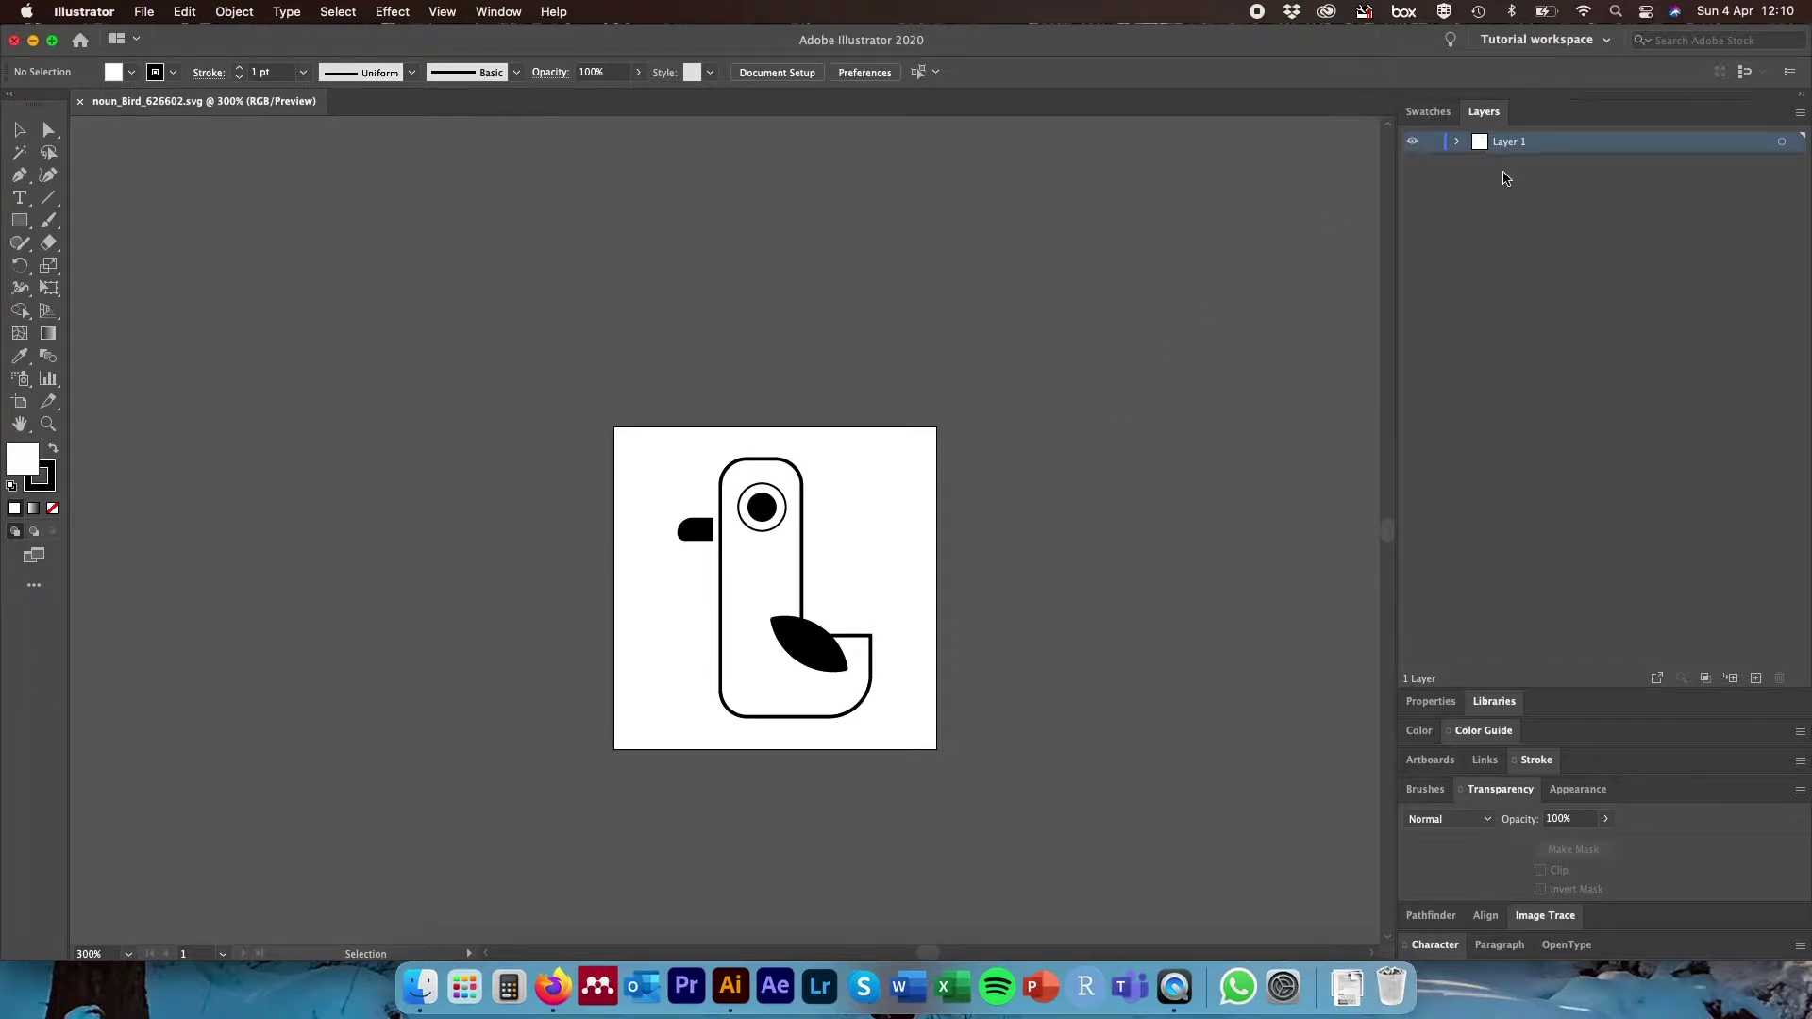
# - Expand Layer 1 and its group, and examine the wing path and the three subgroups that make up the bird
pyautogui.click(1458, 143)
pyautogui.click(1478, 161)
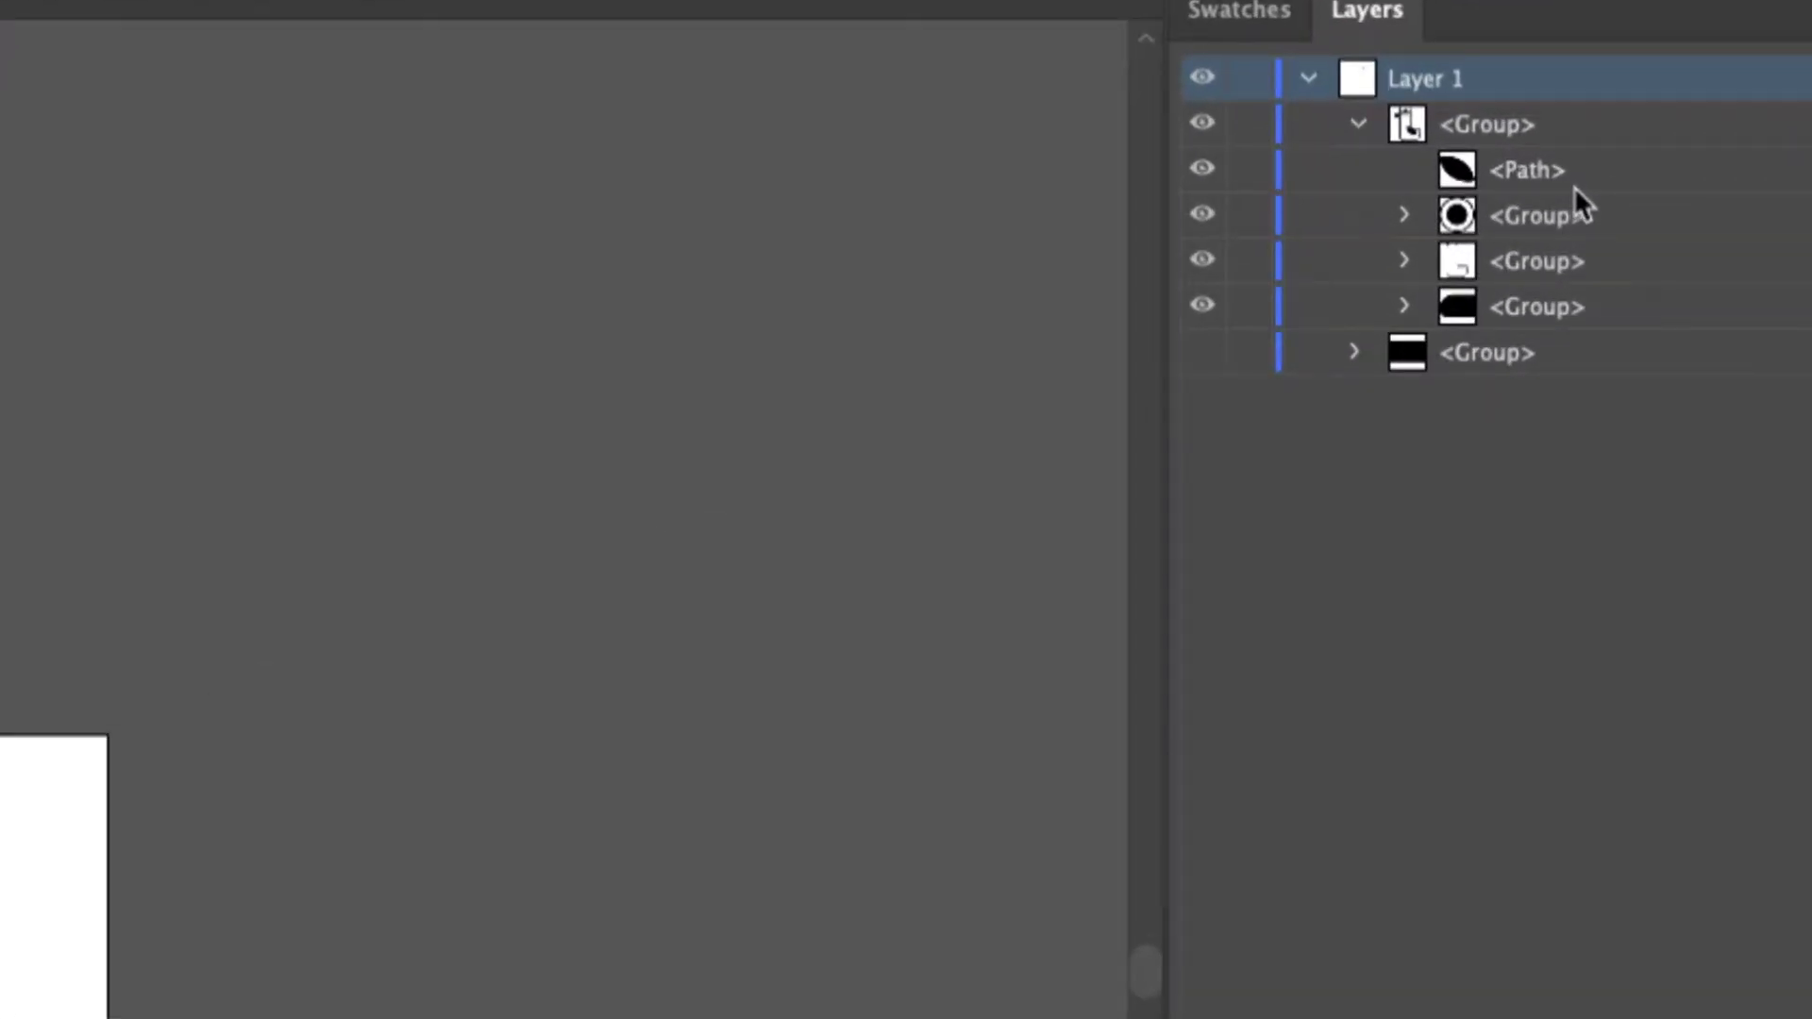
pyautogui.click(1532, 176)
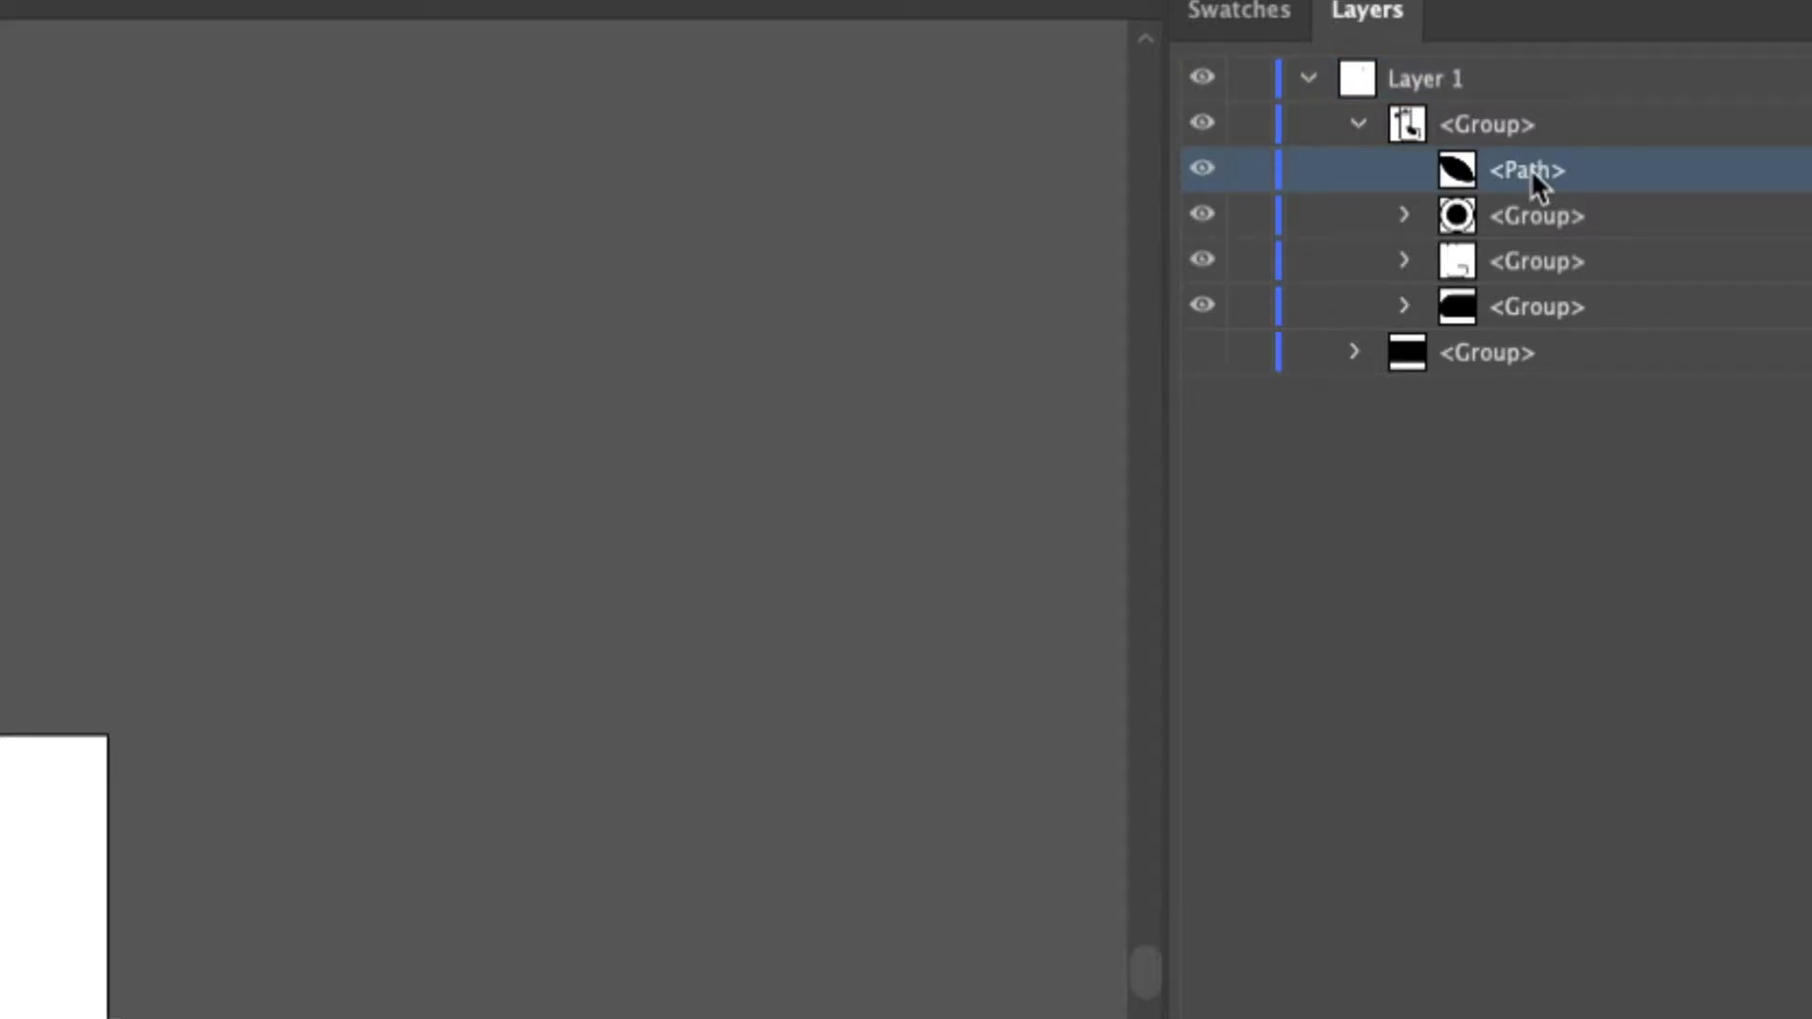
pyautogui.click(1535, 223)
pyautogui.click(1538, 265)
pyautogui.click(1537, 302)
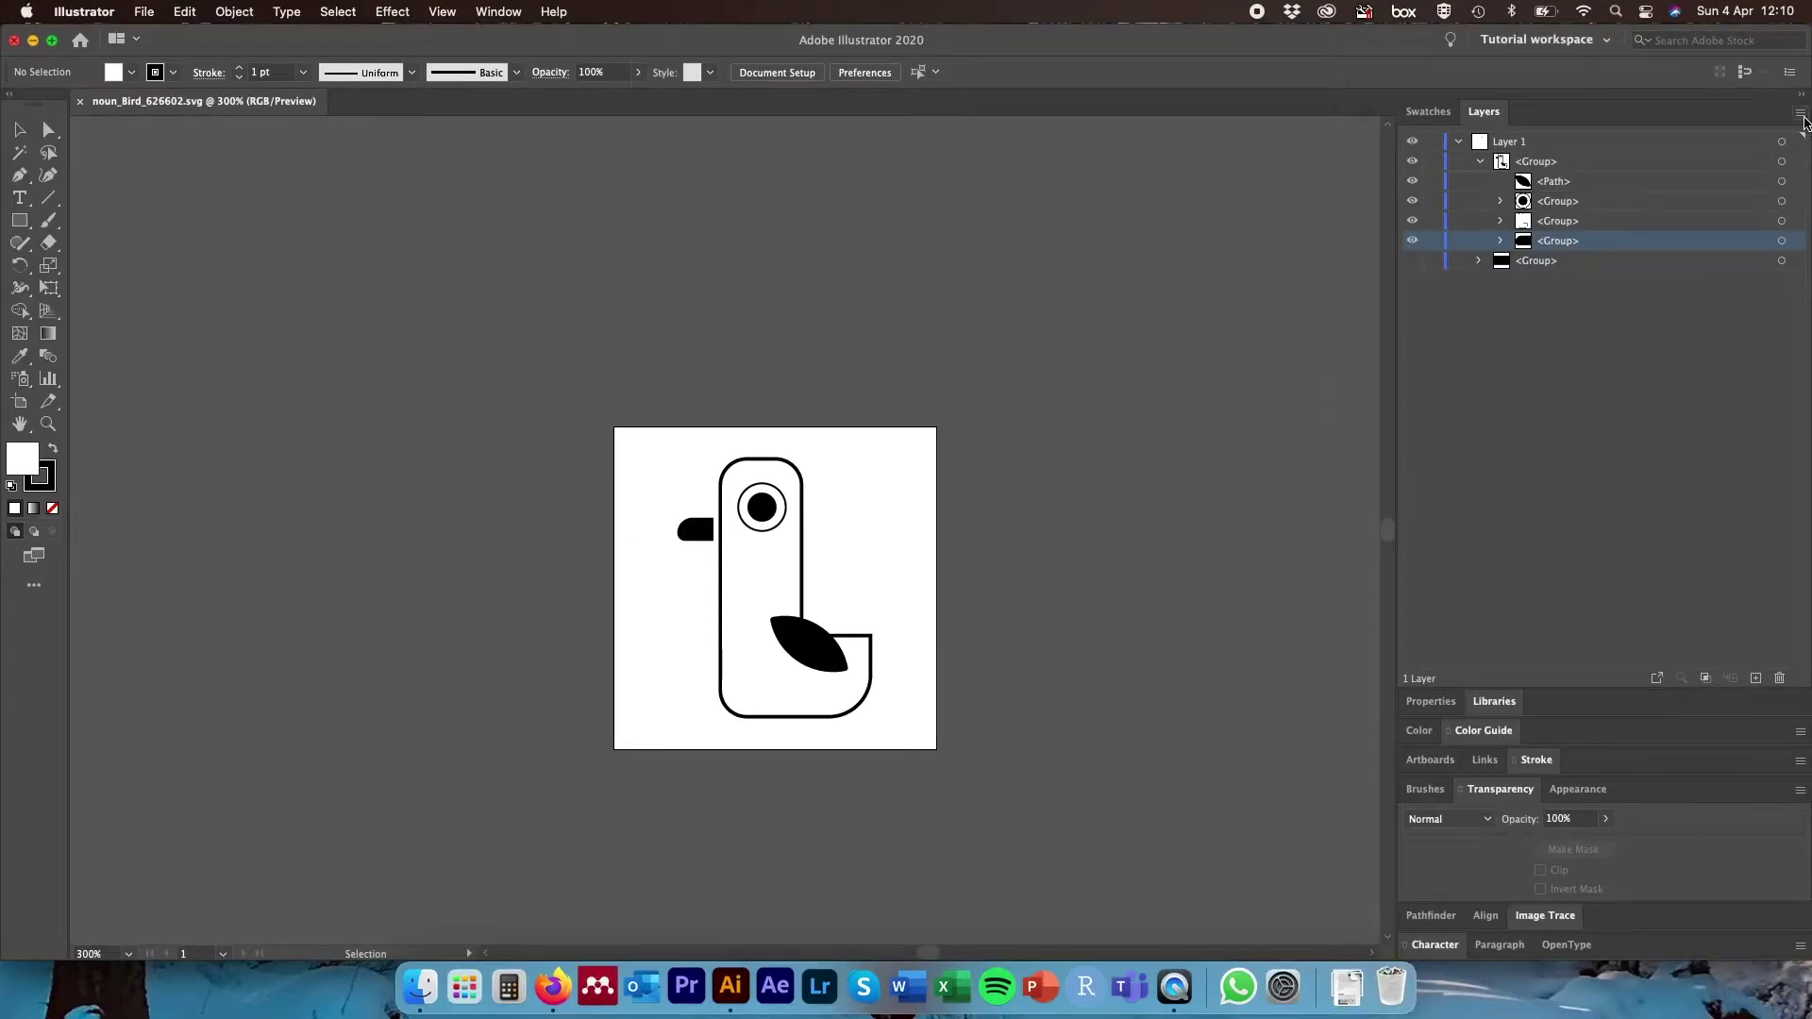
# - Create a new layer named Wing and move the wing path out of the group into it
pyautogui.click(1800, 114)
pyautogui.click(1755, 117)
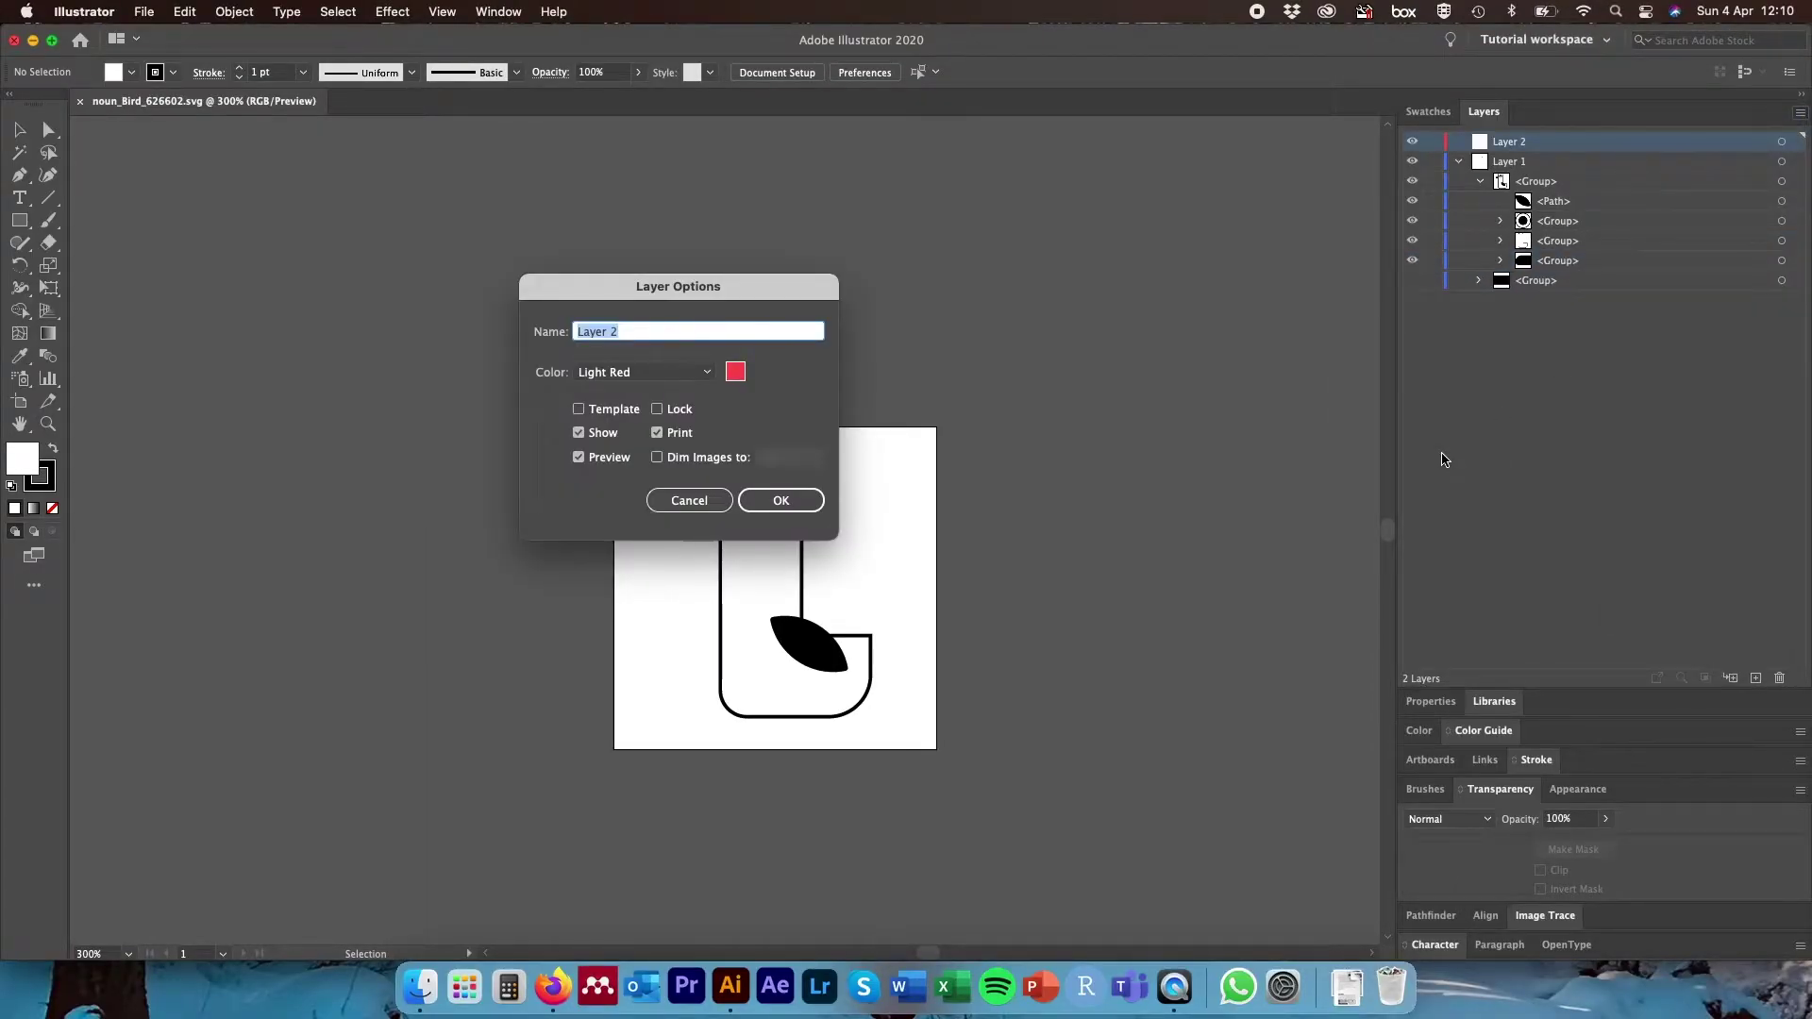
pyautogui.write('Wing')
pyautogui.press('Return')
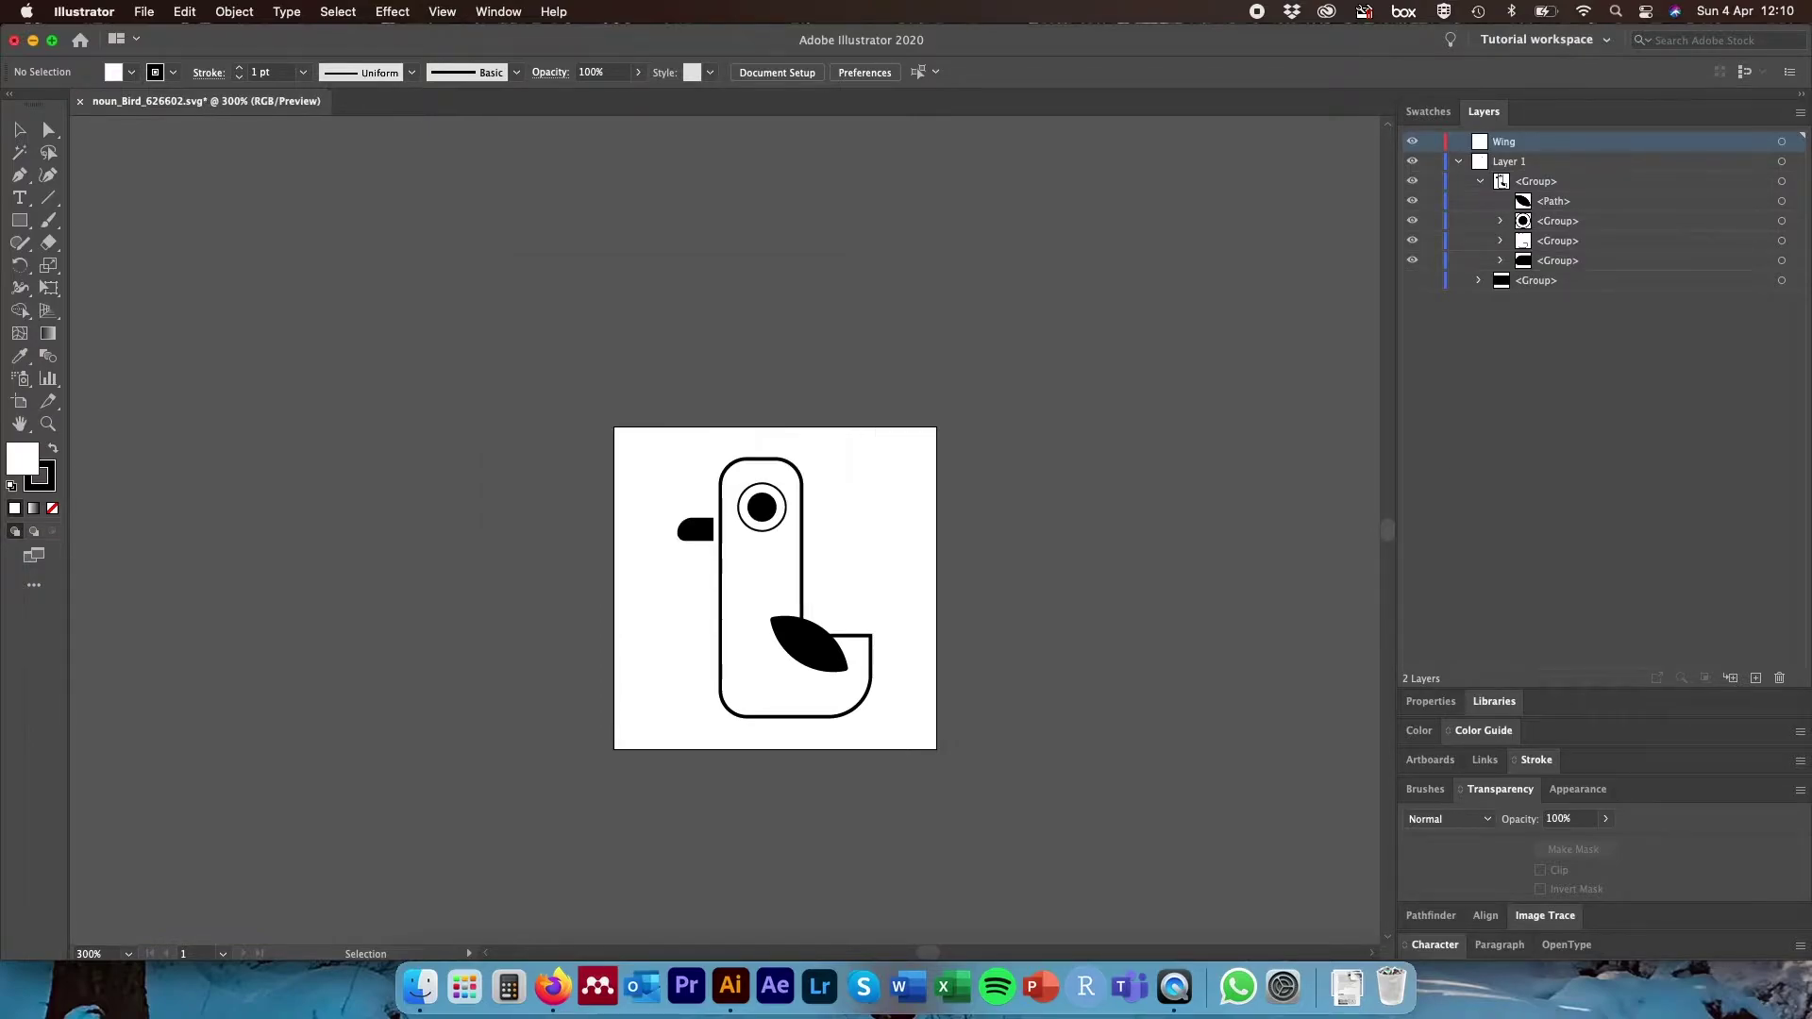
pyautogui.moveTo(1552, 200); pyautogui.dragTo(1513, 144)
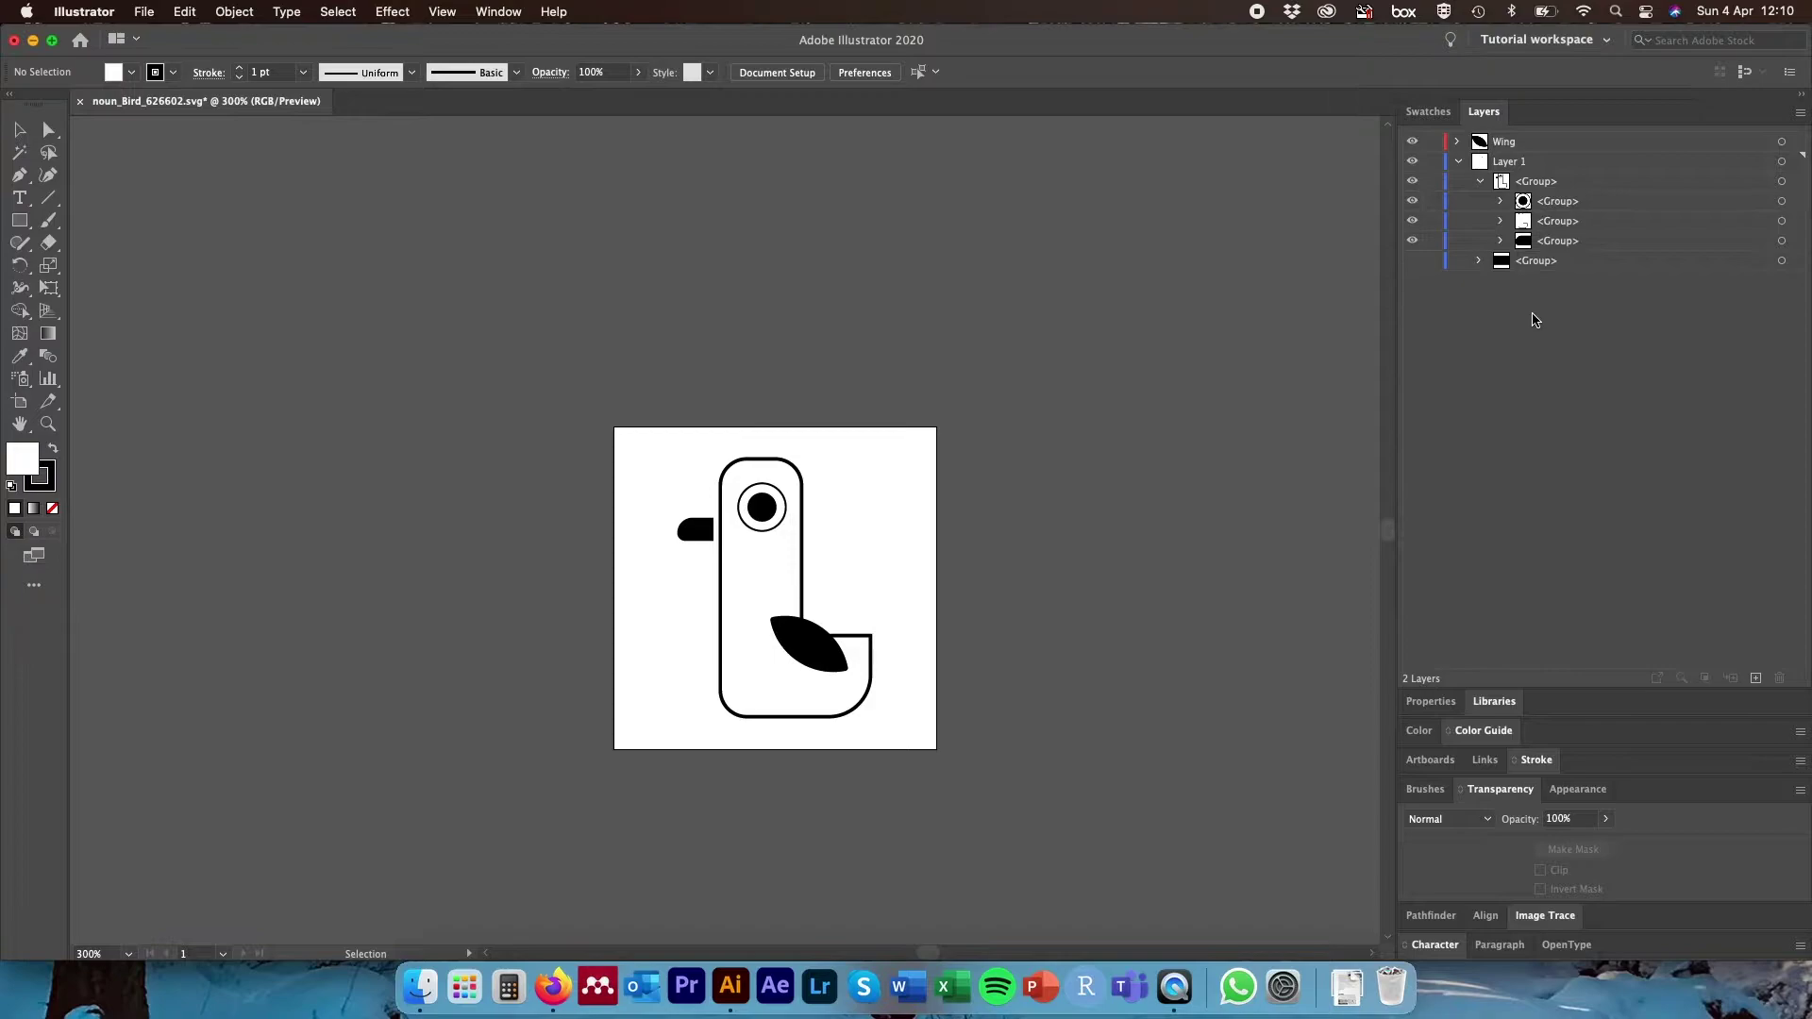
# - Rename Layer 1 as Bird, collapse it, and check the layer separation by hiding and showing the Wing layer
pyautogui.click(1510, 163)
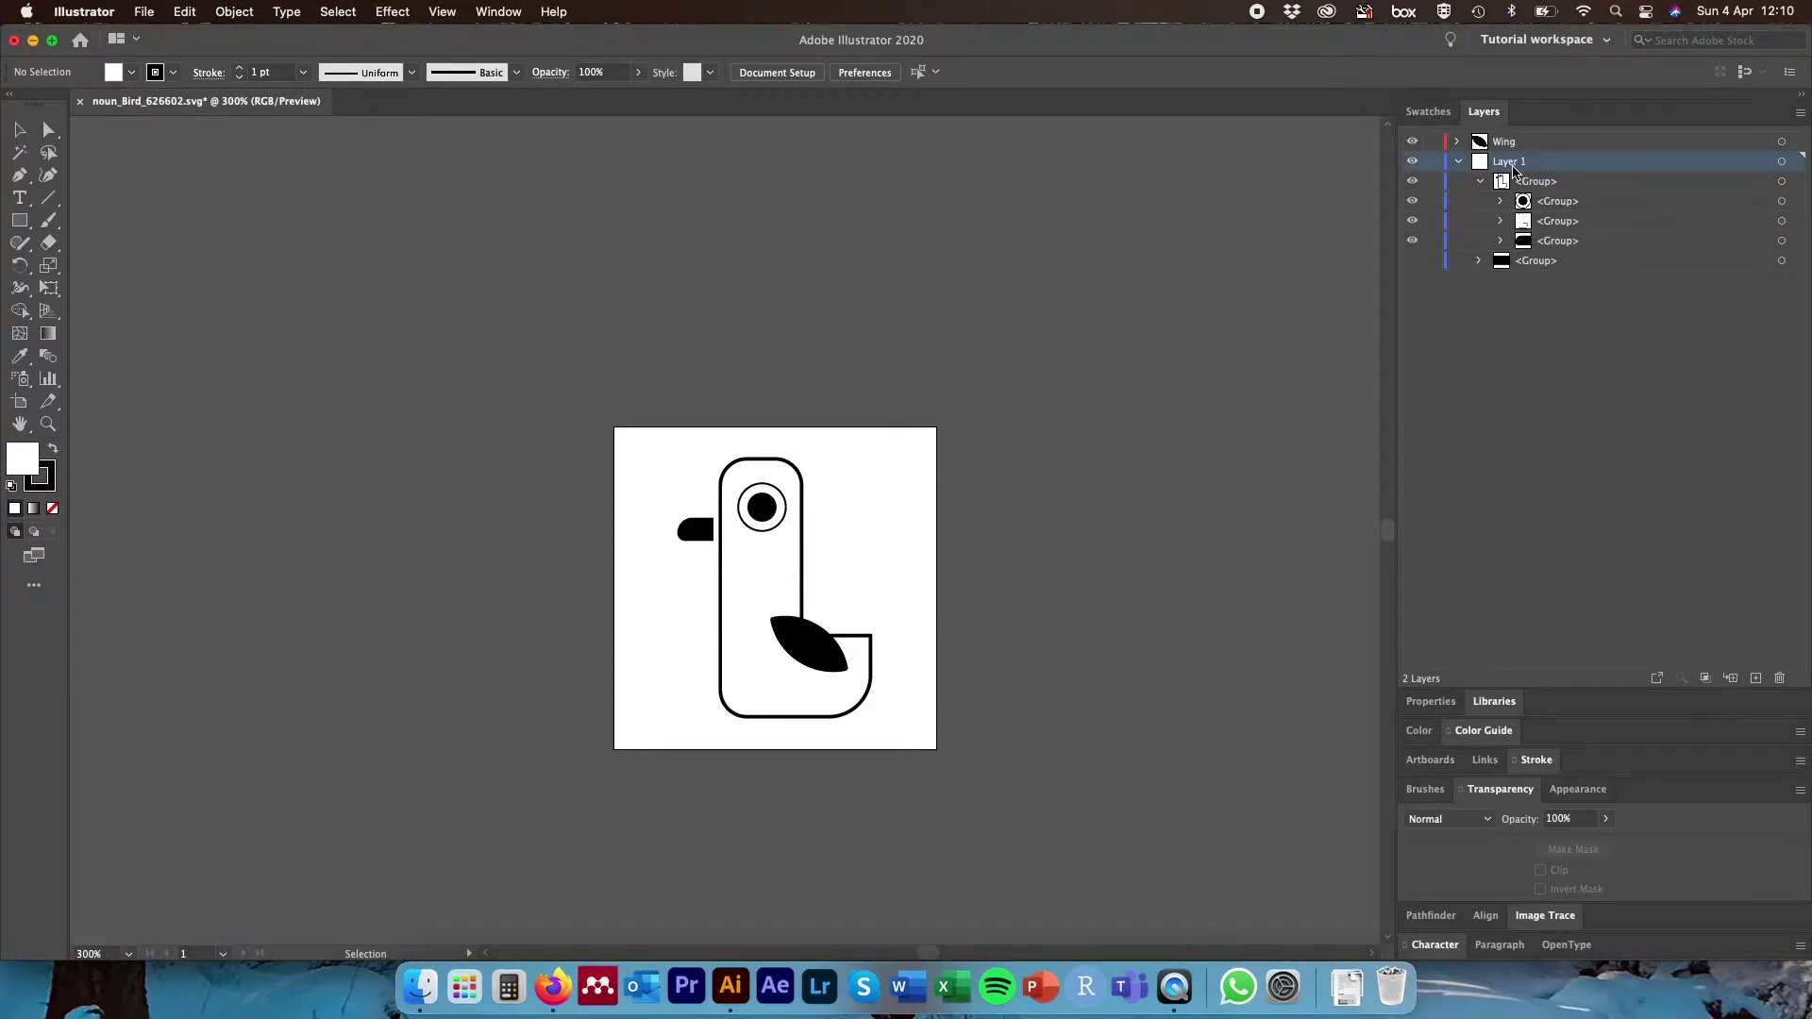
pyautogui.doubleClick(1513, 166)
pyautogui.write('Bird')
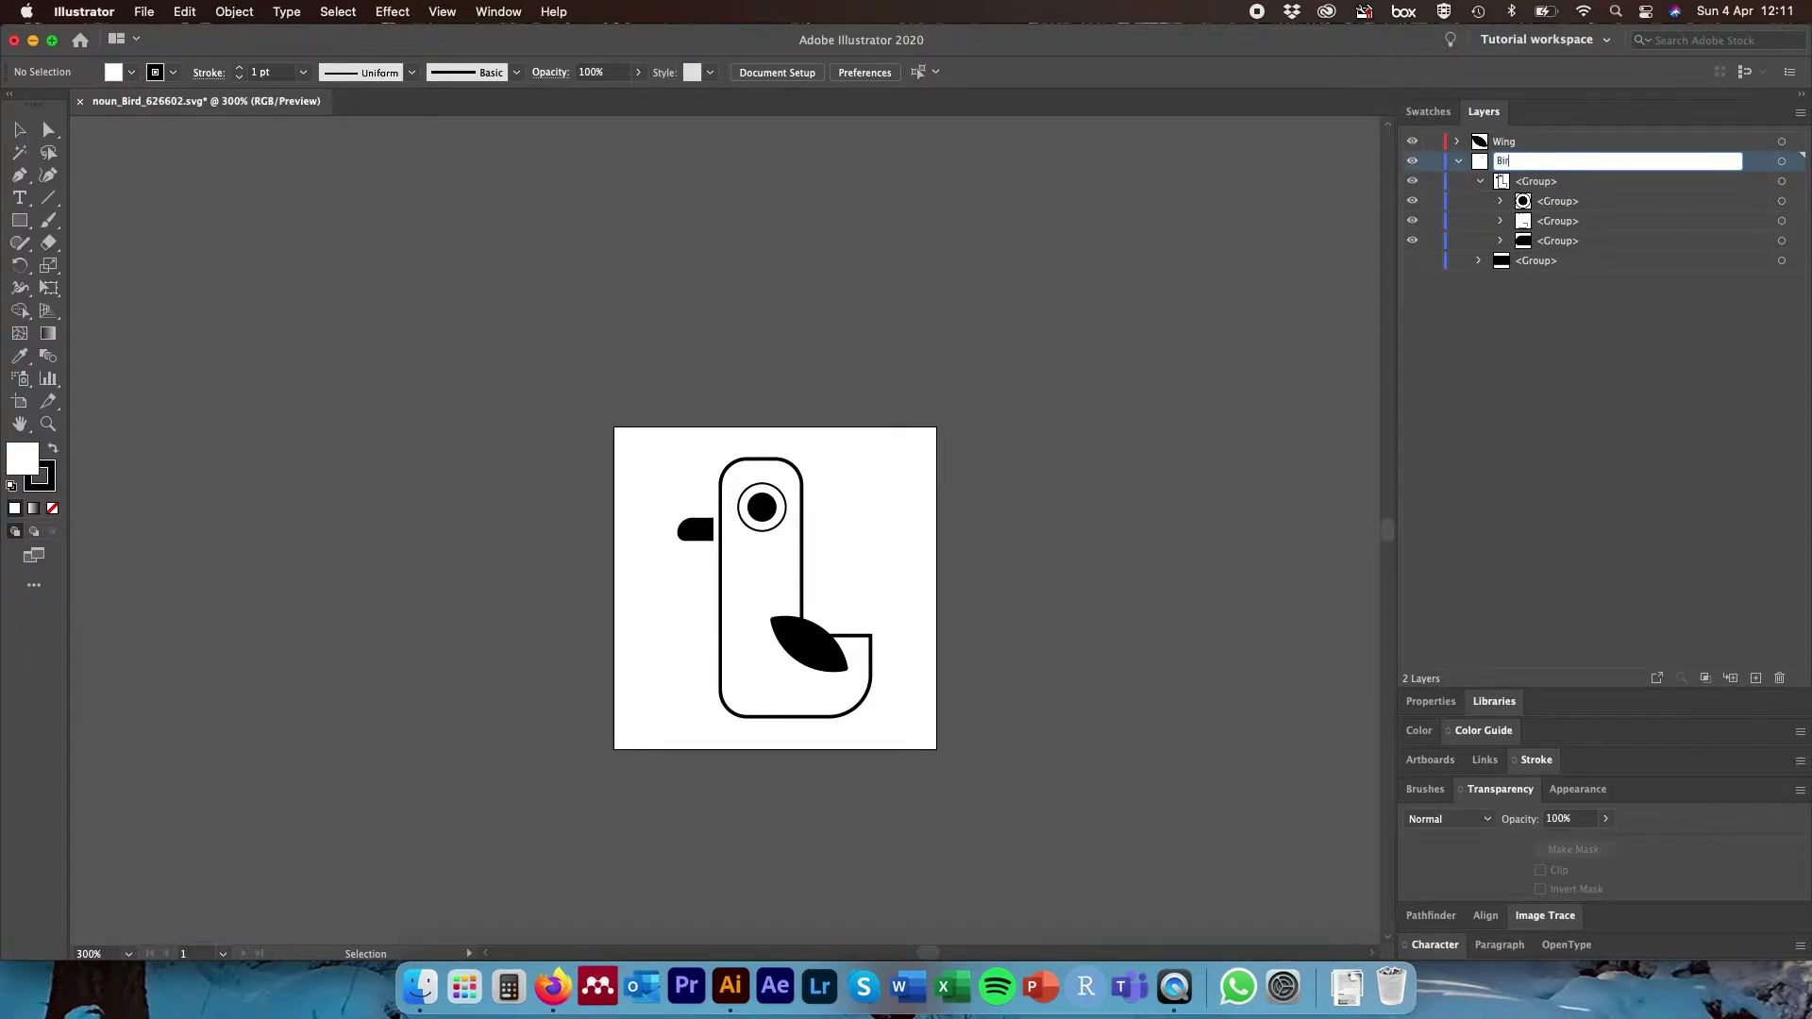
pyautogui.press('Return')
pyautogui.click(1454, 162)
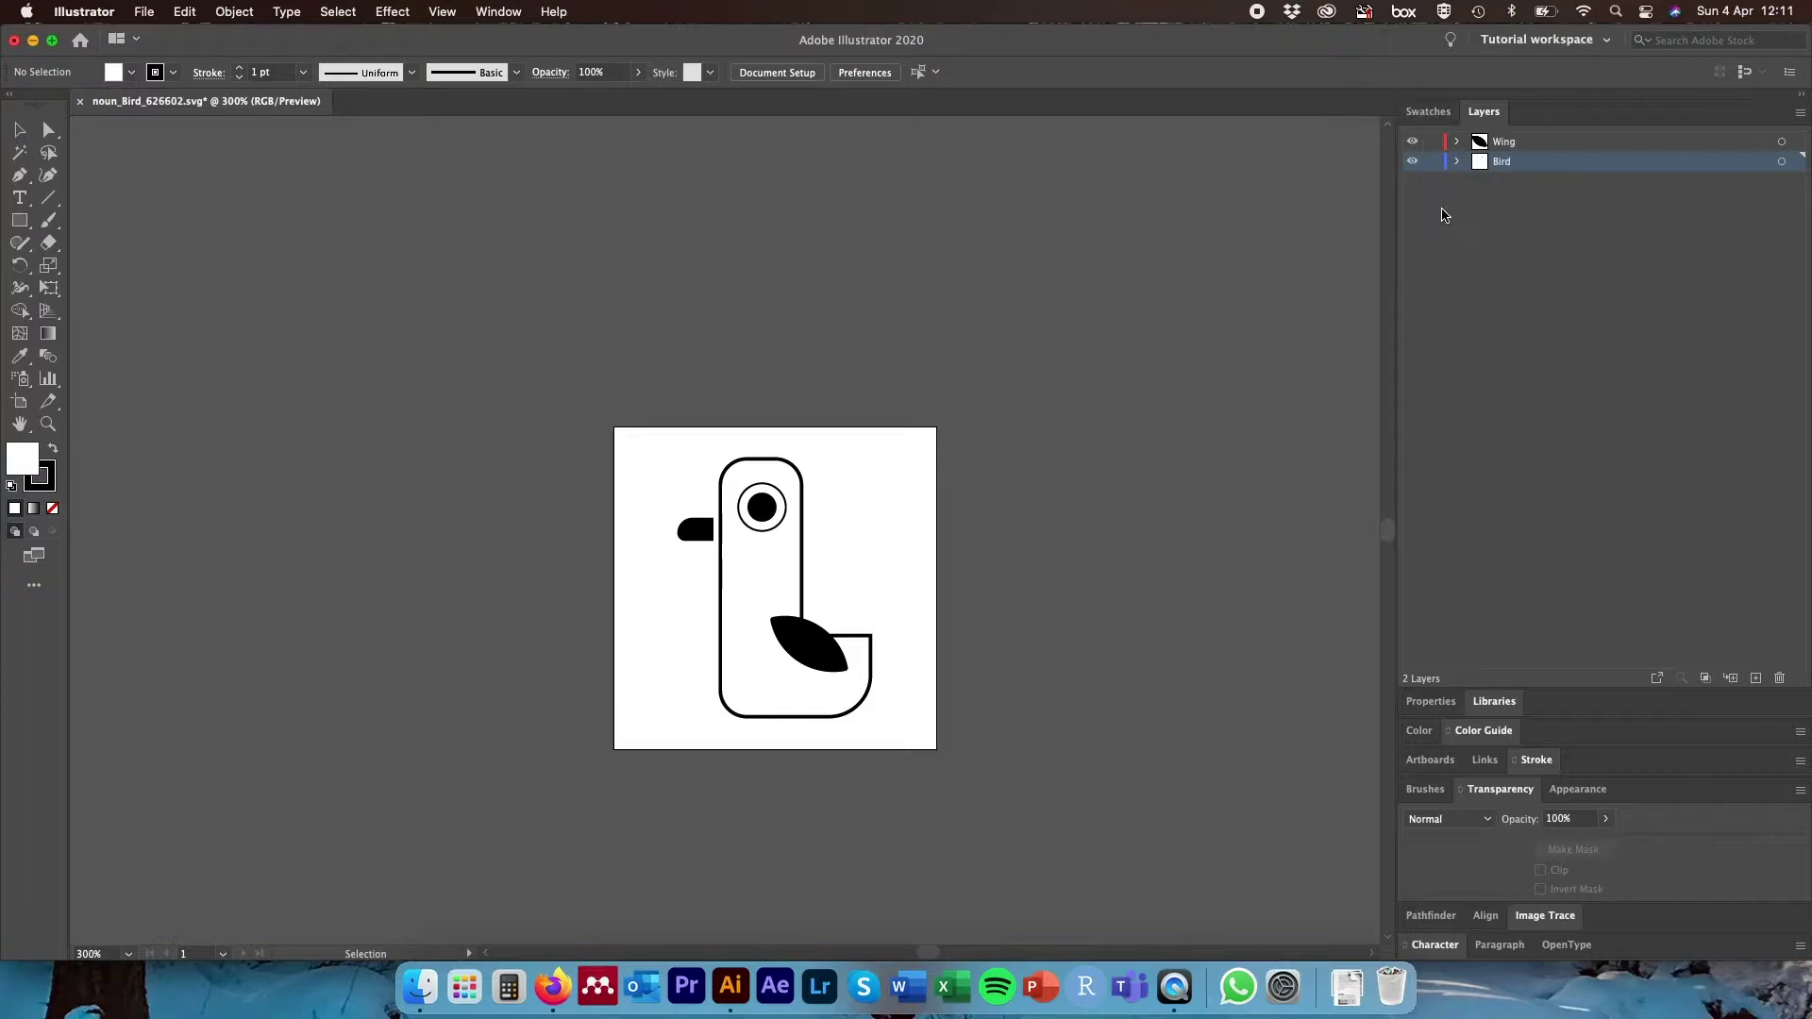
pyautogui.click(1414, 144)
pyautogui.click(1414, 143)
# - Try to save the drawing in Adobe Illustrator (ai) format as noun_Bird_626602.ai in the Assets folder
pyautogui.click(144, 14)
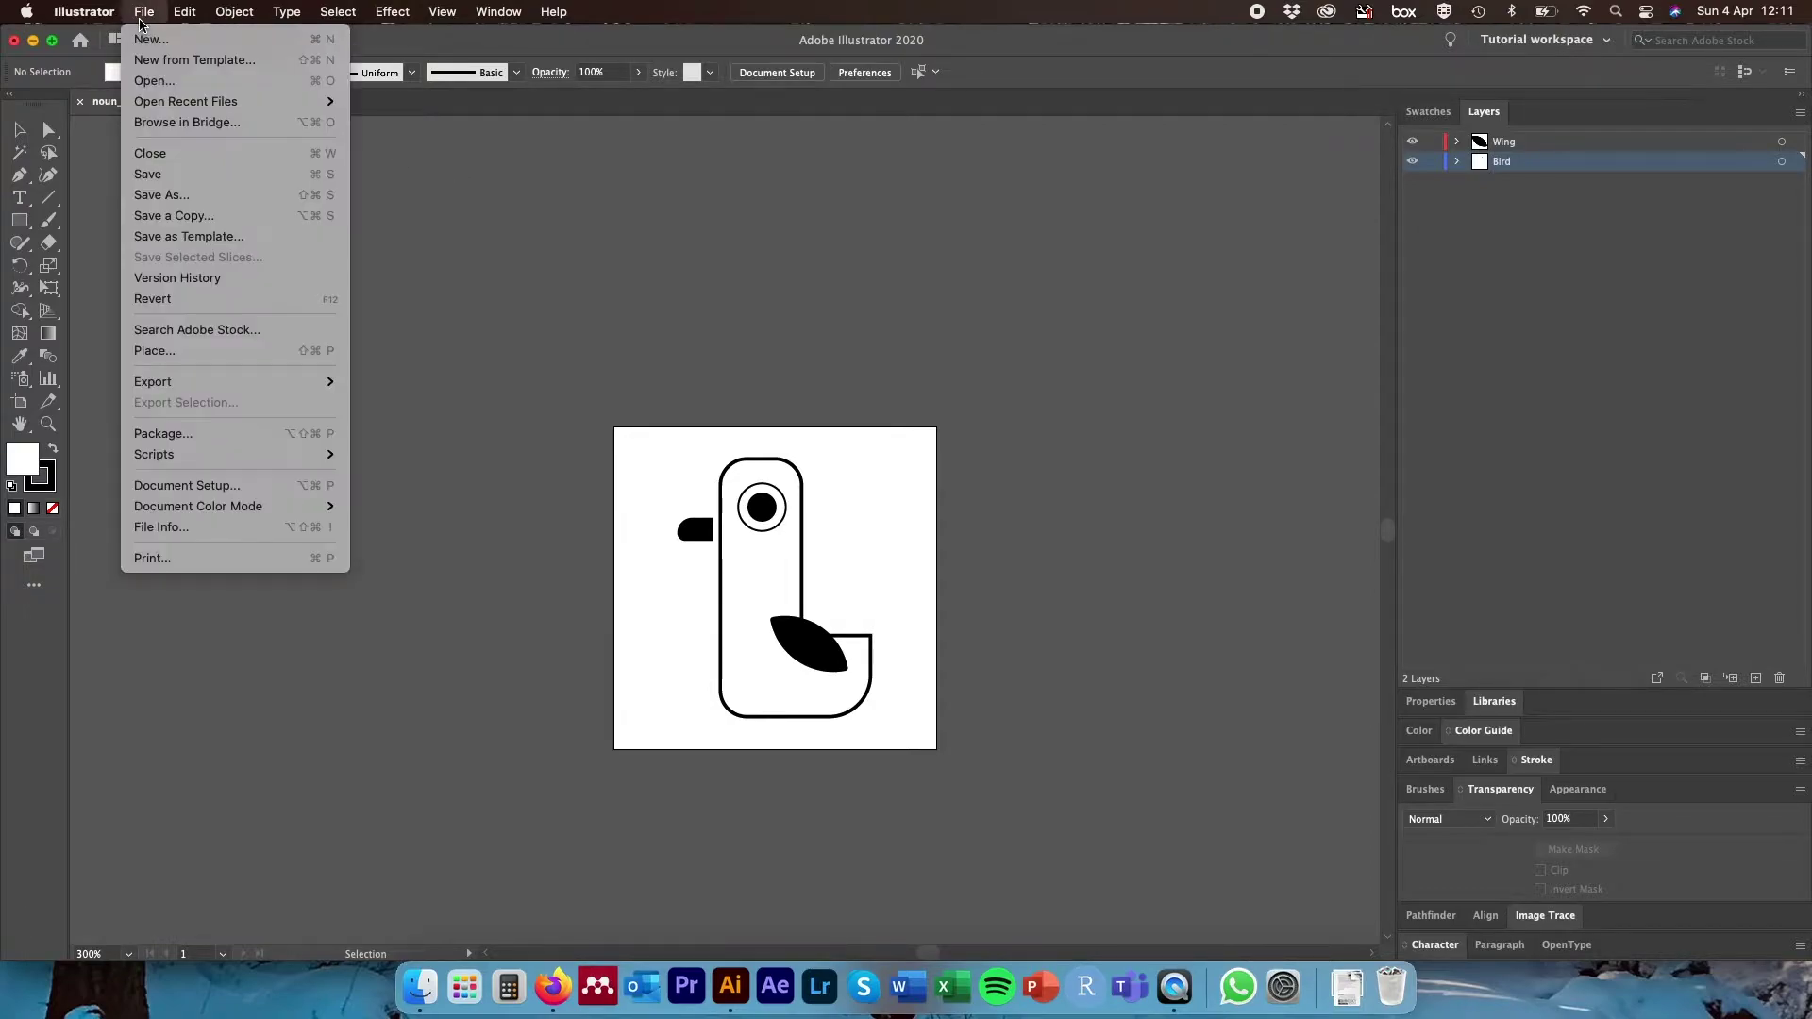
pyautogui.click(174, 195)
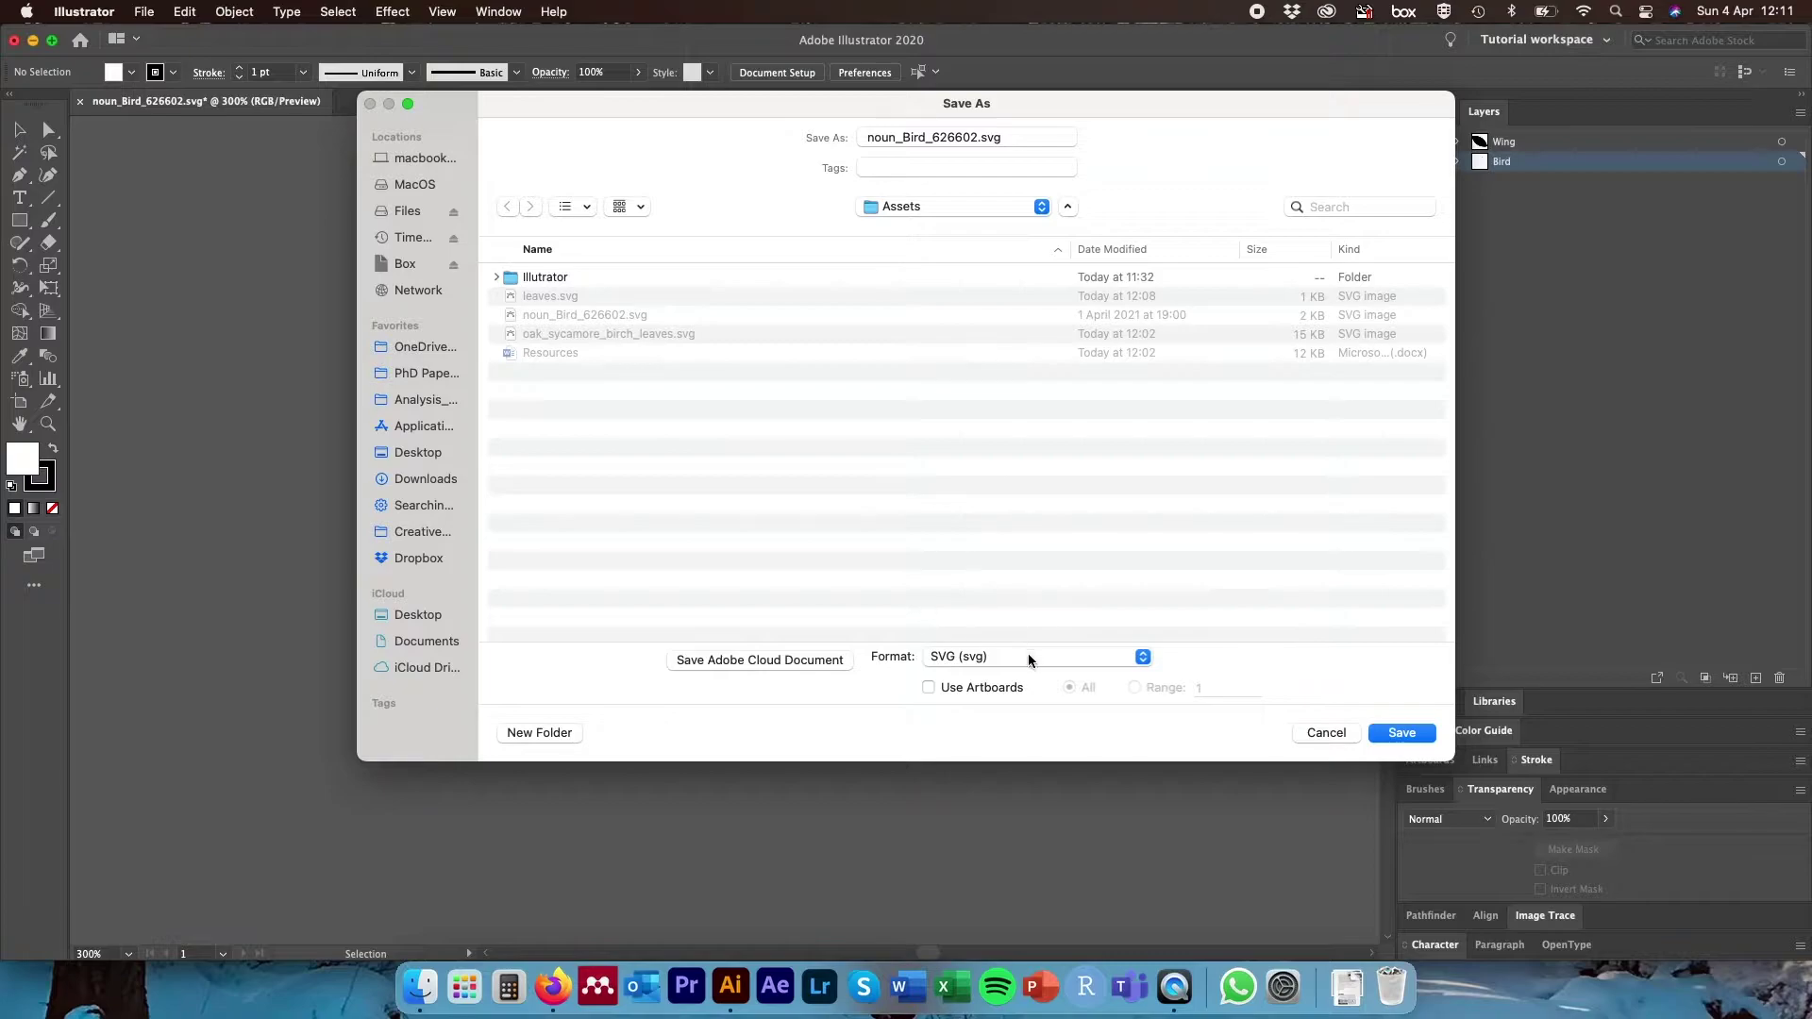
pyautogui.click(1027, 659)
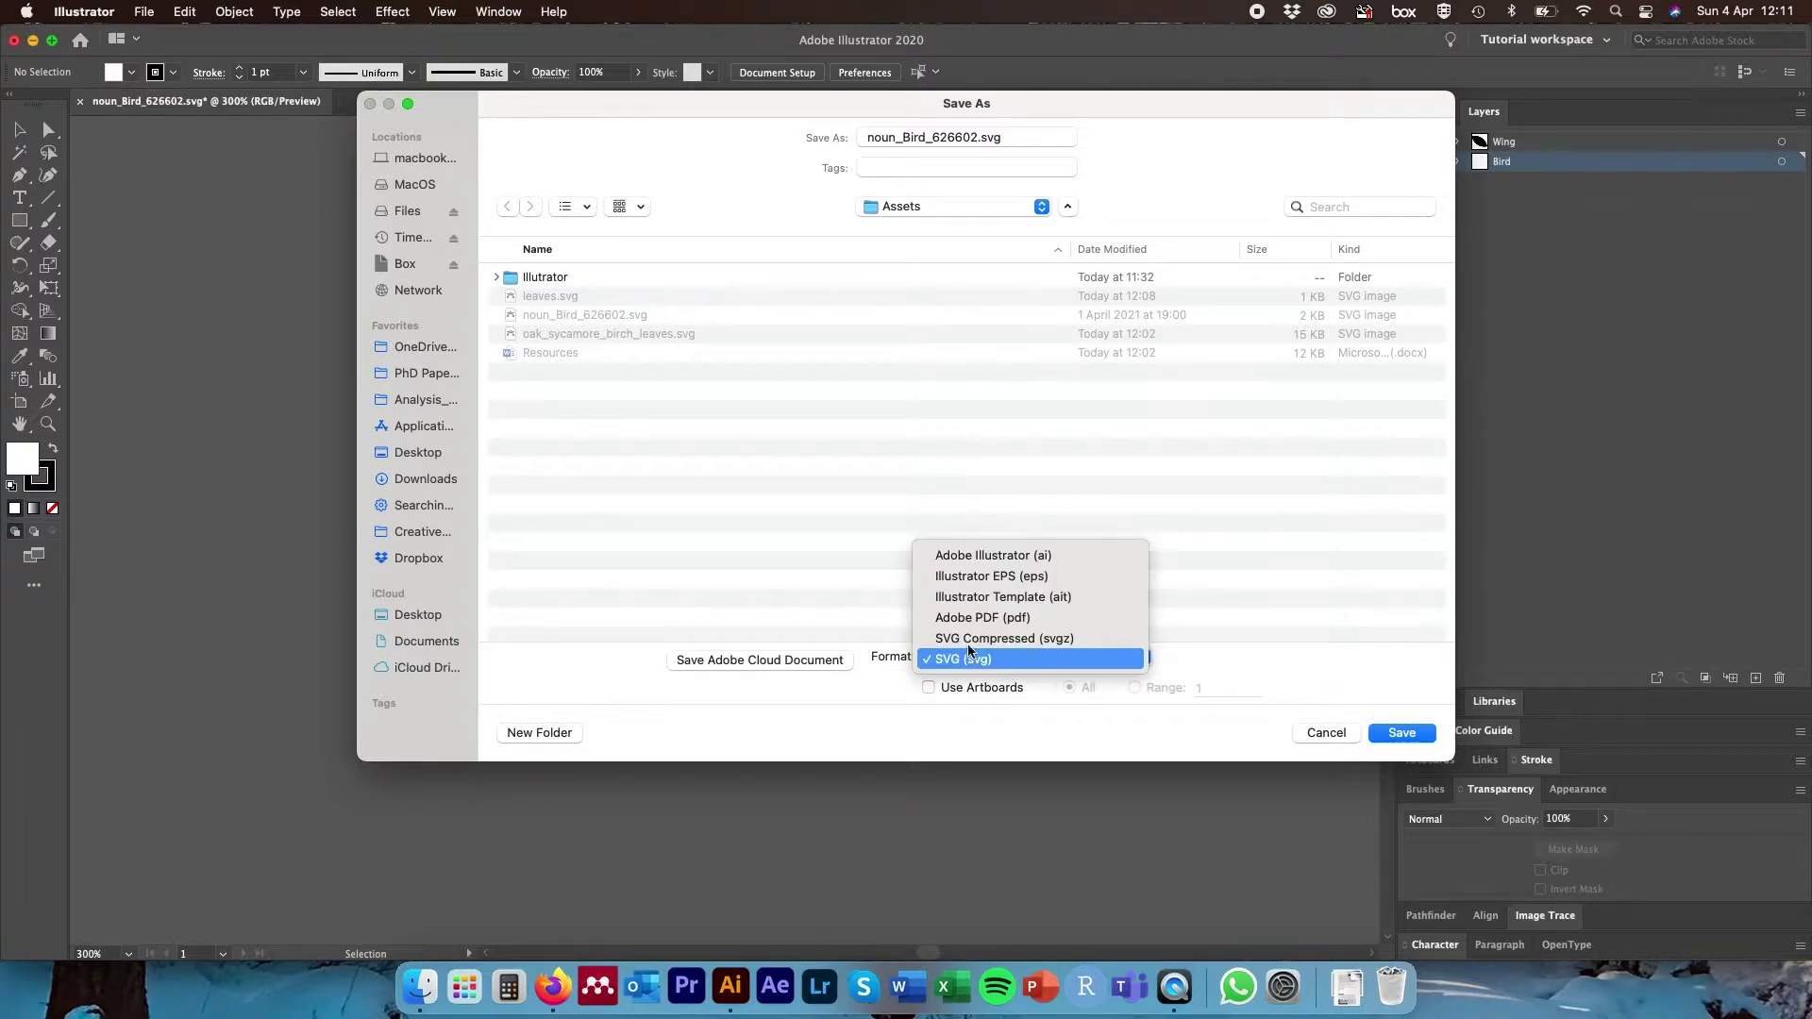
pyautogui.click(1019, 555)
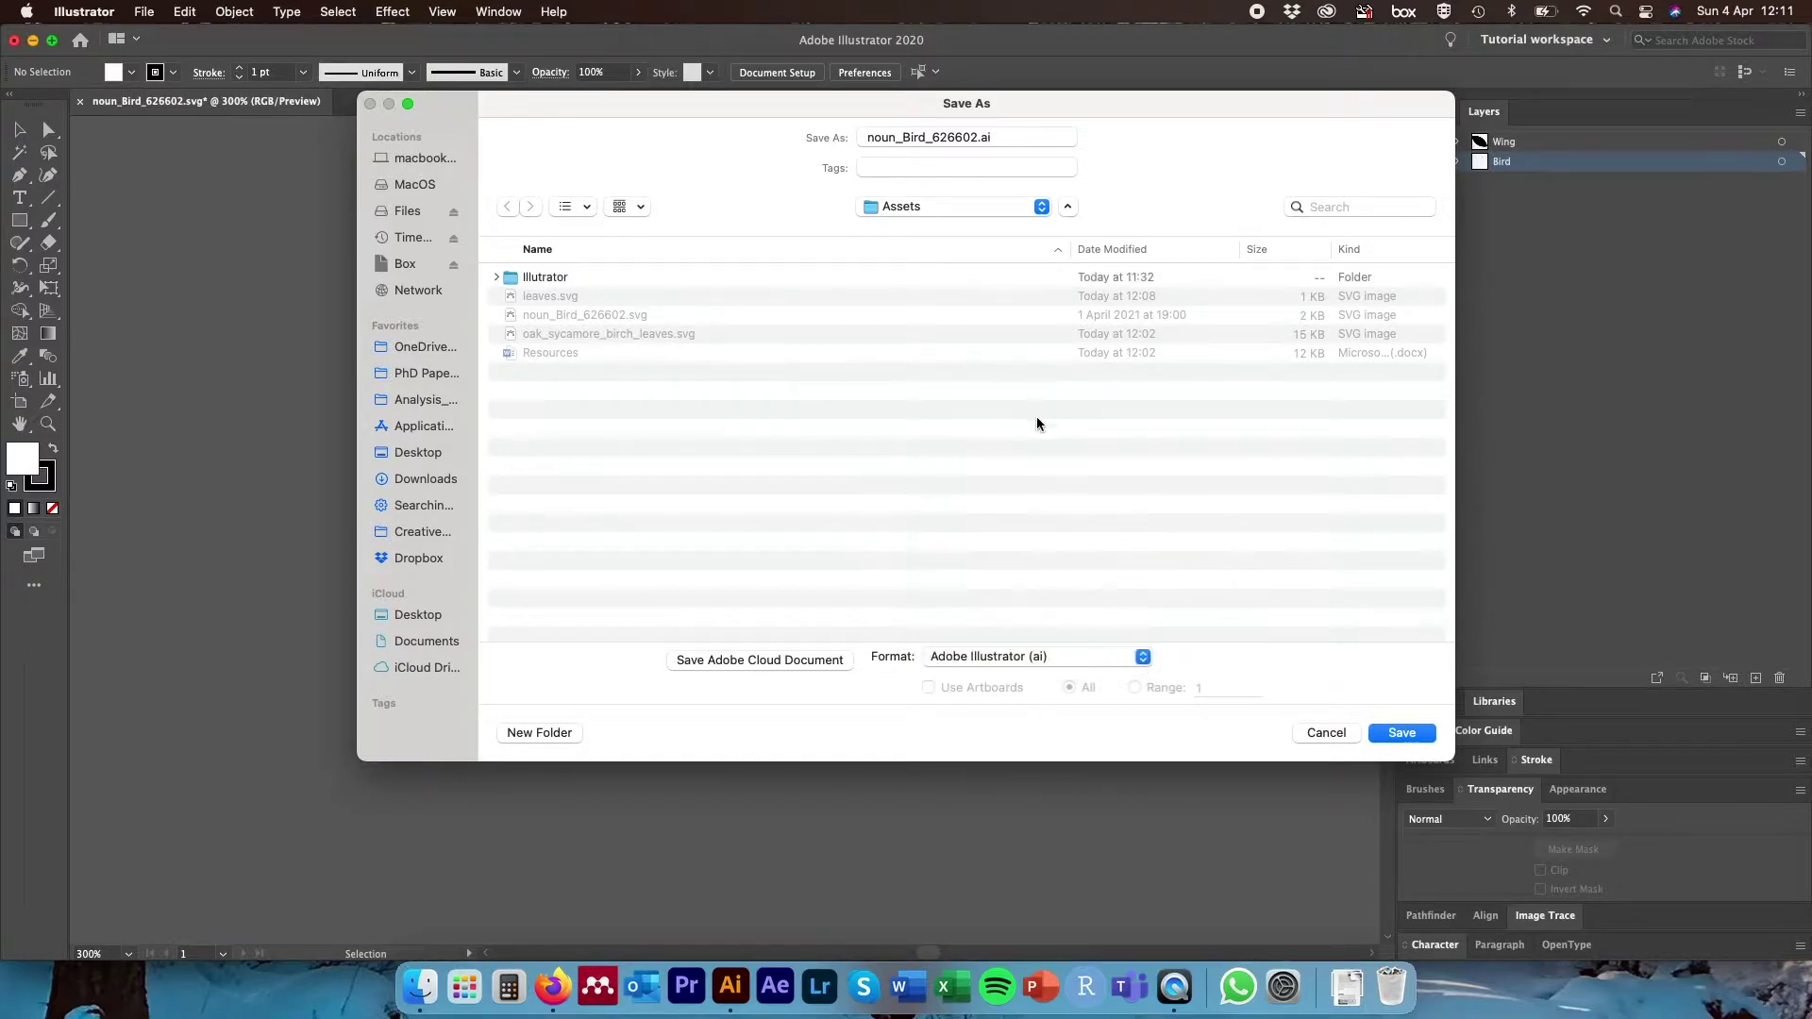
pyautogui.click(1402, 735)
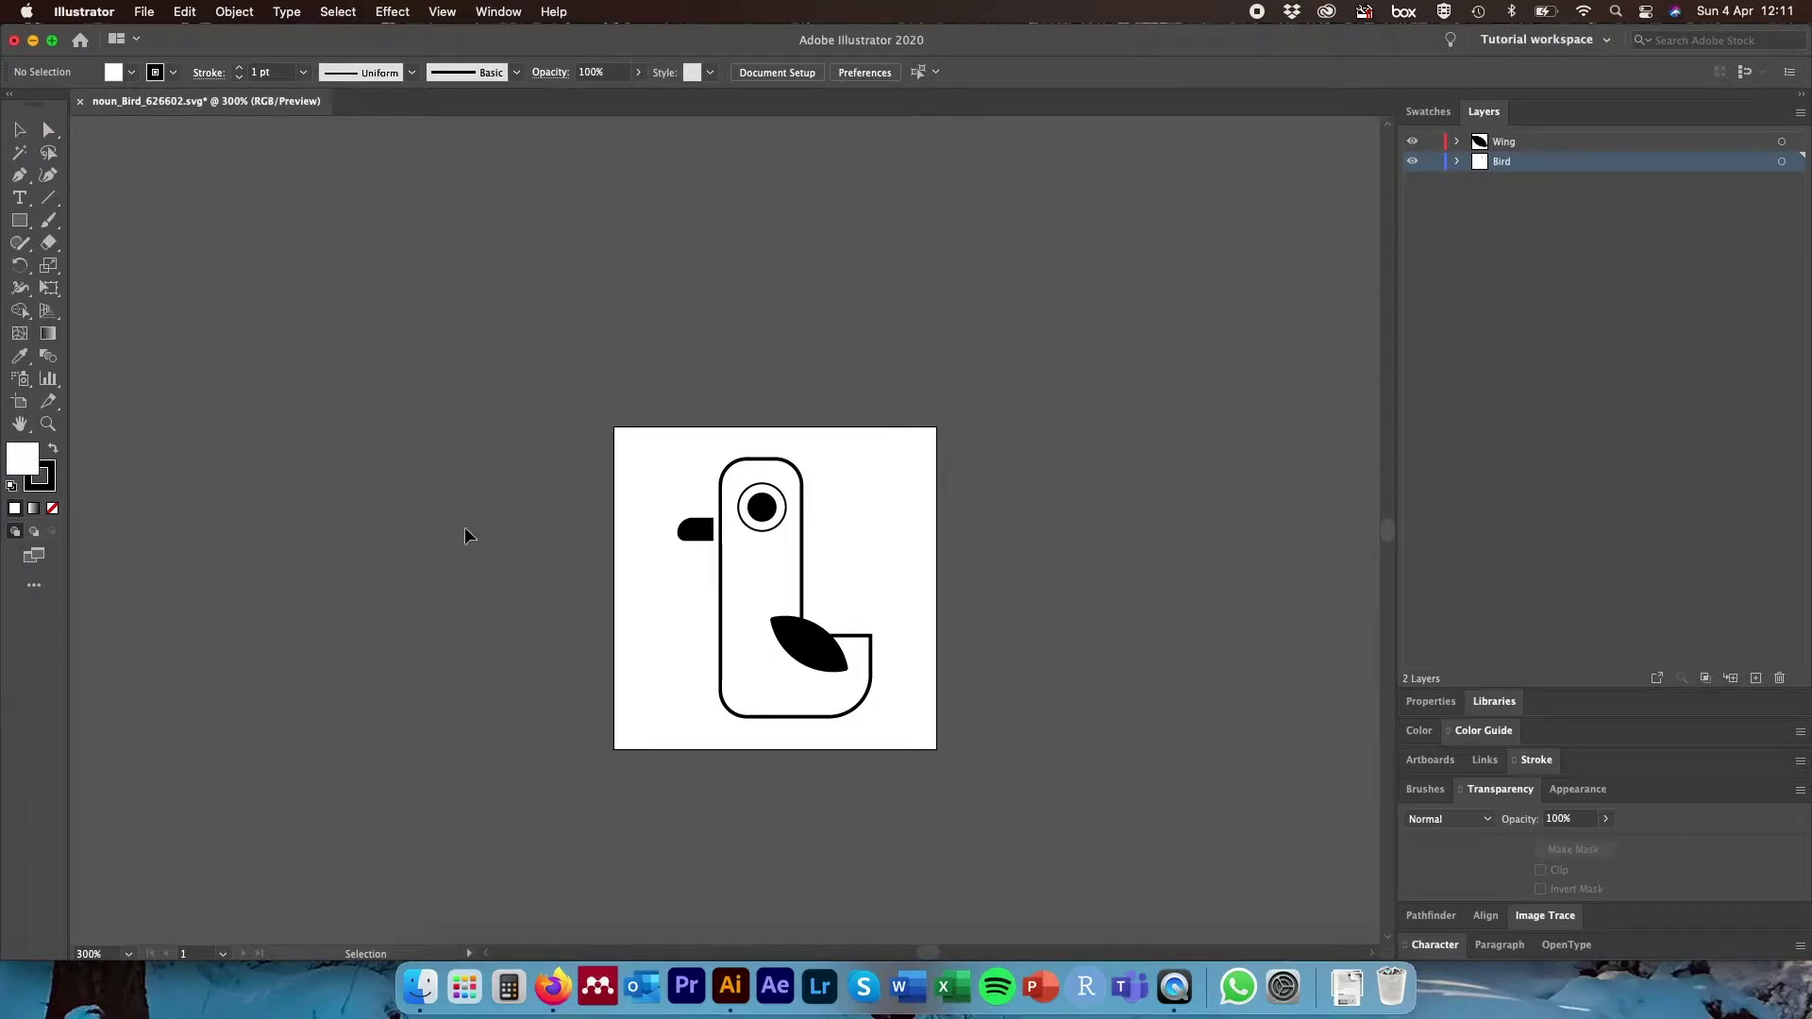
# - Select all the bird artwork on both layers and set its fill colour to white (ffffff)
pyautogui.click(1783, 142)
pyautogui.press('super+a')
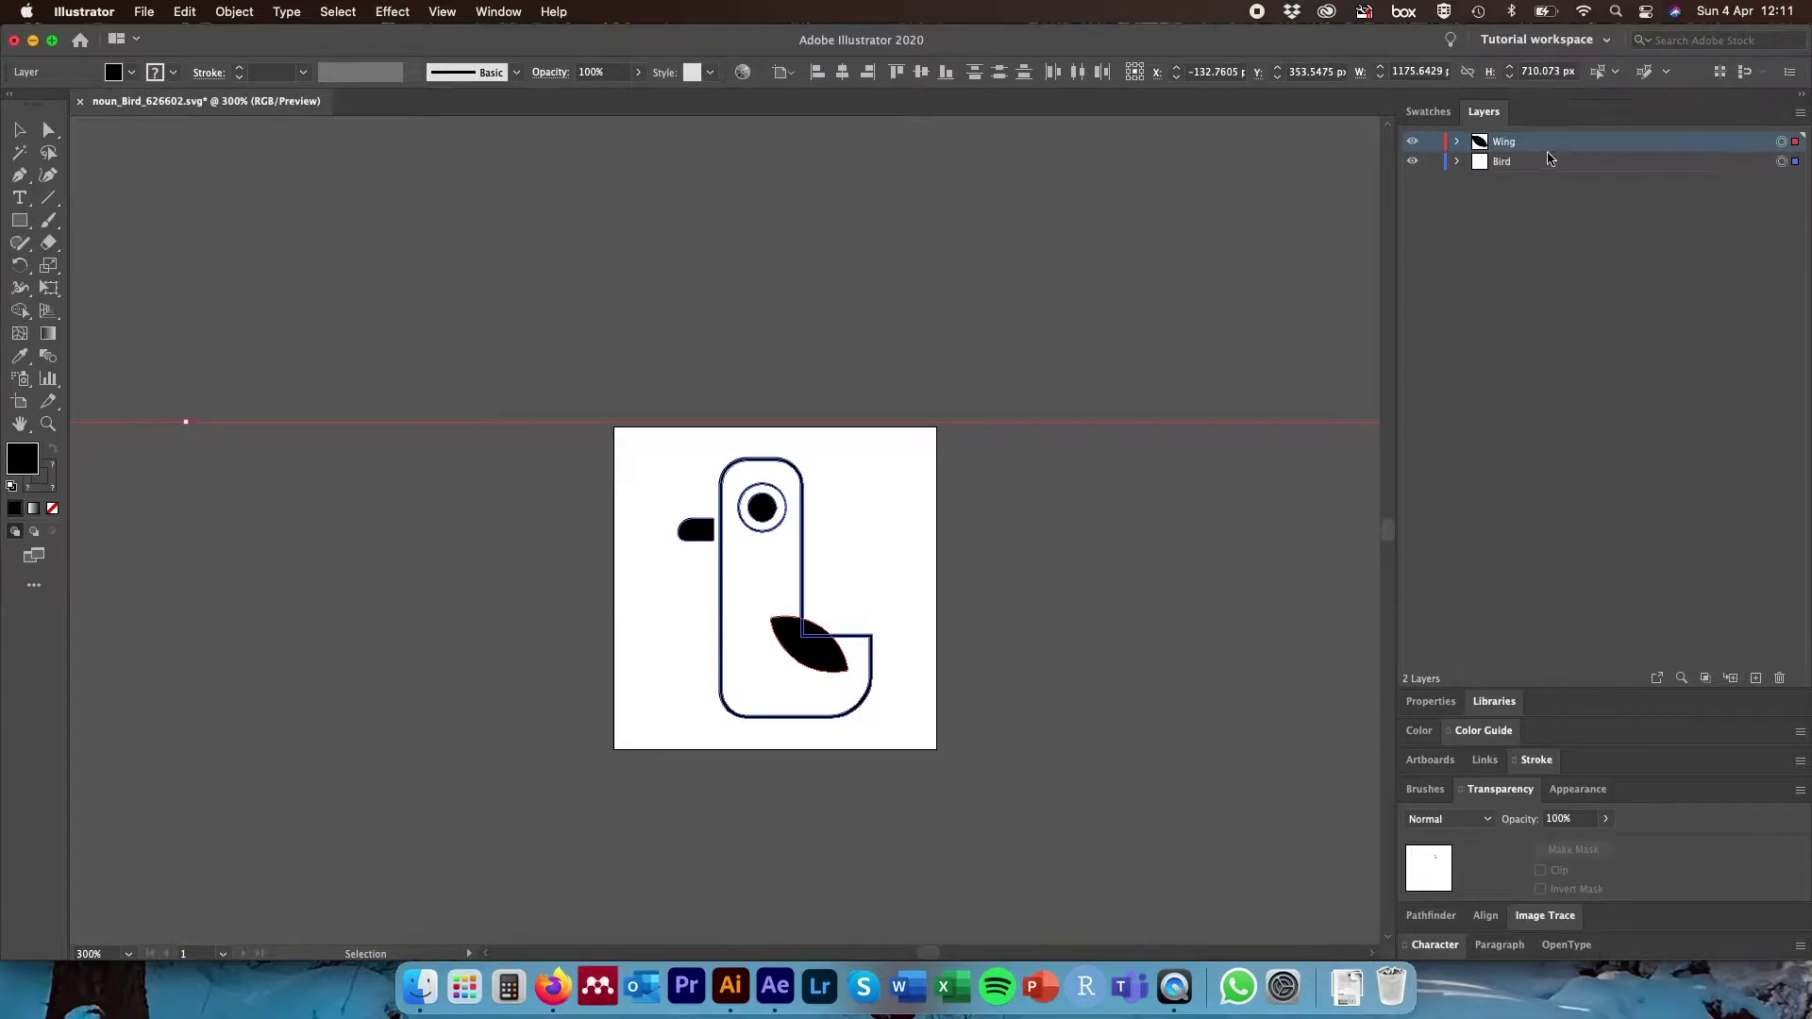
pyautogui.click(1426, 113)
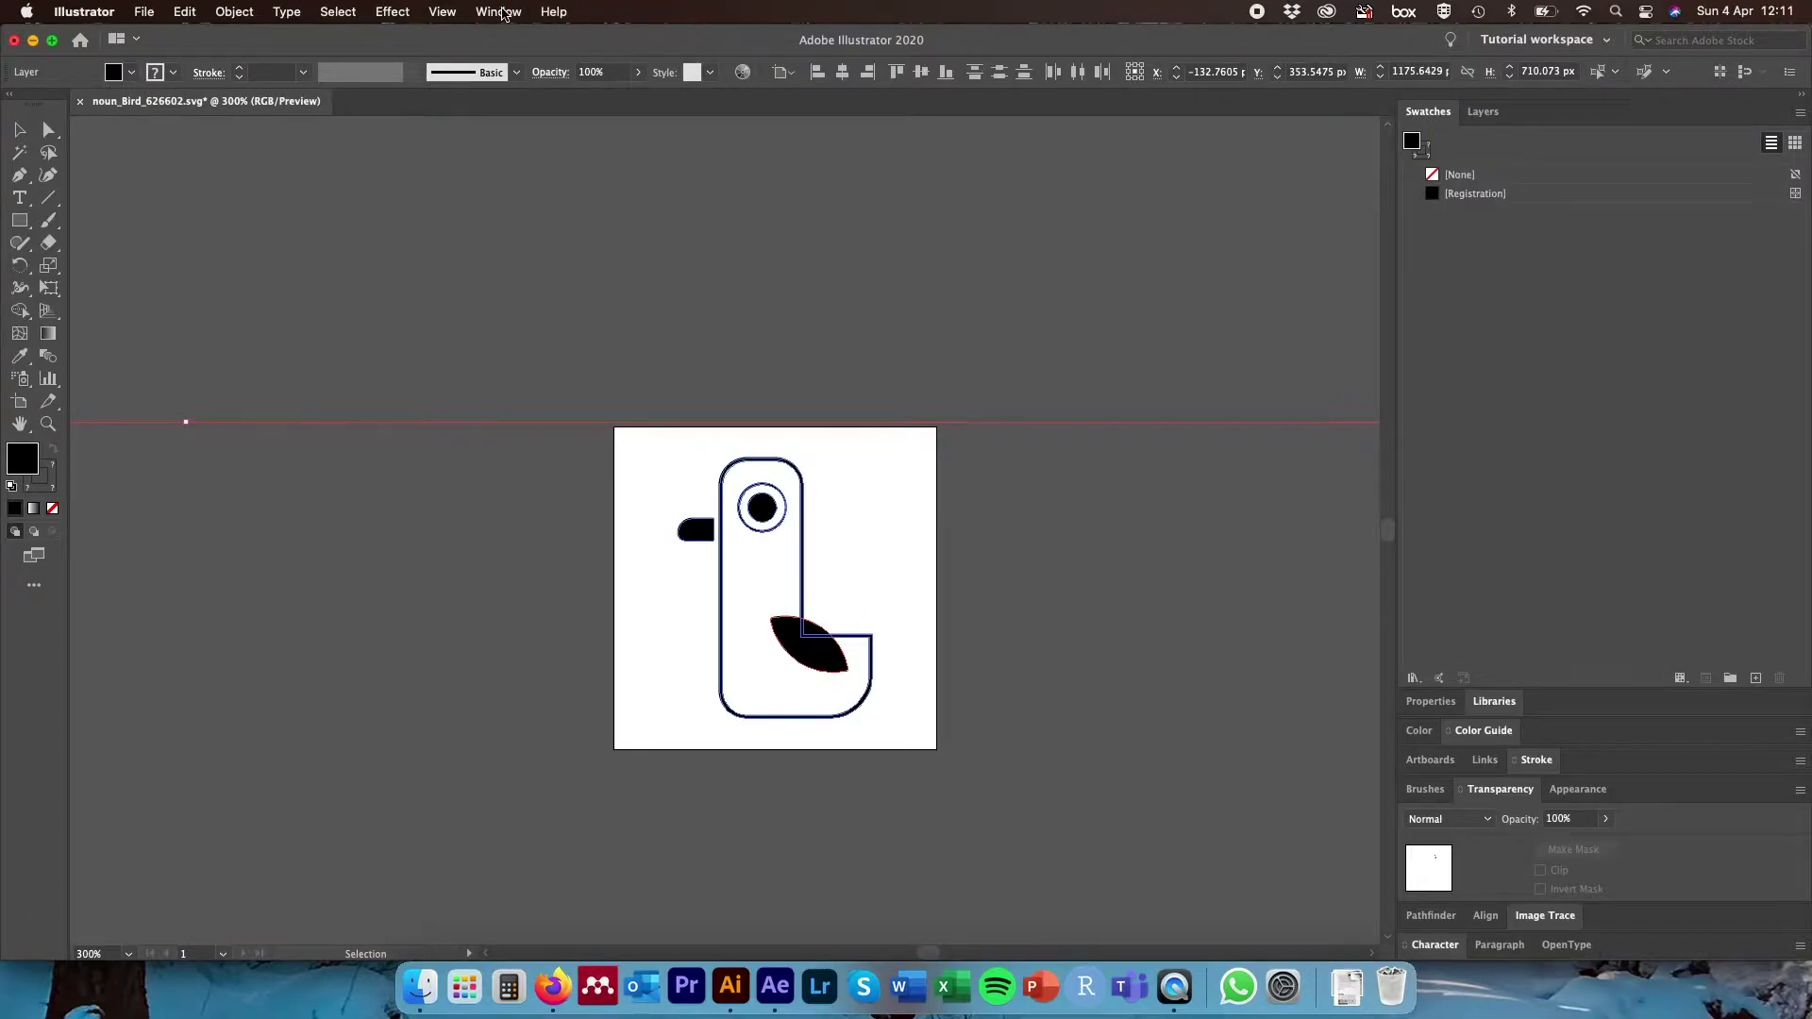
pyautogui.click(493, 11)
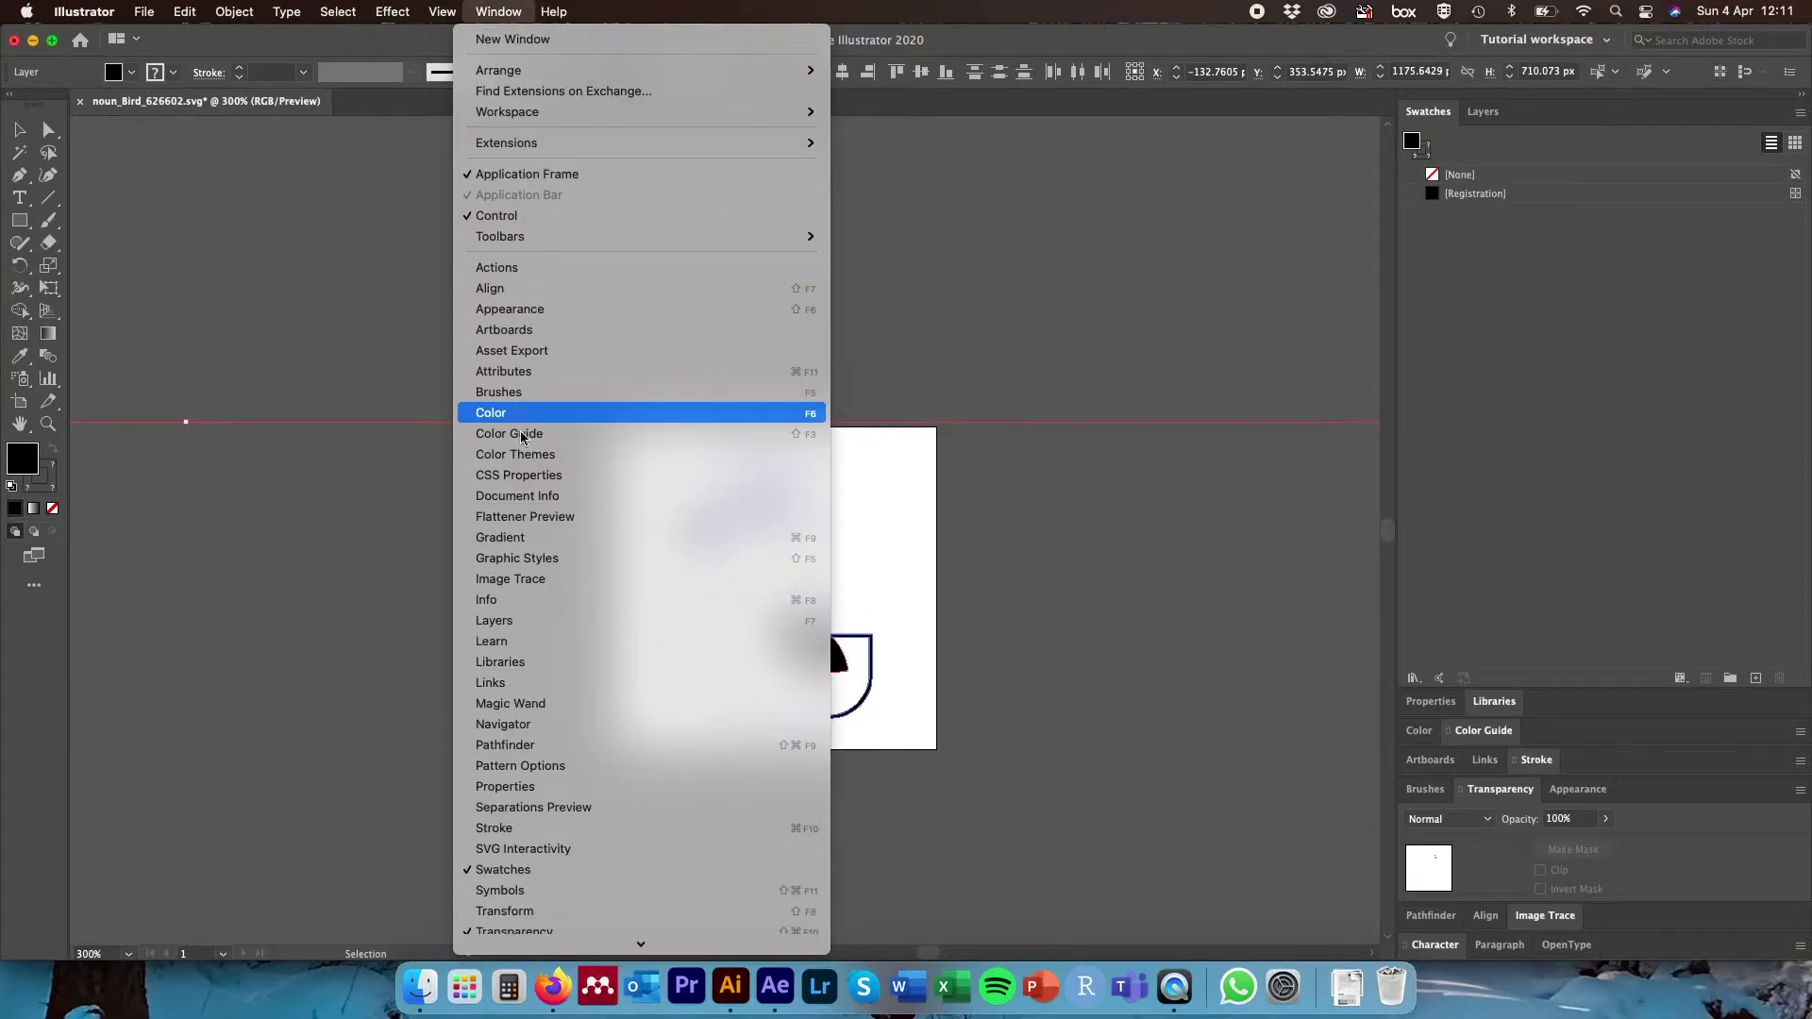
pyautogui.click(1426, 142)
pyautogui.doubleClick(1427, 141)
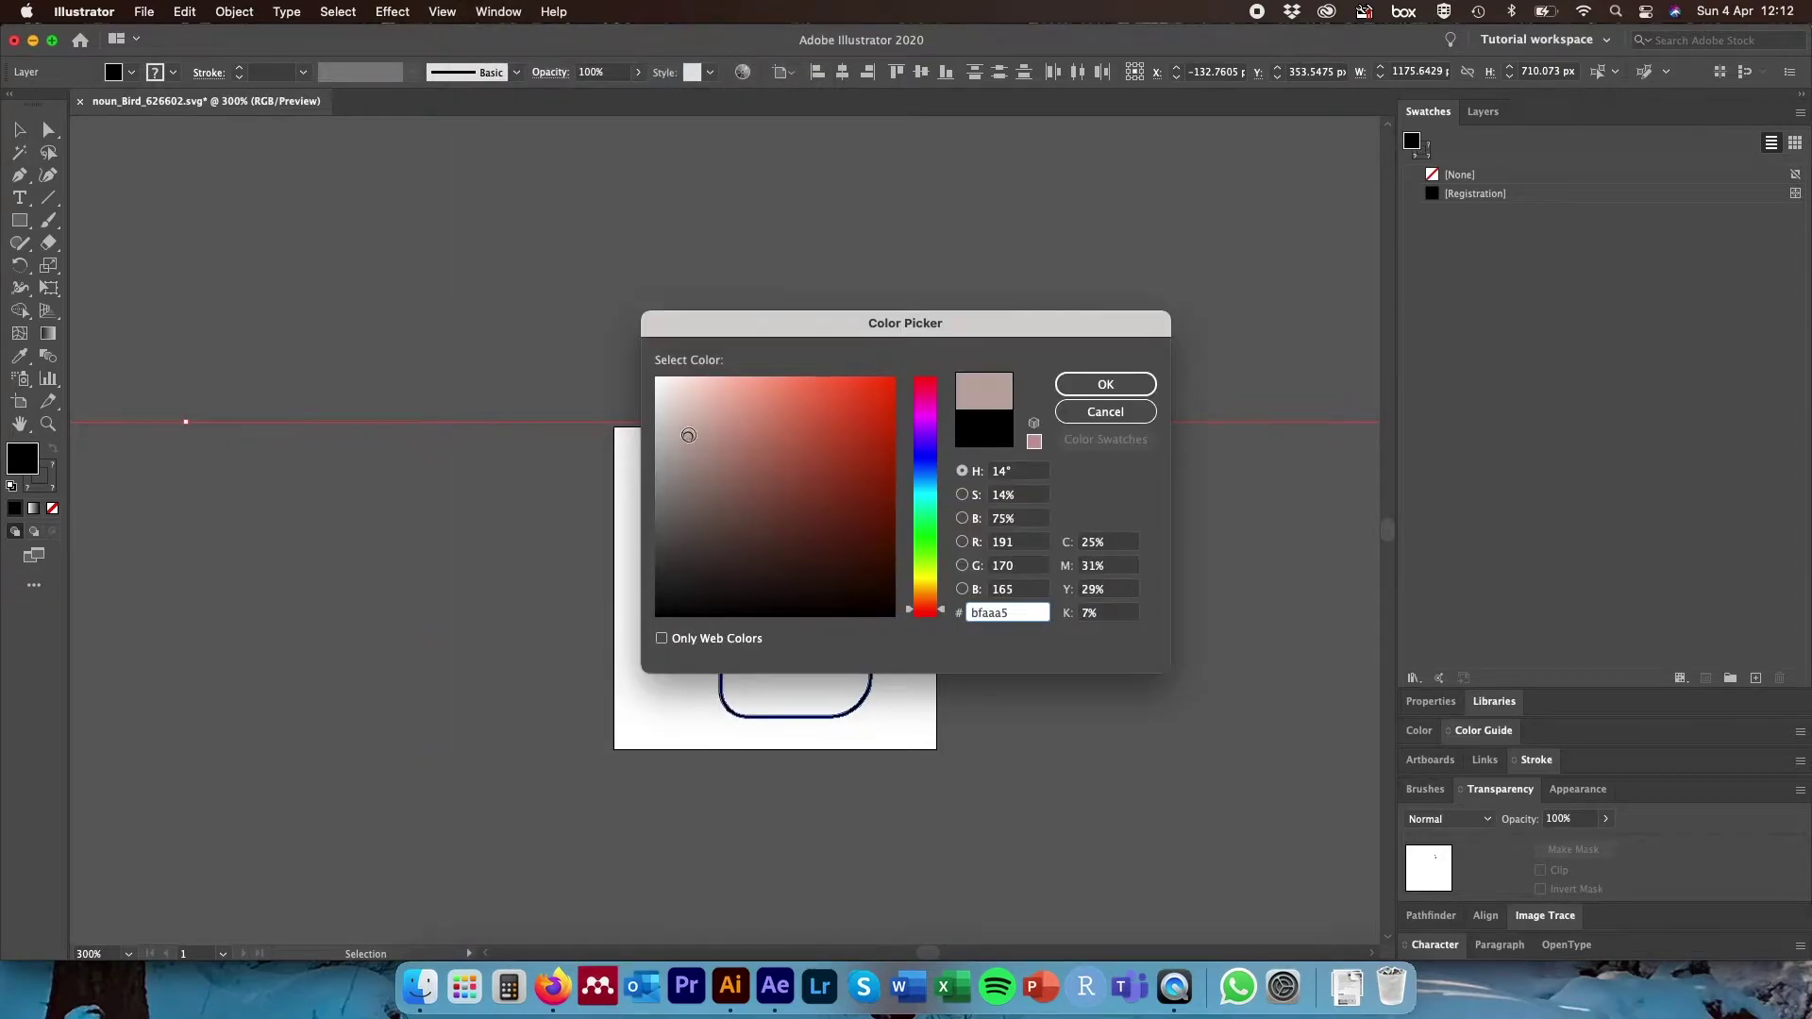
pyautogui.moveTo(690, 429); pyautogui.dragTo(652, 357)
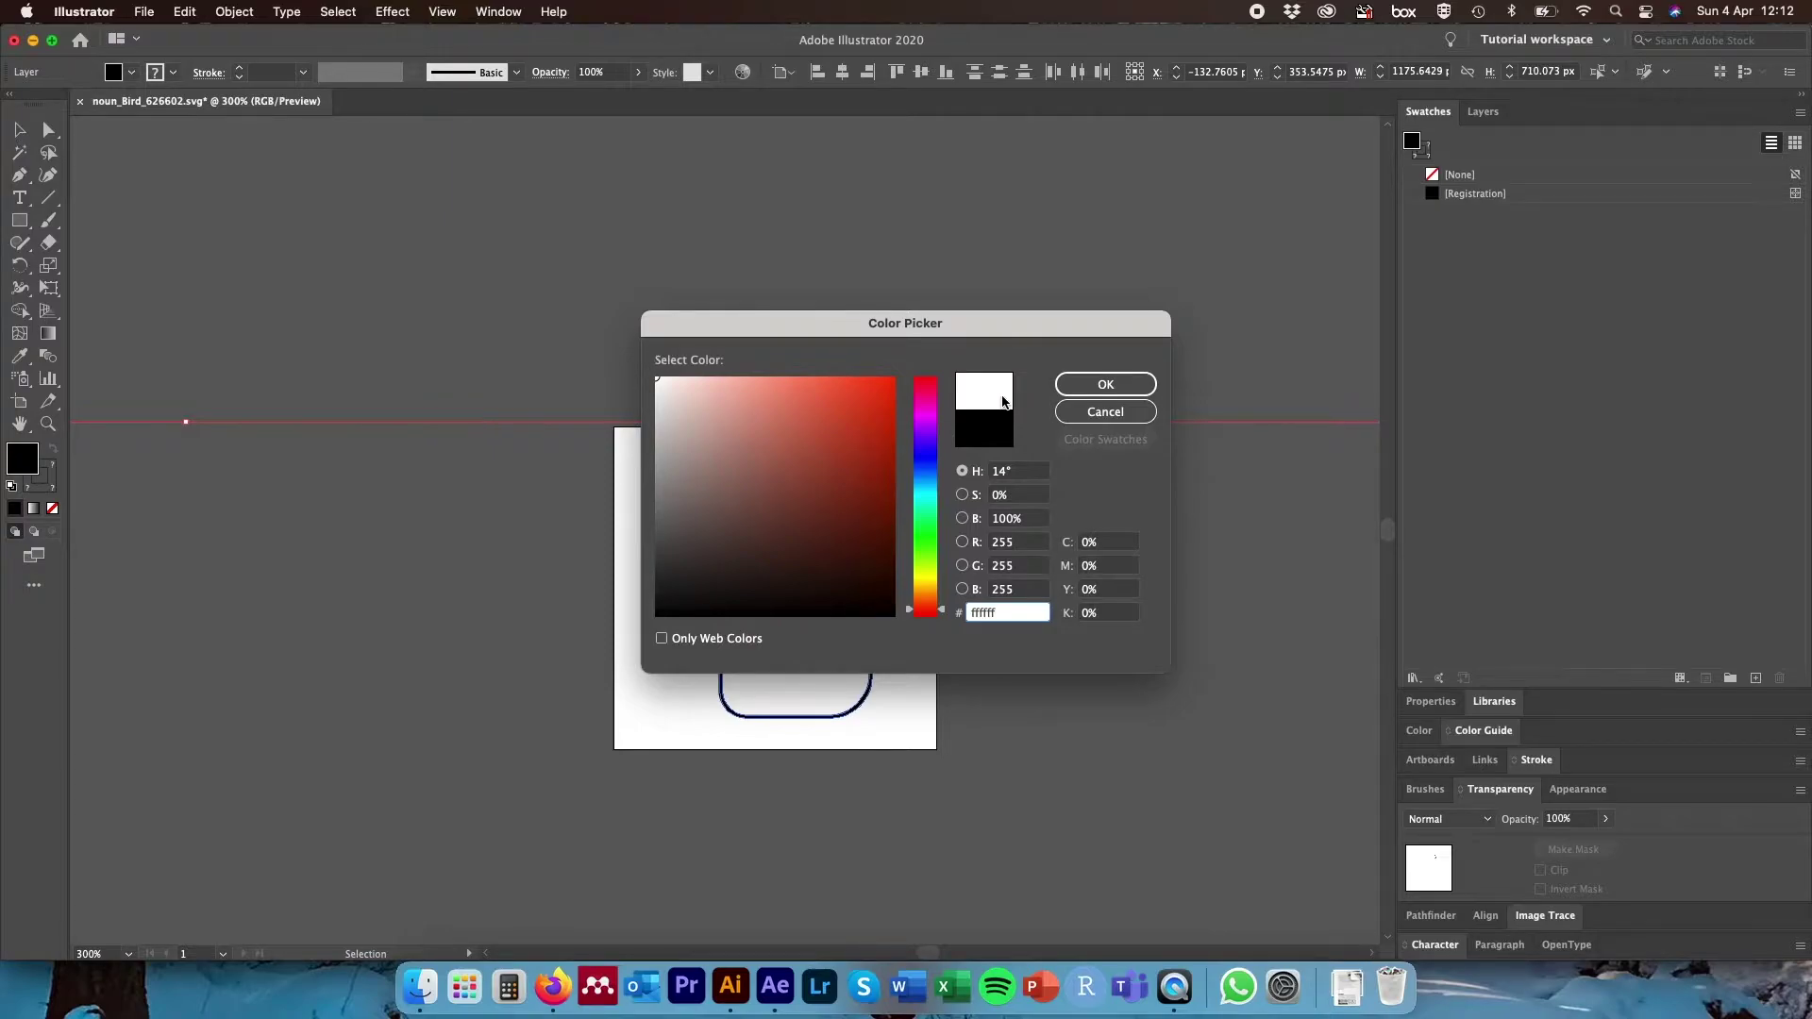
pyautogui.click(1106, 385)
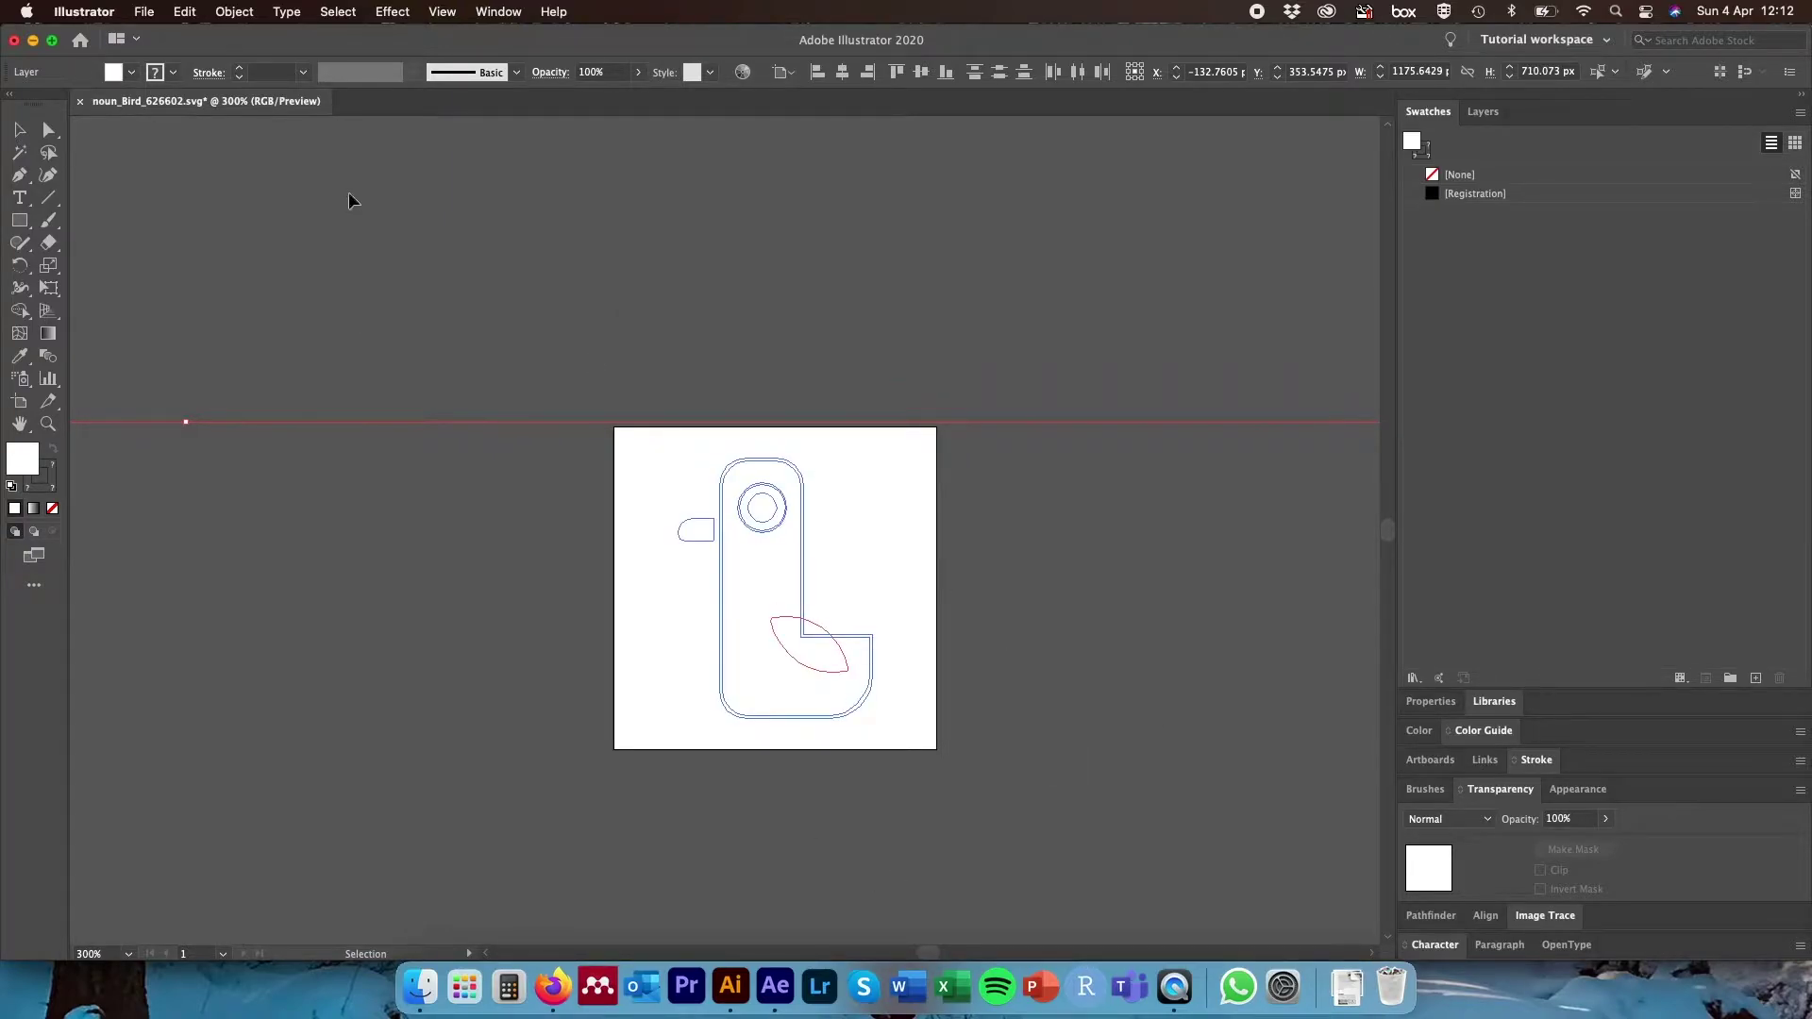
pyautogui.click(143, 11)
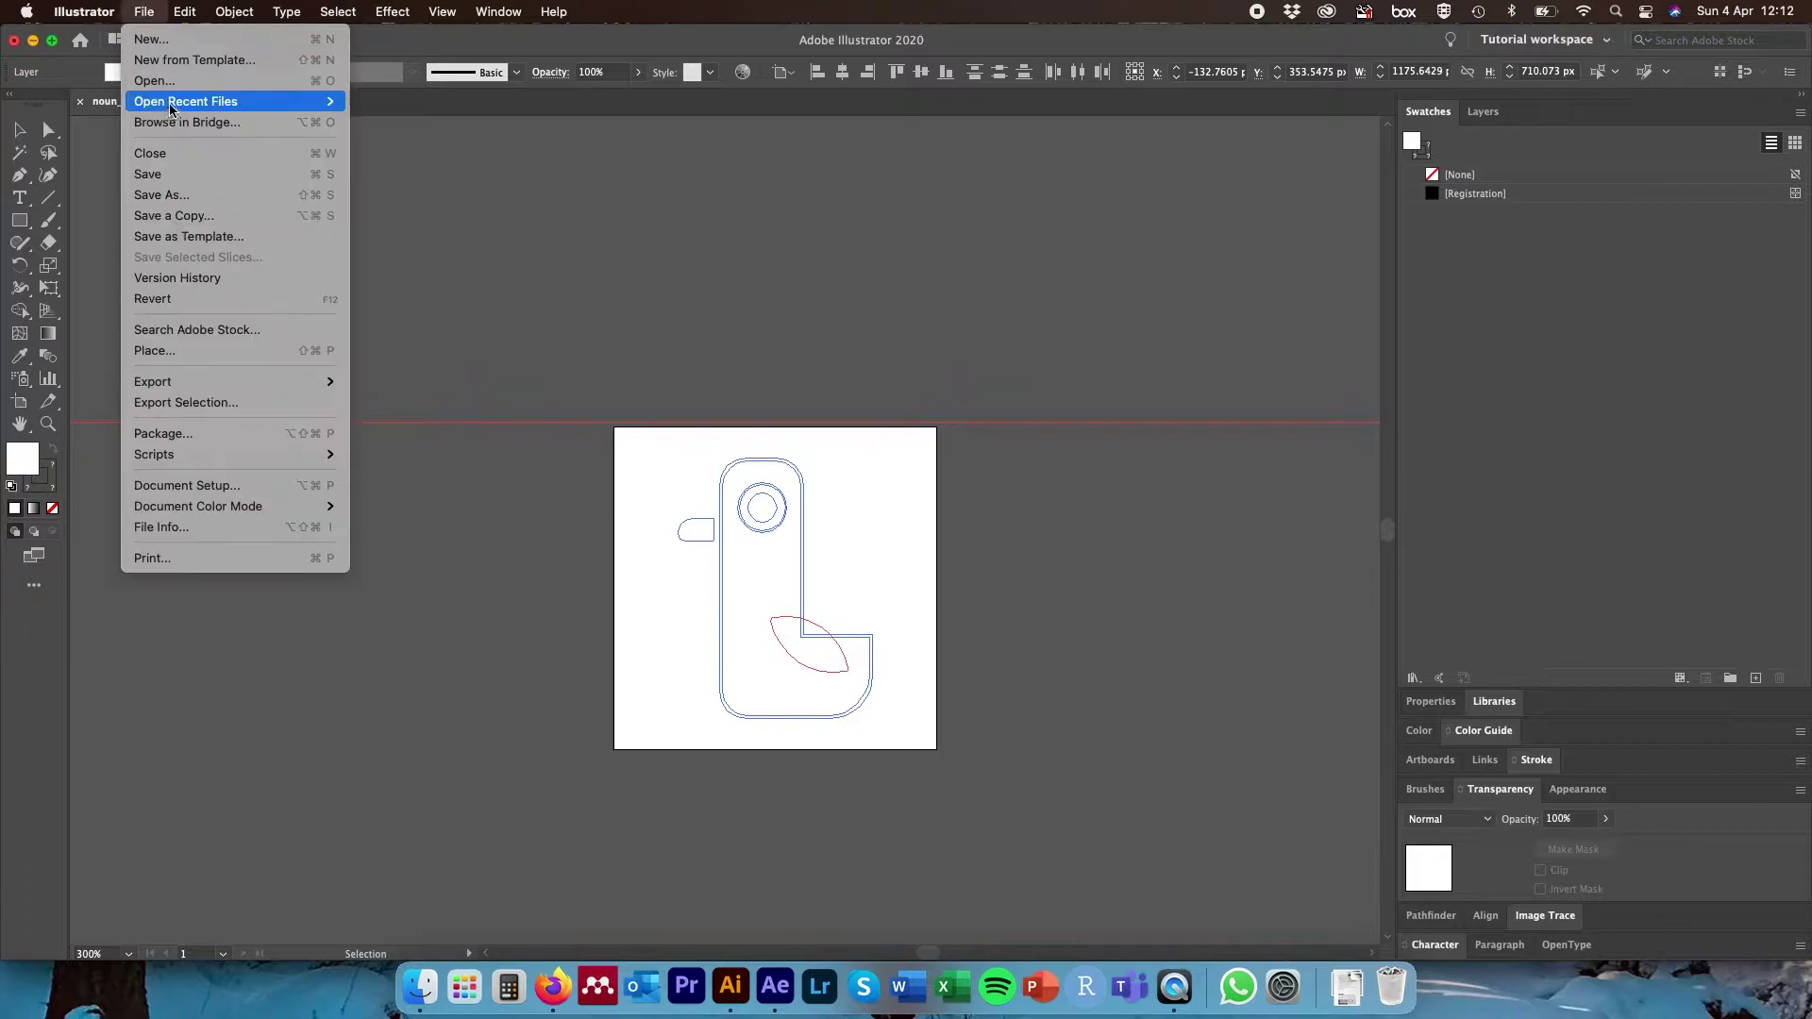
pyautogui.click(707, 270)
# - Switch to After Effects and start a new project with an HDTV 1080 25 composition named birds
pyautogui.press('super+Tab')
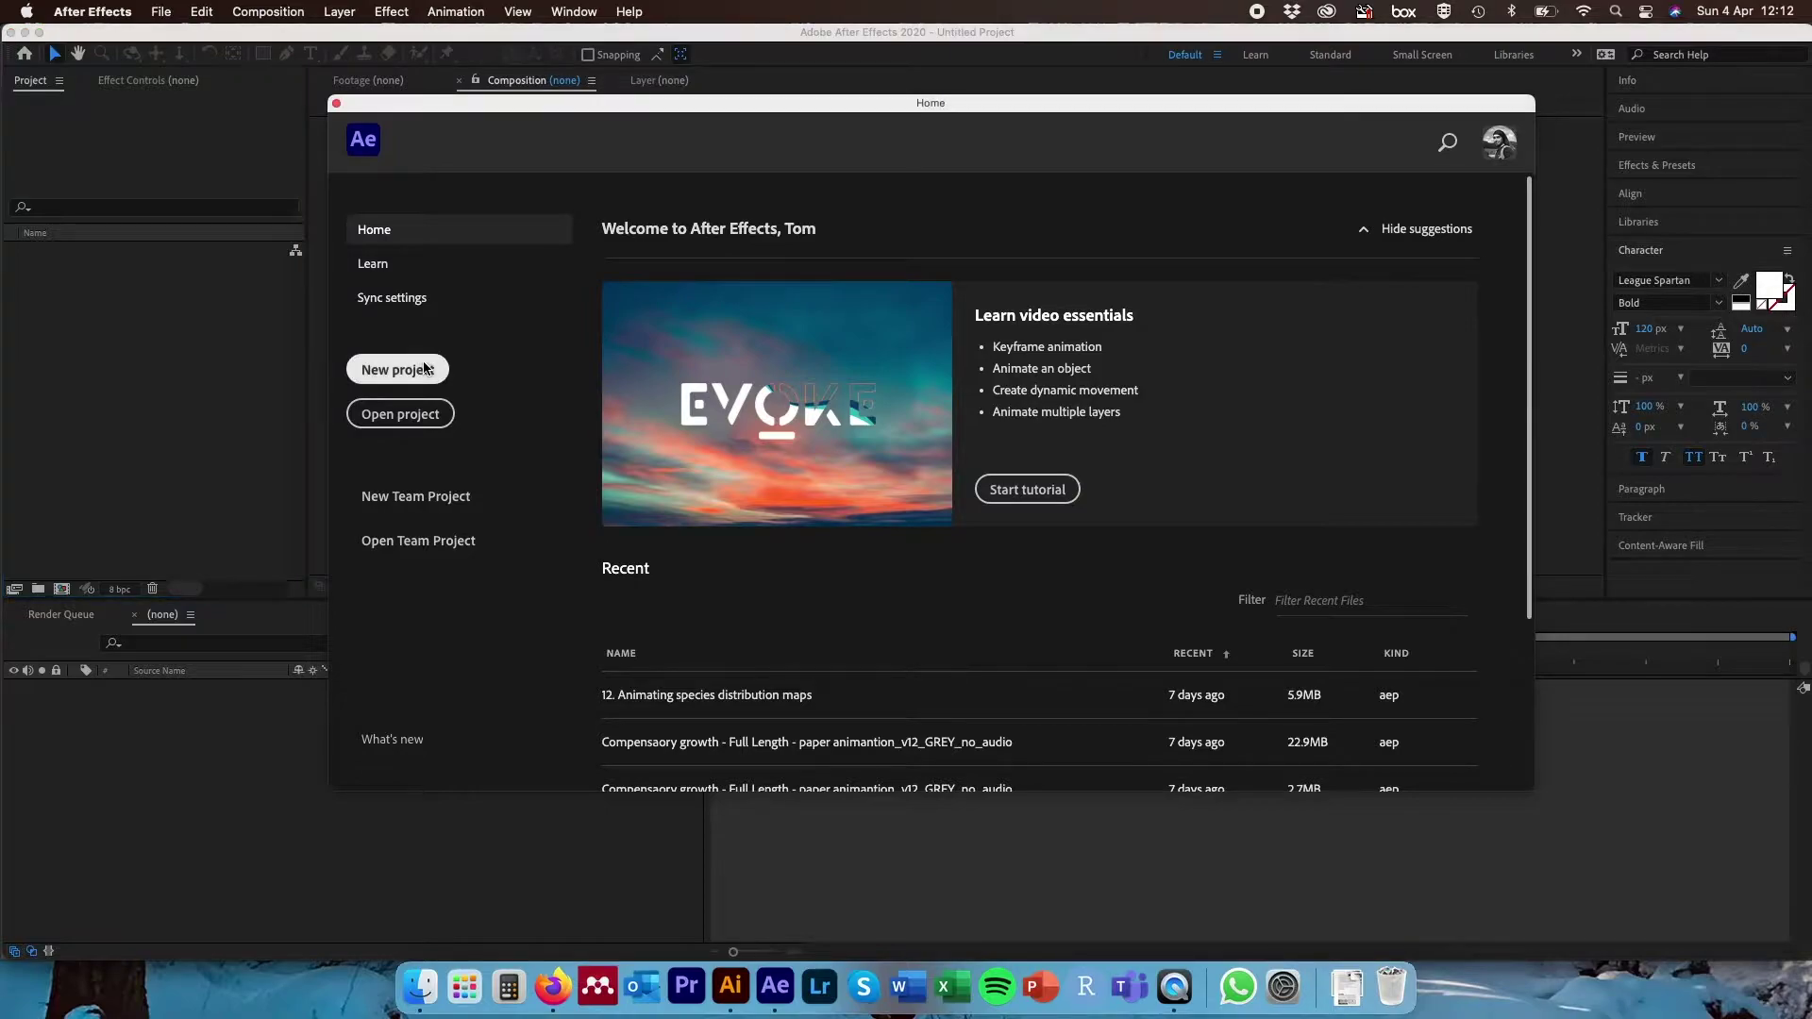
pyautogui.click(425, 368)
pyautogui.click(836, 334)
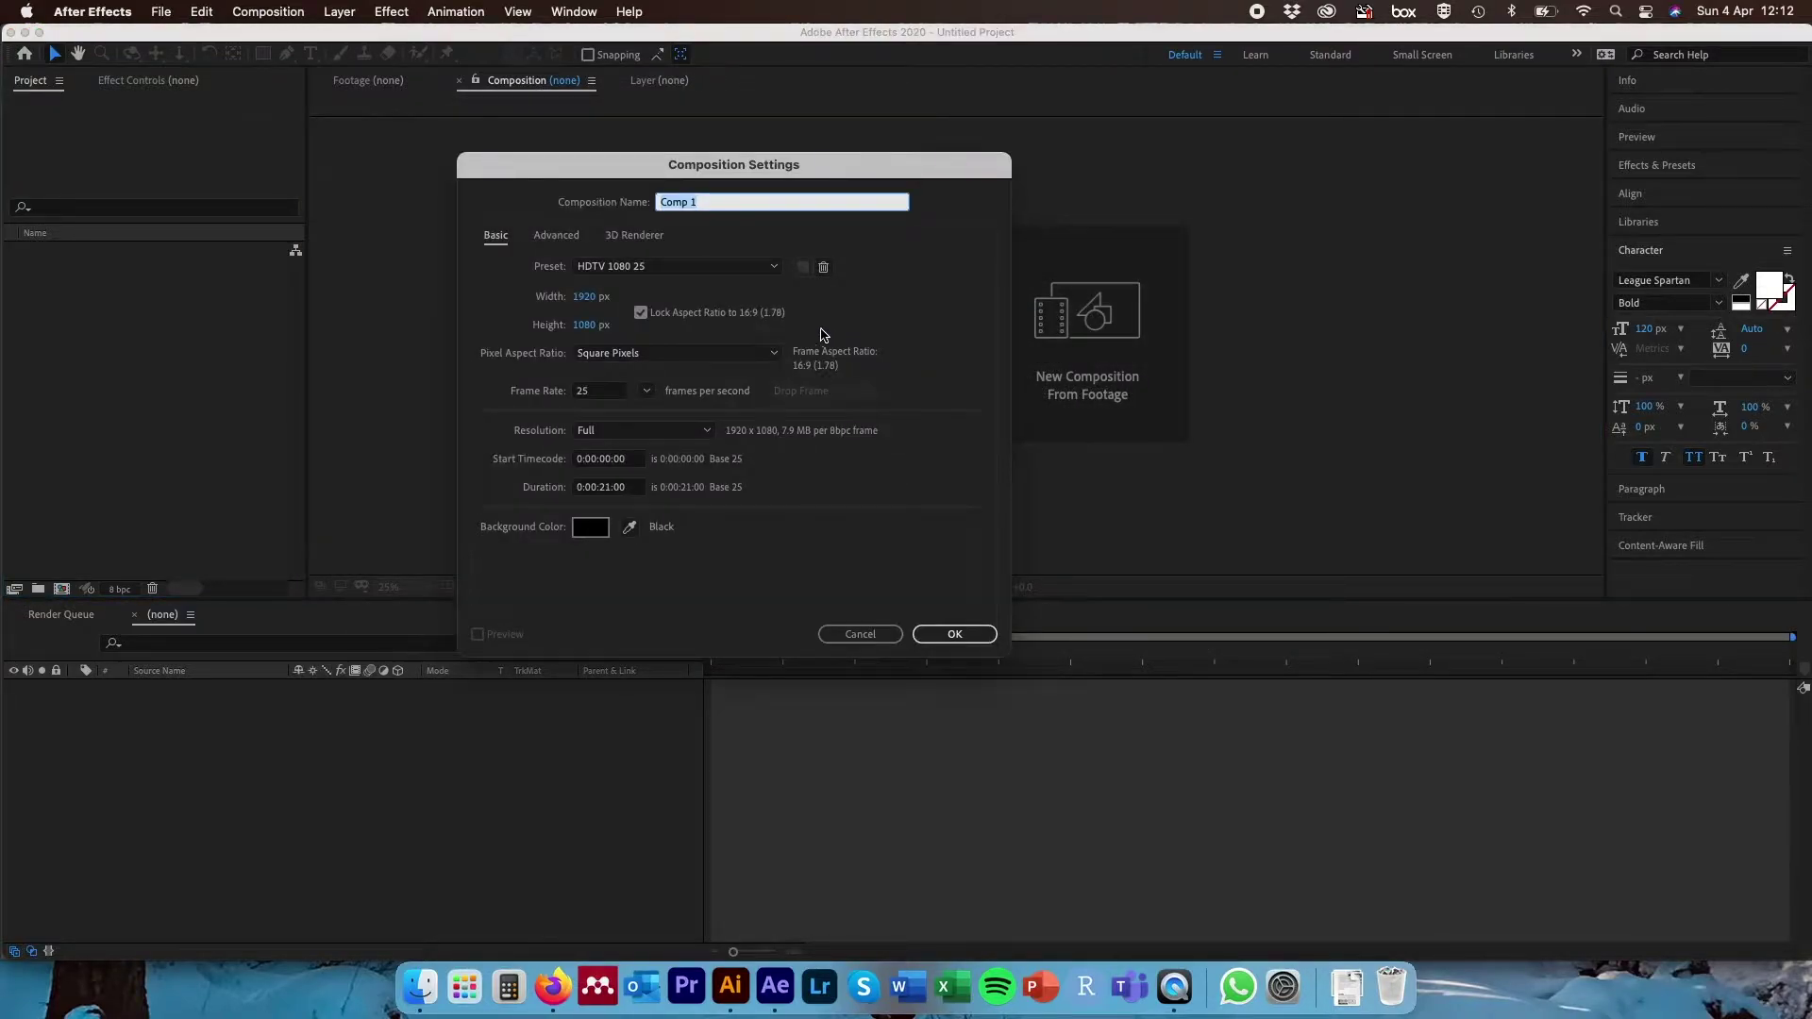
pyautogui.write('birds')
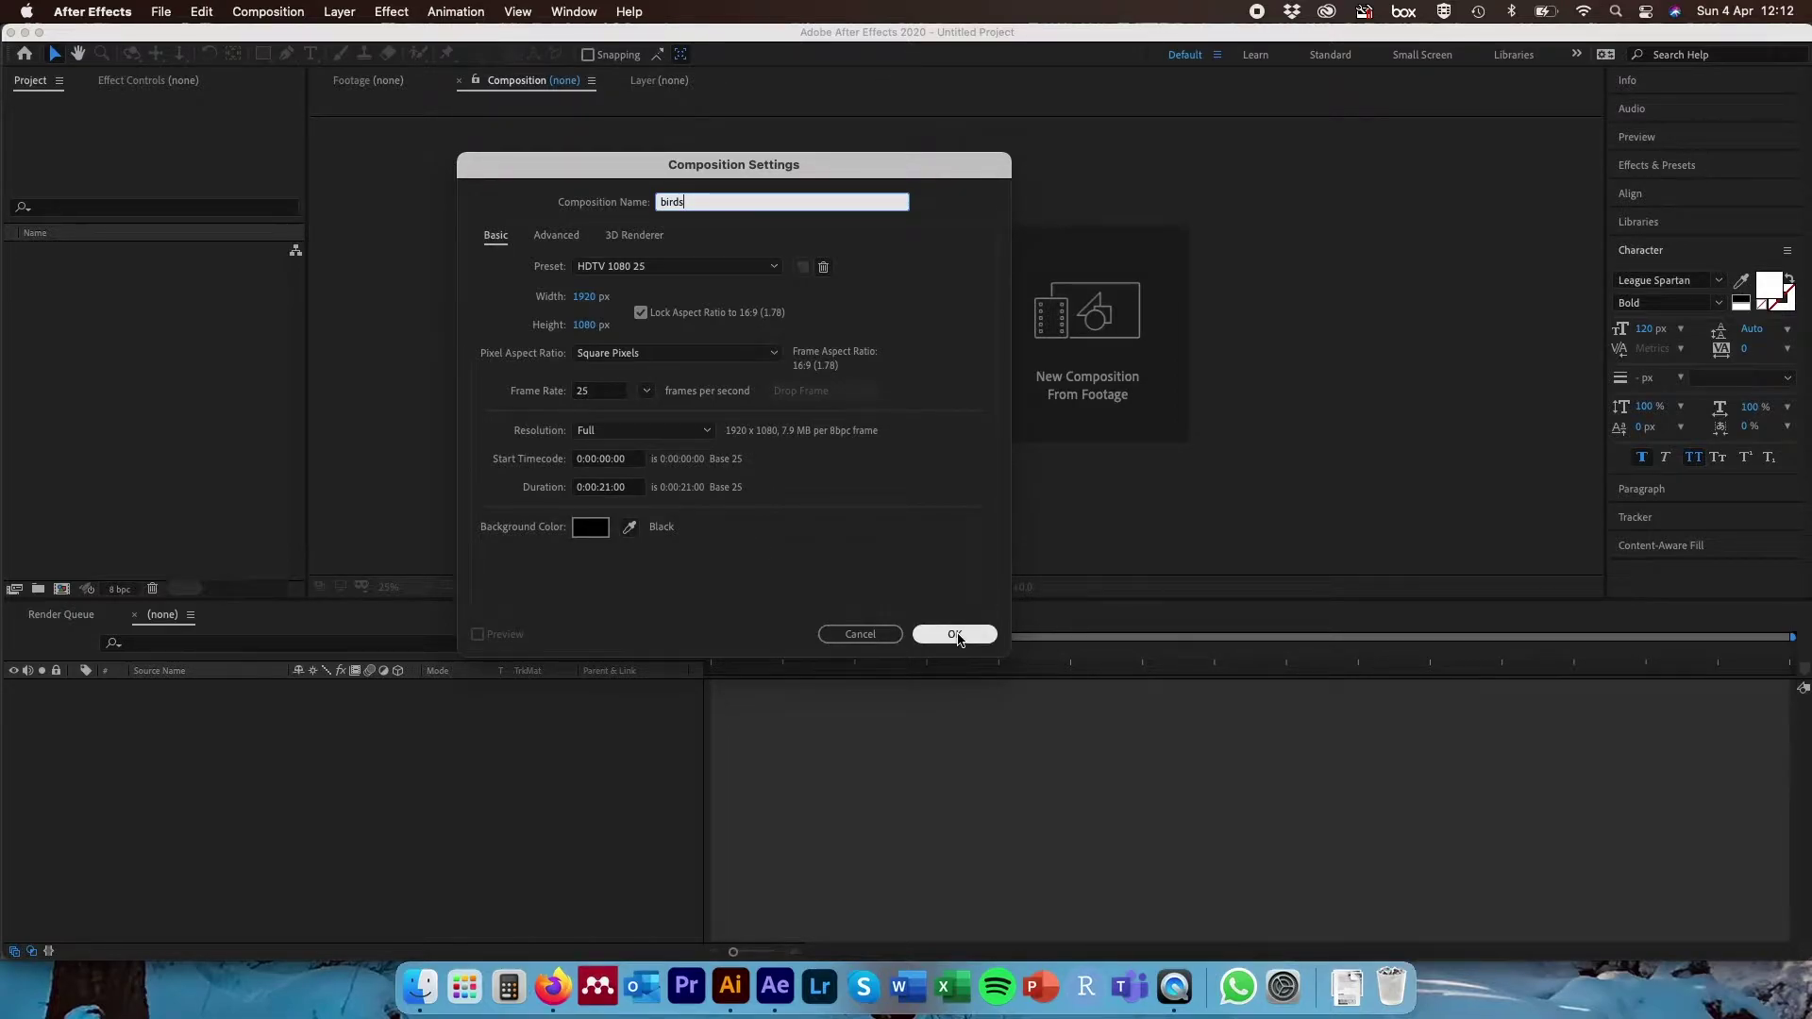
pyautogui.click(955, 634)
# - Add a solid background layer of 1920 × 1080 px in deep cyan (004040) to the birds composition
pyautogui.click(342, 12)
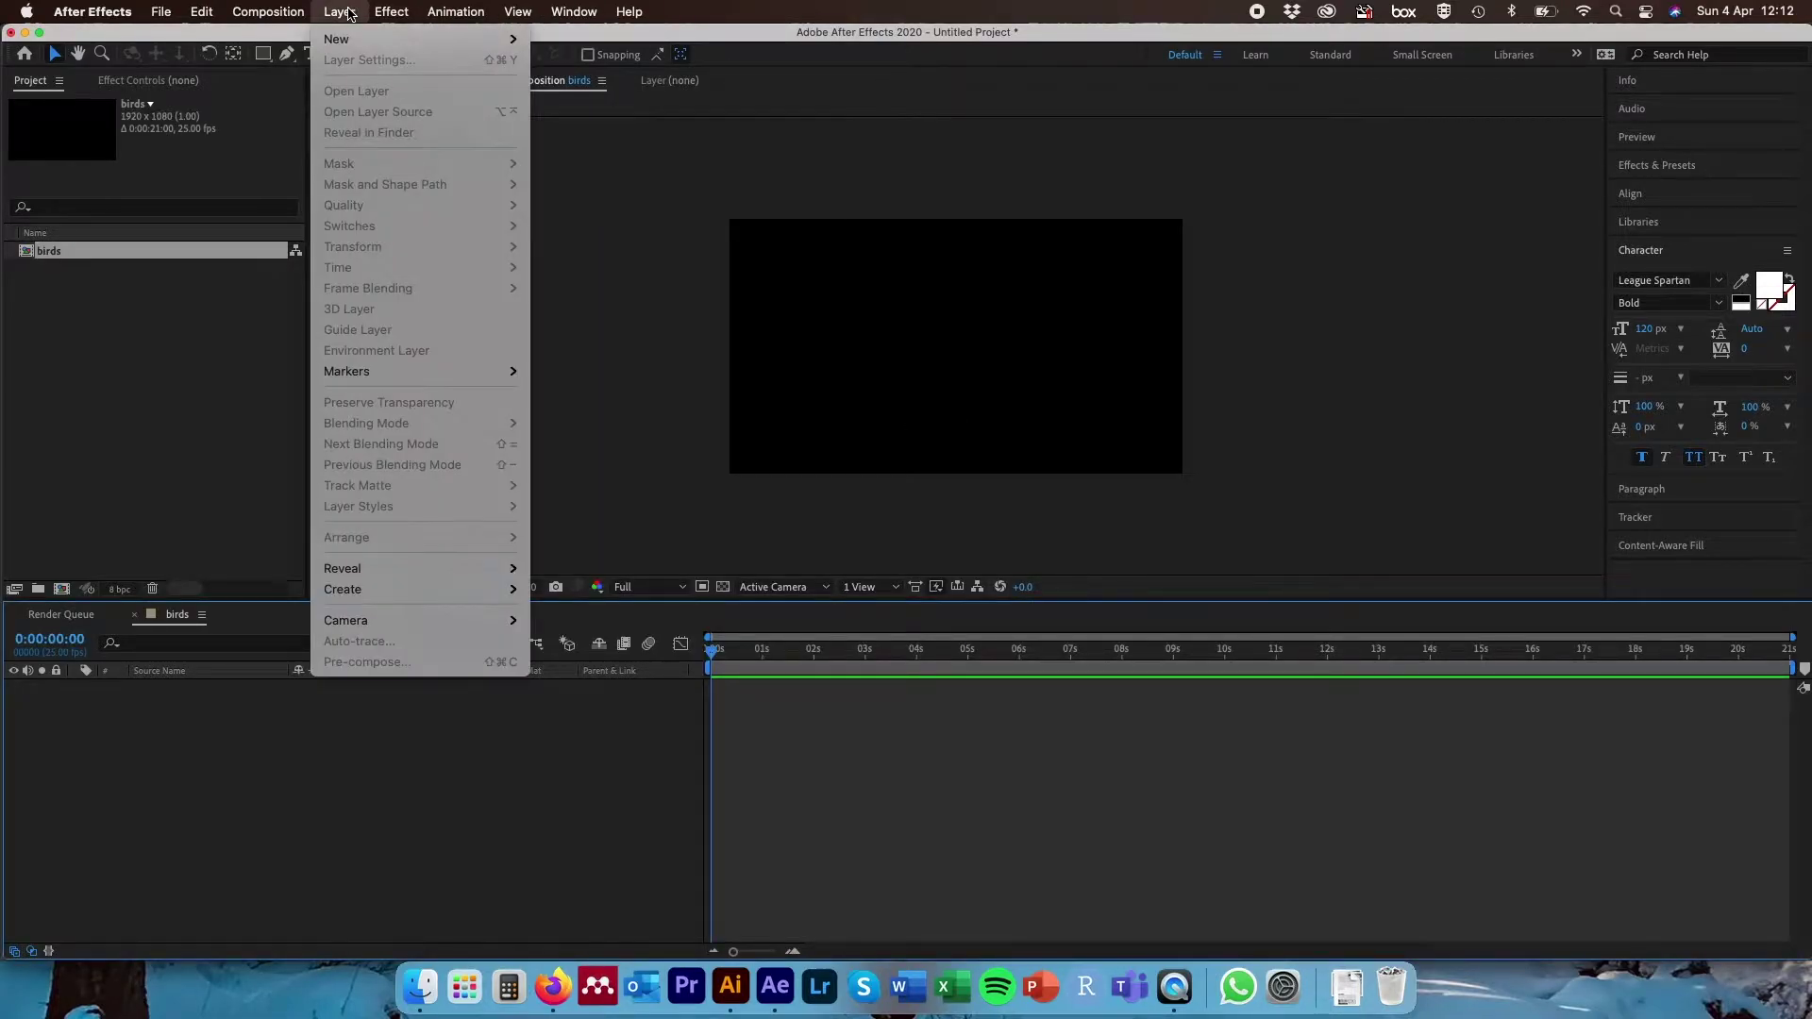
pyautogui.moveTo(345, 40)
pyautogui.click(632, 59)
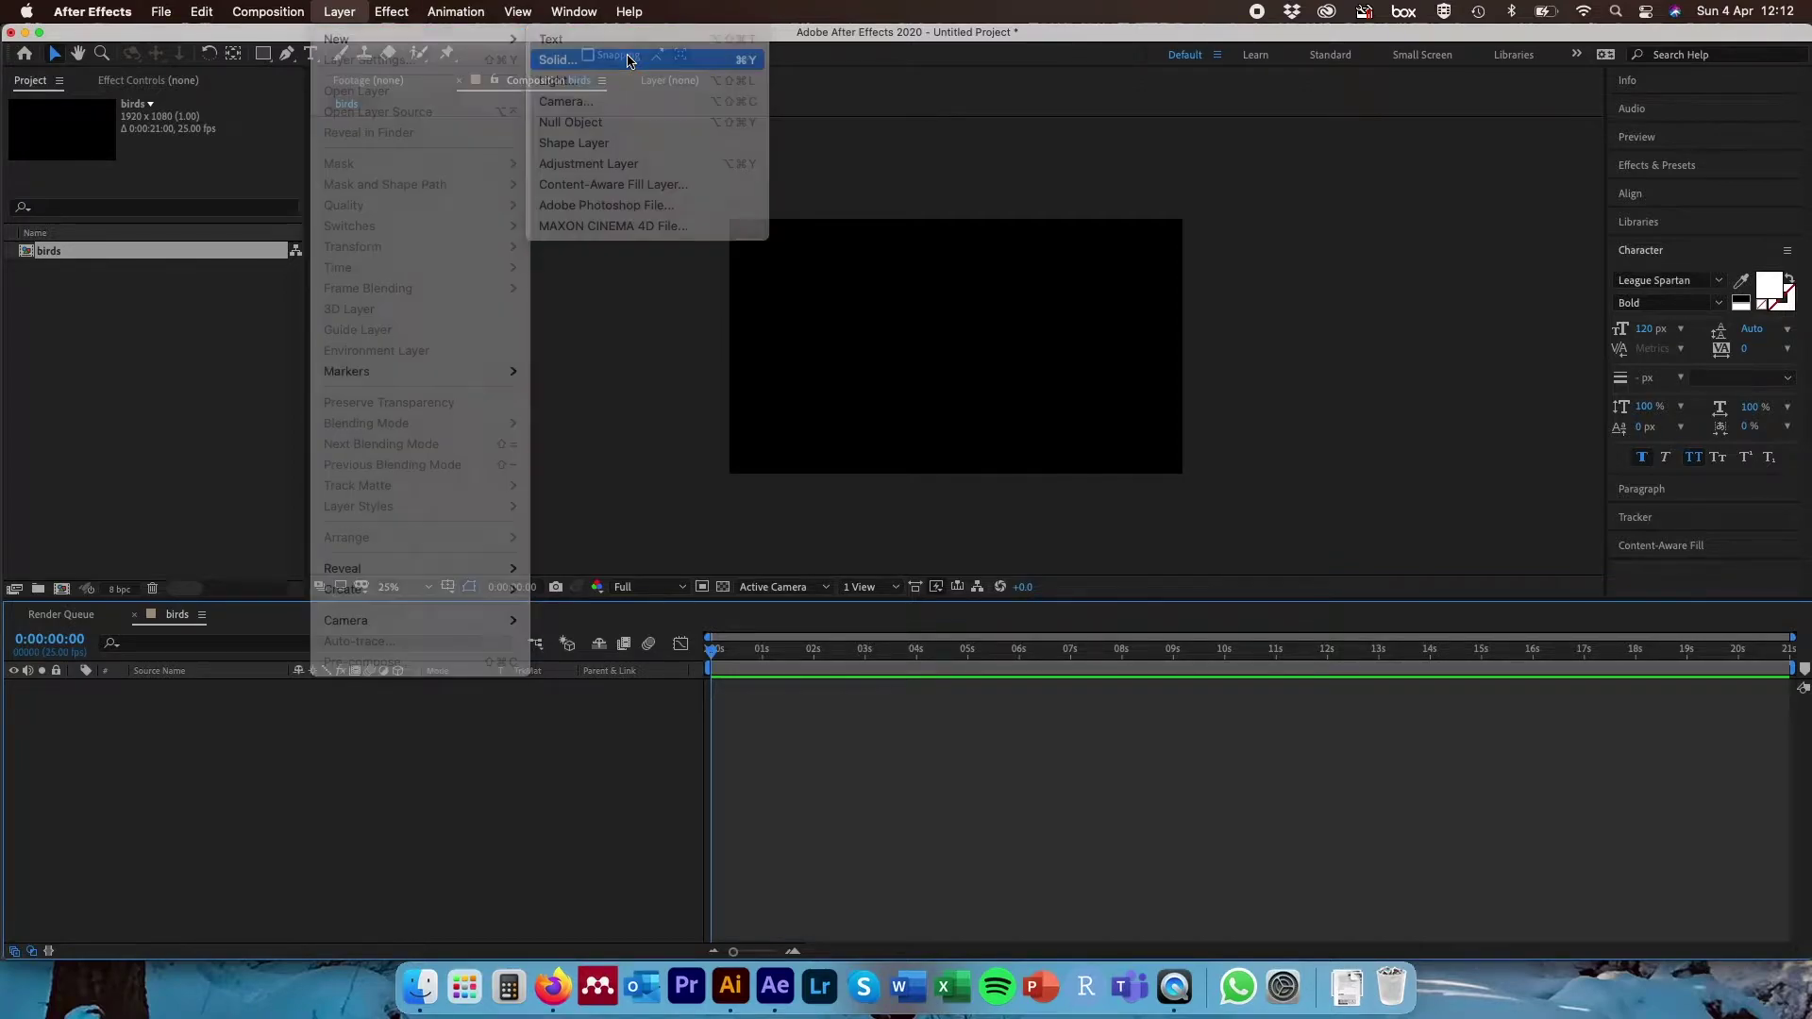
pyautogui.click(488, 440)
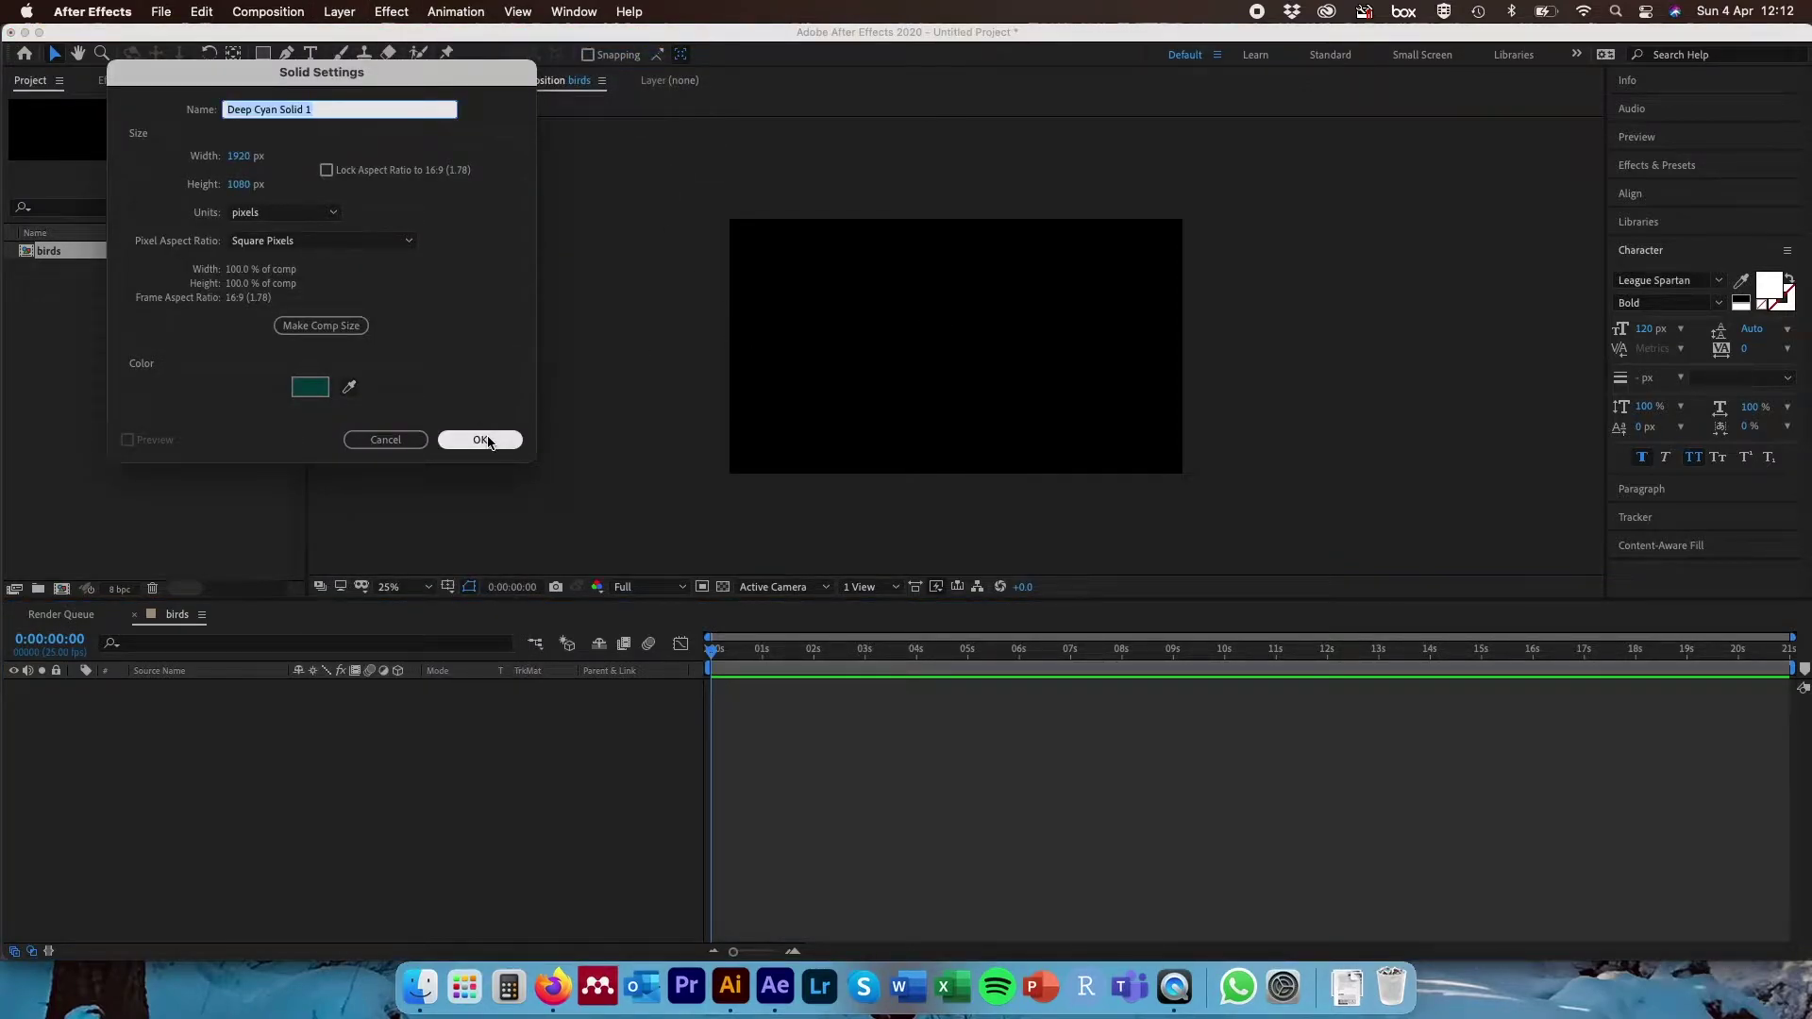
pyautogui.click(311, 389)
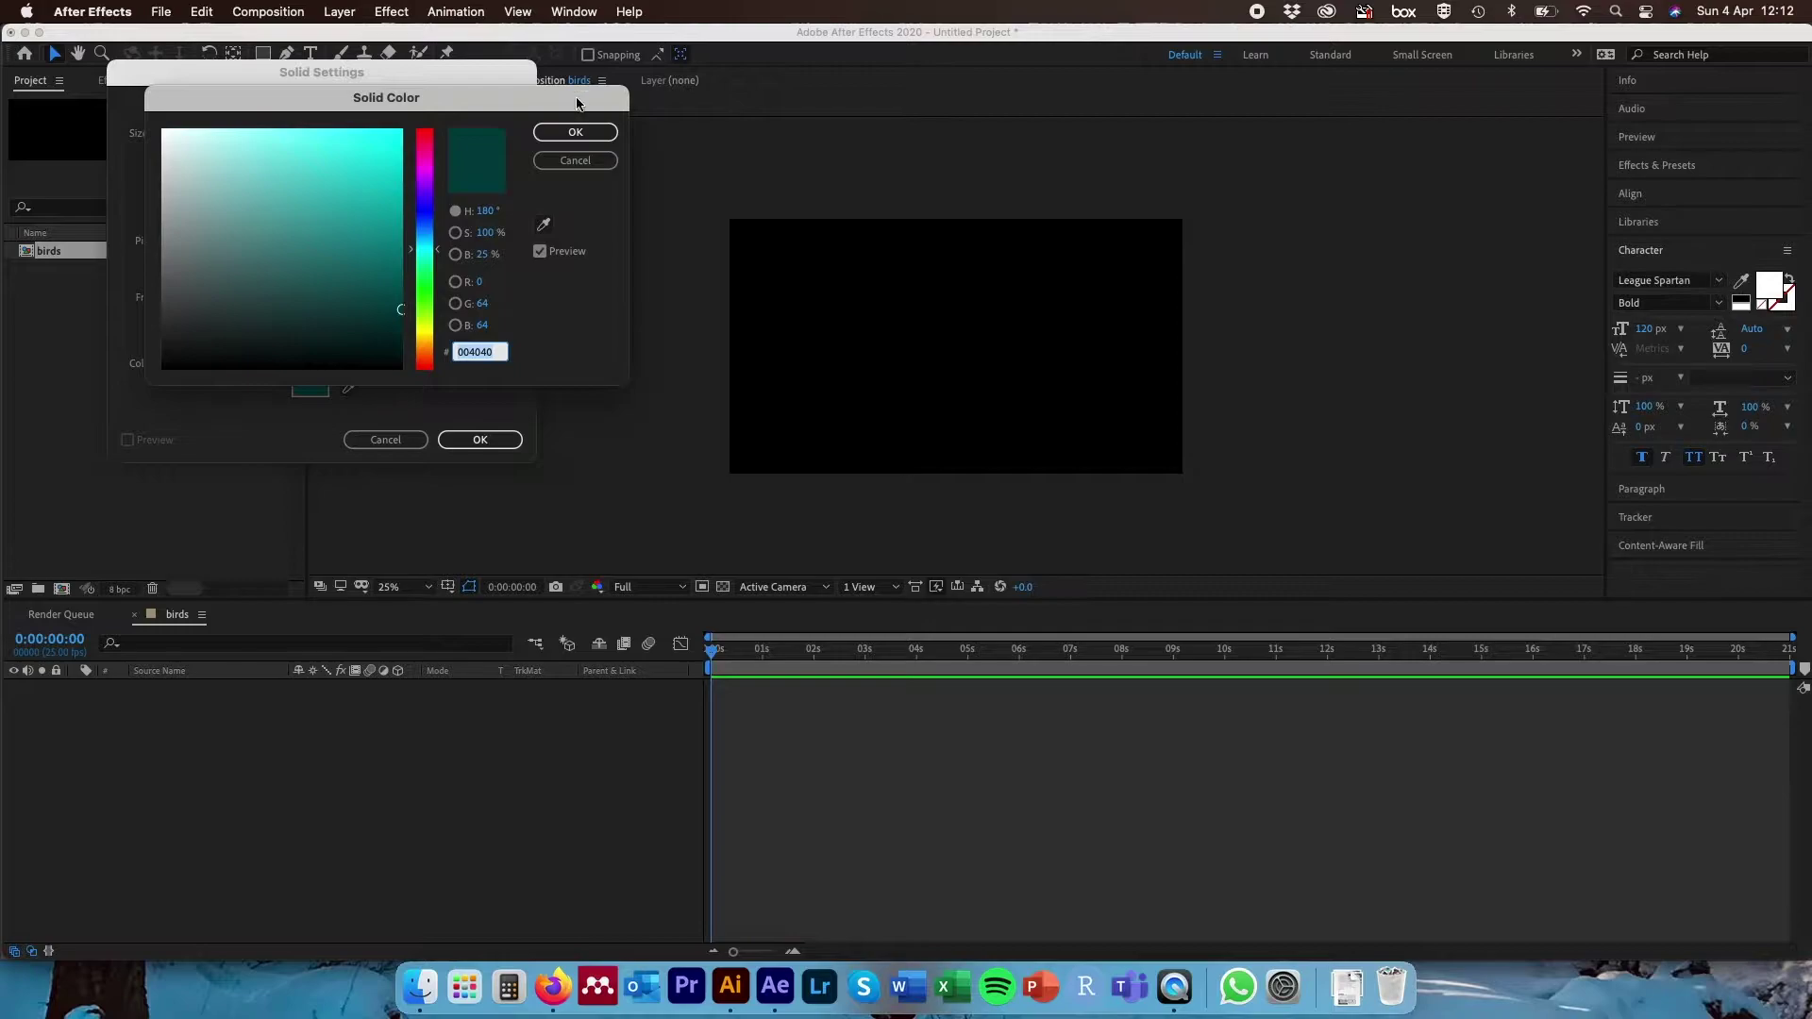
pyautogui.click(575, 132)
pyautogui.click(483, 442)
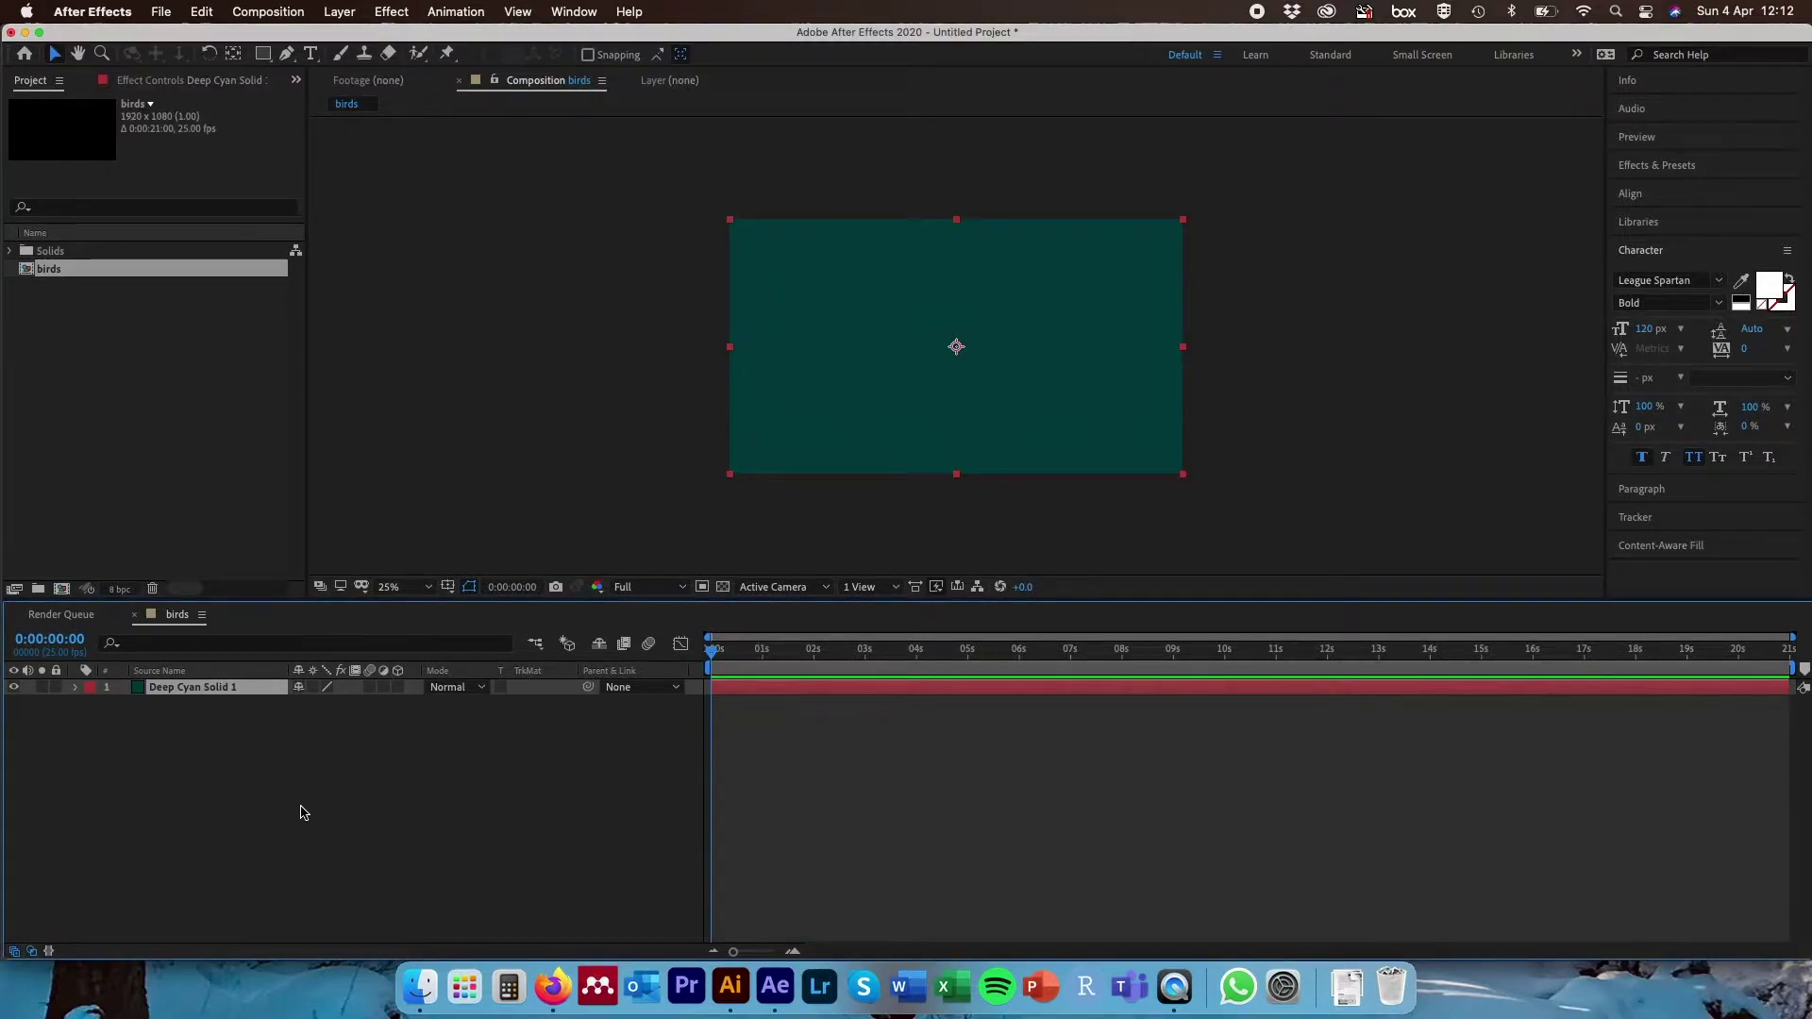
# - Import birds_white.ai from the Illutrator folder in Finder as footage with merged layers, and place it above the solid in the timeline
pyautogui.press('super+Tab')
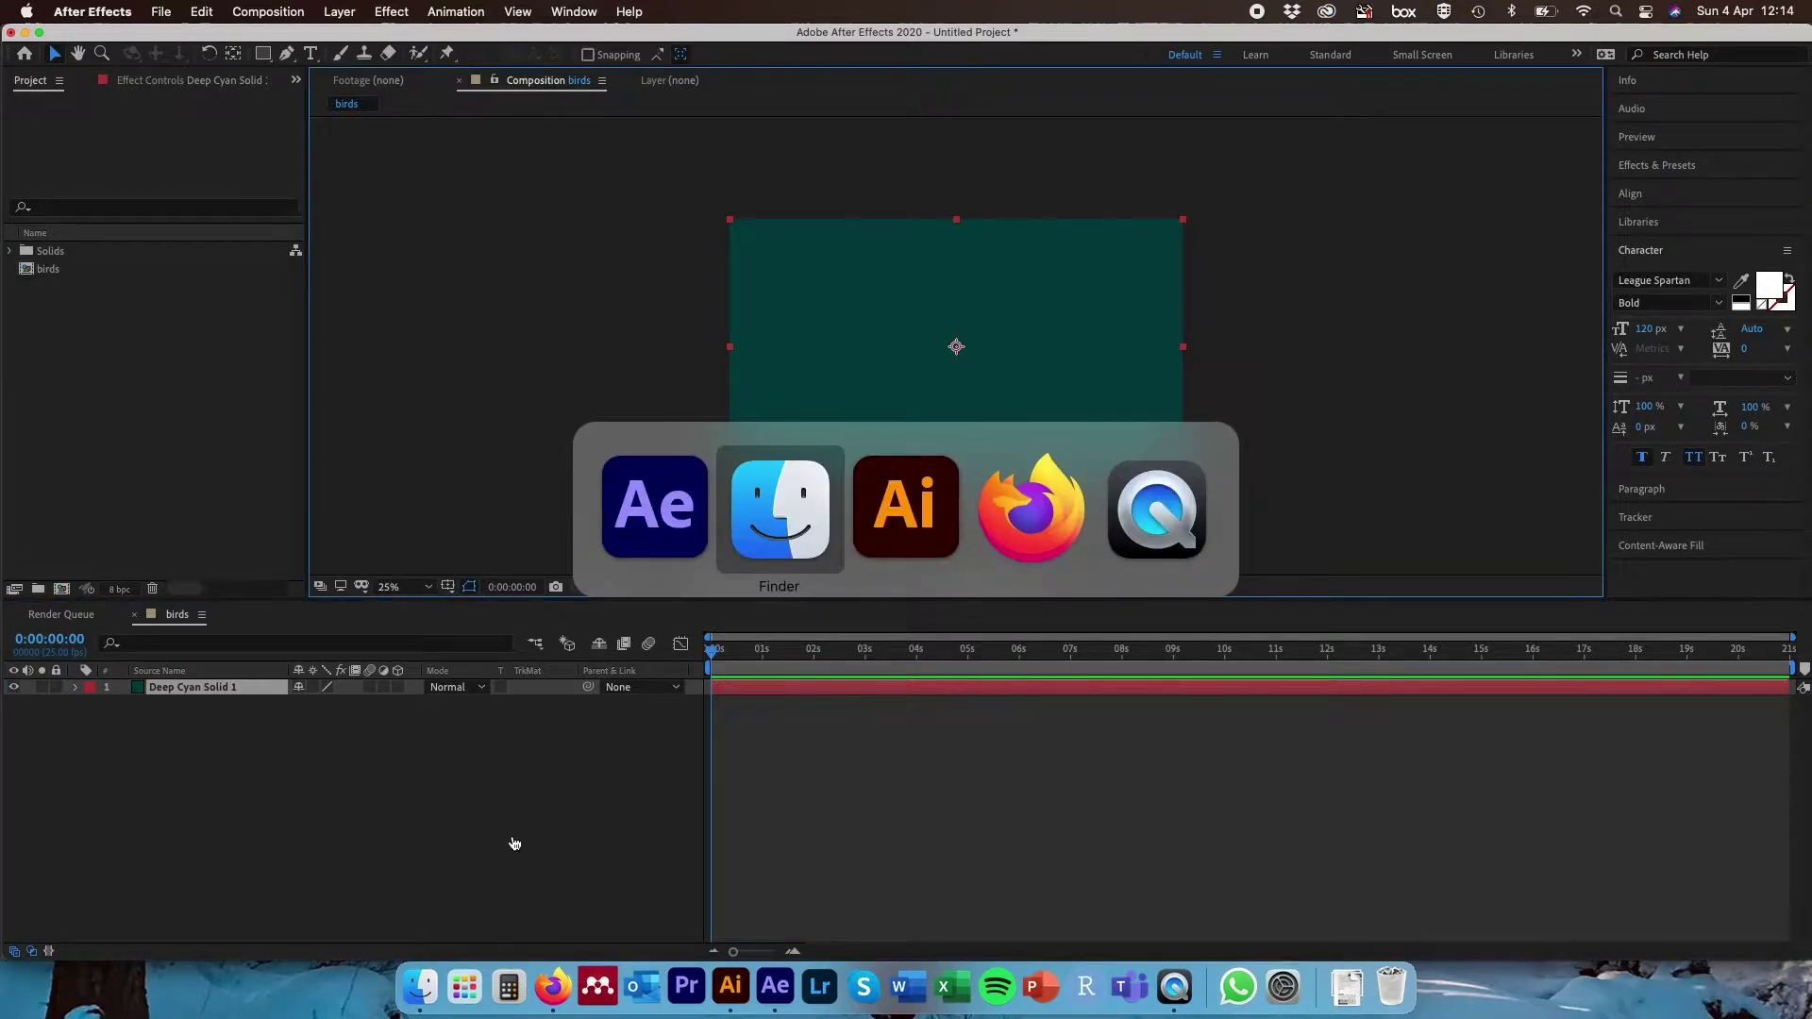
pyautogui.click(470, 244)
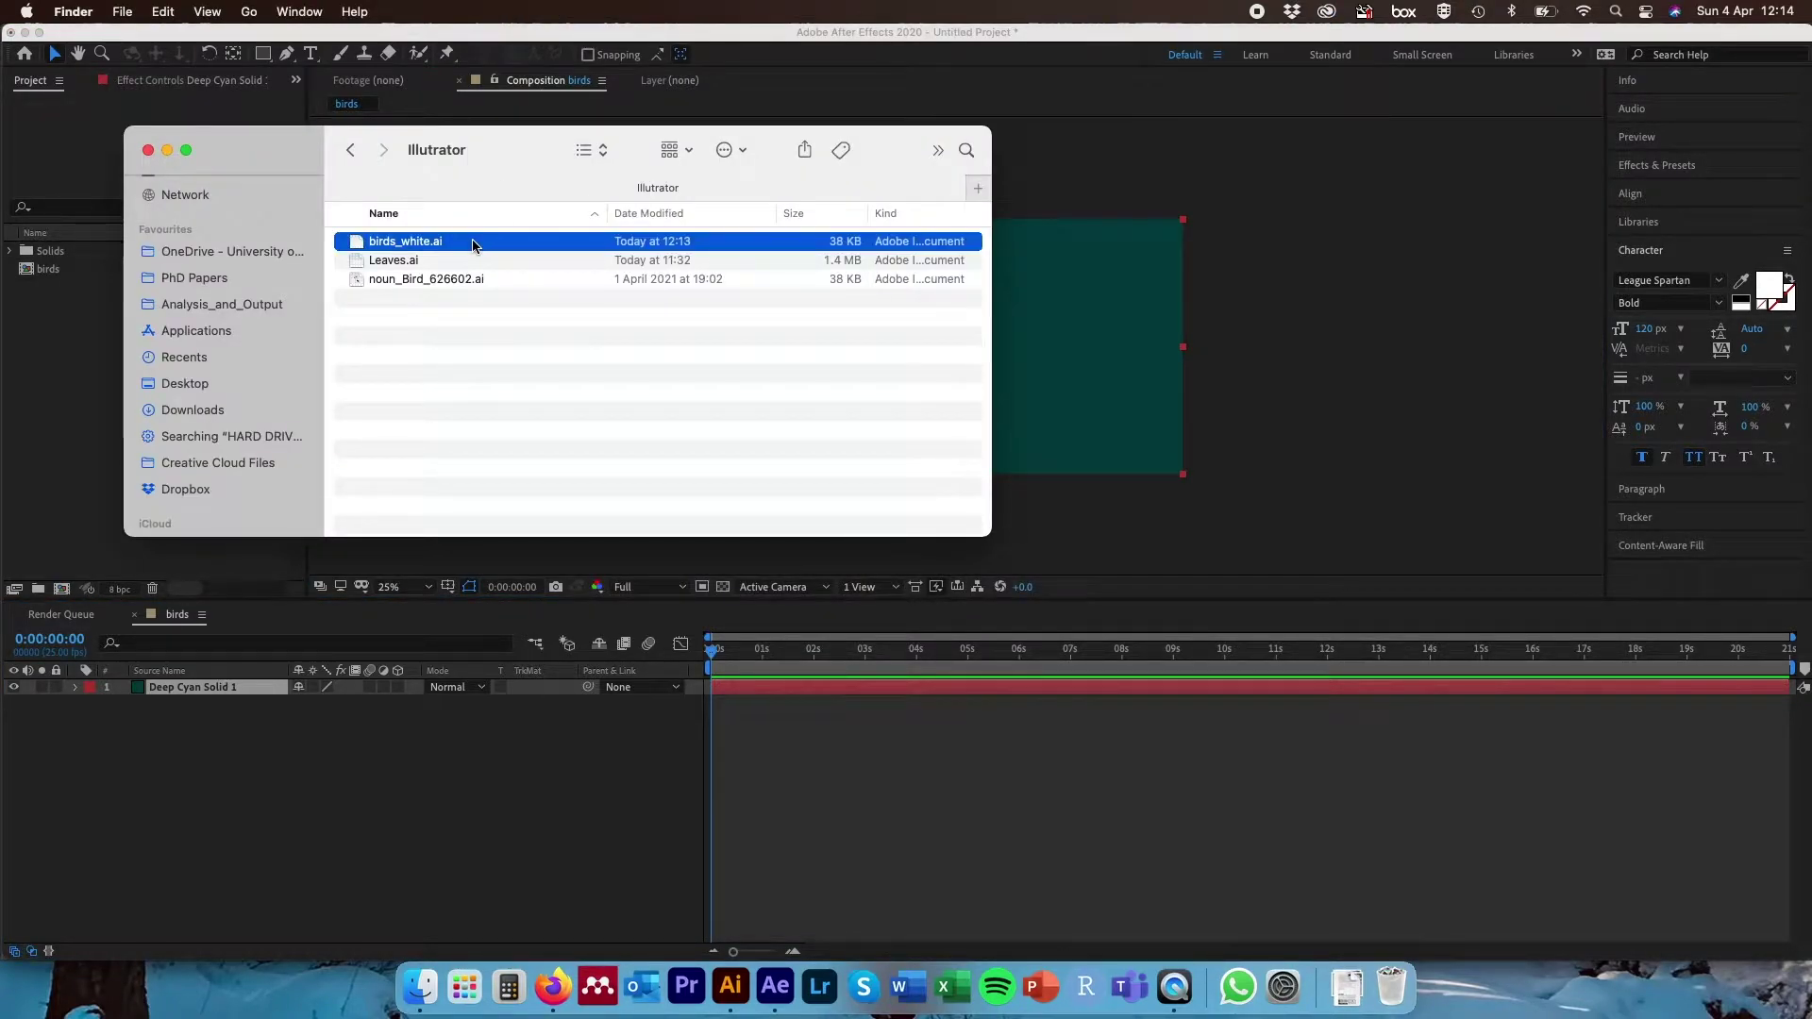
pyautogui.moveTo(476, 243); pyautogui.dragTo(71, 354)
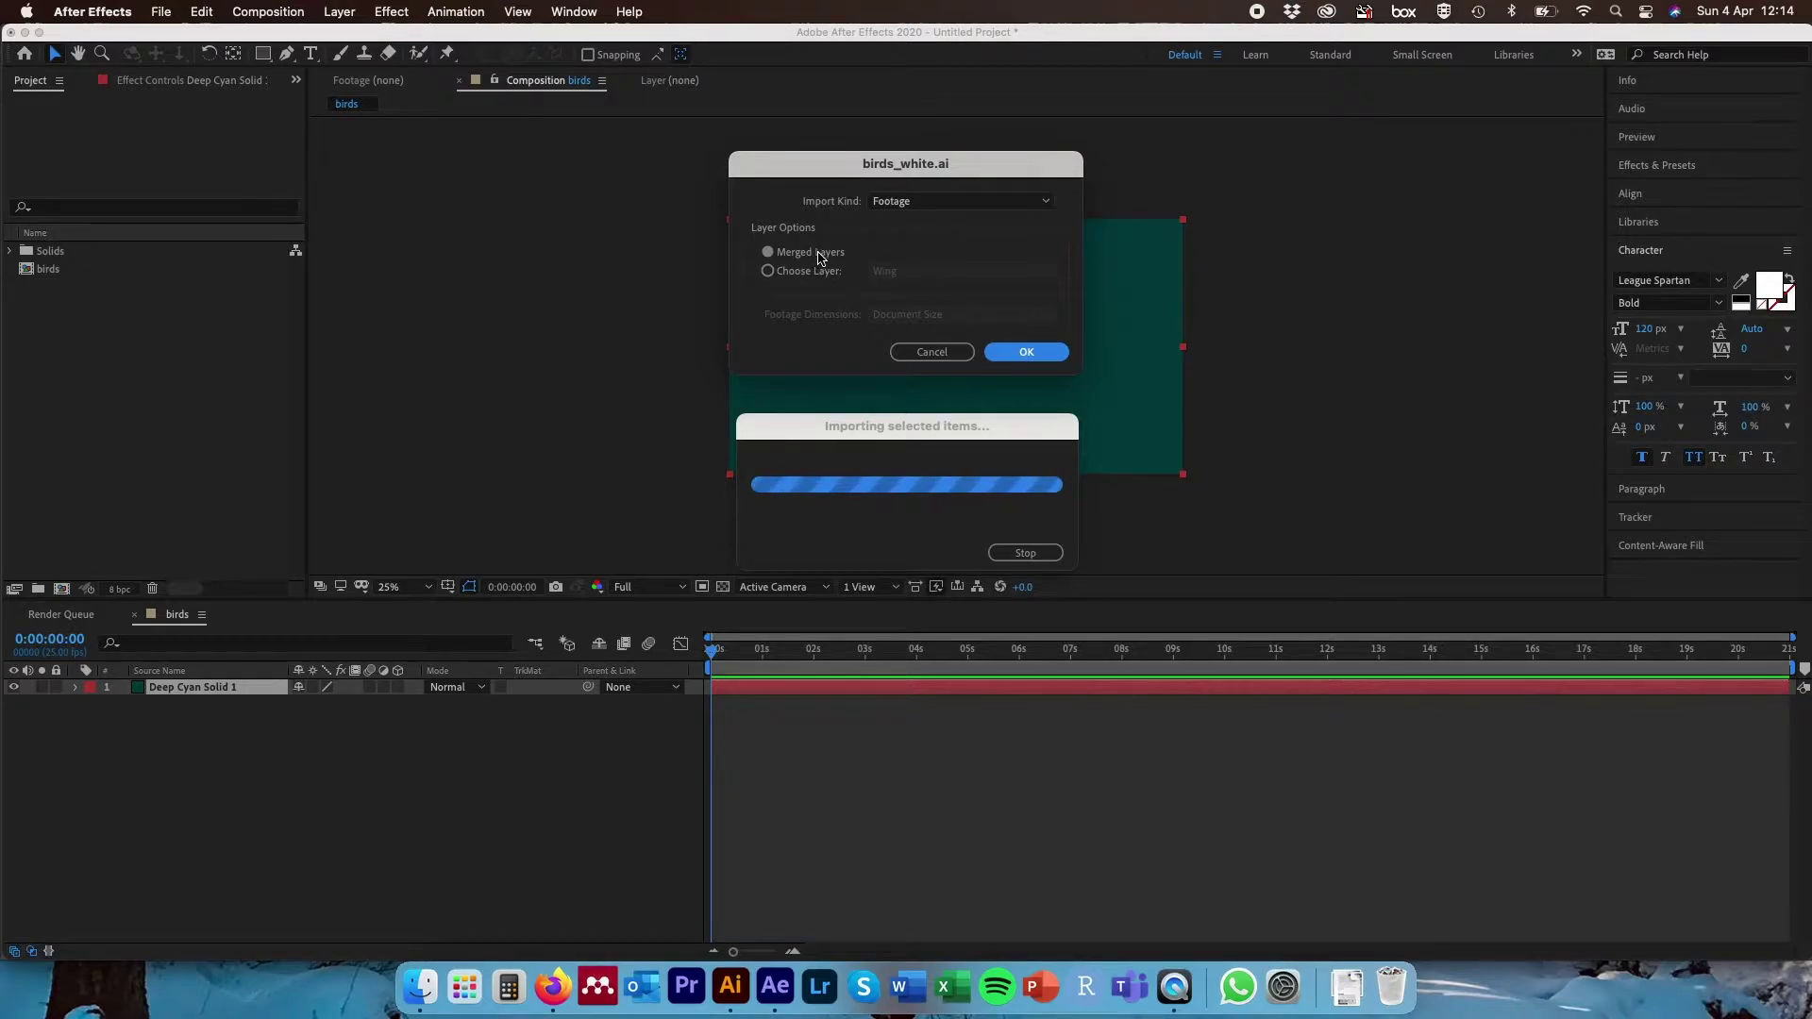
pyautogui.click(1024, 354)
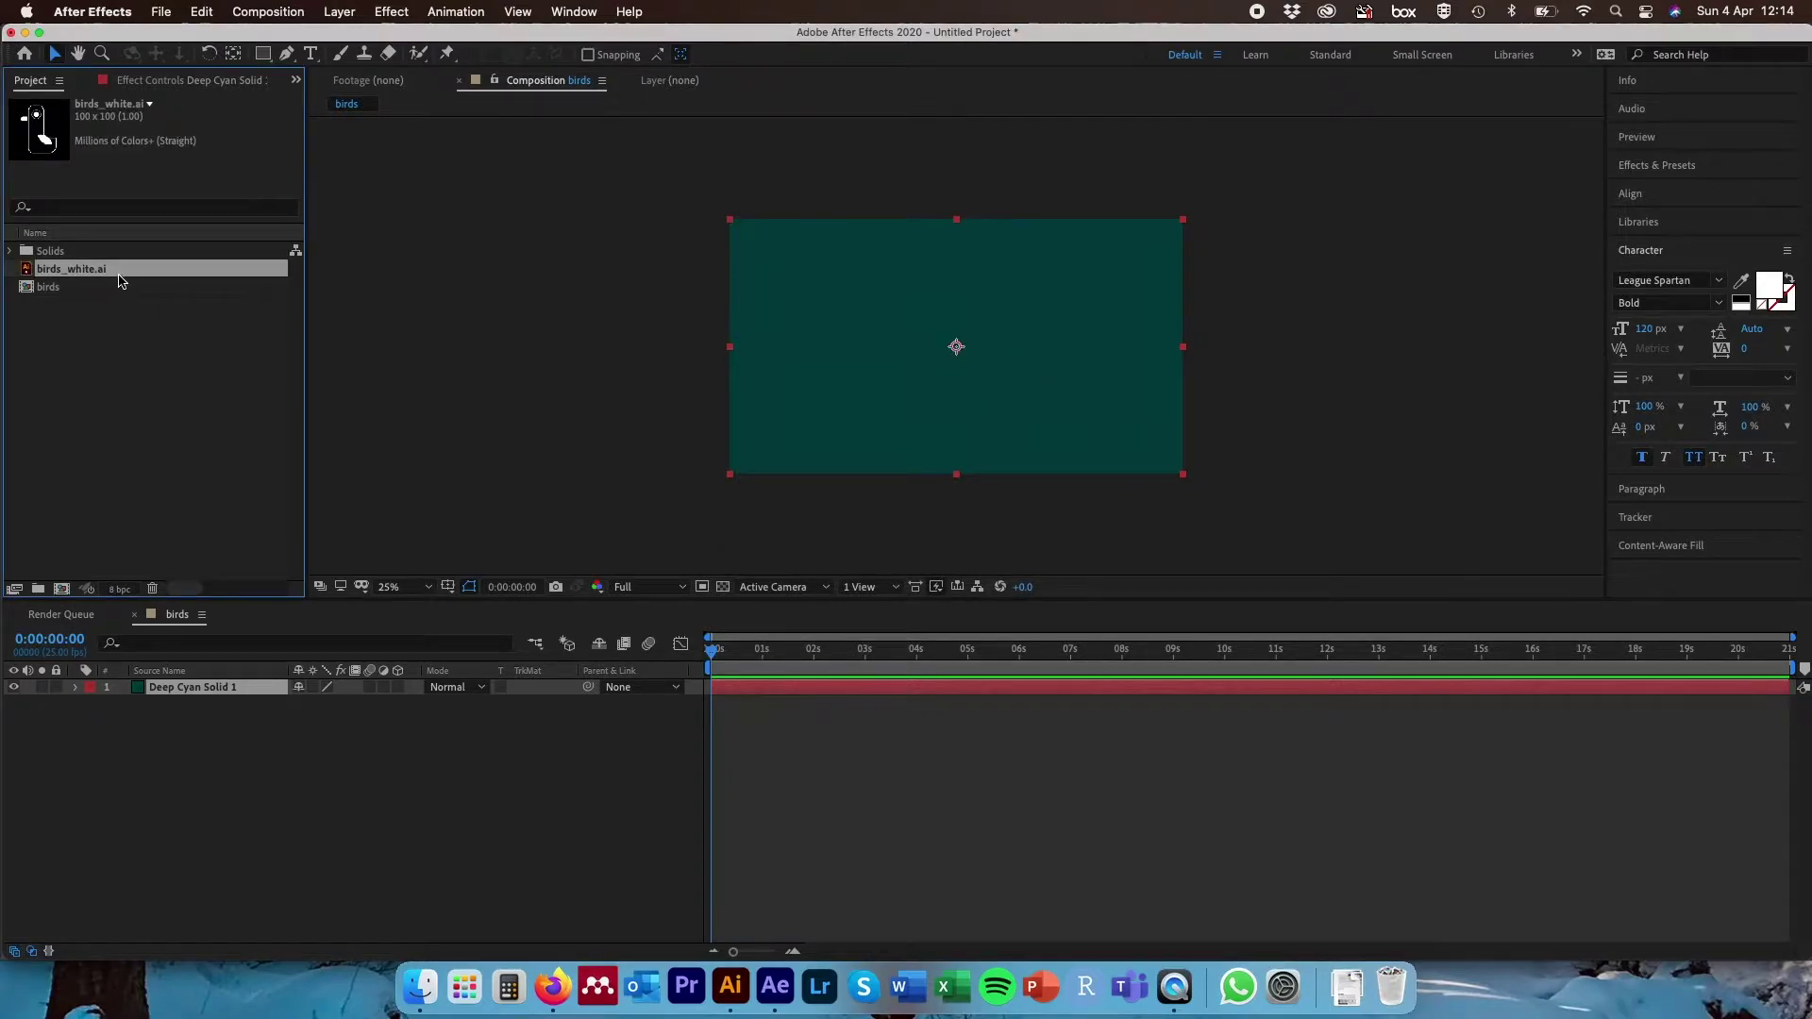
pyautogui.moveTo(118, 276); pyautogui.dragTo(202, 691)
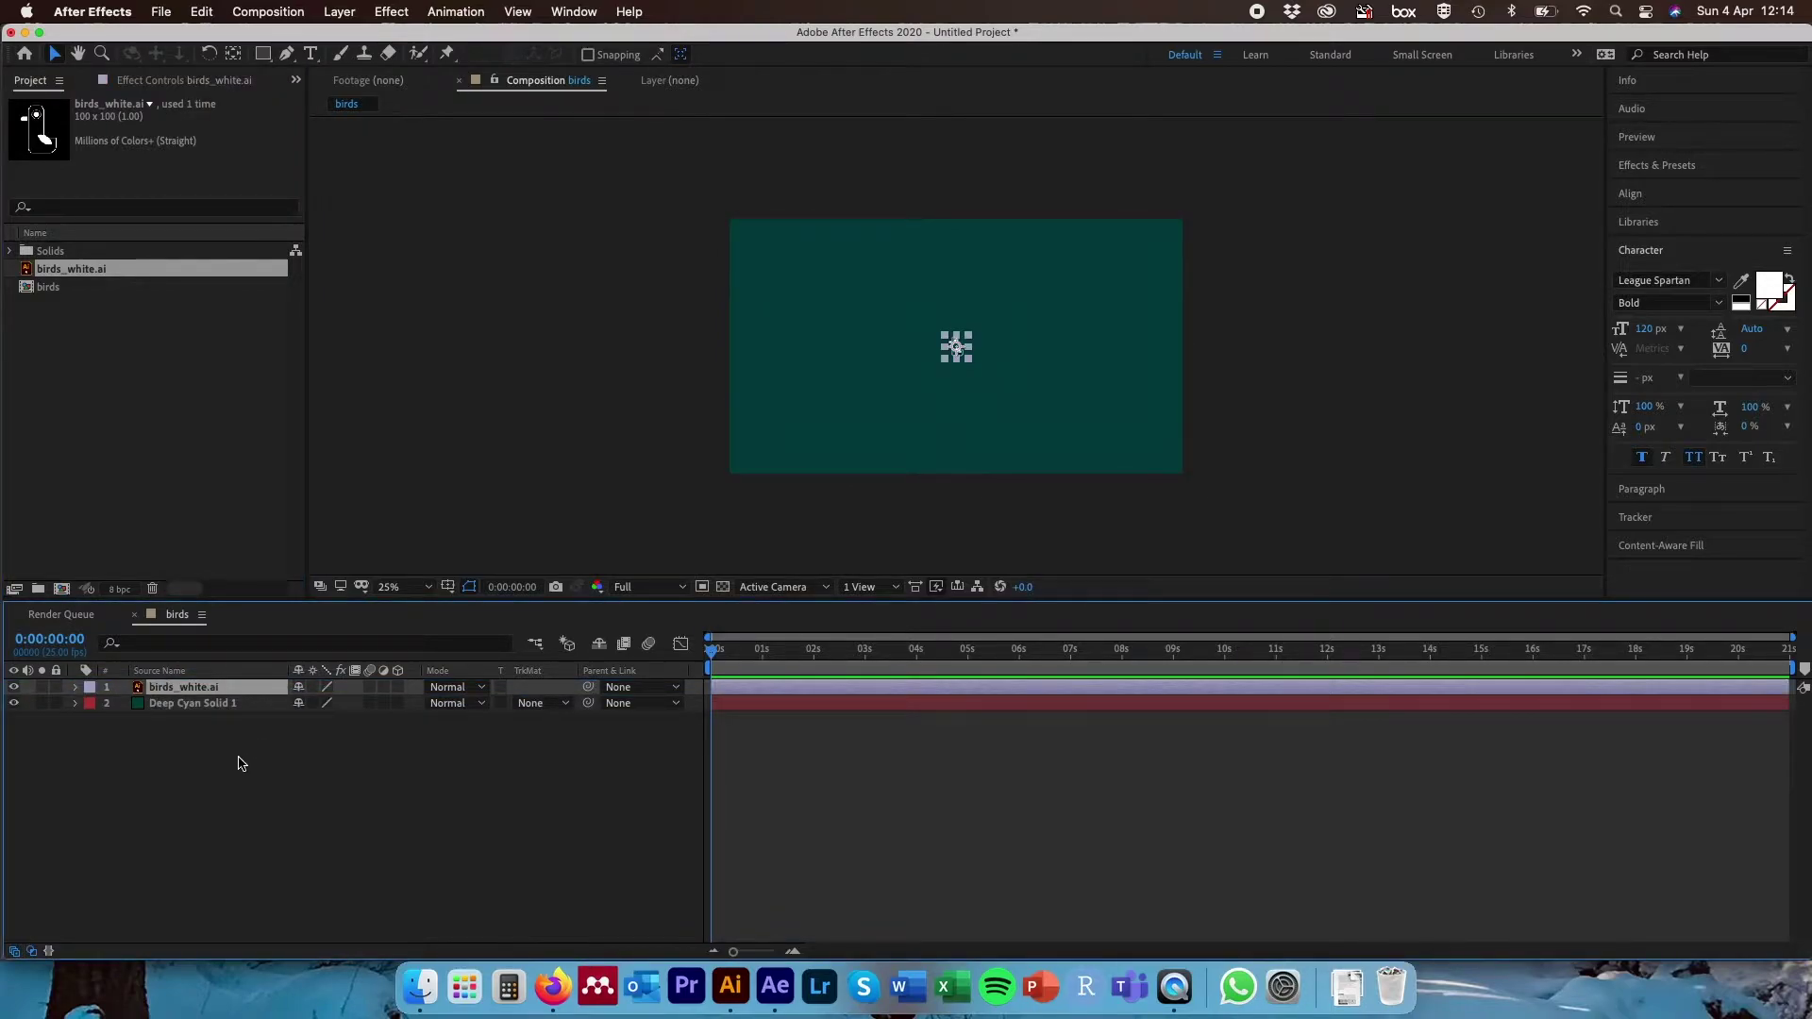
# - Try scaling the birds_white.ai layer up to 664% and examine its edge quality, and undo the scaling
pyautogui.press('s')
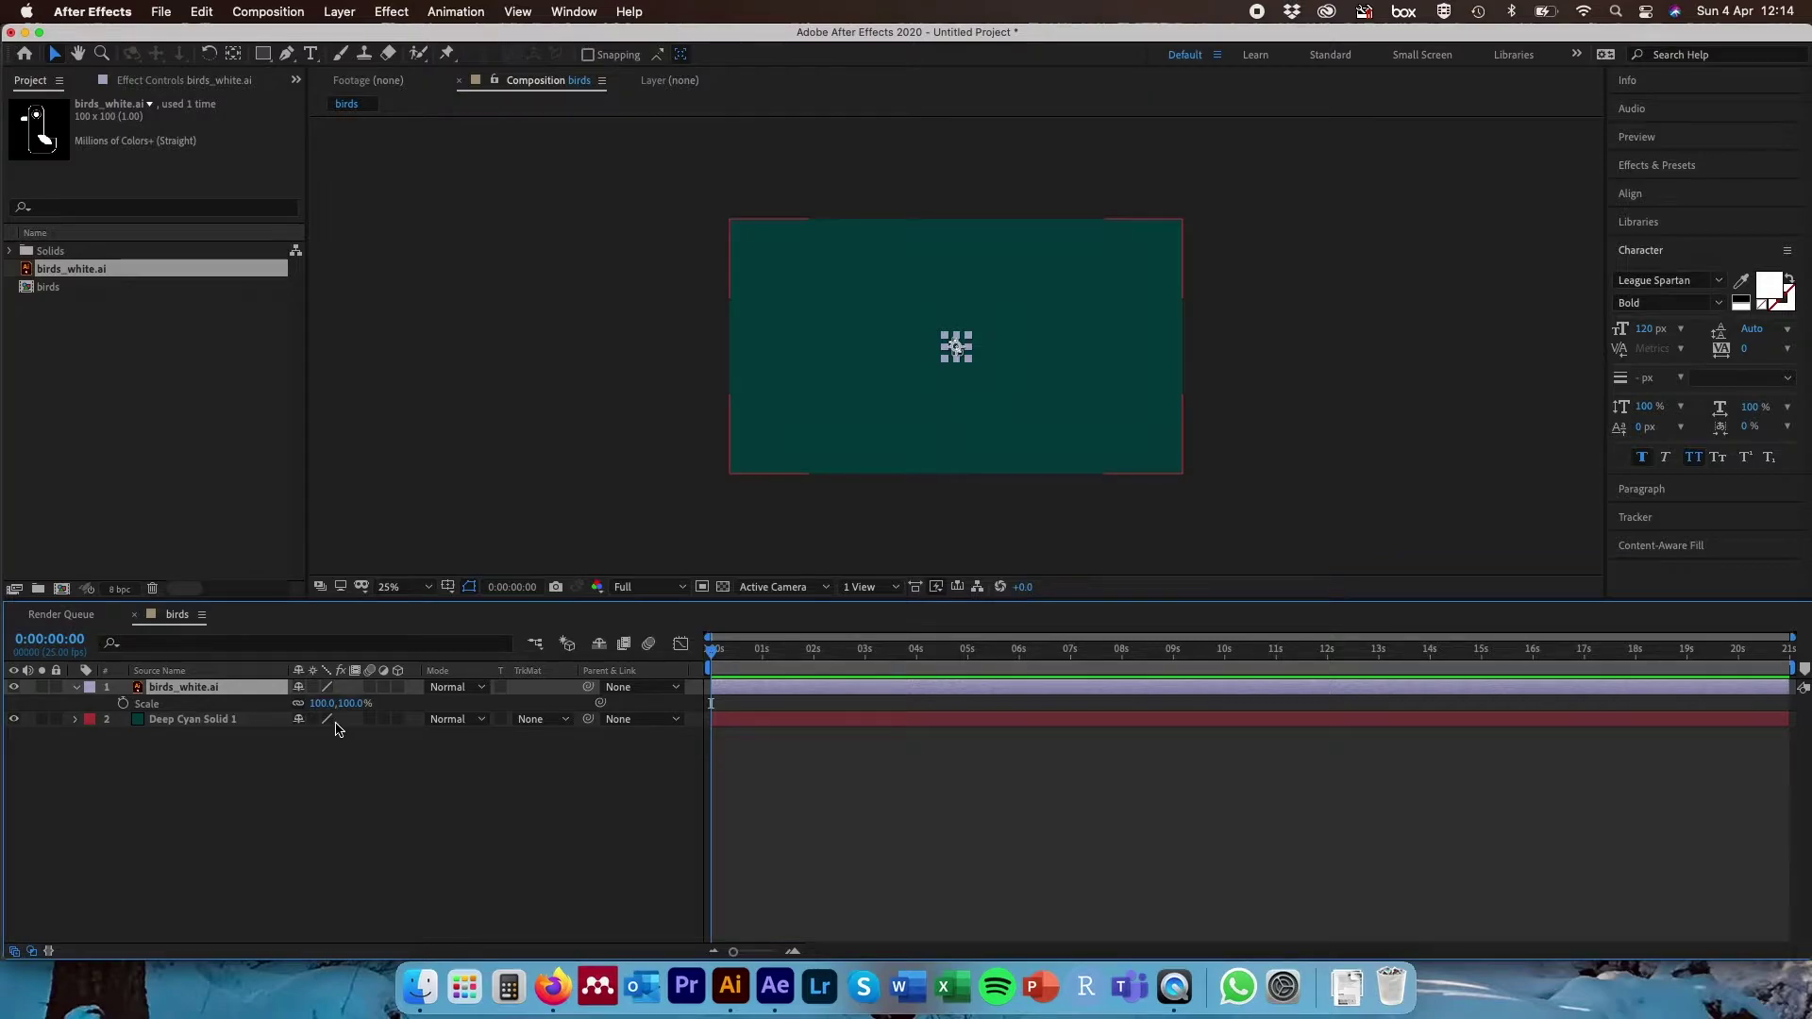
pyautogui.moveTo(341, 703); pyautogui.dragTo(850, 718)
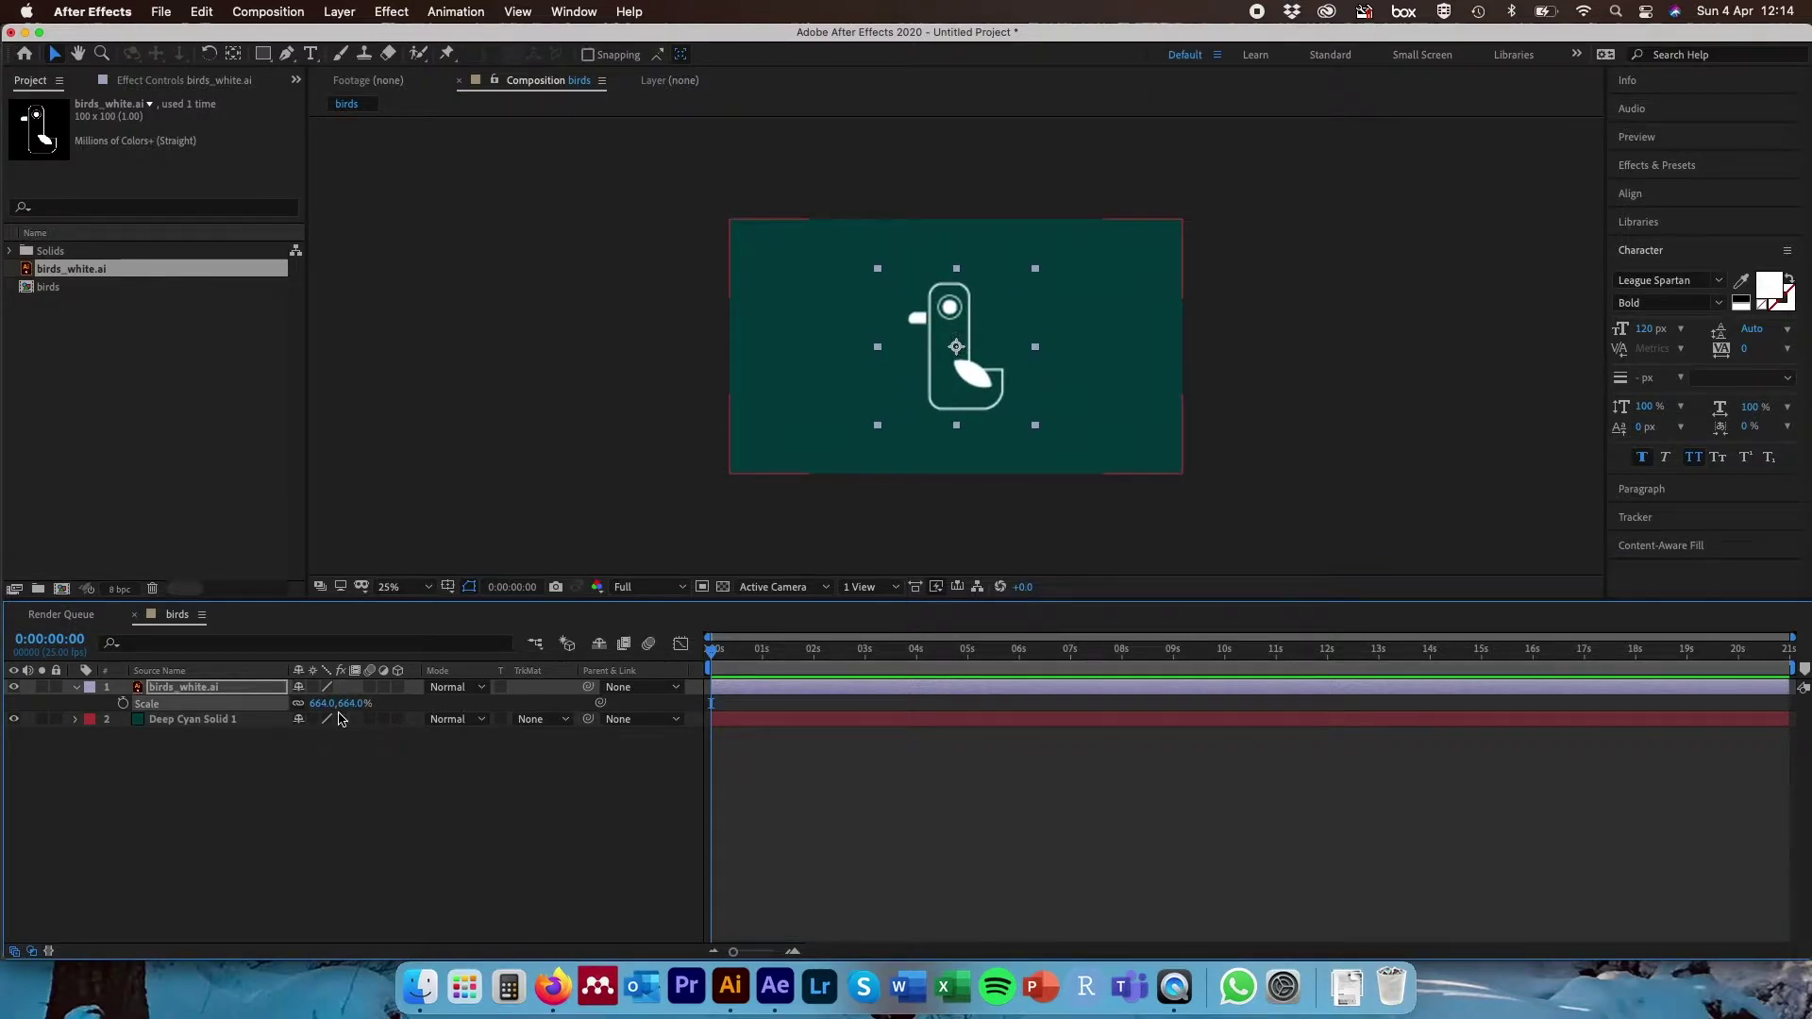
pyautogui.press('/')
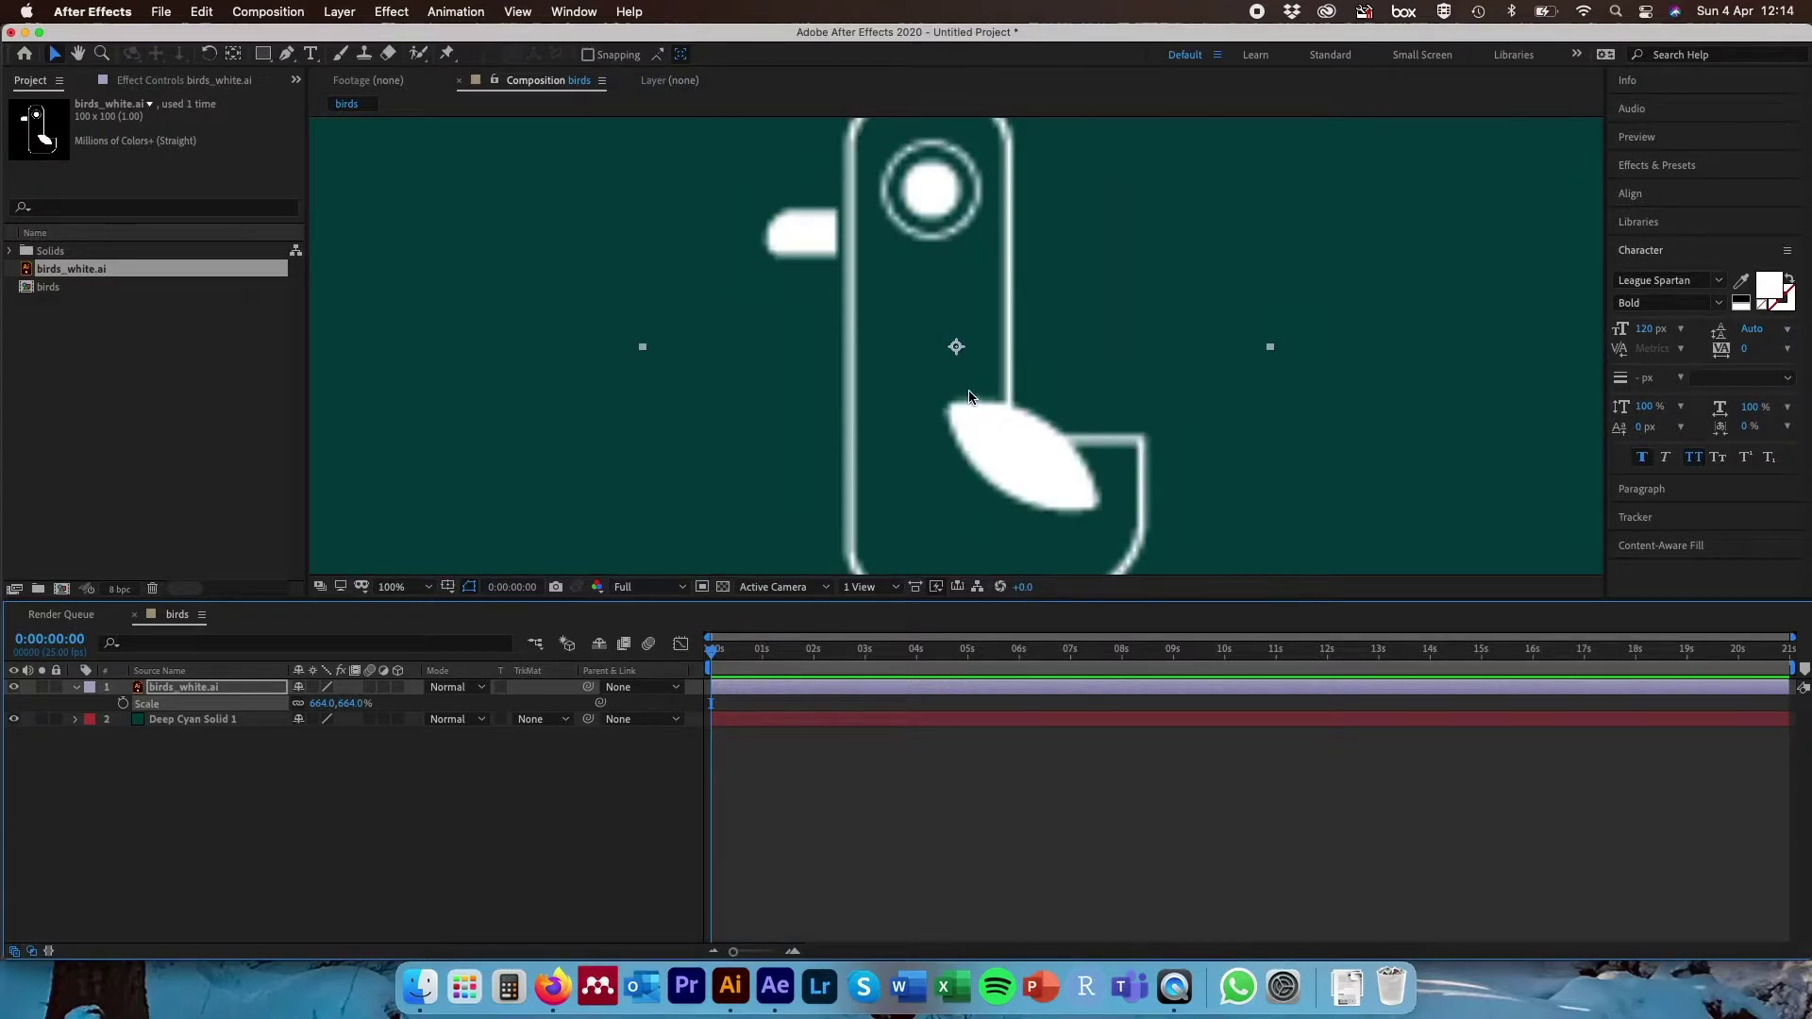
pyautogui.press(',')
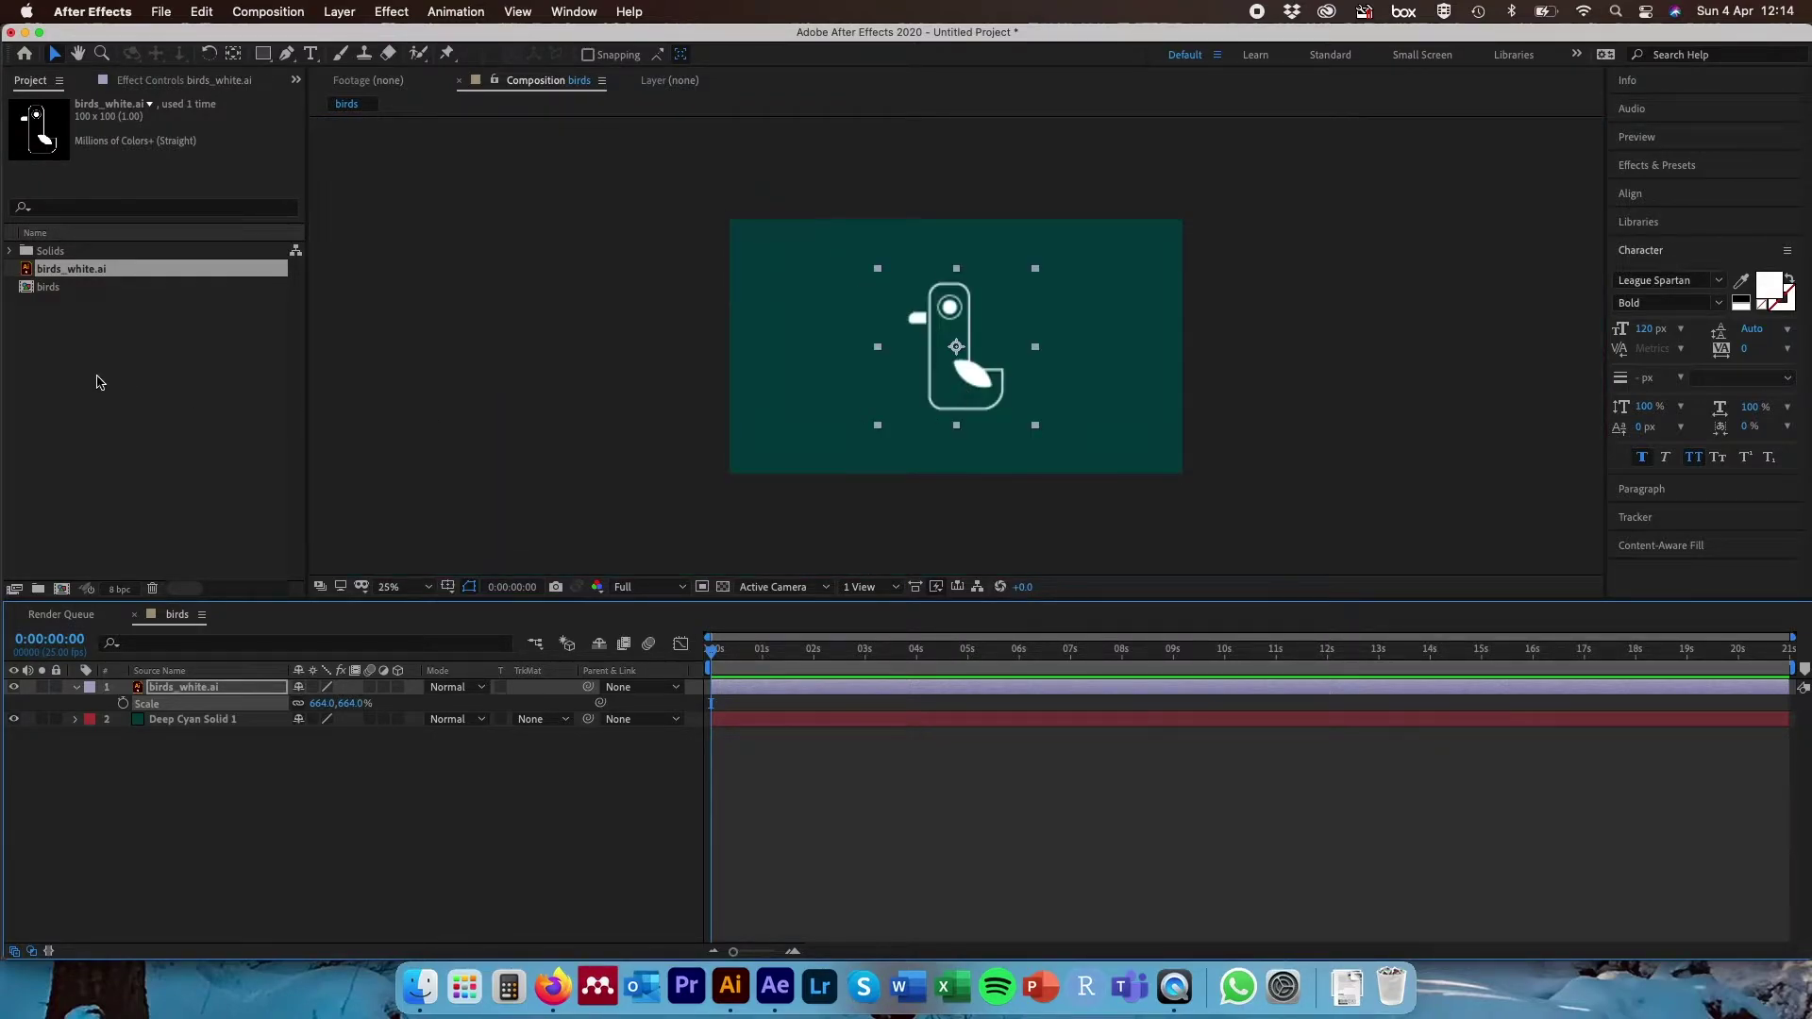
pyautogui.press('super+z')
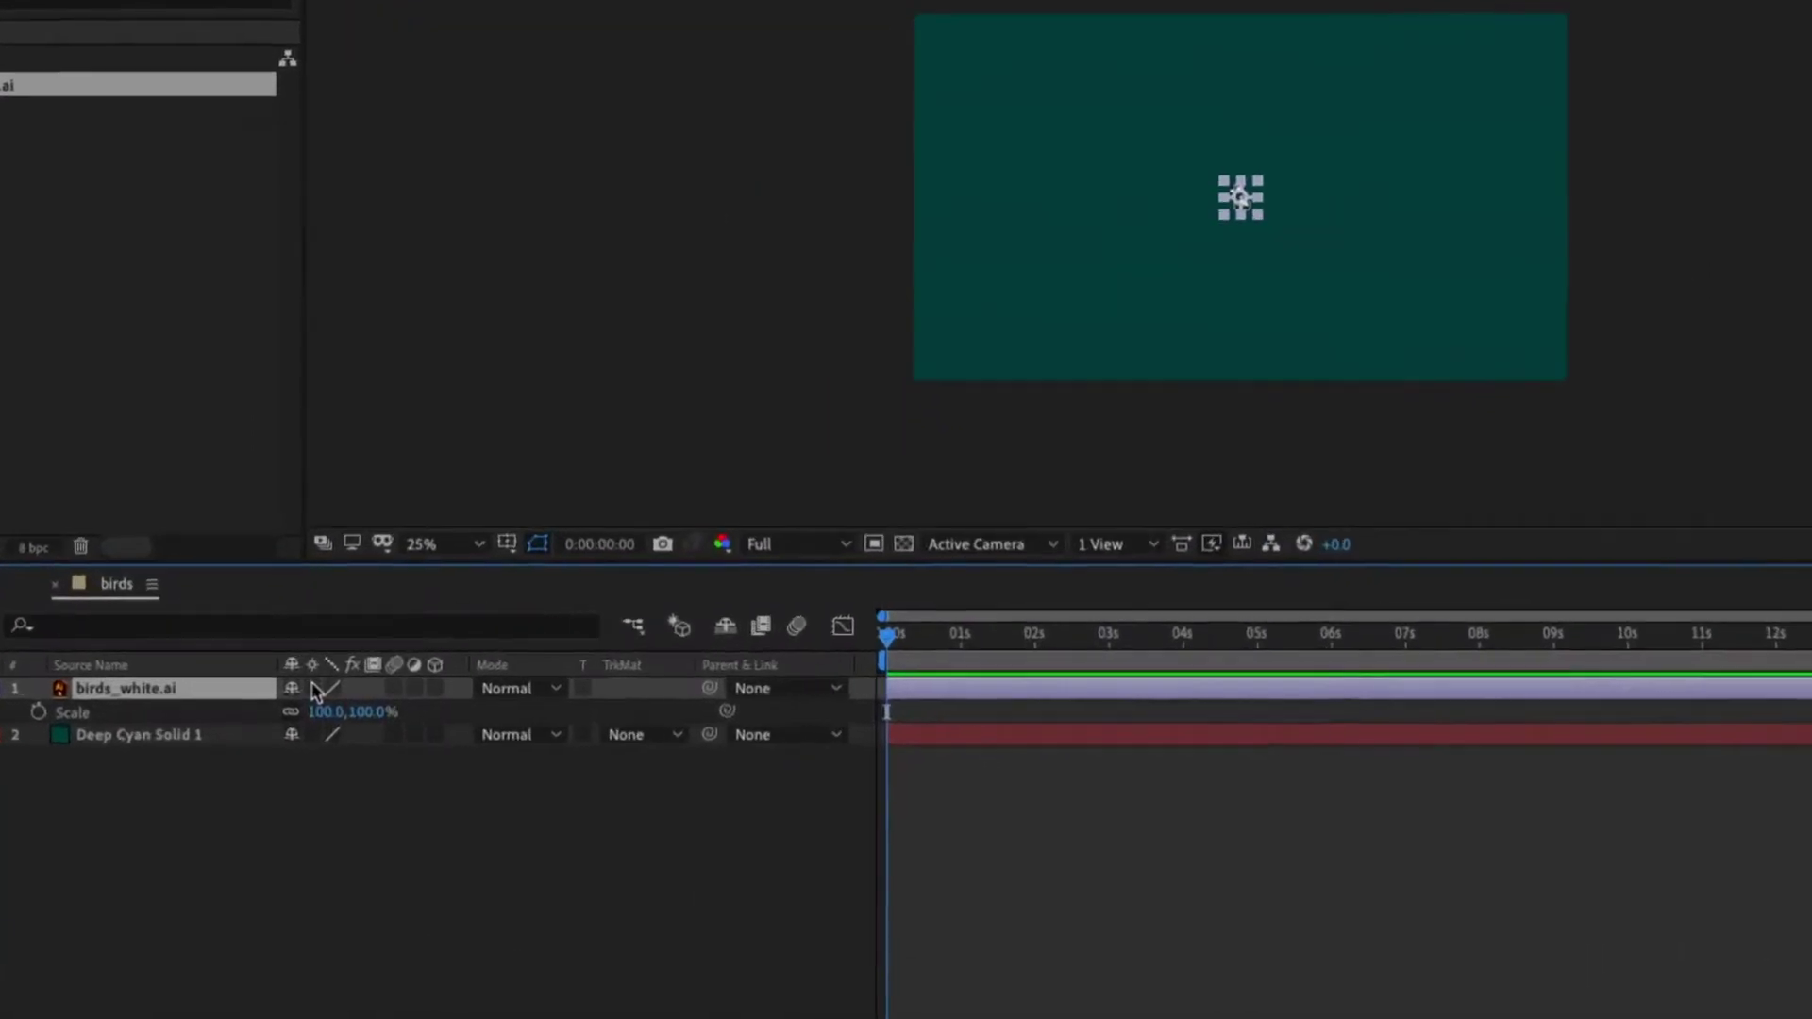
# - Enable continuous rasterization for the birds_white.ai layer and scale it to 264%
pyautogui.click(317, 689)
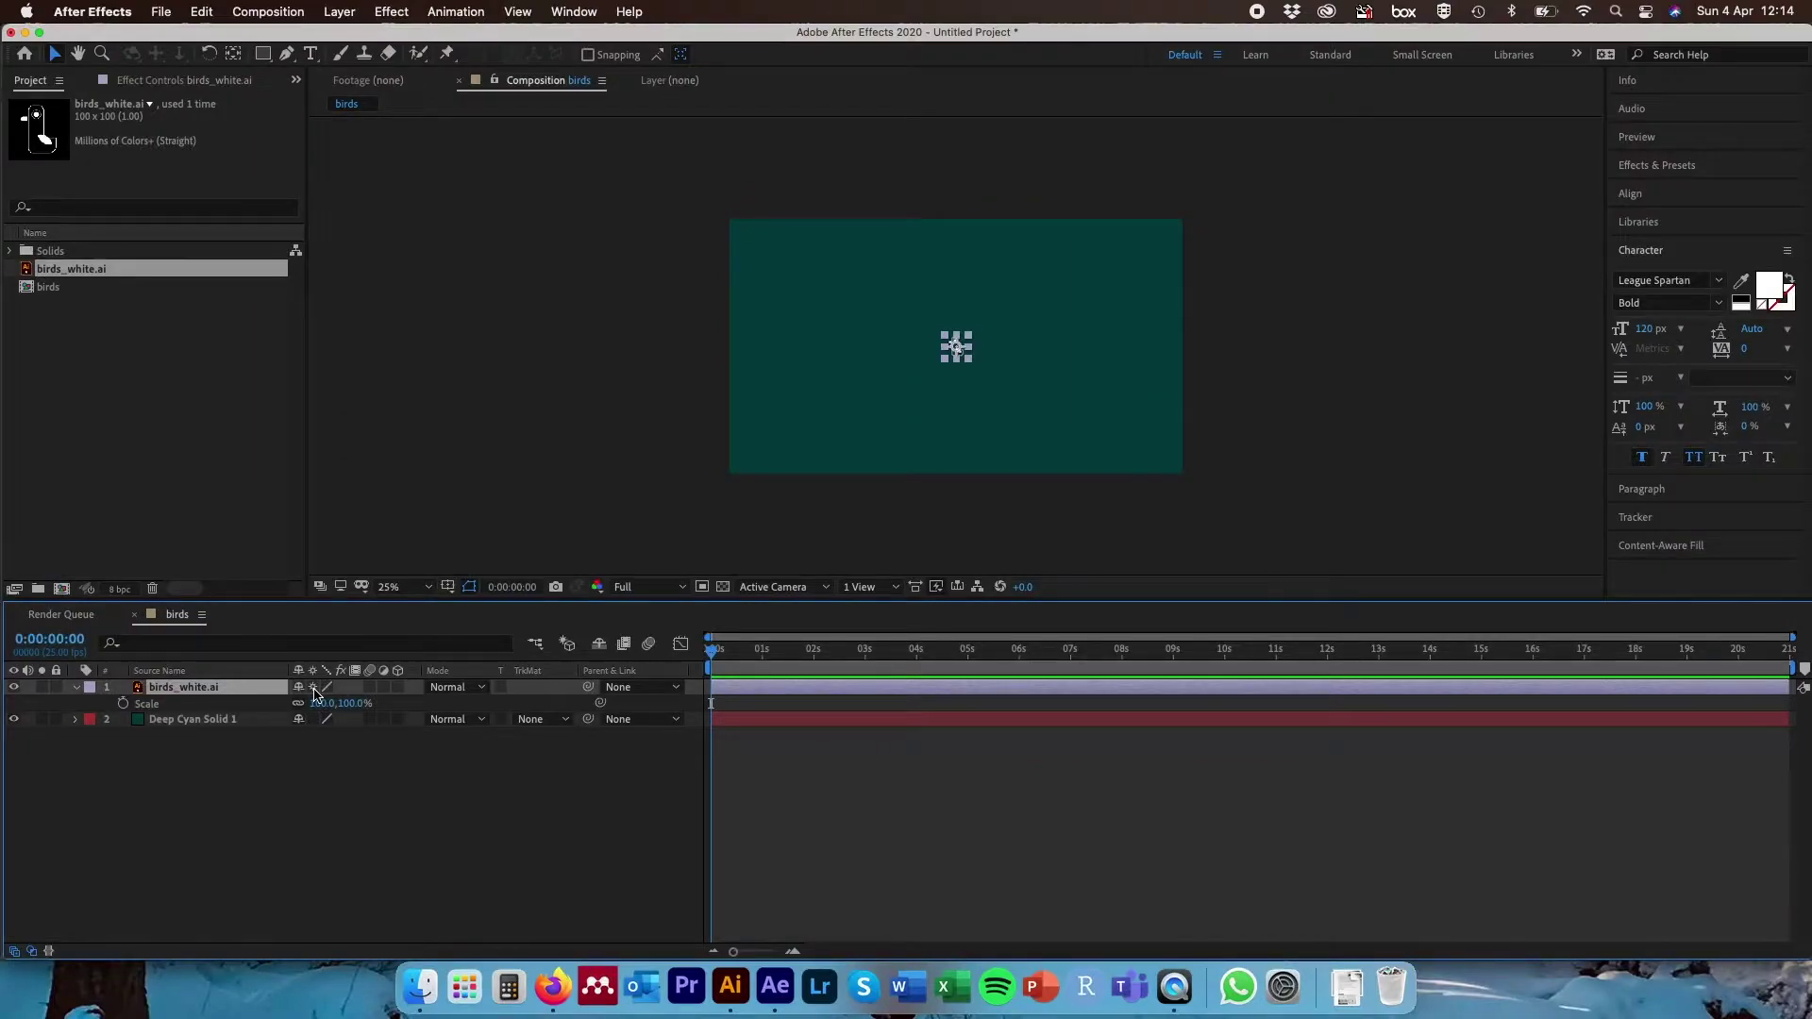
pyautogui.moveTo(350, 703); pyautogui.dragTo(1104, 733)
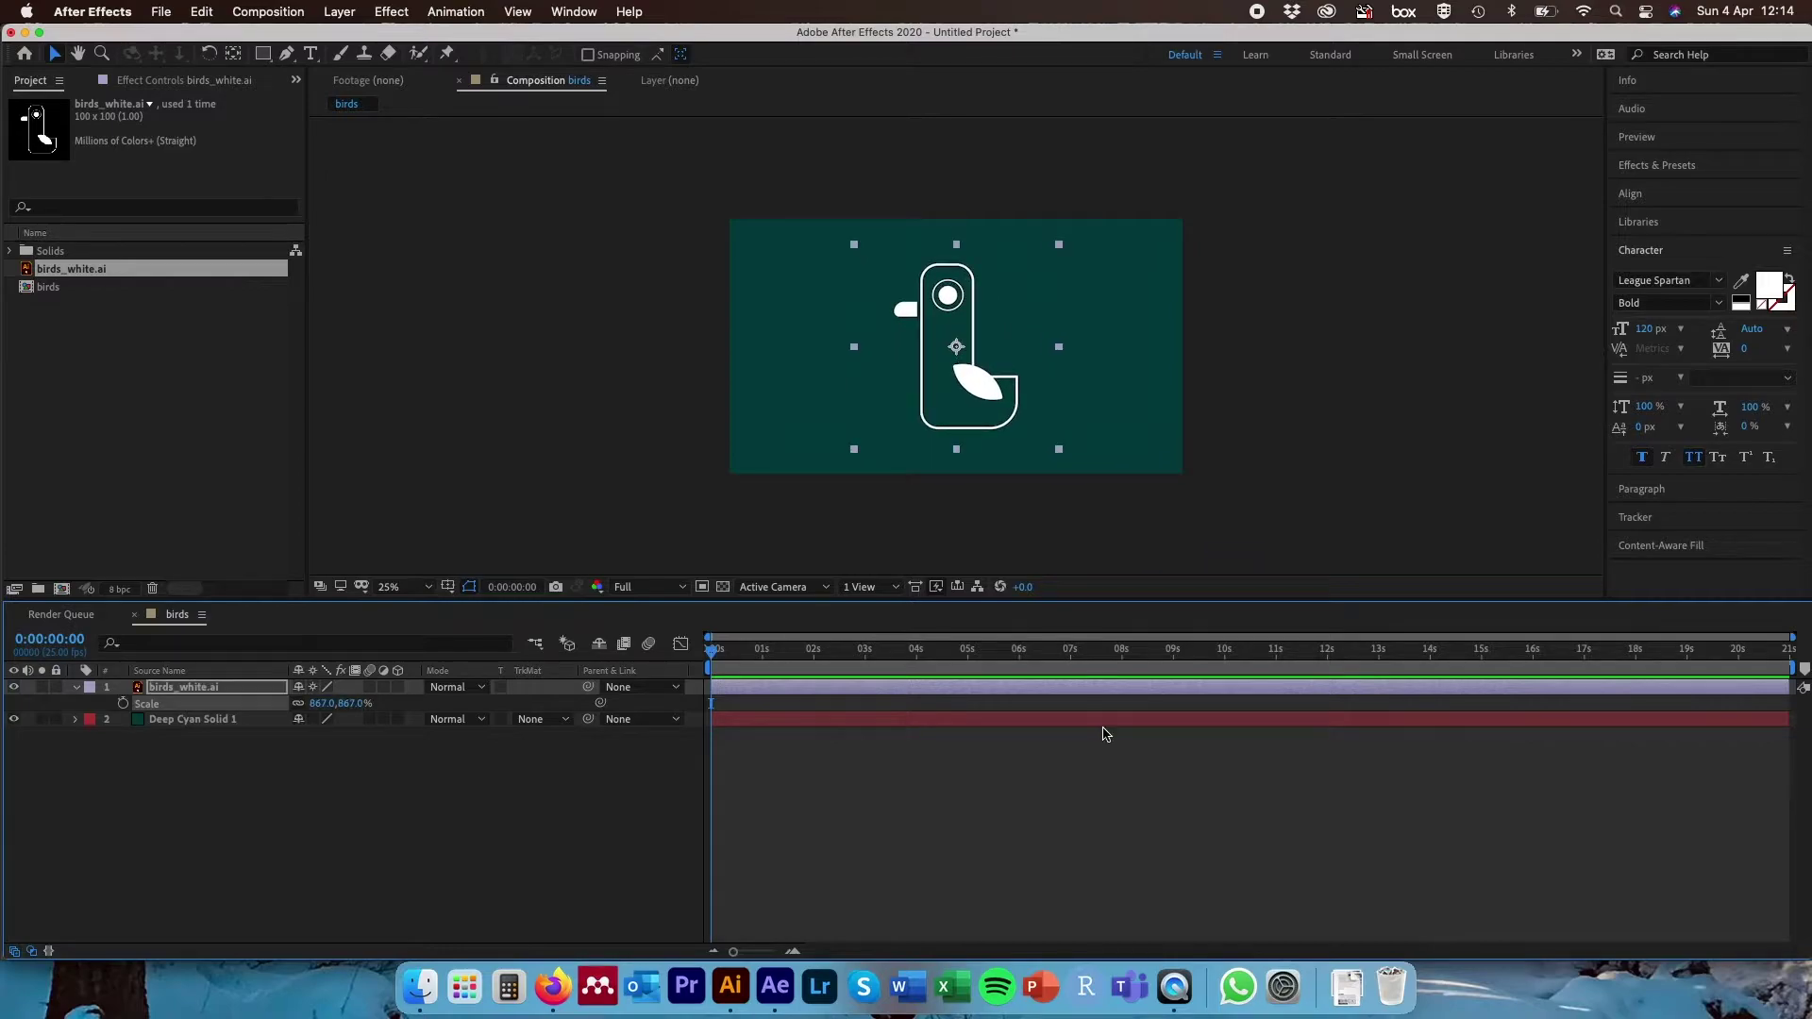
pyautogui.moveTo(349, 703); pyautogui.dragTo(49, 722)
pyautogui.moveTo(354, 704); pyautogui.dragTo(119, 711)
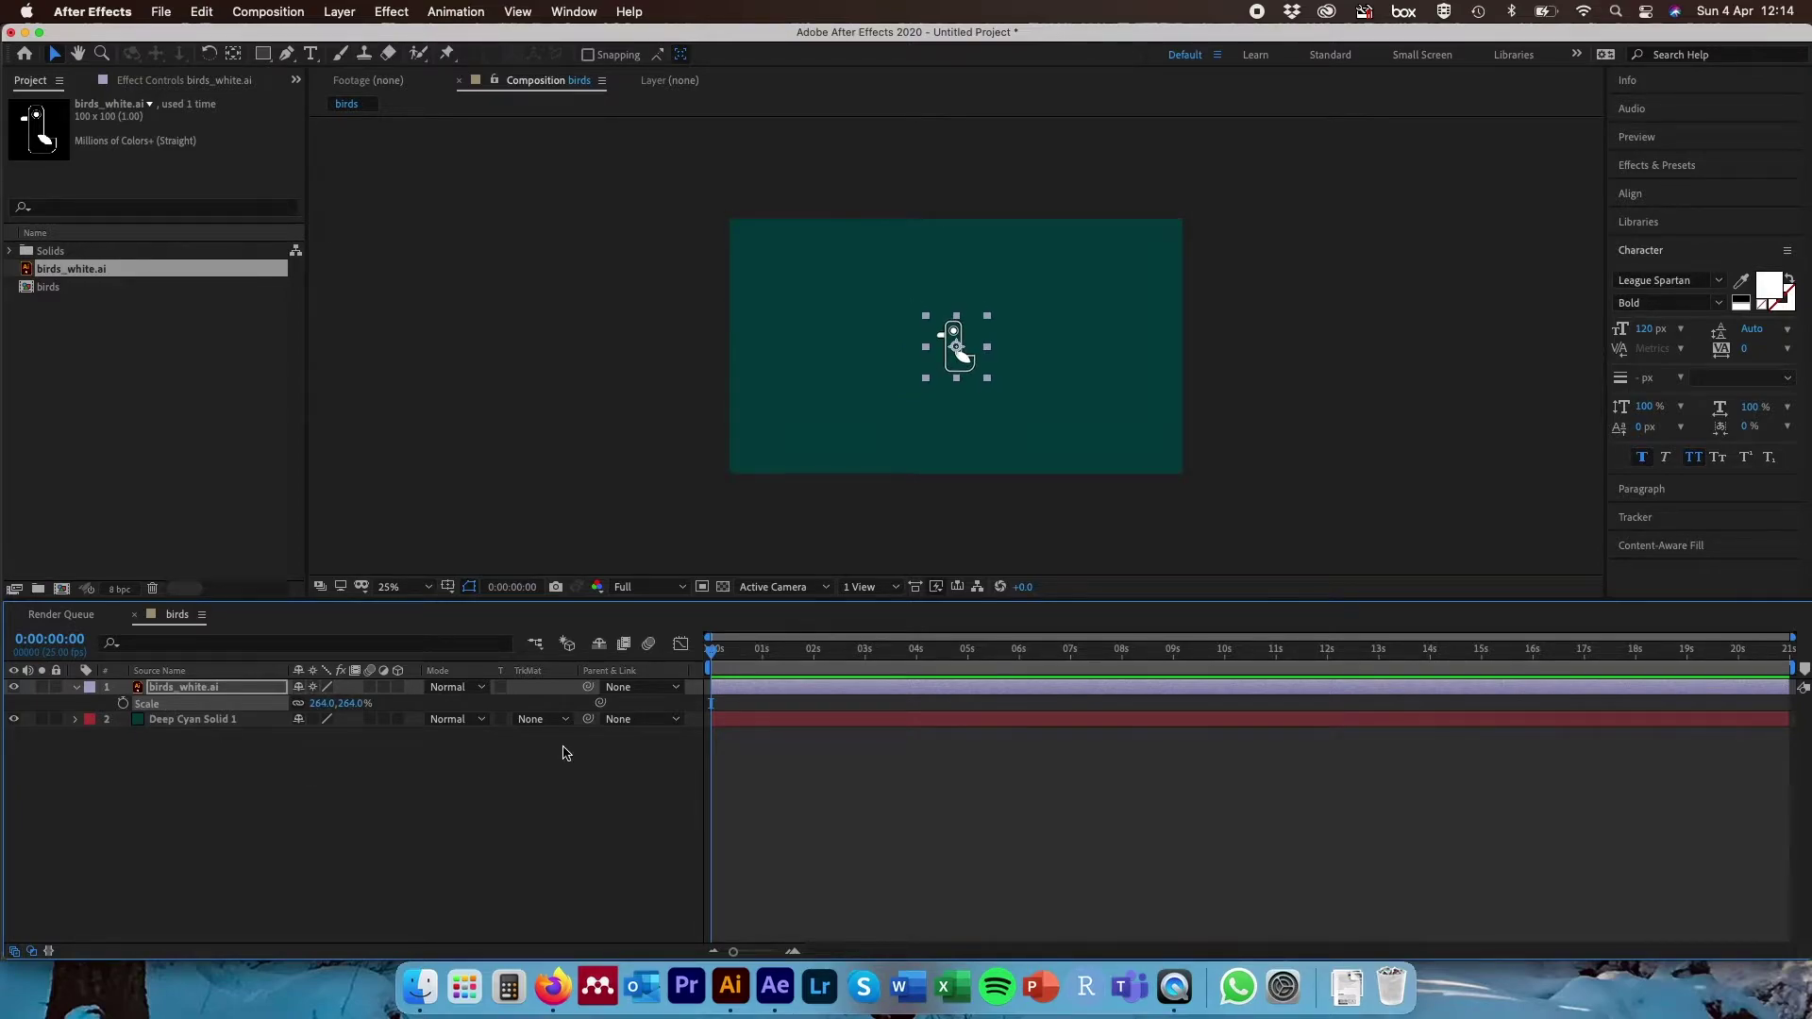
# - Convert the birds_white.ai layer to a layered composition
pyautogui.rightClick(188, 687)
pyautogui.moveTo(267, 796)
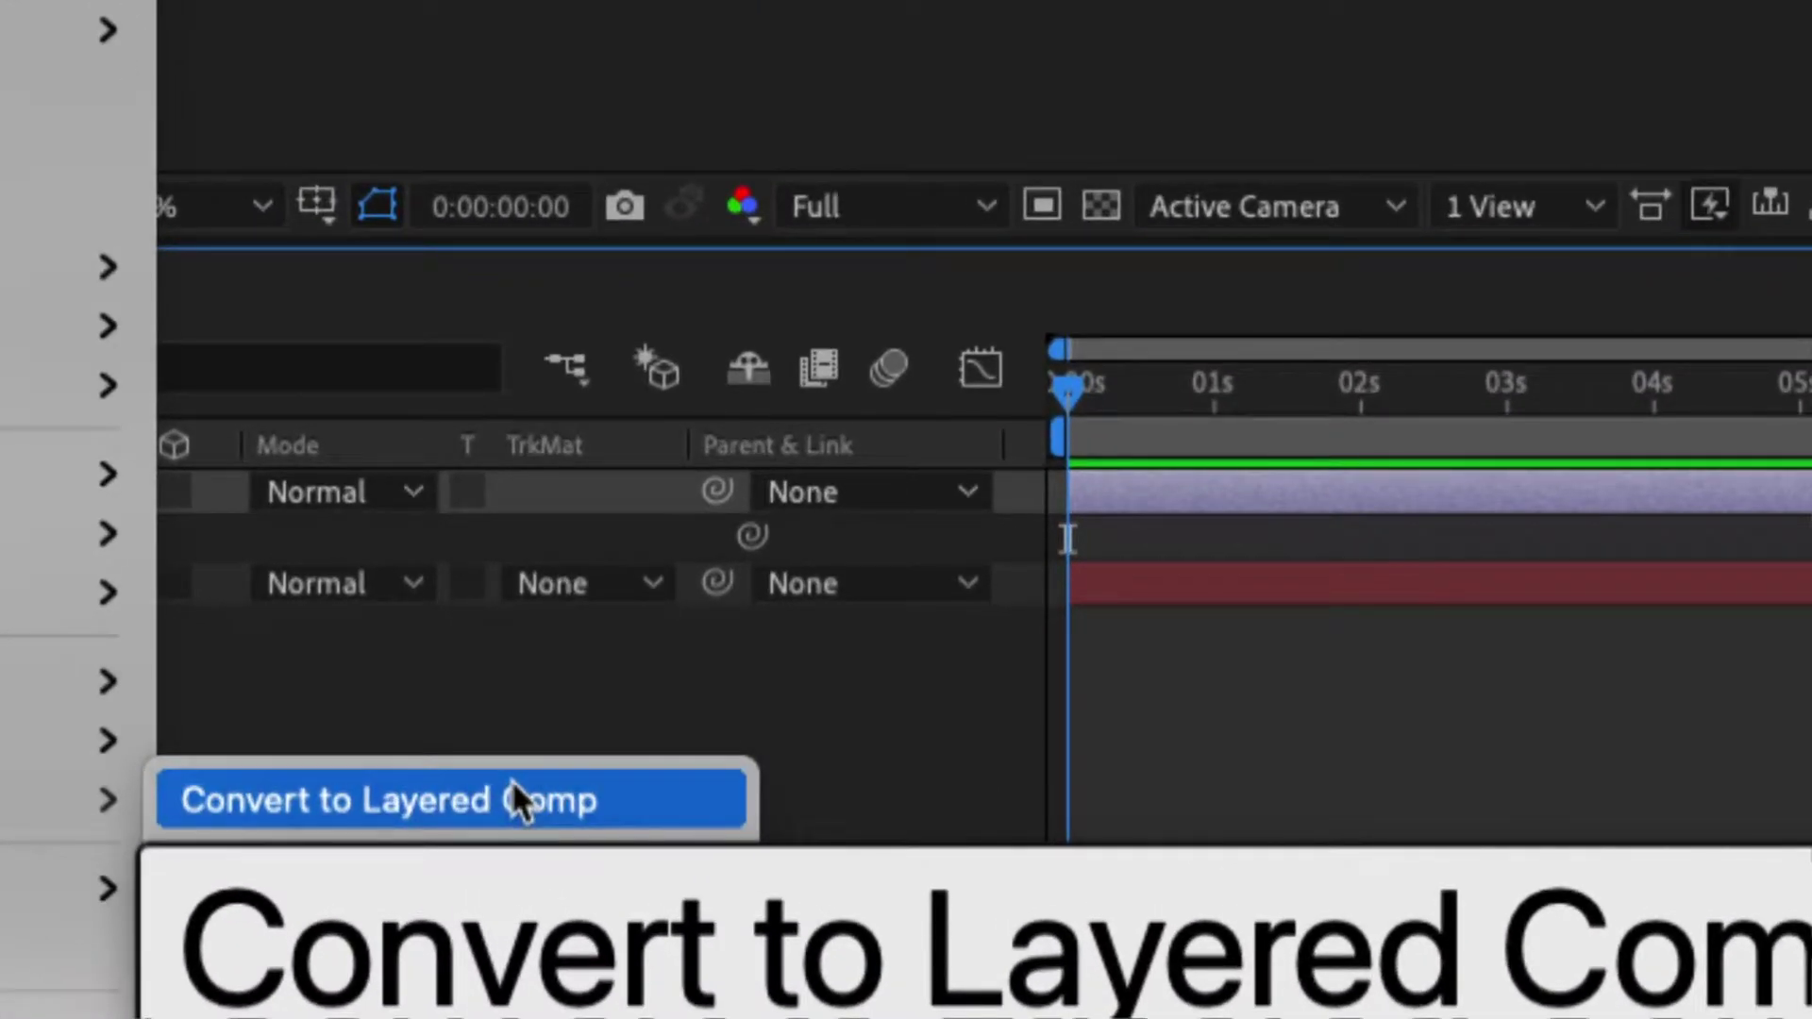
pyautogui.click(513, 788)
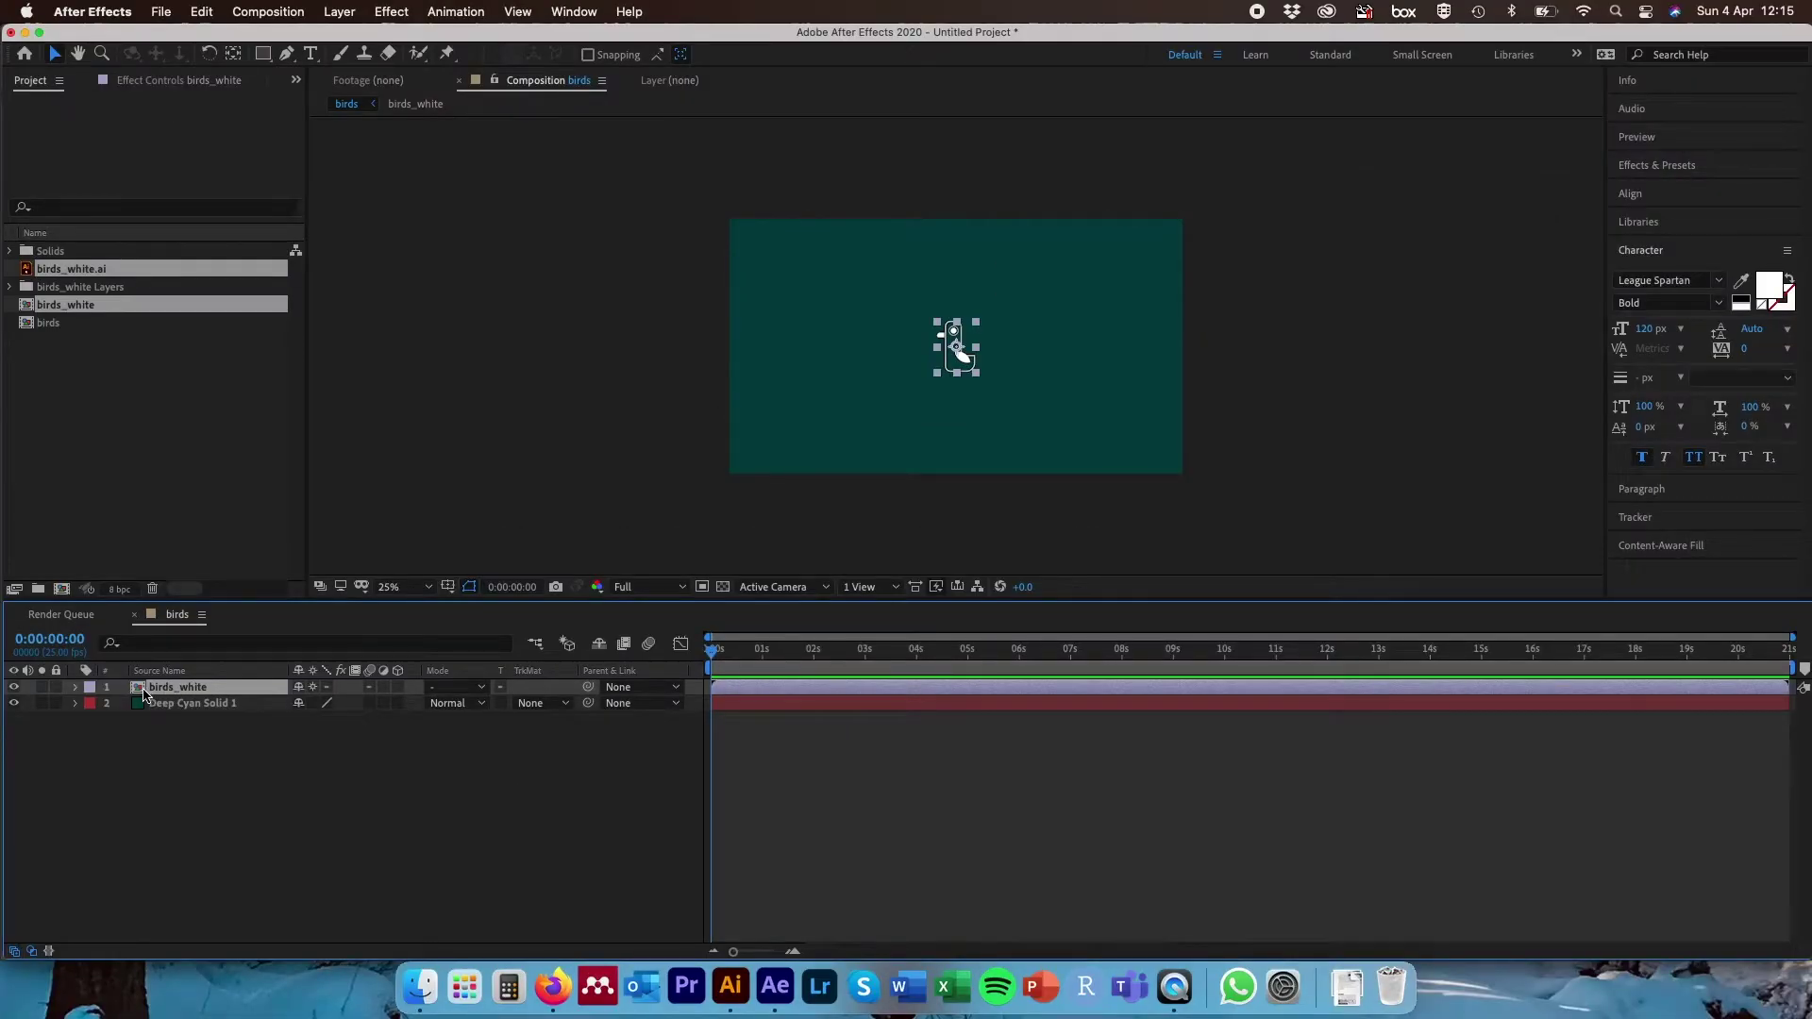
# - Open the birds_white composition and examine its Wing and Bird layers by toggling the visibility of each
pyautogui.doubleClick(182, 693)
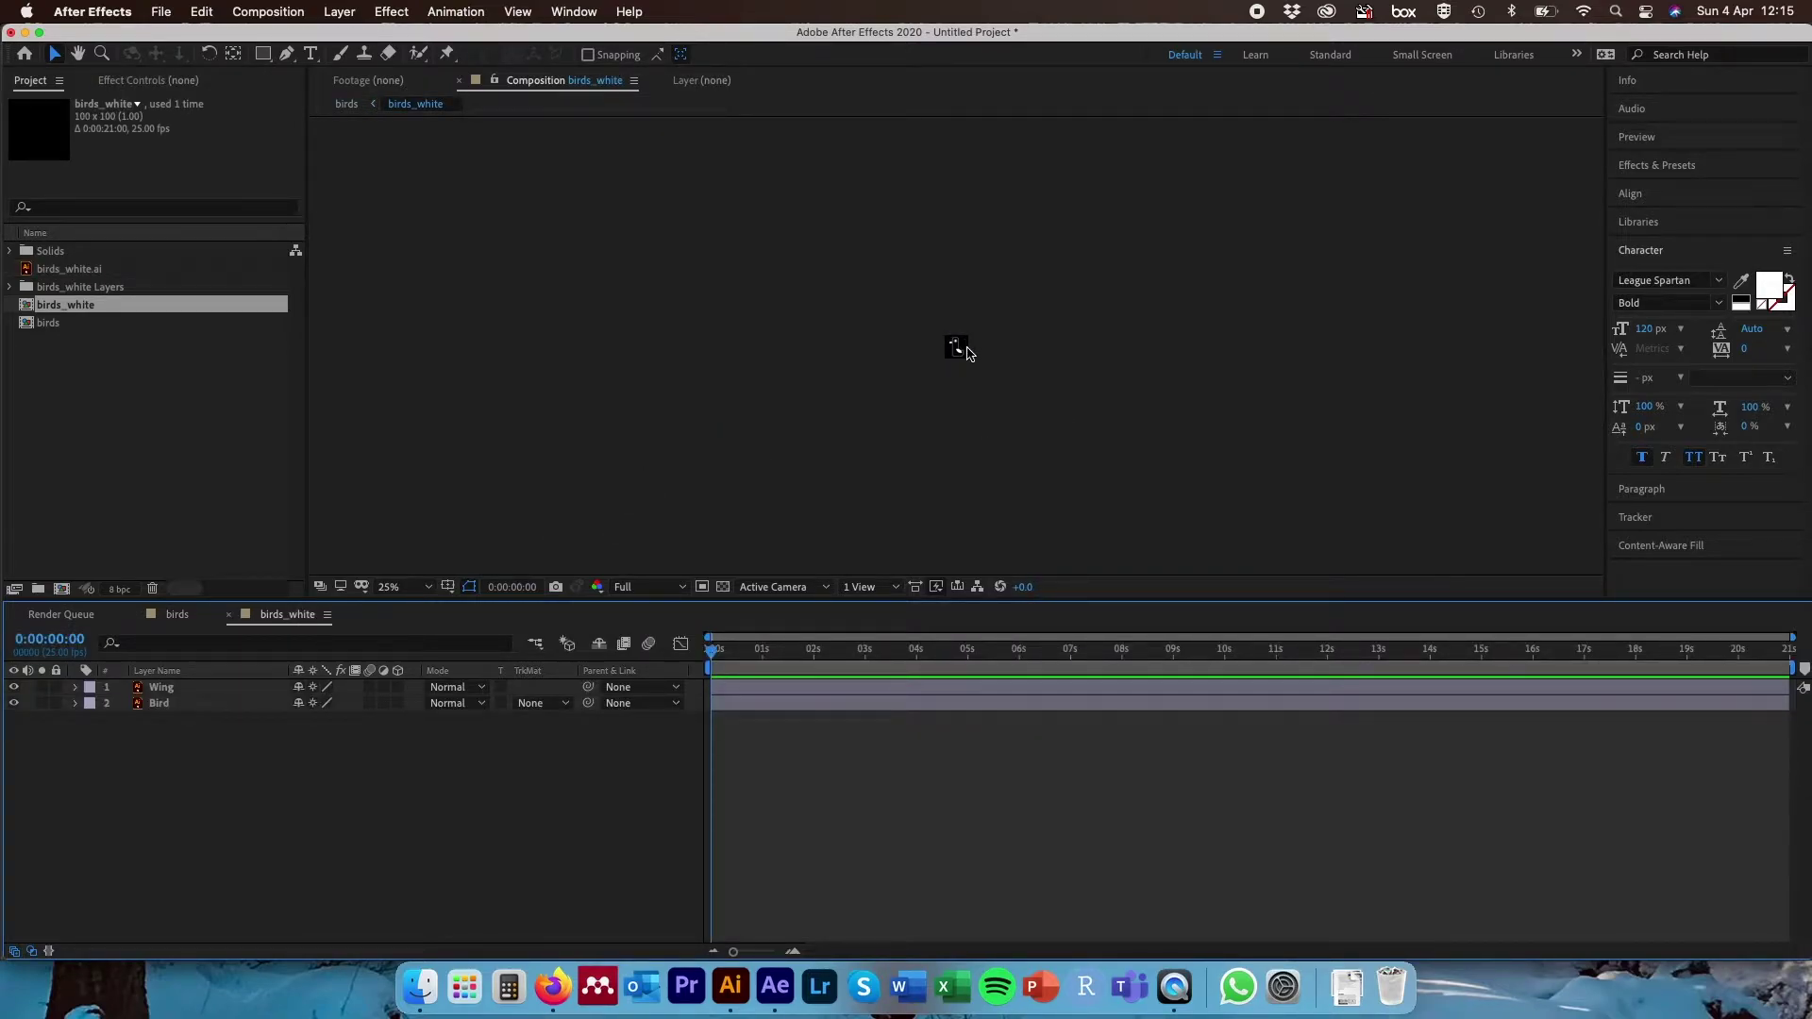
pyautogui.scroll(5, 968, 352)
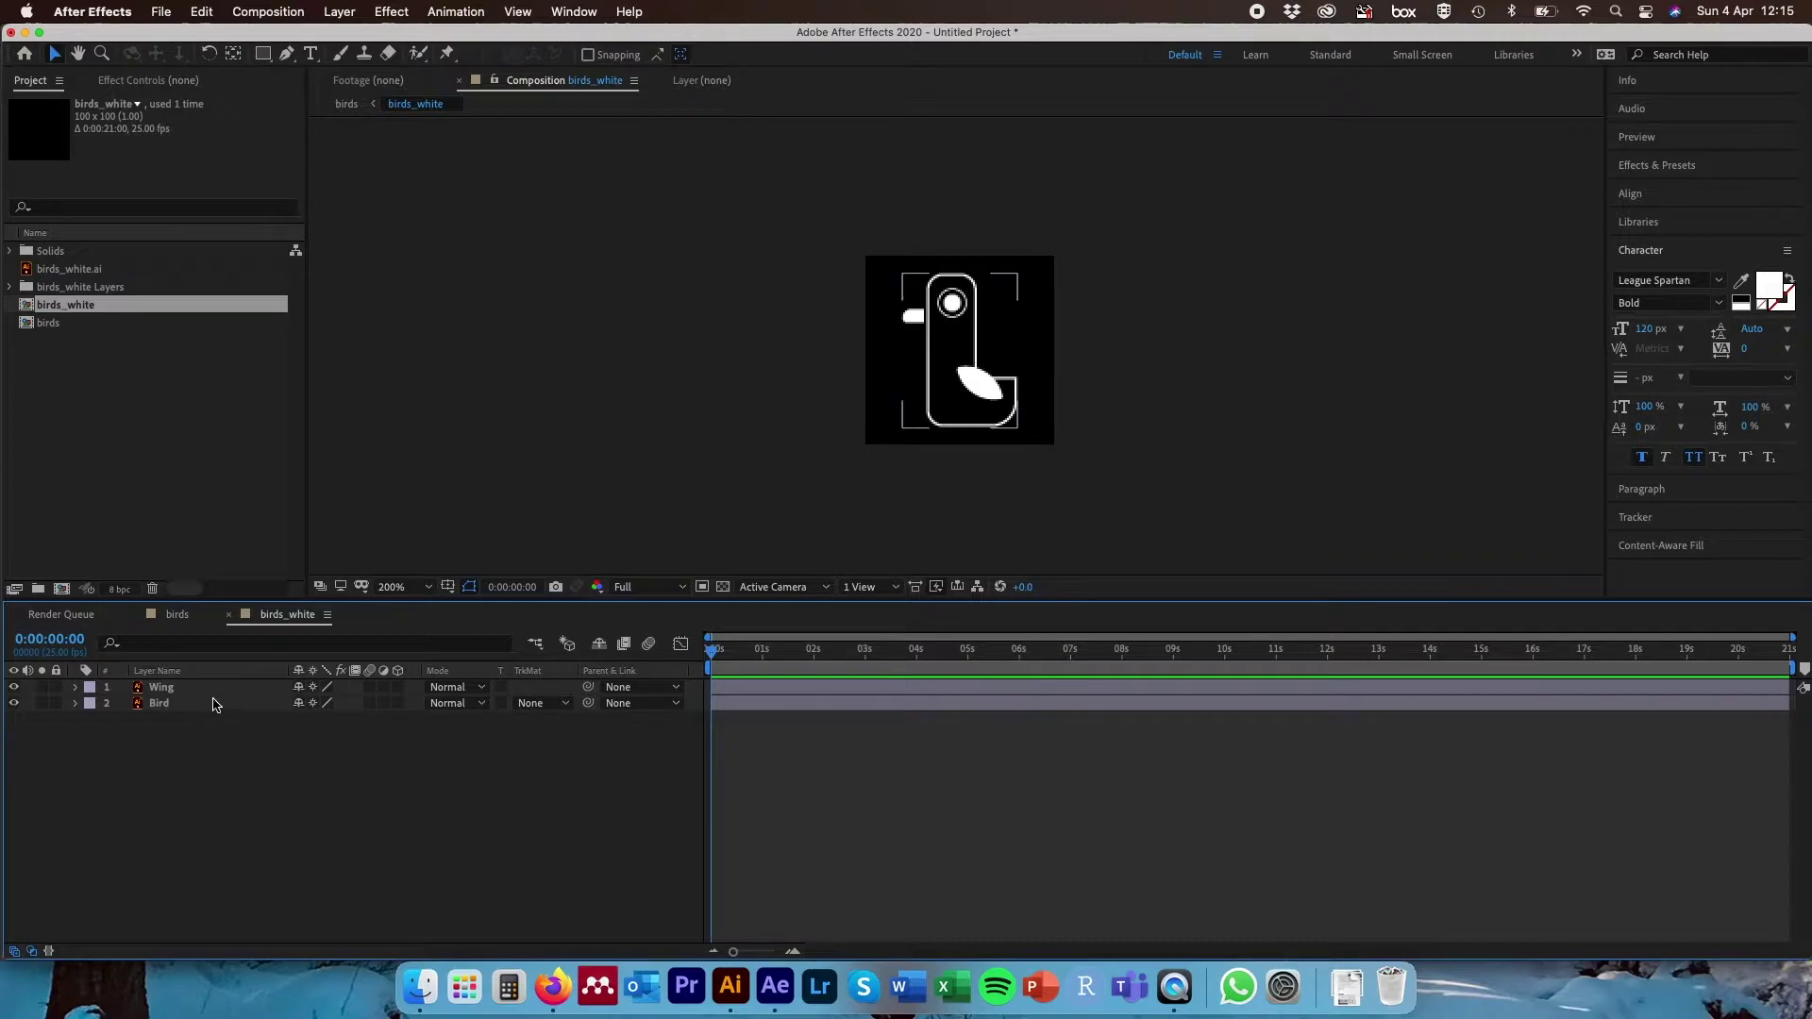
pyautogui.click(14, 688)
pyautogui.click(14, 689)
pyautogui.click(14, 704)
pyautogui.click(14, 704)
# - Copy the Wing and Bird layers into the birds composition and delete the nested birds_white layer there
pyautogui.press('super+Down')
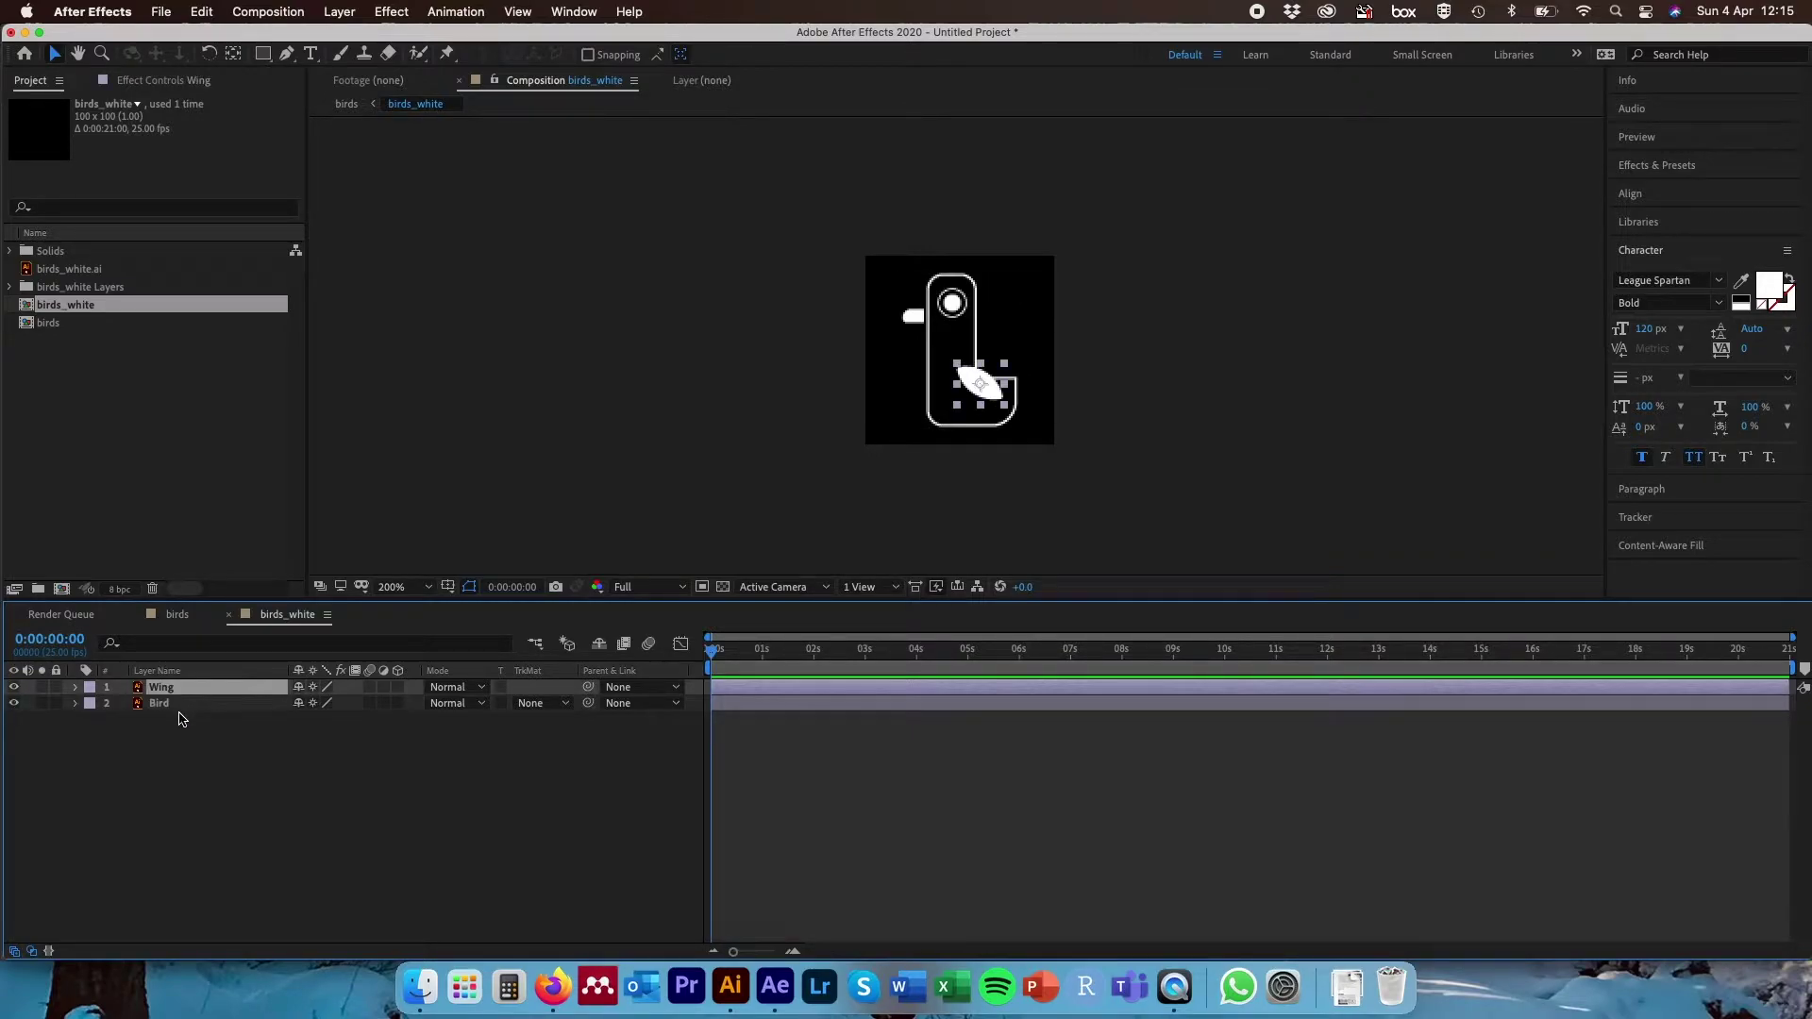
pyautogui.keyDown('shift'); pyautogui.click(184, 706); pyautogui.keyUp('shift')
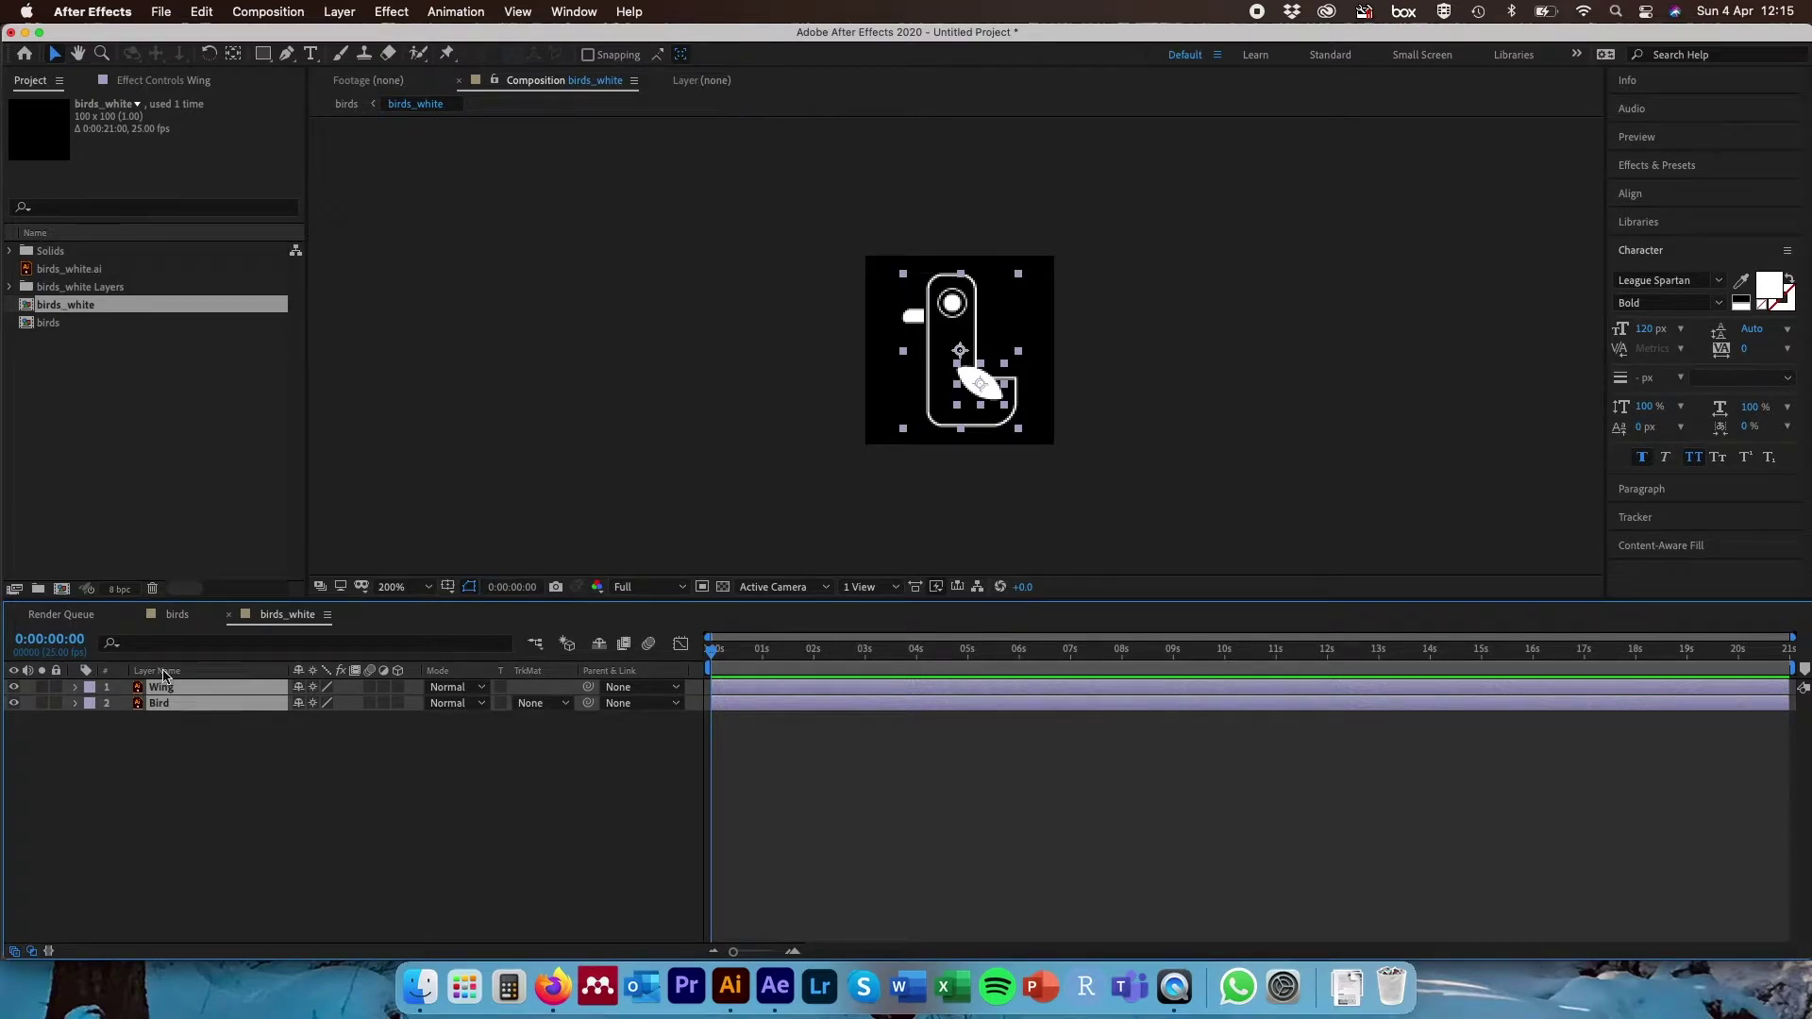
pyautogui.click(177, 619)
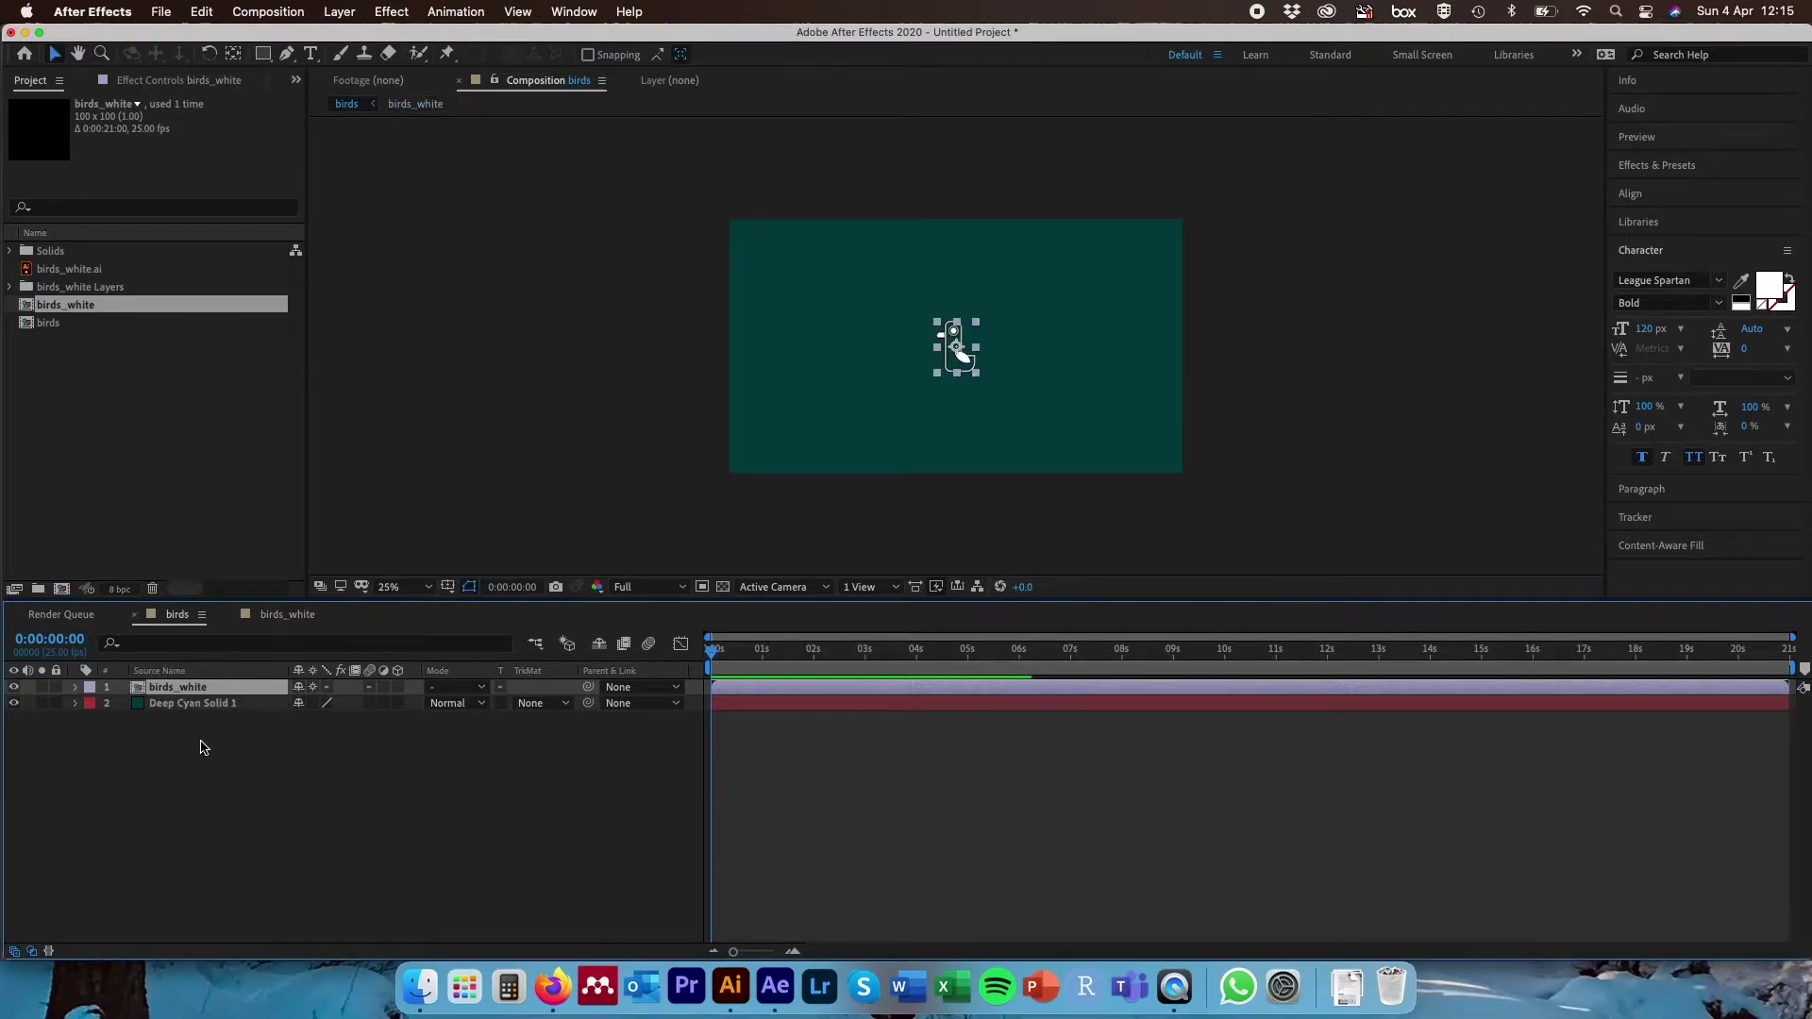
pyautogui.press('super+v')
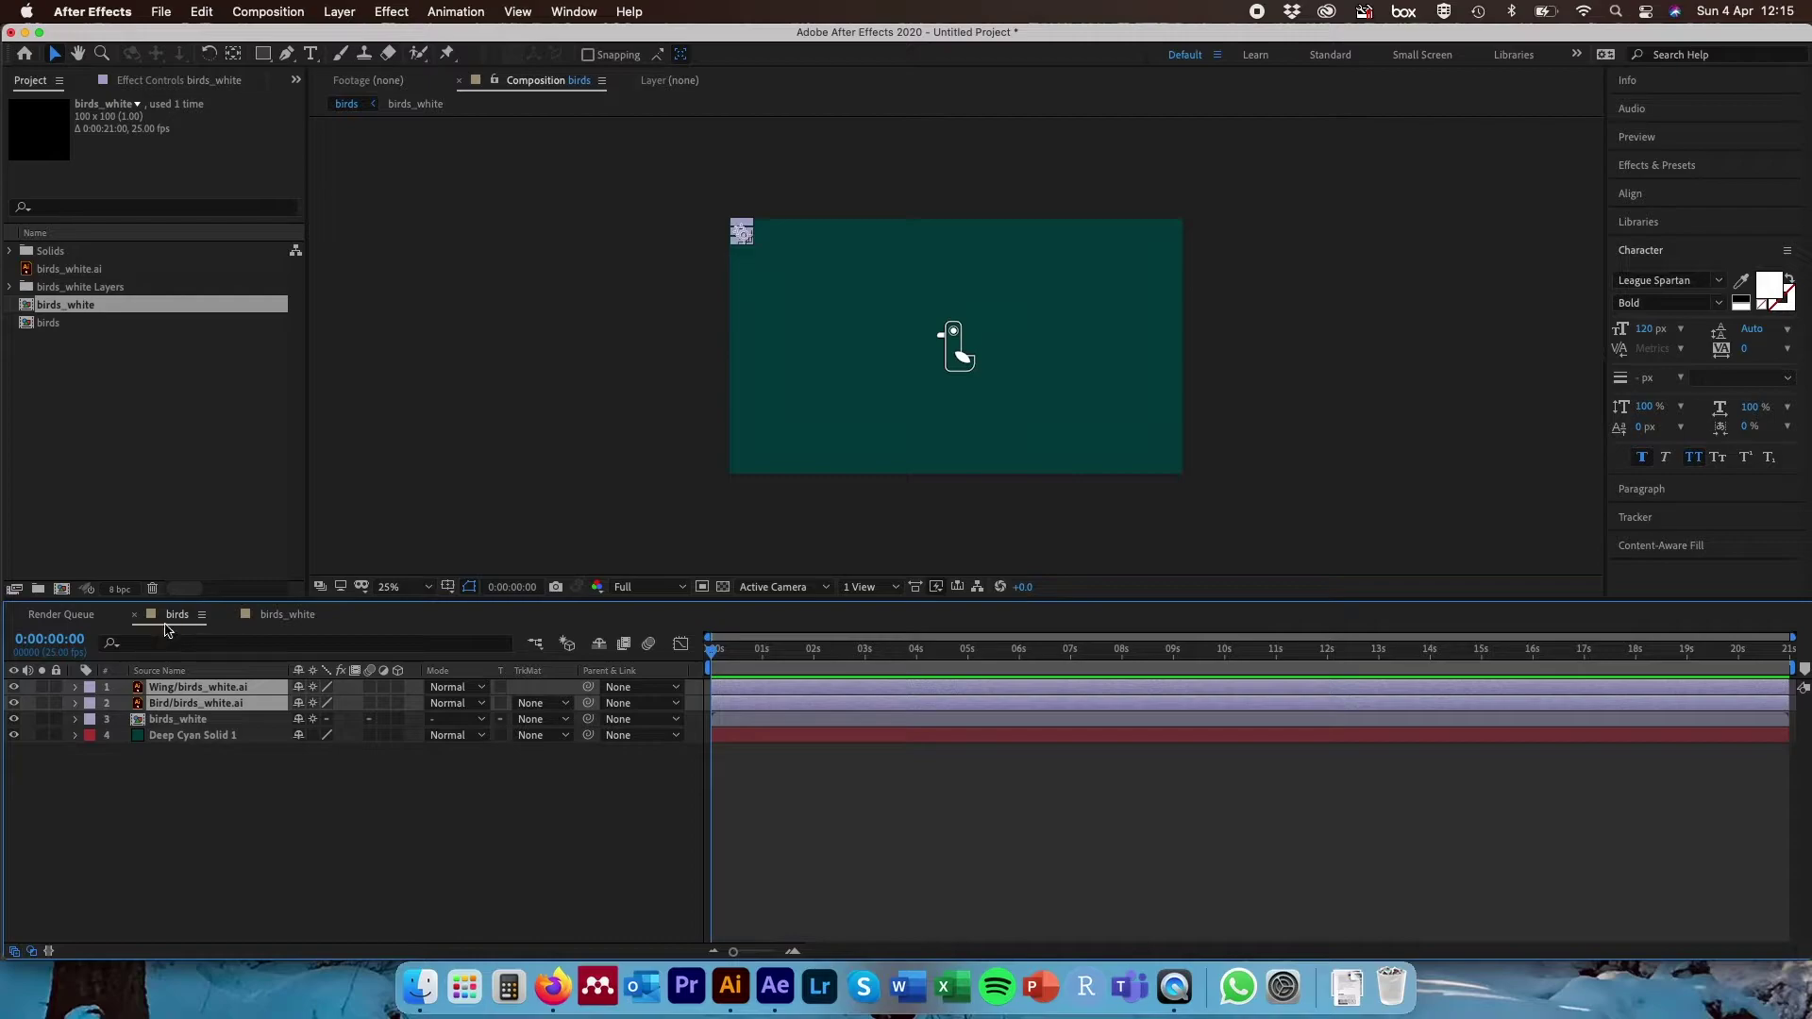
pyautogui.click(177, 720)
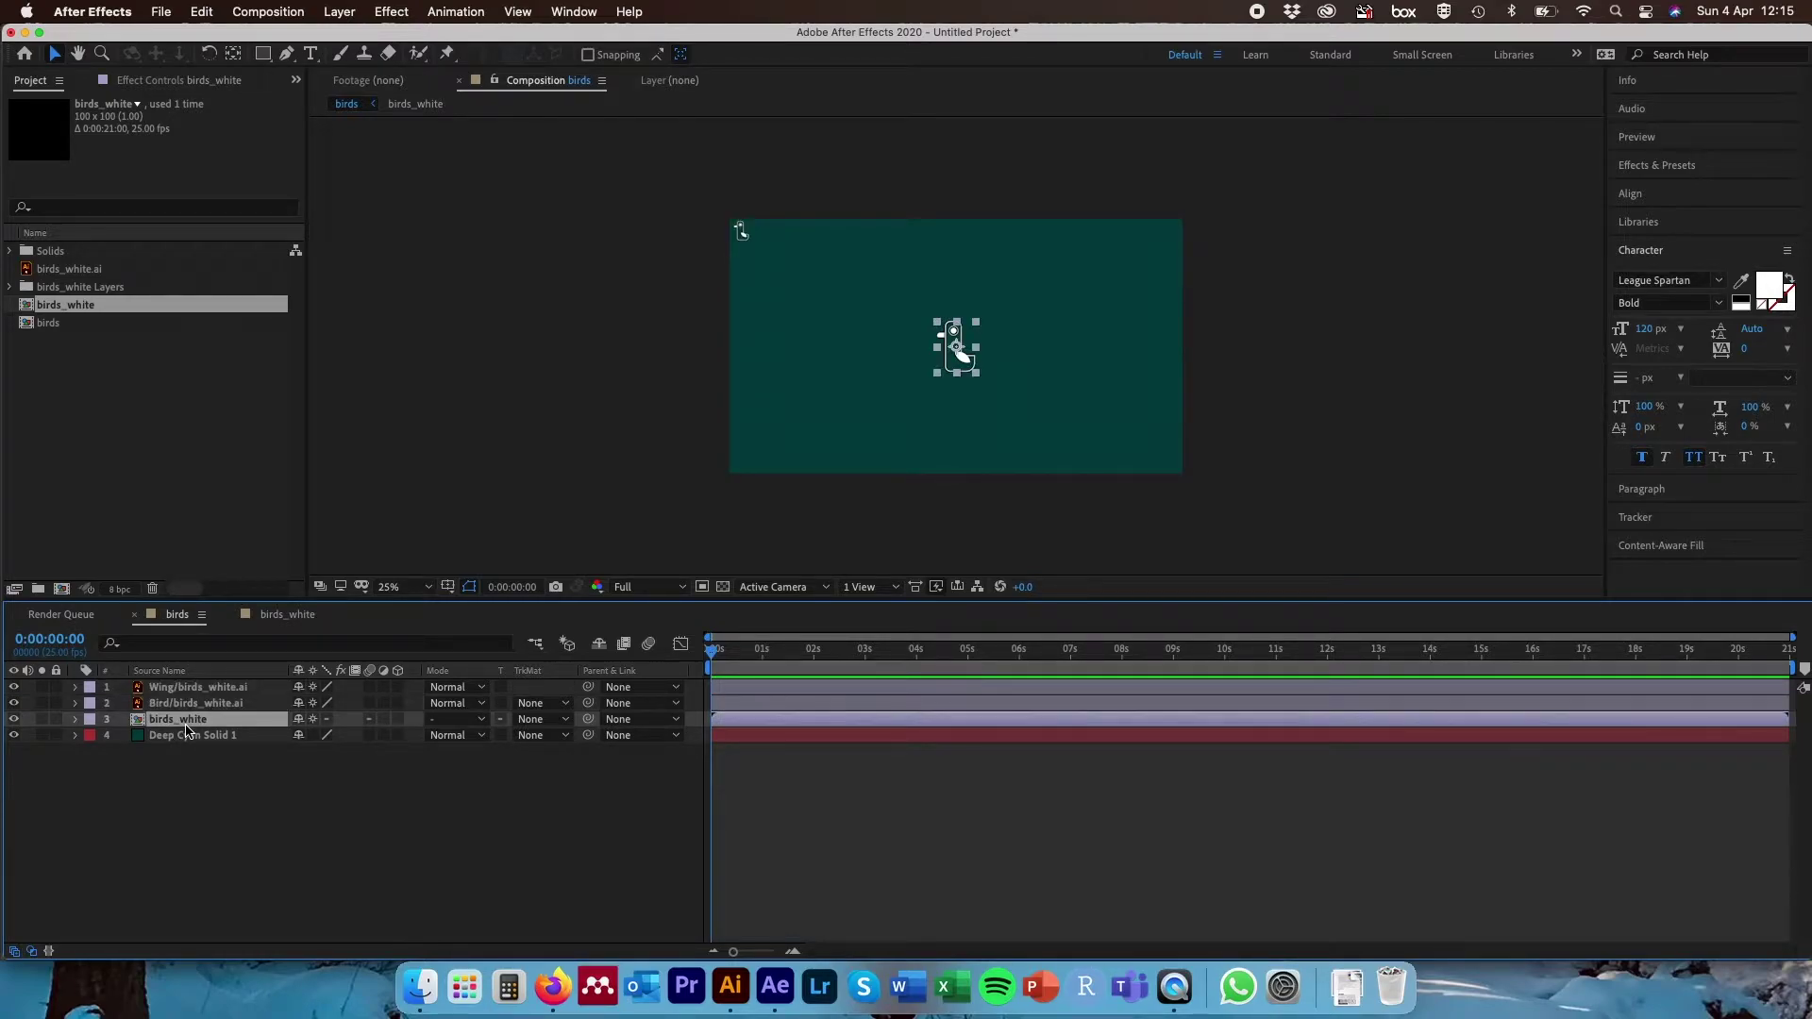
pyautogui.press('Delete')
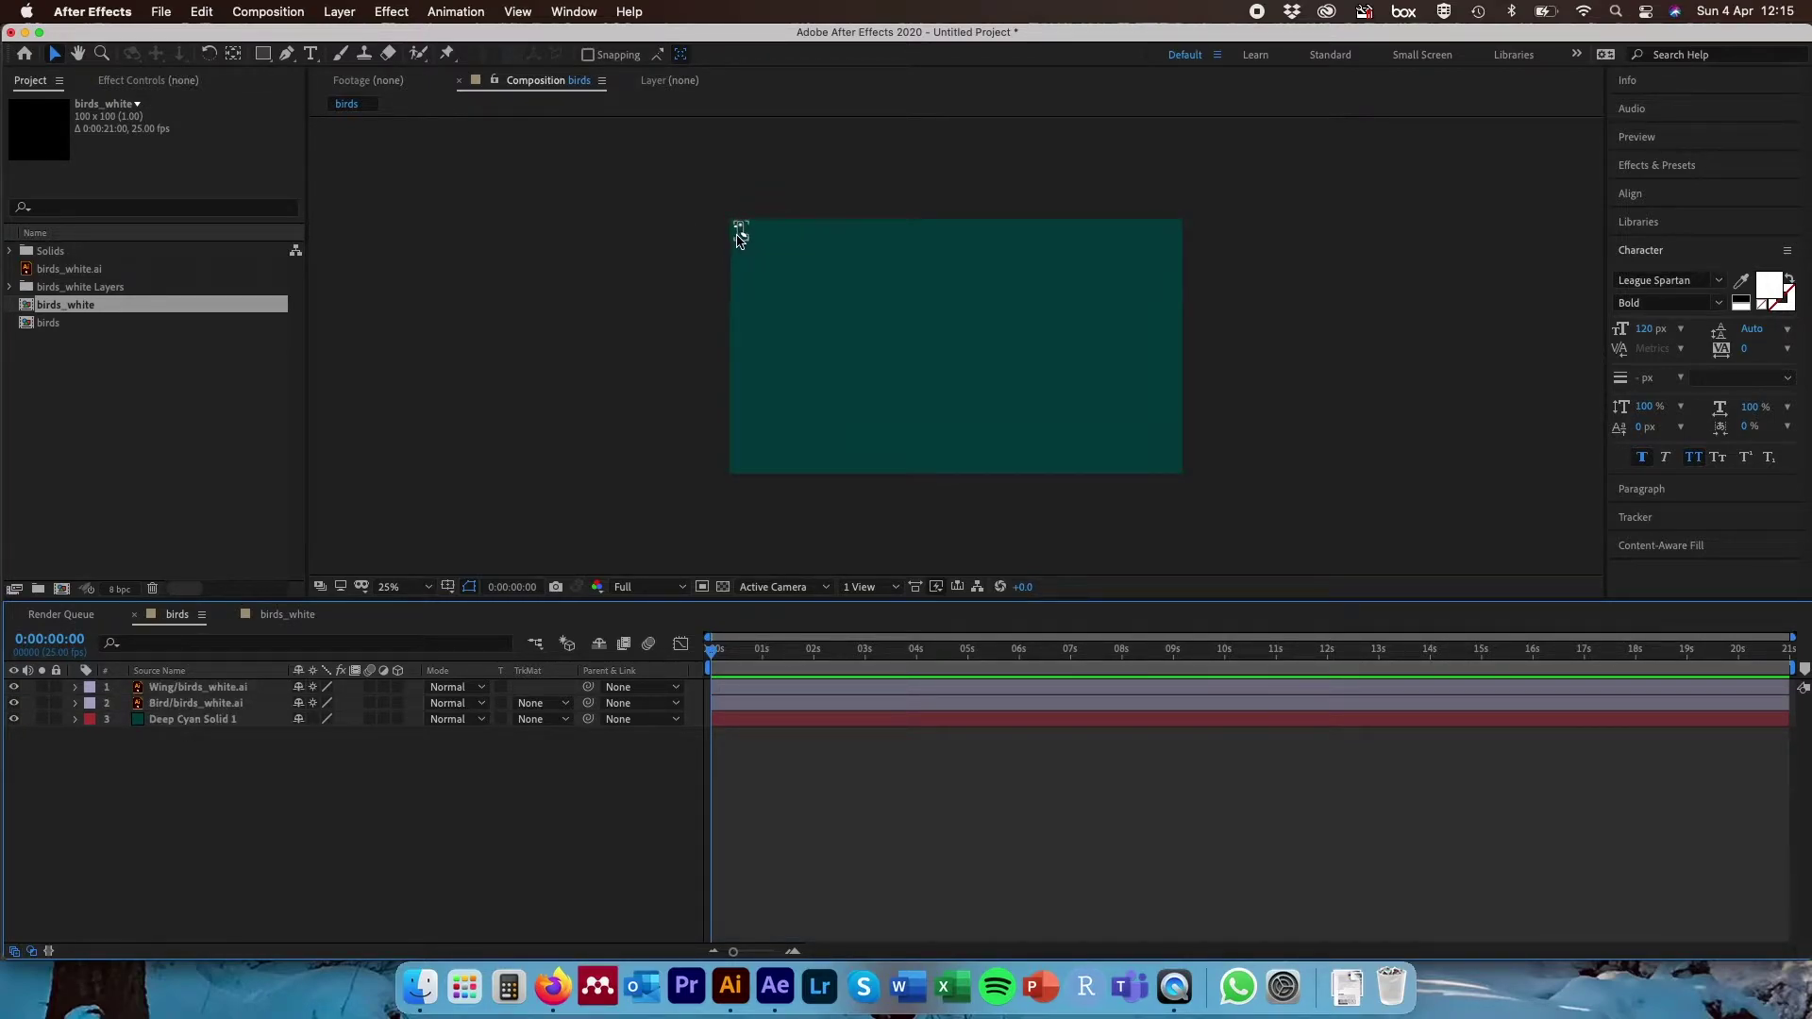
# - Move the Wing and Bird layers together to the middle of the composition and scale both to 807%
pyautogui.click(741, 232)
pyautogui.moveTo(767, 272); pyautogui.dragTo(735, 232)
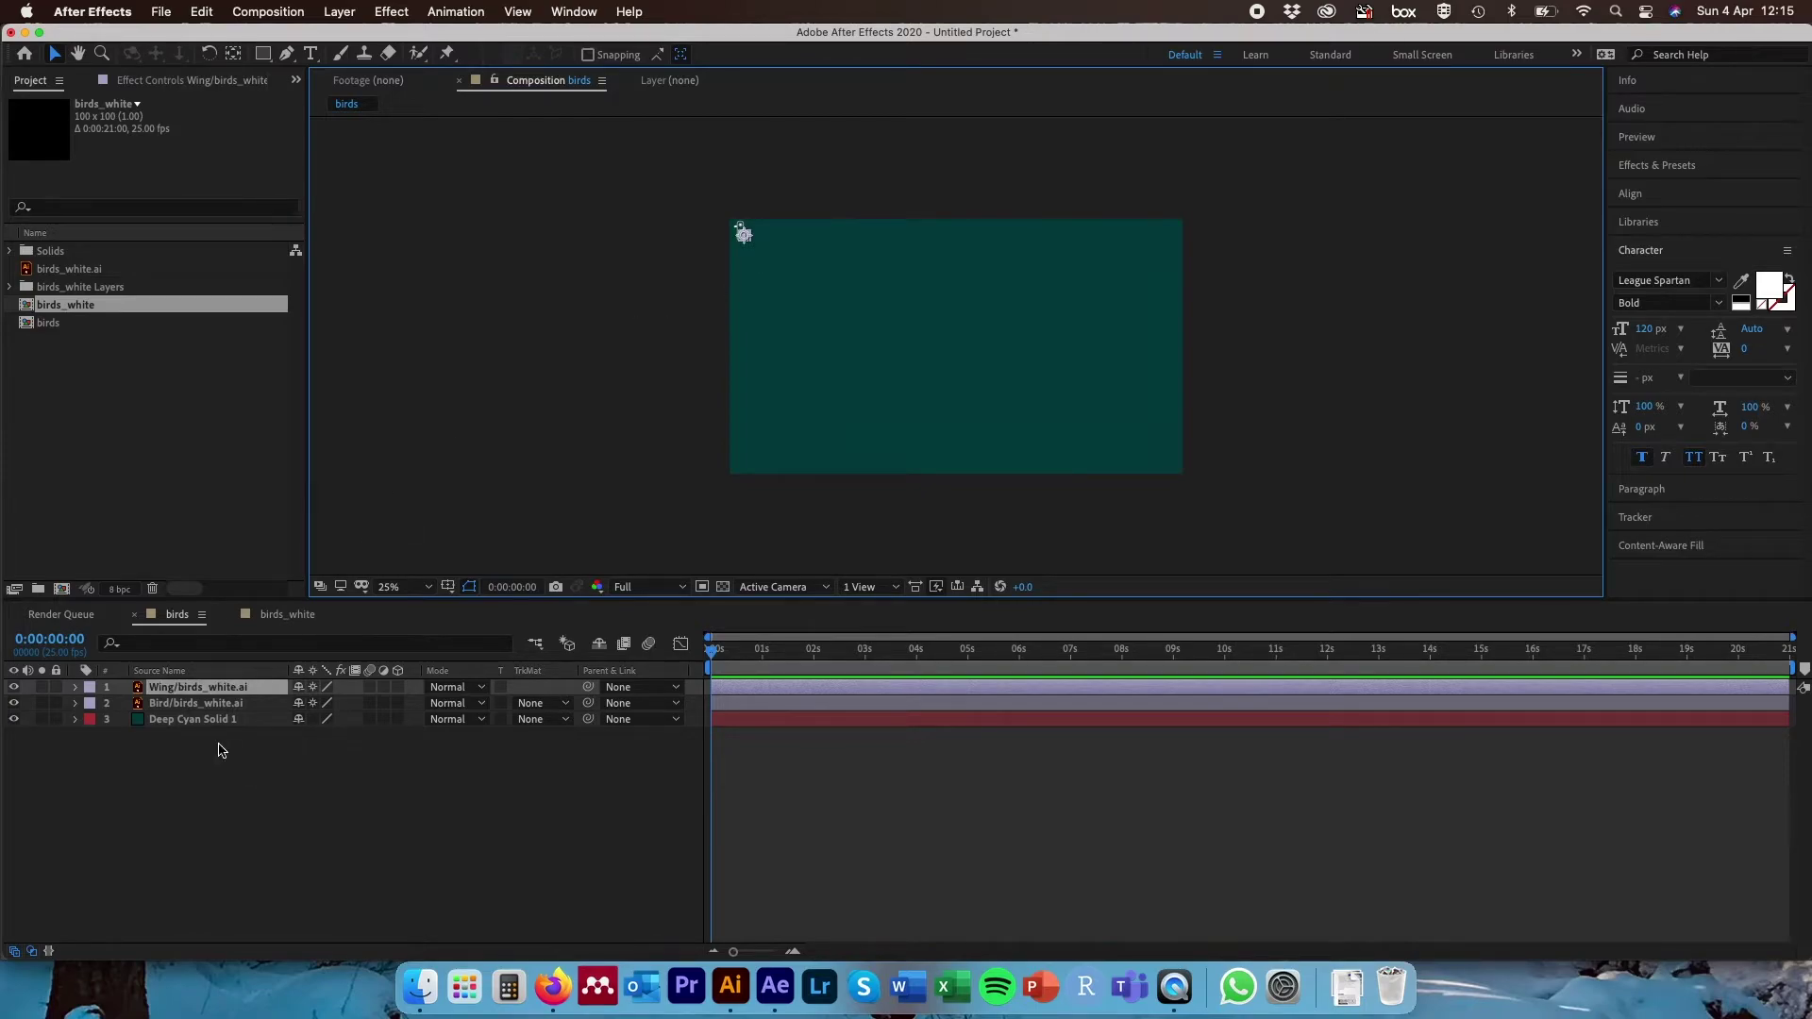
pyautogui.keyDown('shift'); pyautogui.click(220, 706); pyautogui.keyUp('shift')
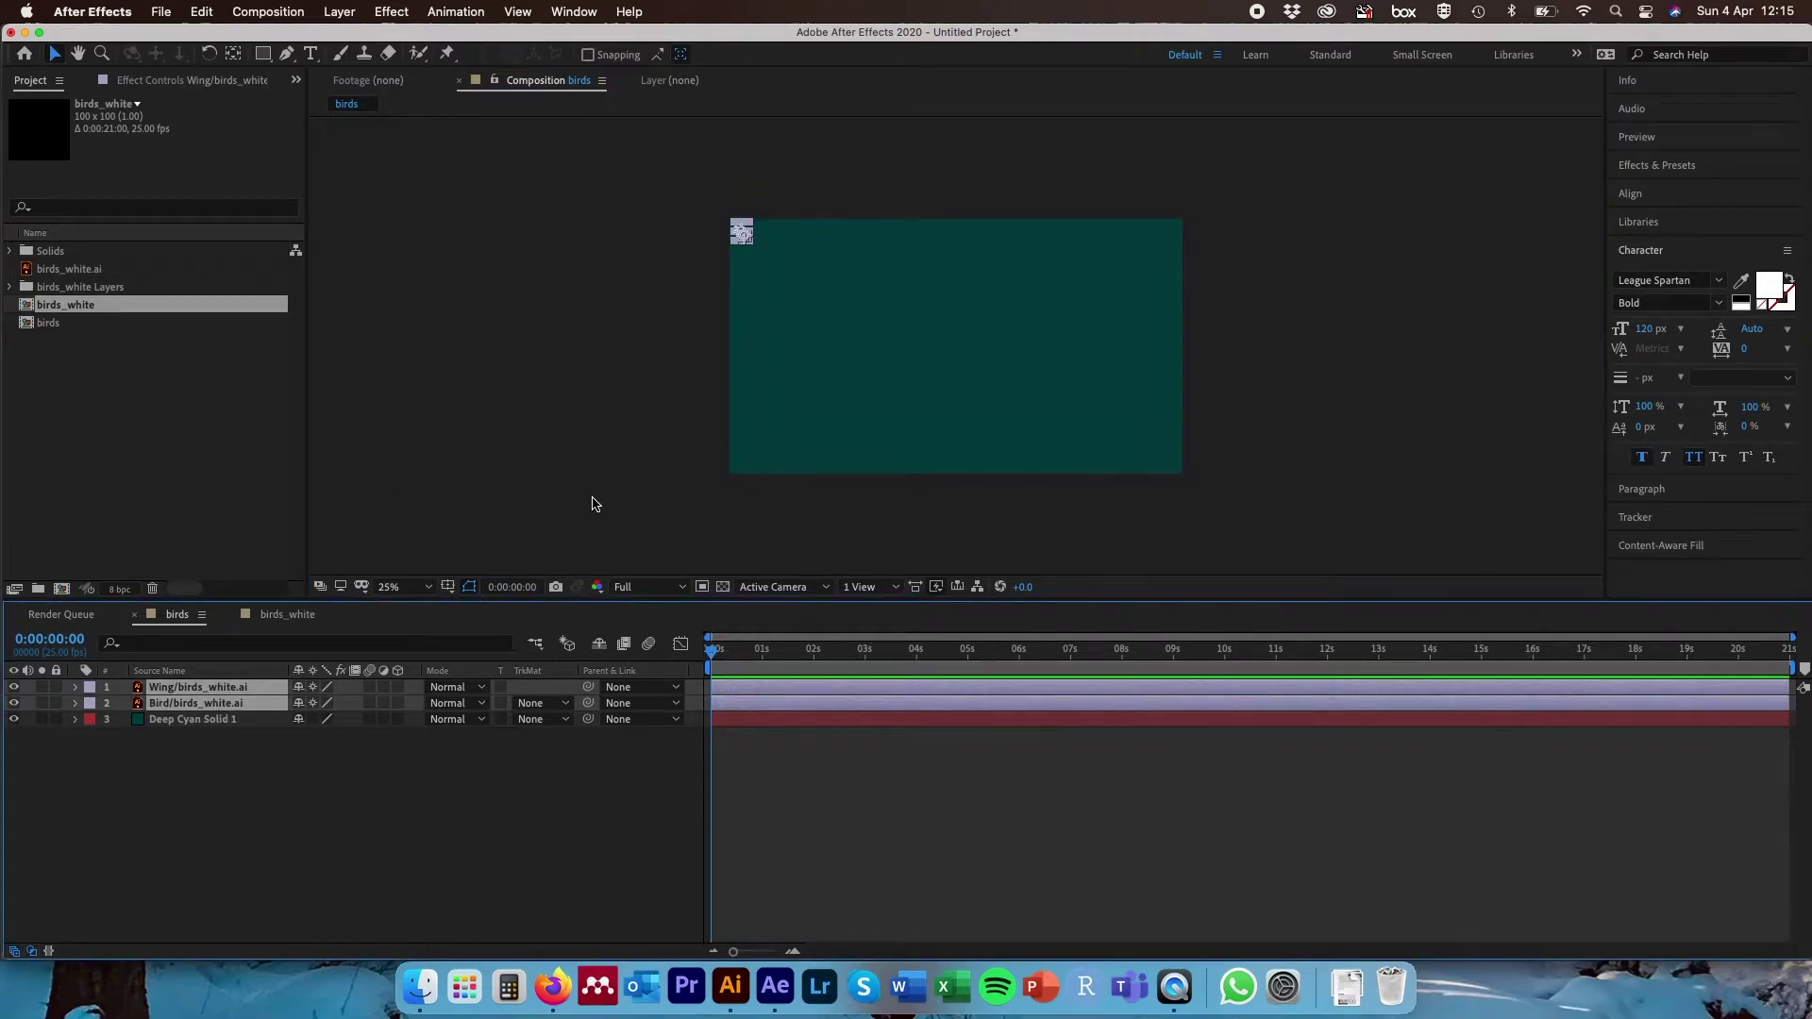
pyautogui.moveTo(744, 235); pyautogui.dragTo(959, 347)
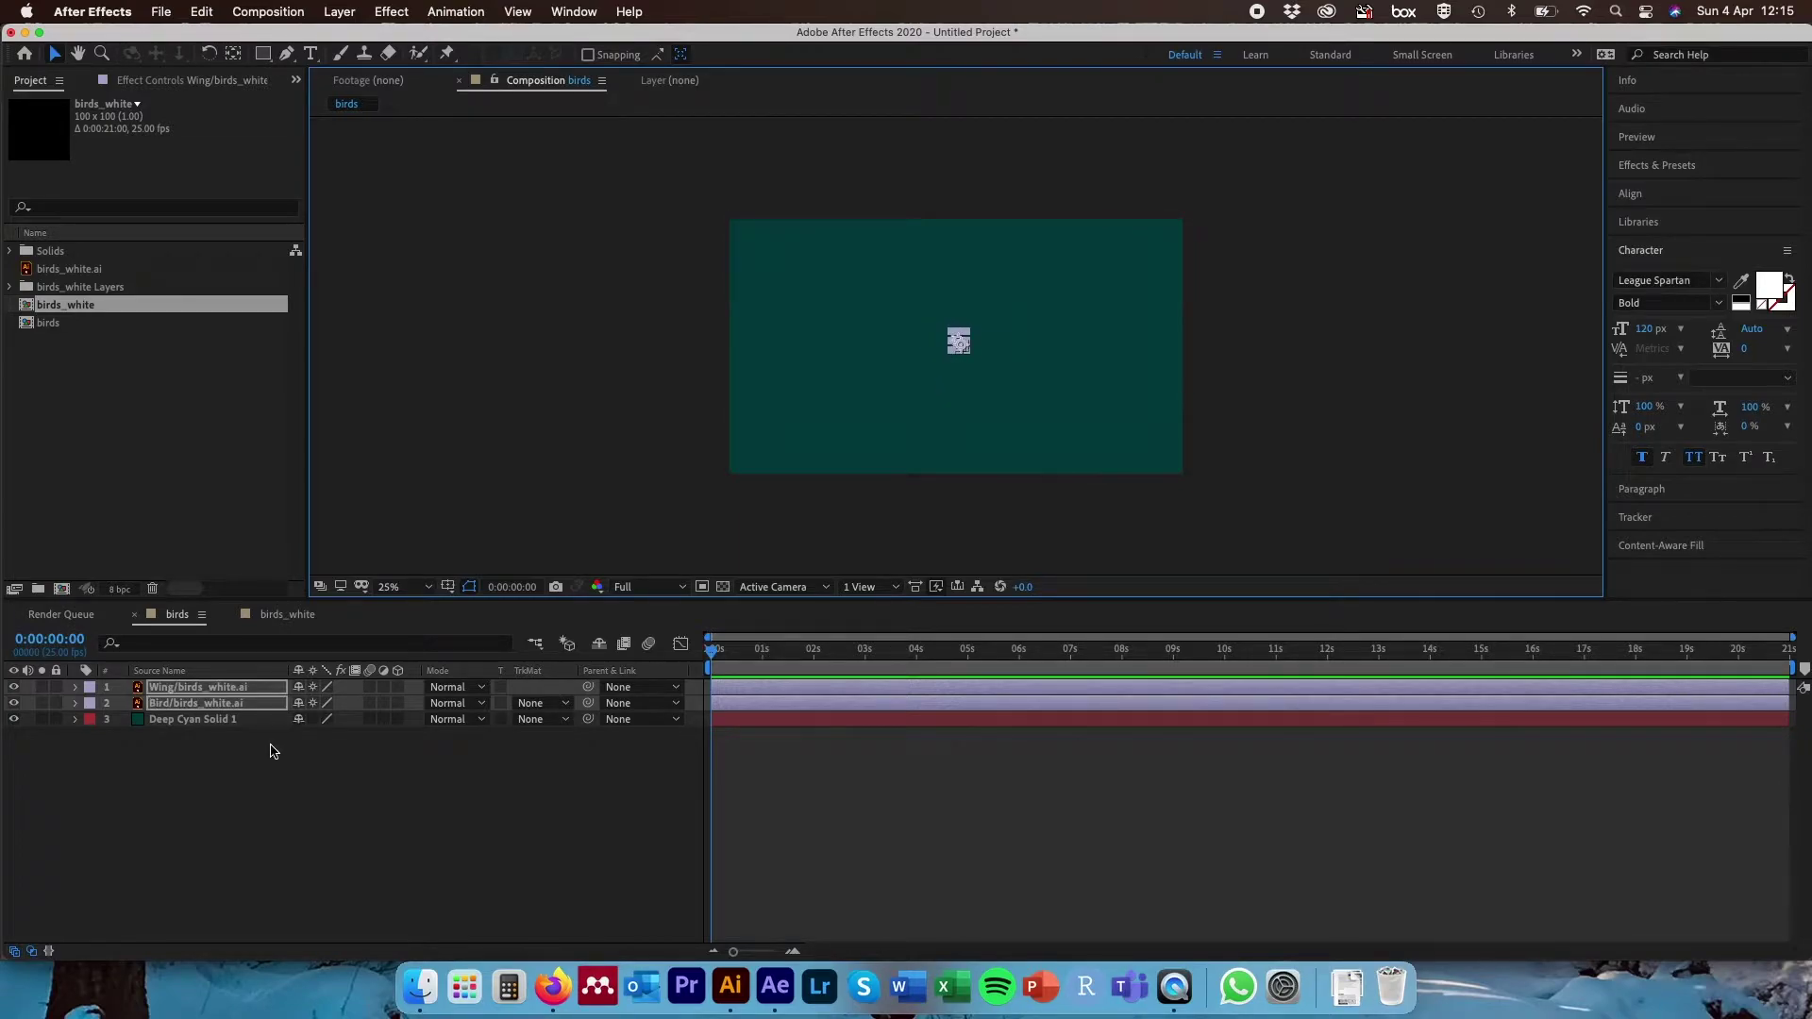
pyautogui.press('s')
pyautogui.moveTo(324, 735); pyautogui.dragTo(1018, 739)
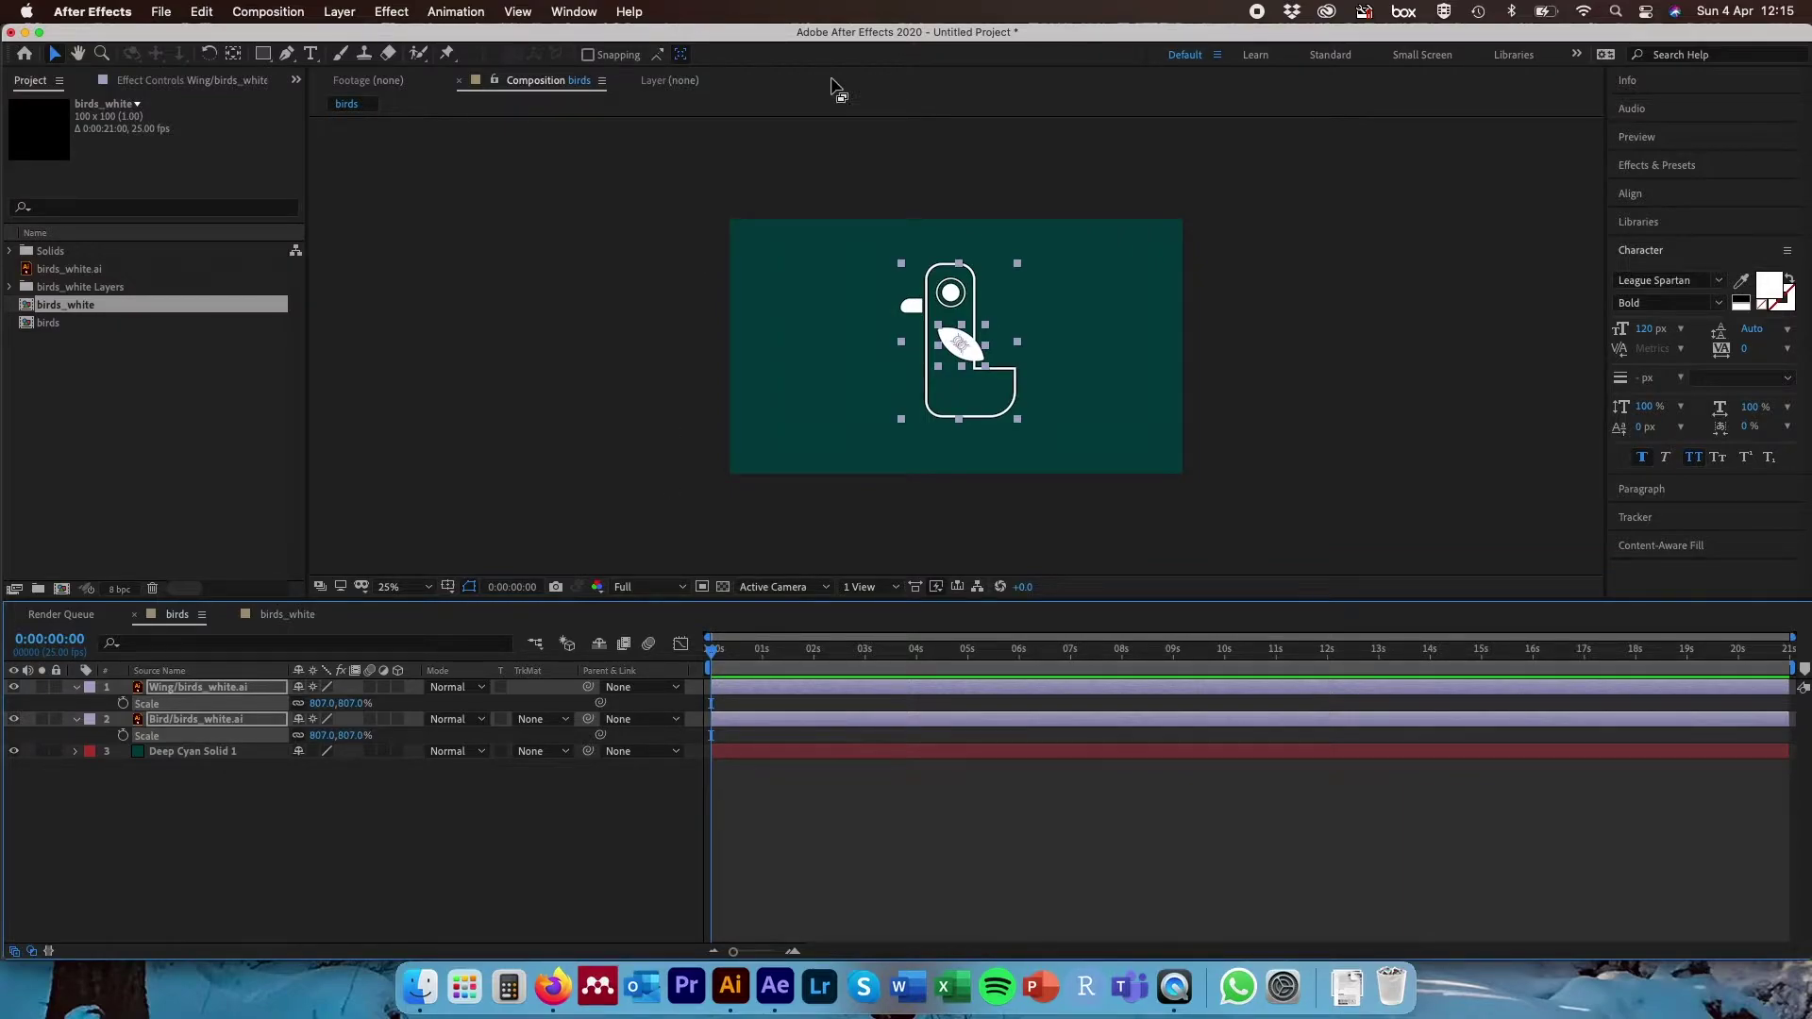
# - Move the wing by itself down onto the bird's tail
pyautogui.click(643, 457)
pyautogui.click(962, 350)
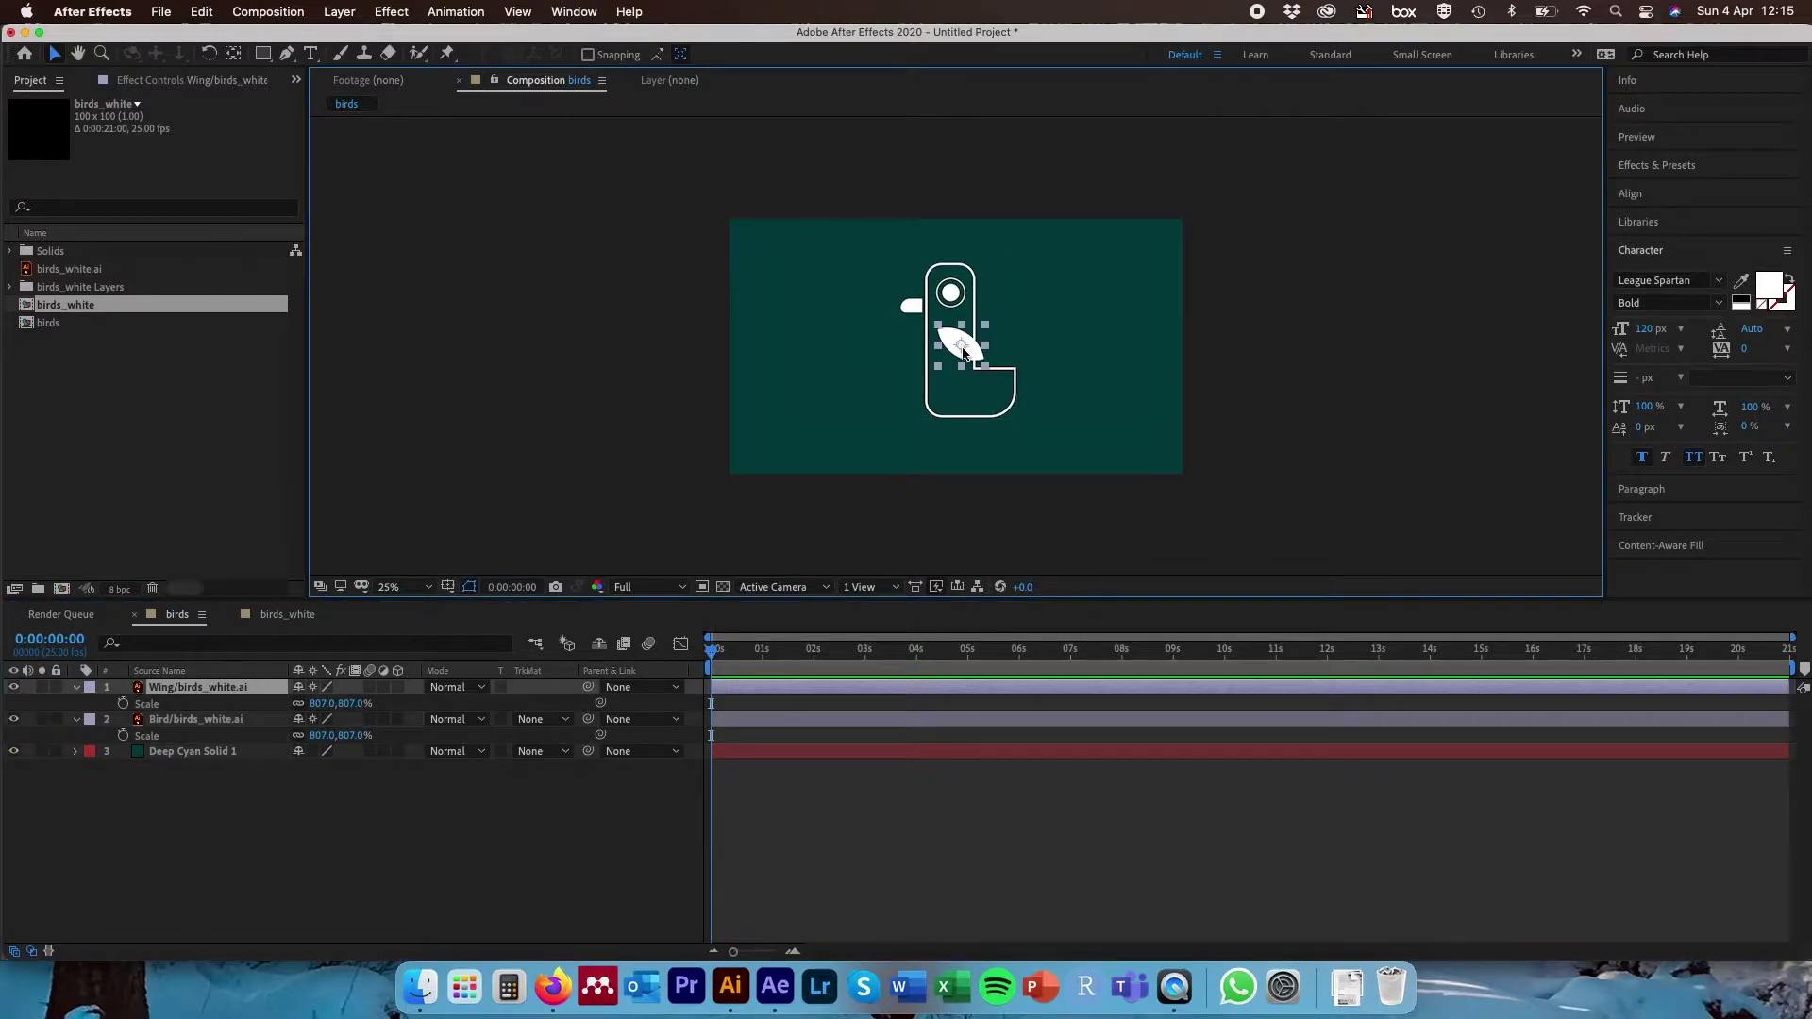
pyautogui.moveTo(964, 348); pyautogui.dragTo(1001, 390)
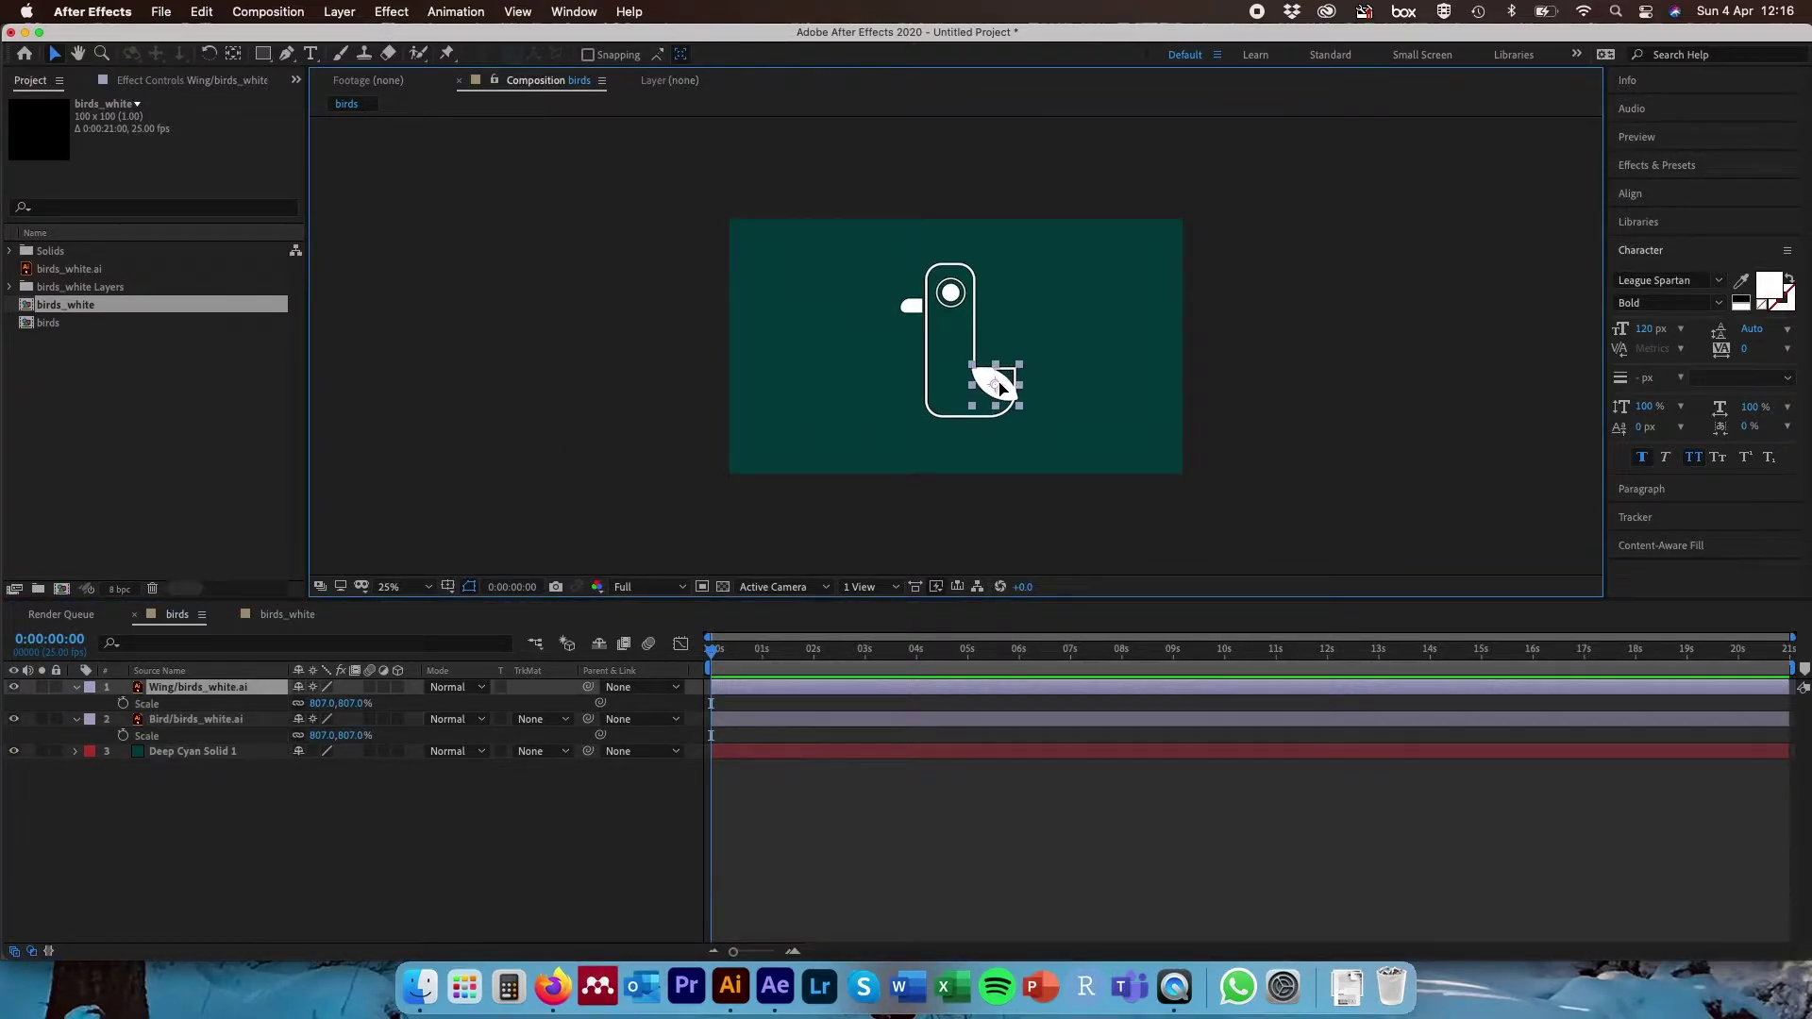
# - Flip the Wing and Bird layers horizontally and reposition the wing over the mirrored tail
pyautogui.keyDown('shift'); pyautogui.click(255, 718); pyautogui.keyUp('shift')
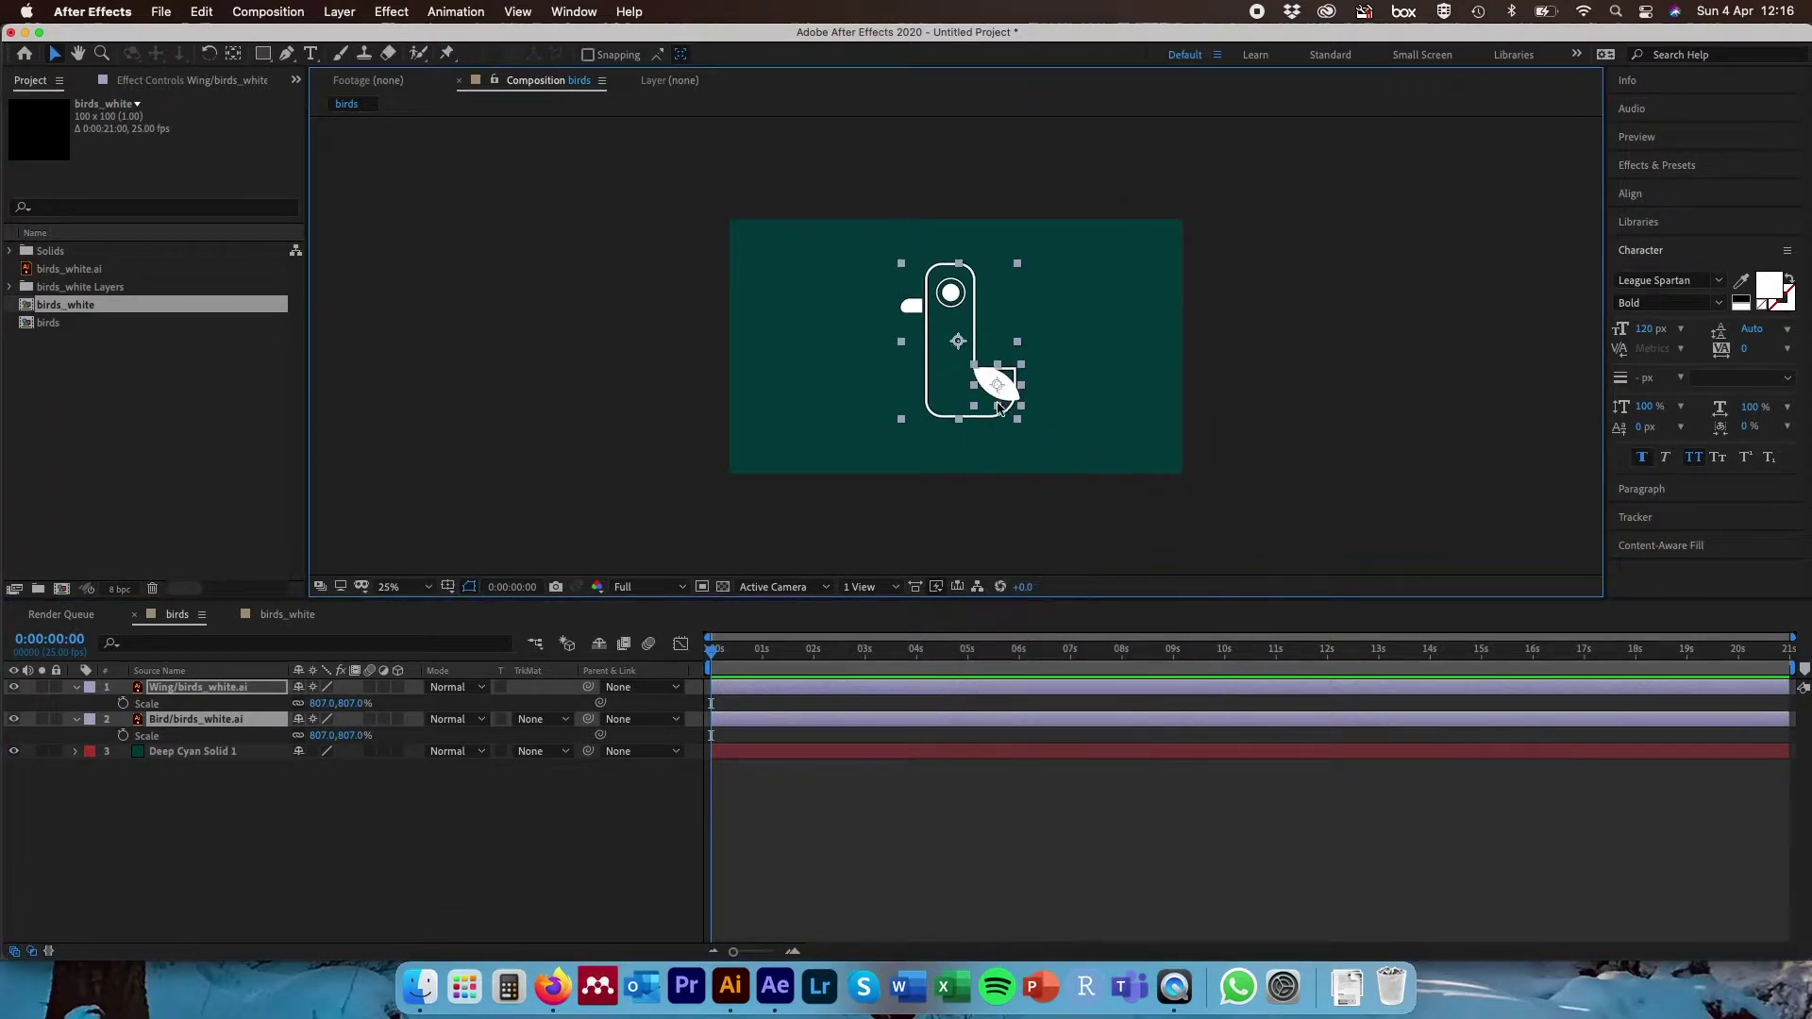
pyautogui.rightClick(999, 366)
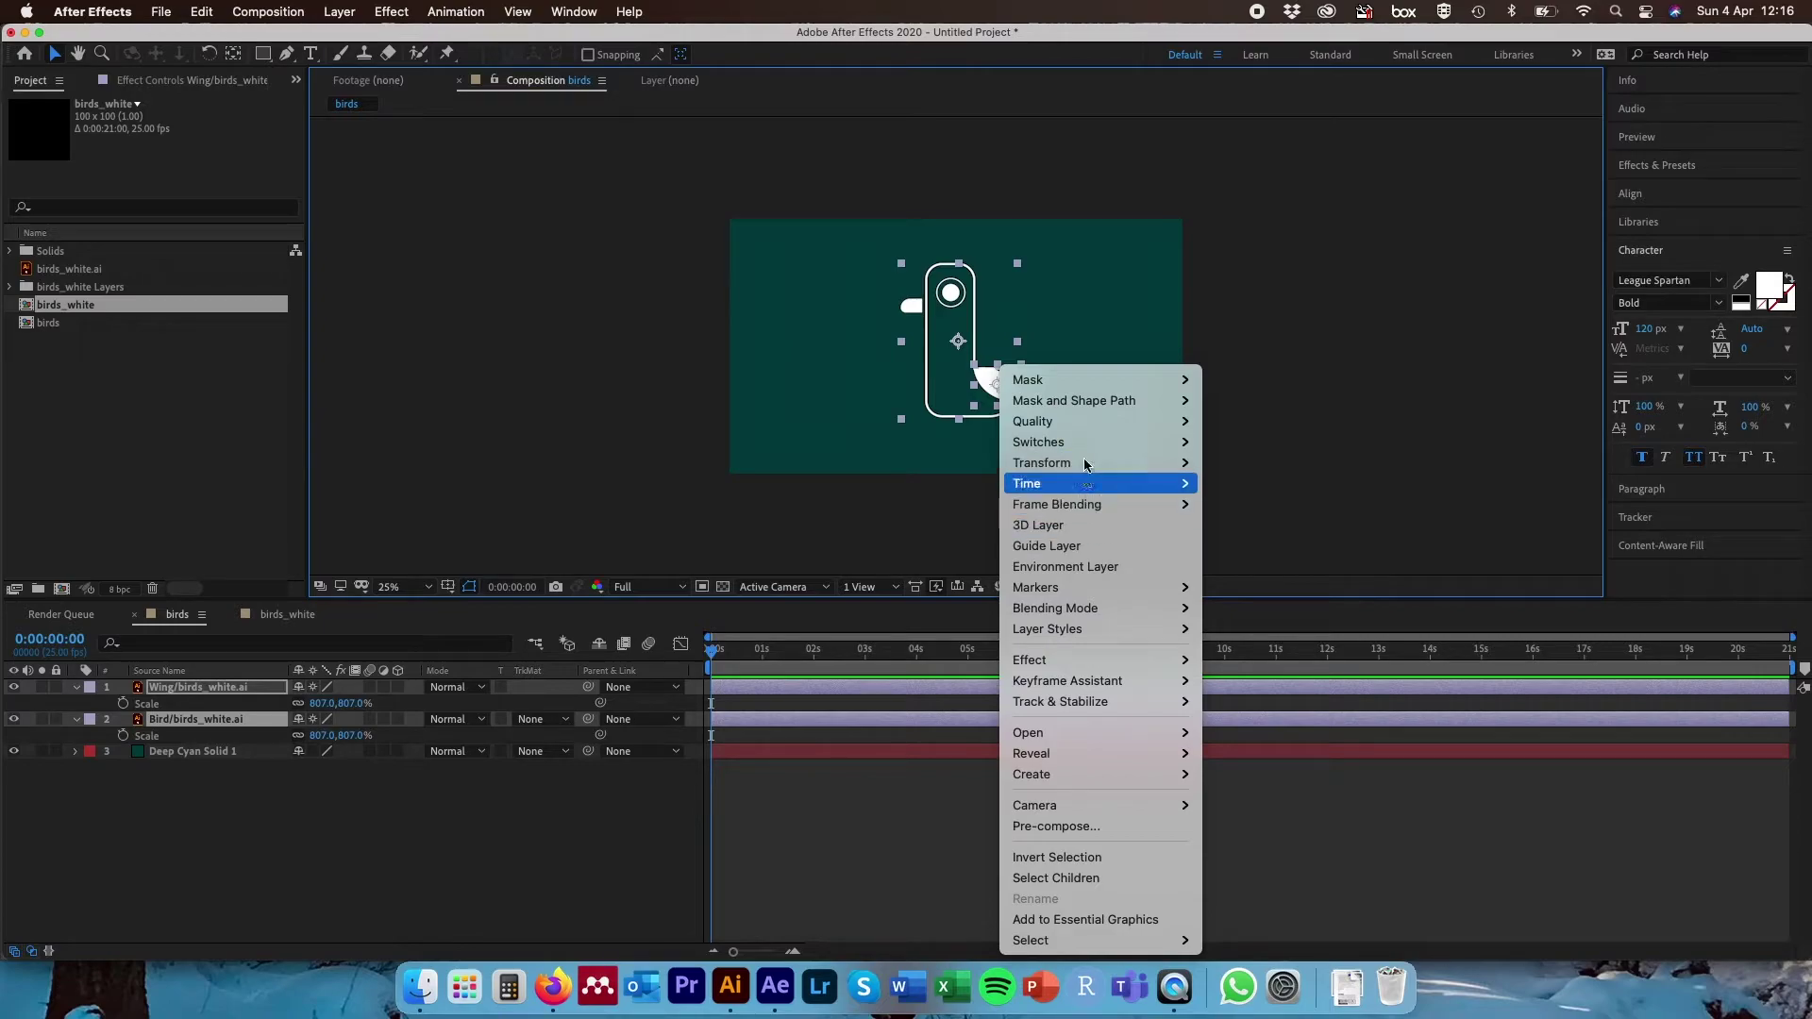
pyautogui.moveTo(1090, 467)
pyautogui.click(1264, 629)
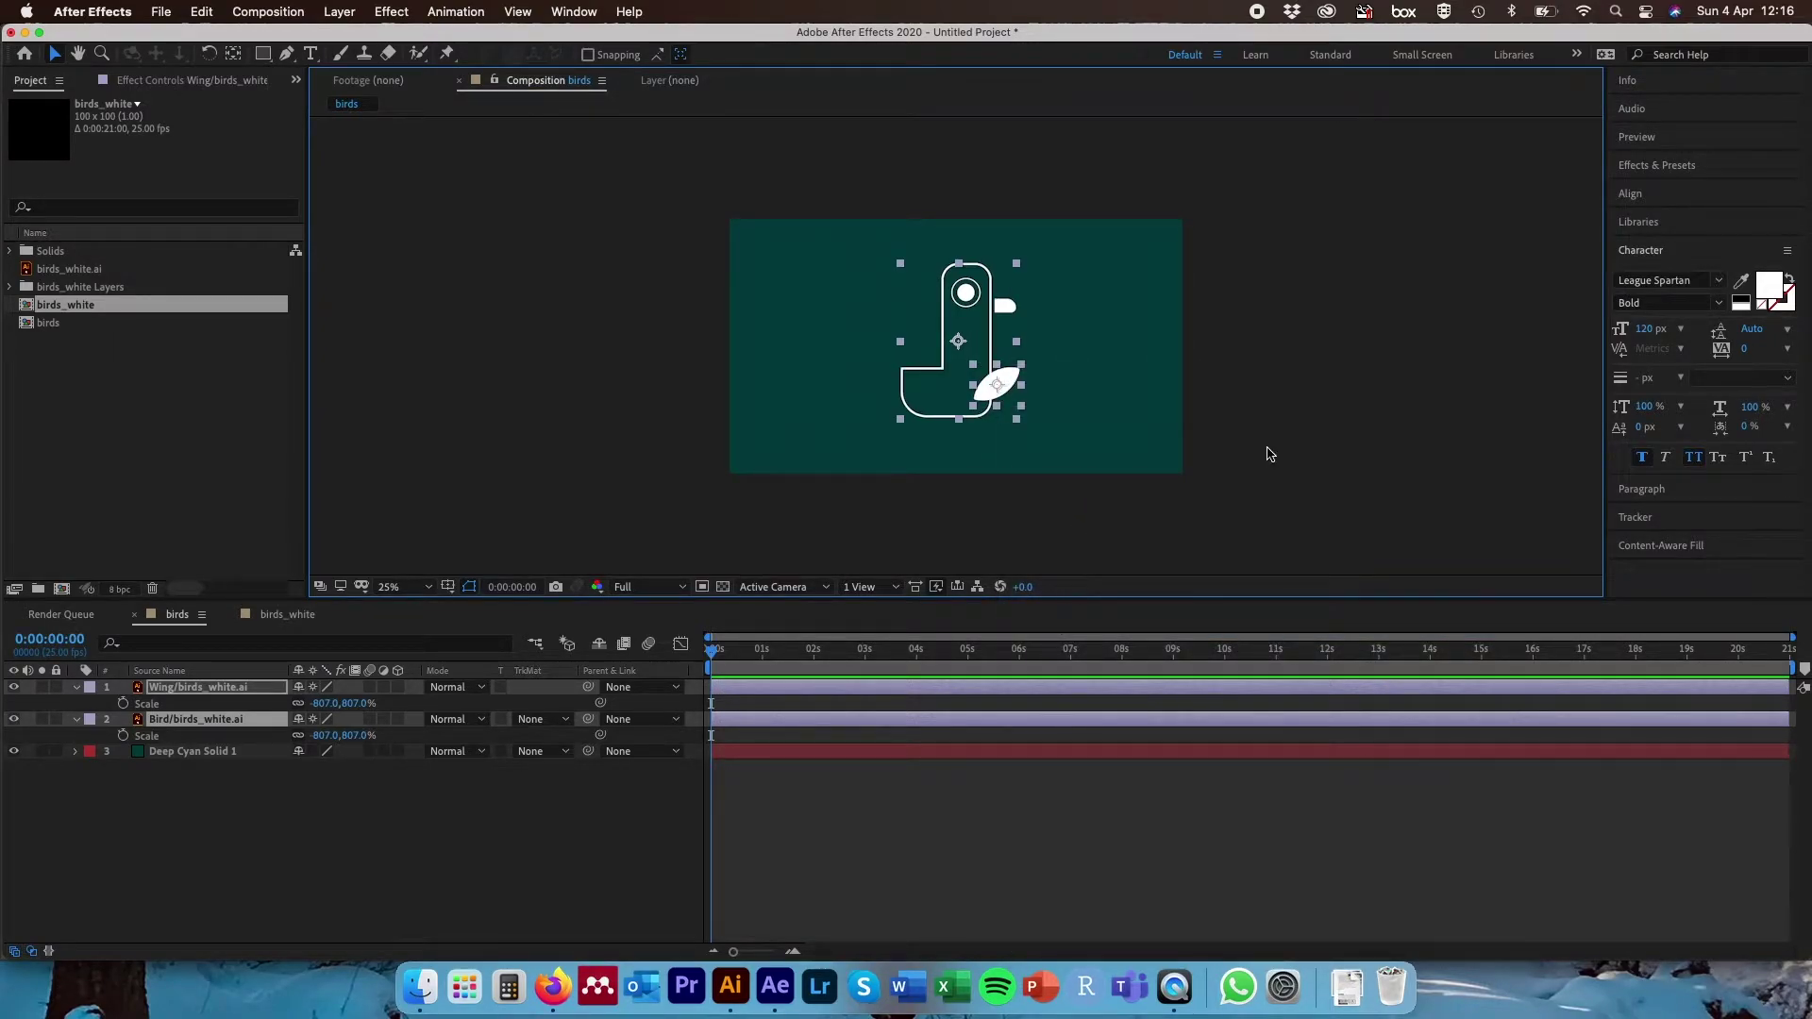
pyautogui.click(1266, 449)
pyautogui.click(1003, 387)
pyautogui.moveTo(964, 390); pyautogui.dragTo(923, 394)
pyautogui.click(532, 336)
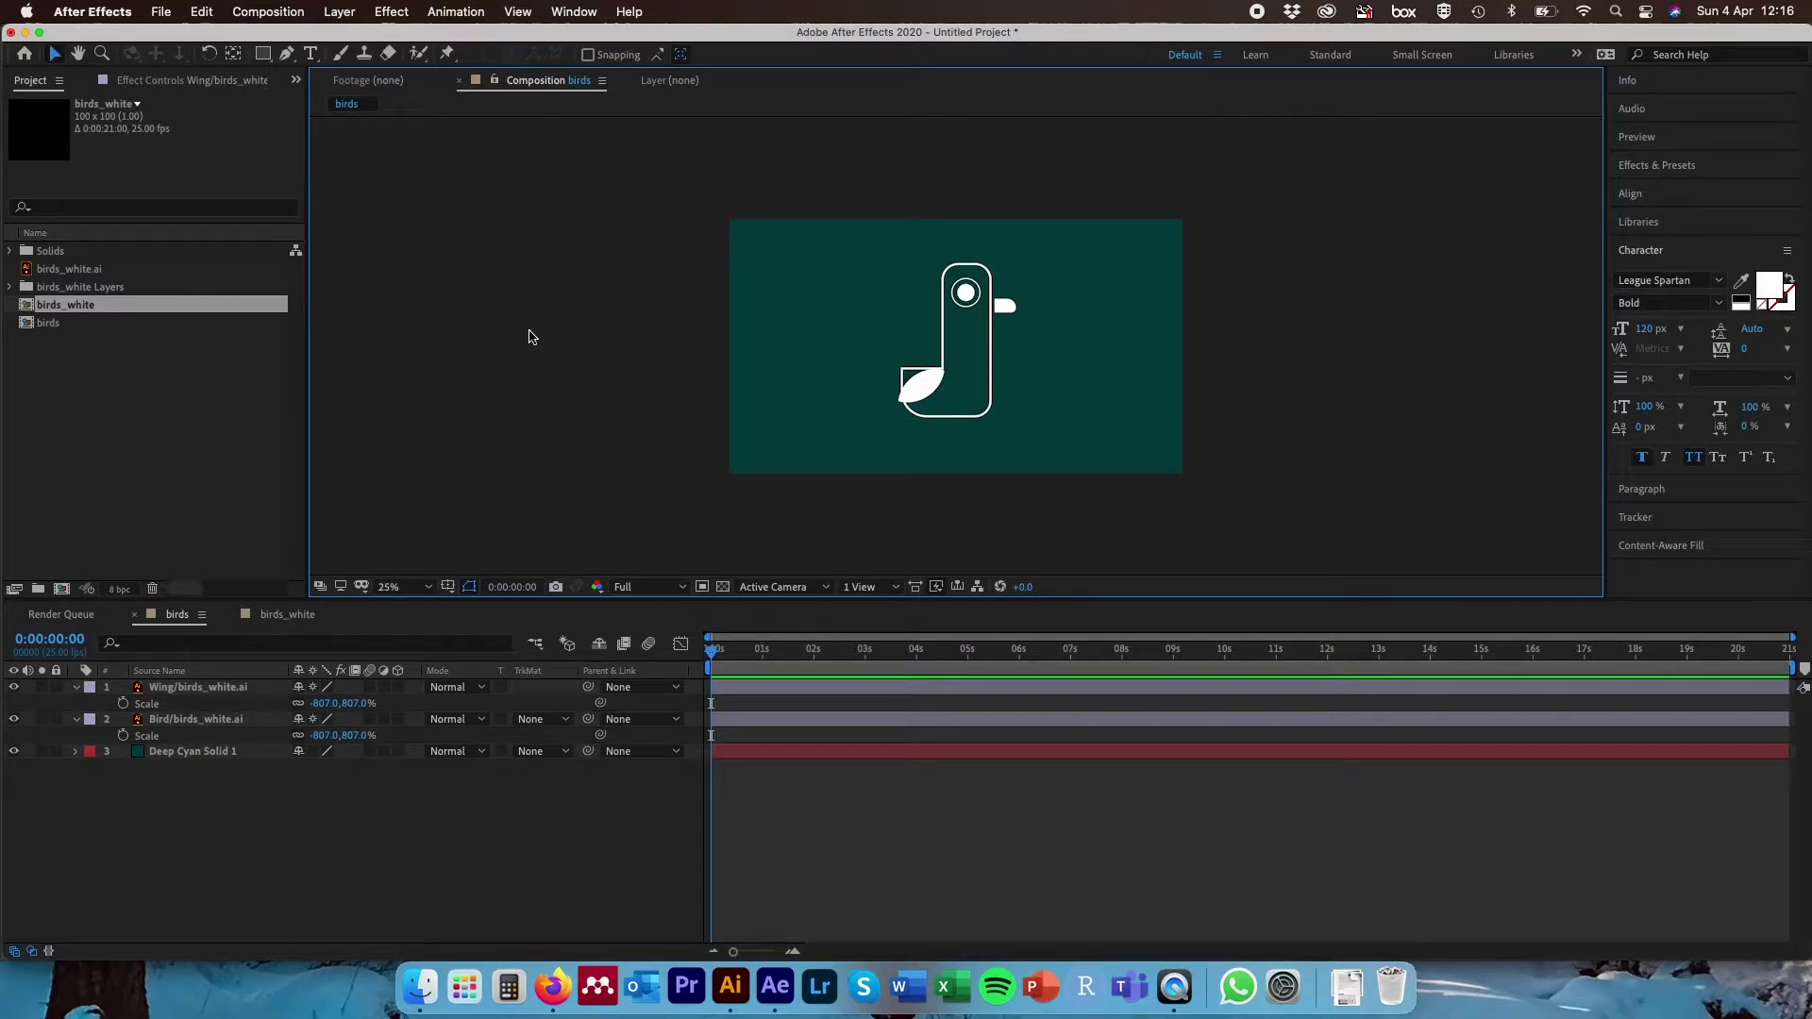
# - Scale the Wing and Bird layers down to -390, 390% and realign the wing with the smaller bird's tail
pyautogui.click(193, 687)
pyautogui.keyDown('shift'); pyautogui.click(194, 719); pyautogui.keyUp('shift')
pyautogui.moveTo(342, 703); pyautogui.dragTo(38, 710)
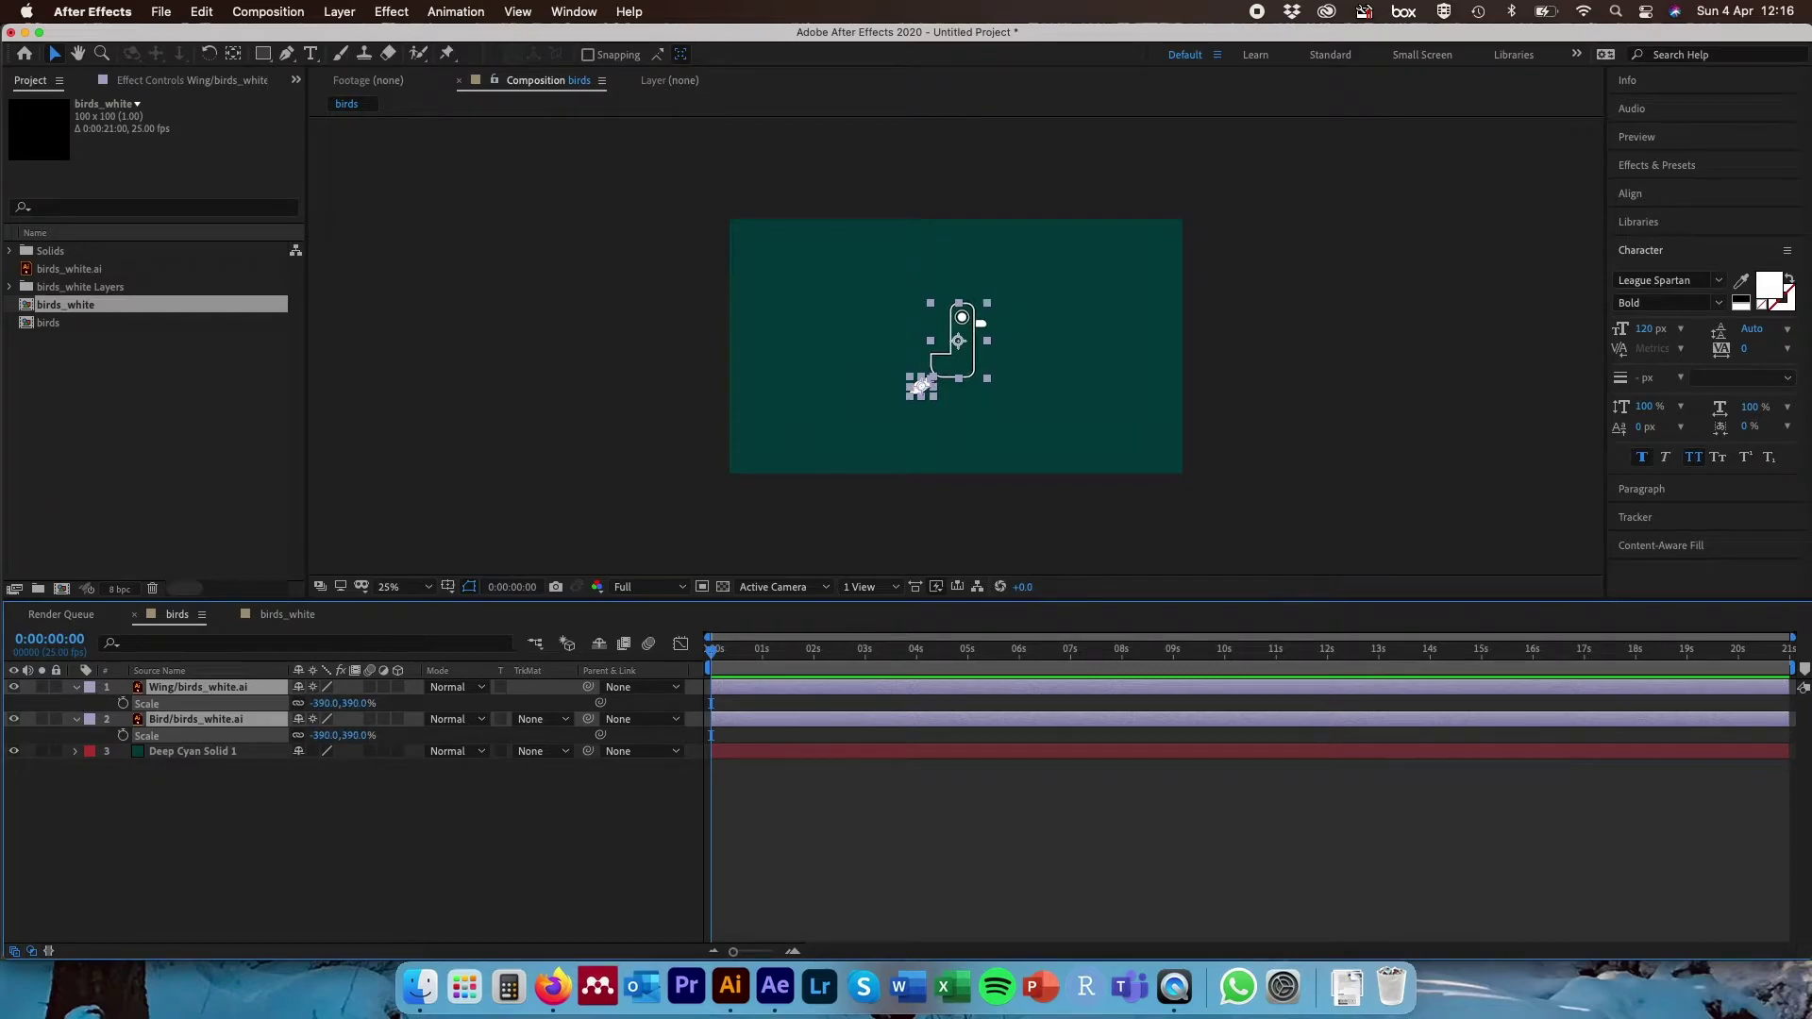
pyautogui.click(941, 452)
pyautogui.moveTo(916, 398); pyautogui.dragTo(943, 361)
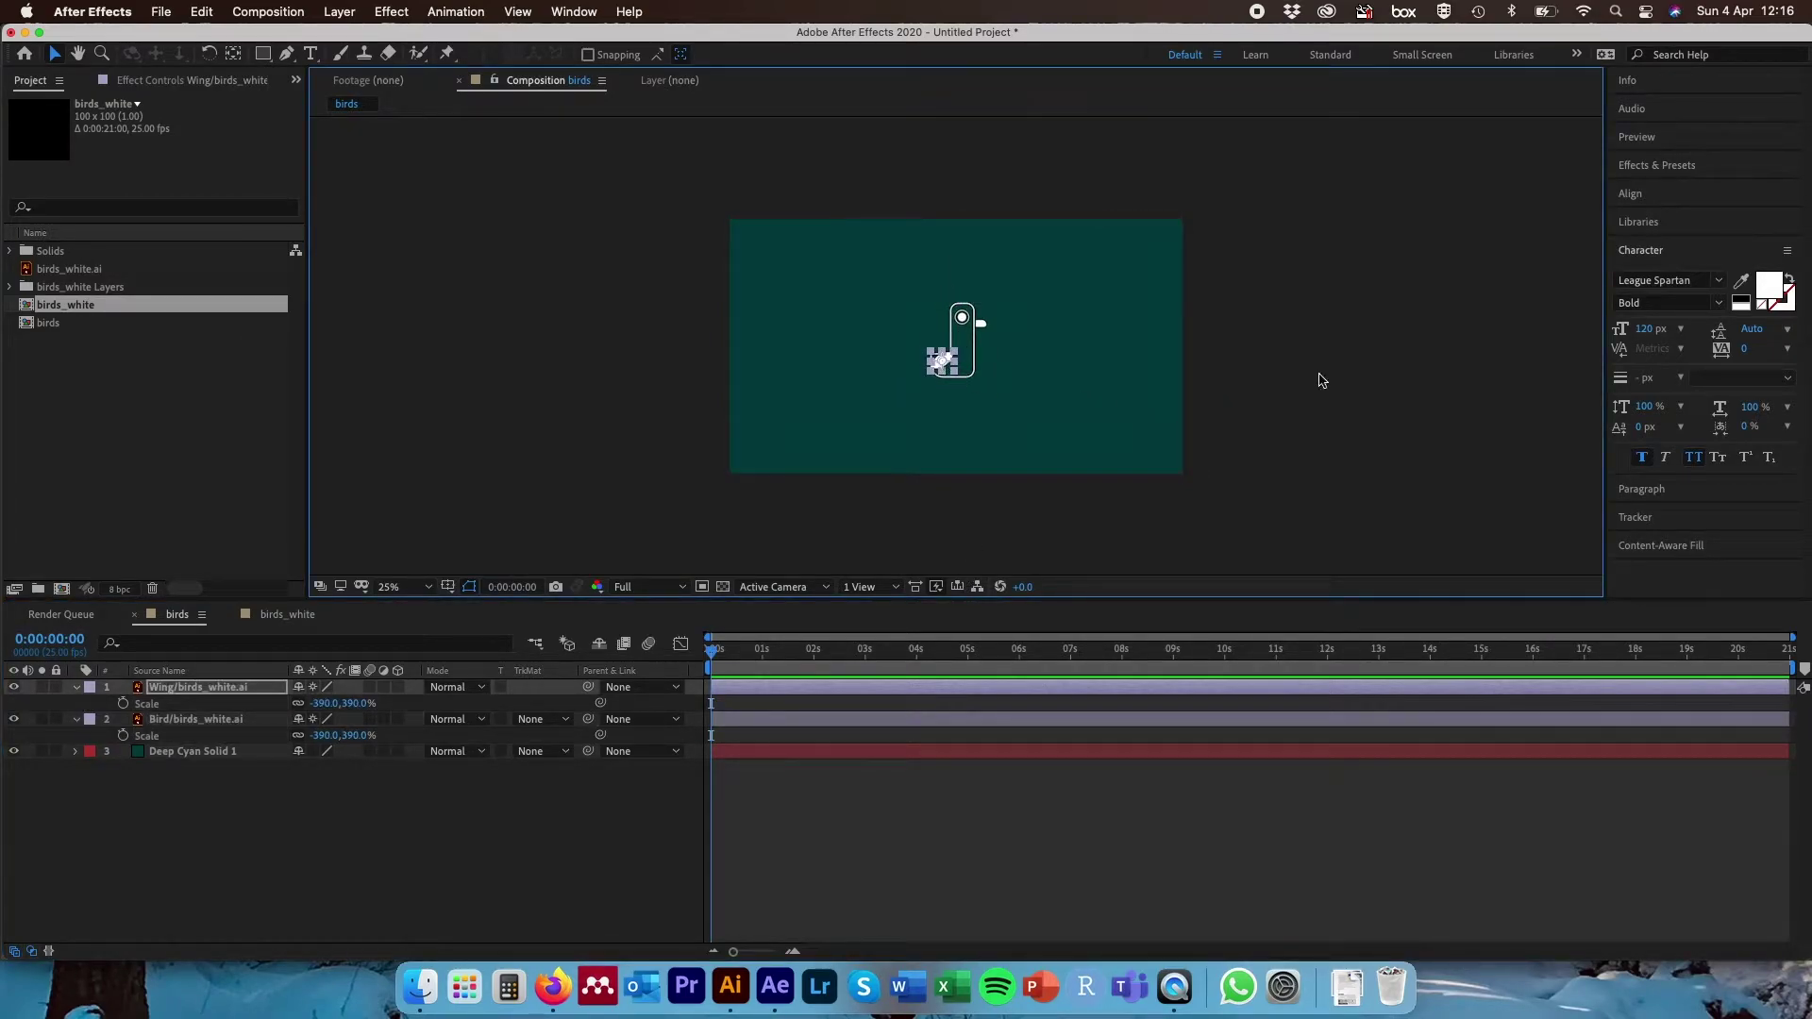
pyautogui.click(1011, 405)
# - Lock the Deep Cyan Solid 1 layer and move the bird and wing together near the composition's left edge
pyautogui.click(127, 795)
pyautogui.click(55, 753)
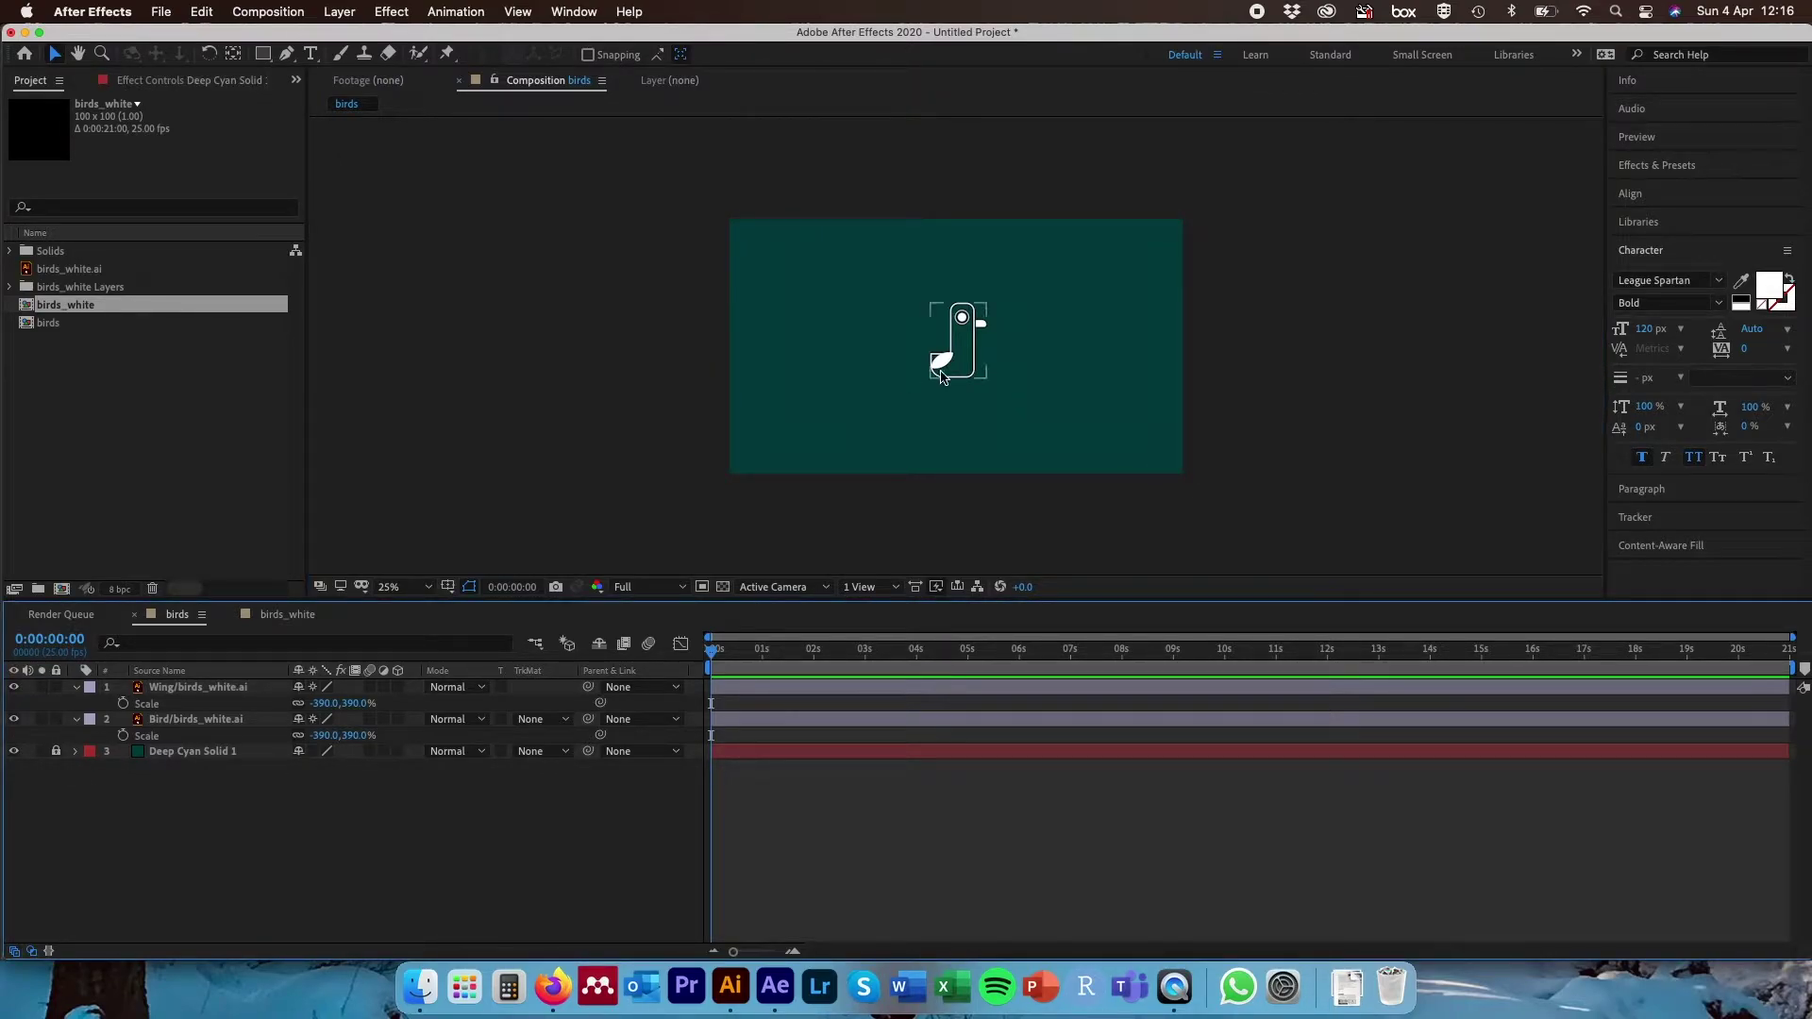
pyautogui.moveTo(1014, 415)
pyautogui.mouseDown()
pyautogui.moveTo(1010, 372)
pyautogui.moveTo(908, 288)
pyautogui.moveTo(991, 404)
pyautogui.moveTo(928, 271)
pyautogui.mouseUp()
pyautogui.moveTo(946, 361); pyautogui.dragTo(774, 363)
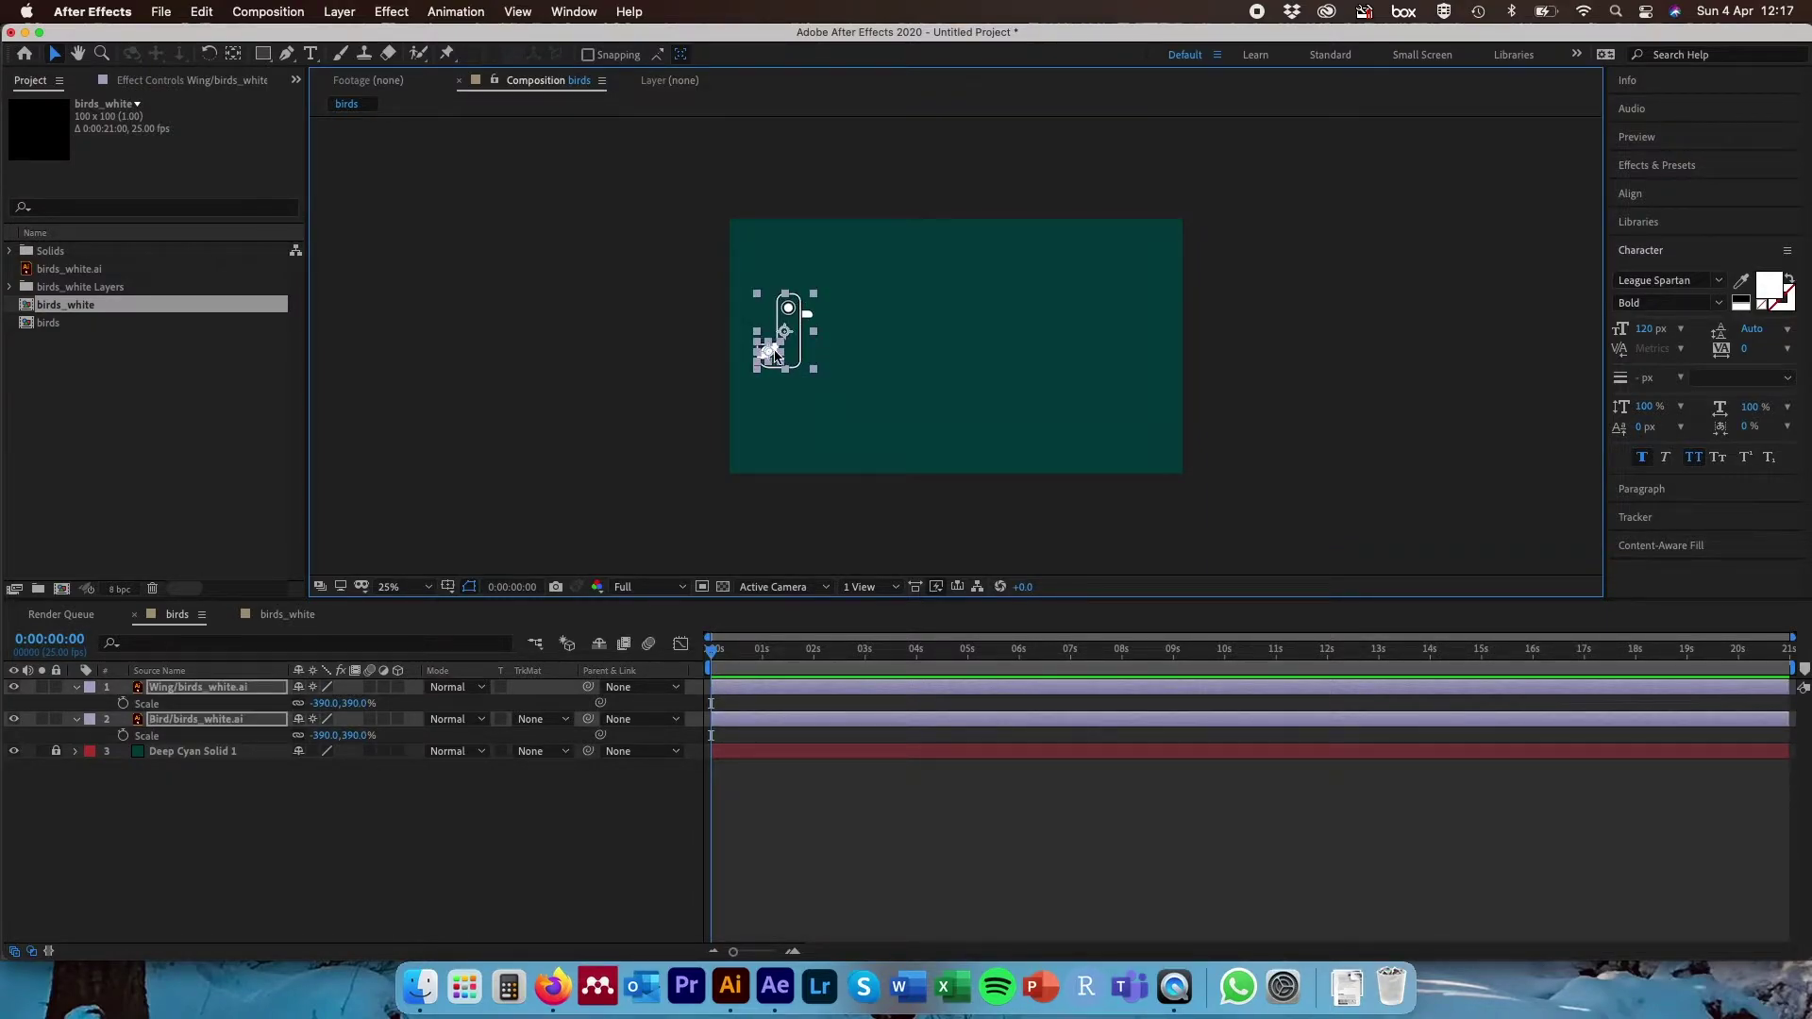
pyautogui.click(713, 488)
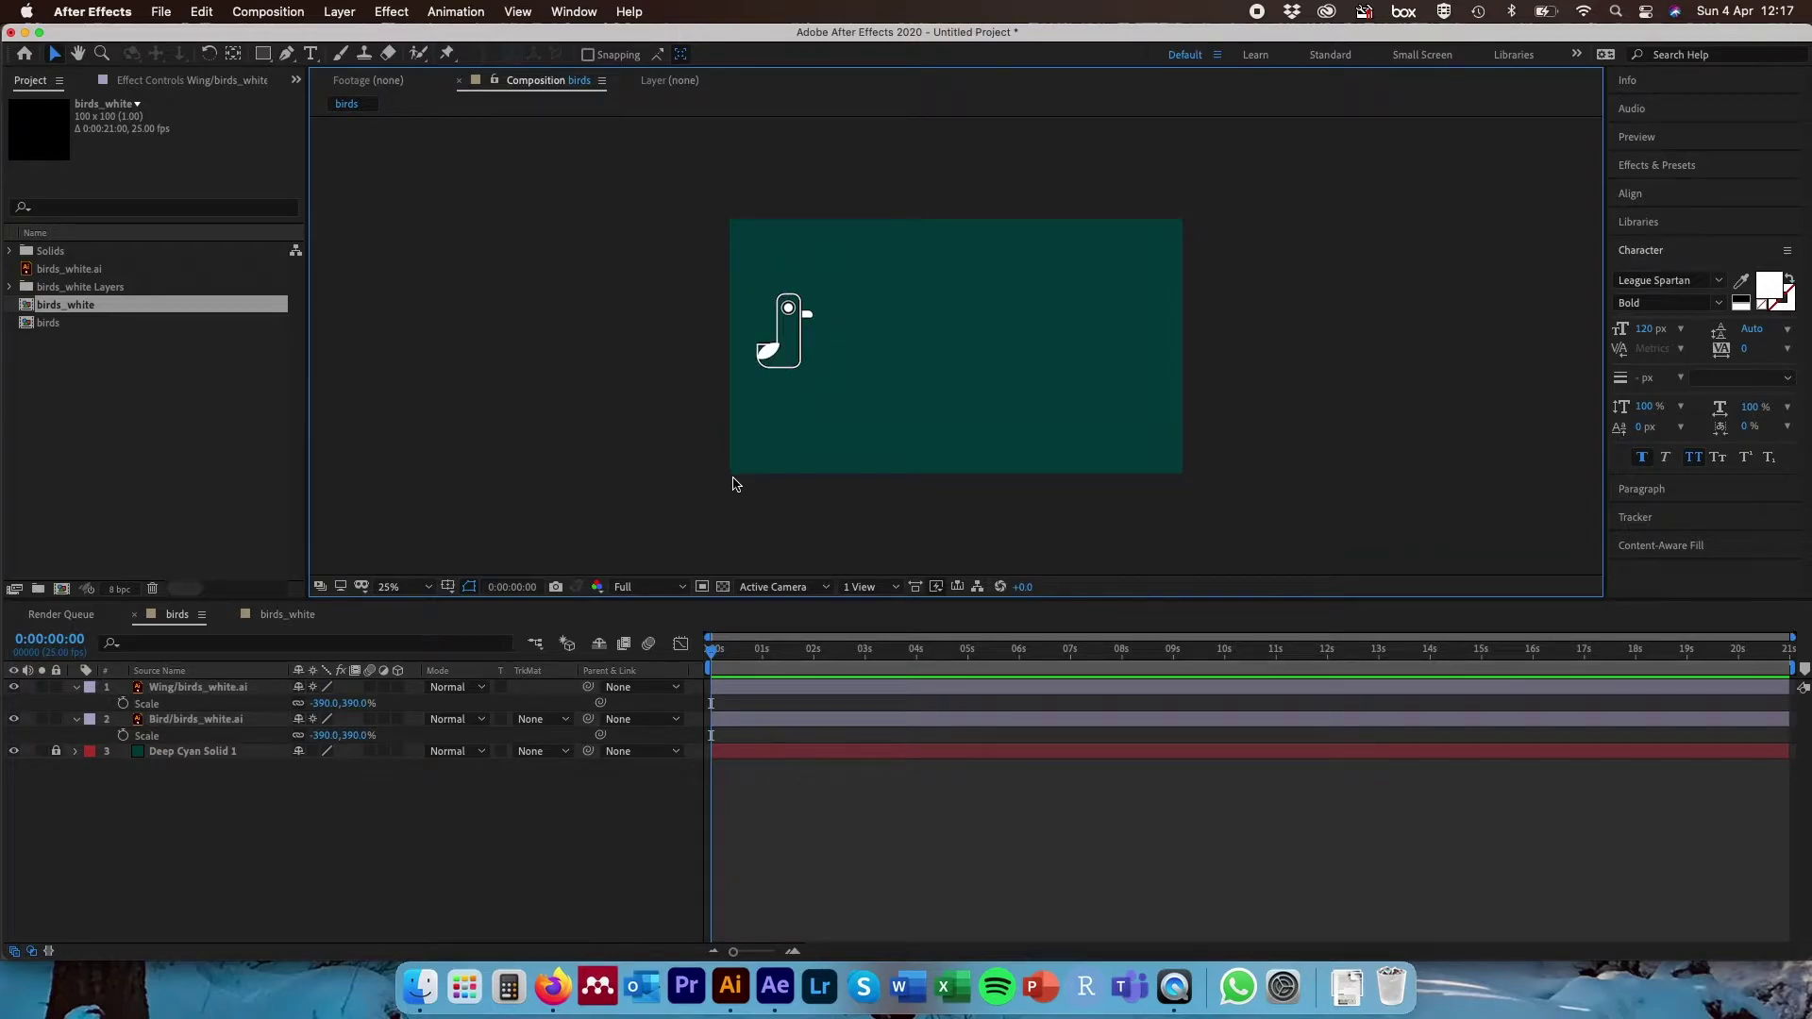
# - Move the Wing layer's anchor point from its centre to the wing's inner tip, where it meets the bird's body
pyautogui.click(204, 721)
pyautogui.click(752, 374)
pyautogui.press('.')
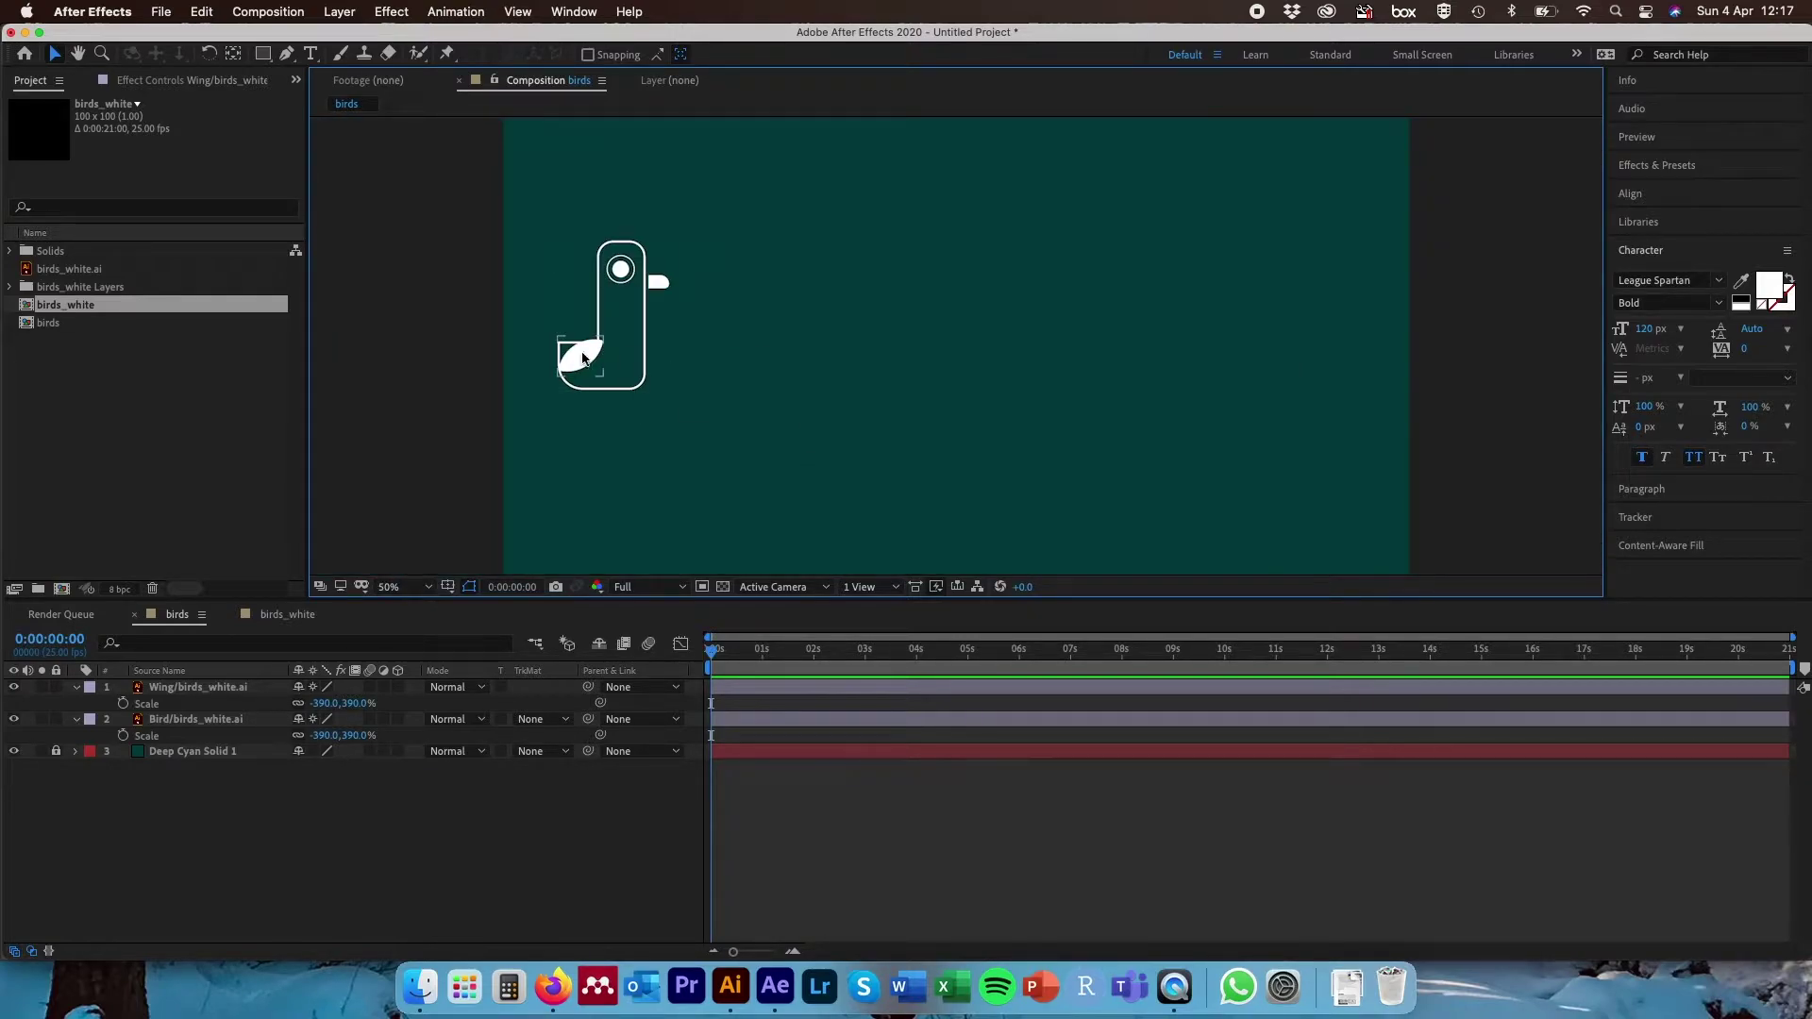
pyautogui.click(565, 359)
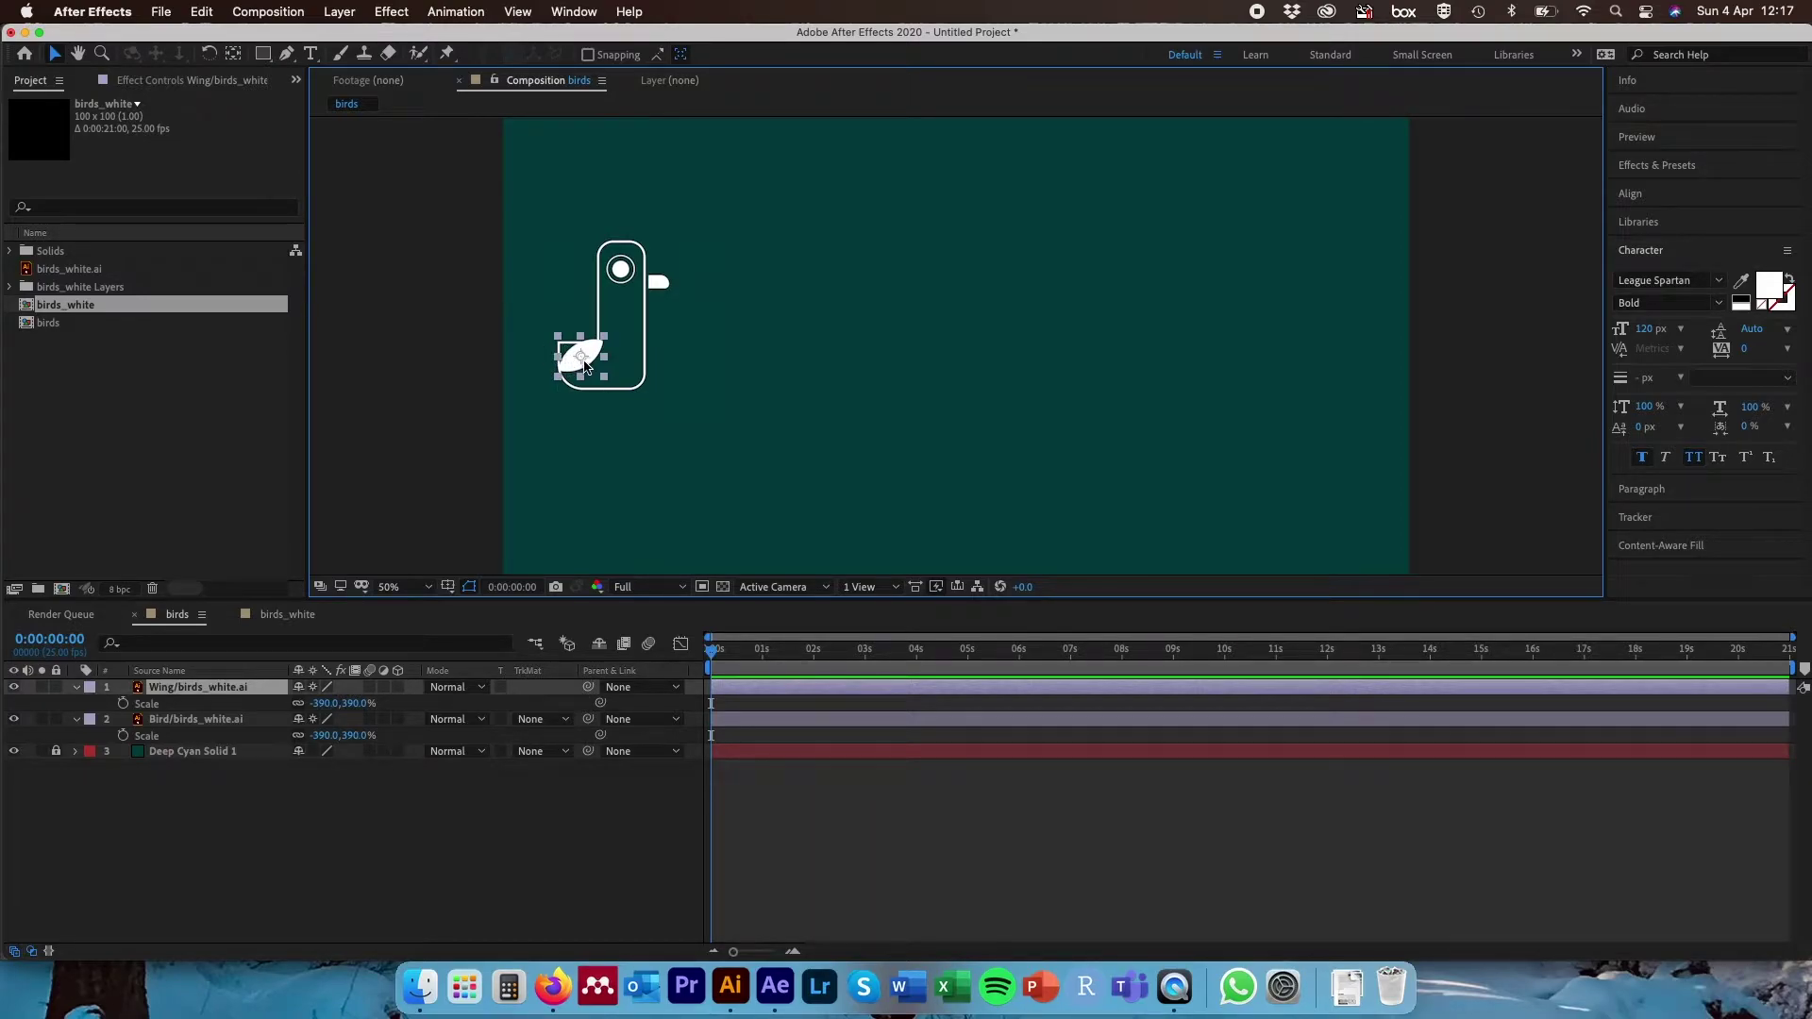
pyautogui.press('.')
pyautogui.press('h')
pyautogui.moveTo(522, 231); pyautogui.dragTo(1108, 230)
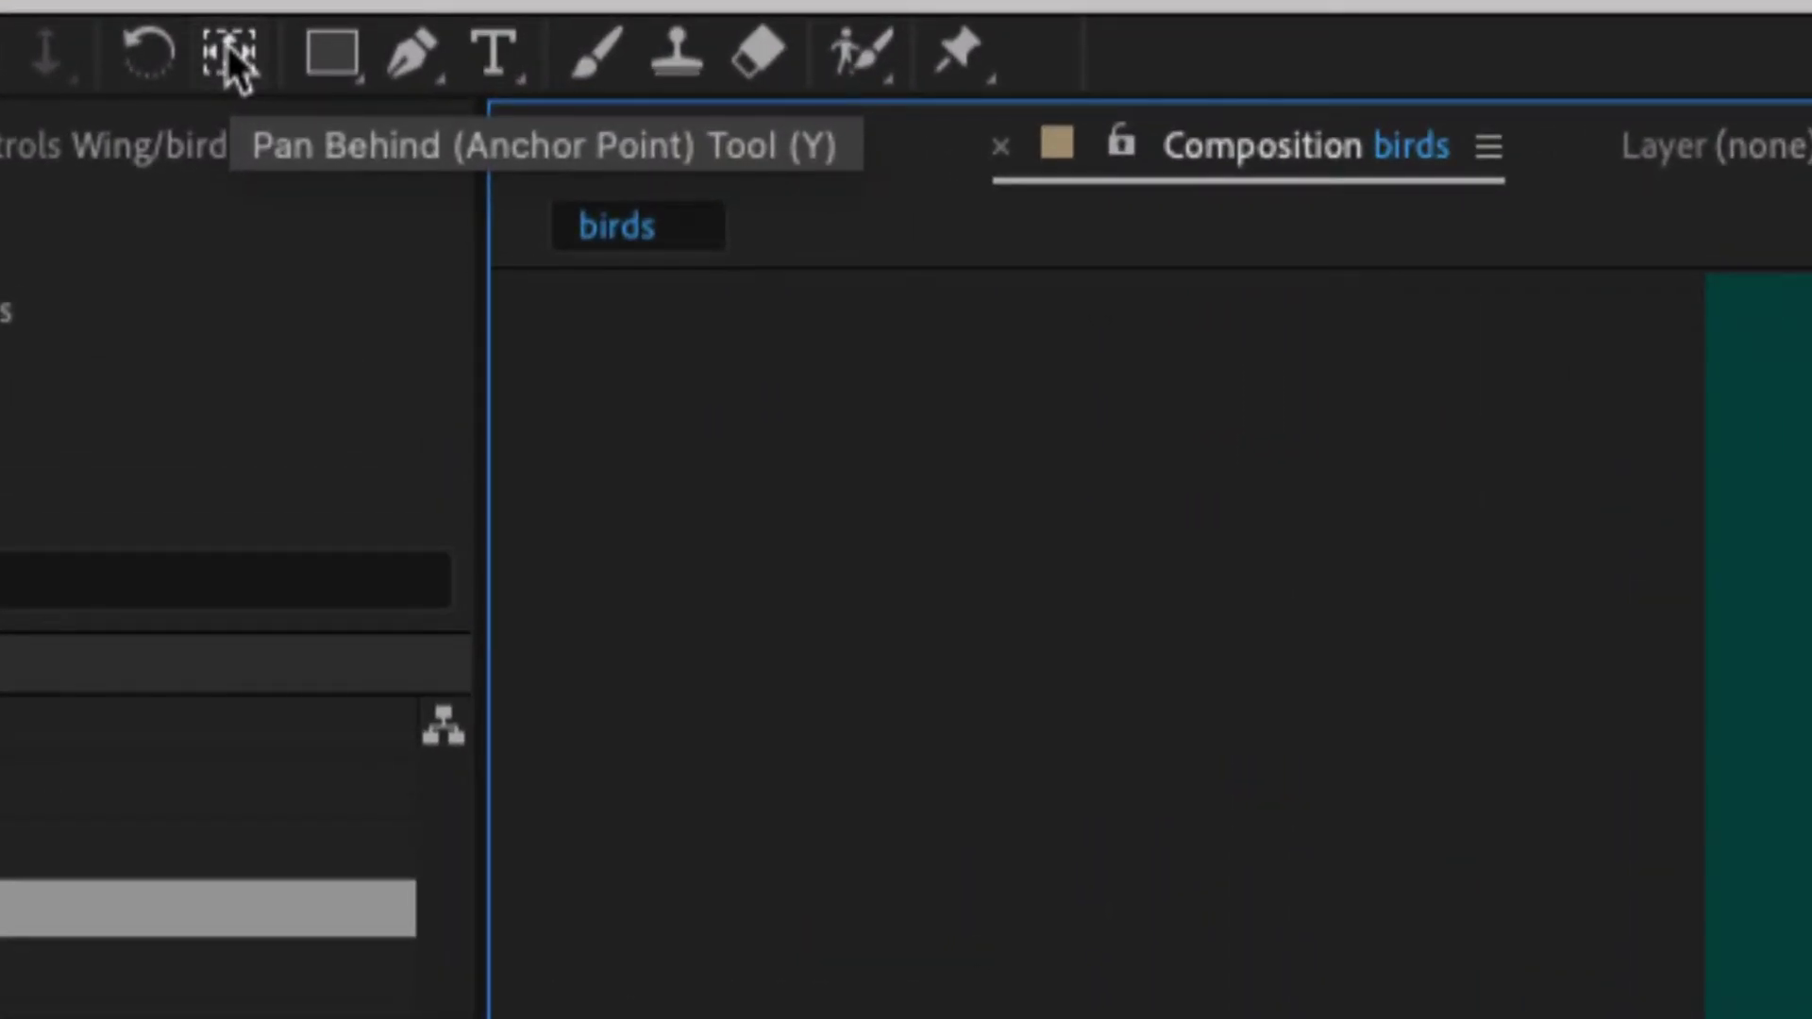
pyautogui.click(226, 45)
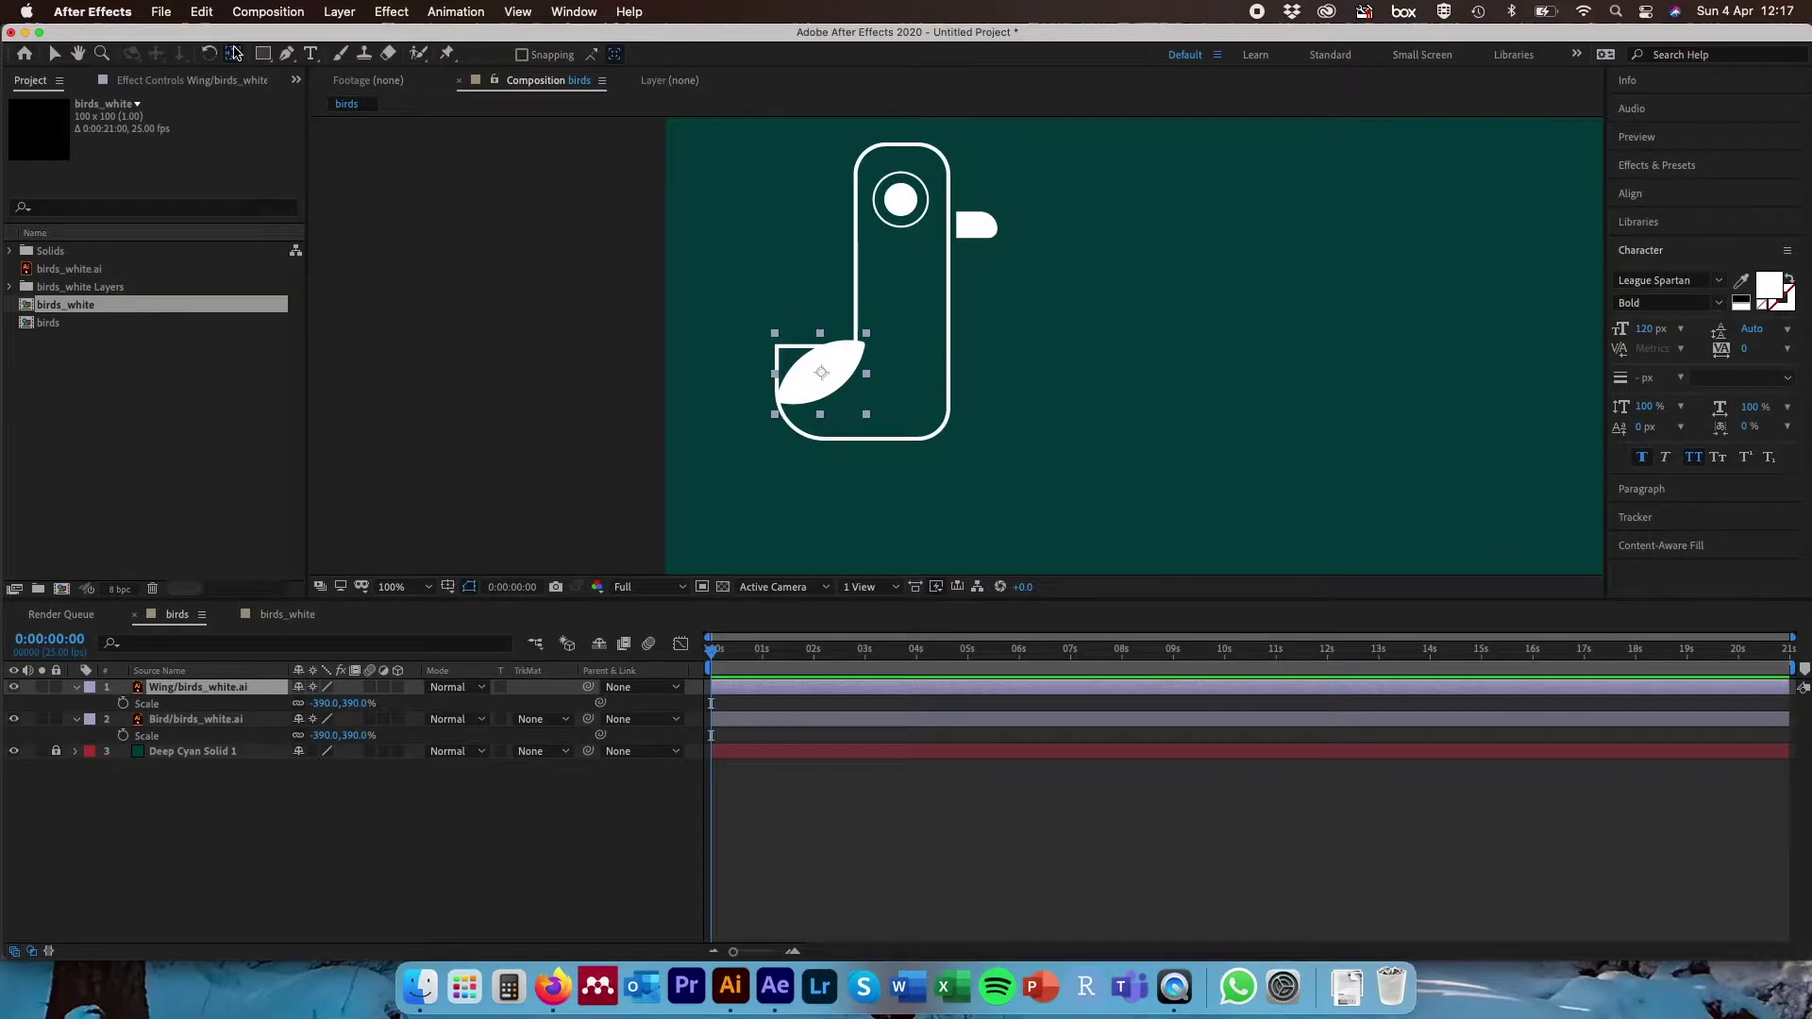
pyautogui.moveTo(826, 375); pyautogui.dragTo(866, 346)
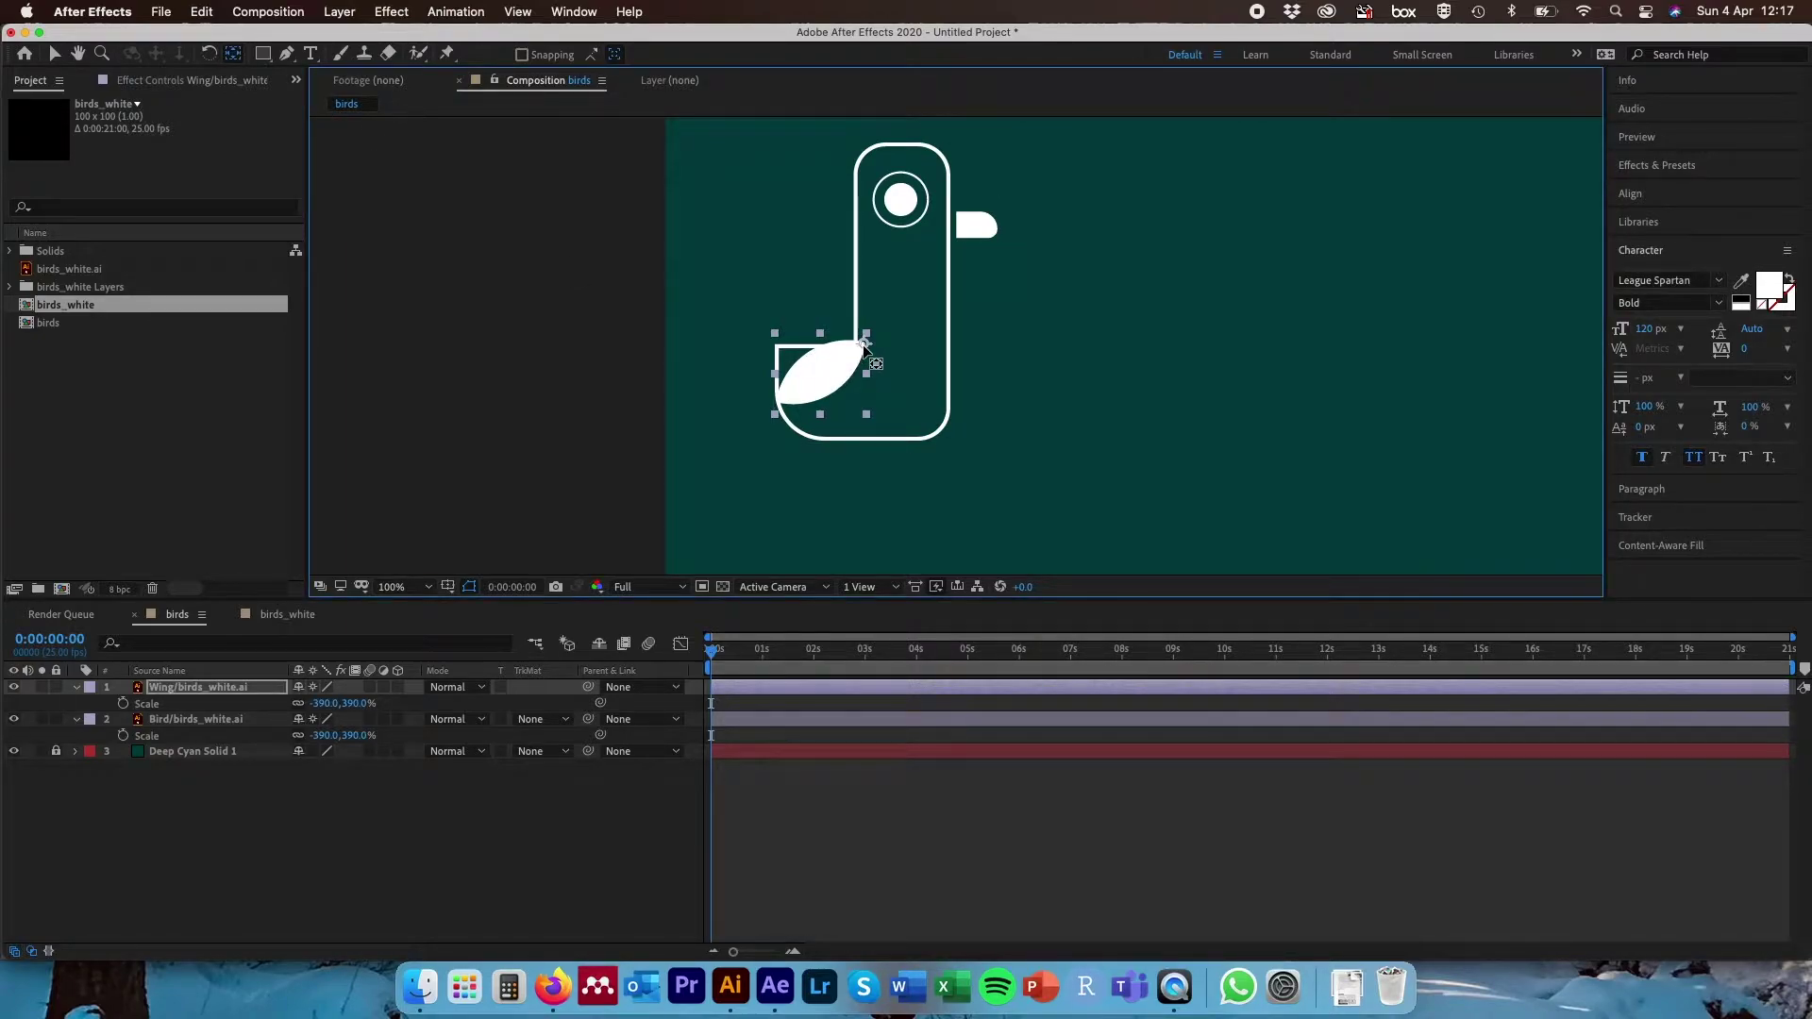
pyautogui.press('v')
pyautogui.click(534, 398)
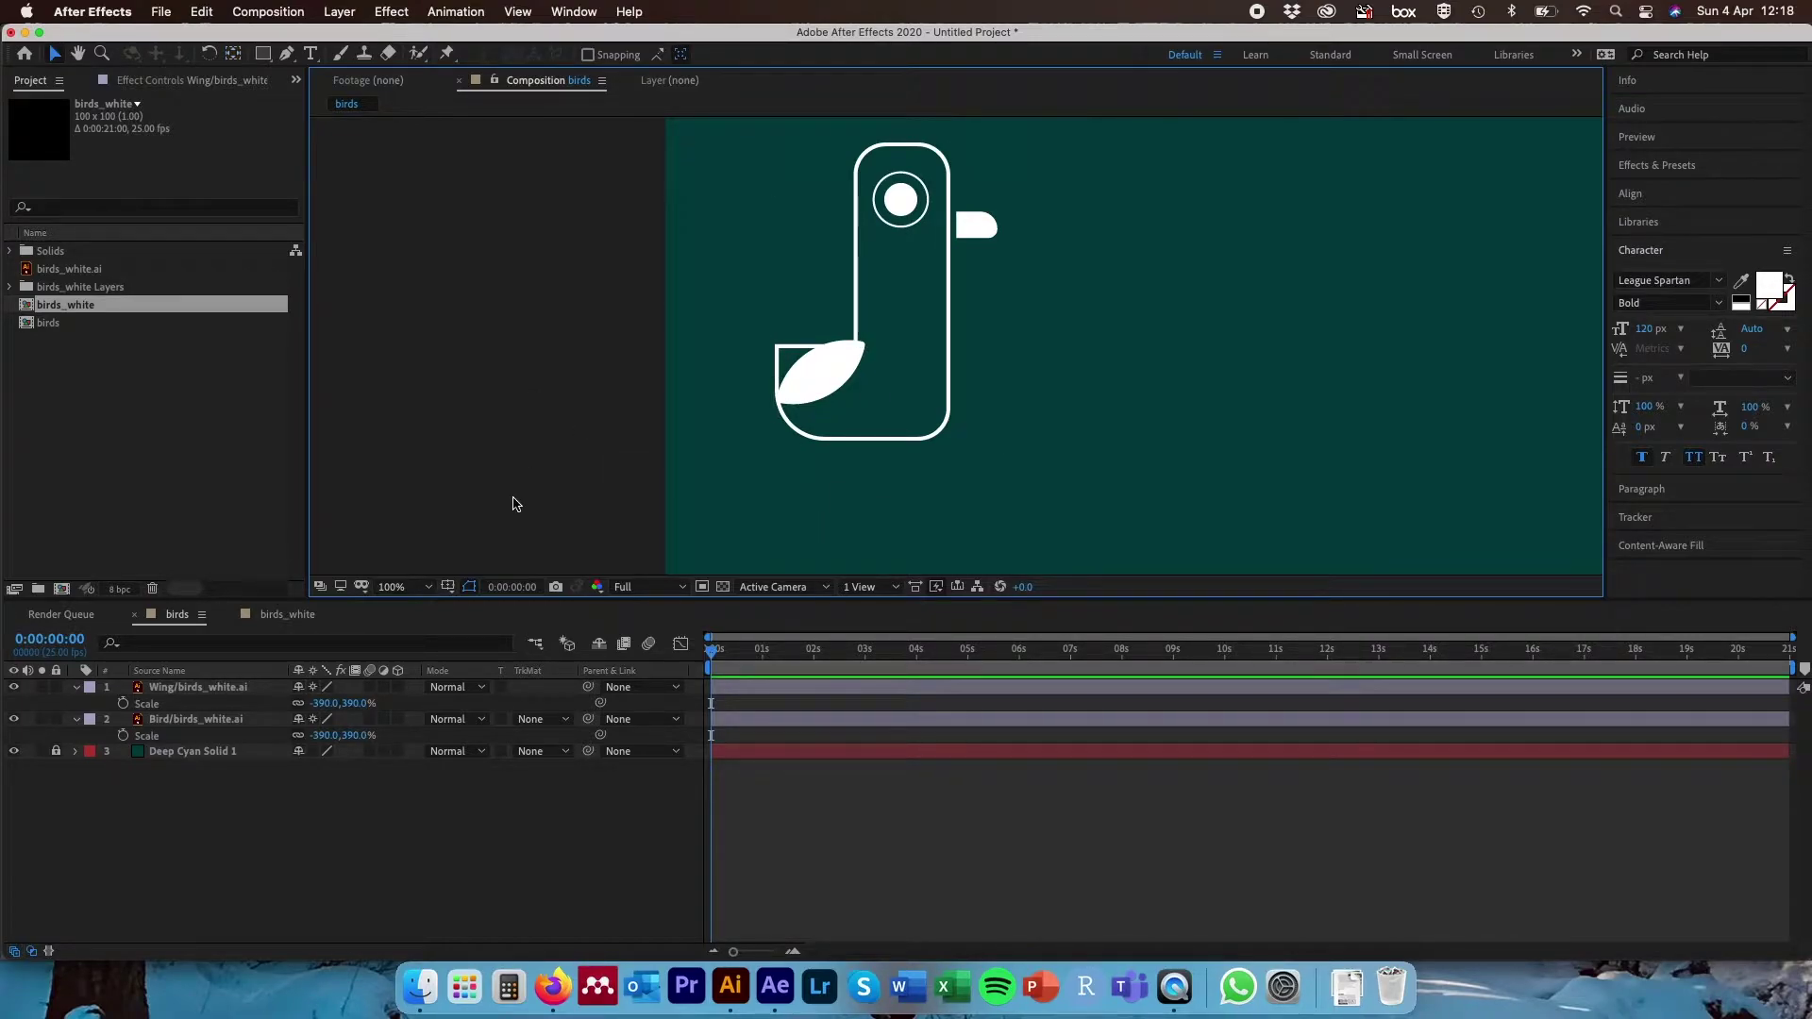
# - Show the Wing layer's Rotation property and start keyframing it at 0:00:00:00
pyautogui.click(216, 690)
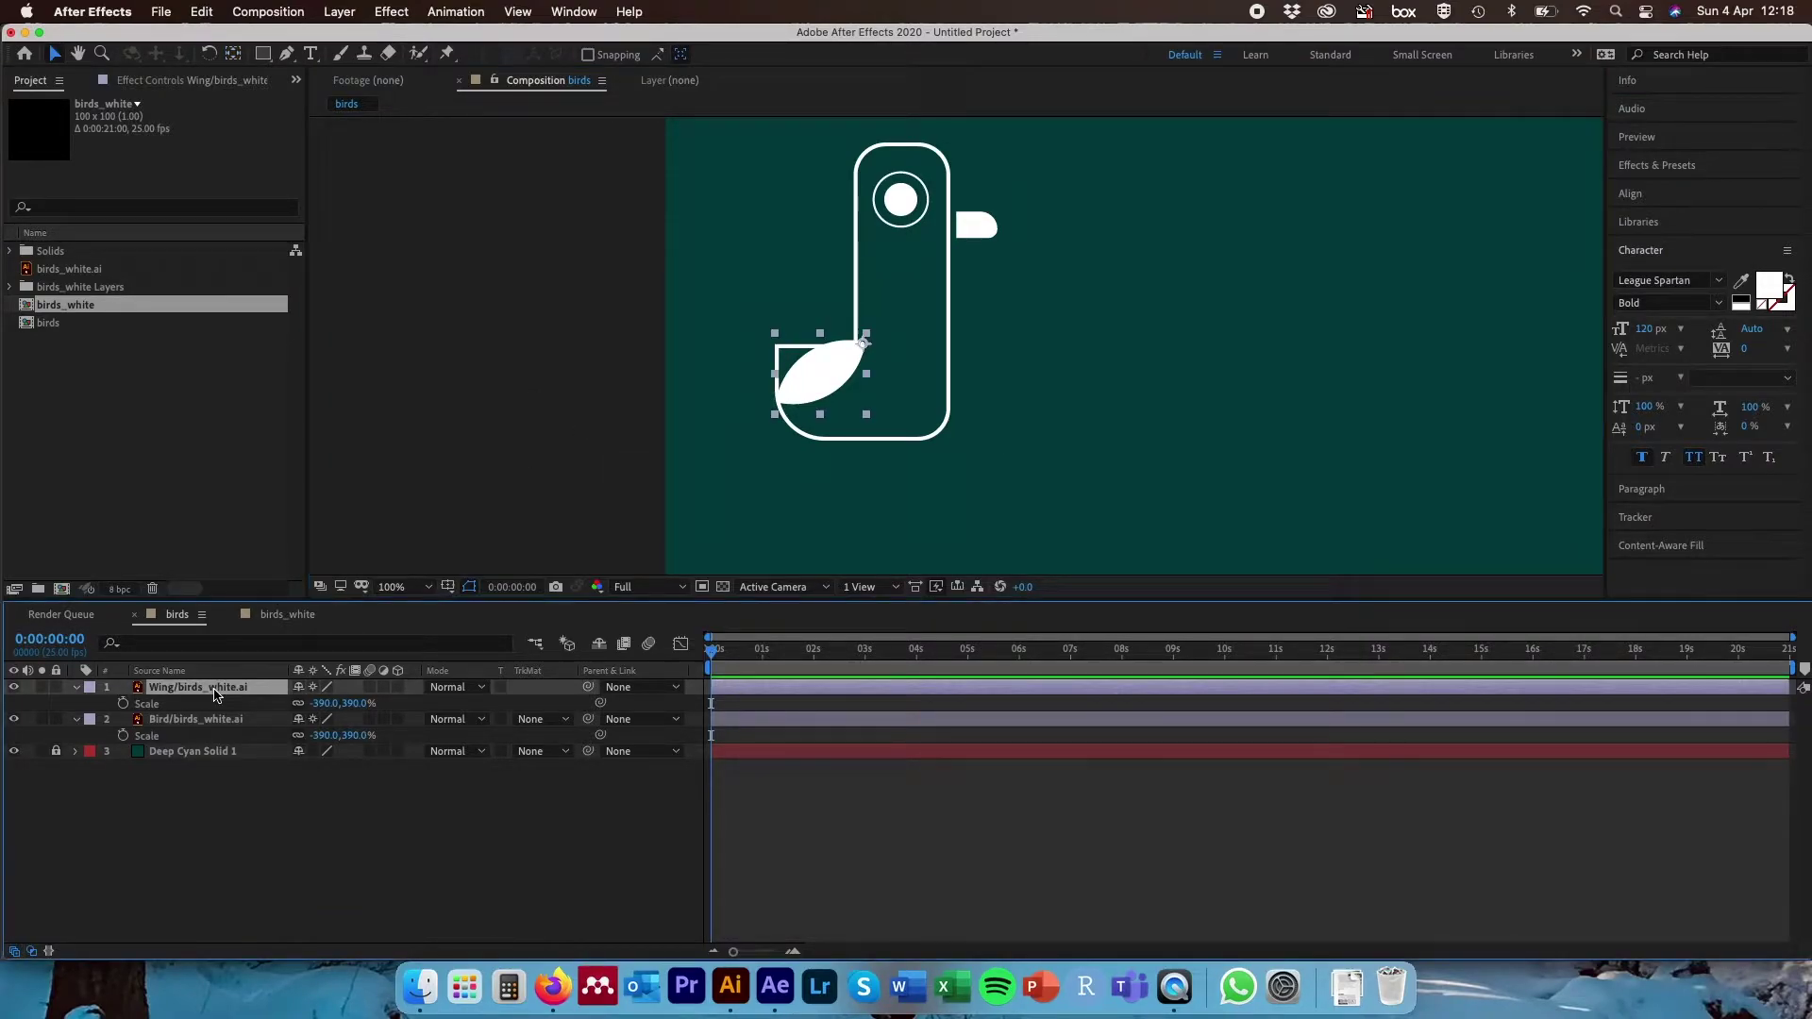
pyautogui.press('r')
pyautogui.click(124, 704)
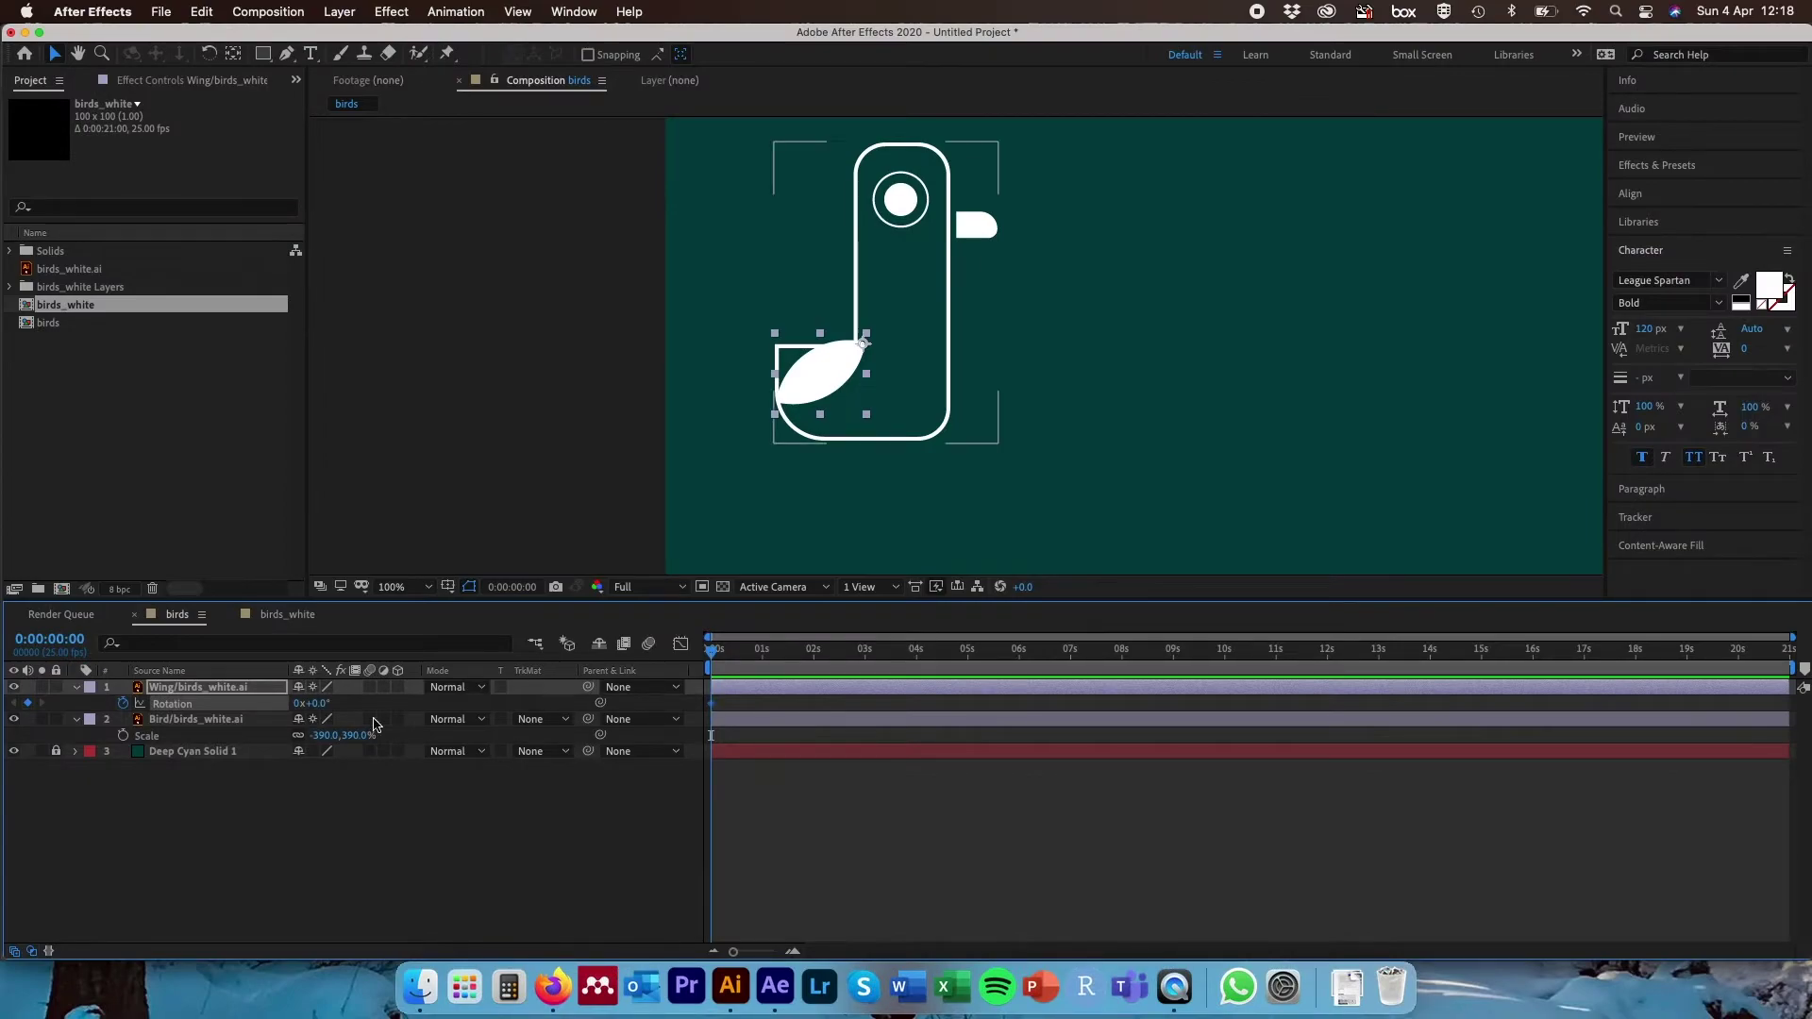
# - Add a Rotation keyframe of 50° to the Wing layer at 0:00:00:05
pyautogui.click(44, 638)
pyautogui.write('5')
pyautogui.press('Return')
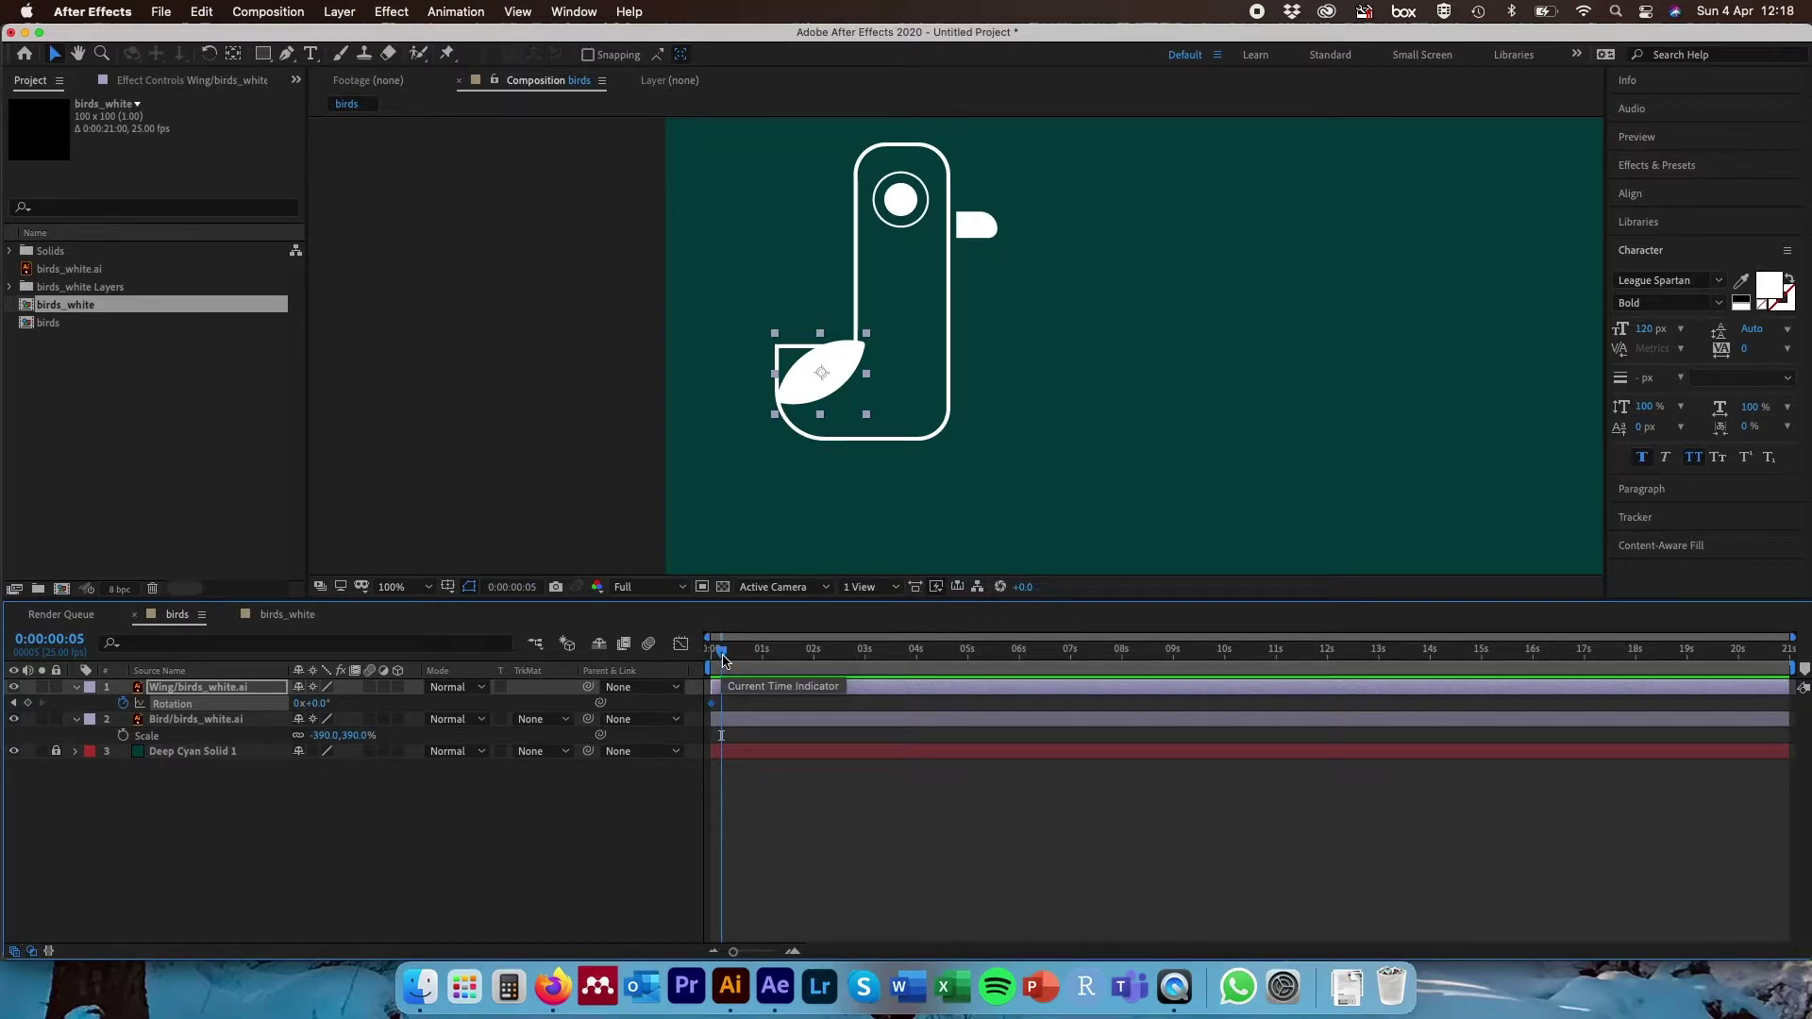
pyautogui.press('y')
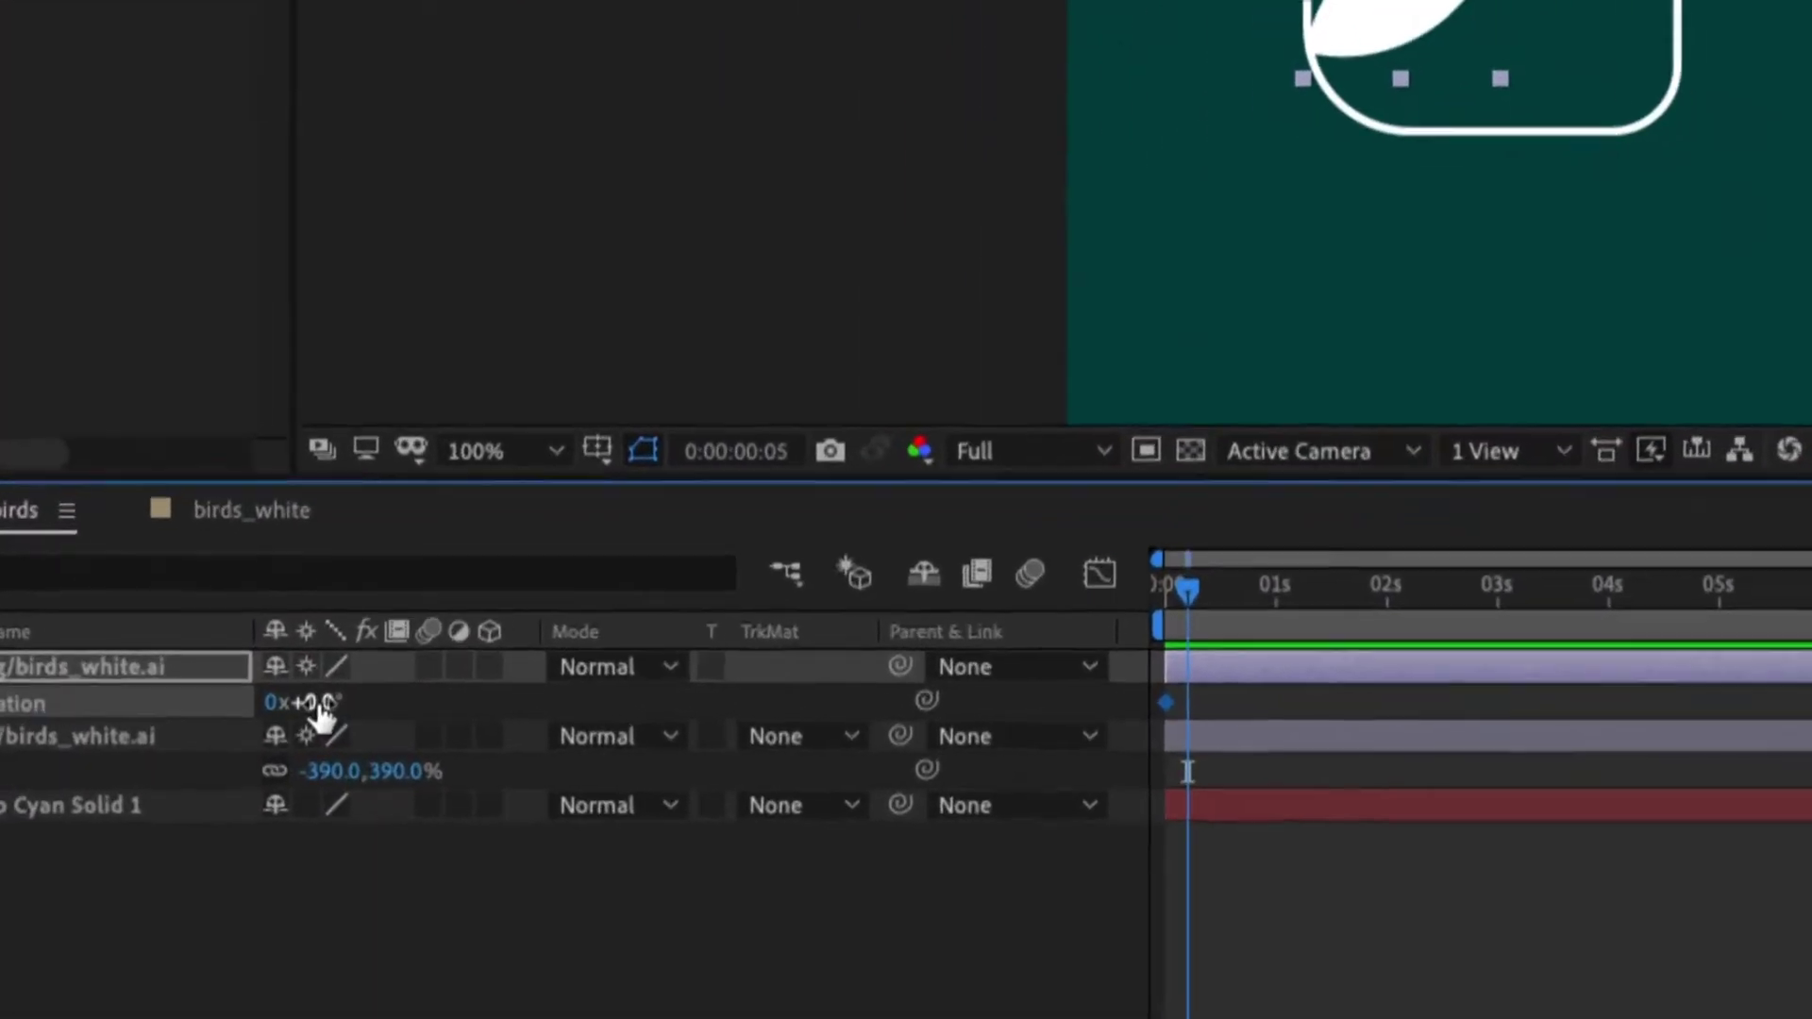
pyautogui.click(317, 704)
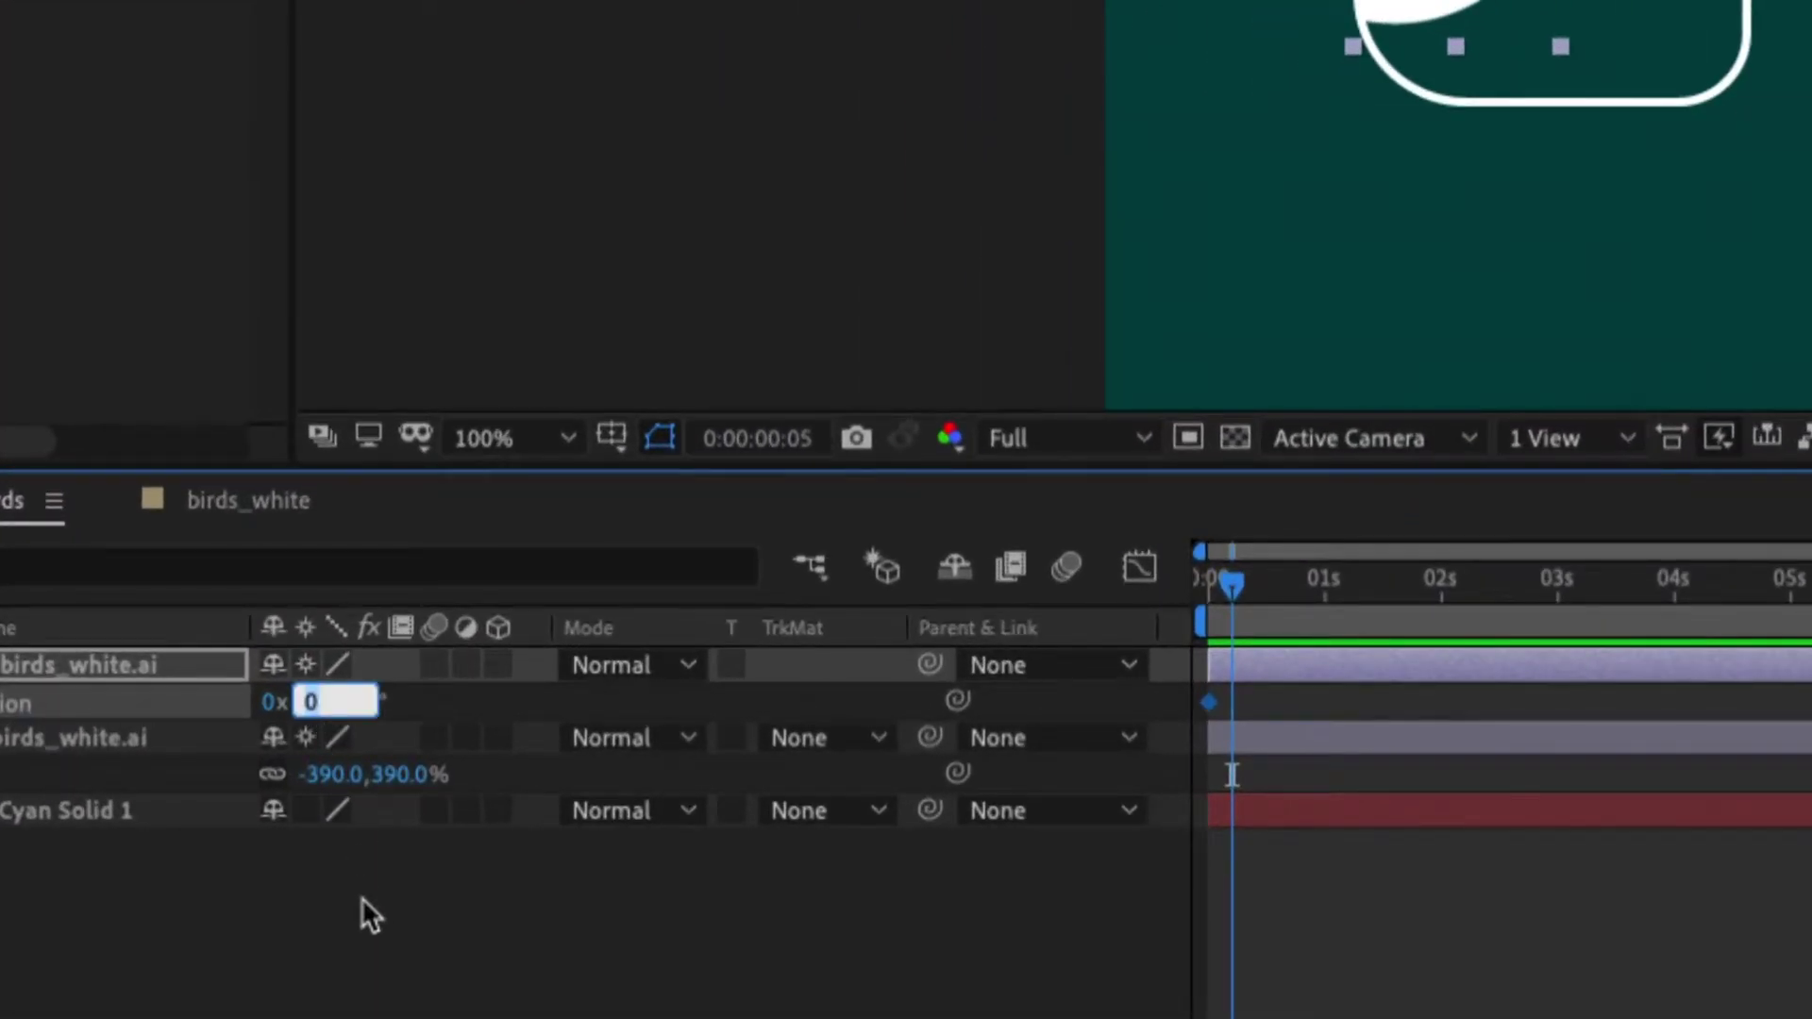
pyautogui.write('50')
pyautogui.press('Return')
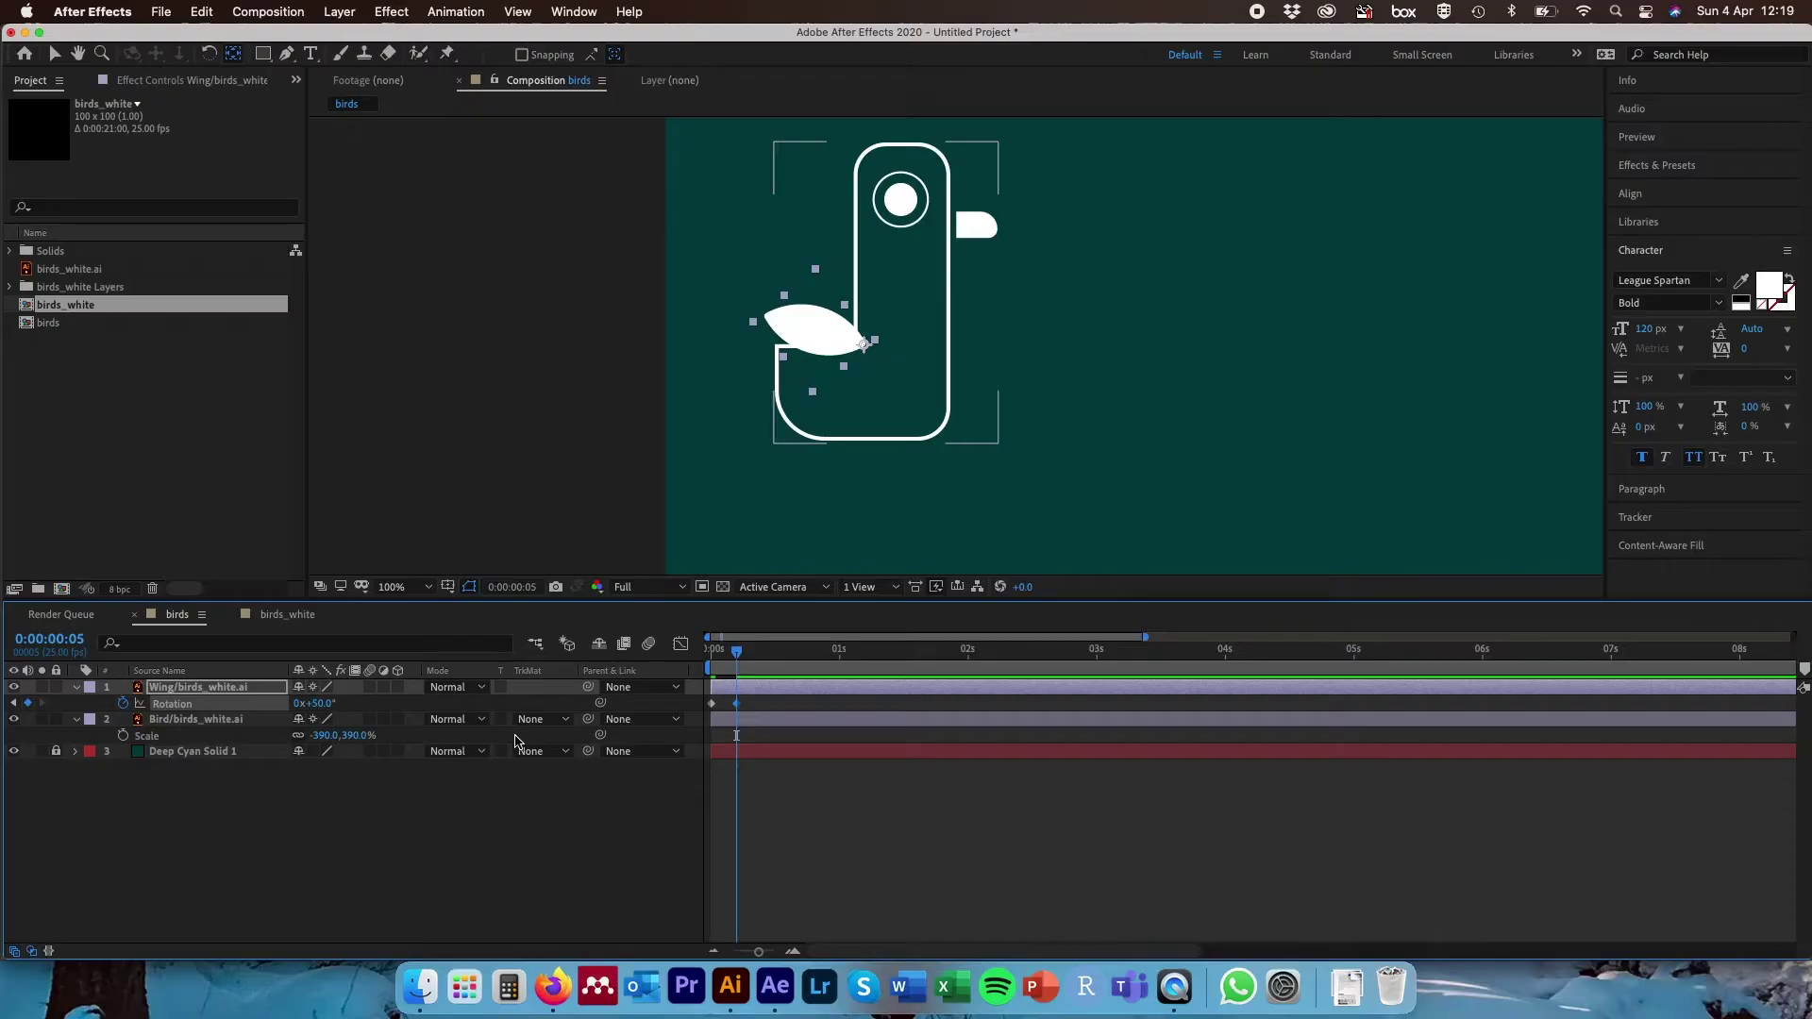
# - Go five frames further, to 0:00:00:10, and set the wing's Rotation to 0°
pyautogui.moveTo(739, 657)
pyautogui.mouseDown()
pyautogui.moveTo(702, 658)
pyautogui.moveTo(738, 657)
pyautogui.mouseUp()
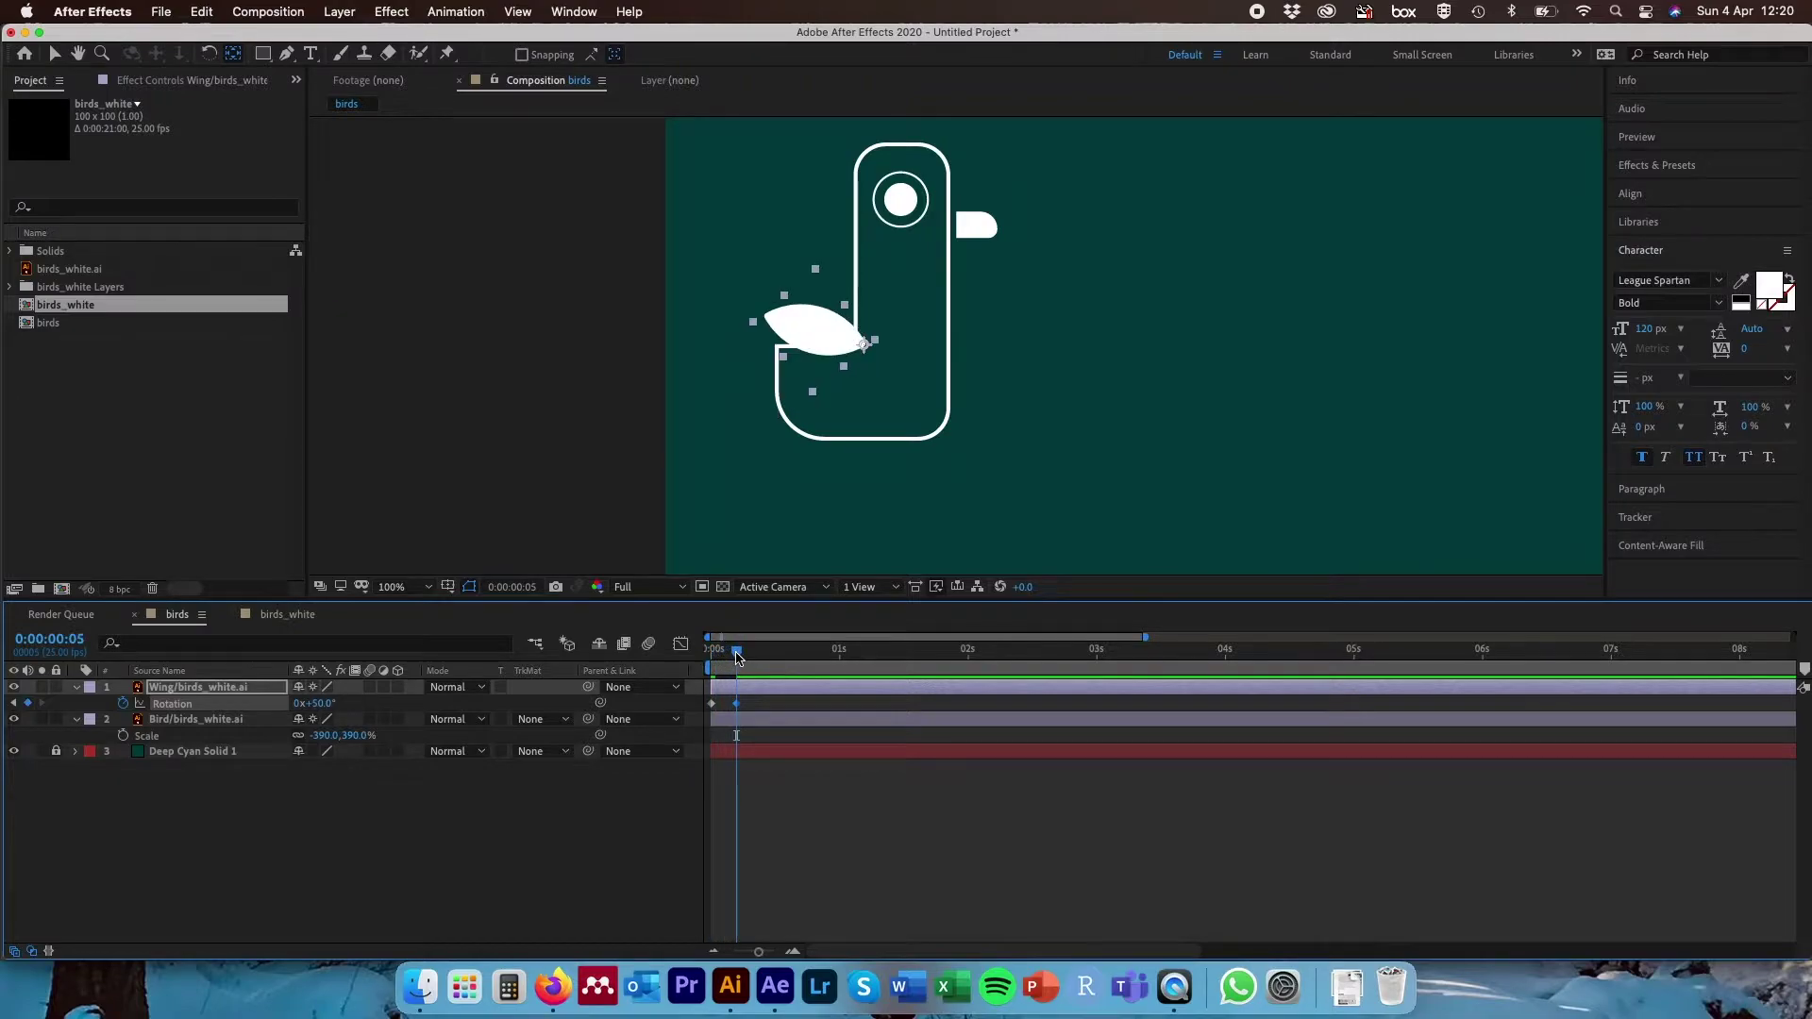
pyautogui.moveTo(737, 657); pyautogui.dragTo(739, 656)
pyautogui.click(64, 640)
pyautogui.press('BackSpace')
pyautogui.write('+5')
pyautogui.press('Return')
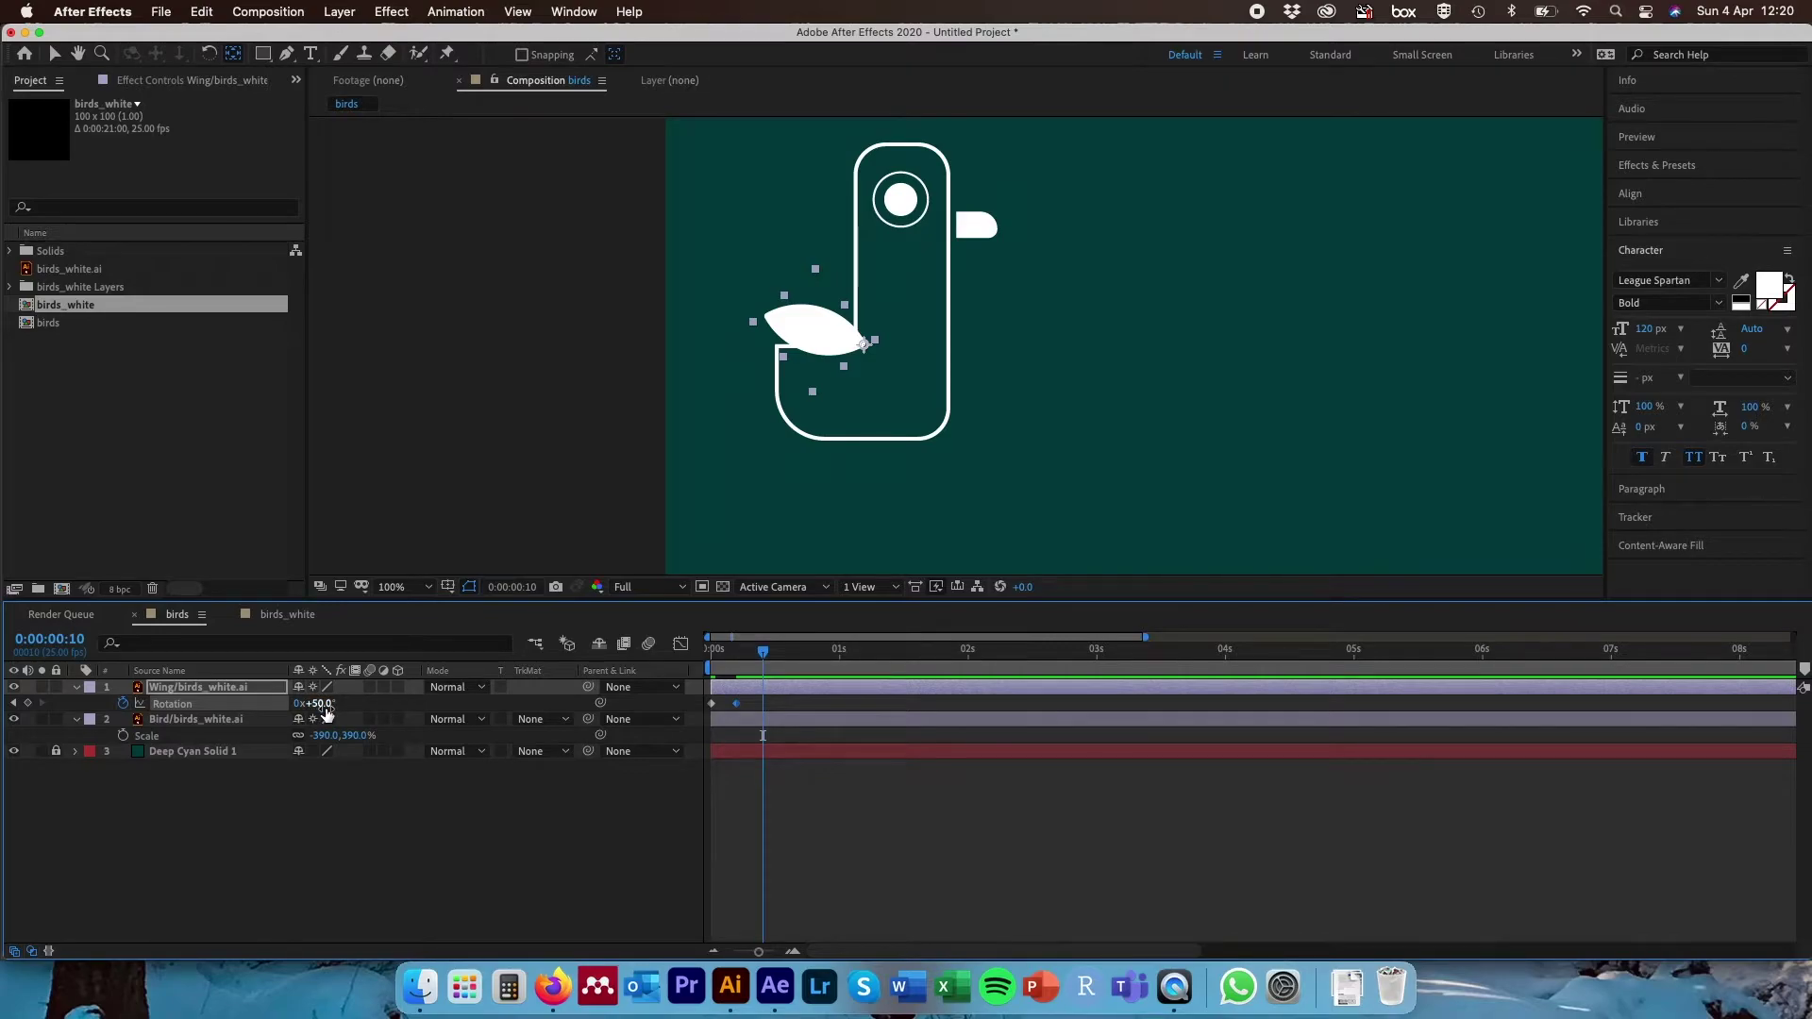
pyautogui.click(323, 706)
pyautogui.write('0')
pyautogui.press('Return')
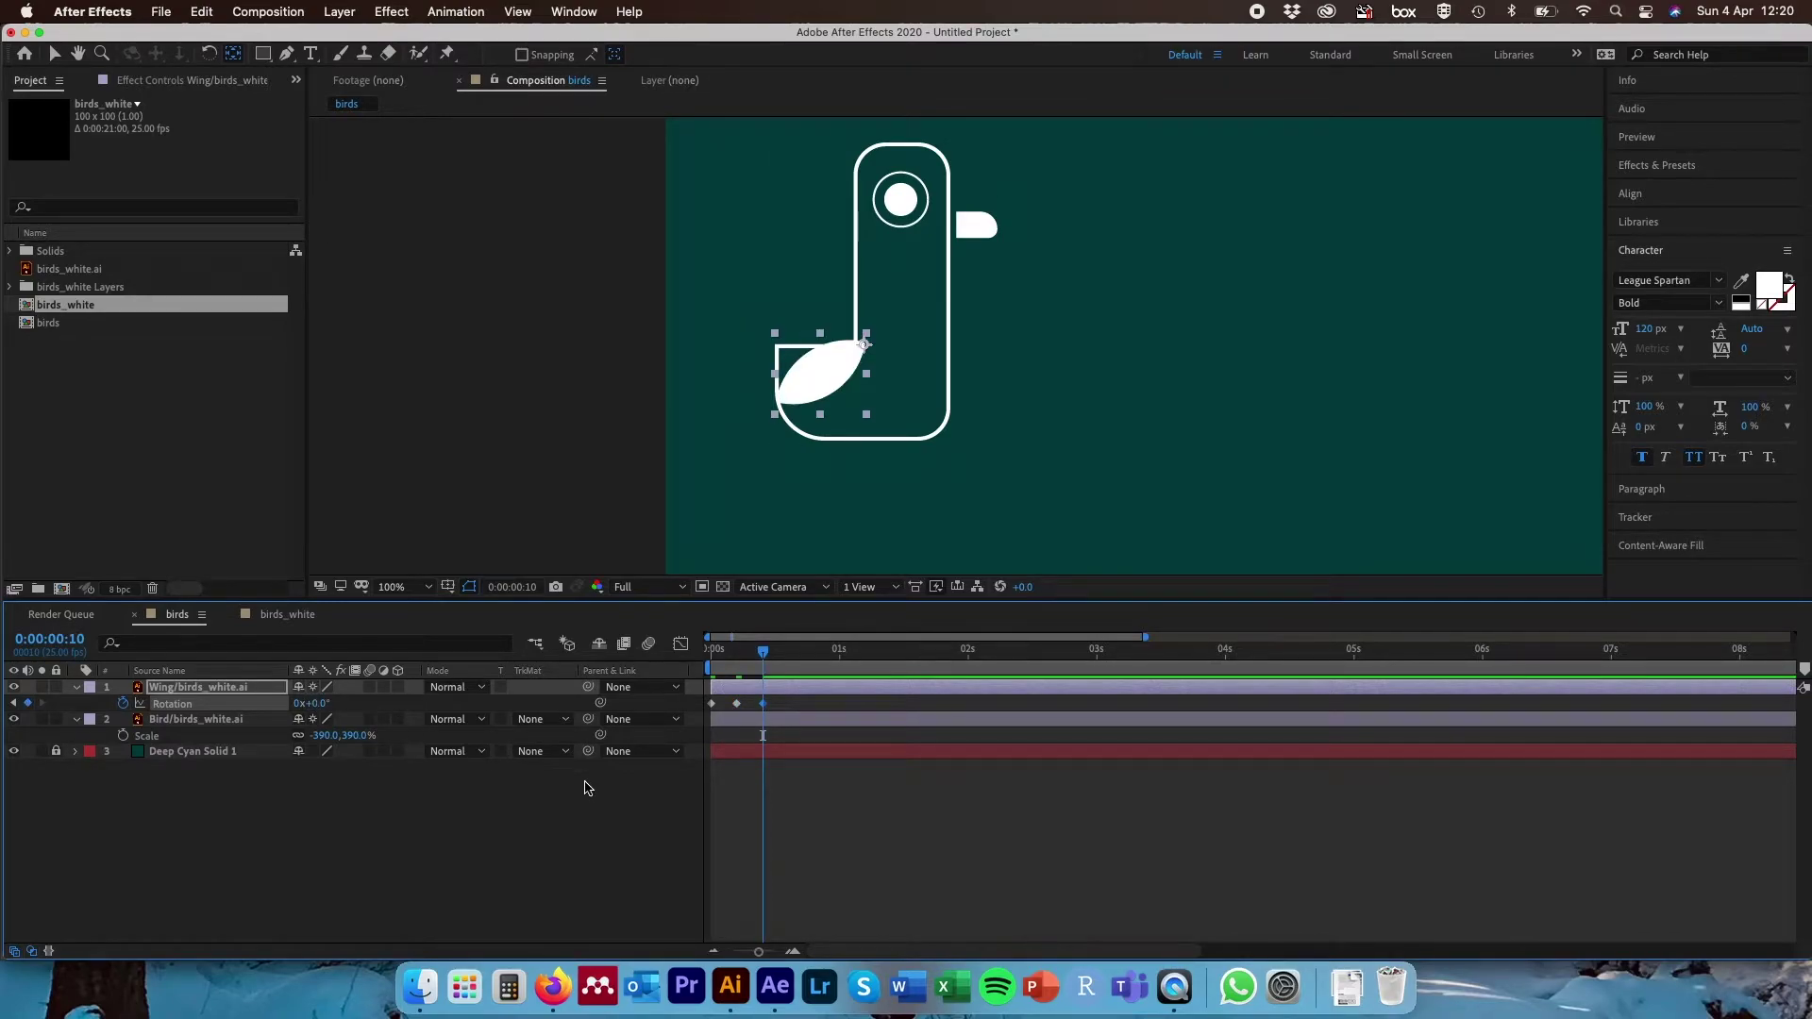
# - Advance another five frames to 0:00:00:15 and key the wing's Rotation at 50°
pyautogui.click(69, 638)
pyautogui.write('+5')
pyautogui.press('Return')
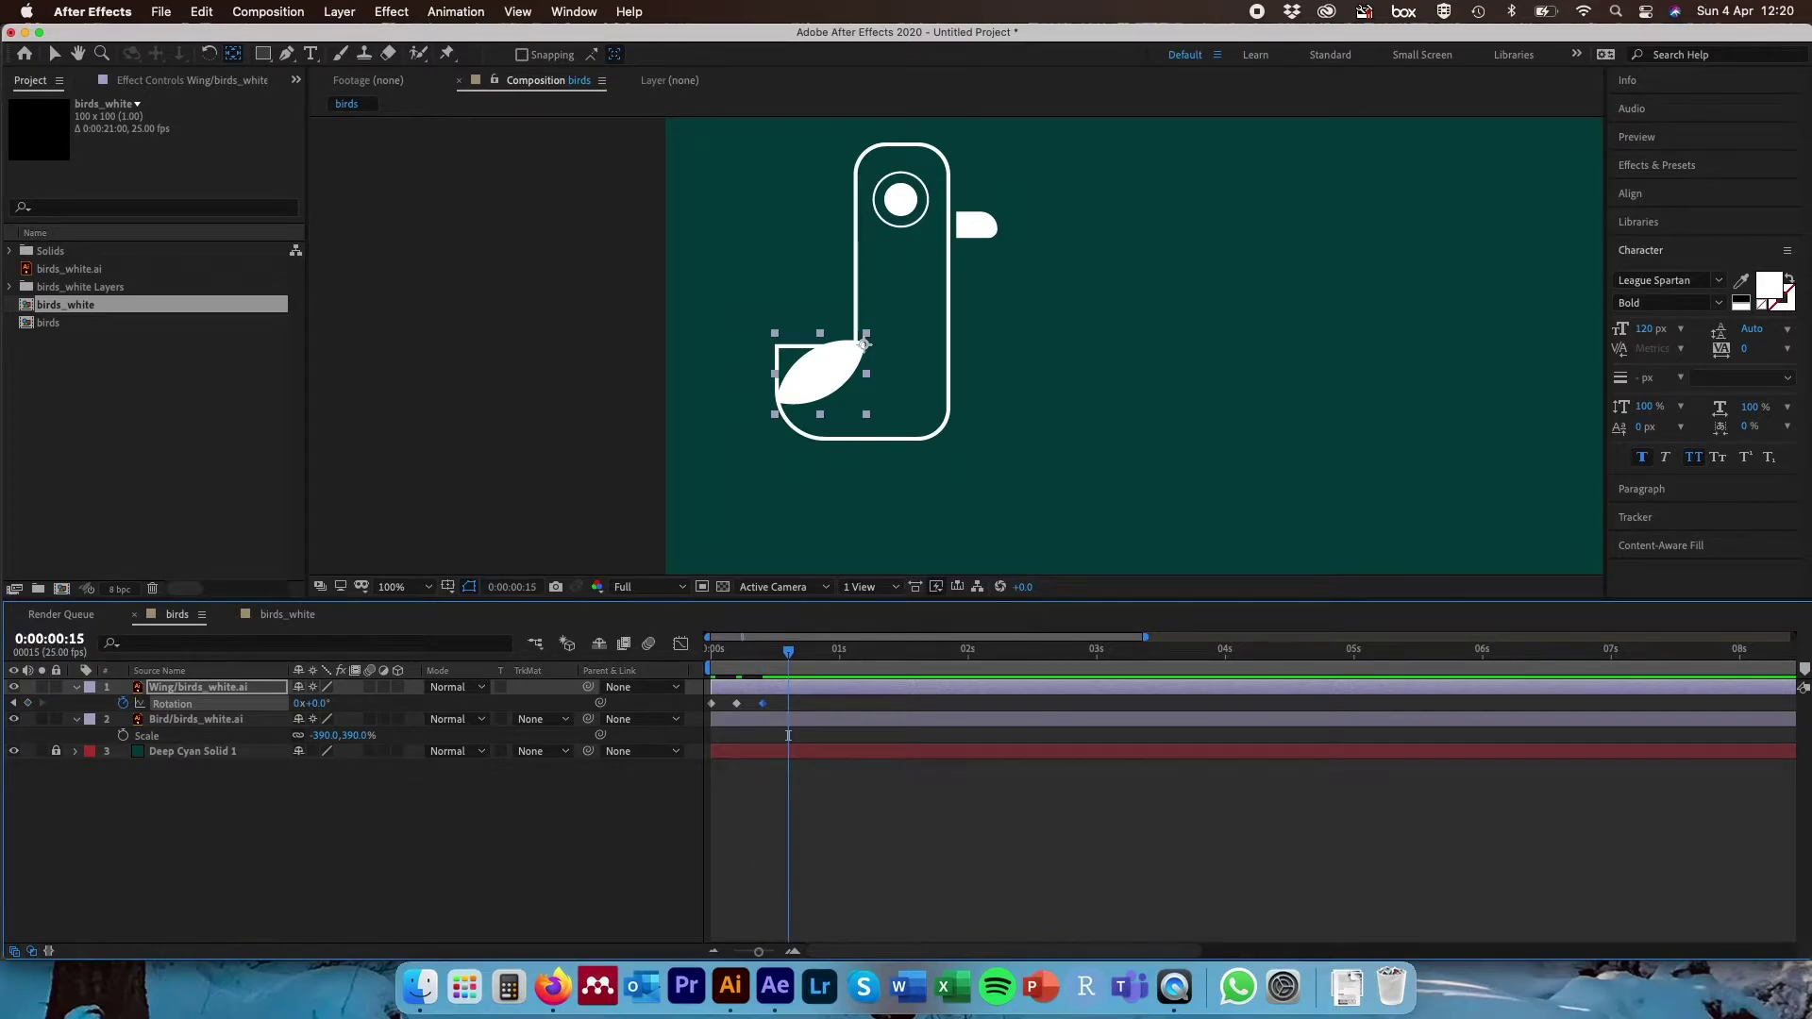
pyautogui.click(319, 703)
pyautogui.write('5')
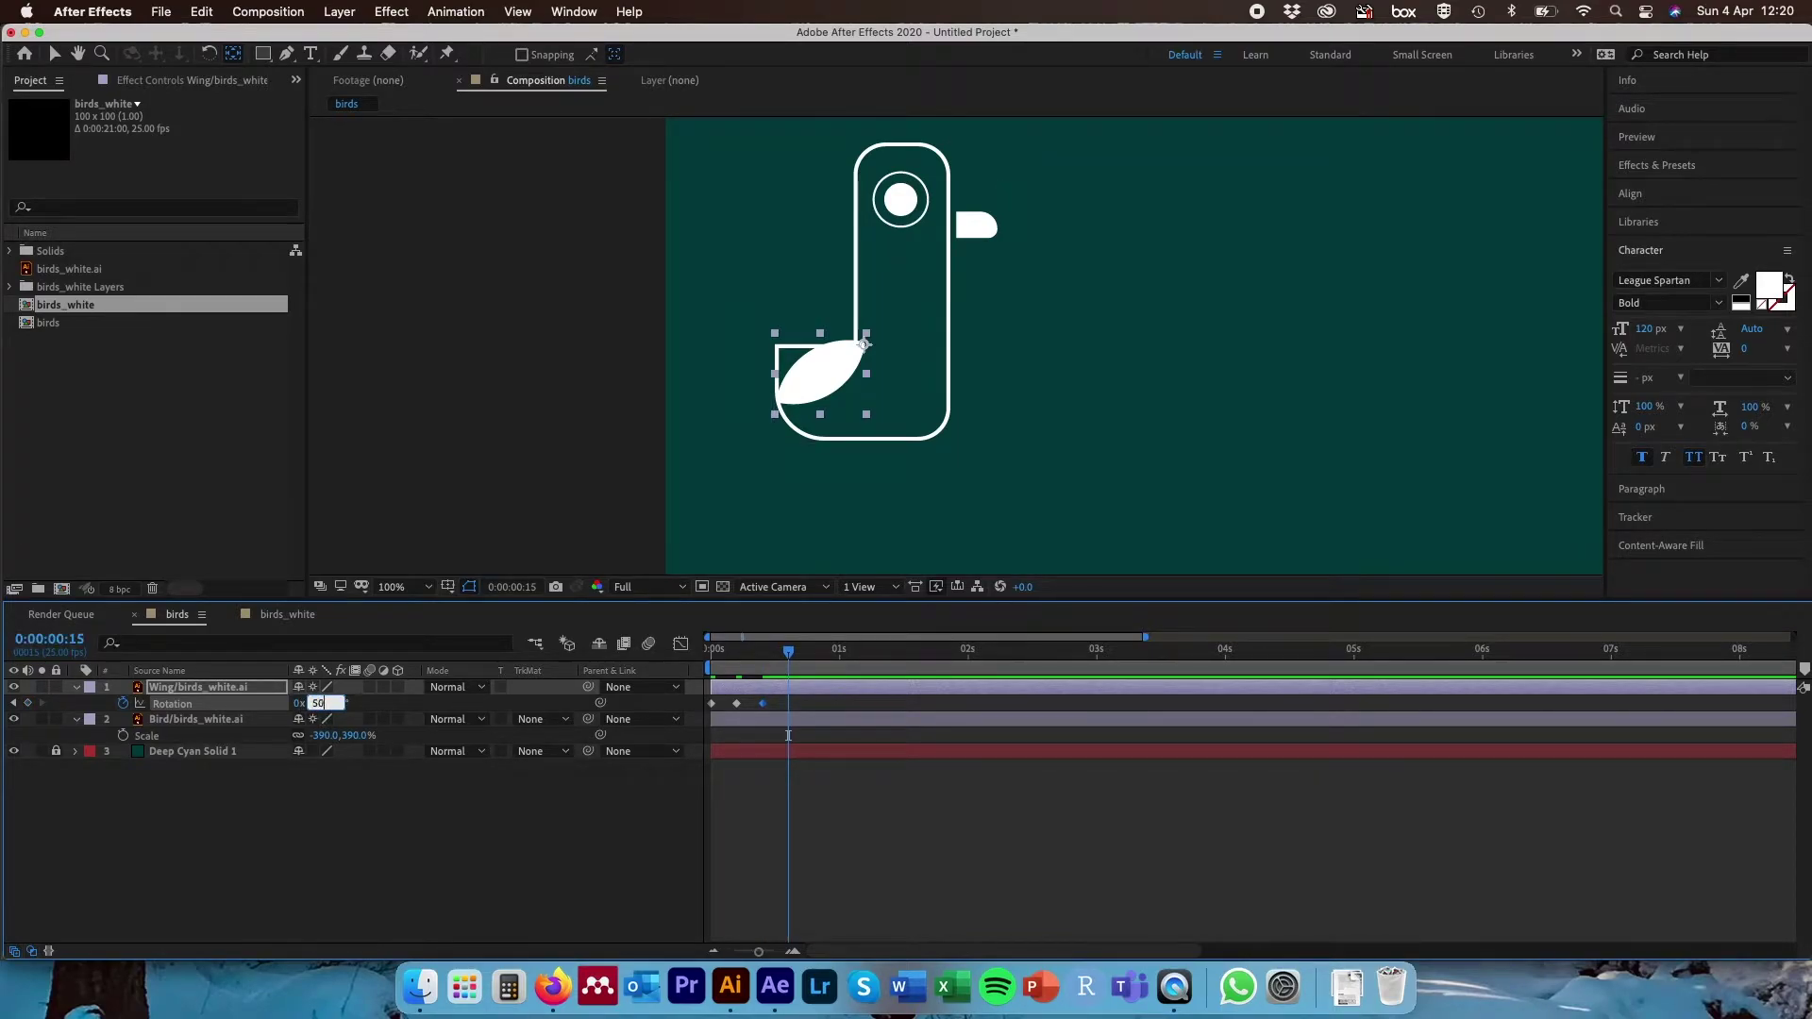
pyautogui.write('0')
pyautogui.press('Return')
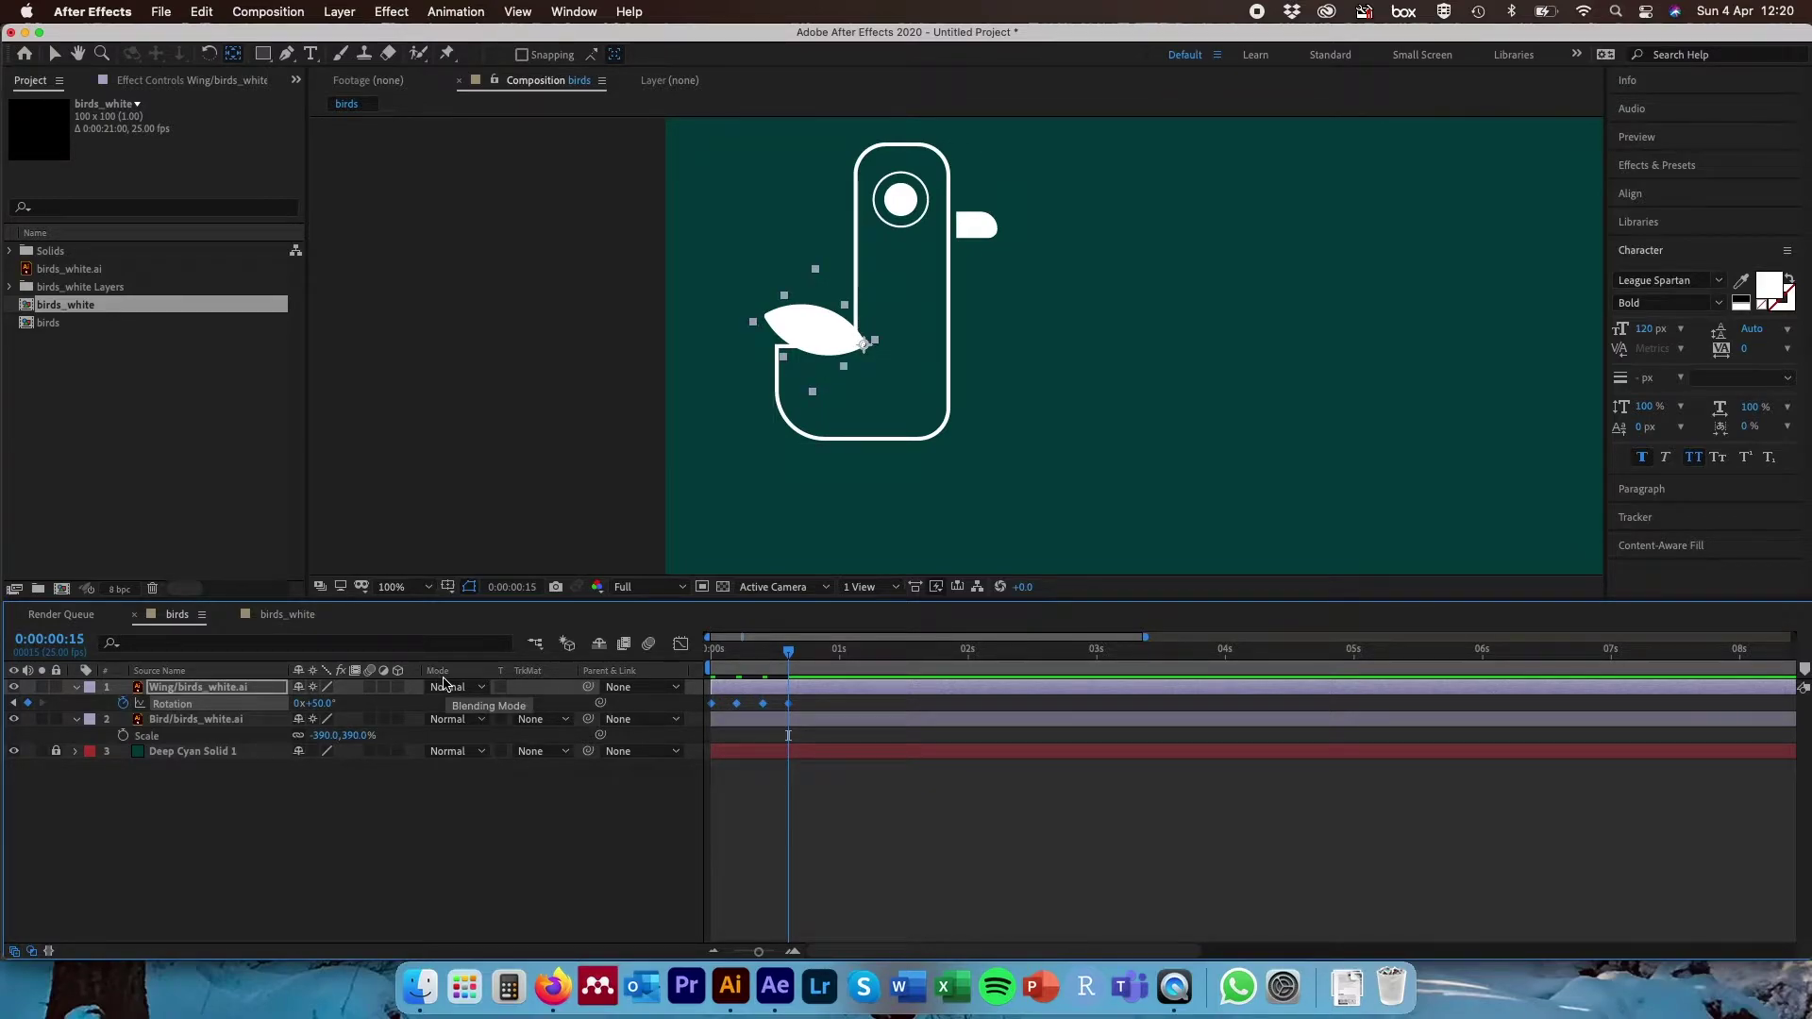
# - Paste a copy of the first four wing Rotation keyframes at 0:00:00:20
pyautogui.click(49, 639)
pyautogui.write('+5')
pyautogui.press('Return')
pyautogui.press('cmd+v')
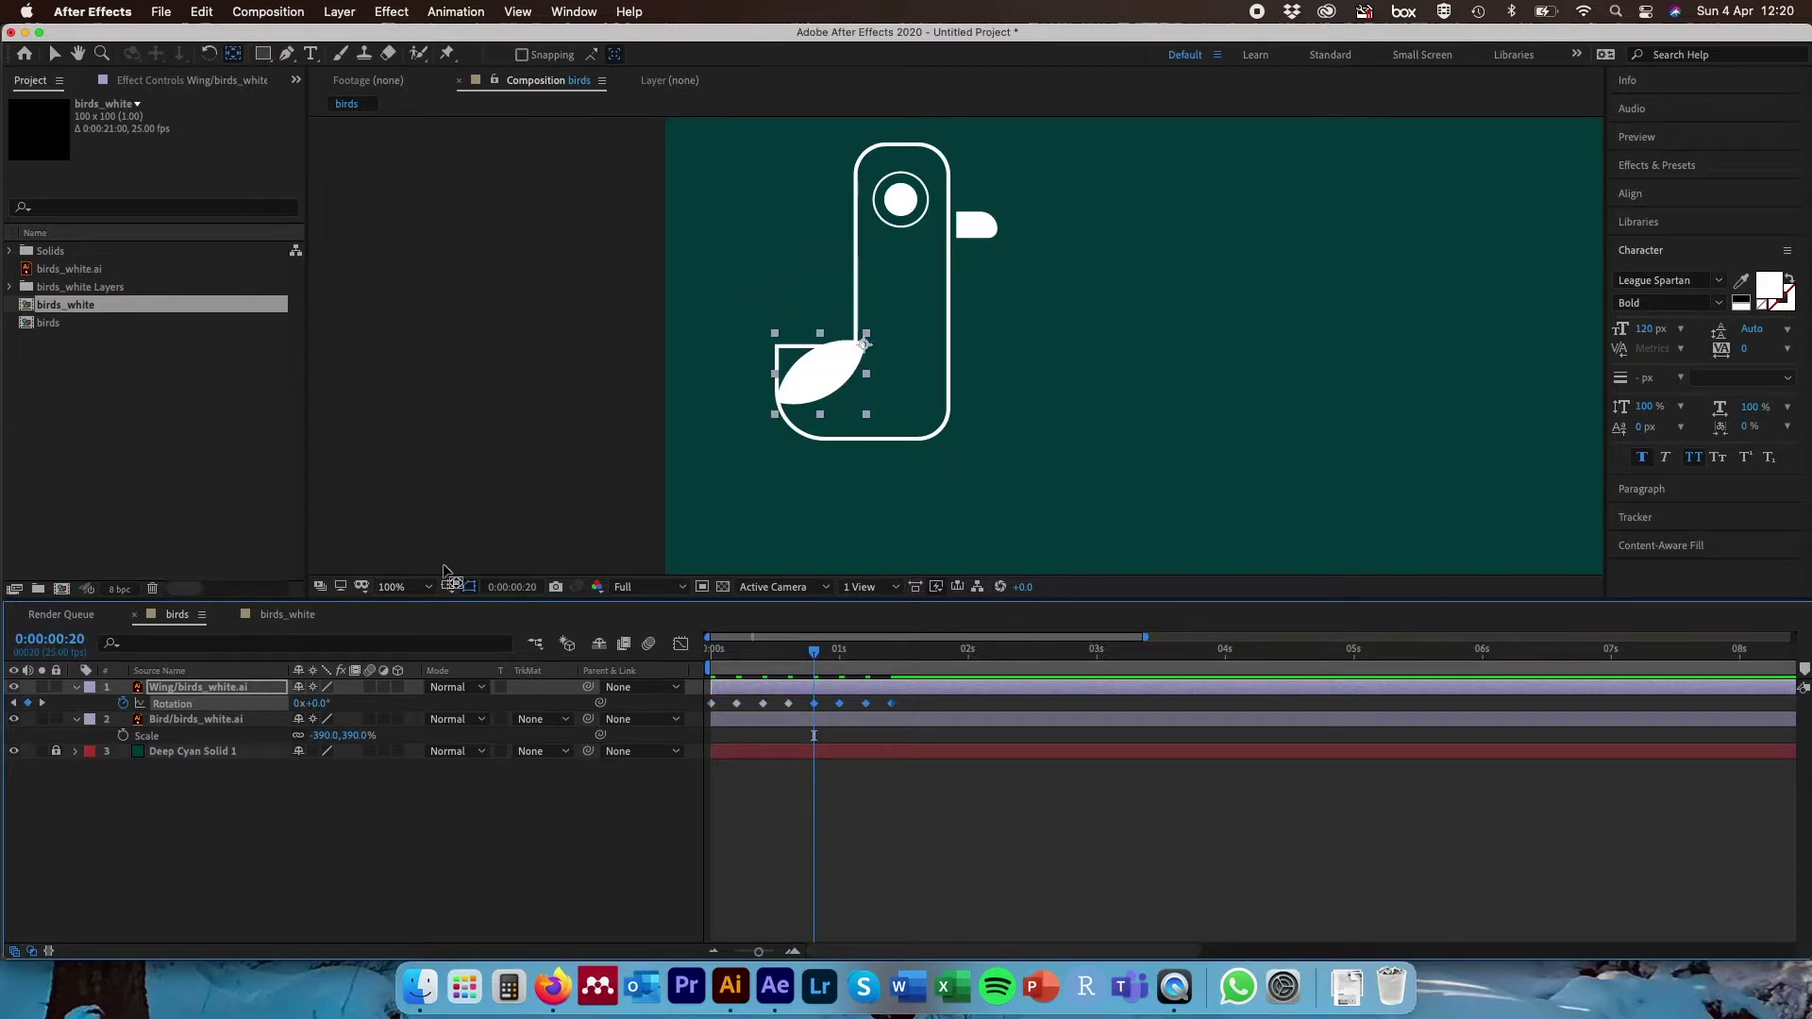
# - Paste the four wing Rotation keyframes again at 0:00:01:15, five frames after the last existing keyframe
pyautogui.moveTo(817, 657); pyautogui.dragTo(891, 657)
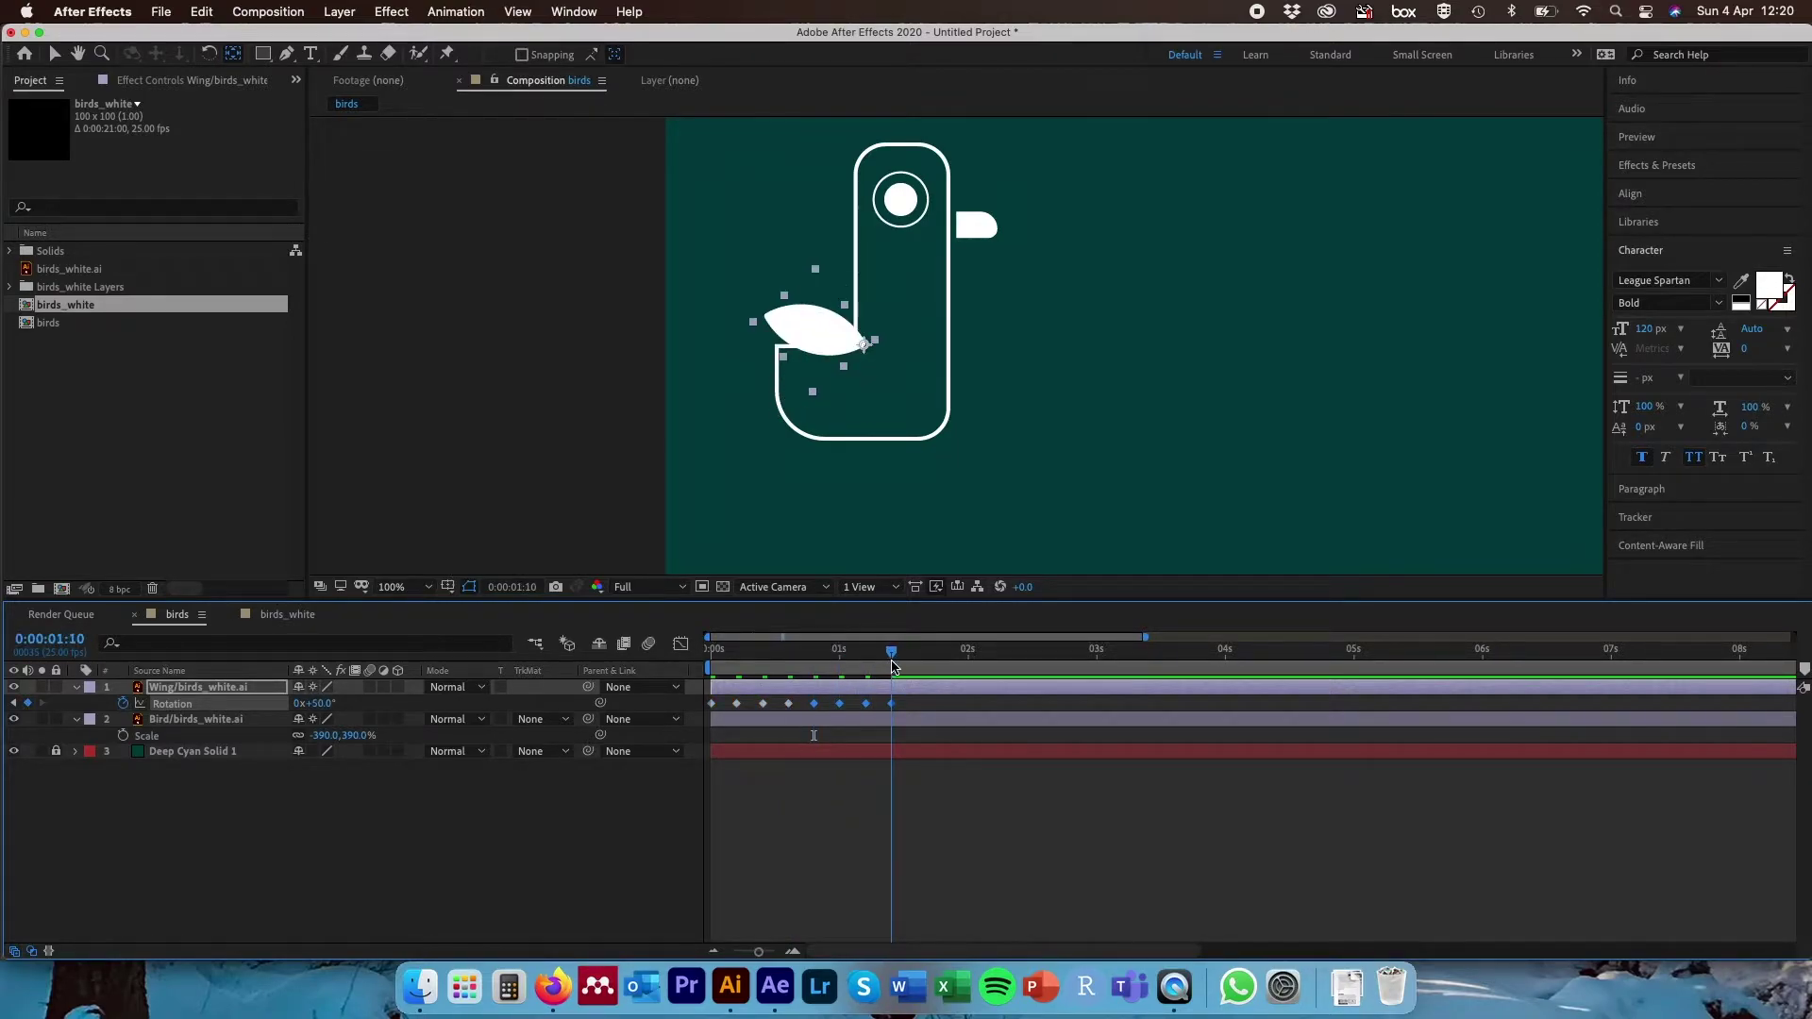
pyautogui.click(47, 640)
pyautogui.write('+')
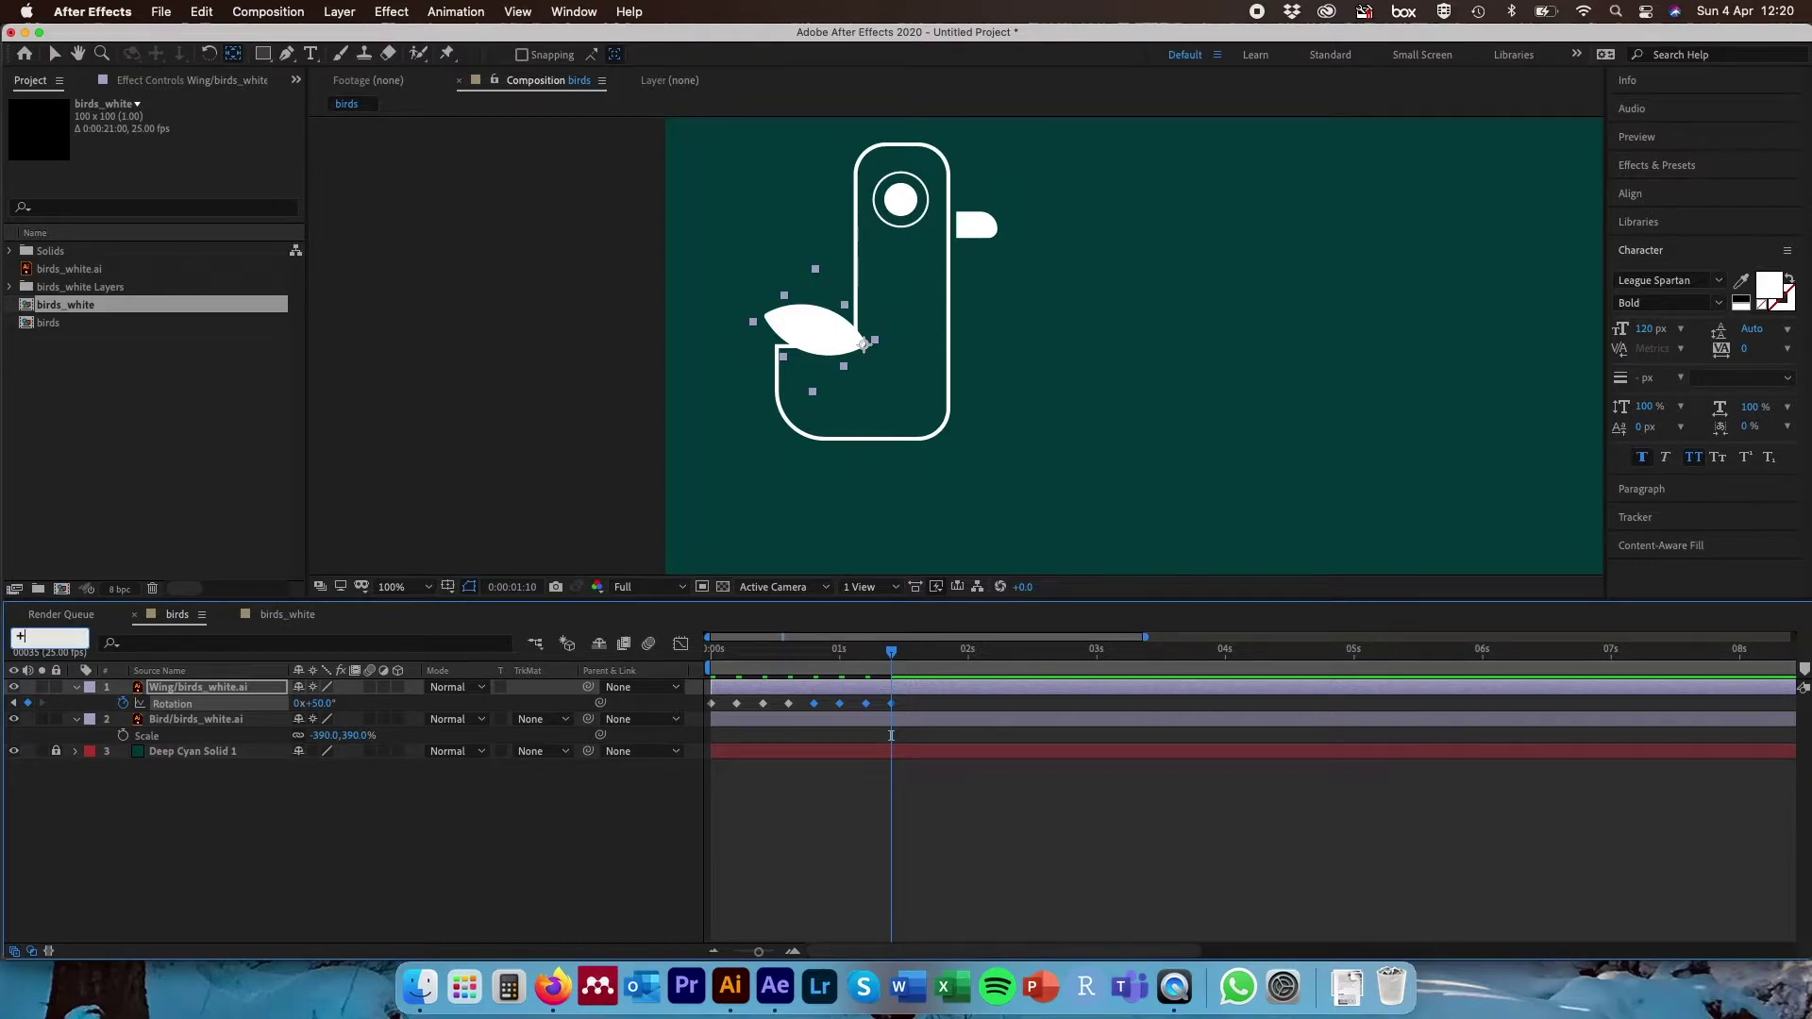
pyautogui.write('5')
pyautogui.press('Return')
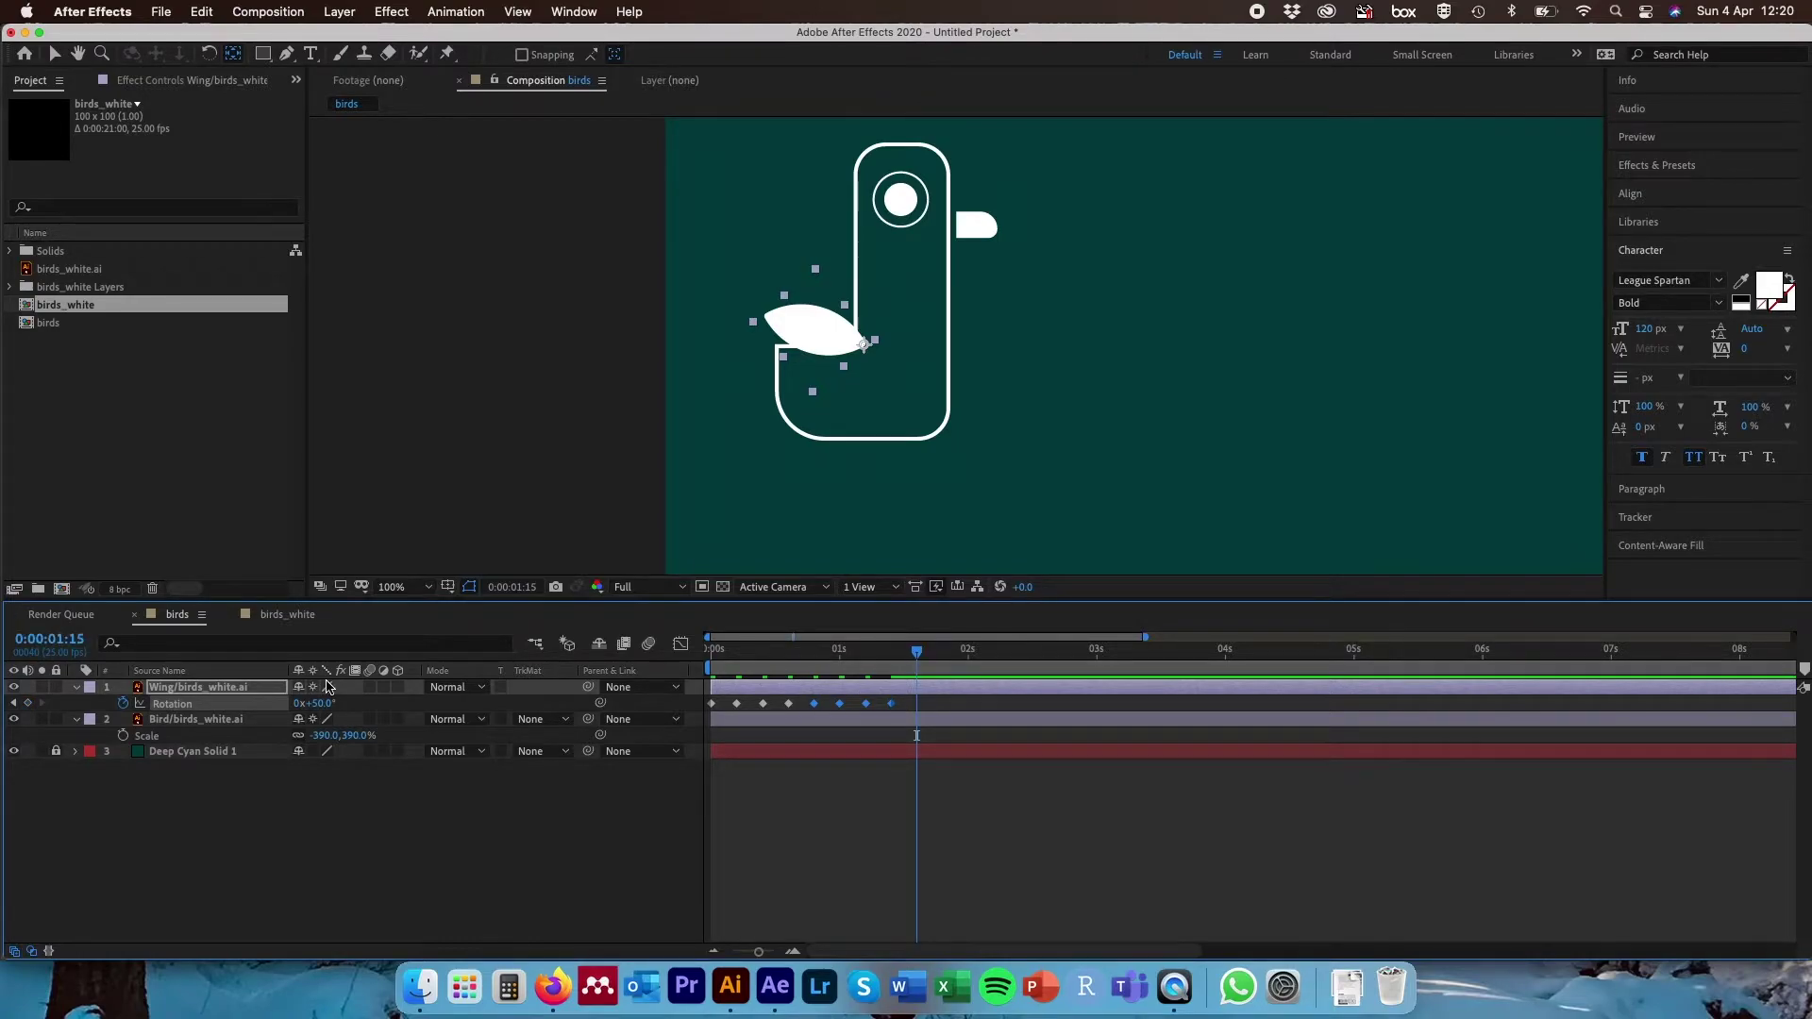
pyautogui.press('super+v')
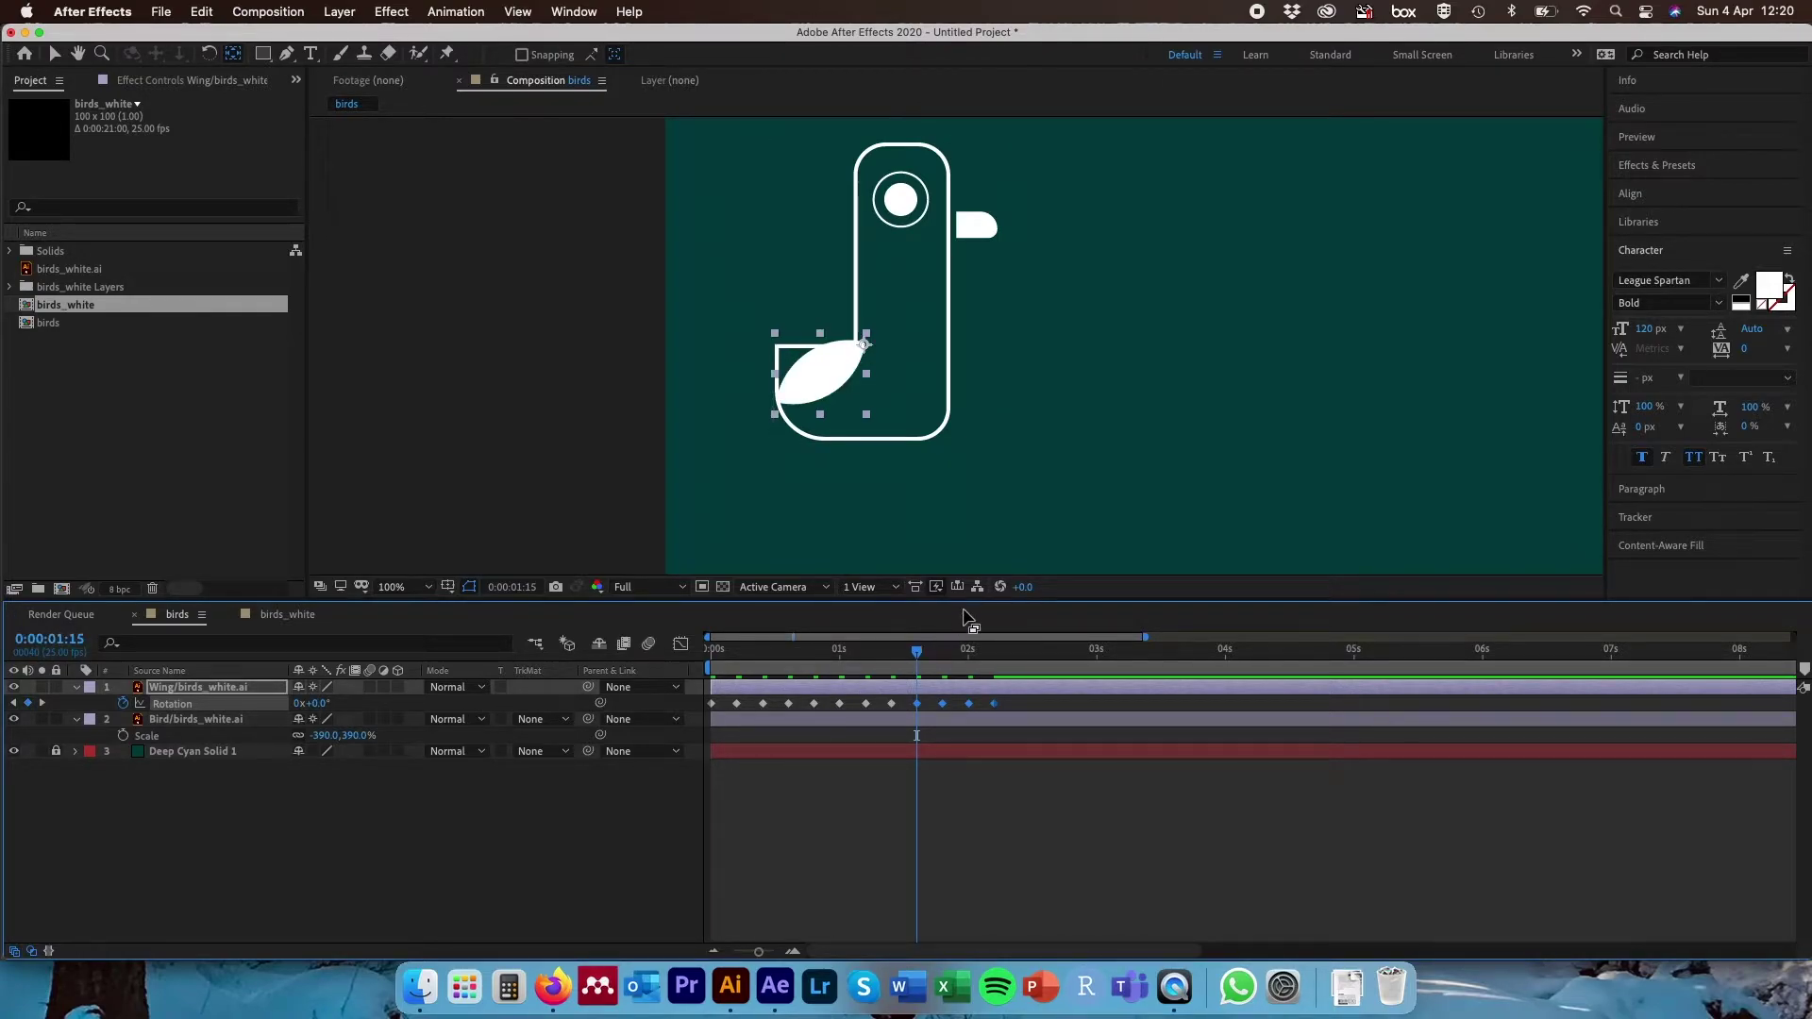
# - Duplicate the whole series of wing Rotation keyframes, pasting the copy at 0:00:02:10
pyautogui.moveTo(1018, 696); pyautogui.dragTo(755, 710)
pyautogui.moveTo(918, 658); pyautogui.dragTo(996, 665)
pyautogui.hotkey('alt', 'shift', 'j')
pyautogui.write('210')
pyautogui.press('Return')
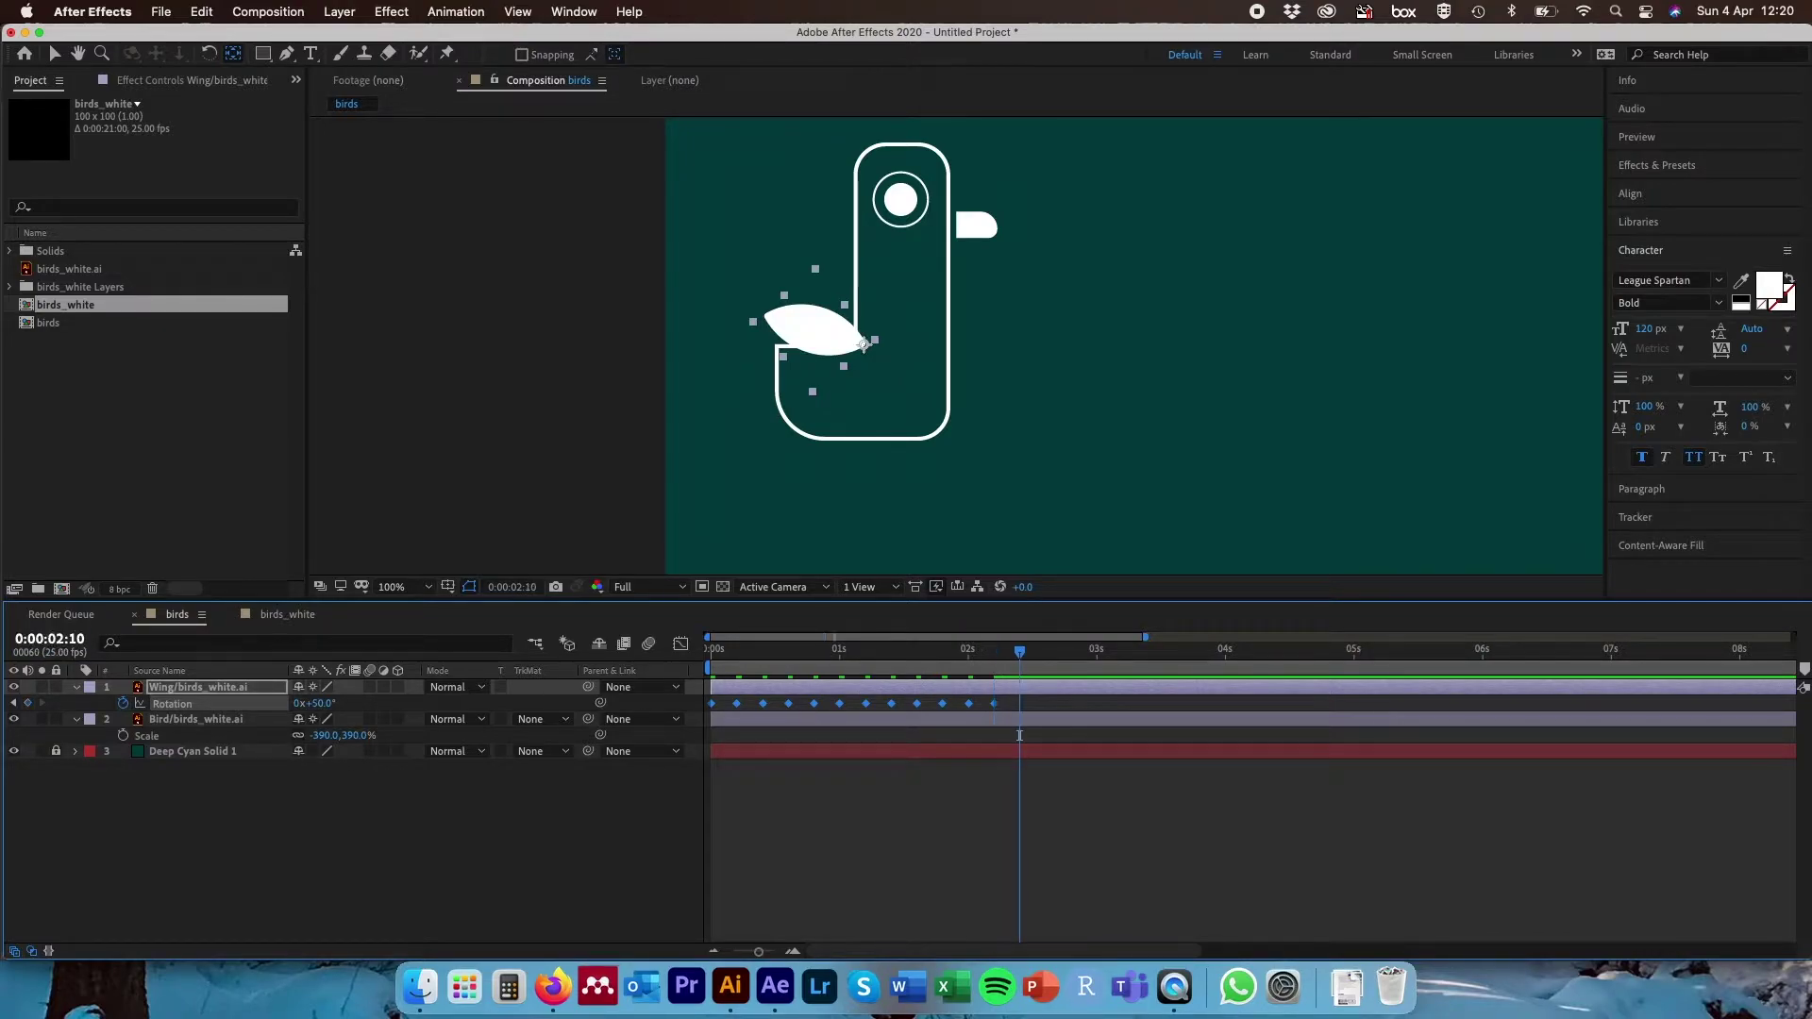
pyautogui.press('super+v')
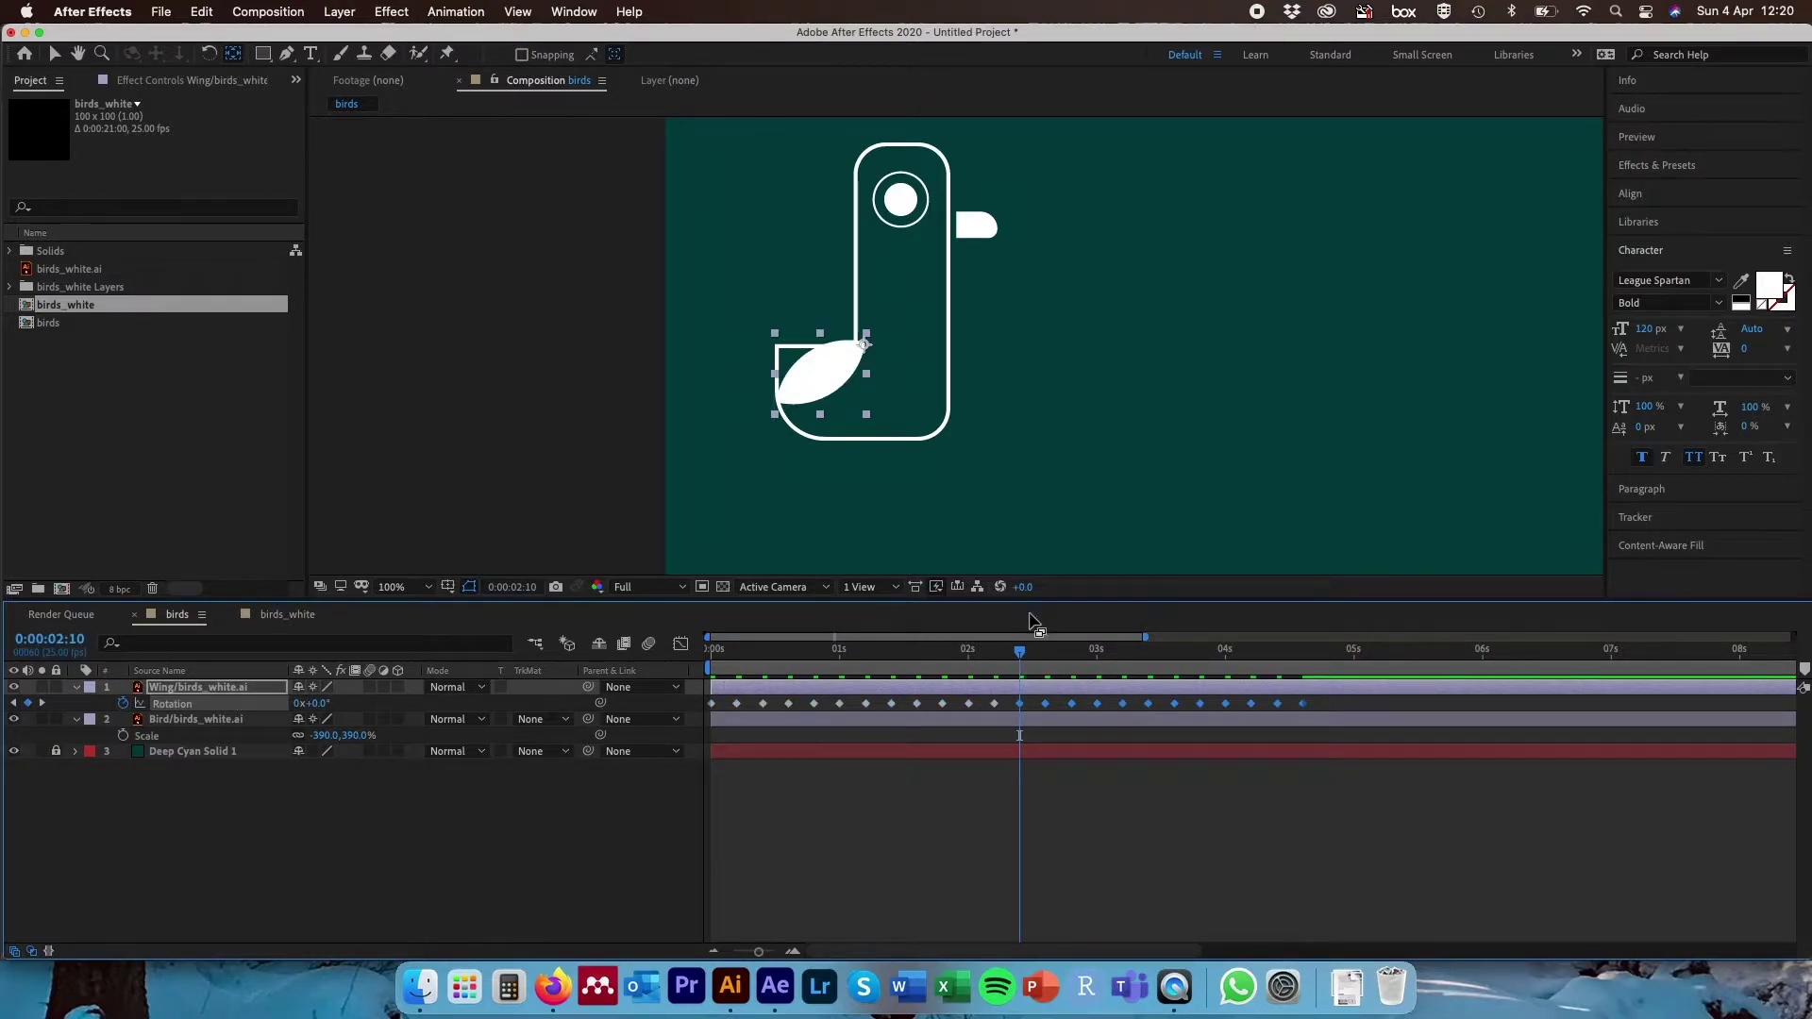
# - Preview the flapping wing animation from the start of the composition
pyautogui.moveTo(1021, 658); pyautogui.dragTo(676, 658)
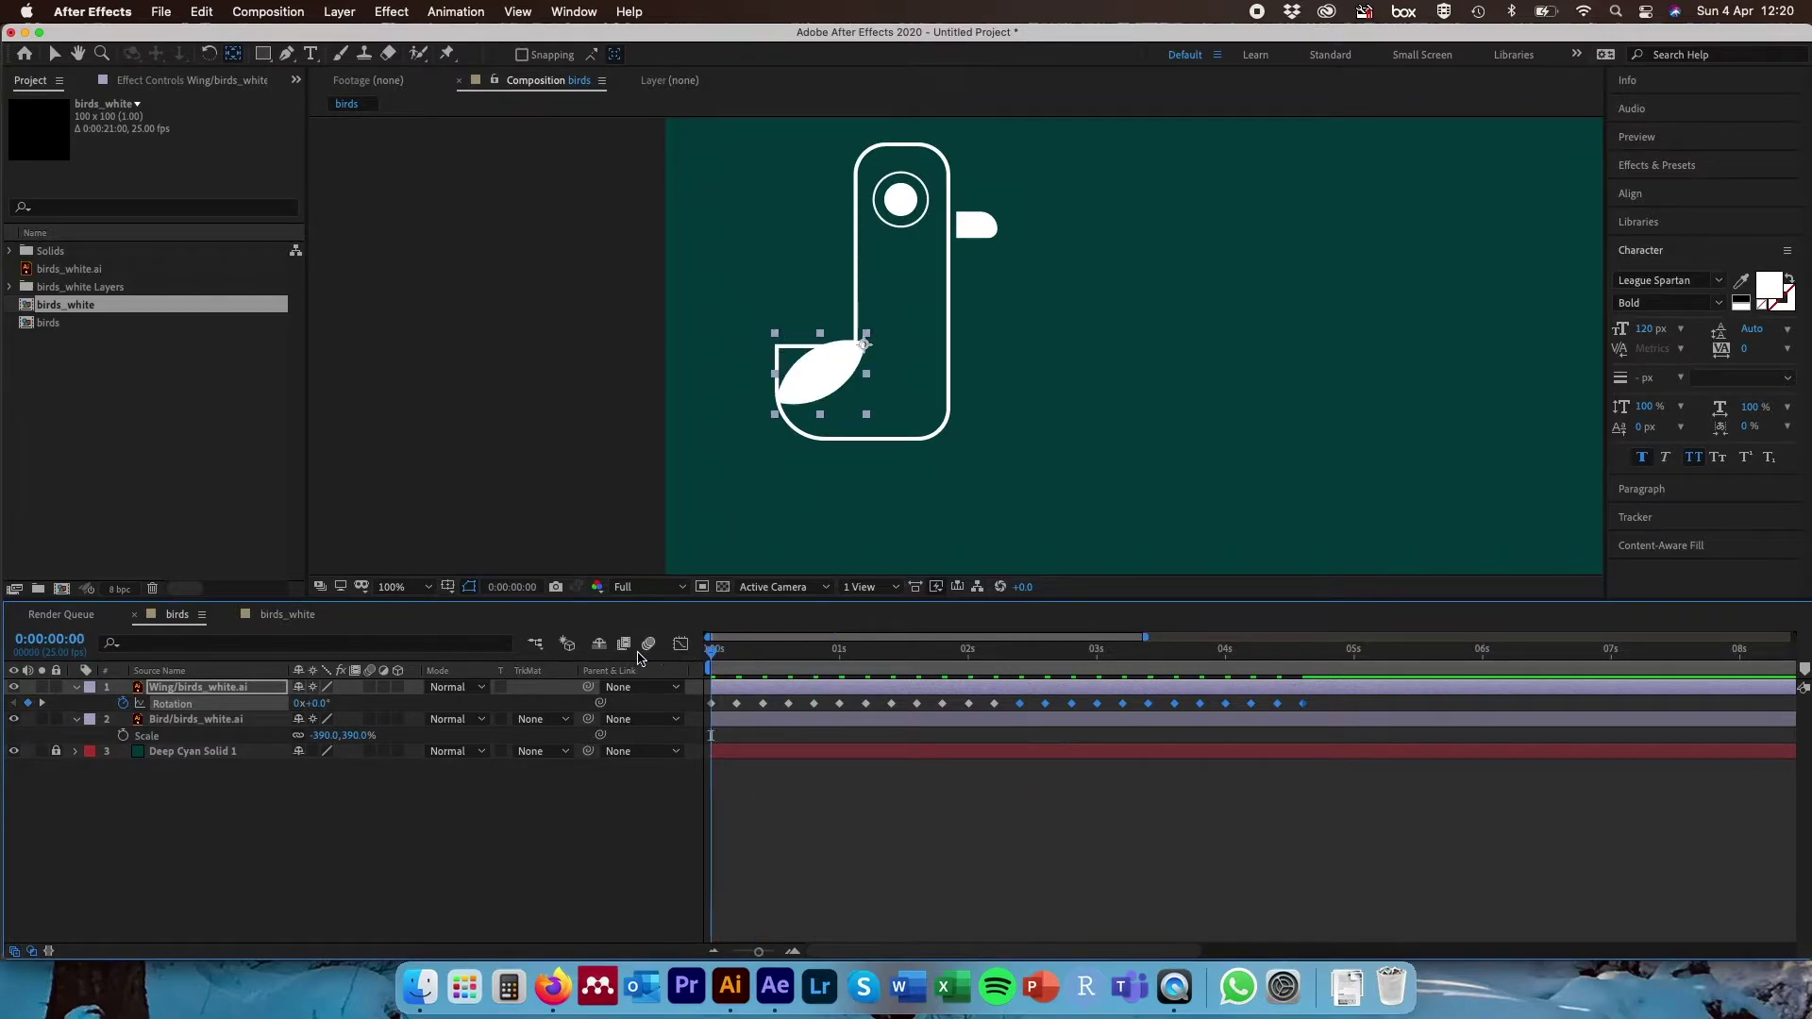
pyautogui.press('space')
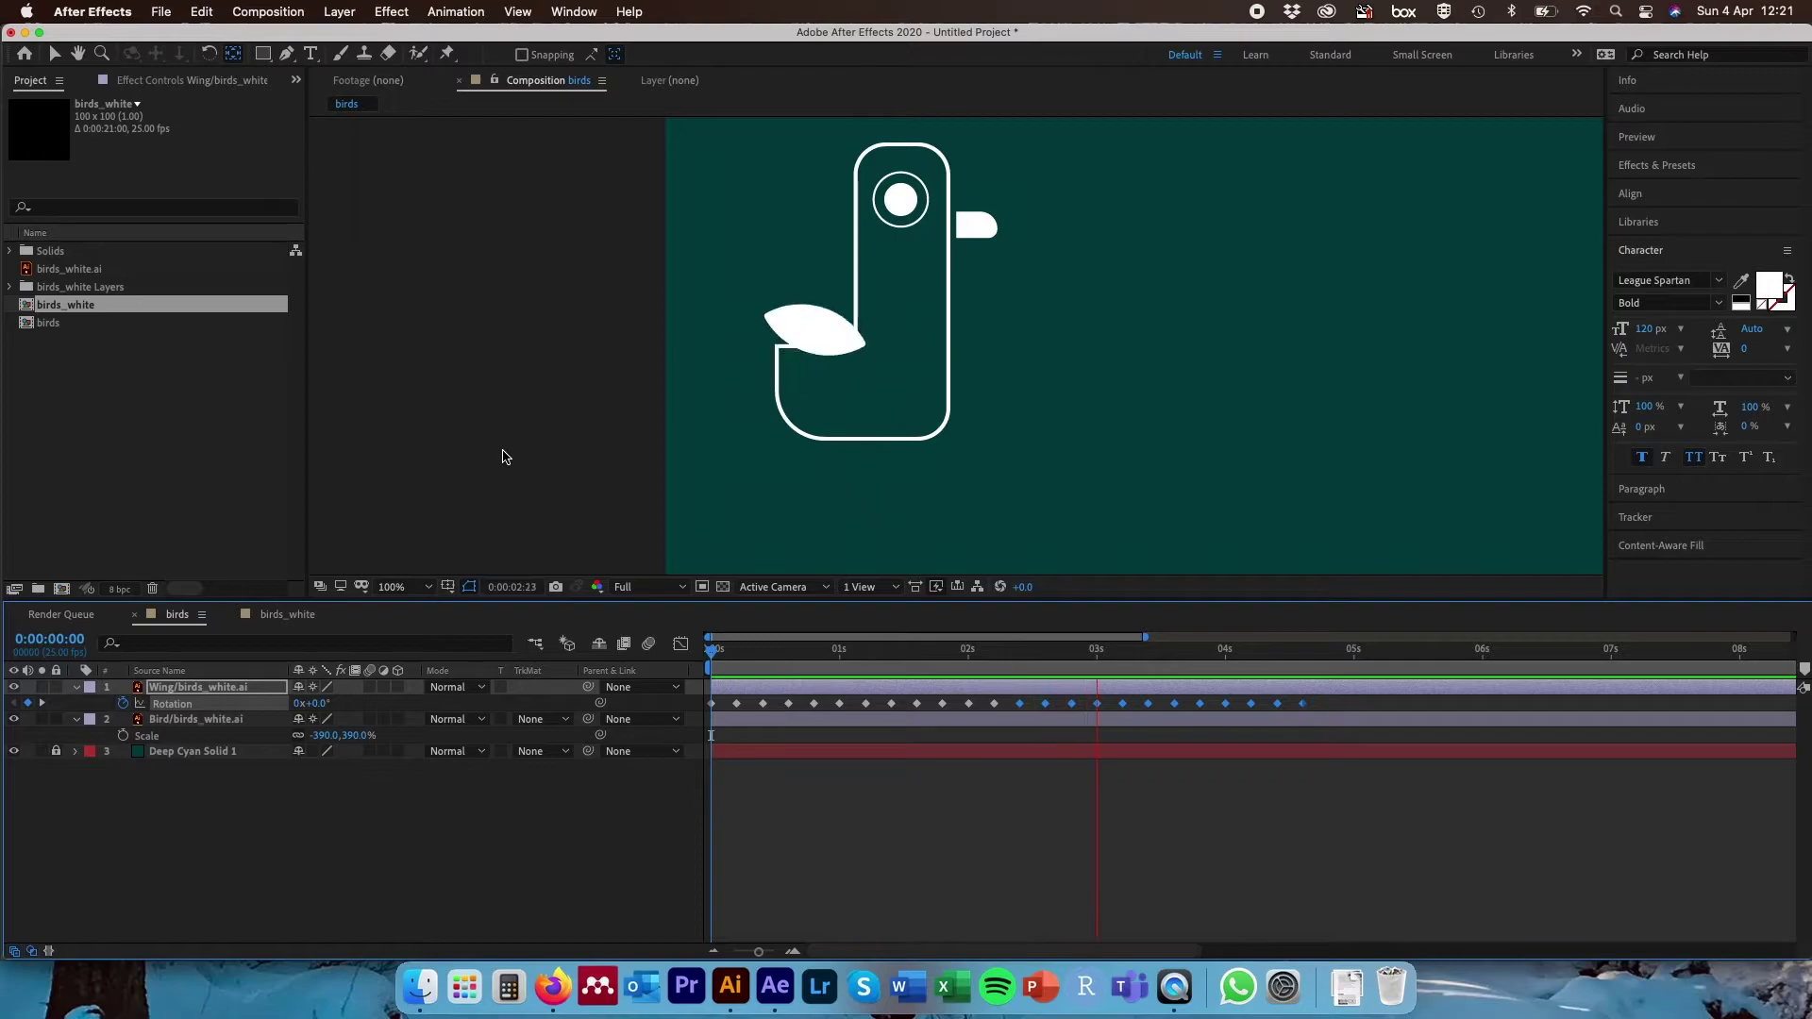
pyautogui.click(710, 658)
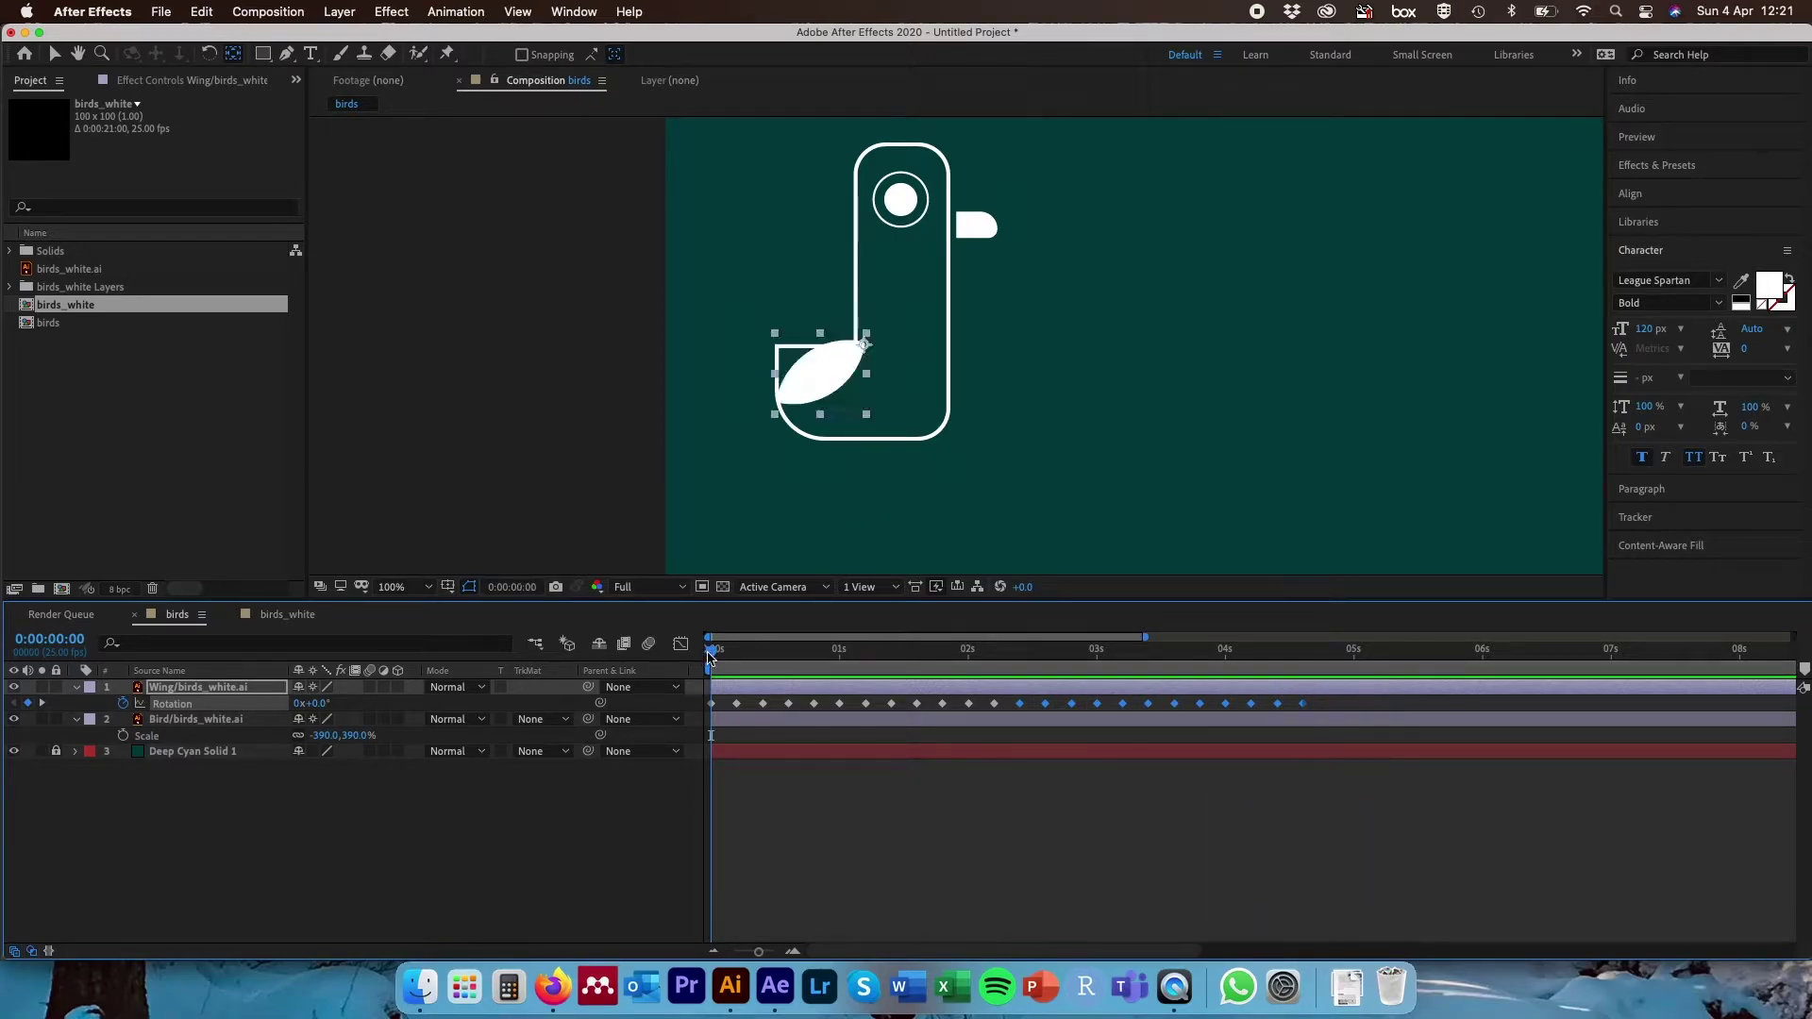
# - Apply Easy Ease to all of the wing's Rotation keyframes and preview the smoothed flapping
pyautogui.click(1321, 708)
pyautogui.moveTo(1321, 708); pyautogui.dragTo(780, 713)
pyautogui.rightClick(818, 710)
pyautogui.moveTo(896, 940)
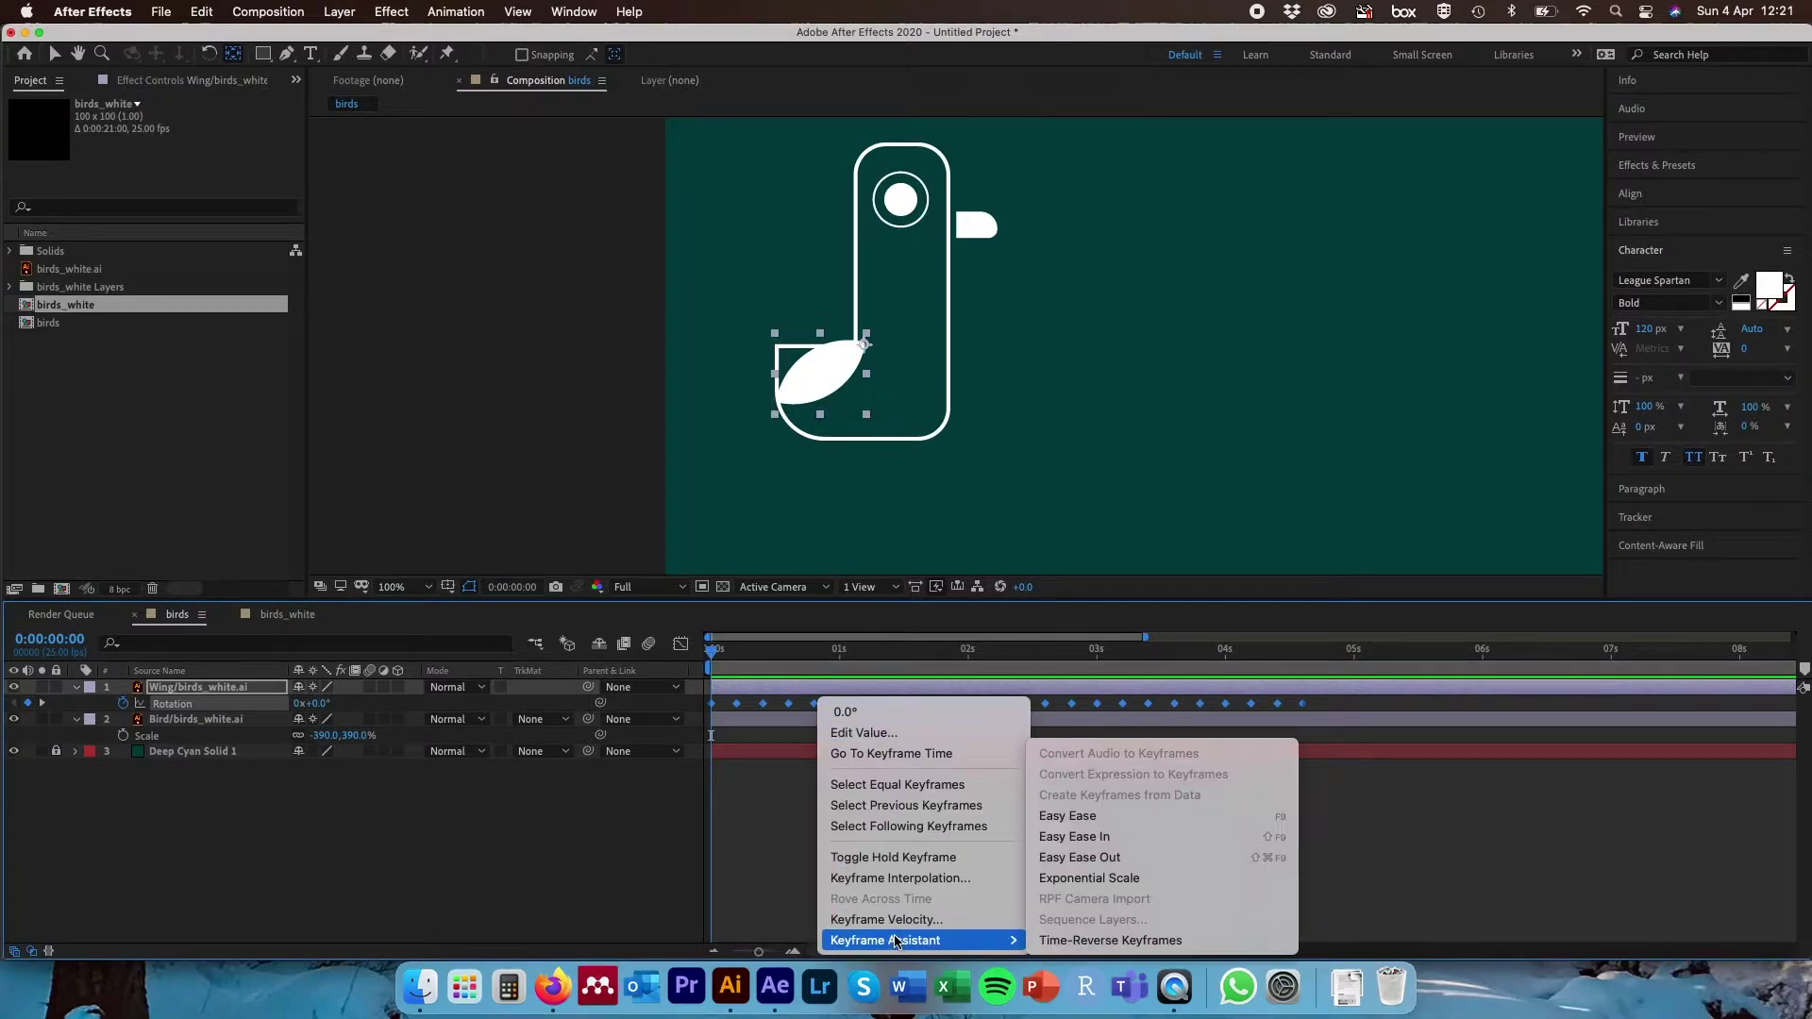
pyautogui.click(1114, 817)
pyautogui.press('space')
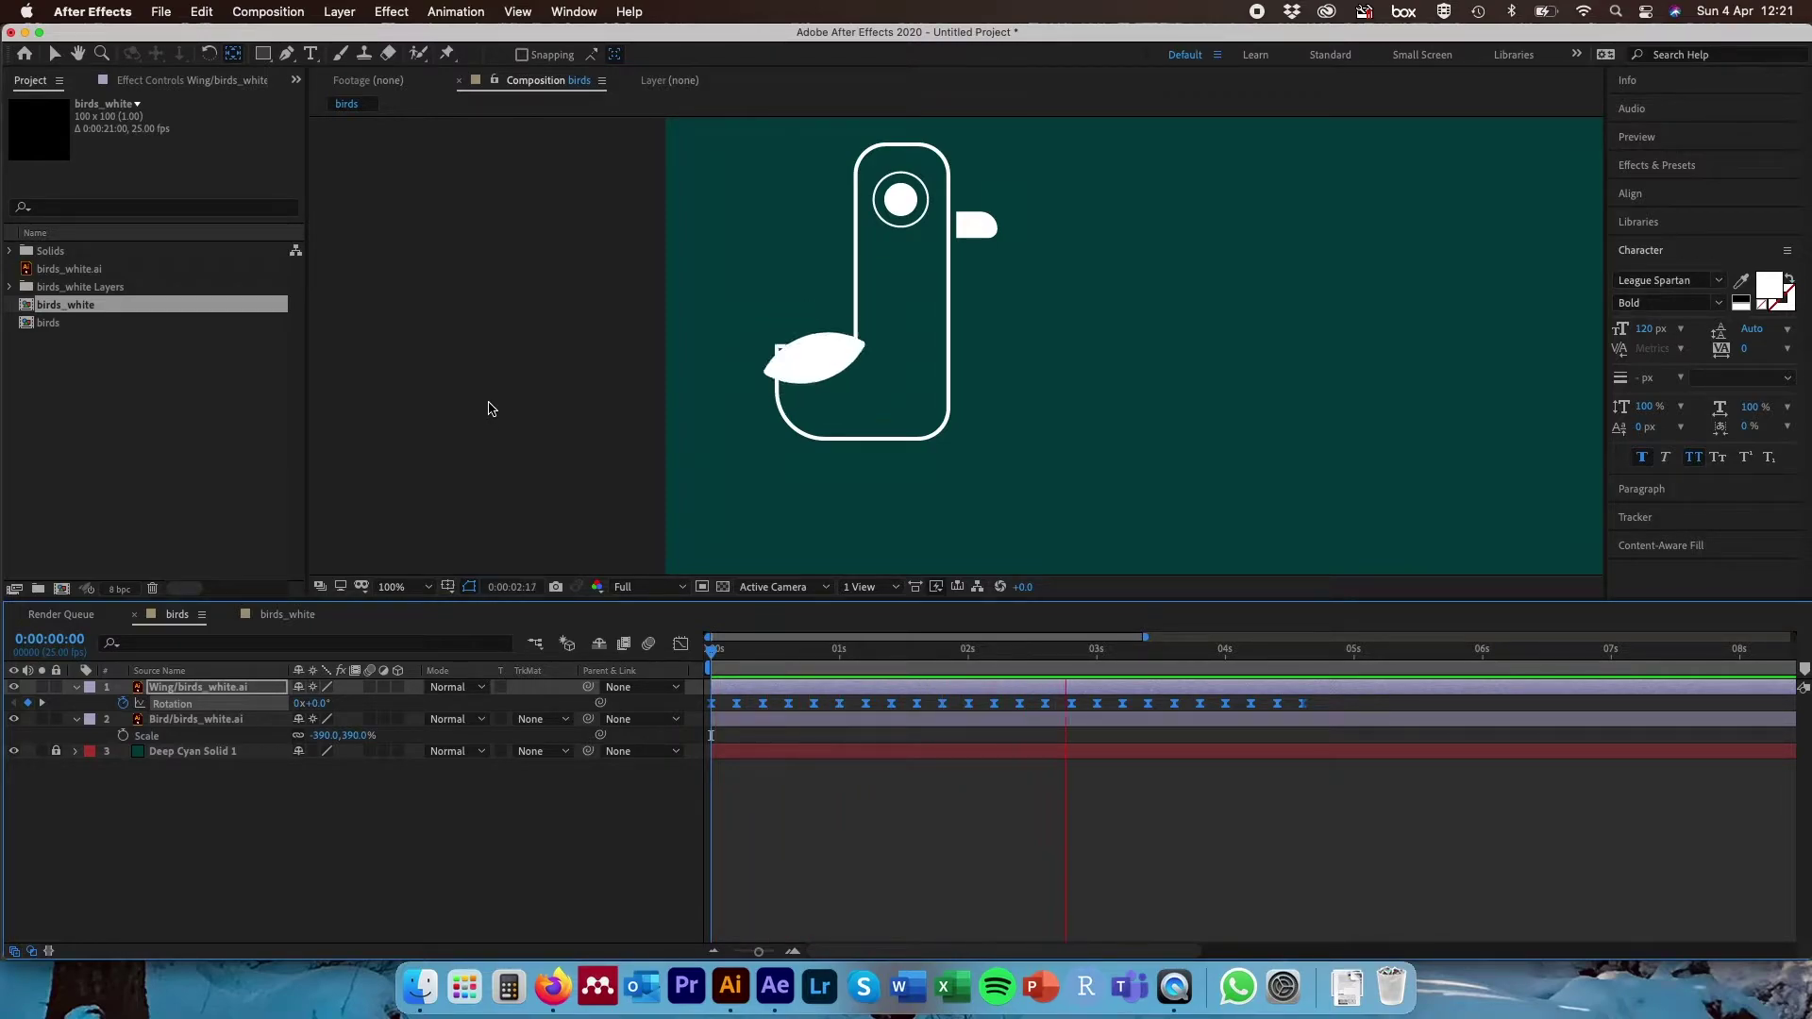
pyautogui.press('space')
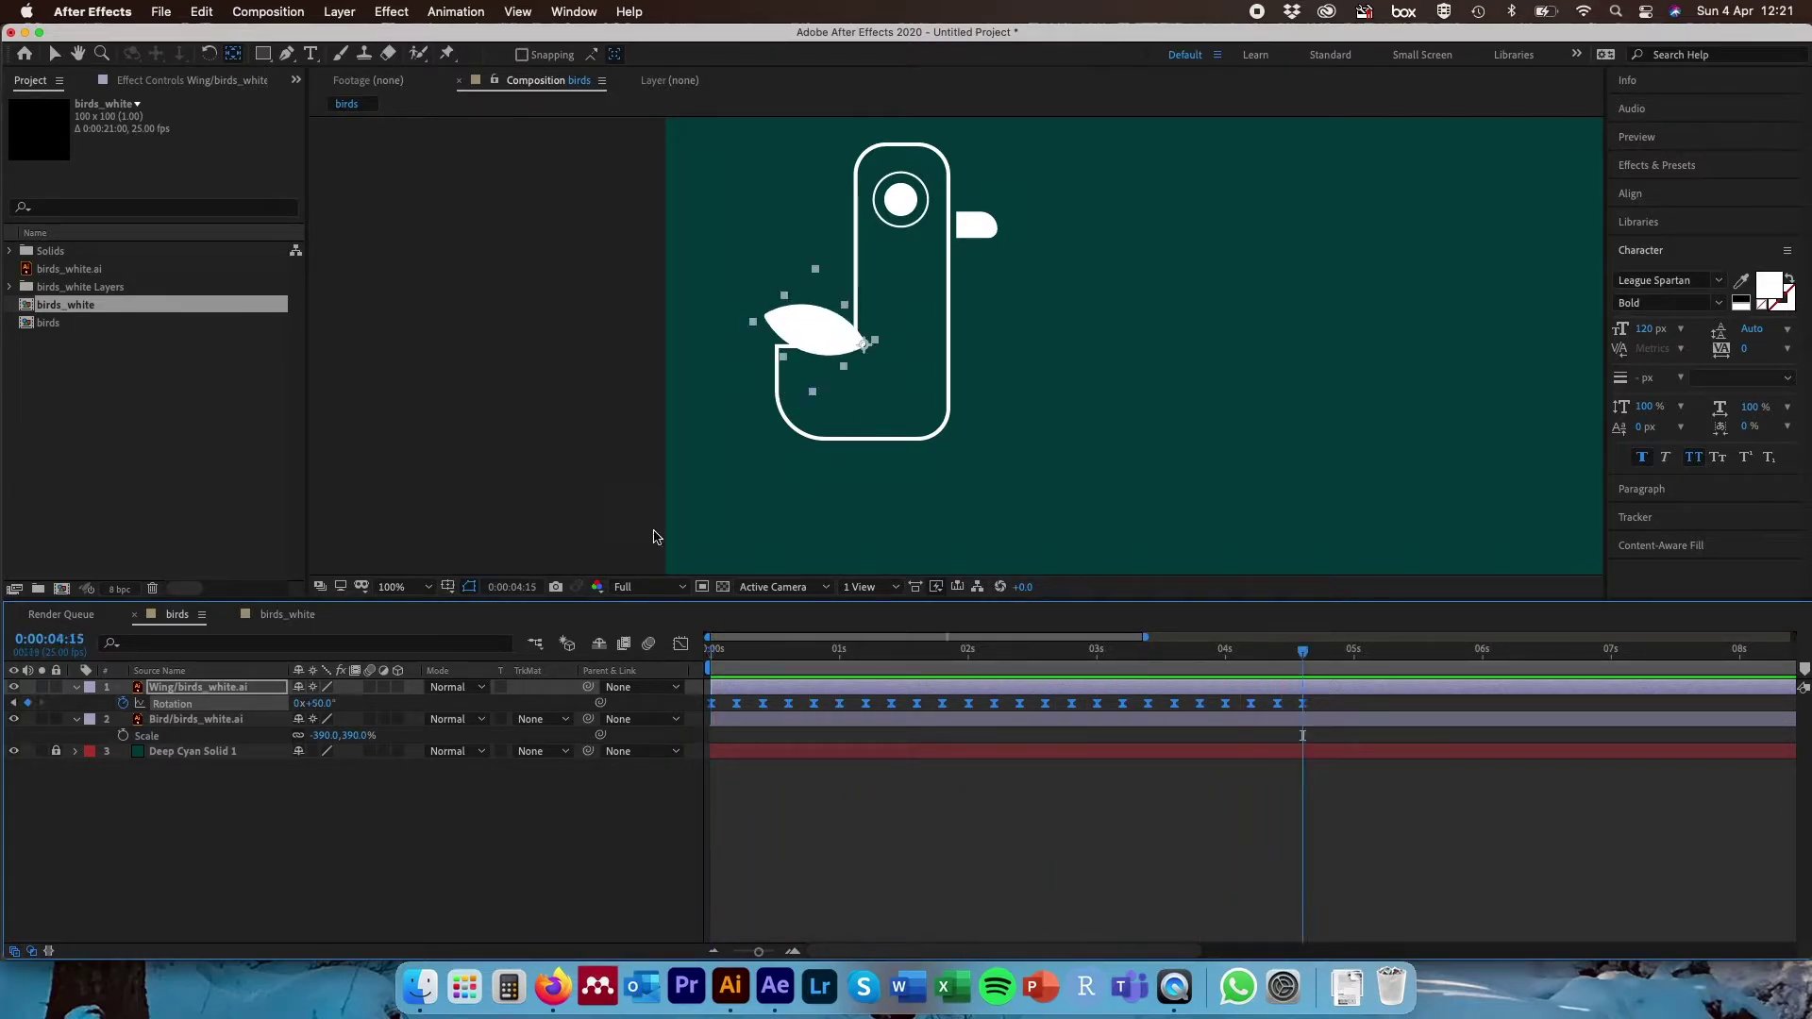
# - With the Pen tool, draw a wavy curved path on Shape Layer 1 from the bird's body across to the composition's far side
pyautogui.scroll(-4, 490, 449)
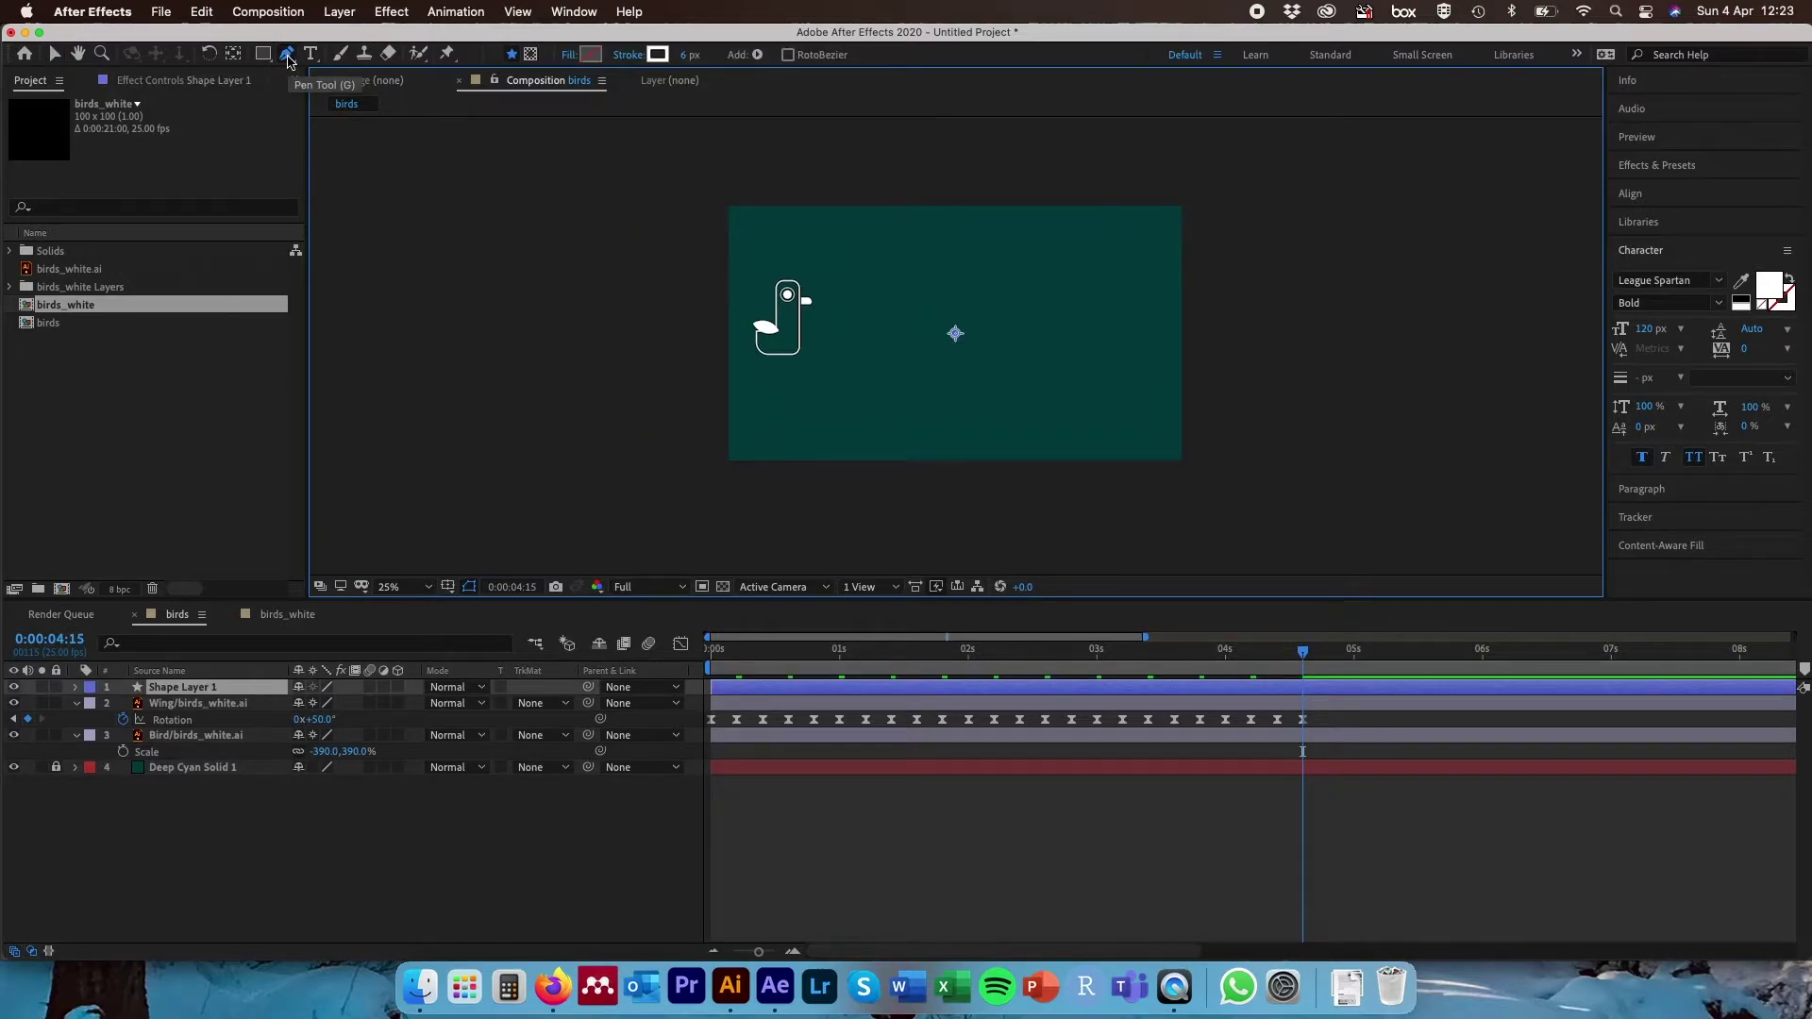
pyautogui.click(286, 54)
pyautogui.click(788, 338)
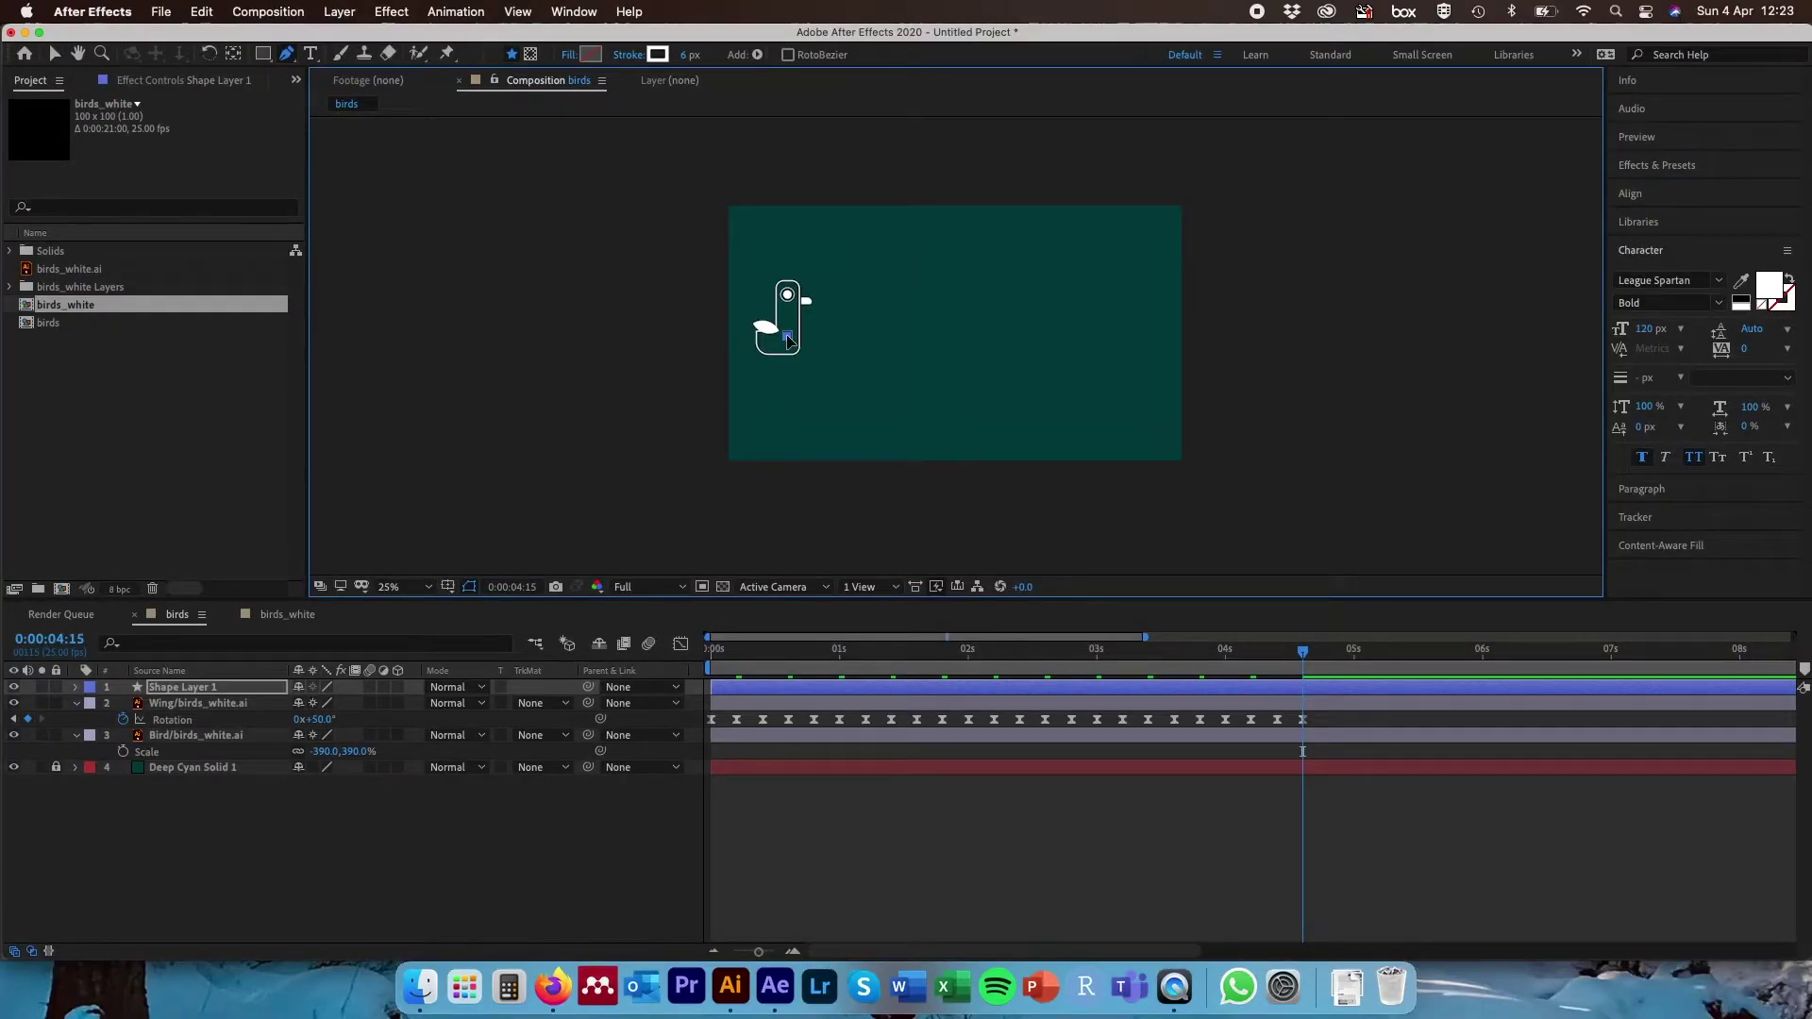
pyautogui.click(829, 412)
pyautogui.moveTo(829, 412); pyautogui.dragTo(866, 415)
pyautogui.moveTo(867, 418); pyautogui.dragTo(866, 415)
pyautogui.click(878, 326)
pyautogui.moveTo(883, 326); pyautogui.dragTo(896, 323)
pyautogui.click(931, 397)
pyautogui.moveTo(932, 400); pyautogui.dragTo(961, 403)
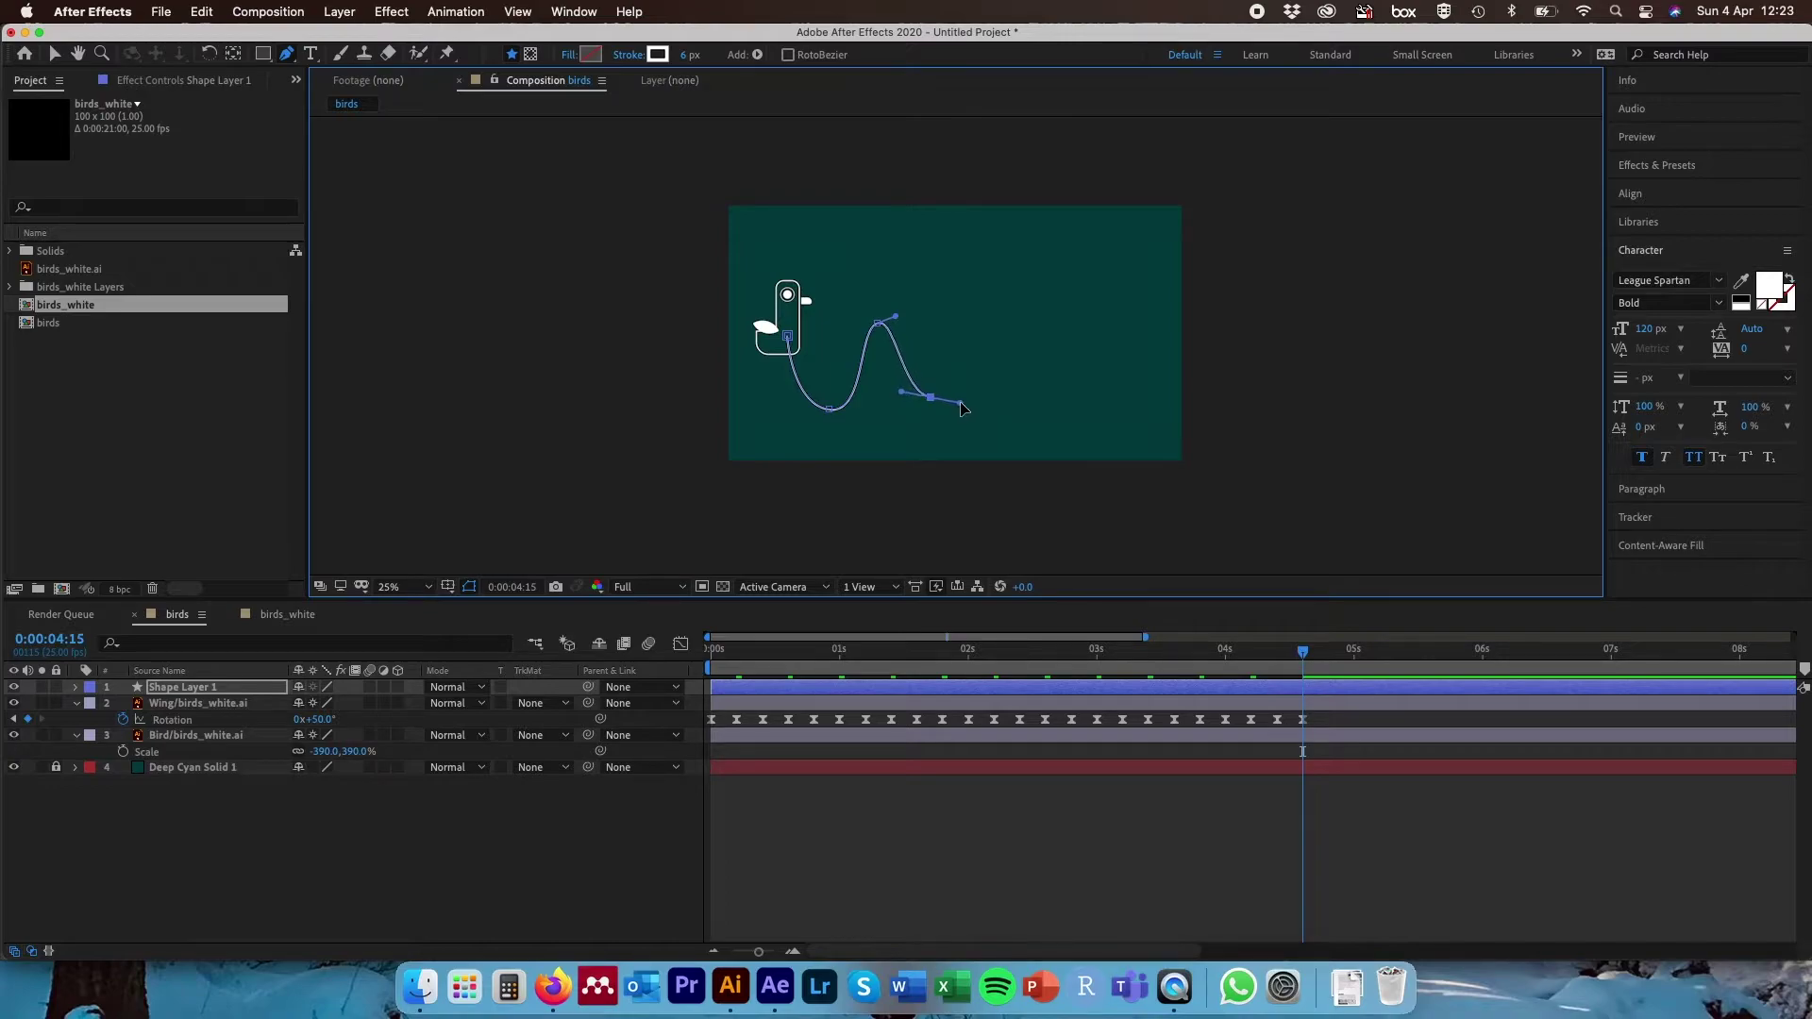
pyautogui.moveTo(961, 296); pyautogui.dragTo(975, 286)
pyautogui.click(1024, 346)
pyautogui.moveTo(1033, 371); pyautogui.dragTo(1079, 322)
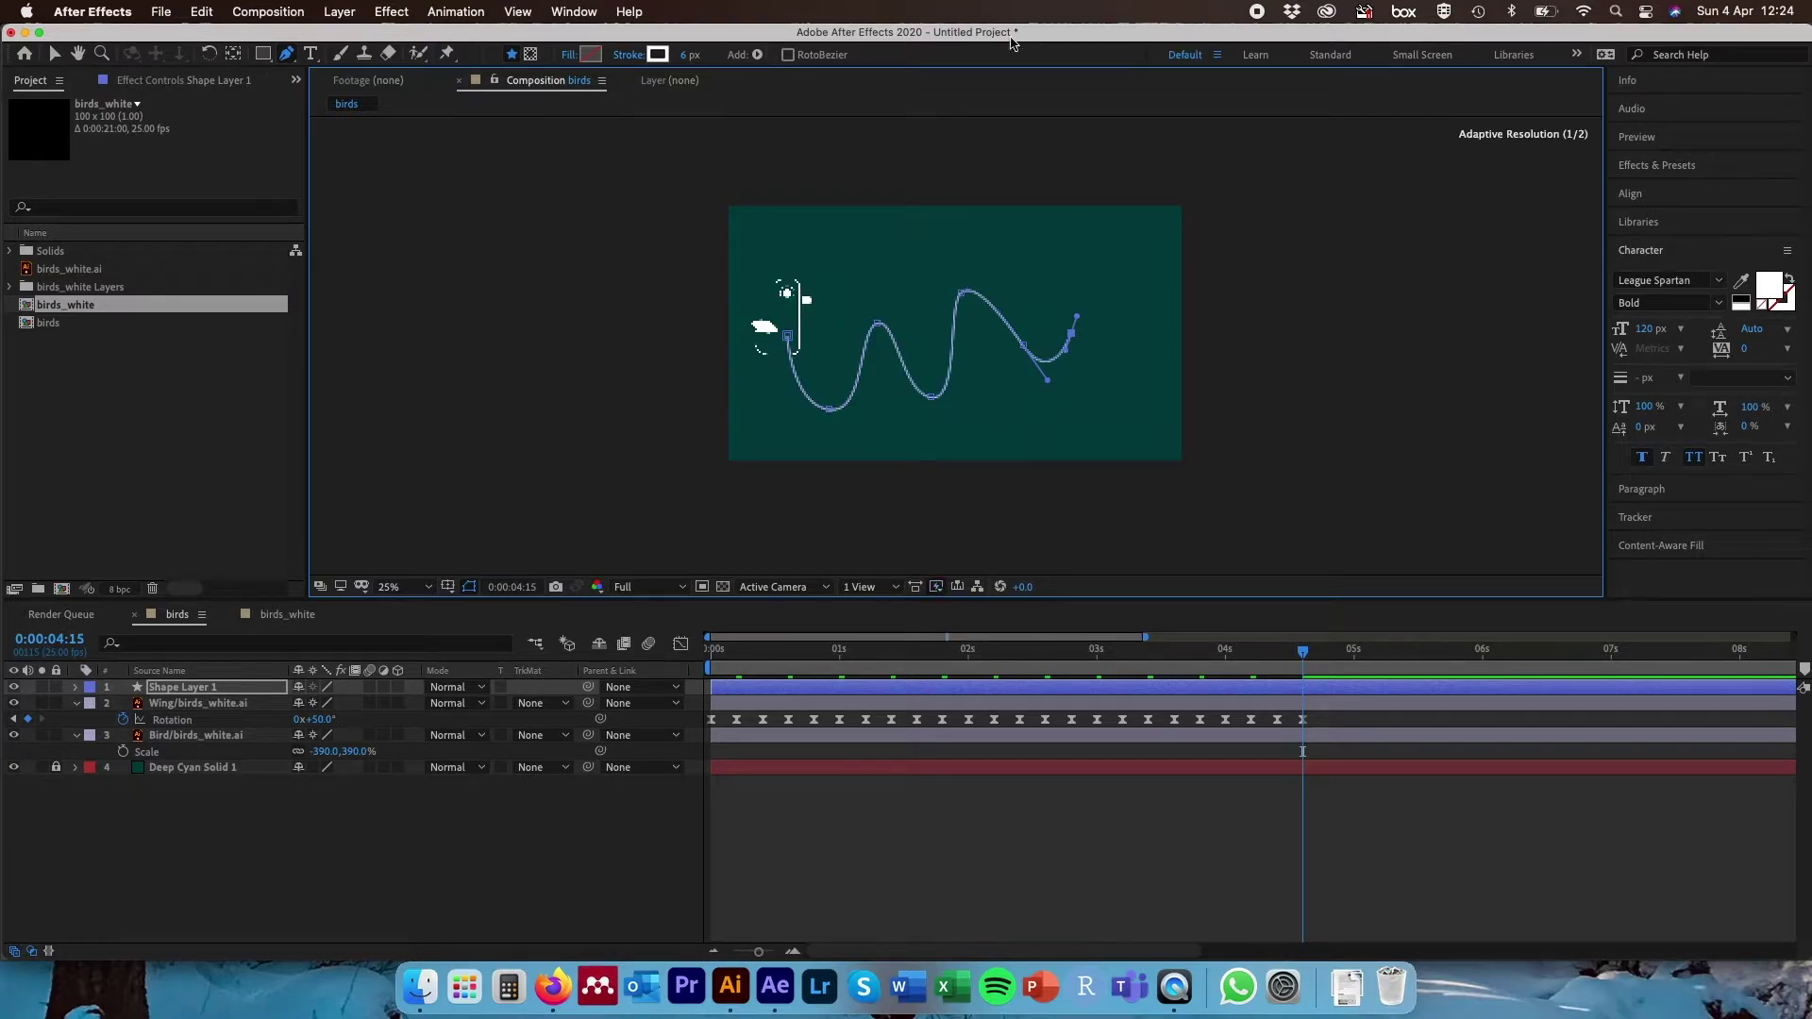
# - Extend the wavy path with three more curved points, ending beyond the composition's far edge
pyautogui.moveTo(1094, 256); pyautogui.dragTo(1119, 237)
pyautogui.moveTo(1148, 298); pyautogui.dragTo(1164, 330)
pyautogui.moveTo(1218, 271); pyautogui.dragTo(1241, 221)
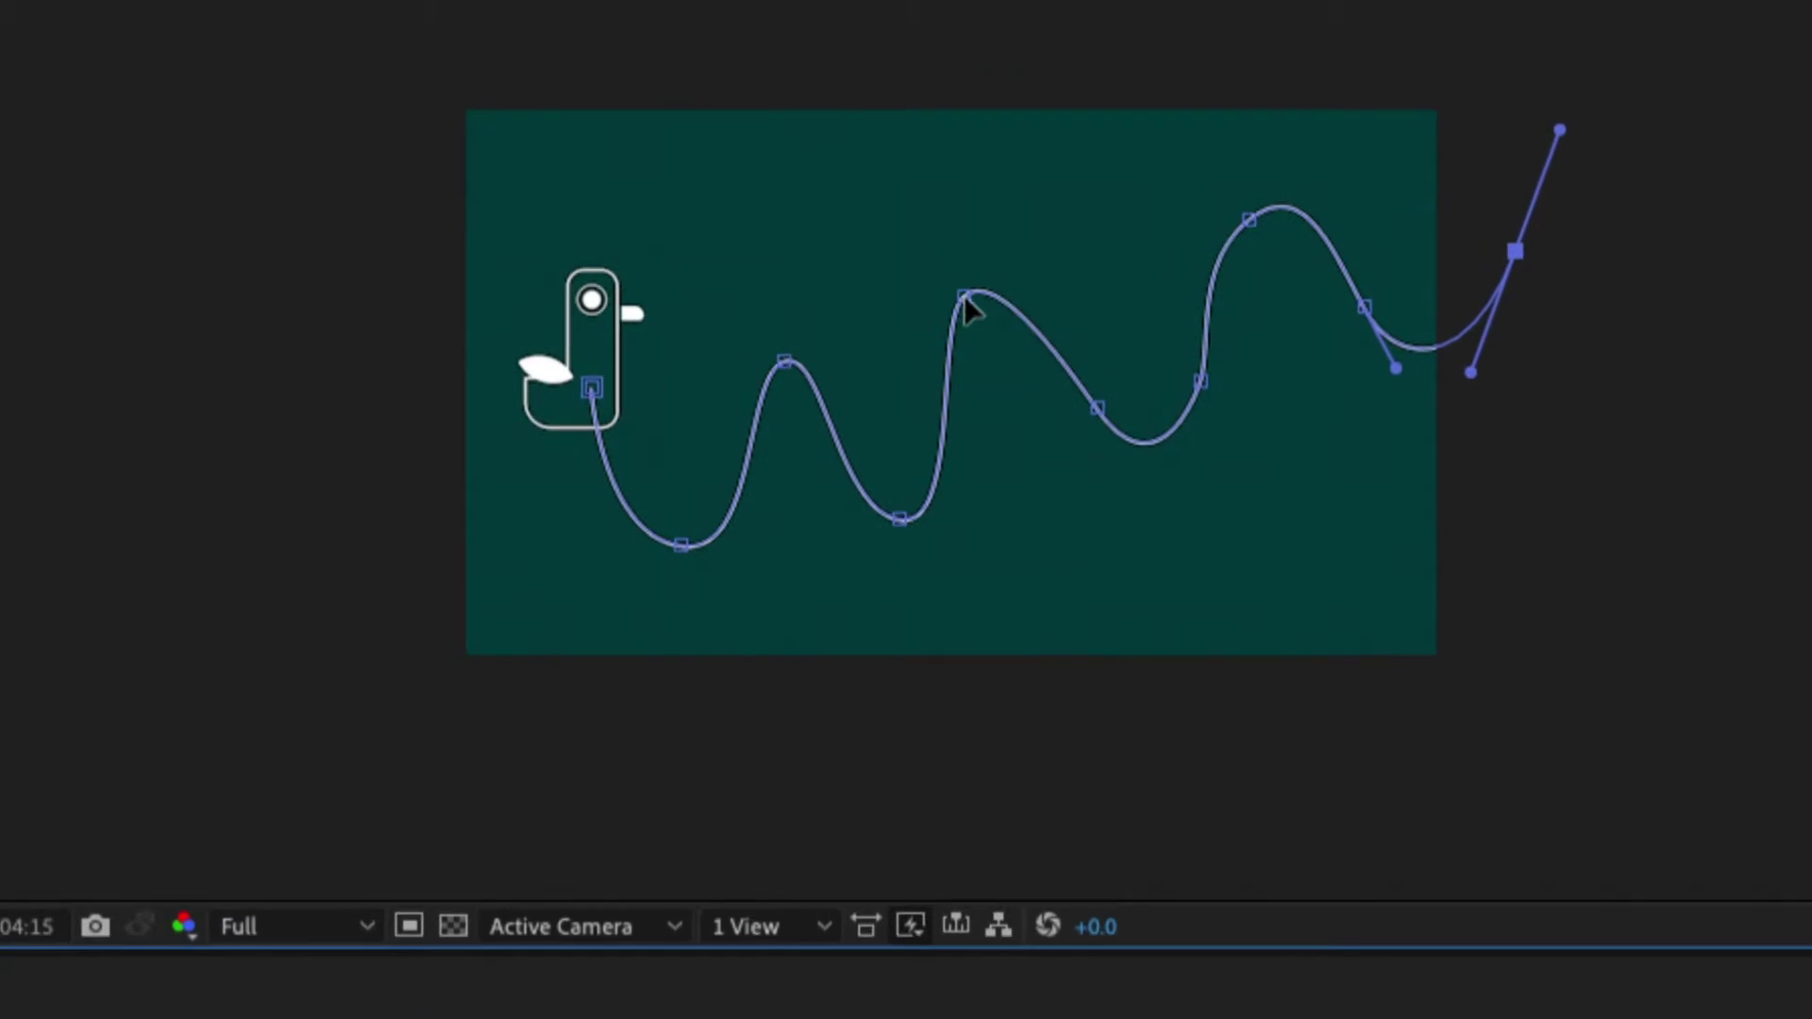
# - Smooth the wavy path by adjusting the anchor points and handles of its middle curves
pyautogui.click(962, 296)
pyautogui.click(782, 363)
pyautogui.click(681, 544)
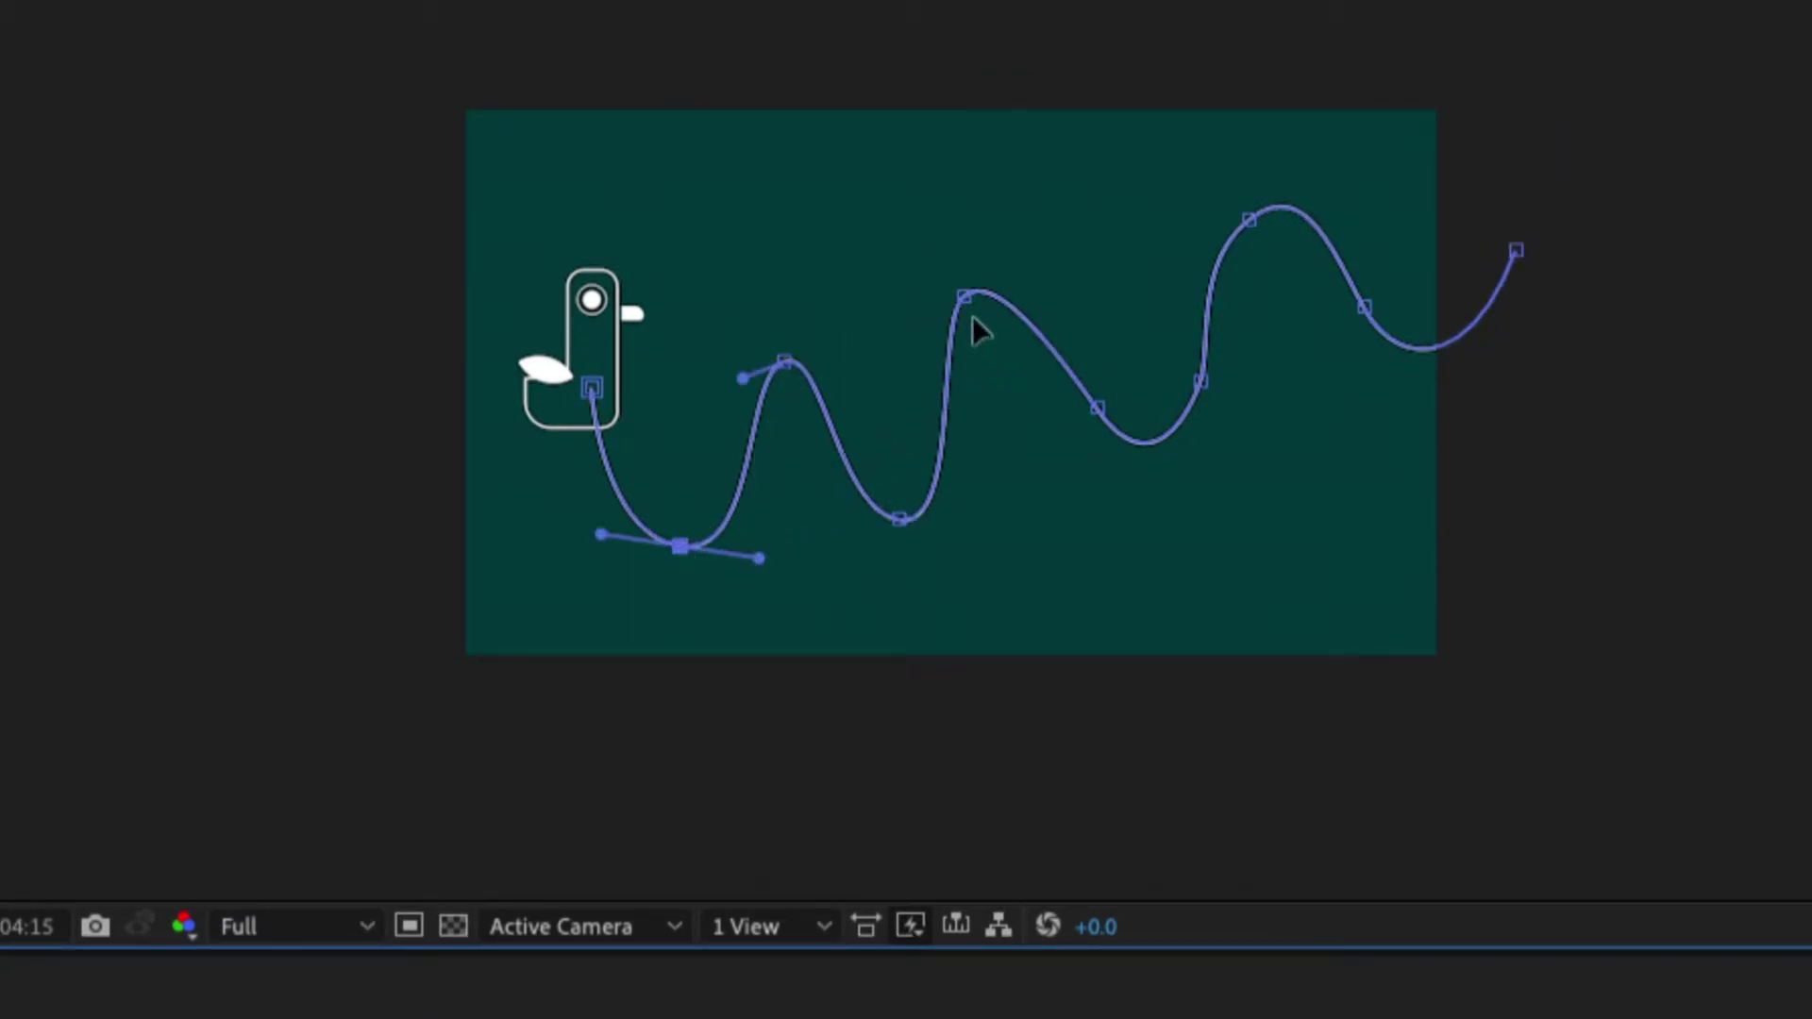
pyautogui.moveTo(966, 298); pyautogui.dragTo(887, 364)
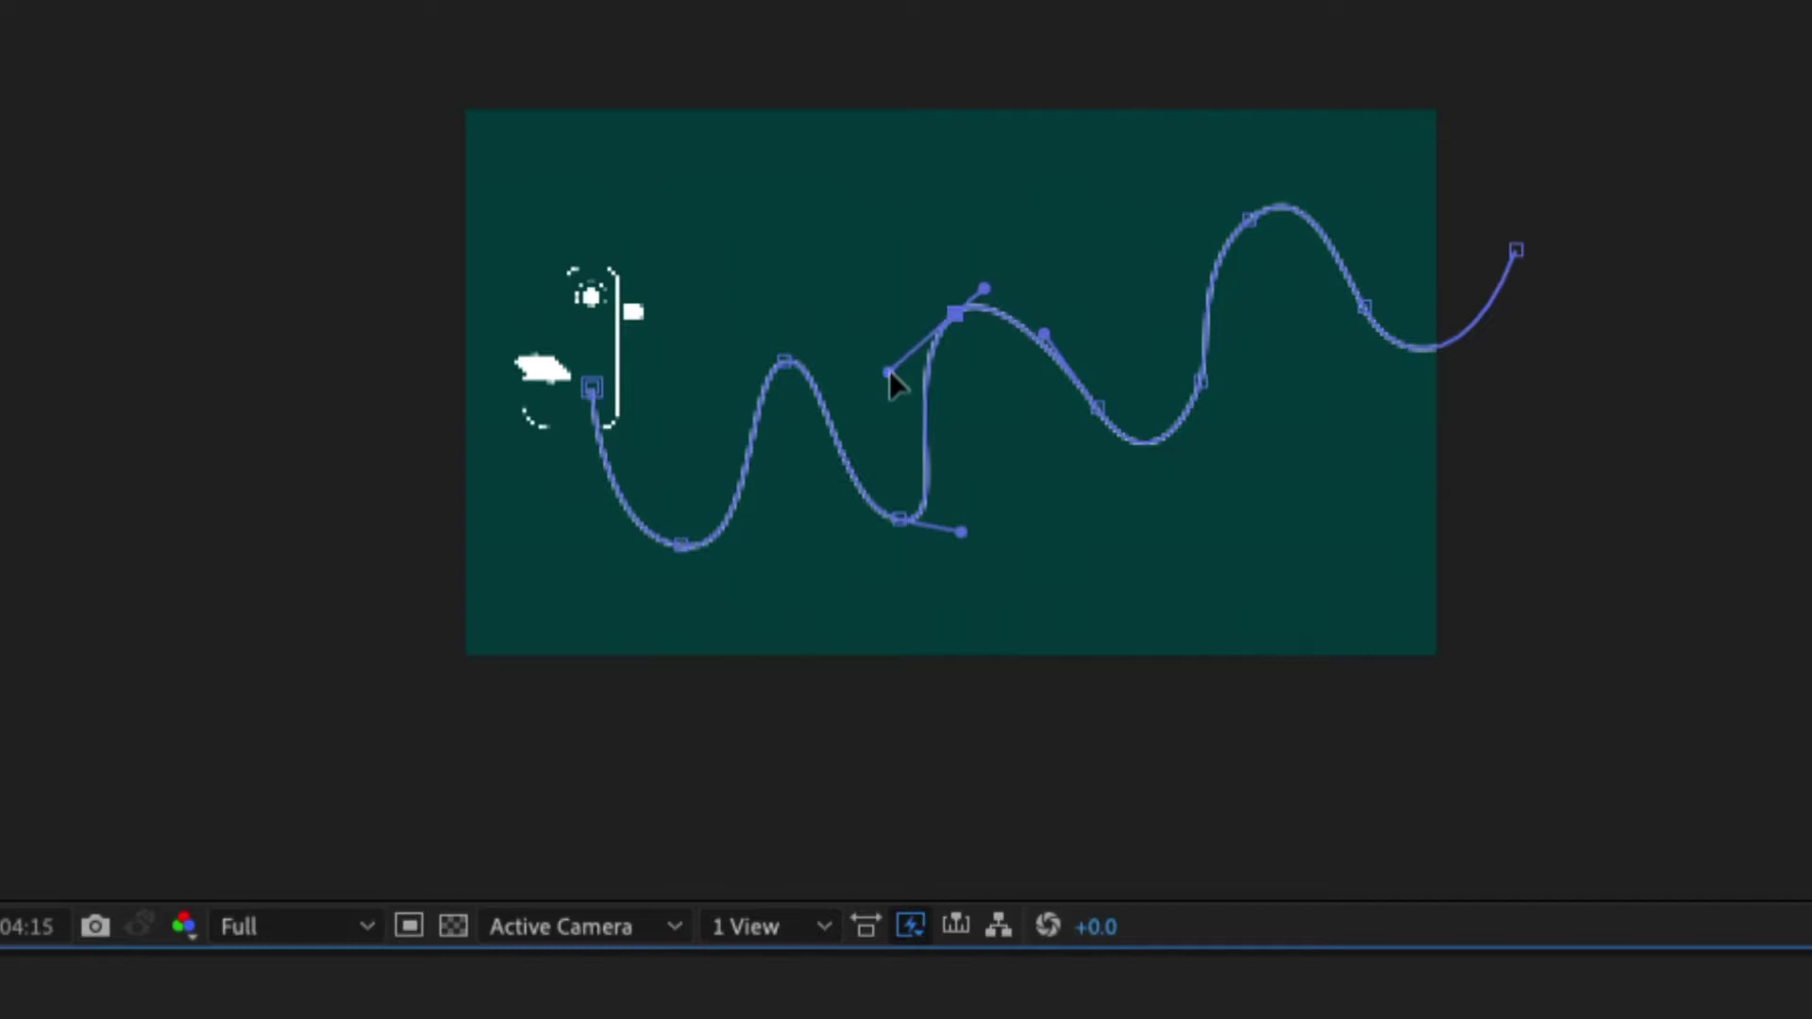
pyautogui.press(',')
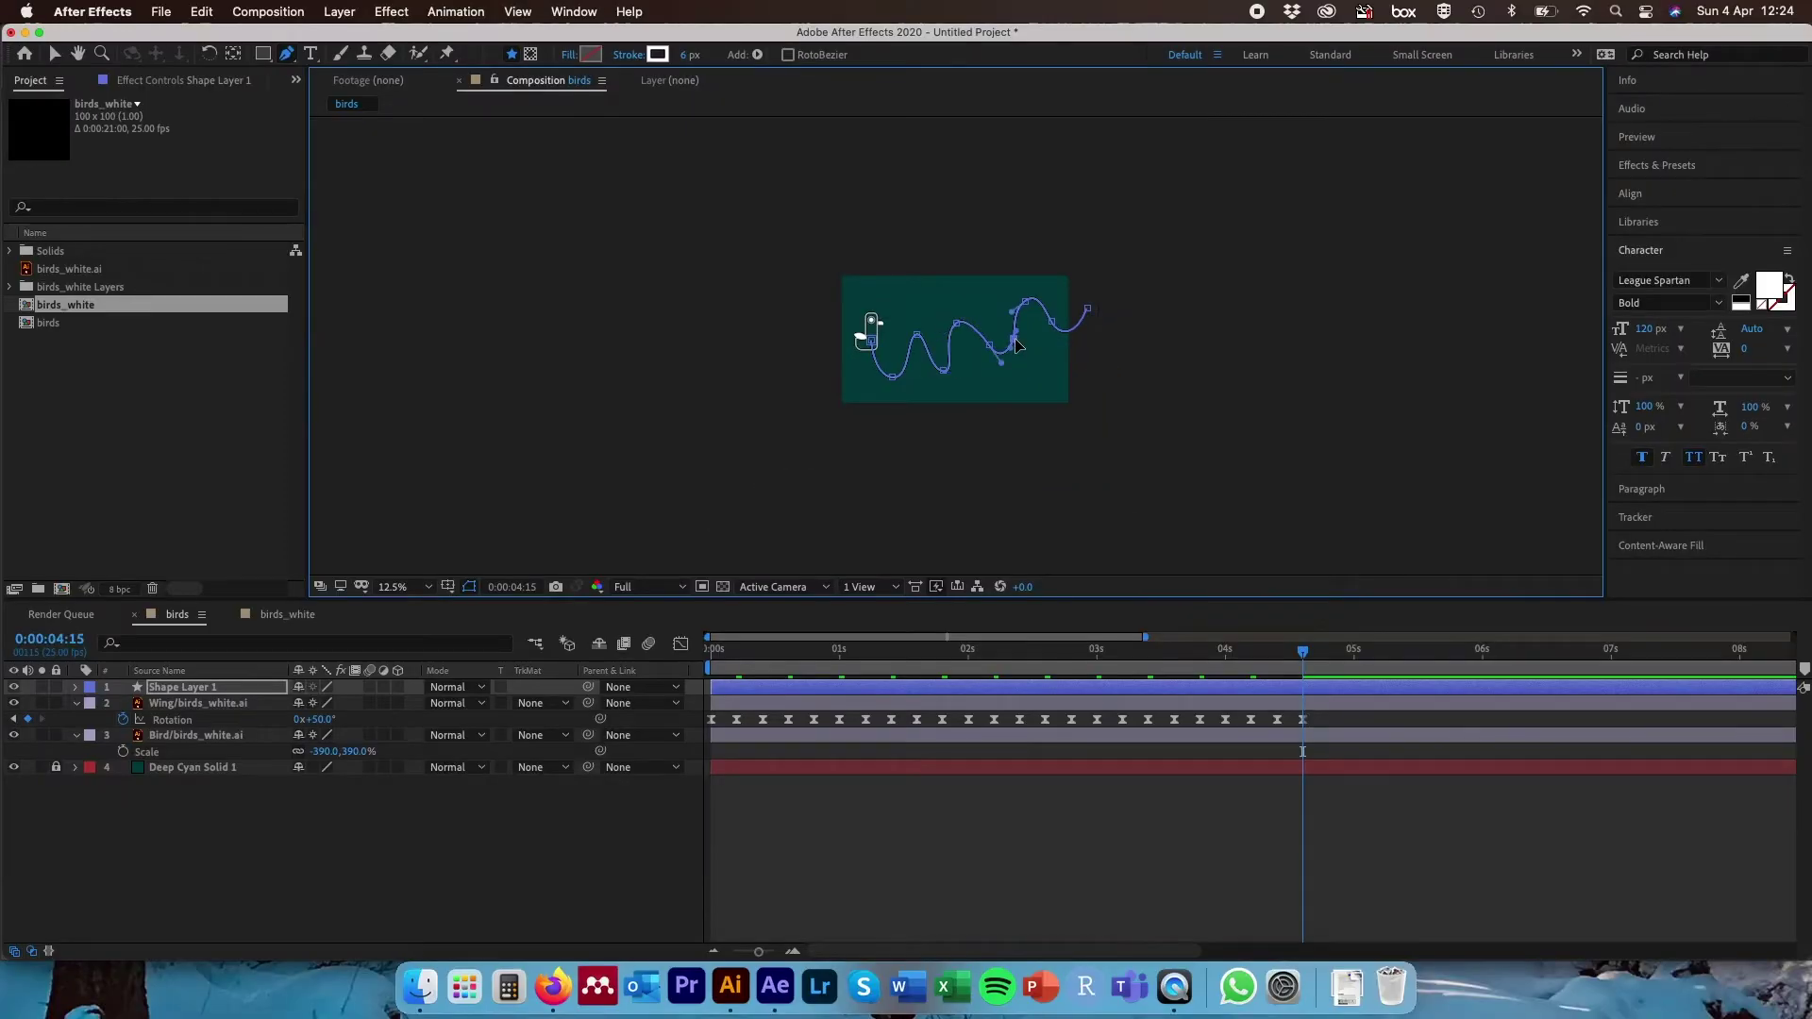
pyautogui.moveTo(1017, 345); pyautogui.dragTo(1018, 351)
pyautogui.moveTo(958, 324); pyautogui.dragTo(964, 329)
pyautogui.press('v')
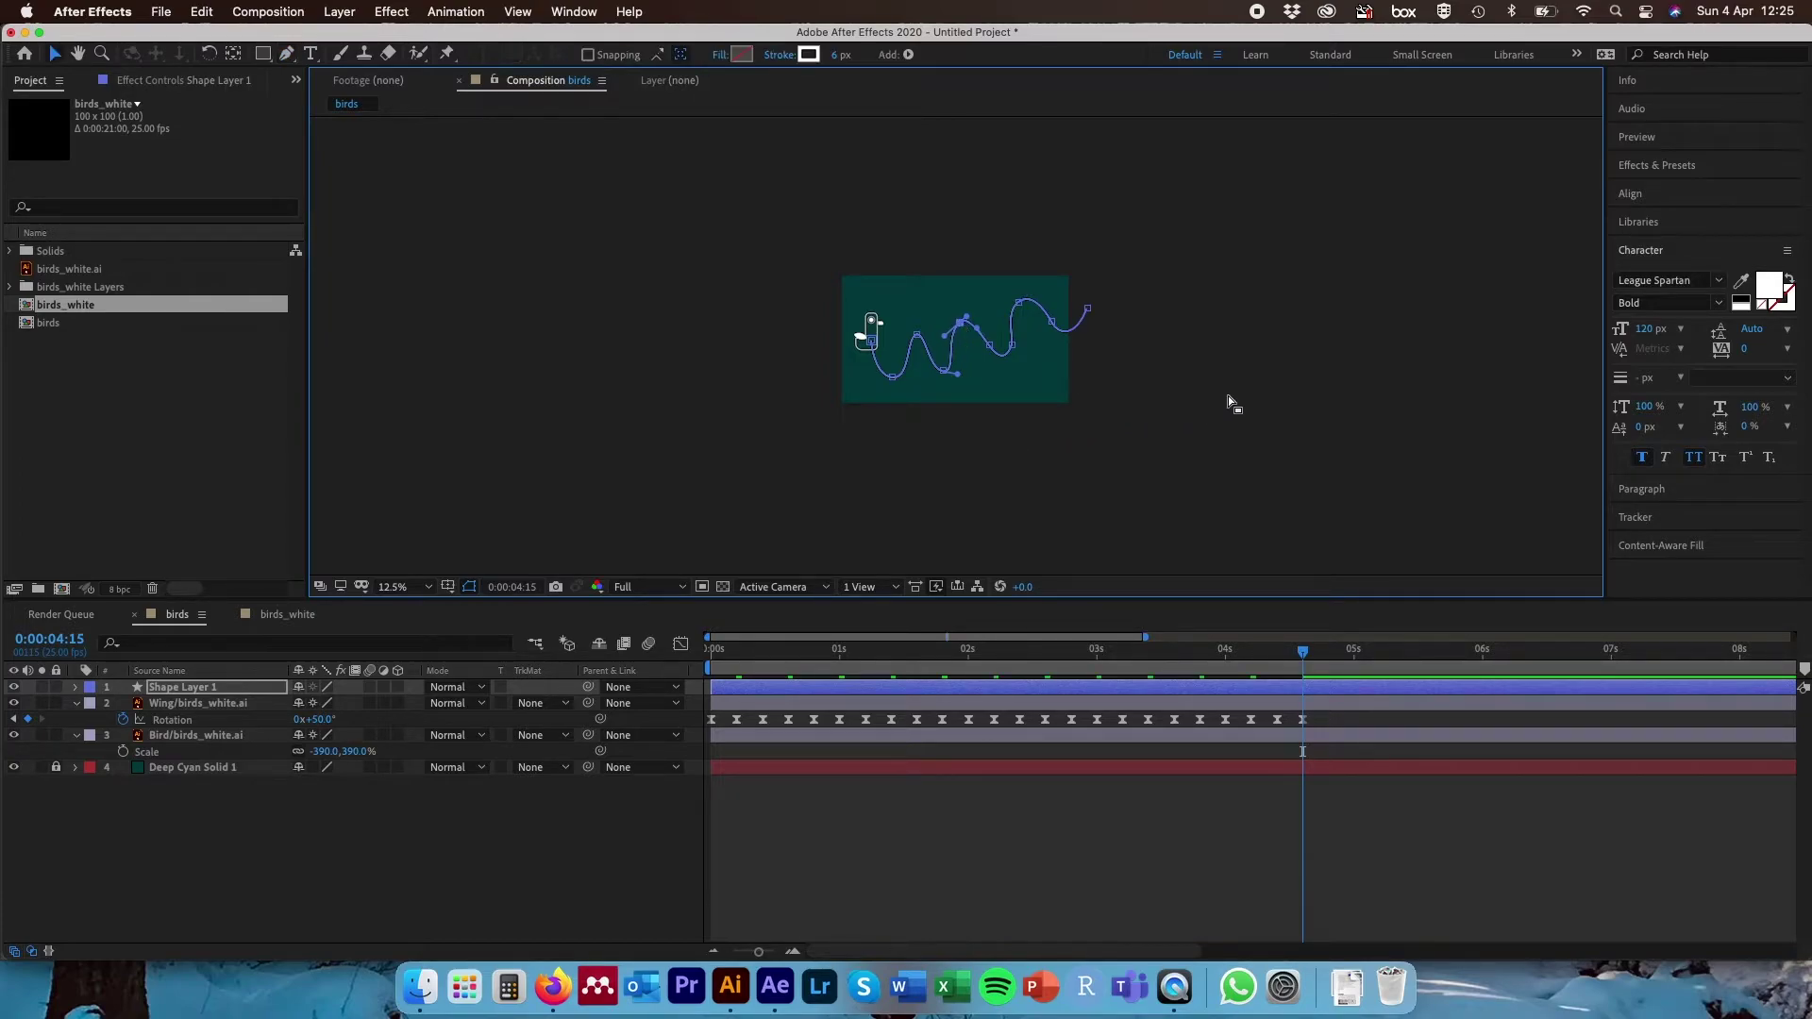
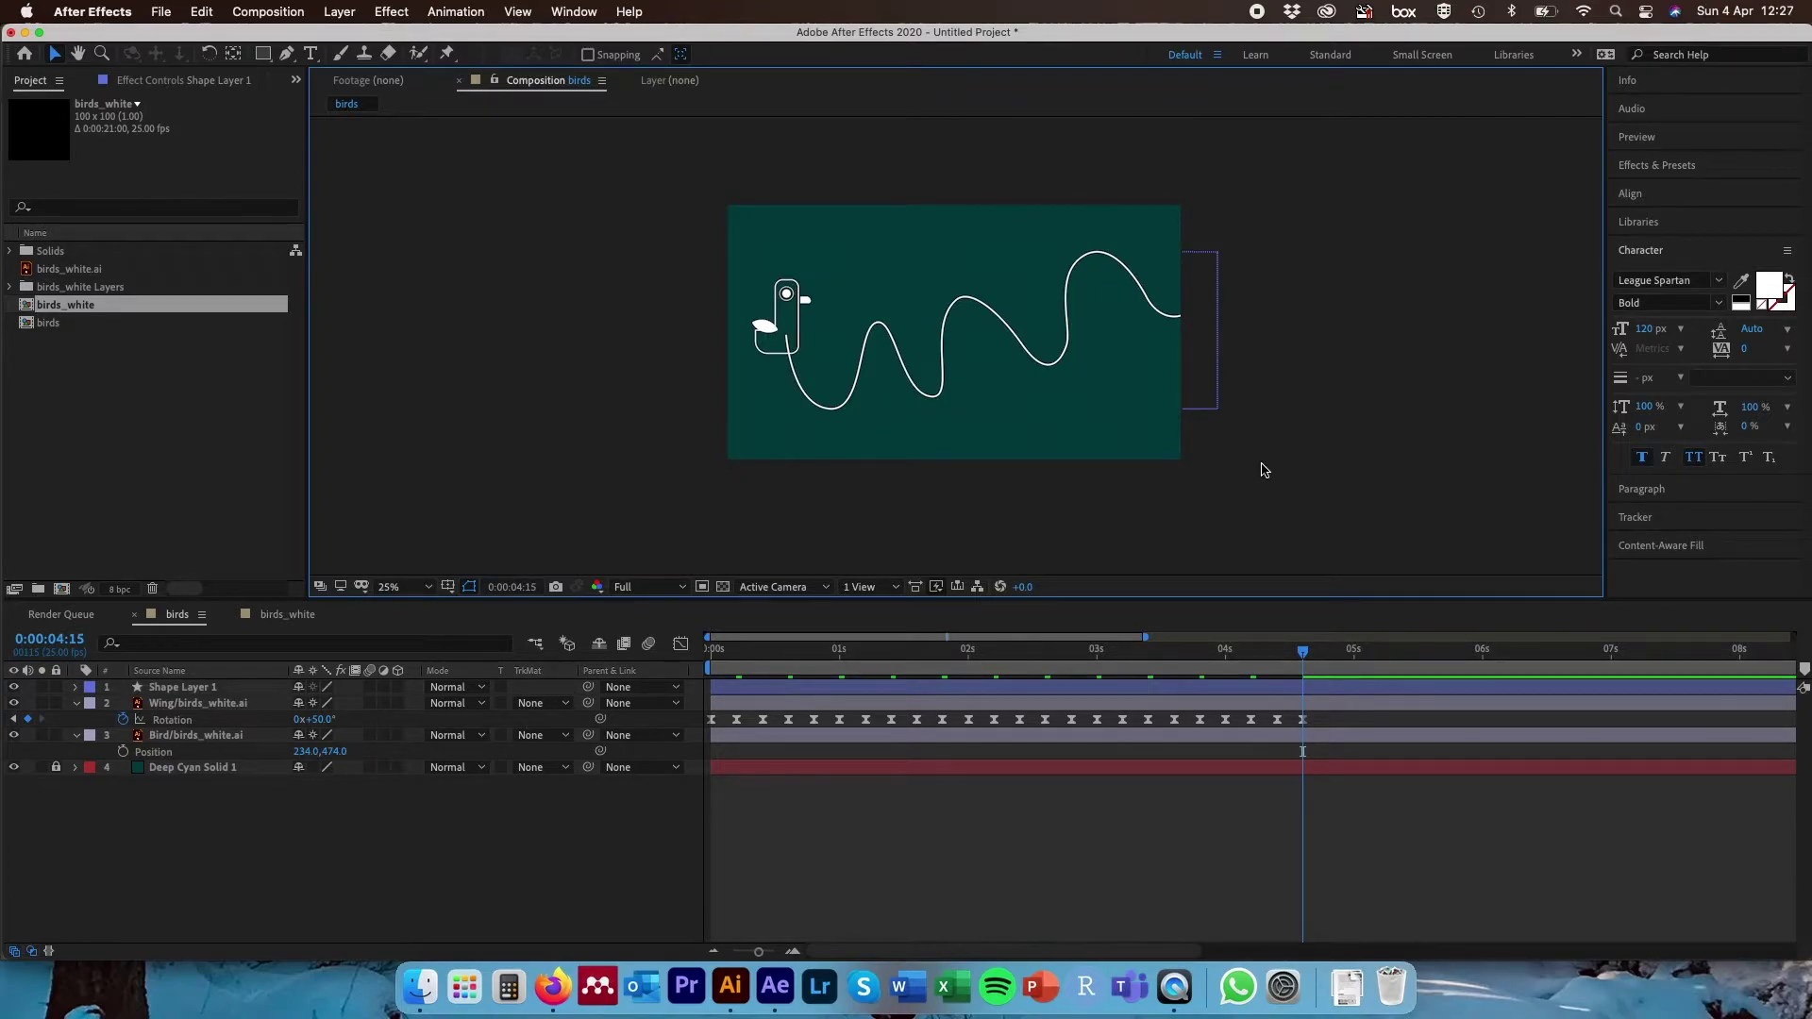
# - Parent the Wing layer to the Bird layer
pyautogui.click(201, 722)
pyautogui.click(227, 704)
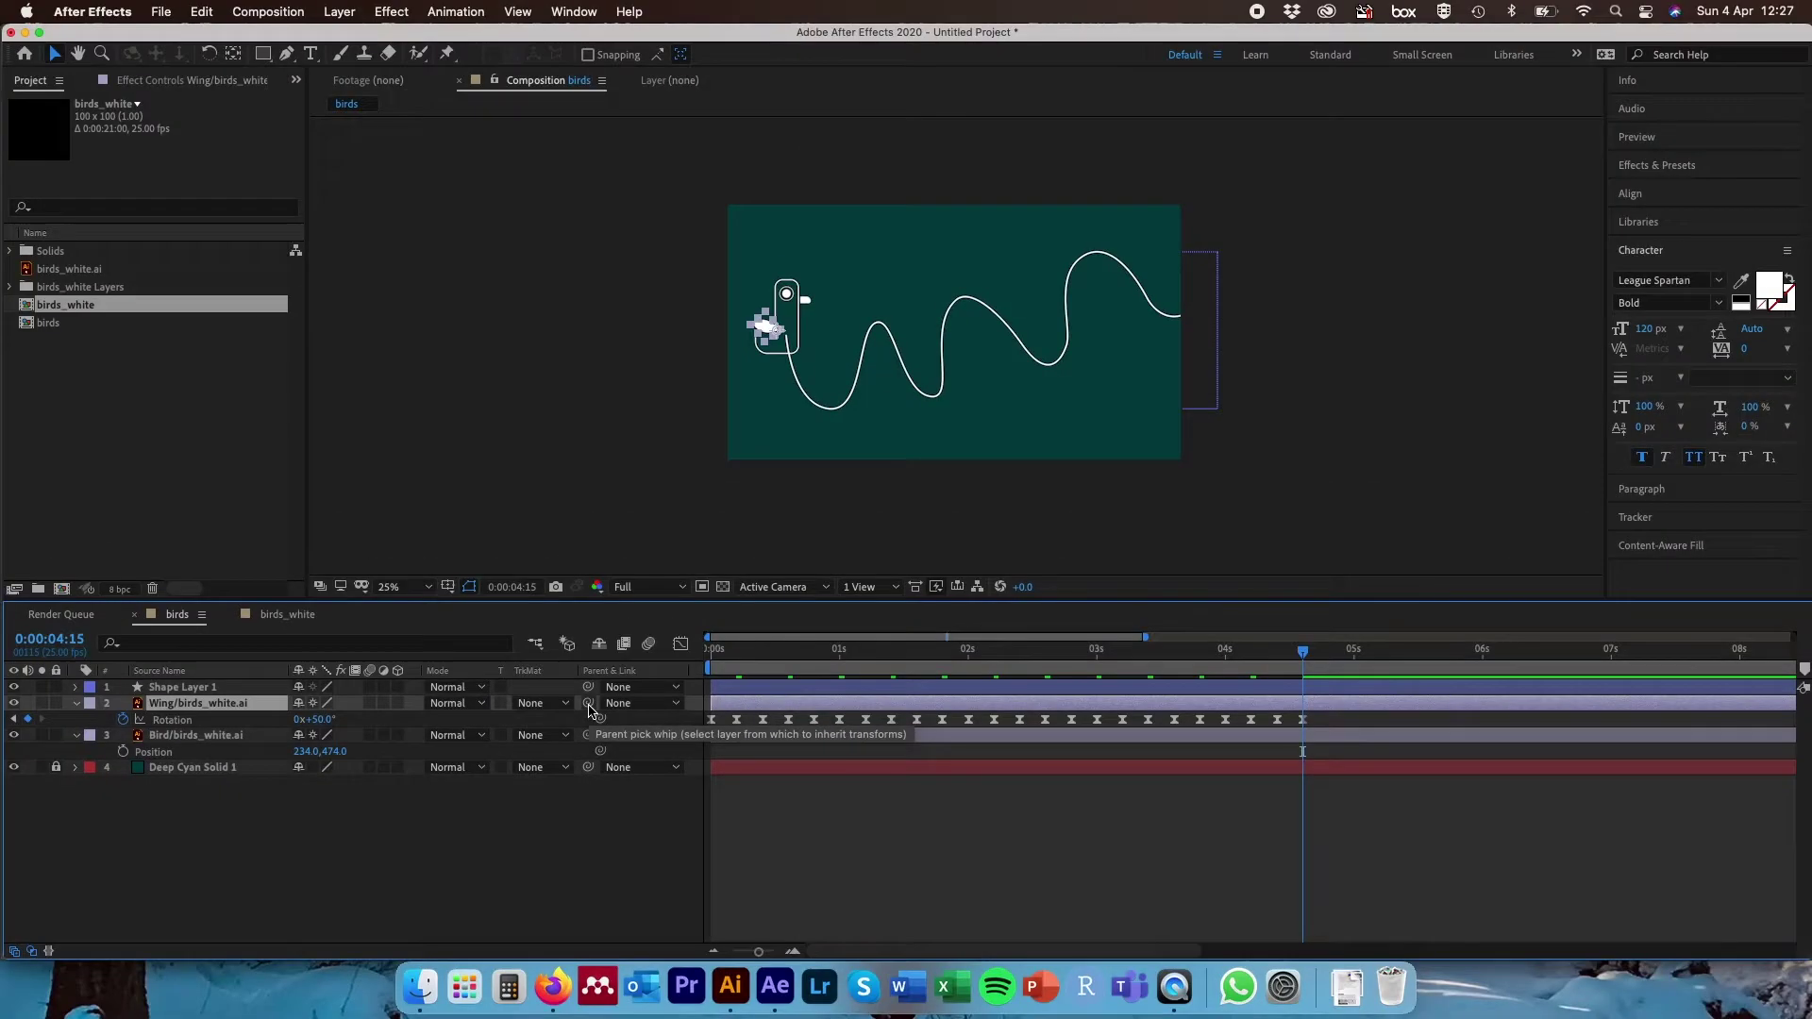
pyautogui.moveTo(588, 704); pyautogui.dragTo(200, 737)
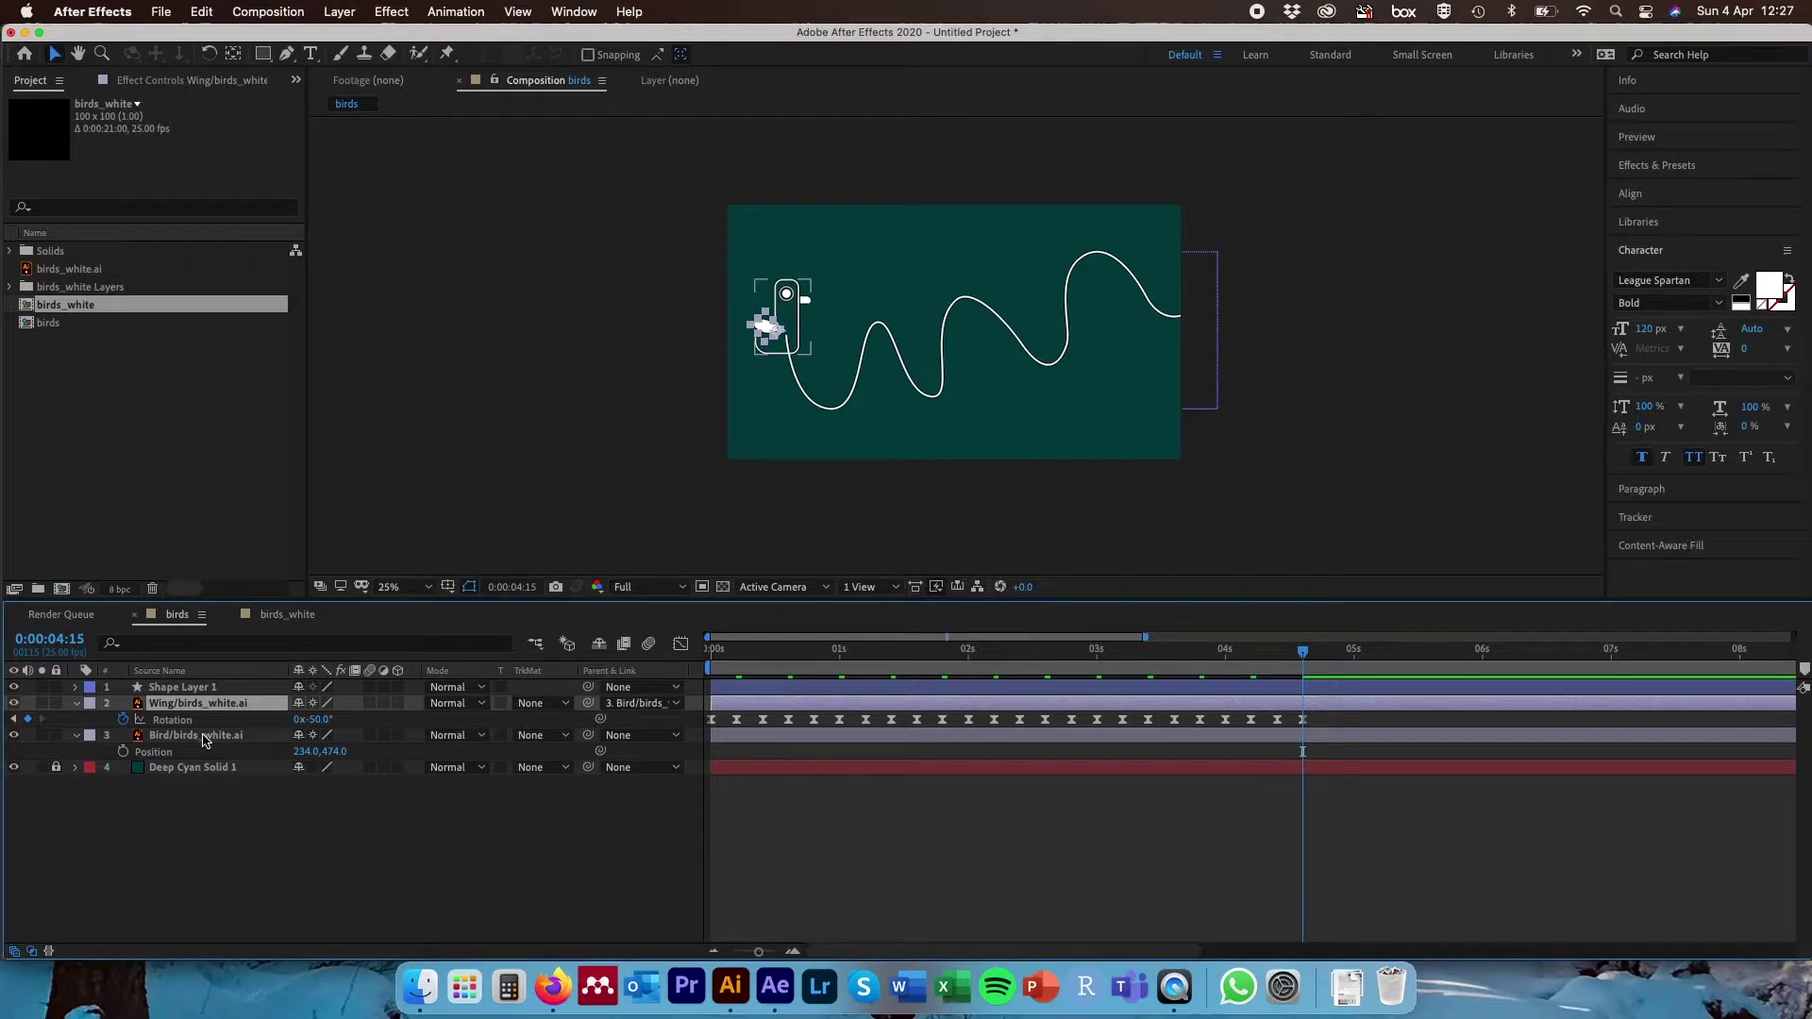
# - Move the Bird layer slightly to test that the wing follows it, and undo the move
pyautogui.click(216, 744)
pyautogui.click(222, 710)
pyautogui.click(253, 735)
pyautogui.moveTo(772, 307)
pyautogui.mouseDown()
pyautogui.moveTo(705, 300)
pyautogui.moveTo(802, 300)
pyautogui.moveTo(782, 286)
pyautogui.mouseUp()
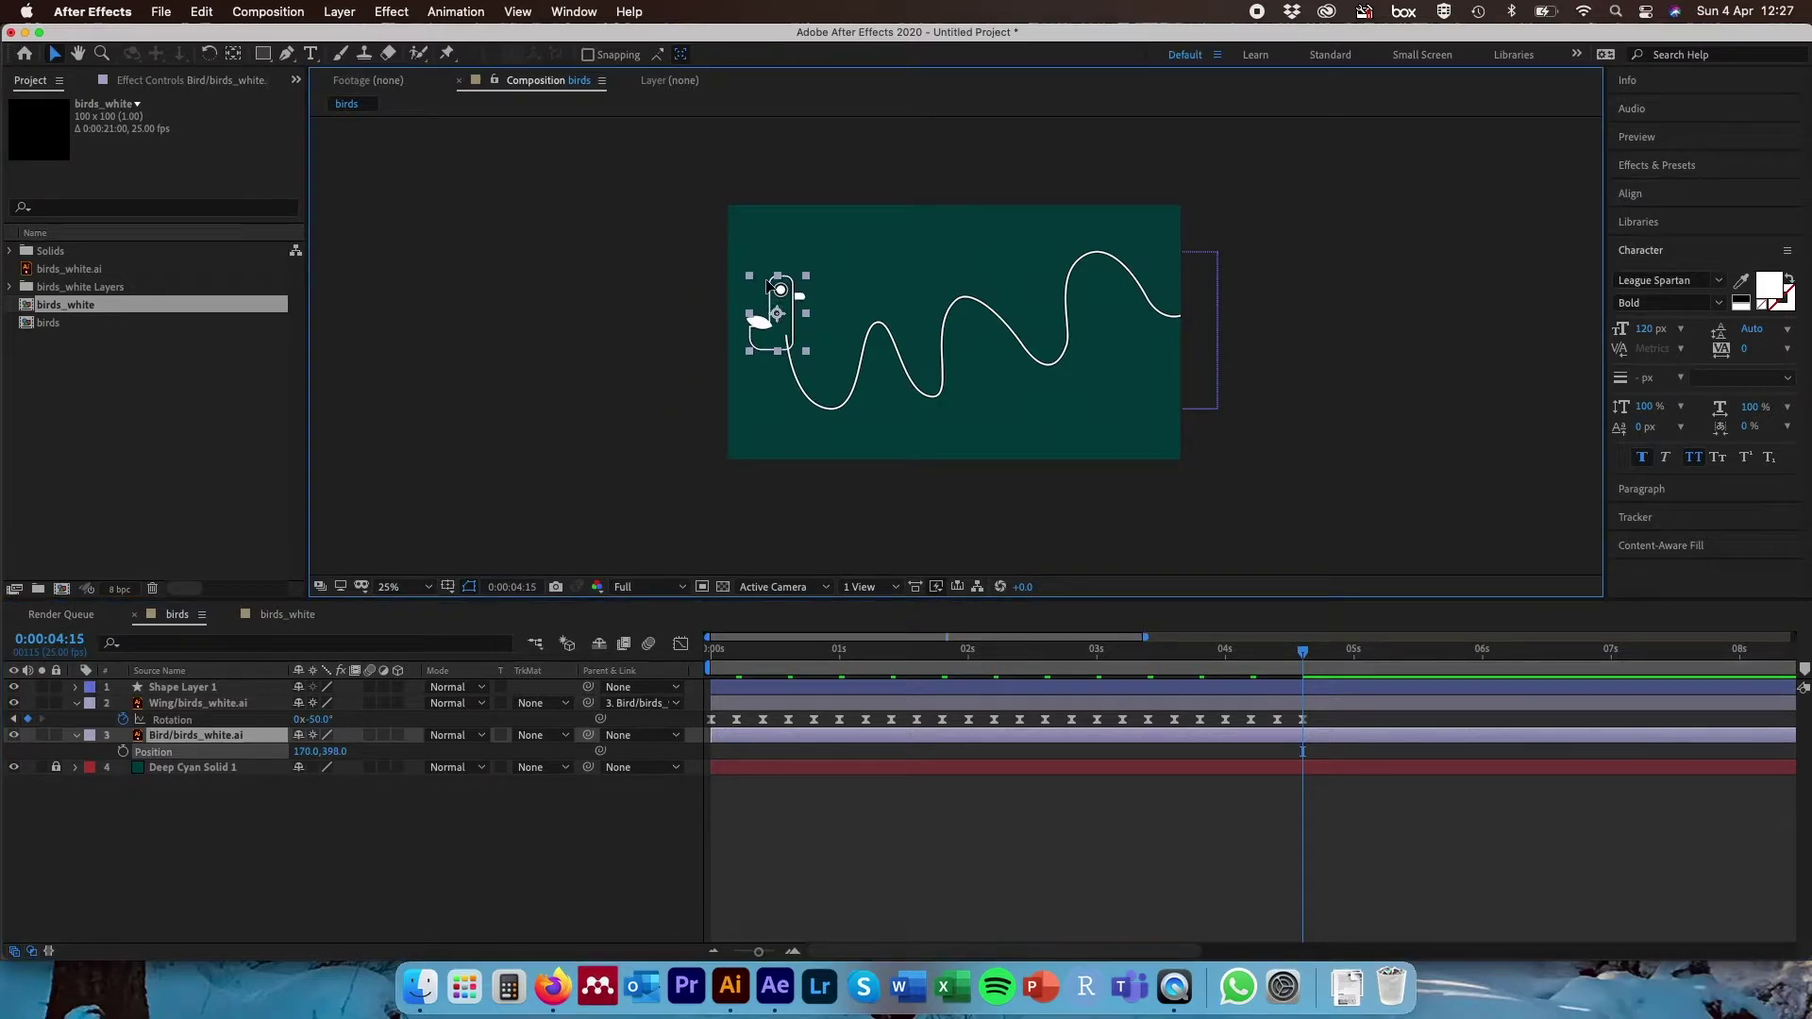
pyautogui.press('super+z')
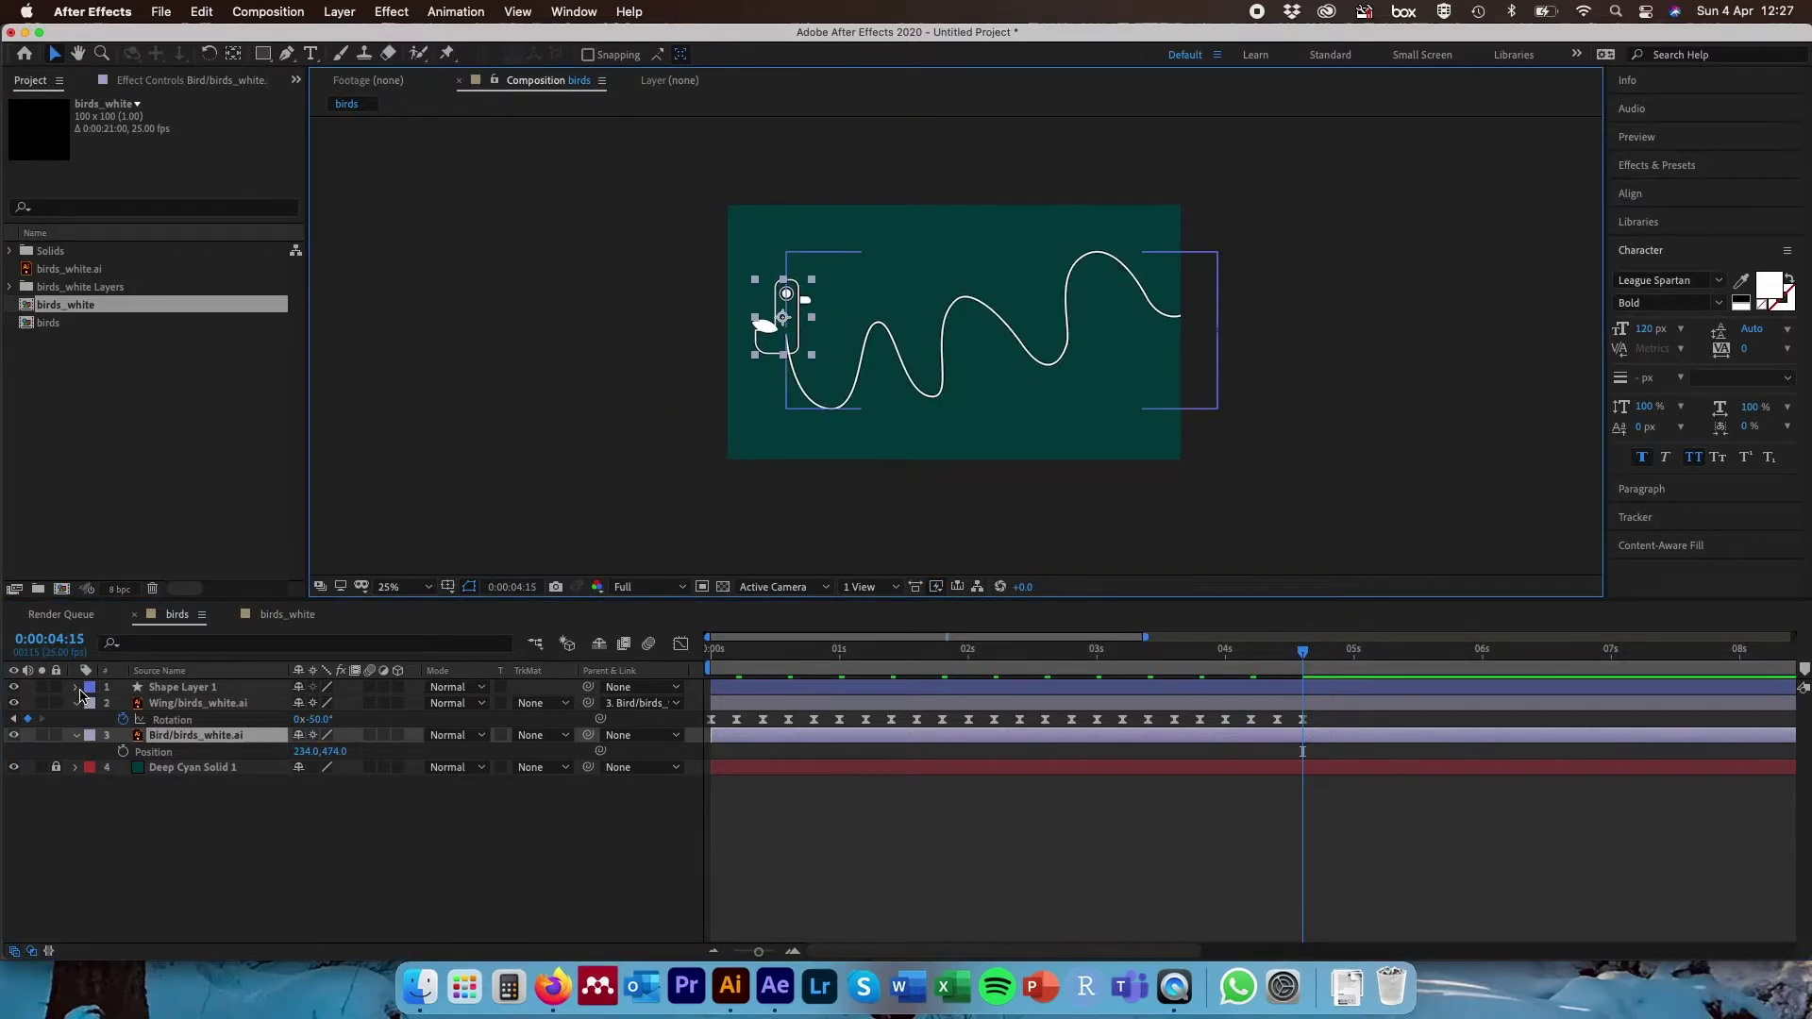
pyautogui.click(440, 509)
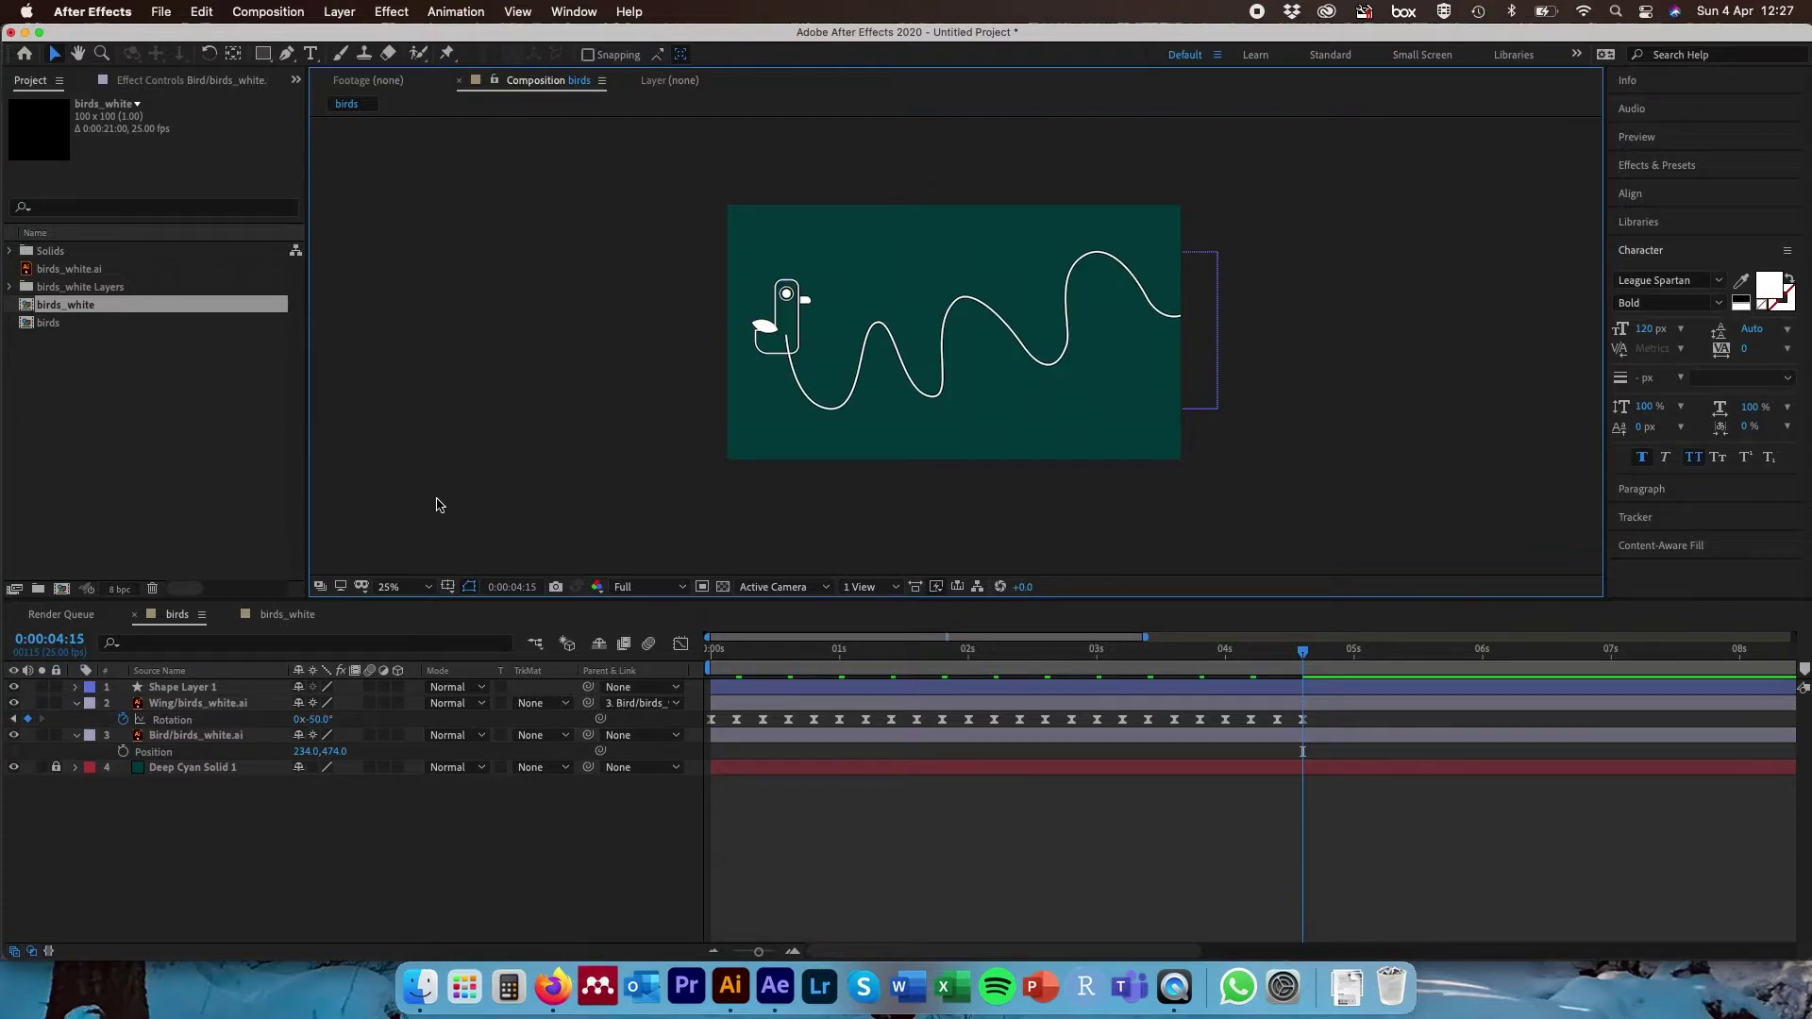
# - Expand the contents of Shape Layer 1 down to Path 1 and select its Path property for copying
pyautogui.click(75, 688)
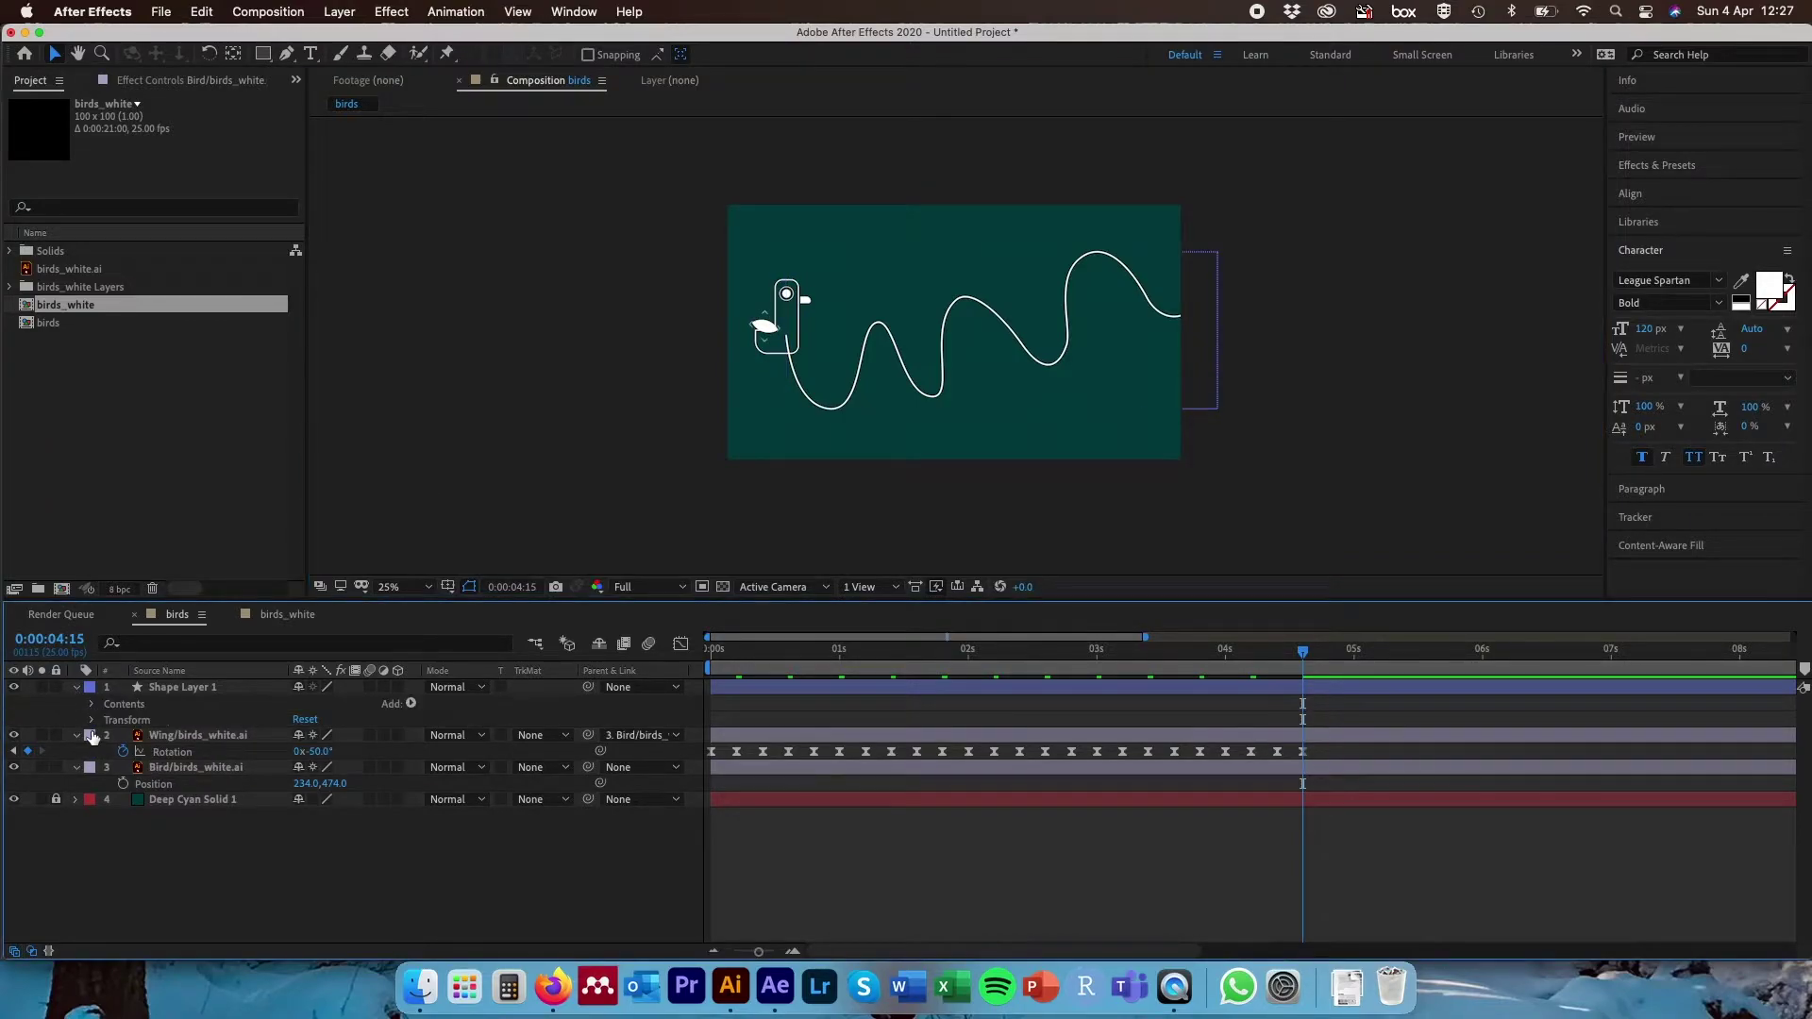
pyautogui.click(93, 704)
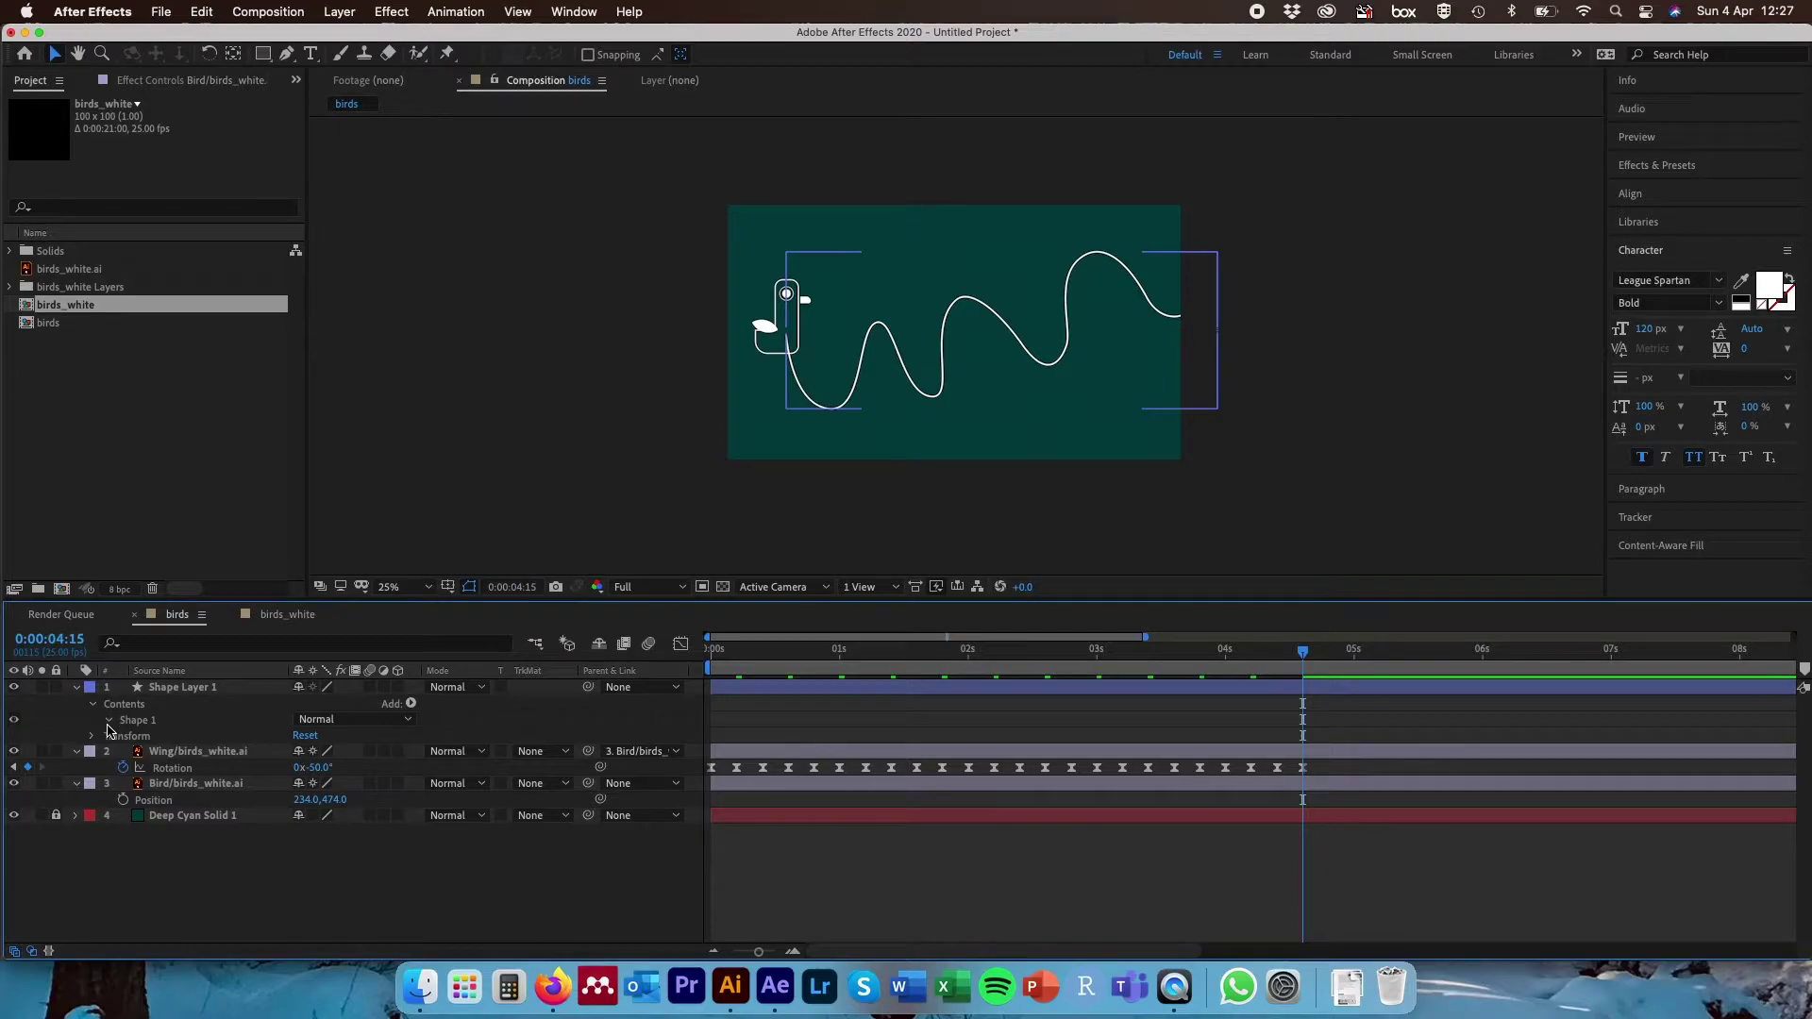
pyautogui.click(109, 720)
pyautogui.click(126, 737)
pyautogui.click(125, 738)
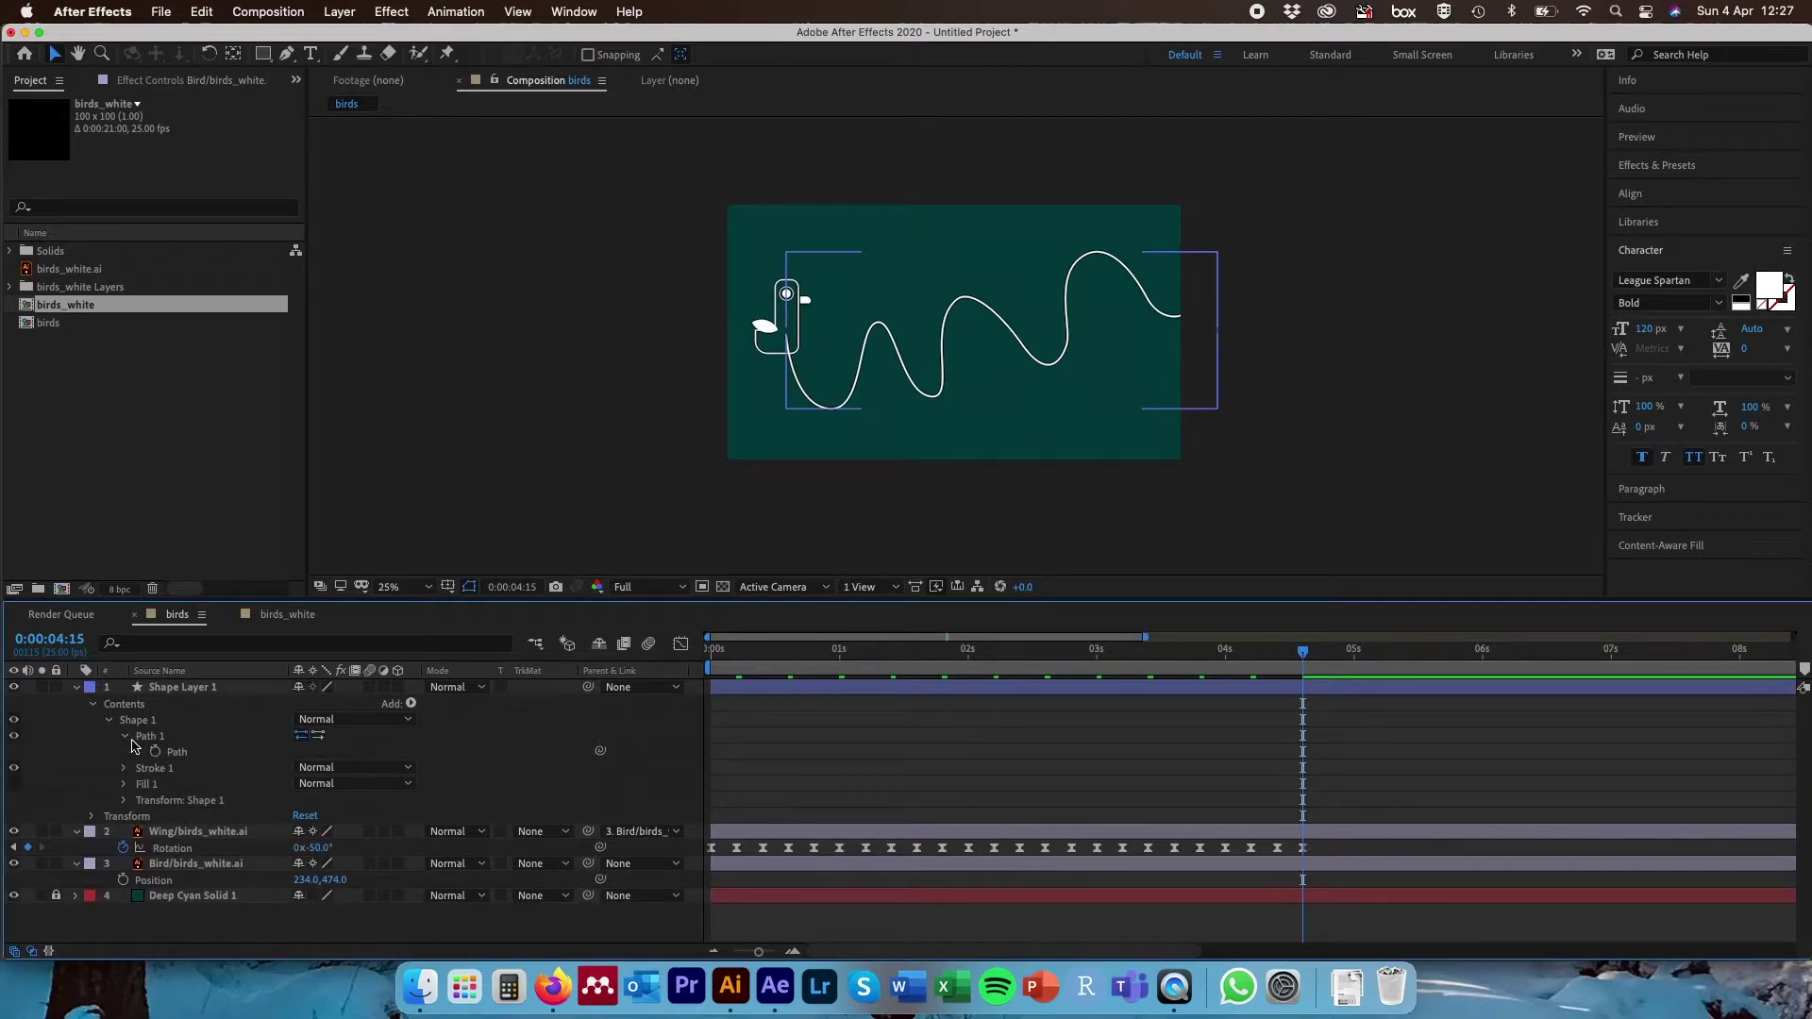
pyautogui.click(178, 752)
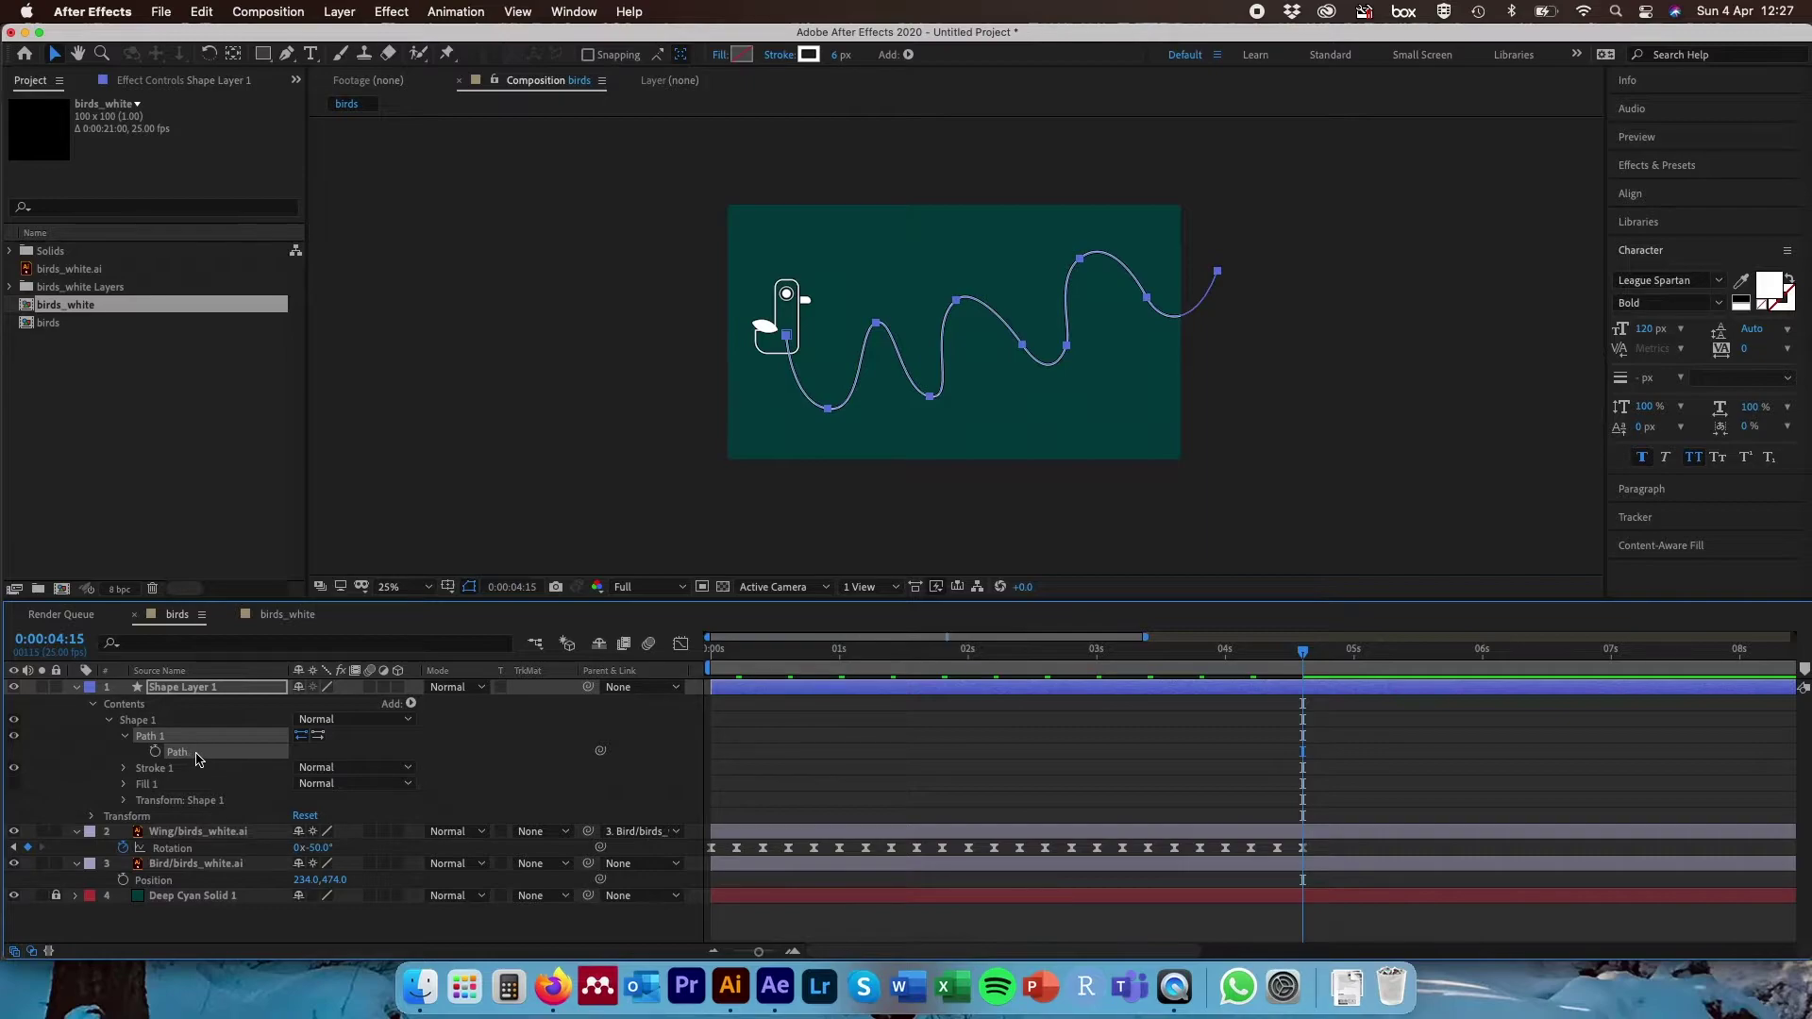
# - Paste the copied path into the Bird layer's Position property at 0:00:04:15
pyautogui.click(206, 866)
pyautogui.press('p')
pyautogui.press('p')
pyautogui.click(193, 887)
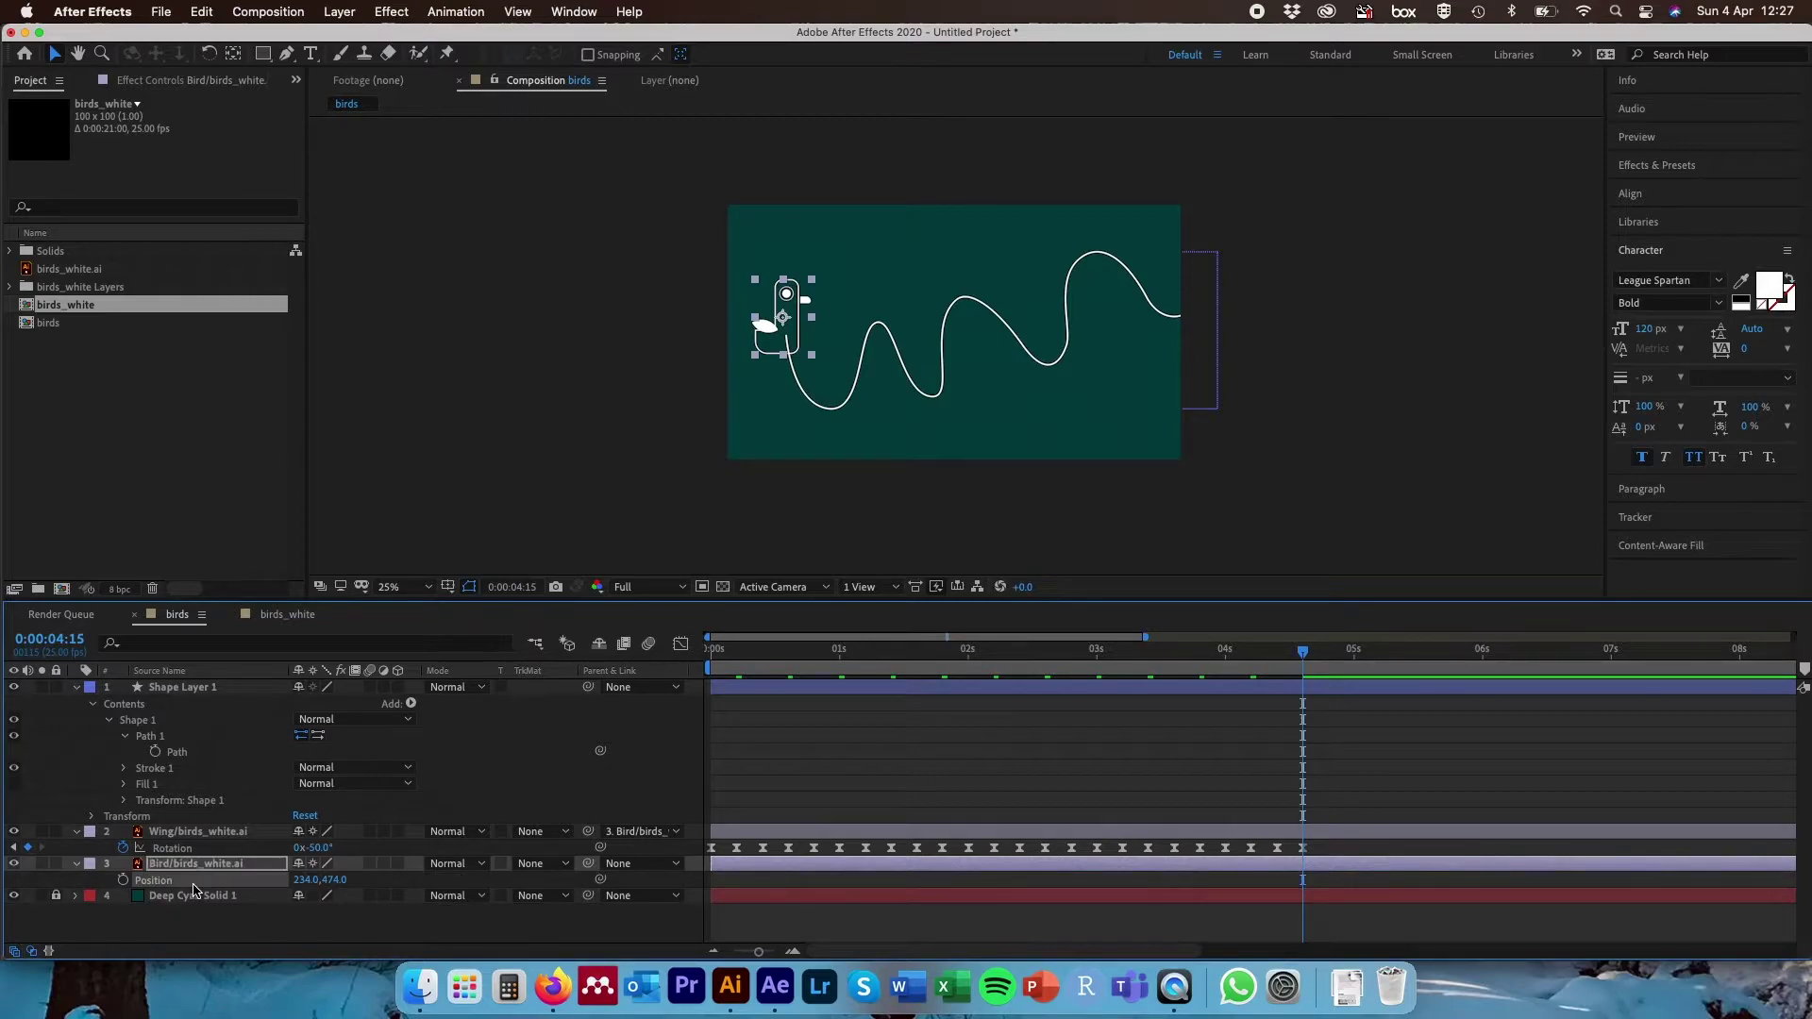
pyautogui.press('super+v')
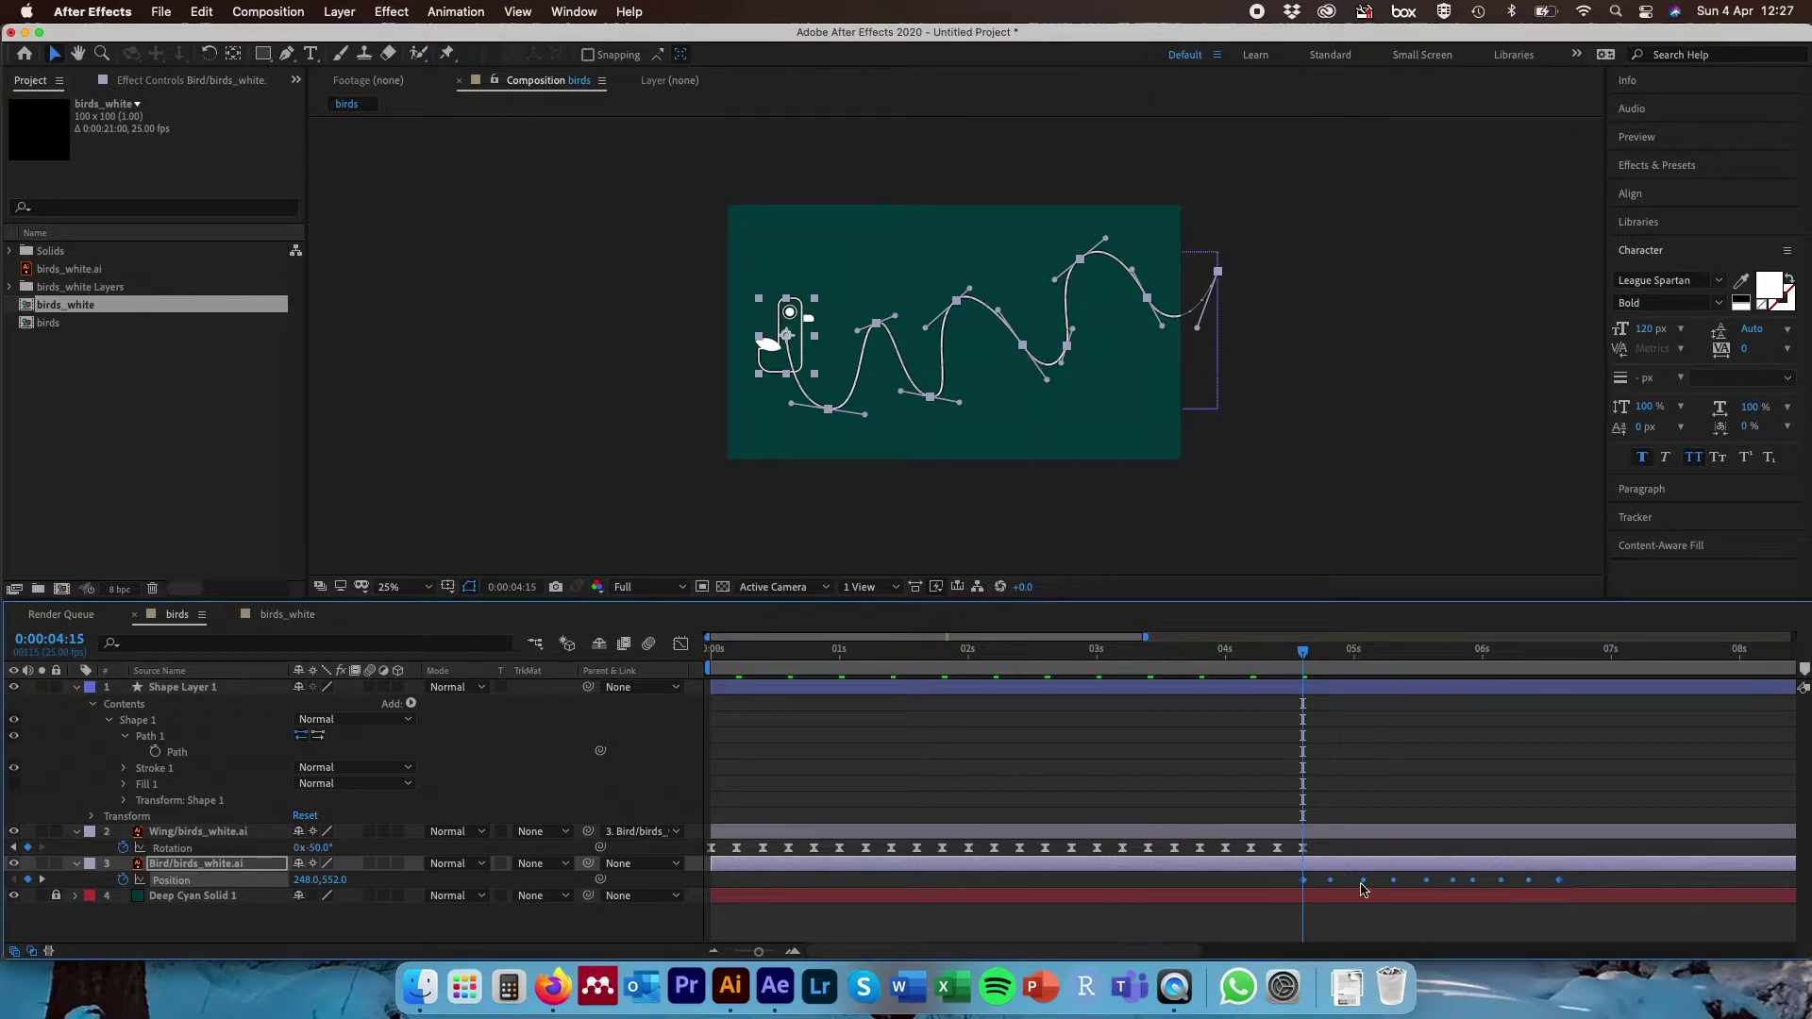
# - Shift all the Bird layer's Position keyframes so that the first one sits at 0:00:00:00
pyautogui.moveTo(1305, 657); pyautogui.dragTo(1301, 658)
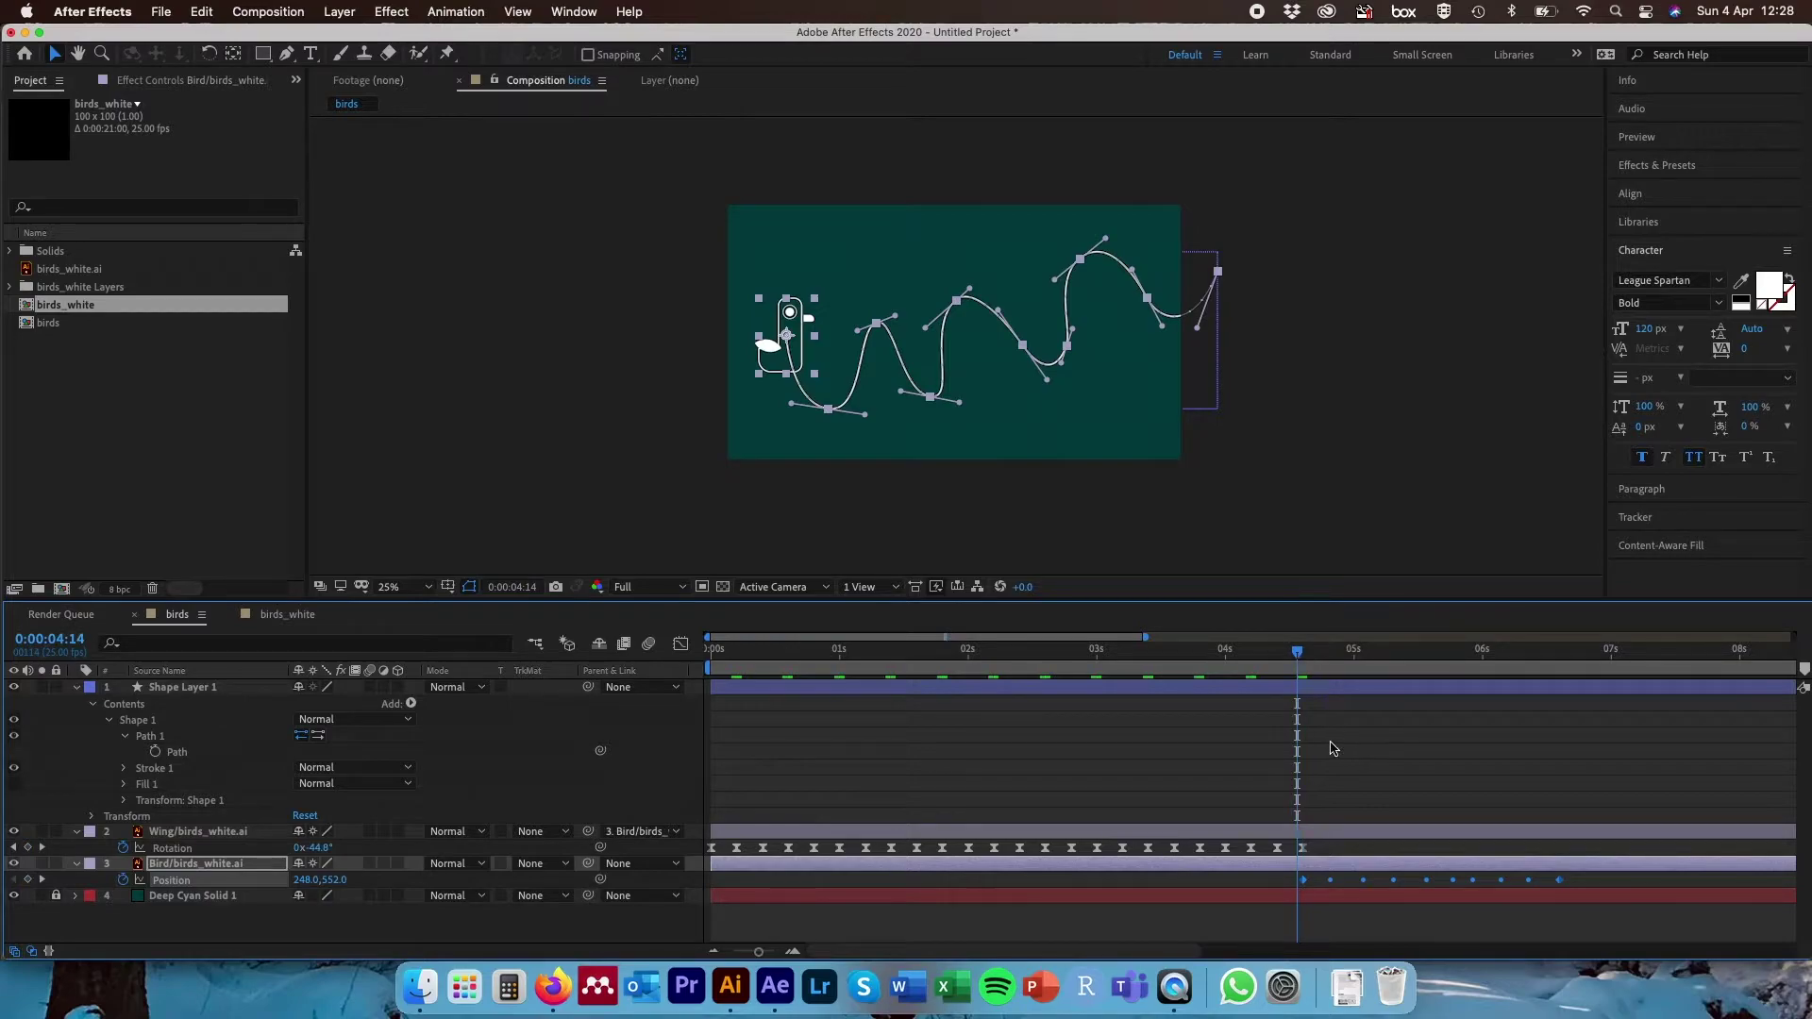
pyautogui.press('Home')
pyautogui.moveTo(1306, 887)
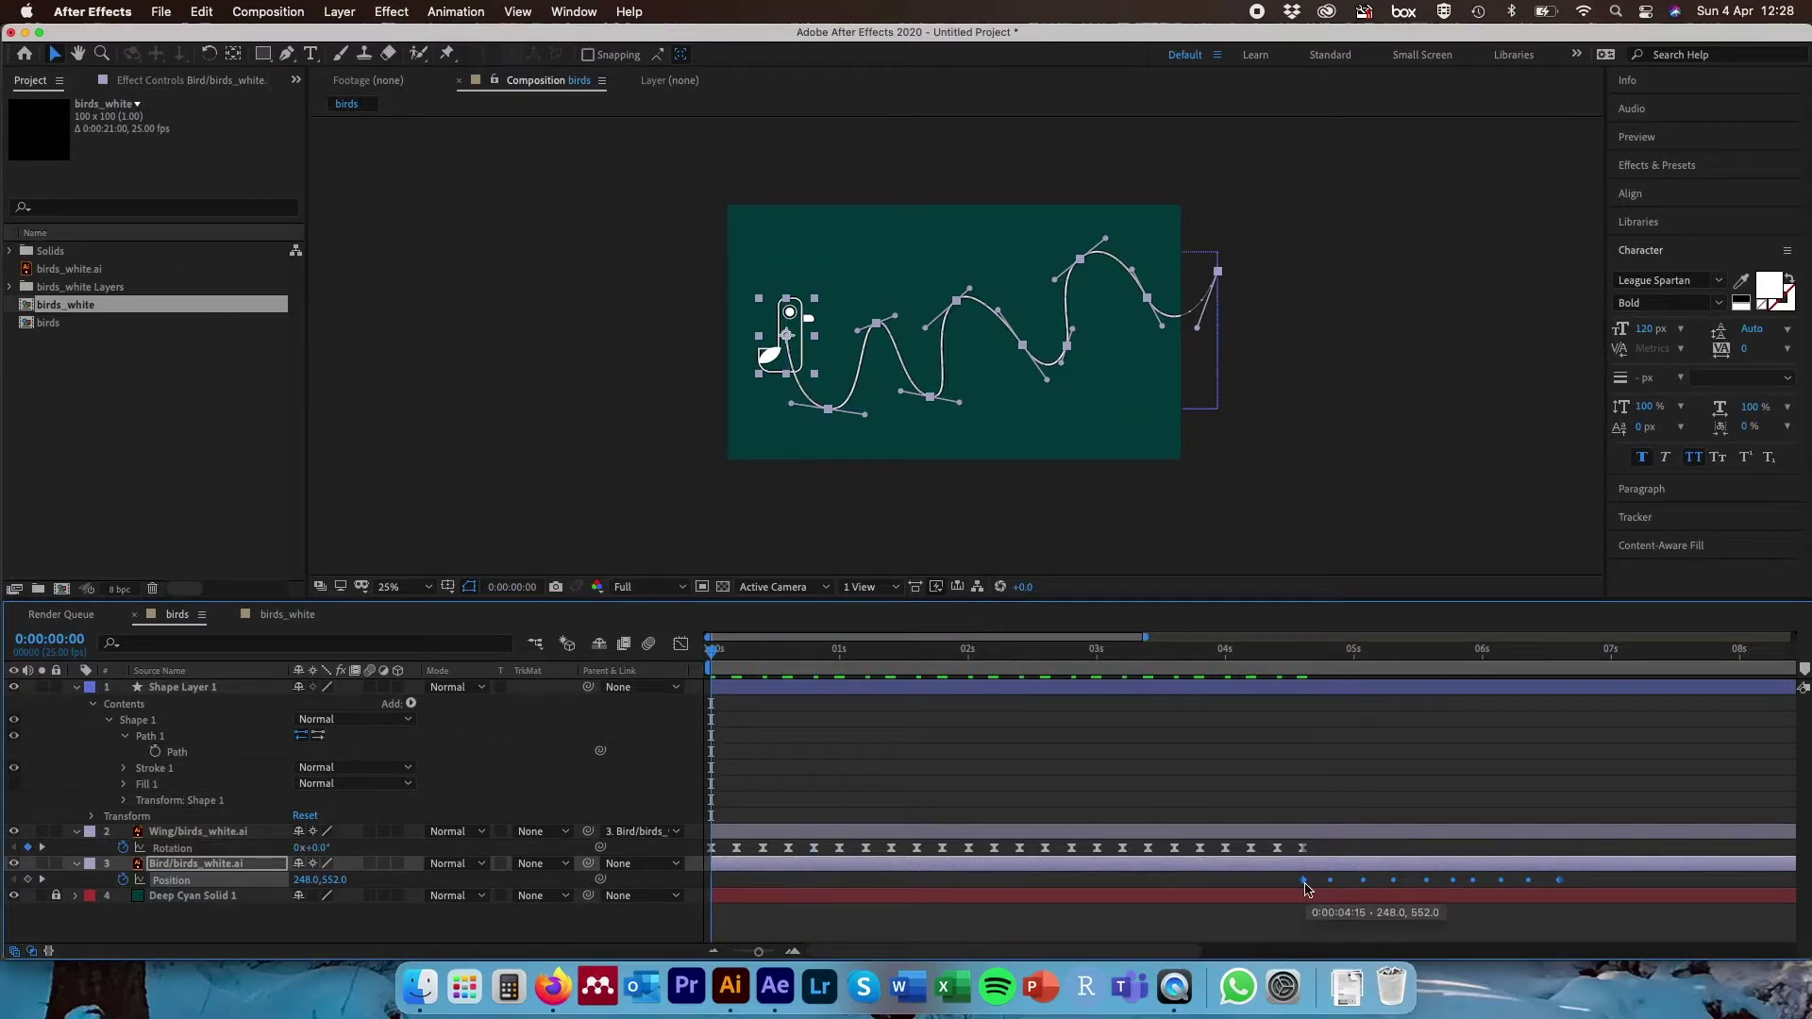
pyautogui.moveTo(1306, 889); pyautogui.dragTo(1124, 895)
pyautogui.moveTo(829, 888); pyautogui.dragTo(717, 879)
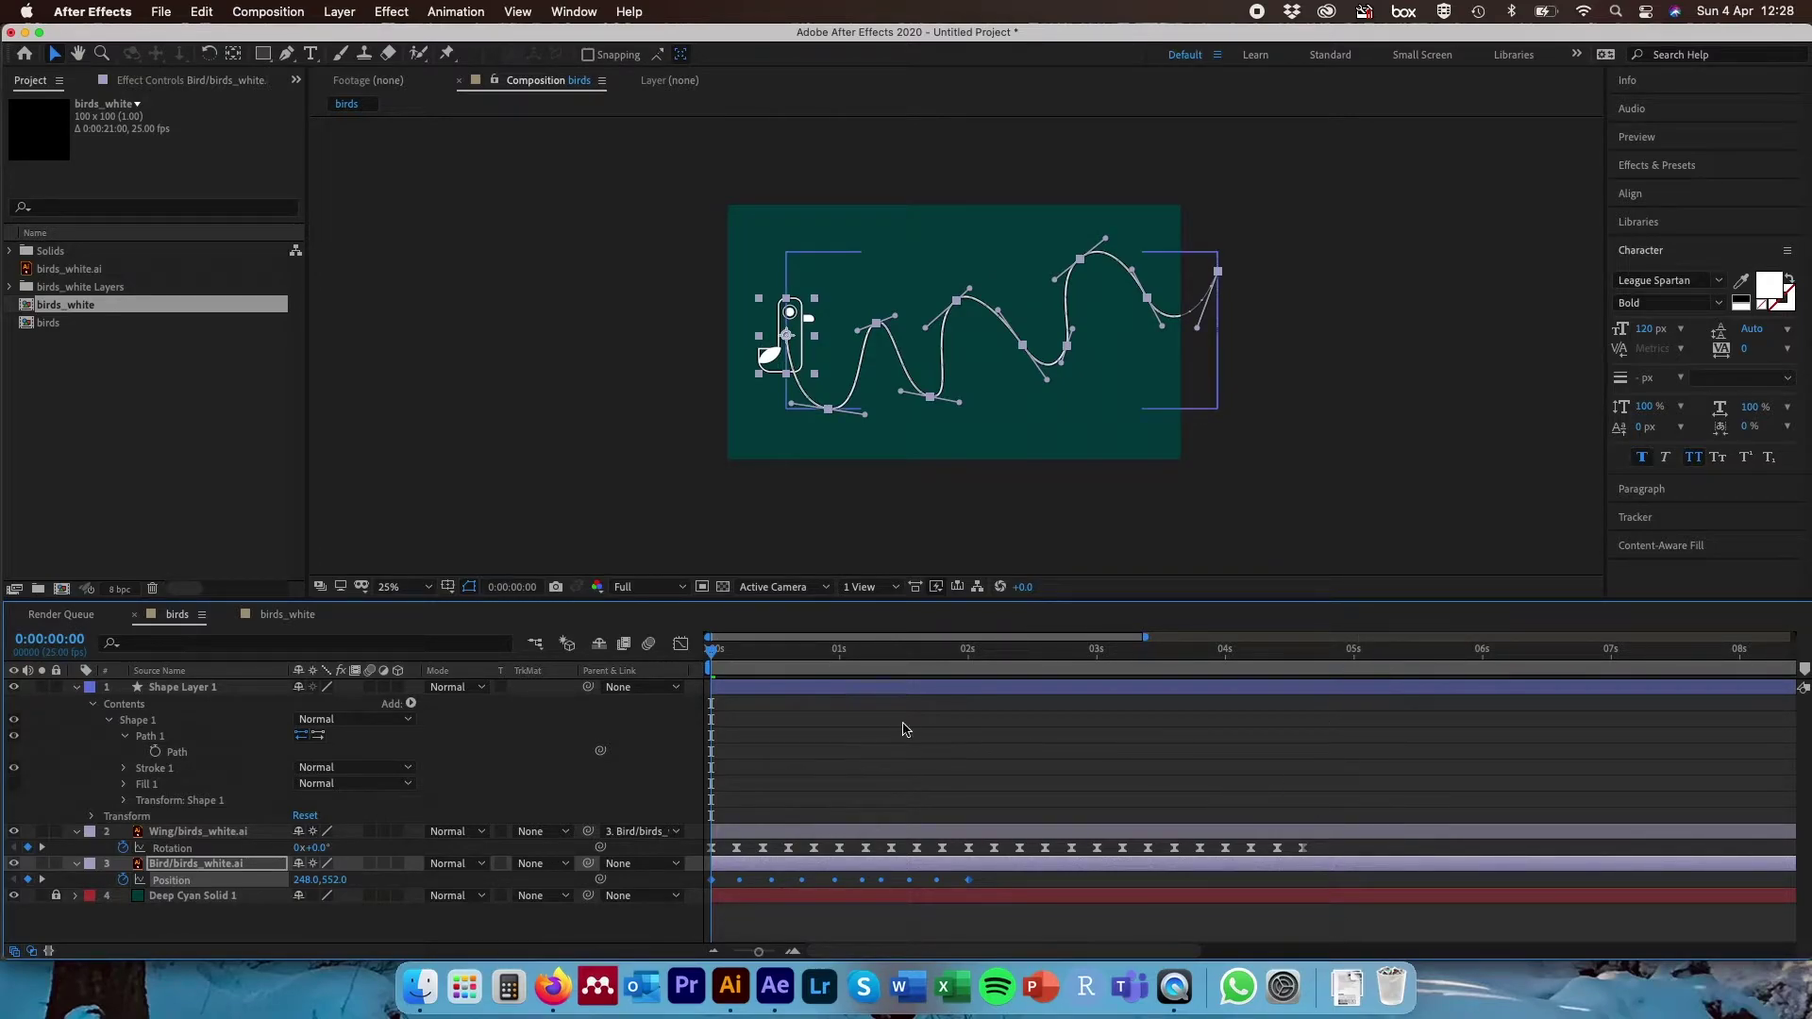
# - Delete Shape Layer 1 and preview the bird flying along its motion path
pyautogui.click(220, 688)
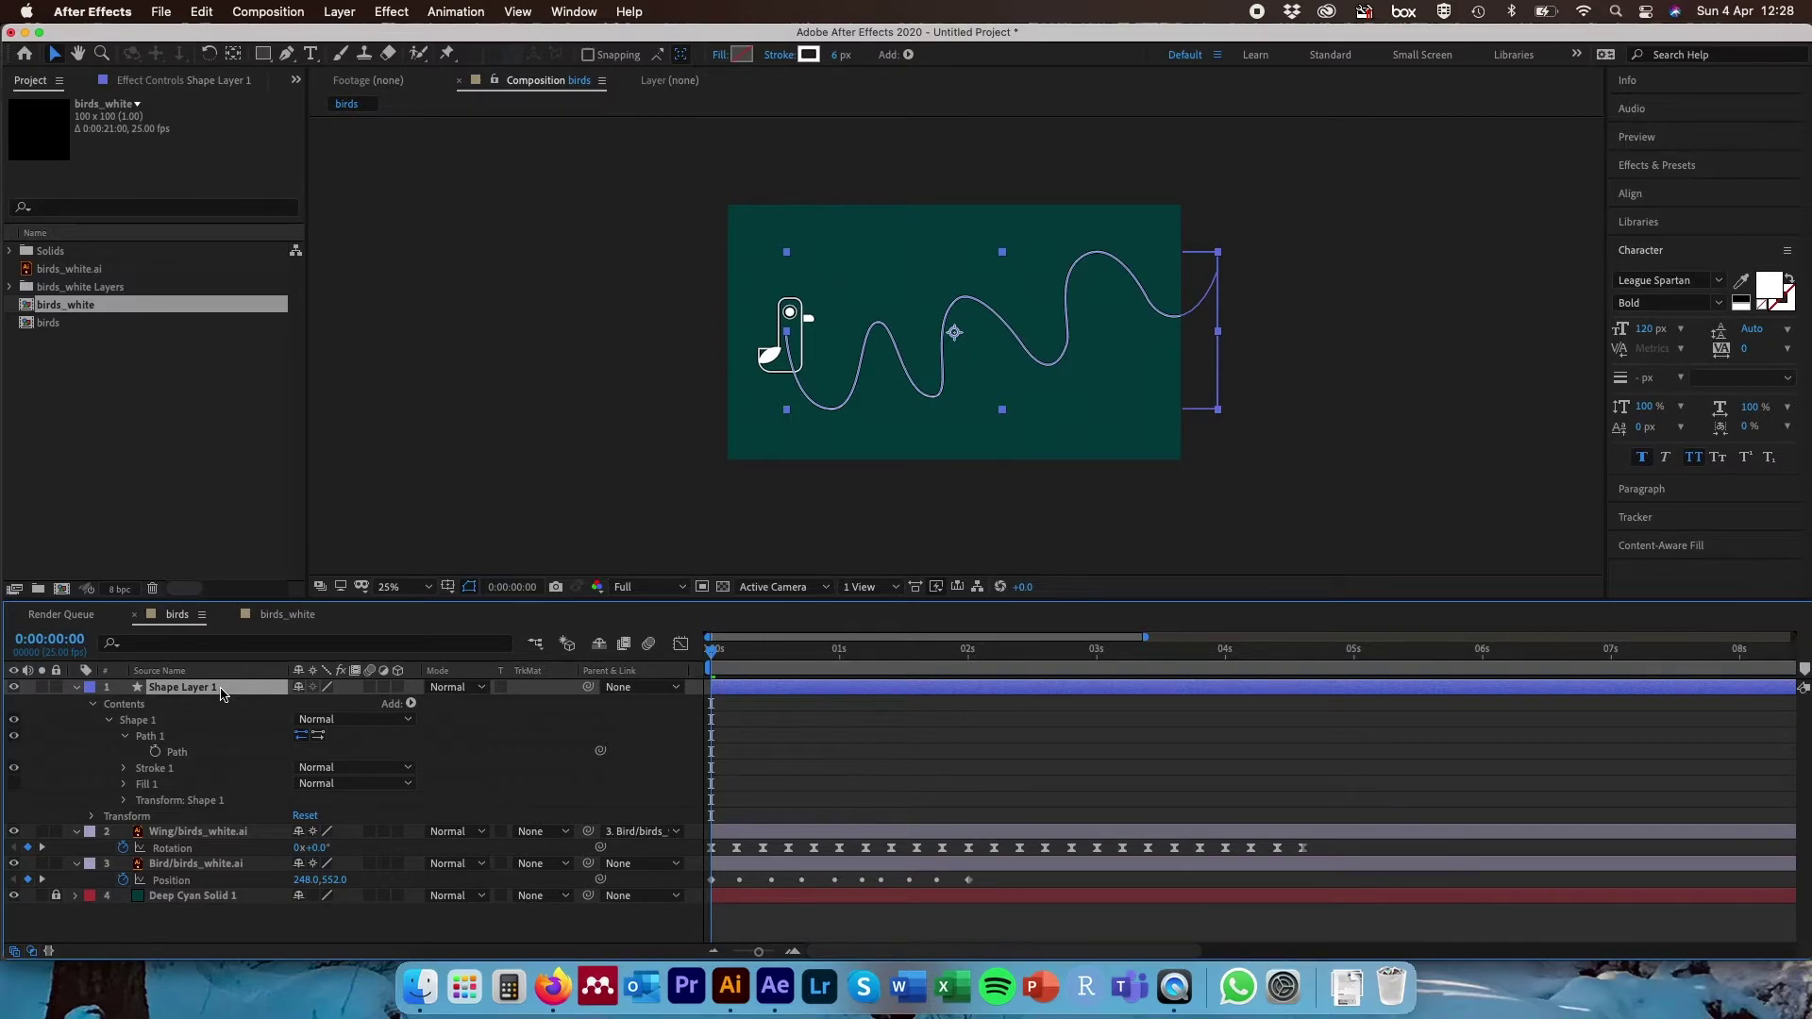
pyautogui.press('Delete')
pyautogui.press('space')
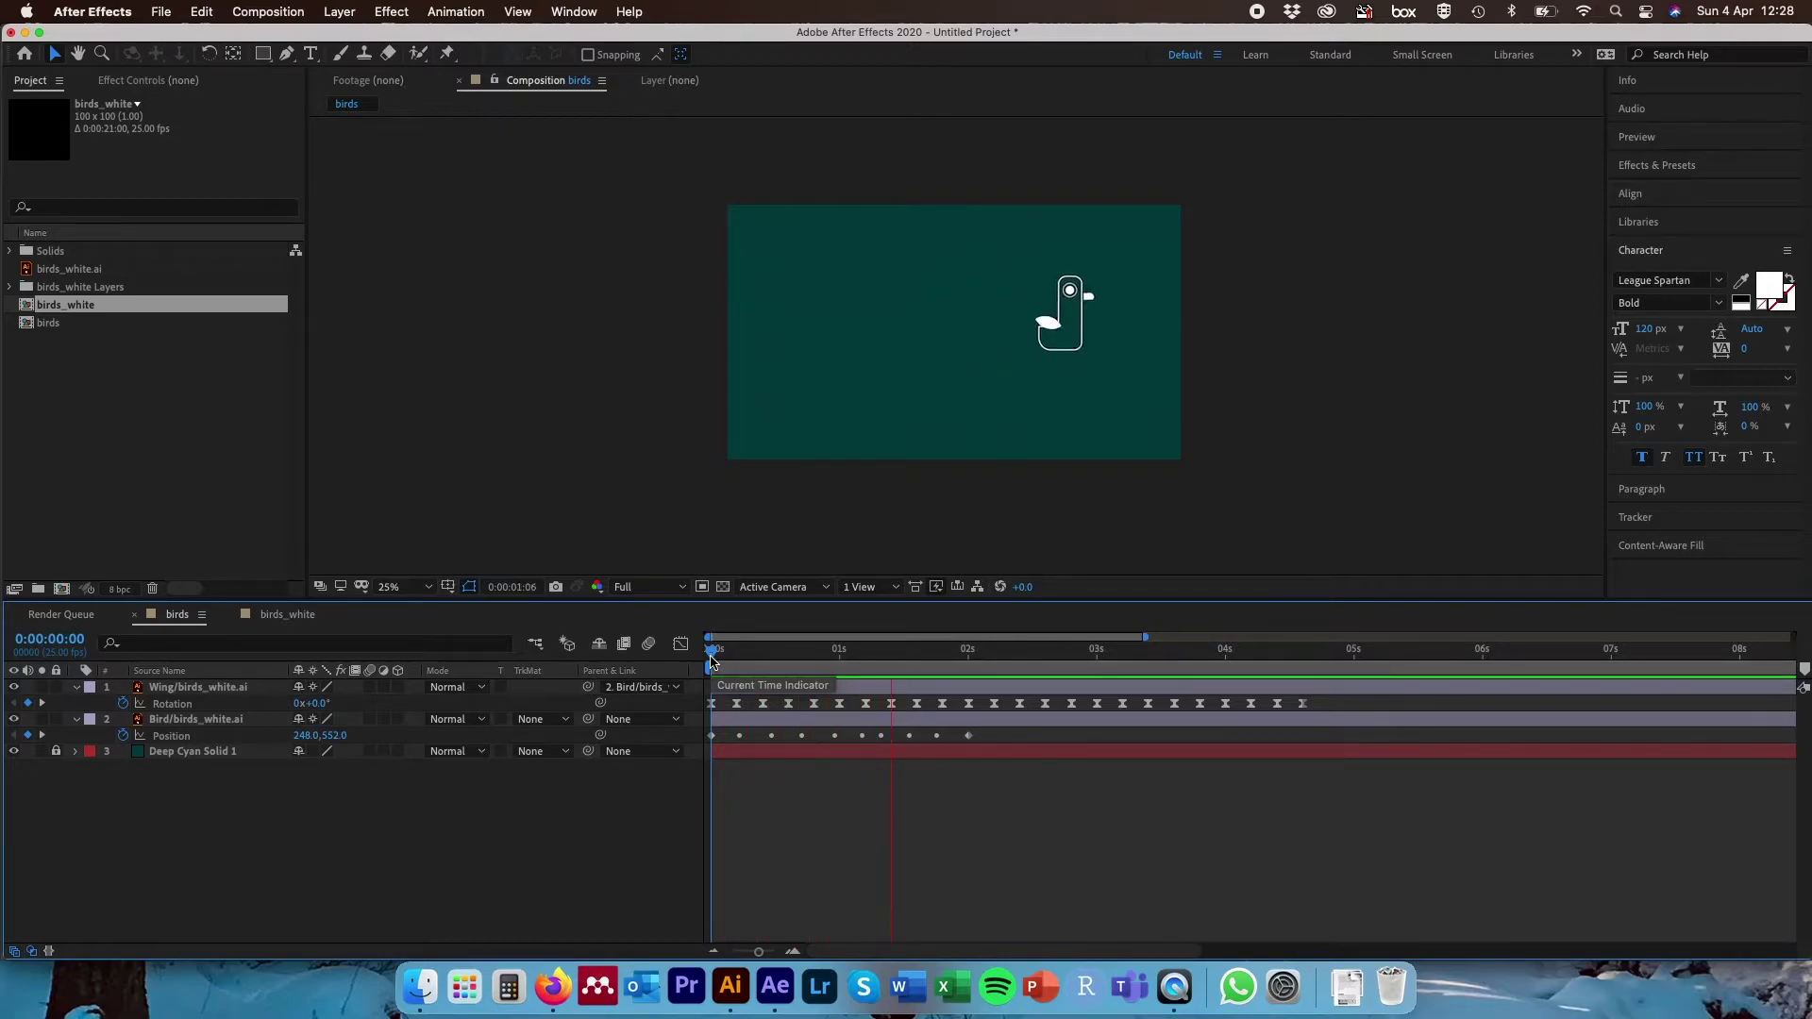
# - Apply Easy Ease to all of the Bird layer's Position keyframes and preview the eased flight
pyautogui.moveTo(1000, 732); pyautogui.dragTo(704, 740)
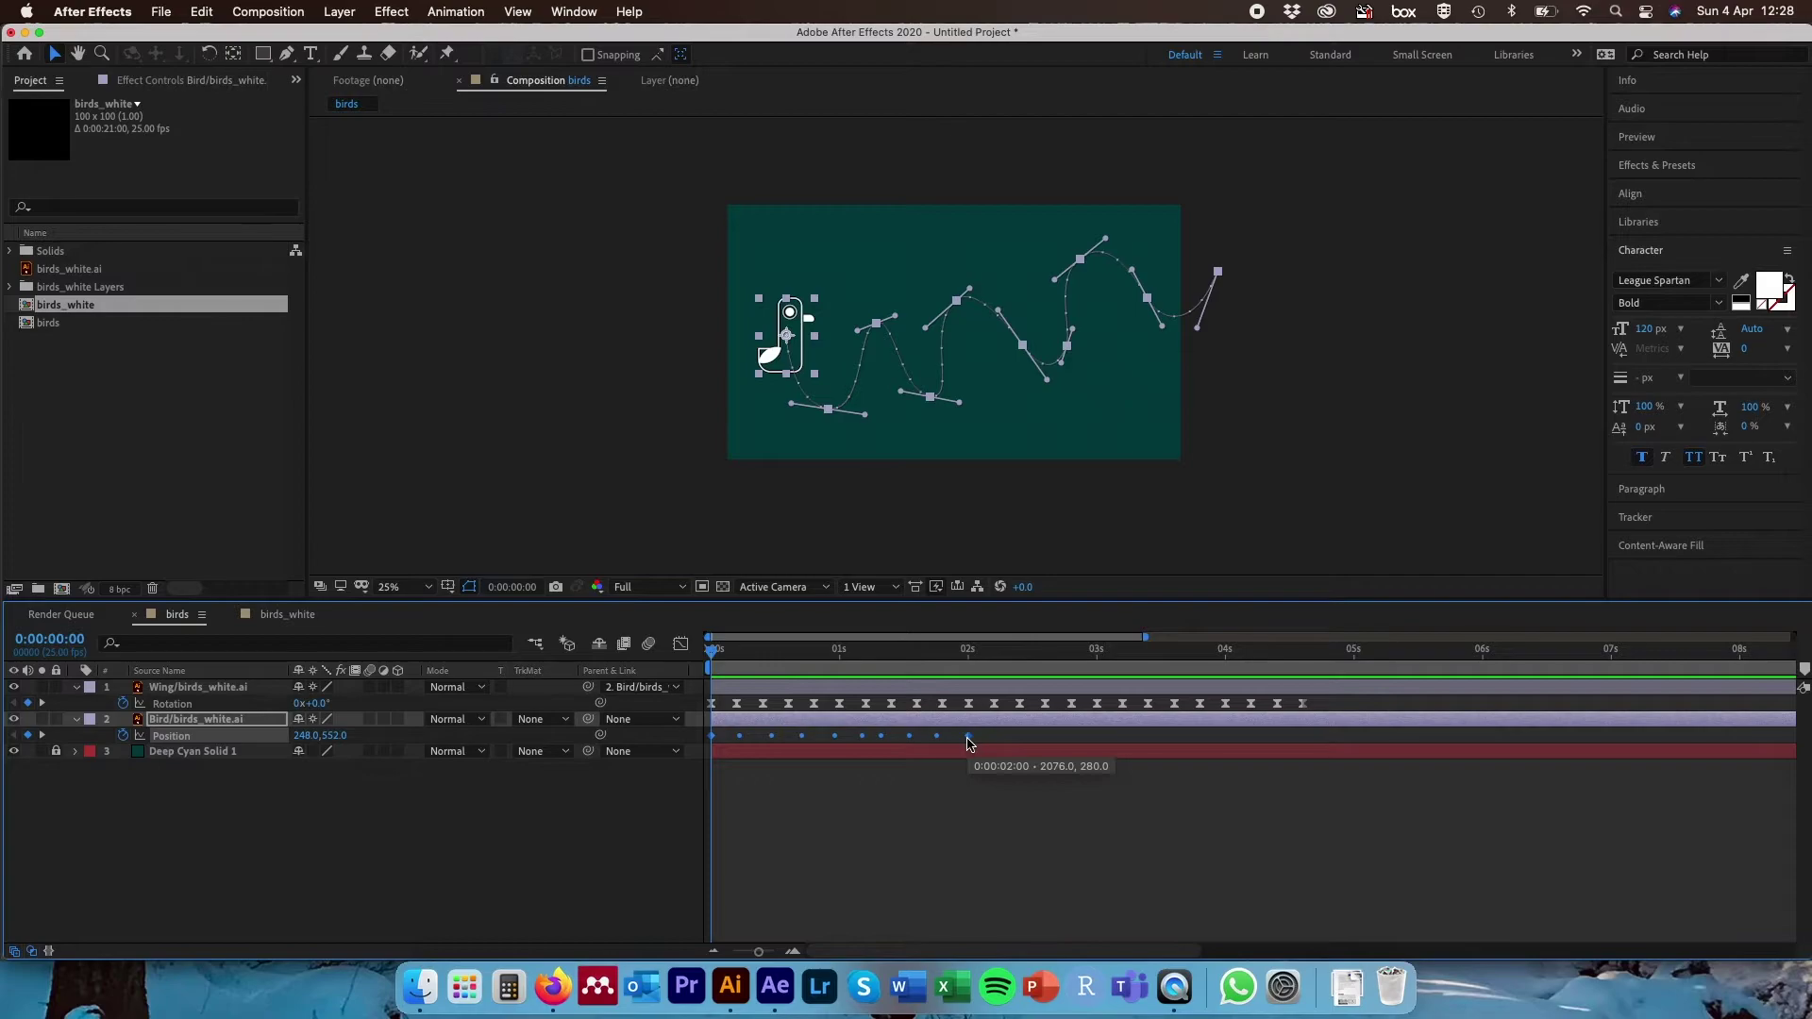
pyautogui.rightClick(969, 741)
pyautogui.moveTo(1046, 940)
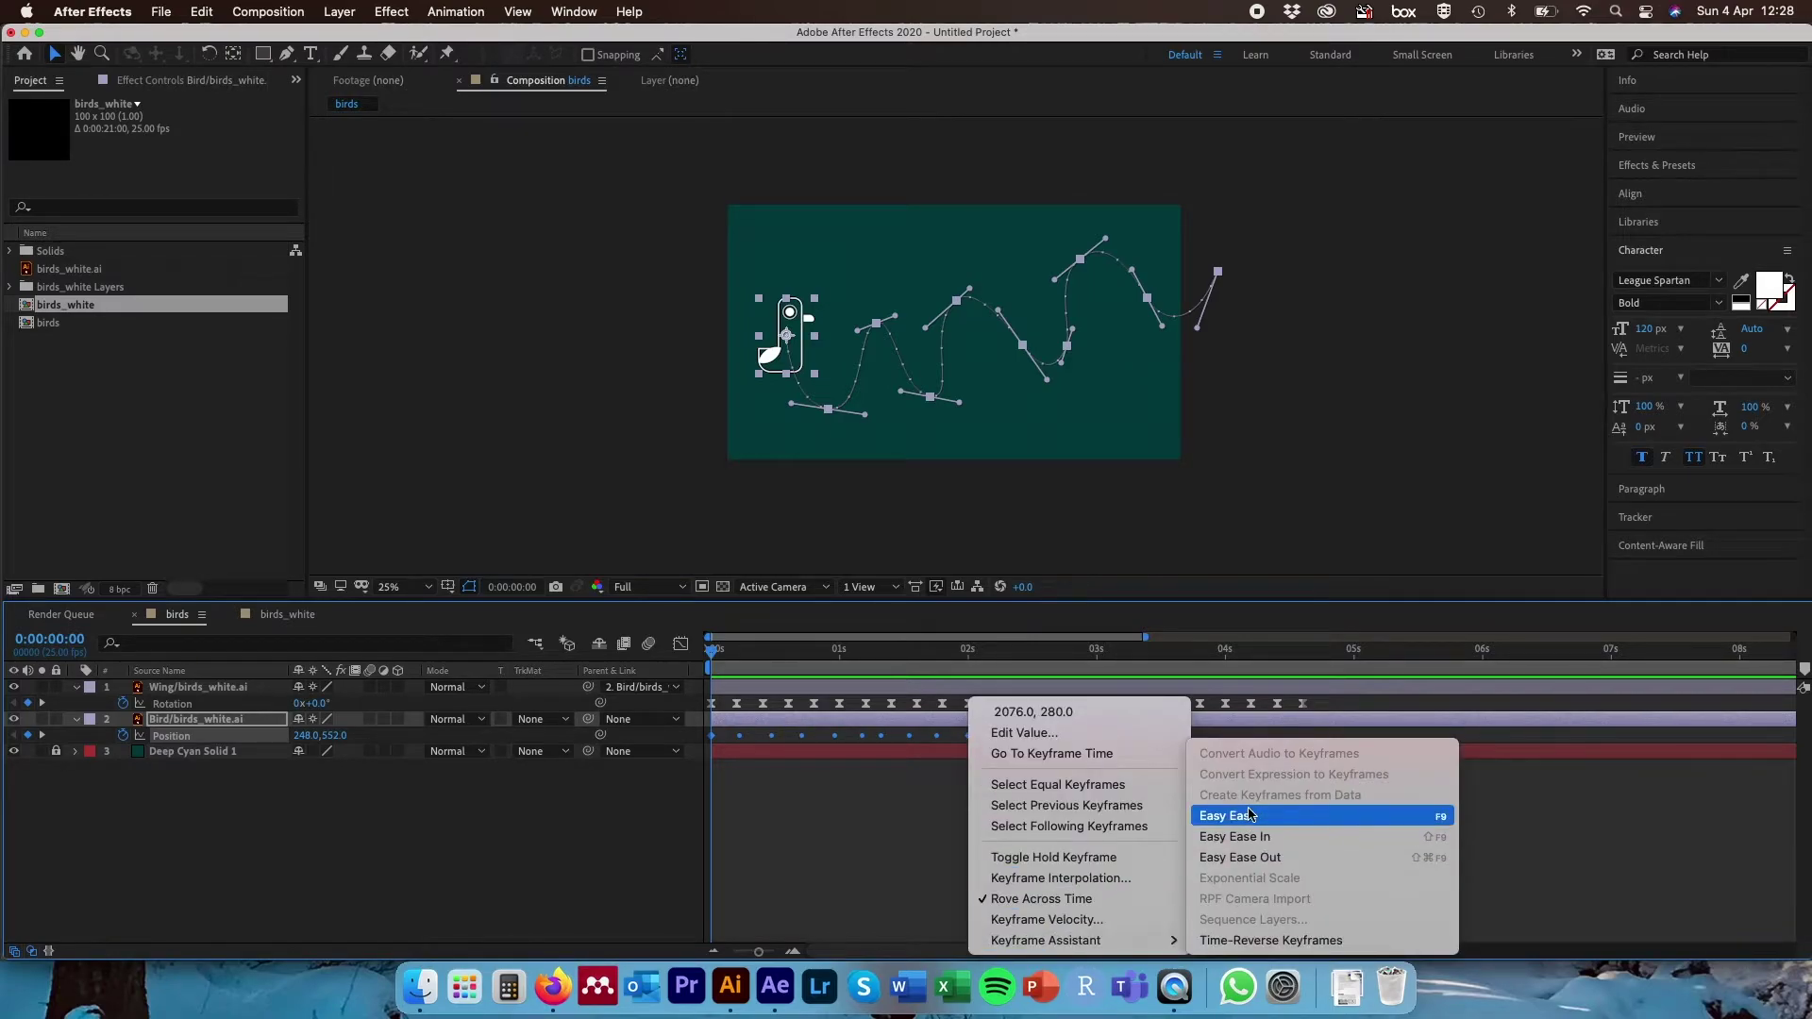
pyautogui.click(1321, 816)
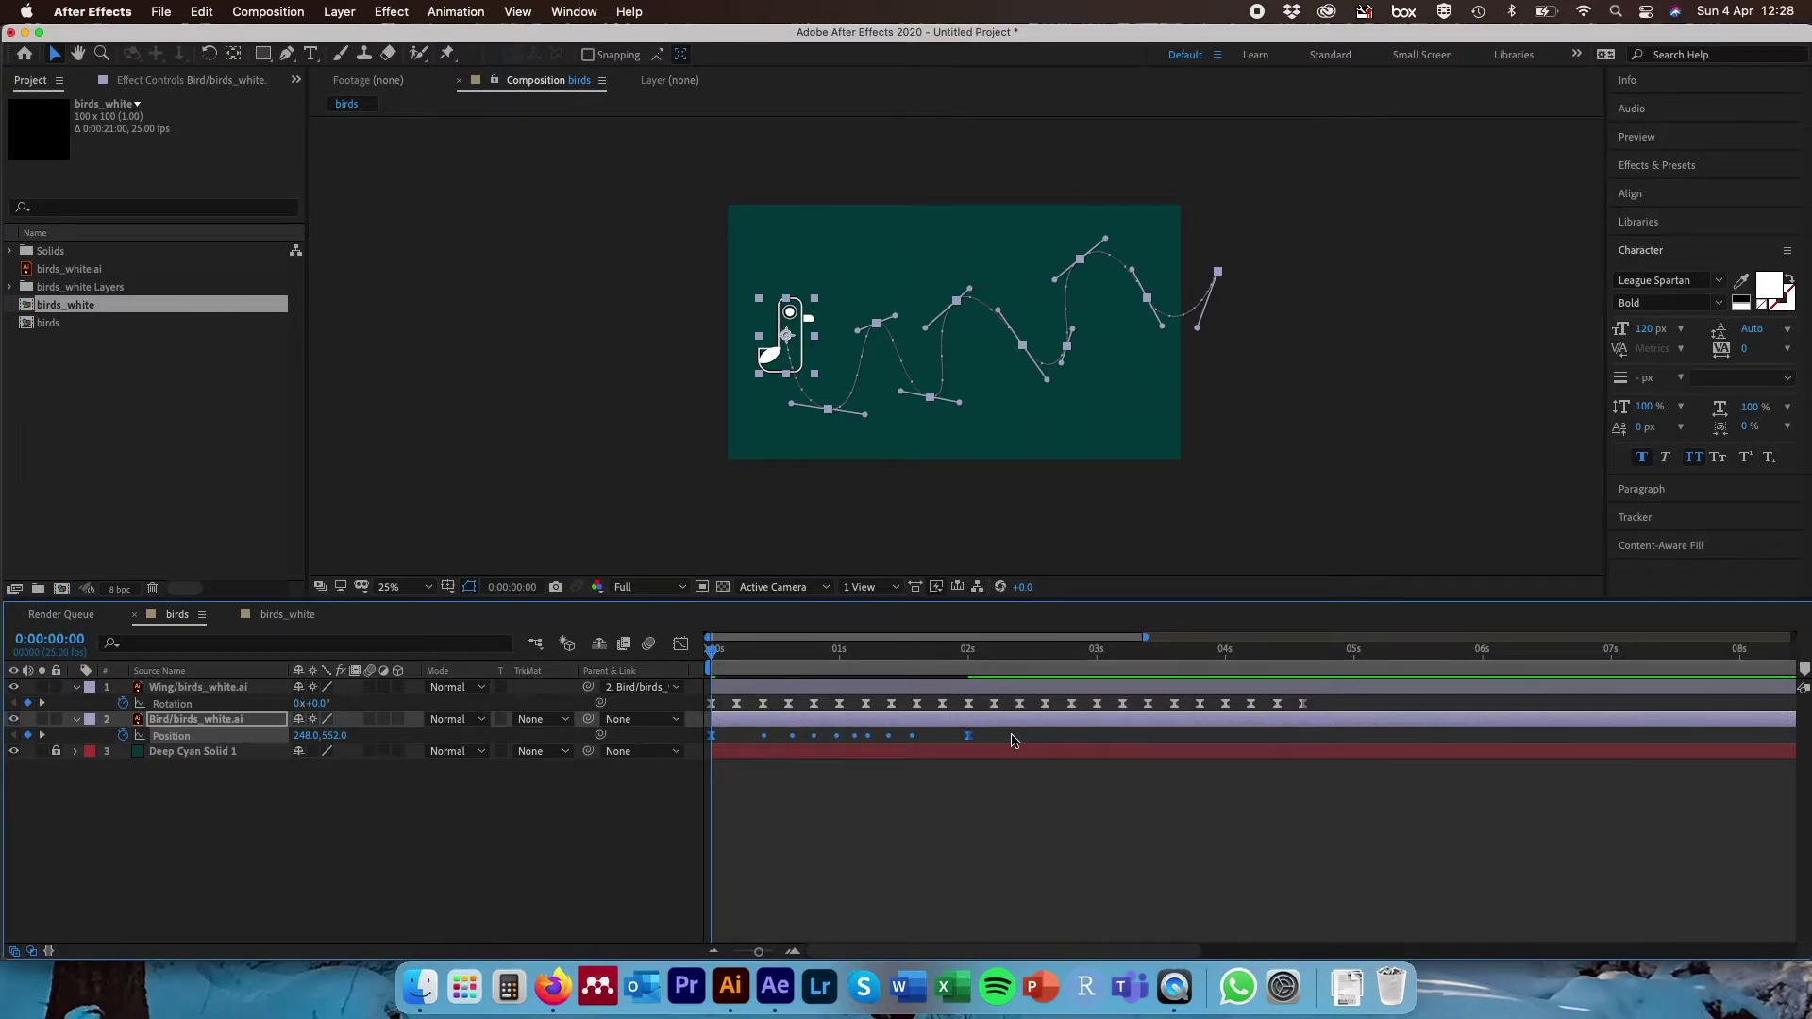
pyautogui.press('space')
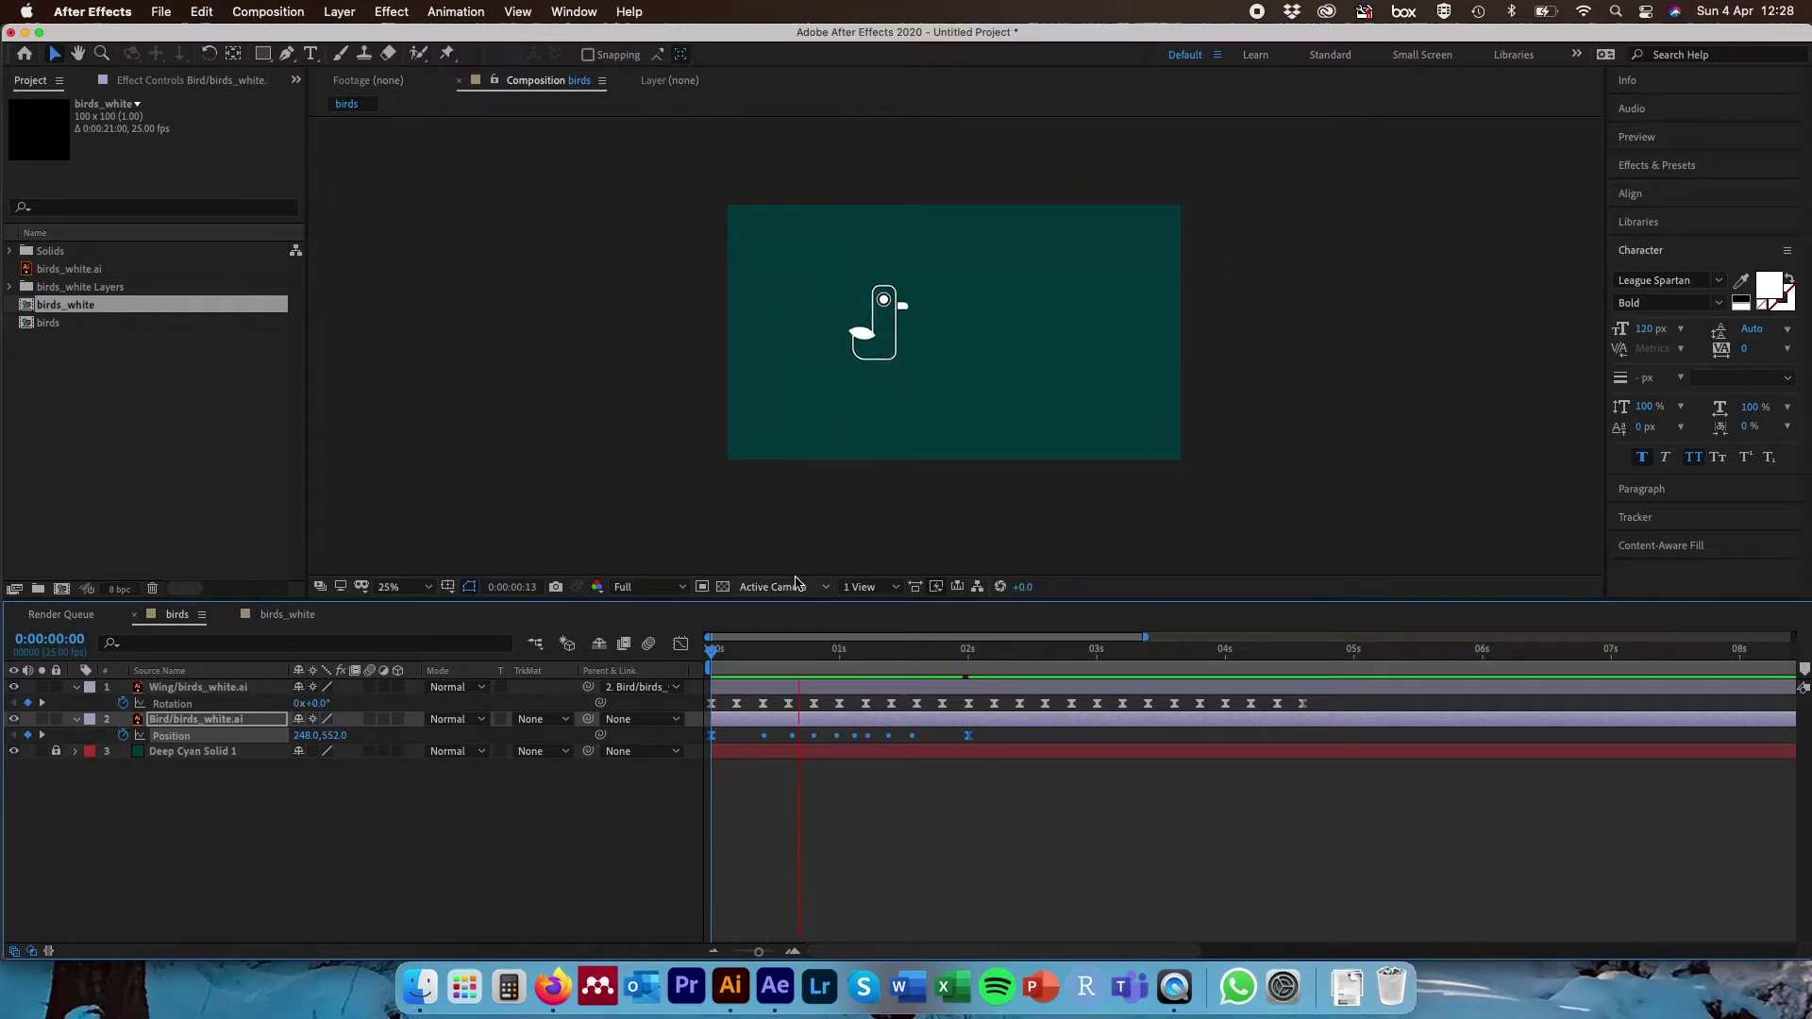
pyautogui.press('space')
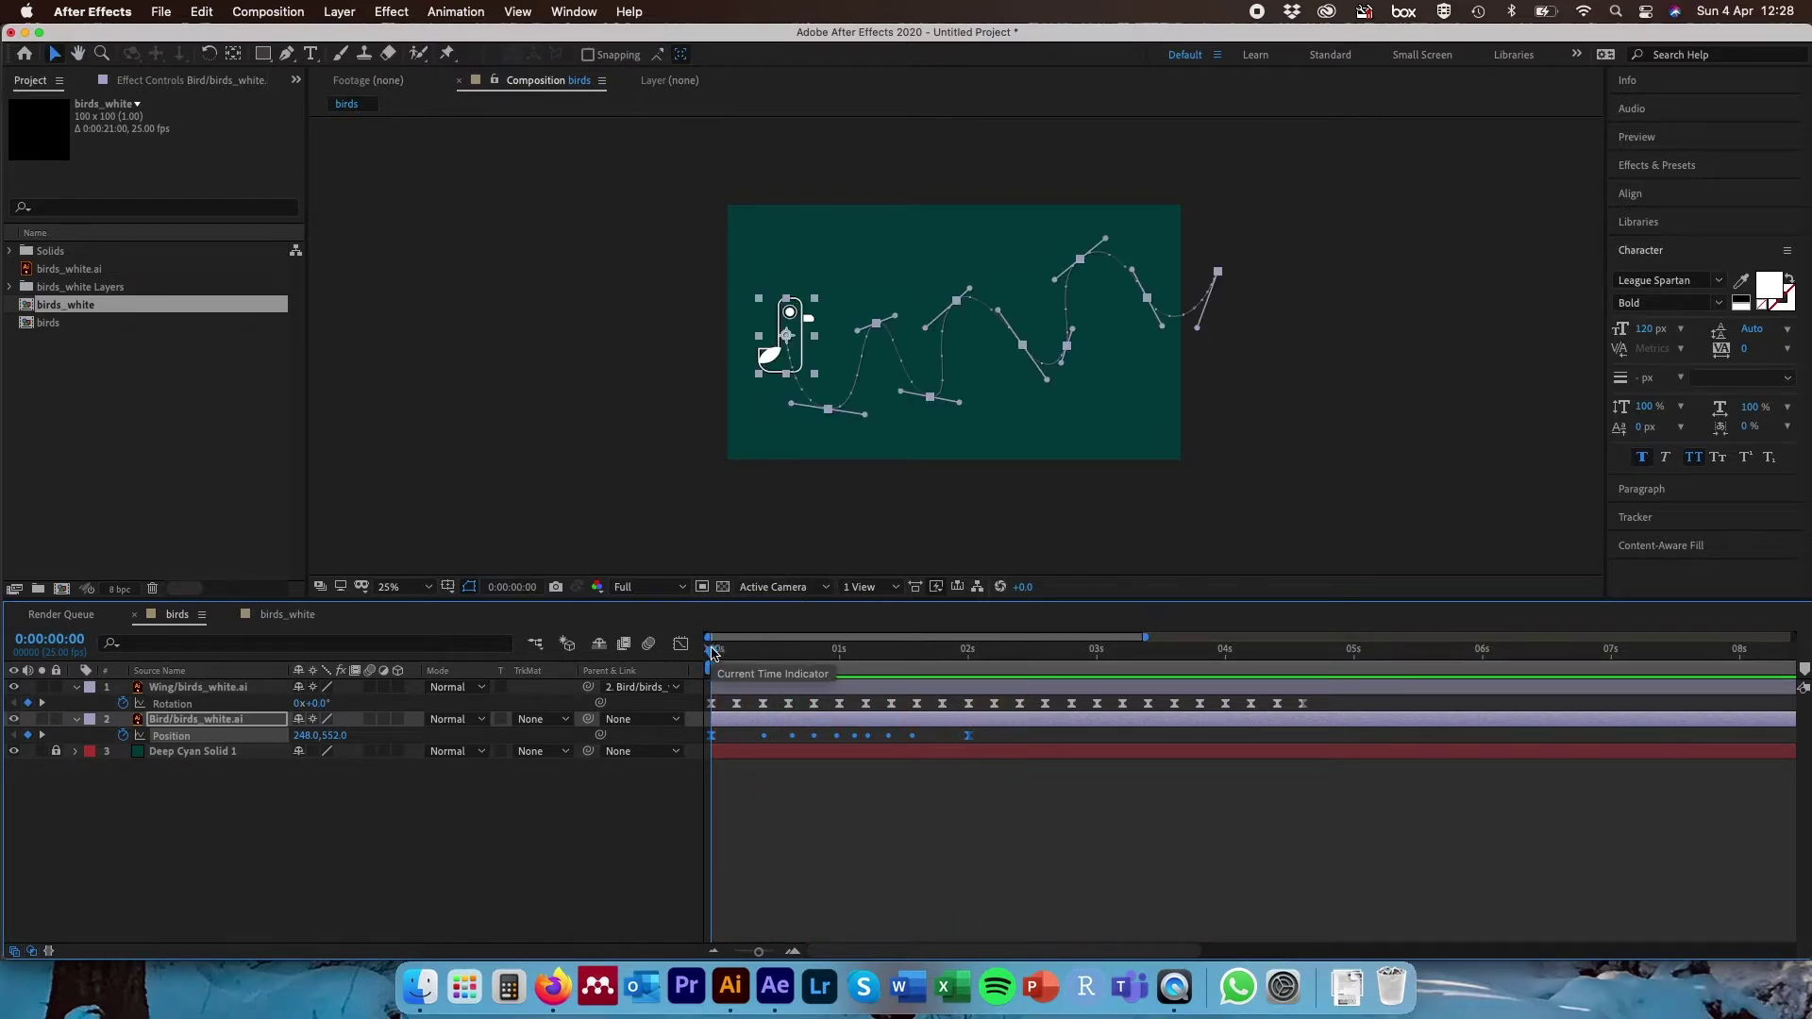
# - Slow the flight by moving the Bird's last Position keyframe to just before the 4-second mark, and preview it
pyautogui.click(988, 745)
pyautogui.click(969, 737)
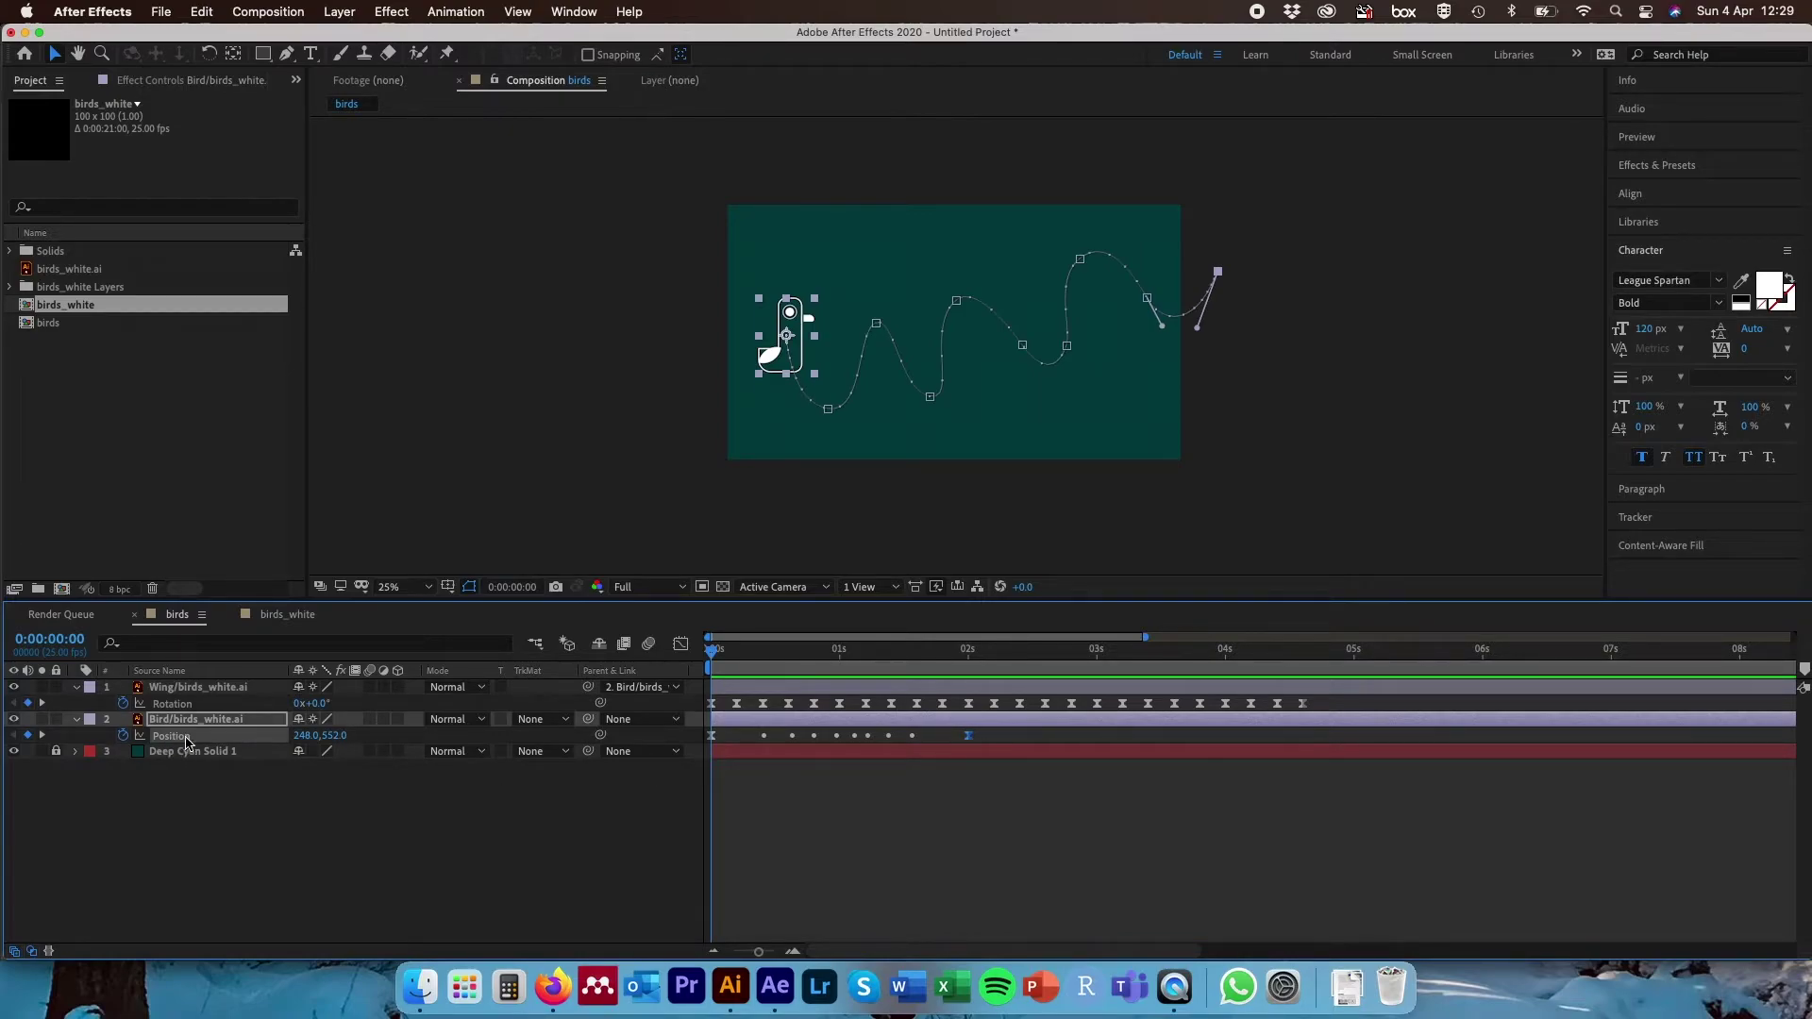
pyautogui.moveTo(969, 737); pyautogui.dragTo(1216, 740)
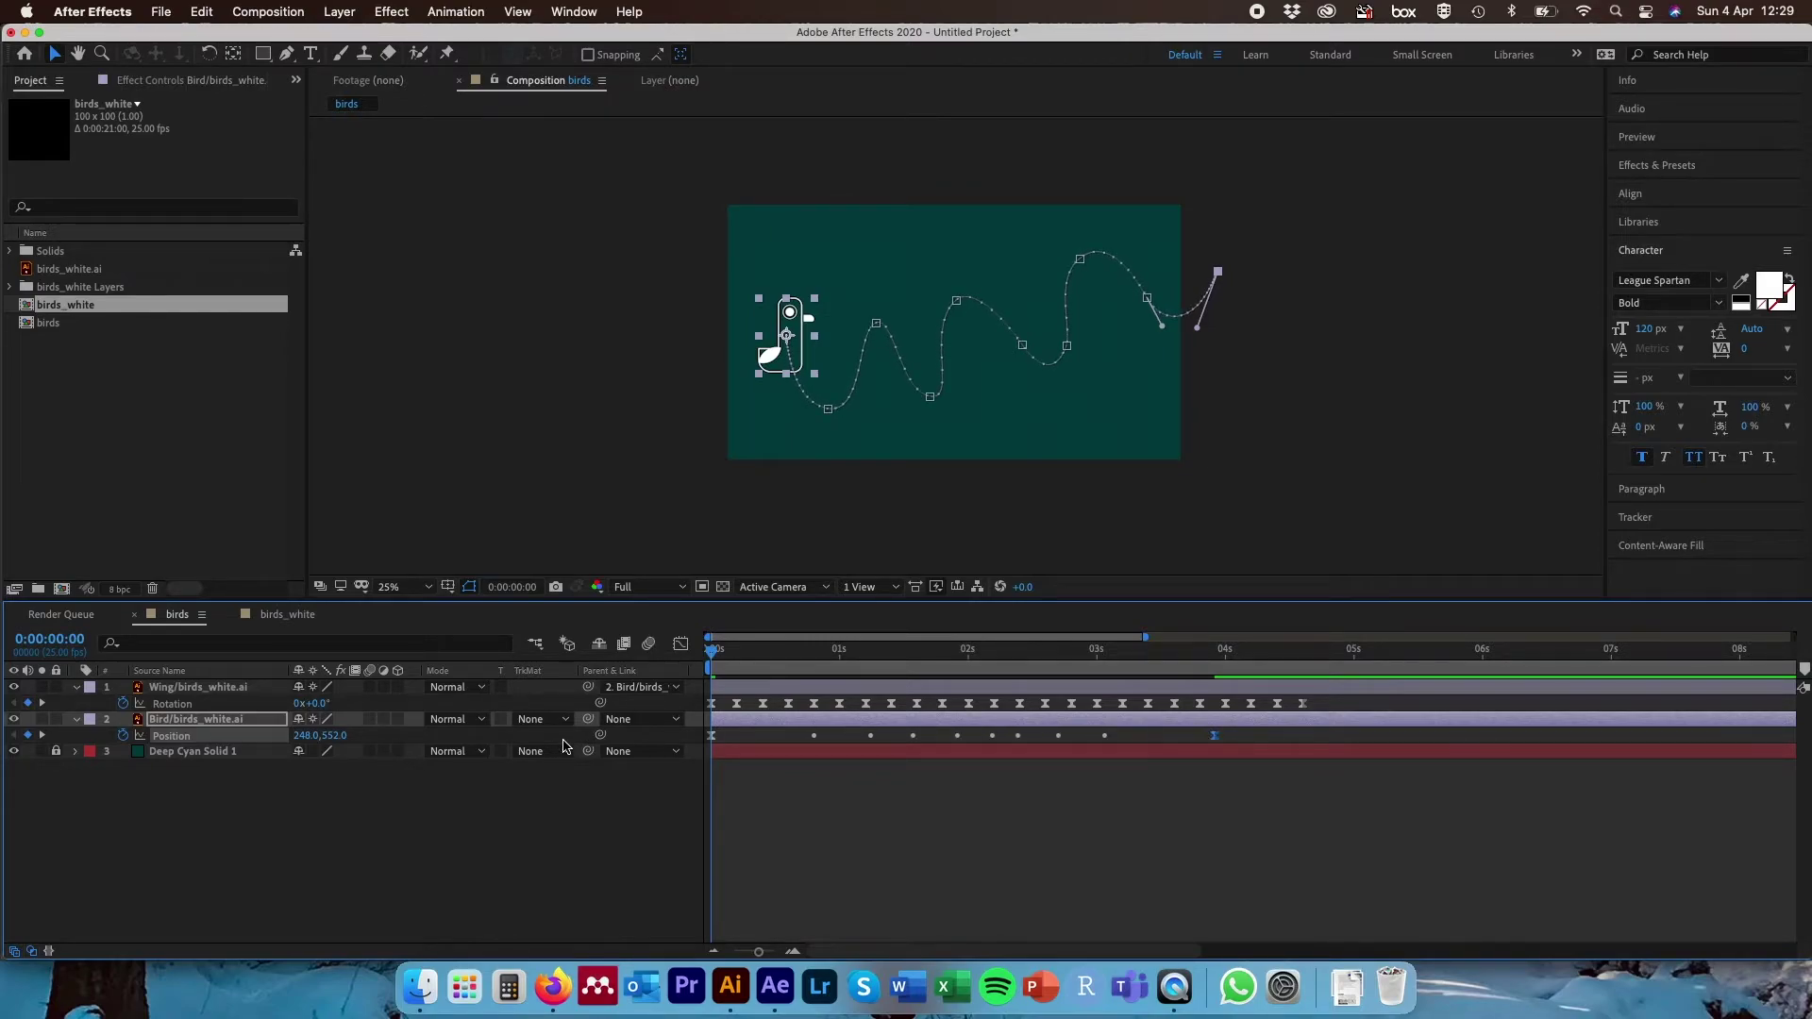
pyautogui.press('space')
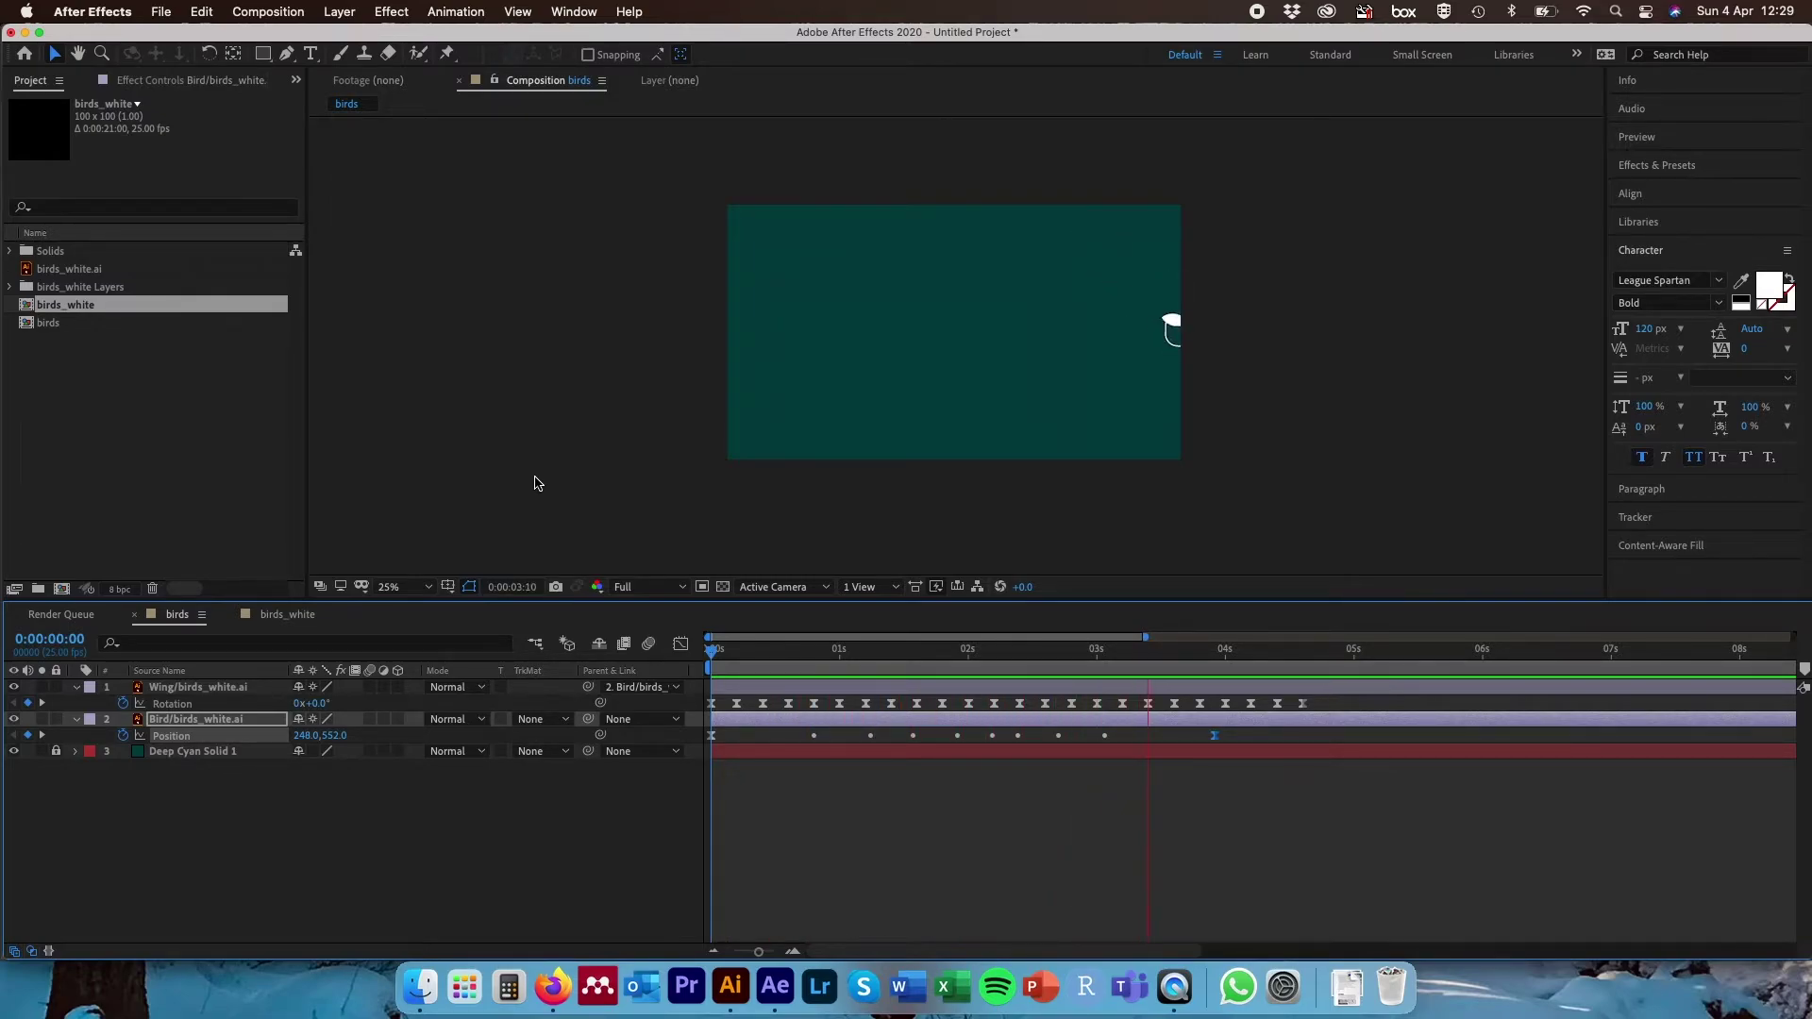
pyautogui.press('space')
# - Duplicate the Bird and Wing layers together twice and reveal the keyframes of the four duplicate layers
pyautogui.click(75, 720)
pyautogui.click(138, 800)
pyautogui.click(198, 703)
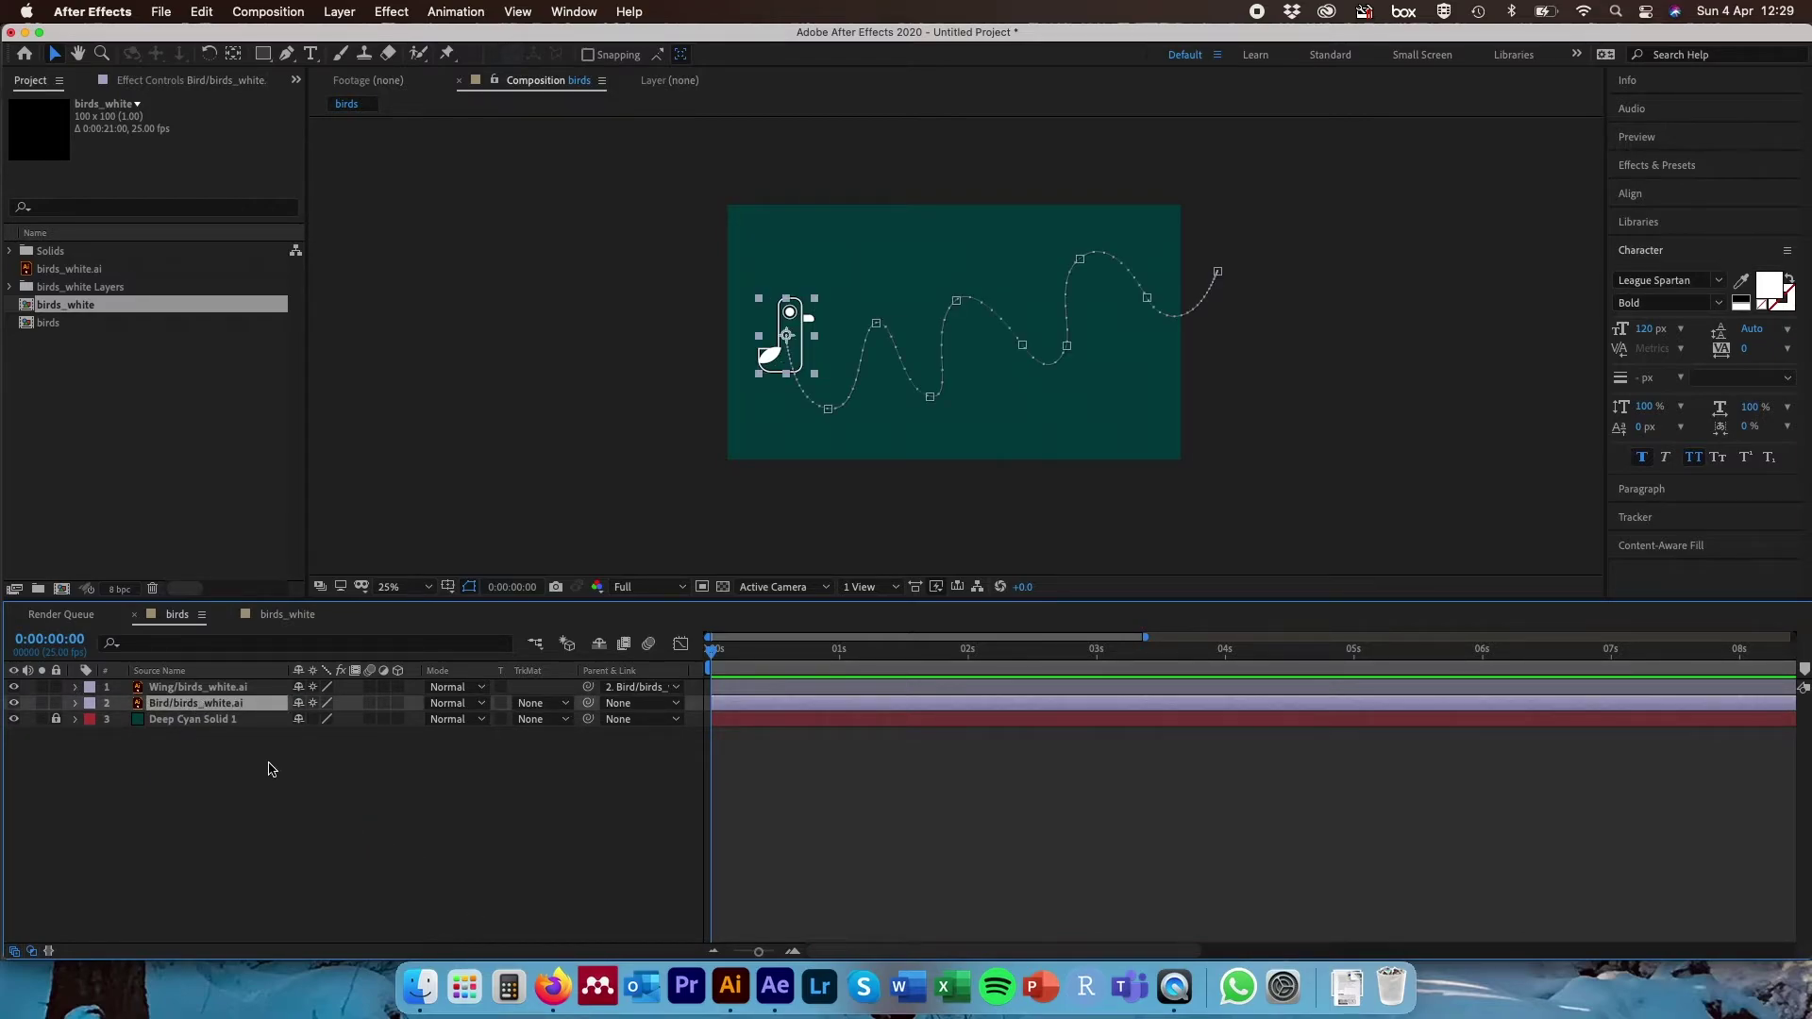
pyautogui.keyDown('shift'); pyautogui.click(224, 690); pyautogui.keyUp('shift')
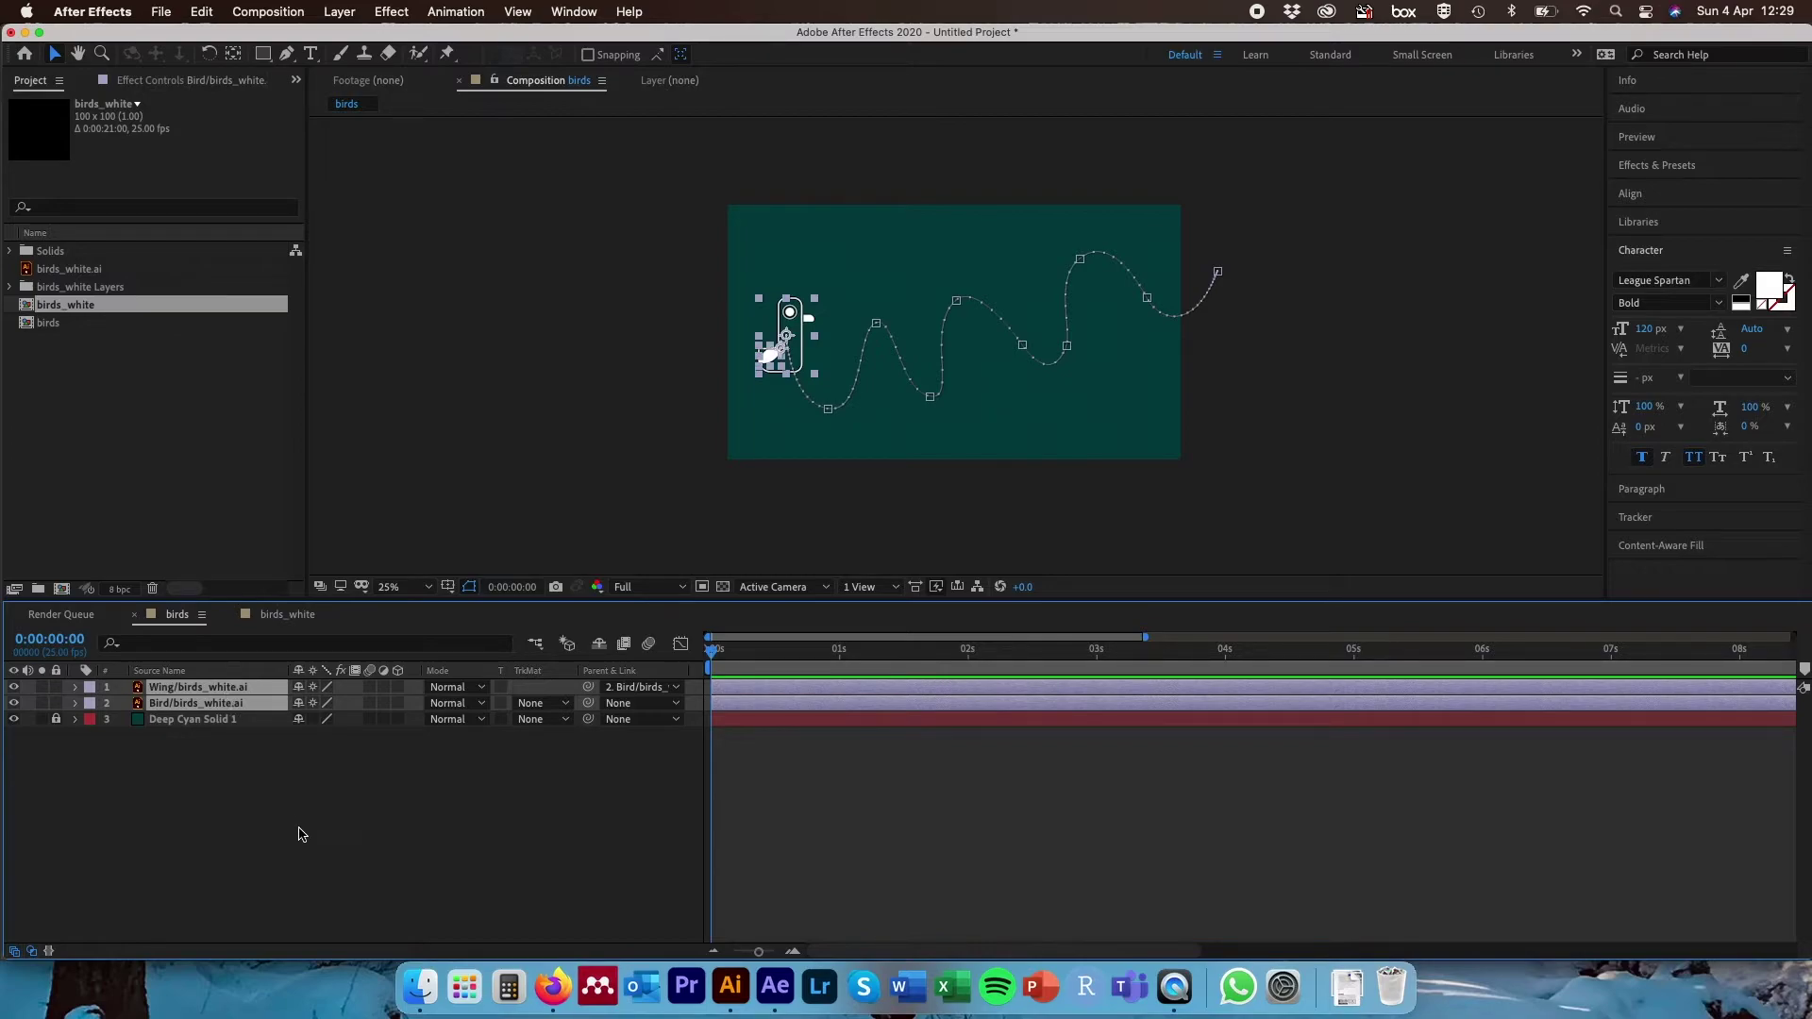
pyautogui.press('super+d')
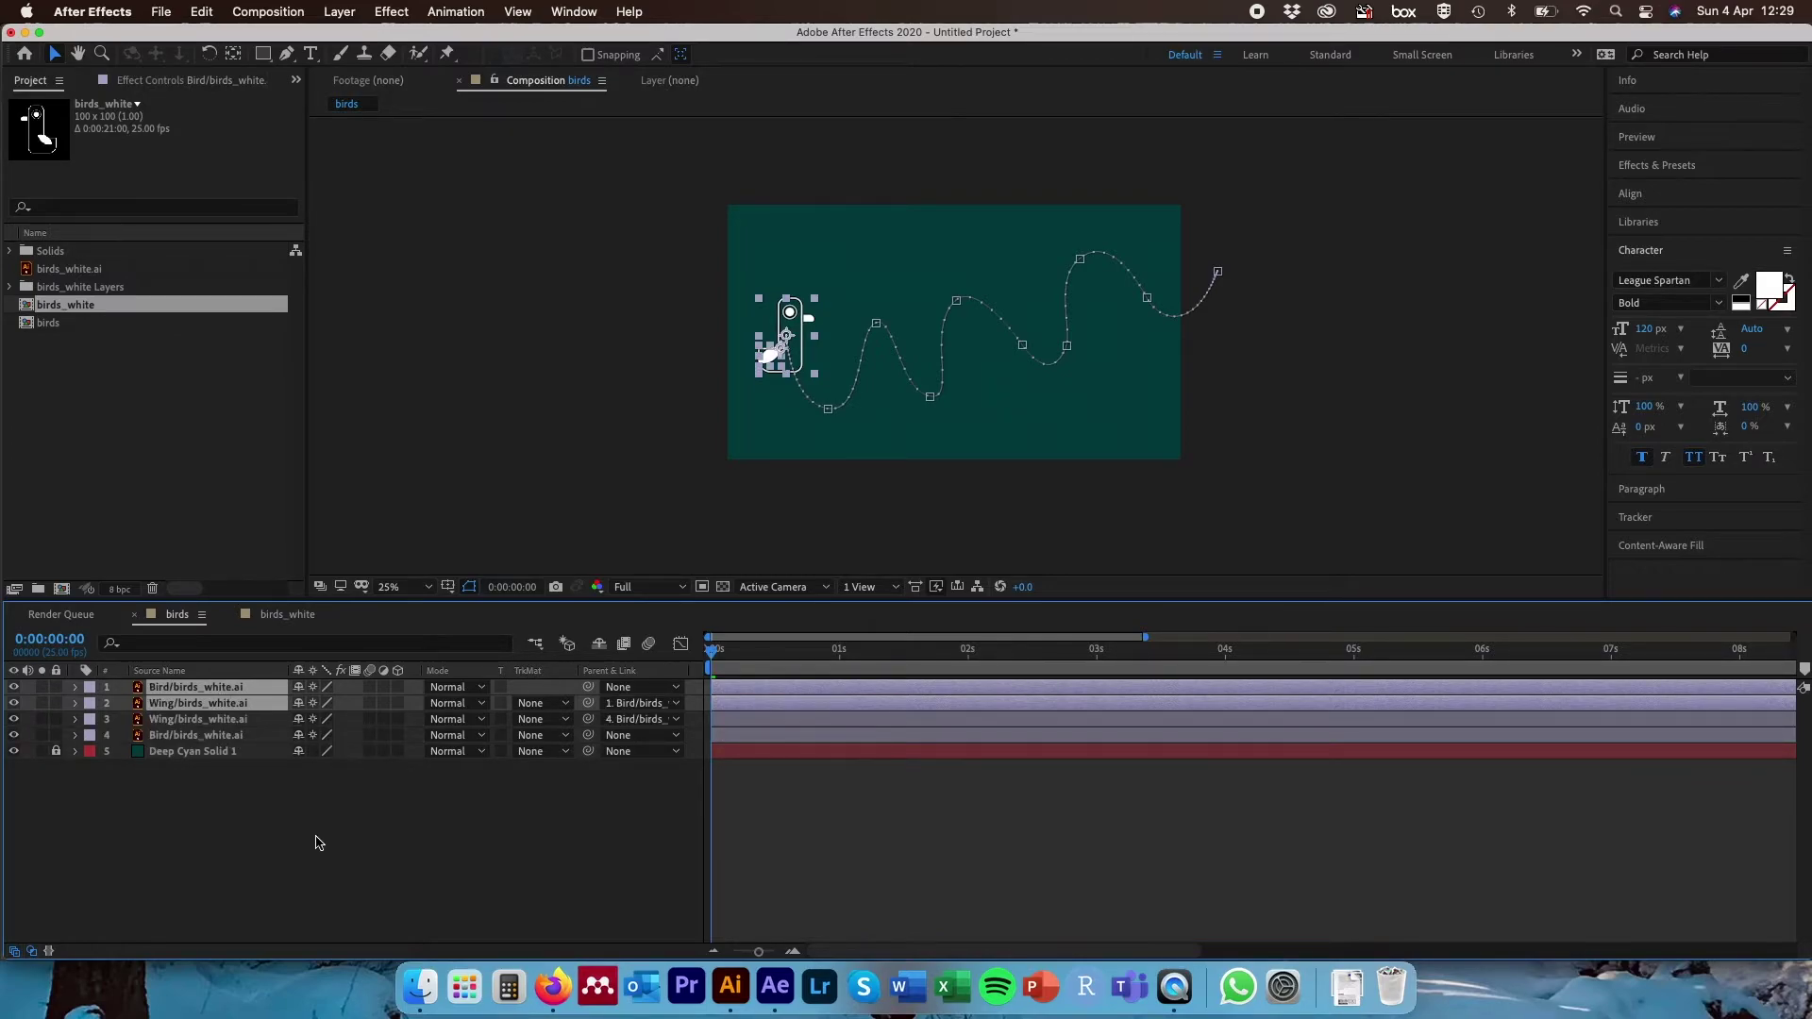
pyautogui.press('super+d')
pyautogui.keyDown('shift'); pyautogui.click(209, 737); pyautogui.keyUp('shift')
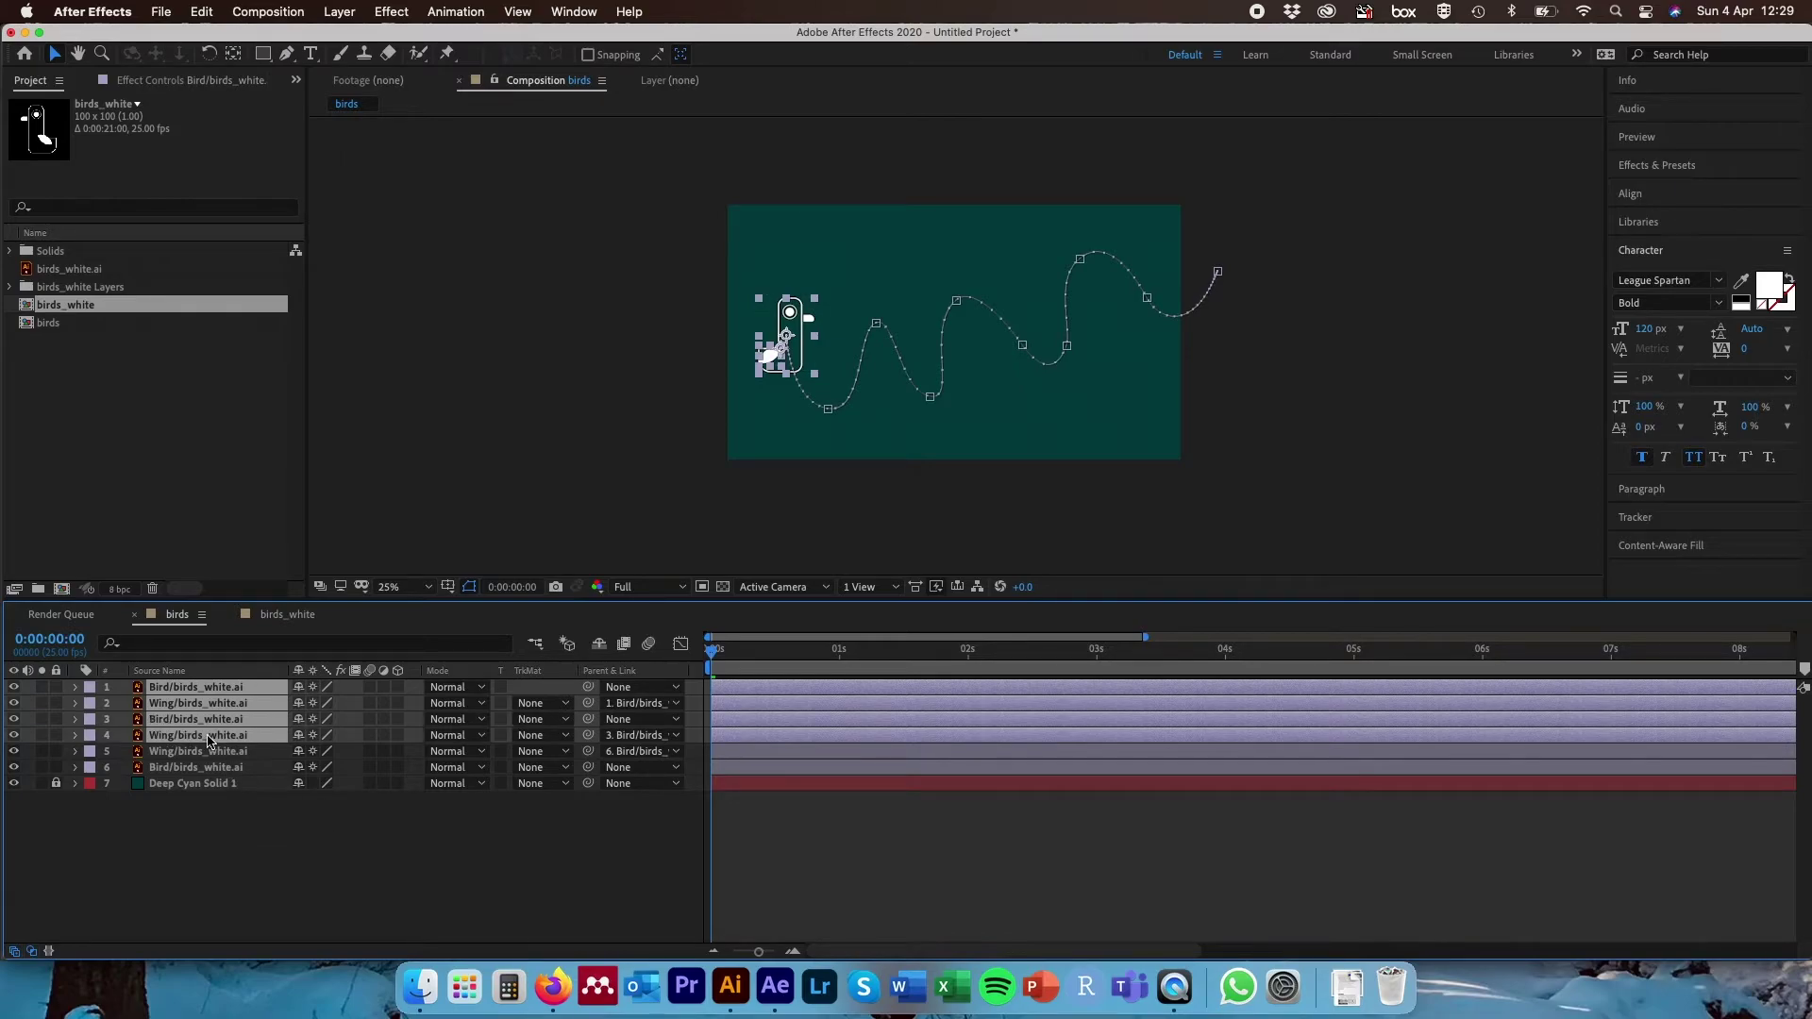
pyautogui.press('u')
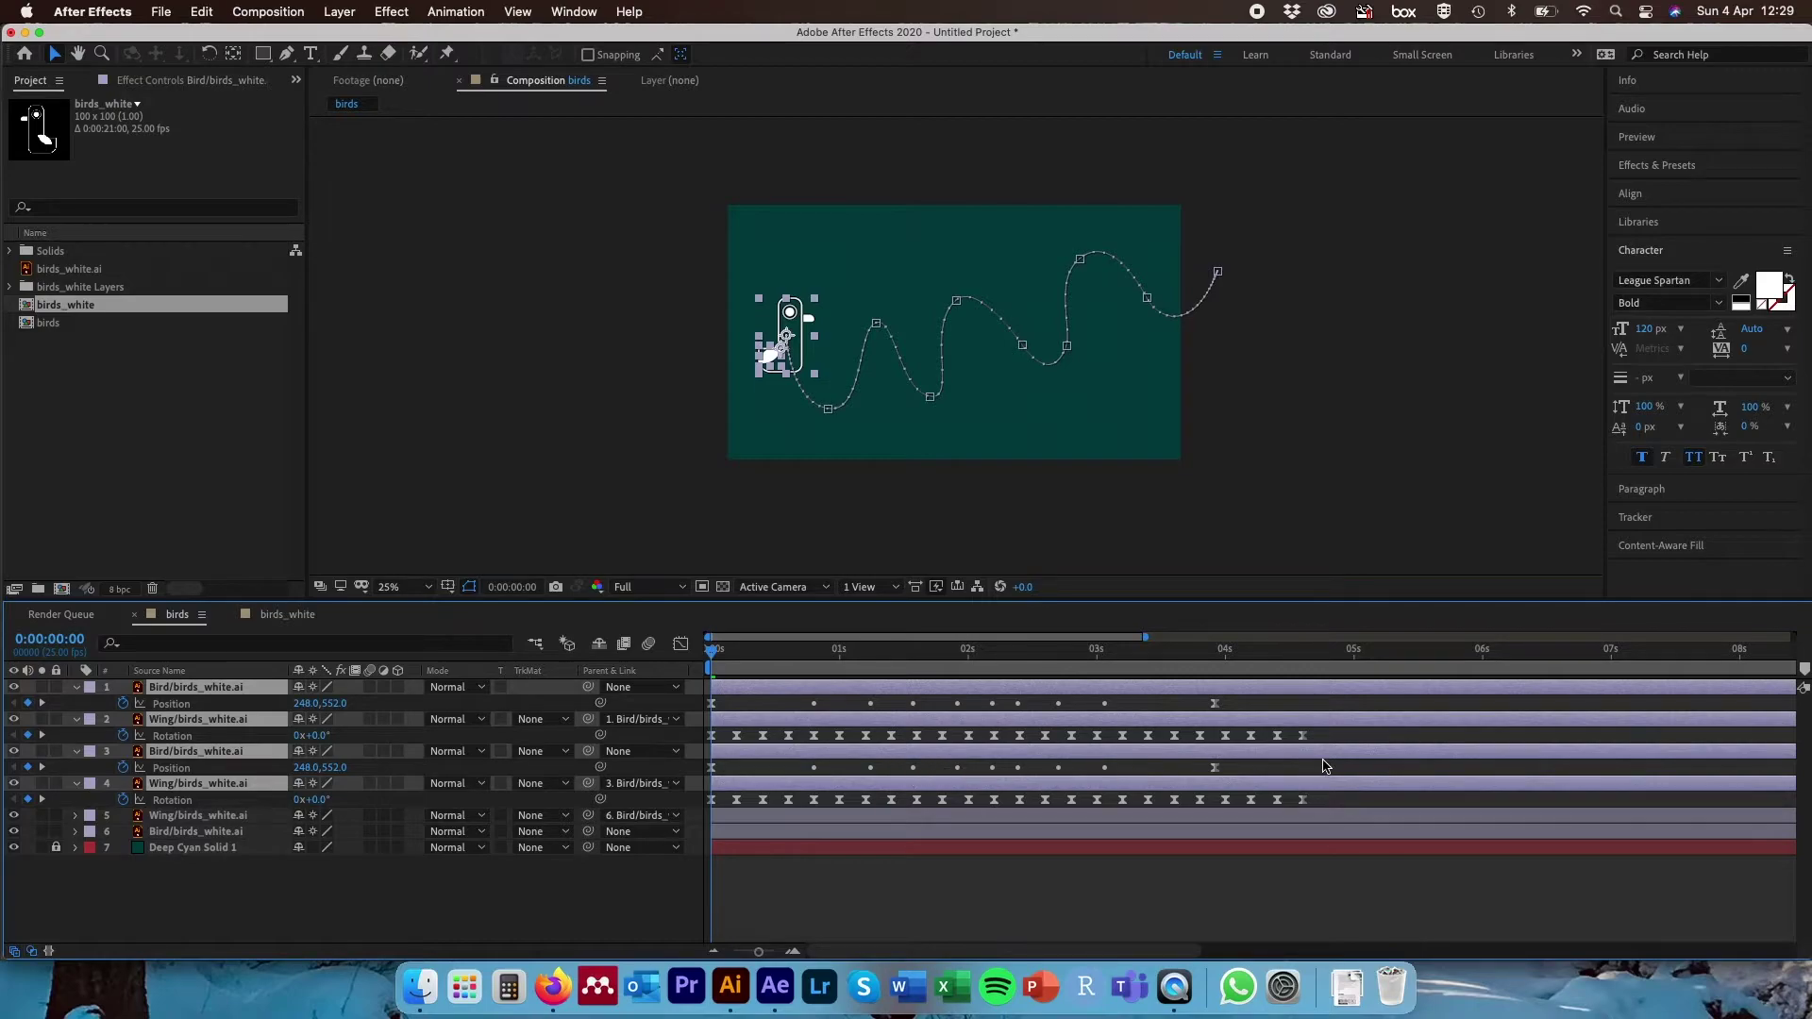
# - Offset the duplicates' keyframes to start at about 1.5 seconds for layers 3–4 and 2.6 seconds for layers 1–2, and preview the staggered birds
pyautogui.moveTo(1363, 809); pyautogui.dragTo(908, 774)
pyautogui.moveTo(1335, 748); pyautogui.dragTo(651, 684)
pyautogui.moveTo(719, 743); pyautogui.dragTo(1054, 745)
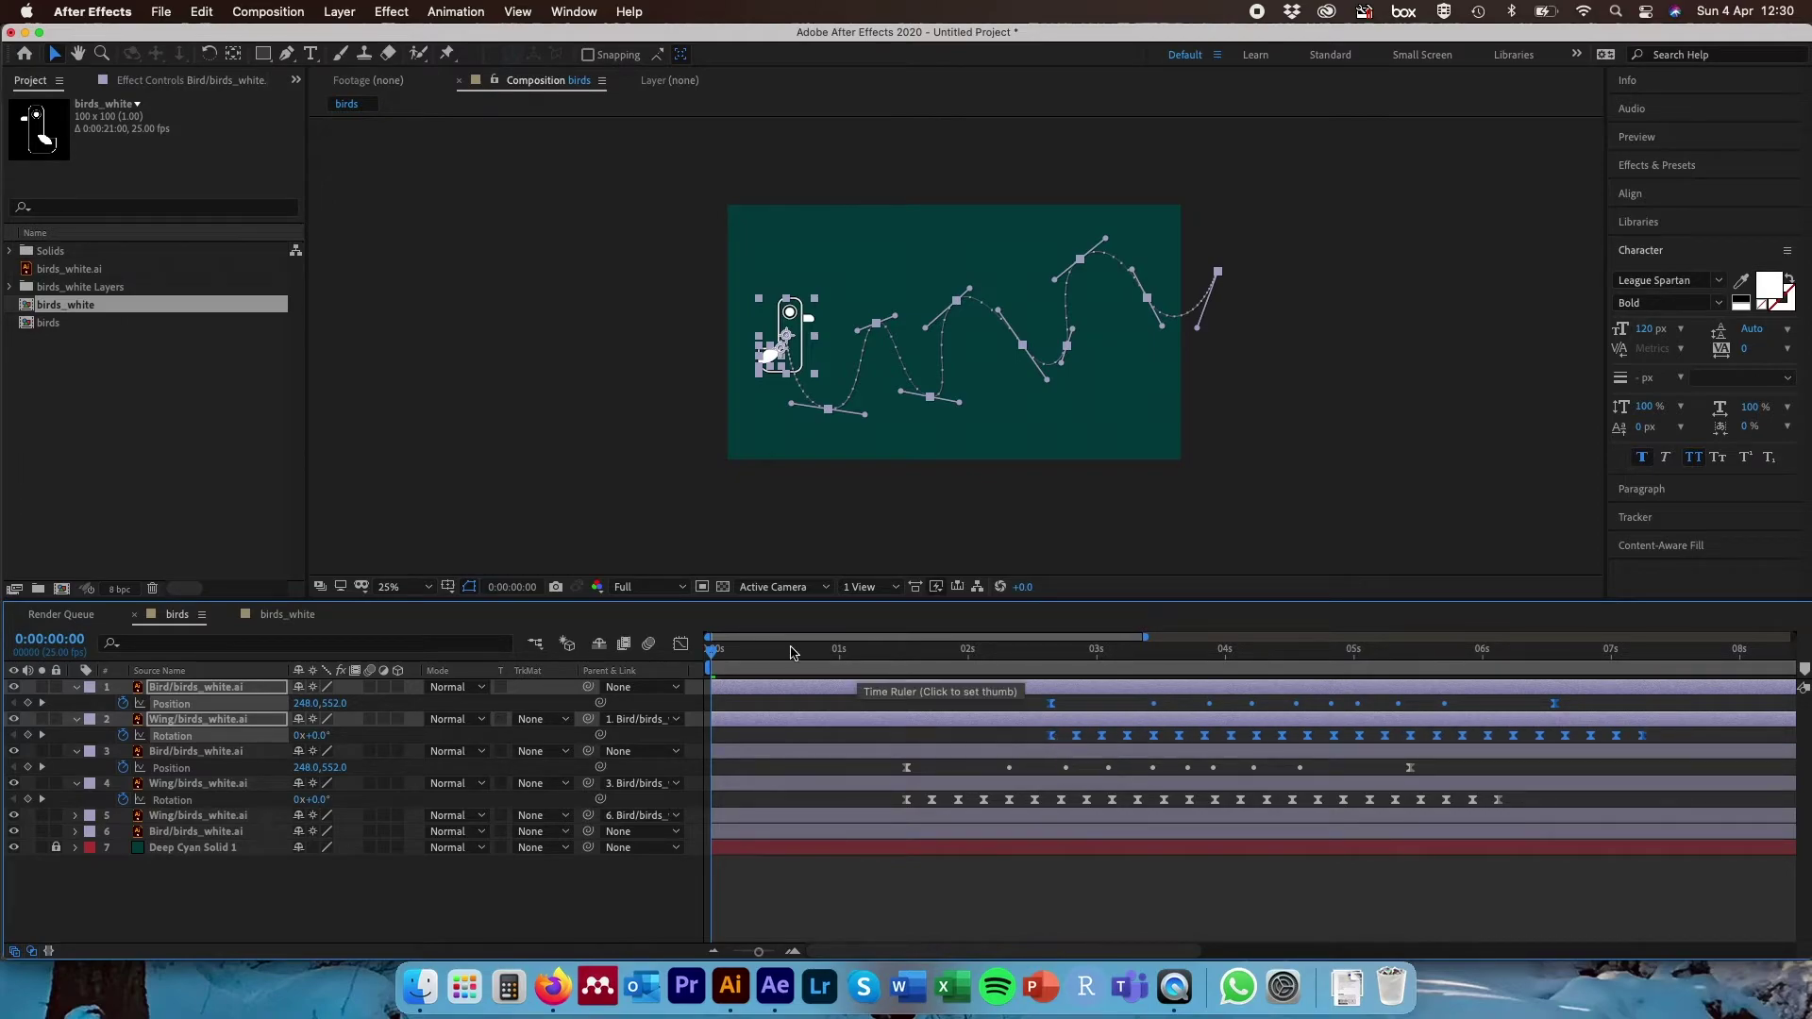
pyautogui.click(531, 440)
pyautogui.press('space')
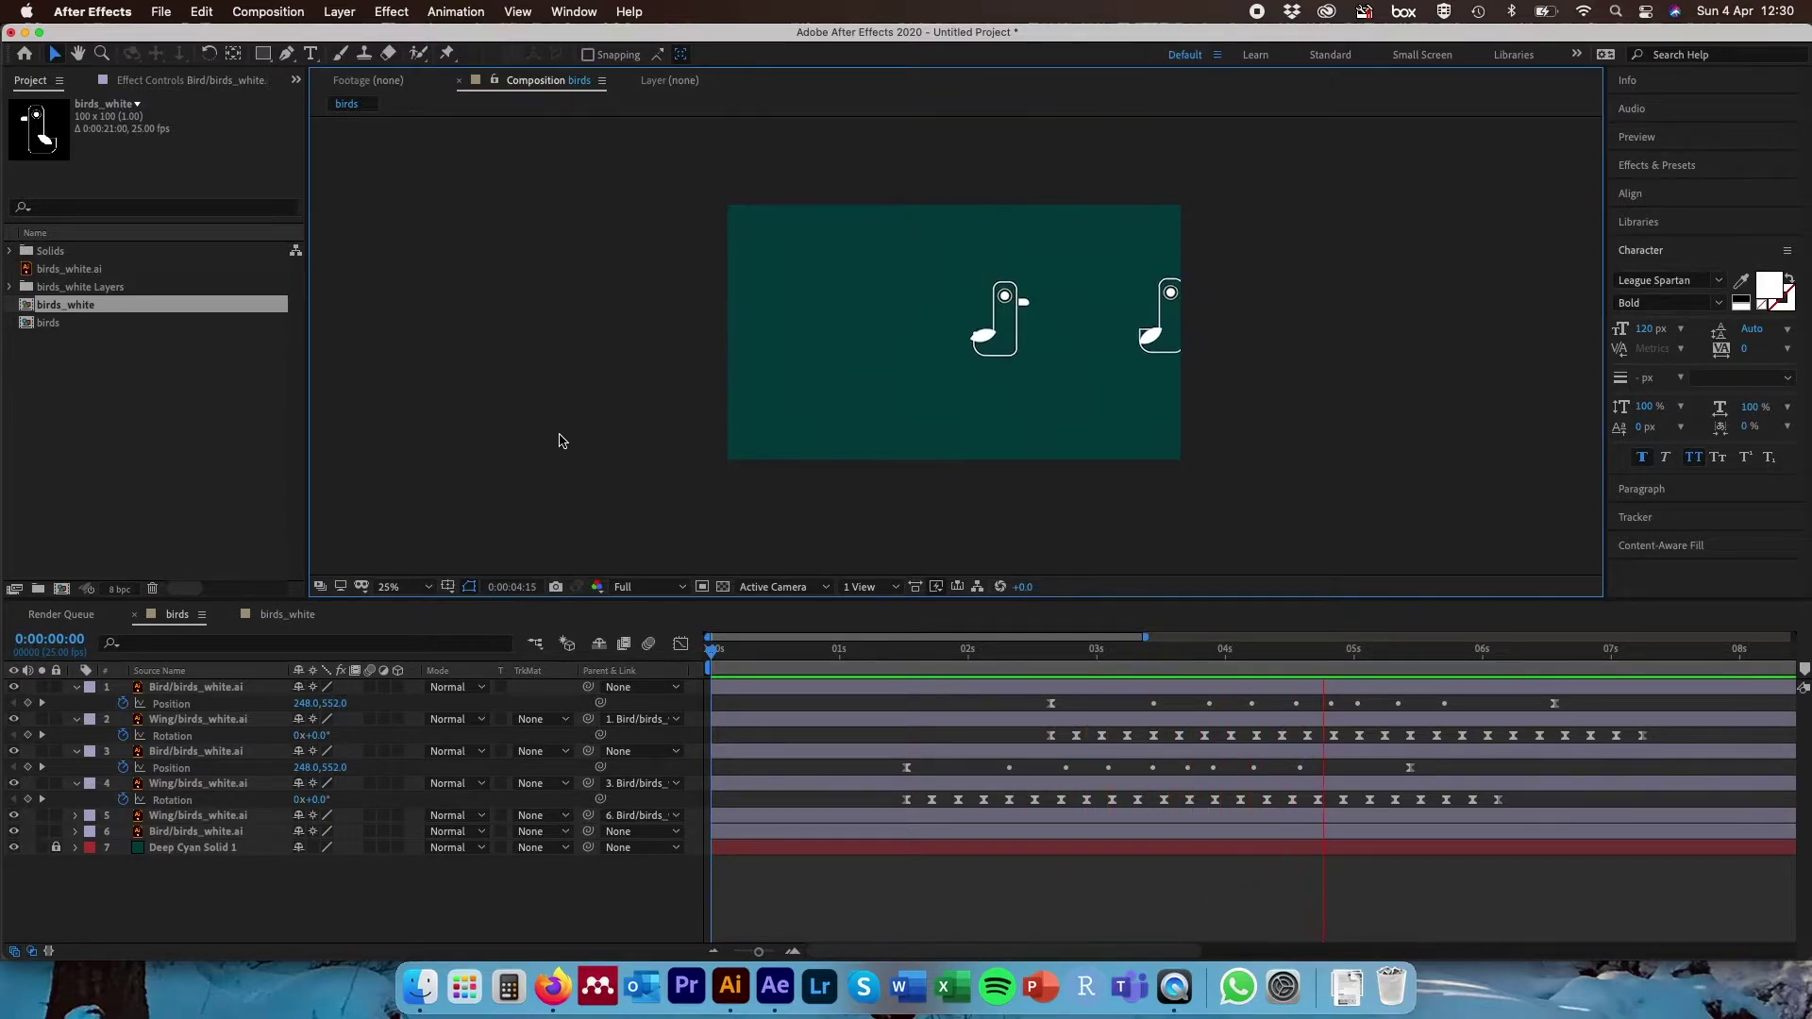
pyautogui.click(715, 658)
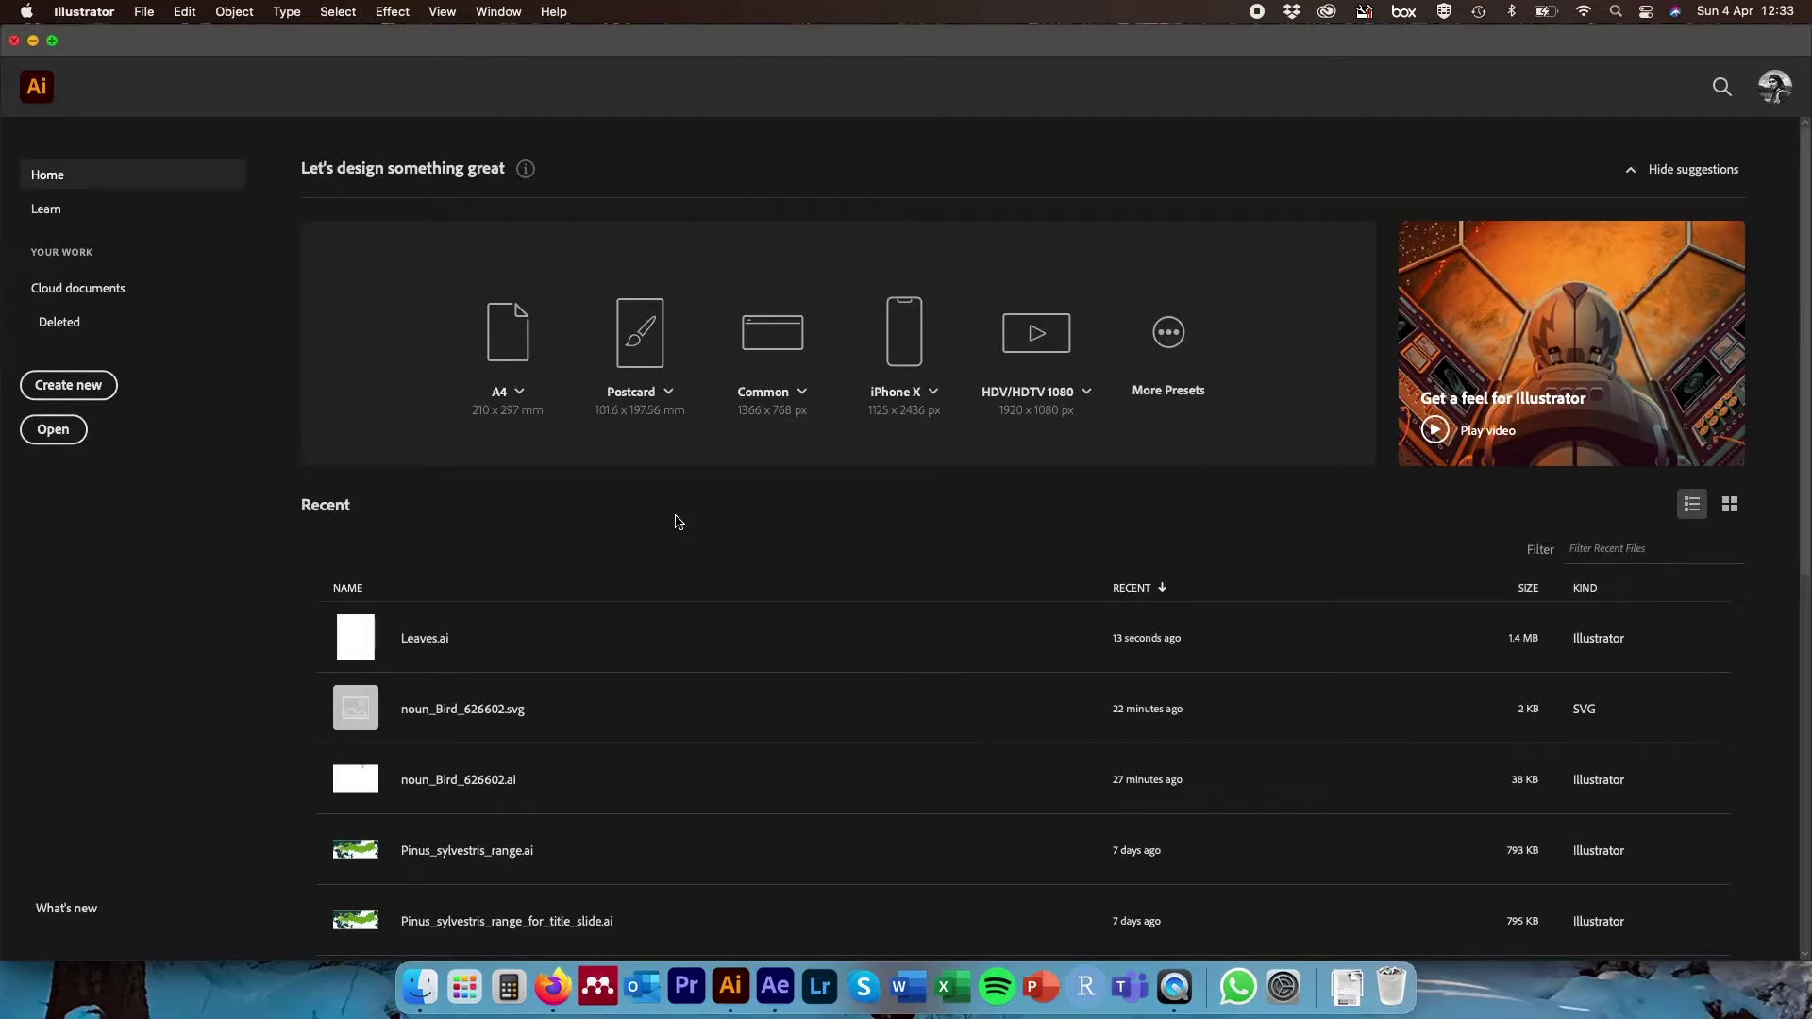
# - Open leaves.svg from the Assets folder in Illustrator and expand Layer 1 to show its three leaf paths
pyautogui.press('super+Tab')
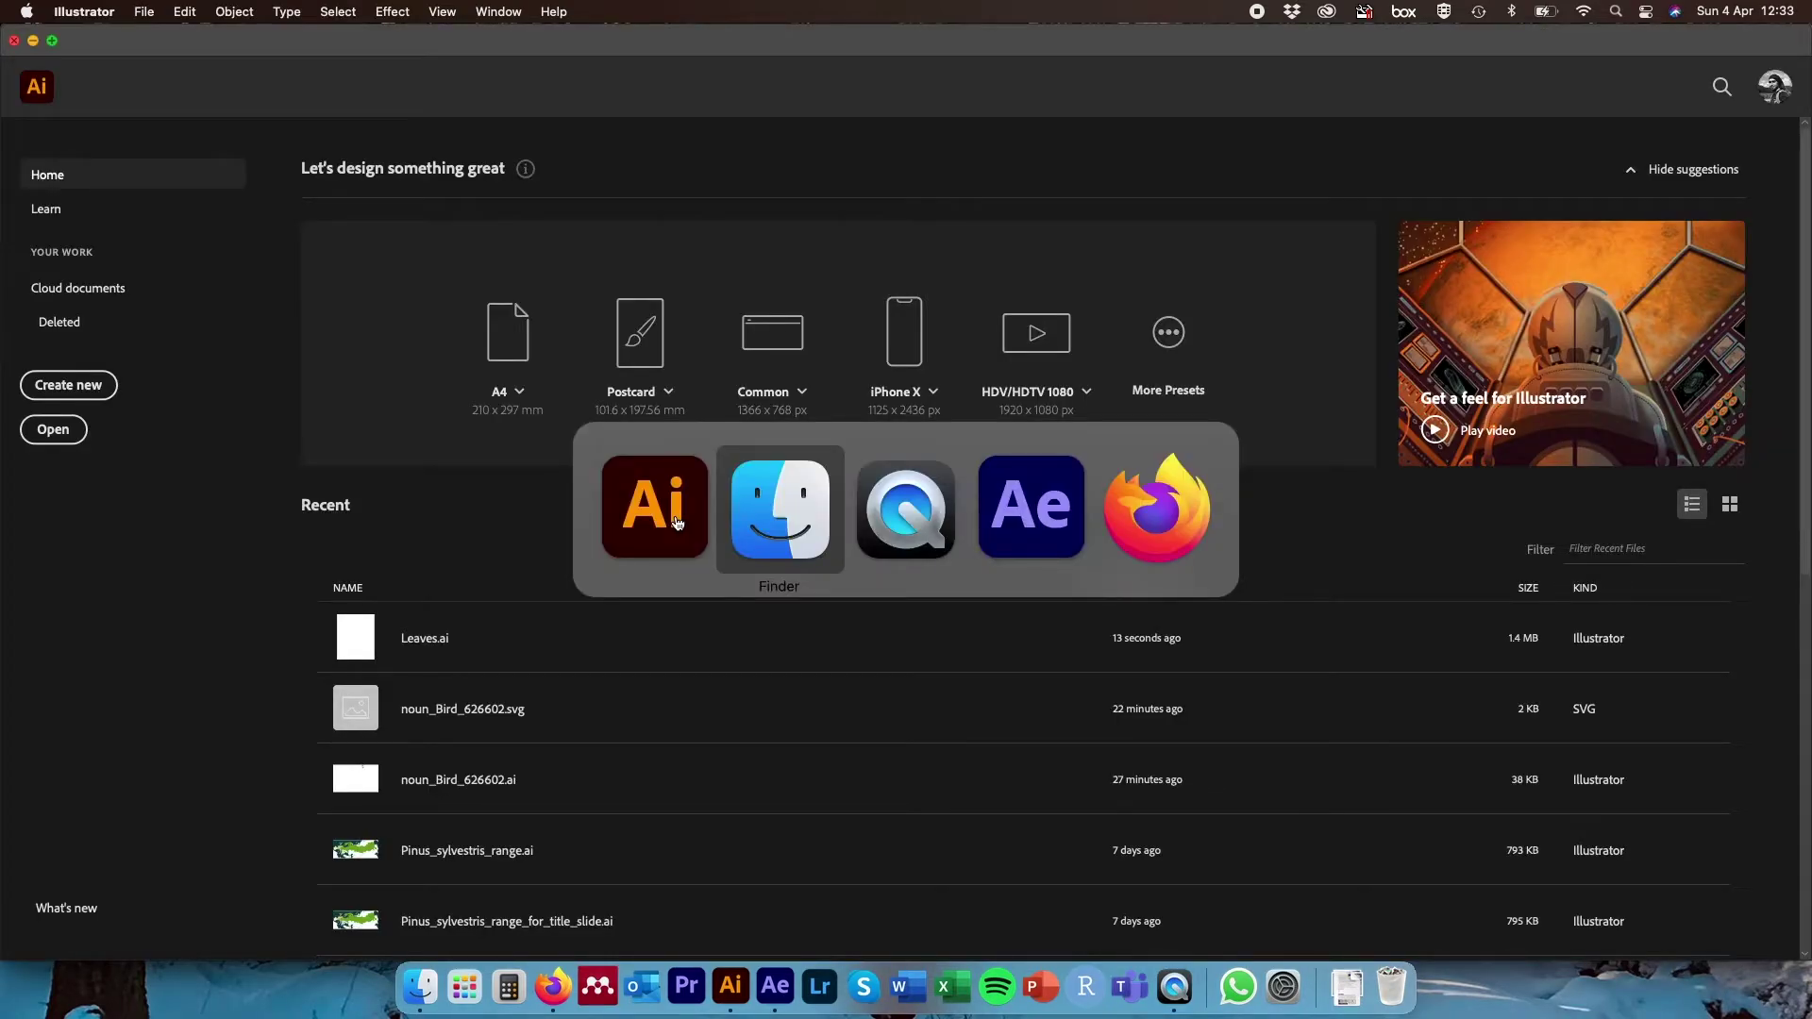
pyautogui.doubleClick(429, 261)
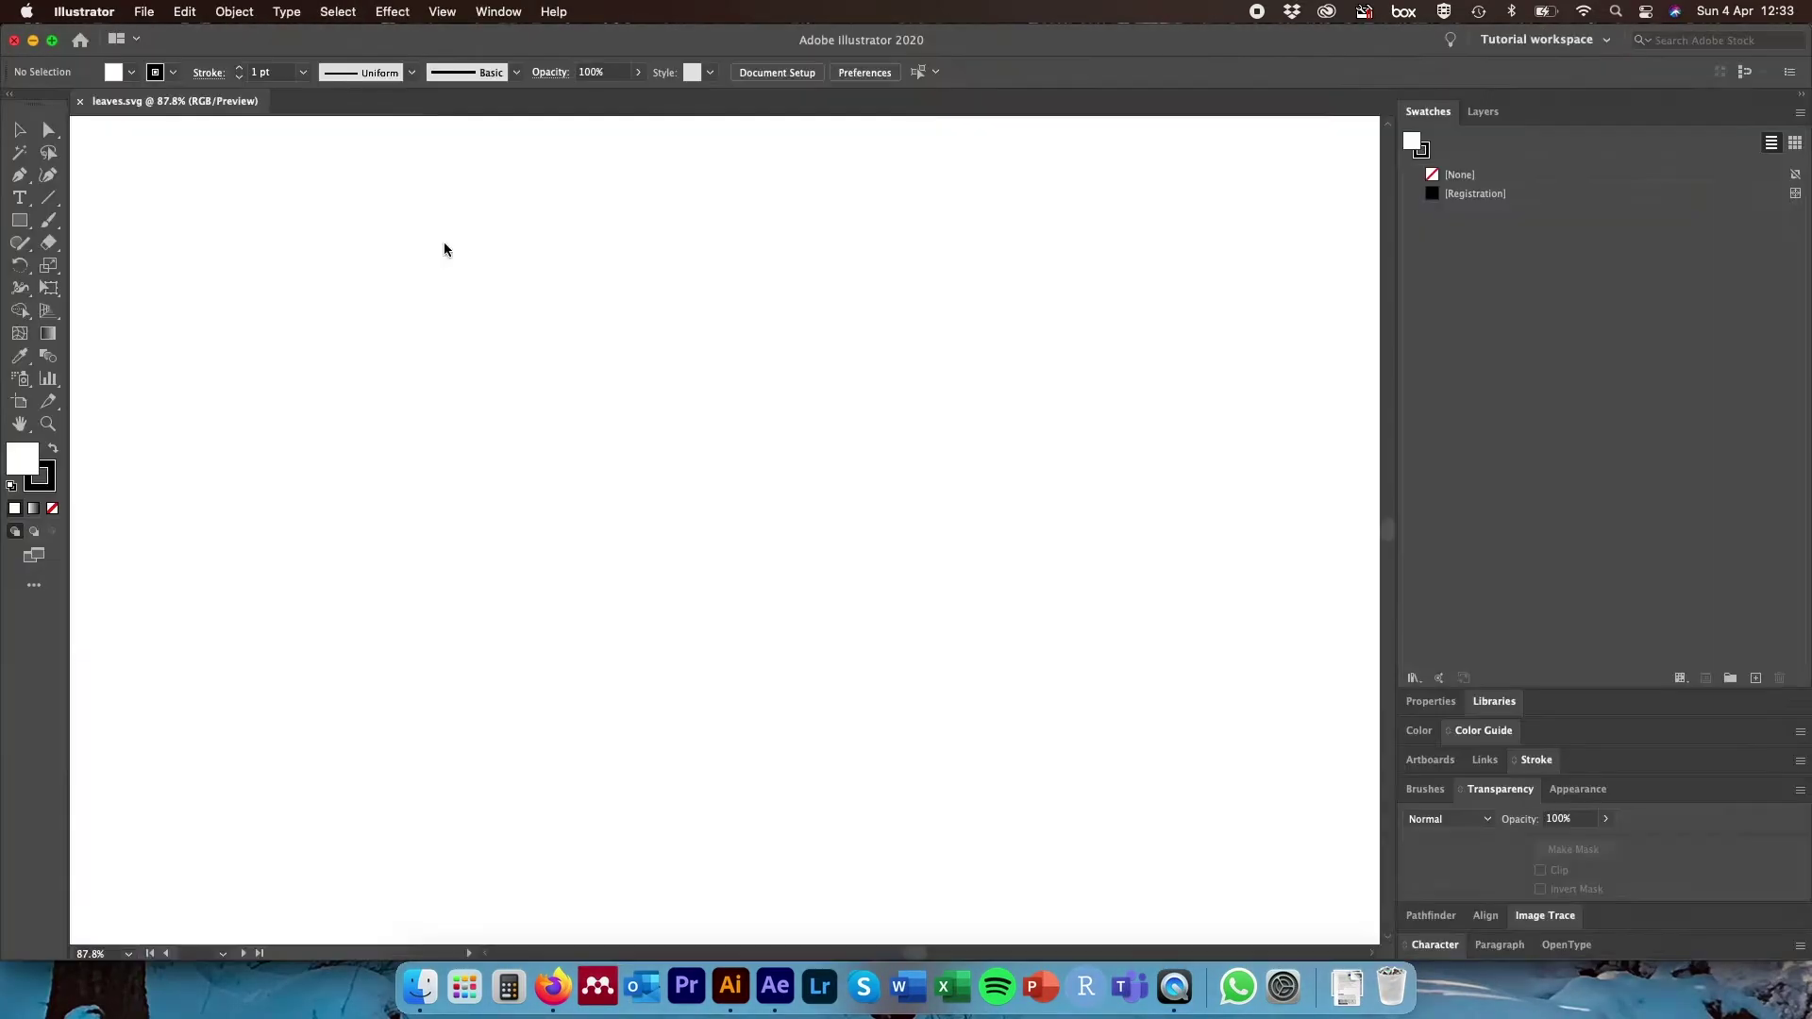
pyautogui.hscroll(3, 955, 562)
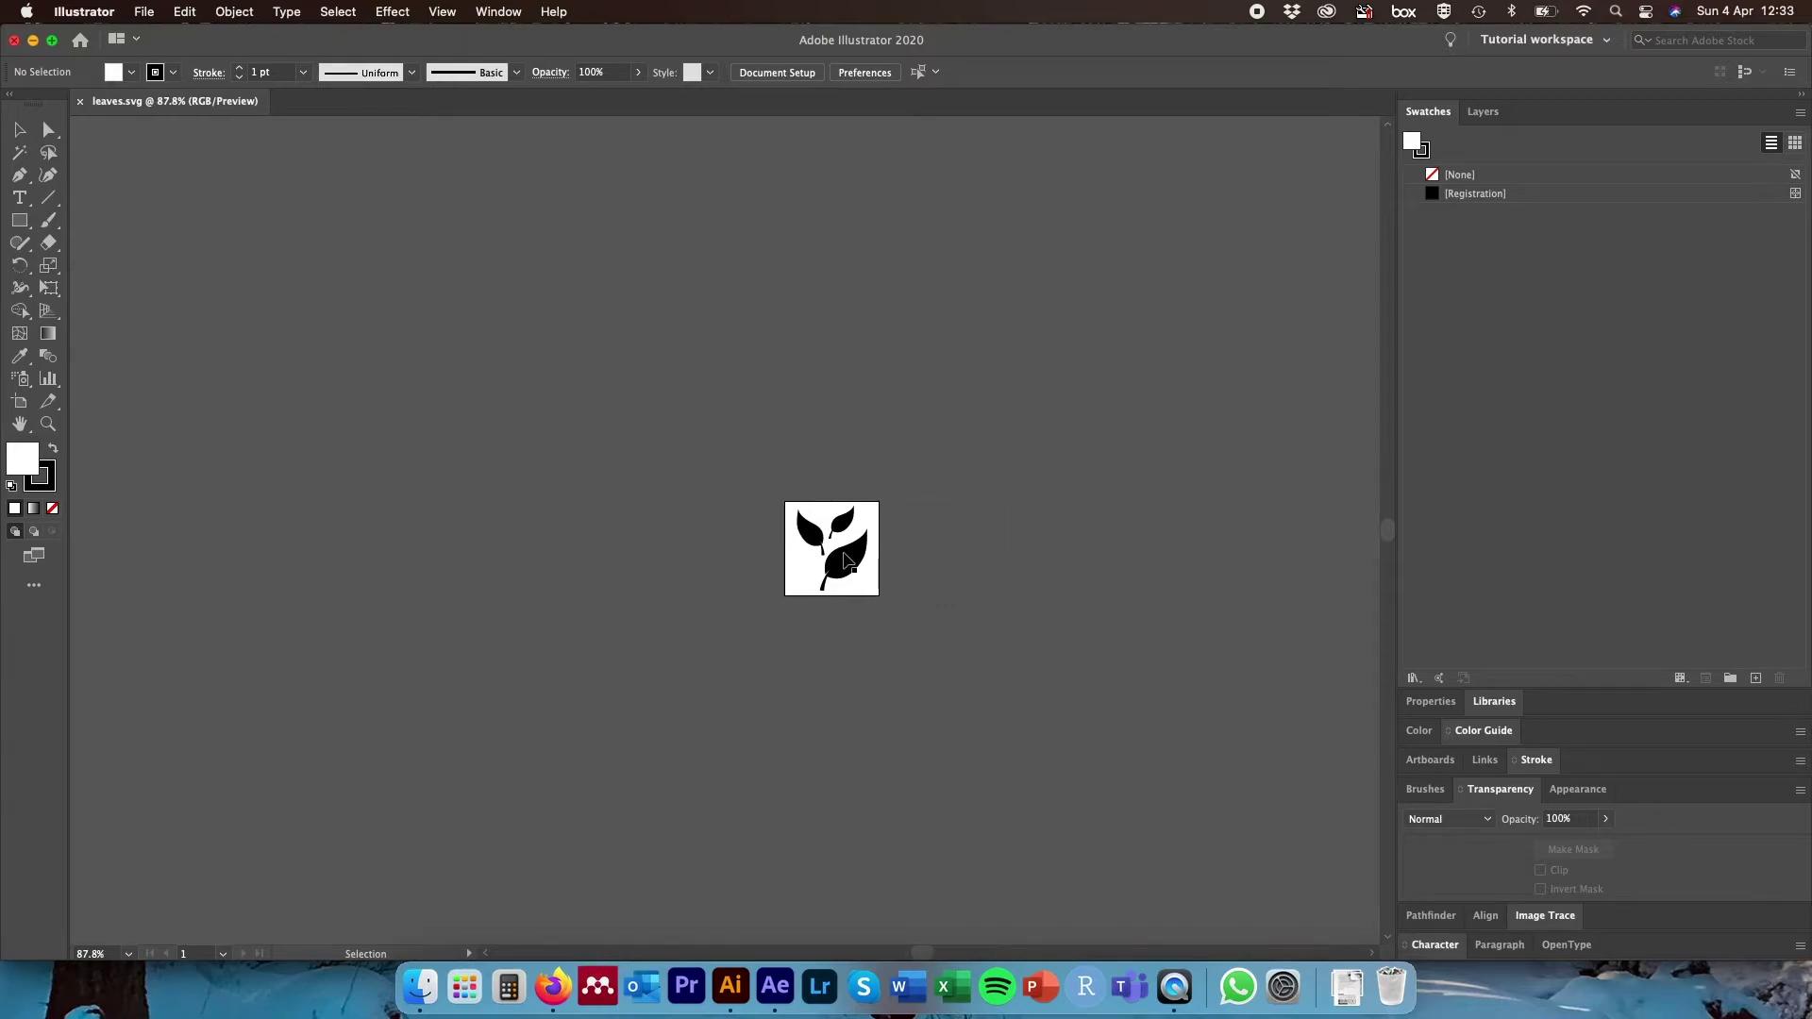
pyautogui.scroll(1, 854, 563)
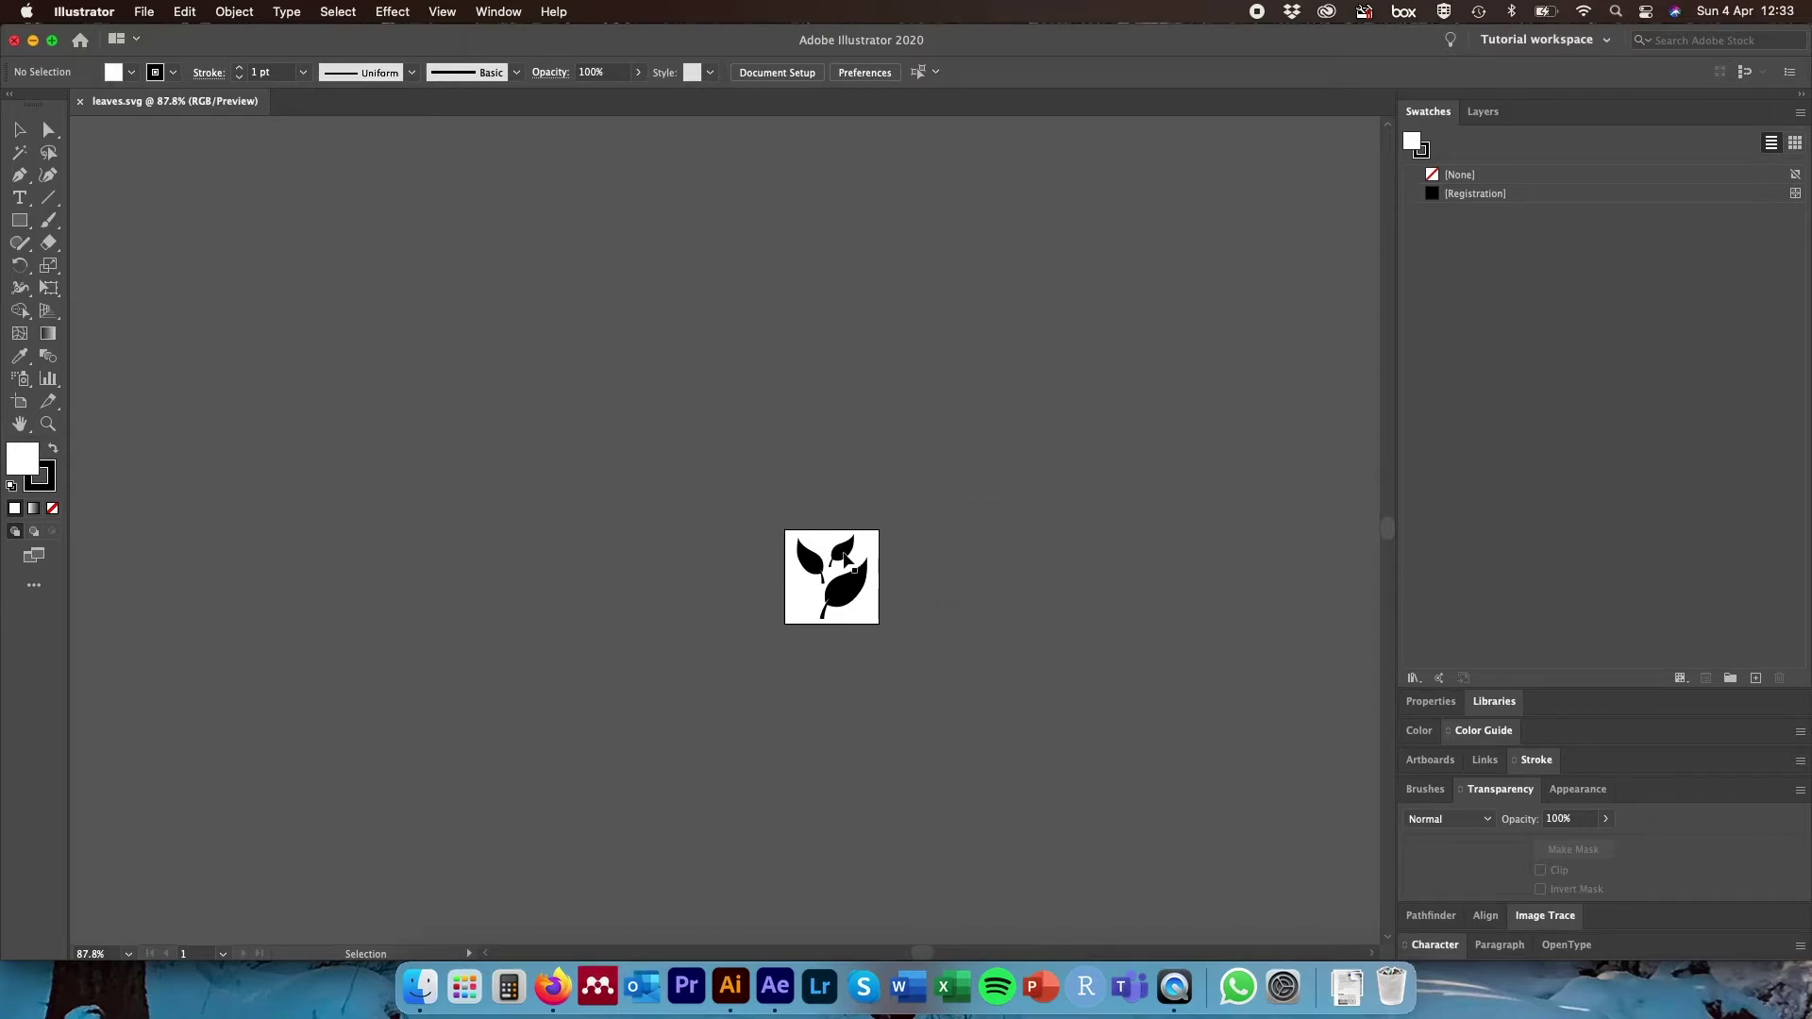
pyautogui.click(1482, 112)
pyautogui.click(1456, 142)
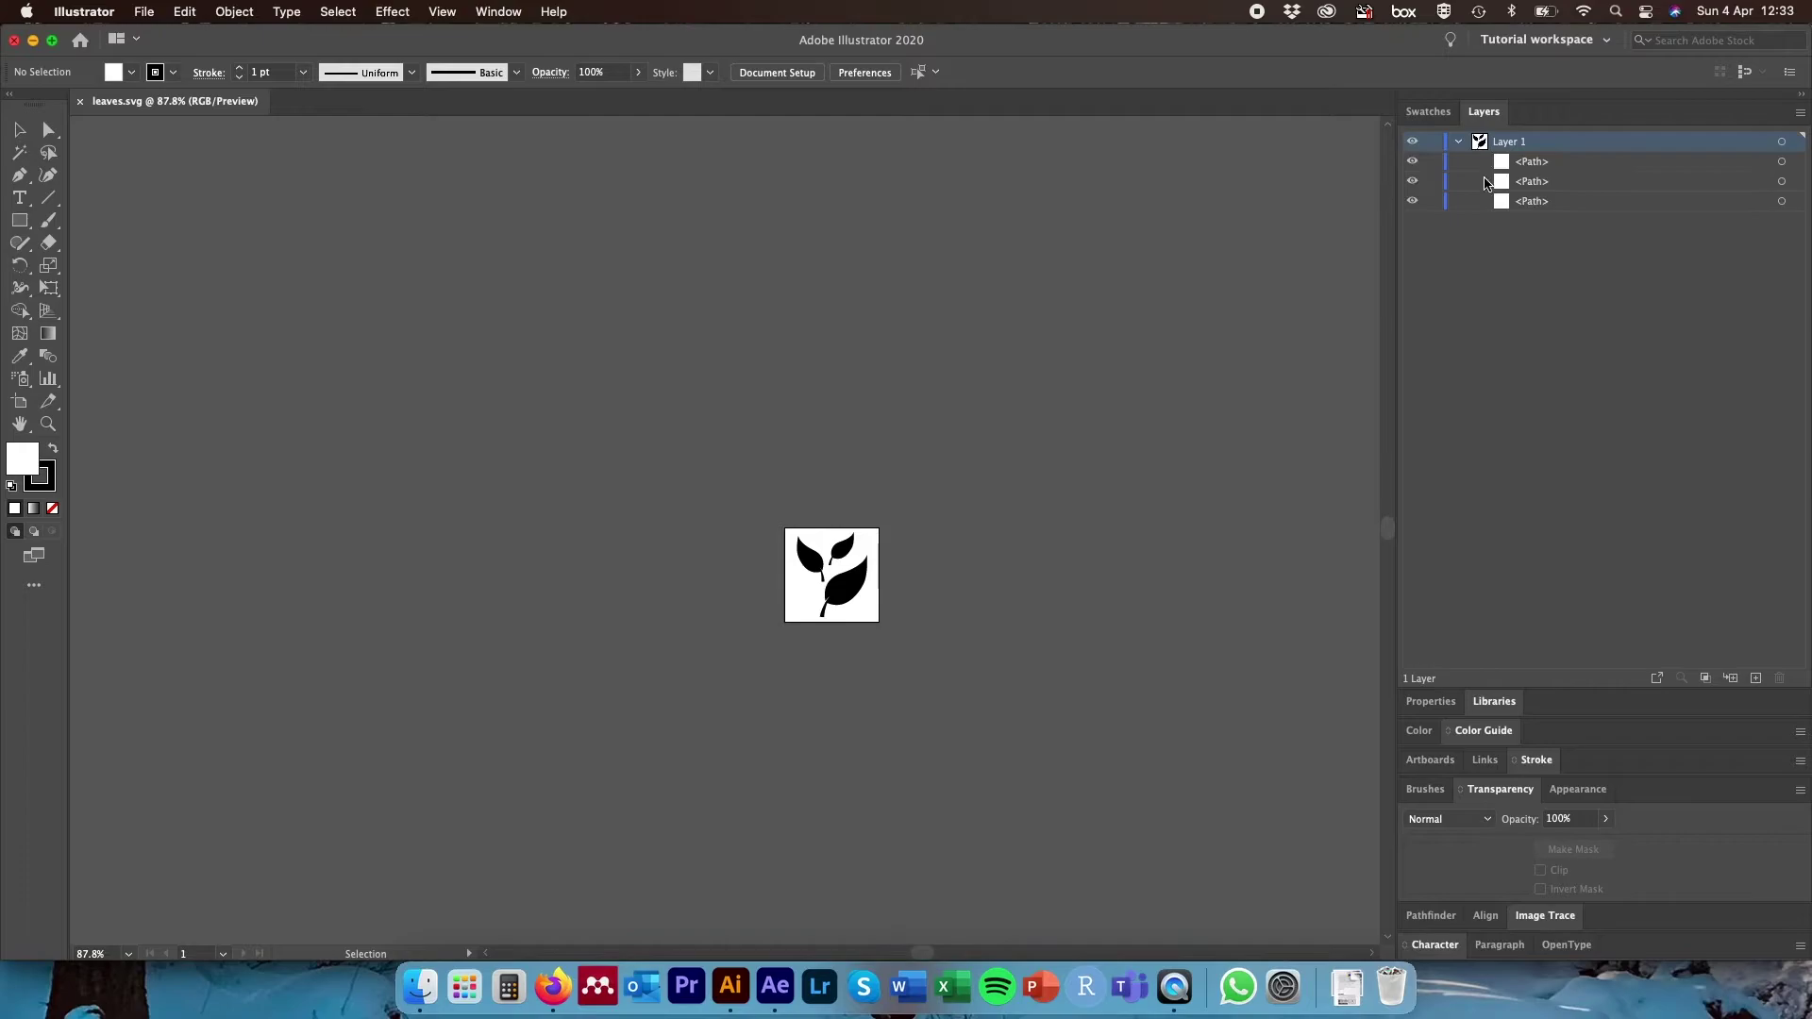
pyautogui.click(1546, 180)
pyautogui.click(1542, 203)
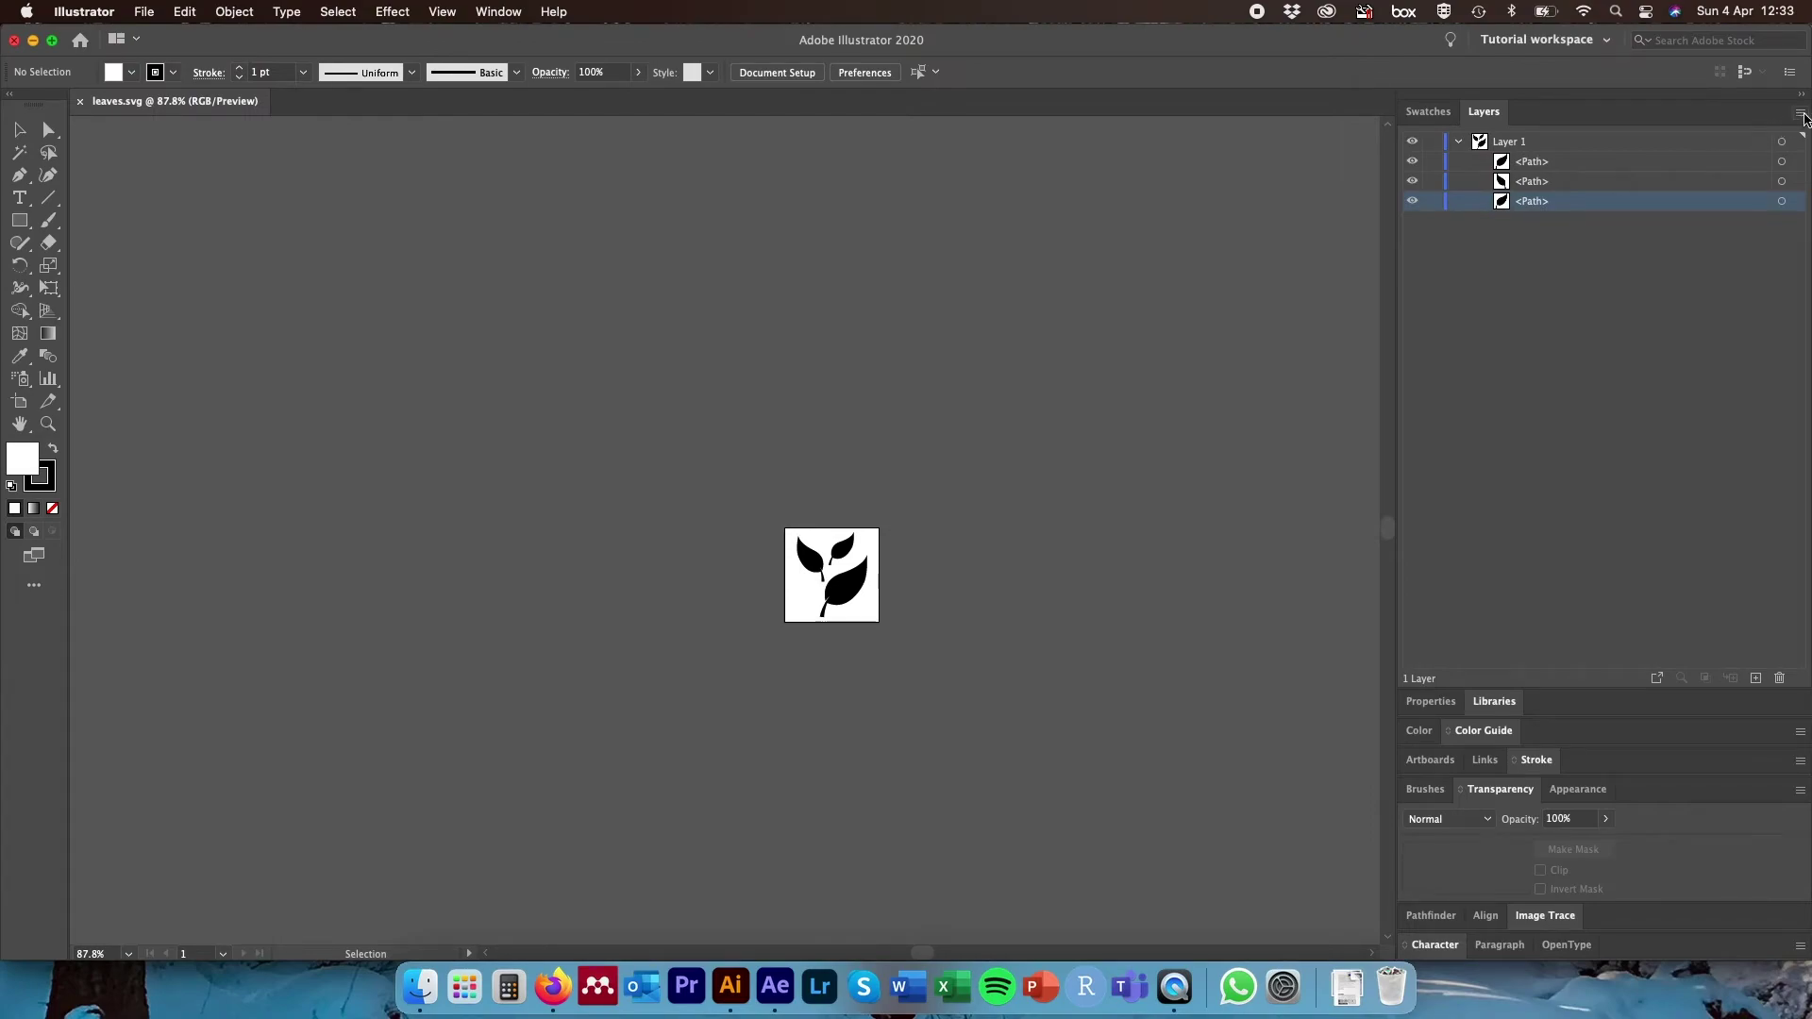
# - Create two new layers above Layer 1, named Leave1 and Leaves 2
pyautogui.click(1800, 113)
pyautogui.click(1752, 117)
pyautogui.write('Leave1')
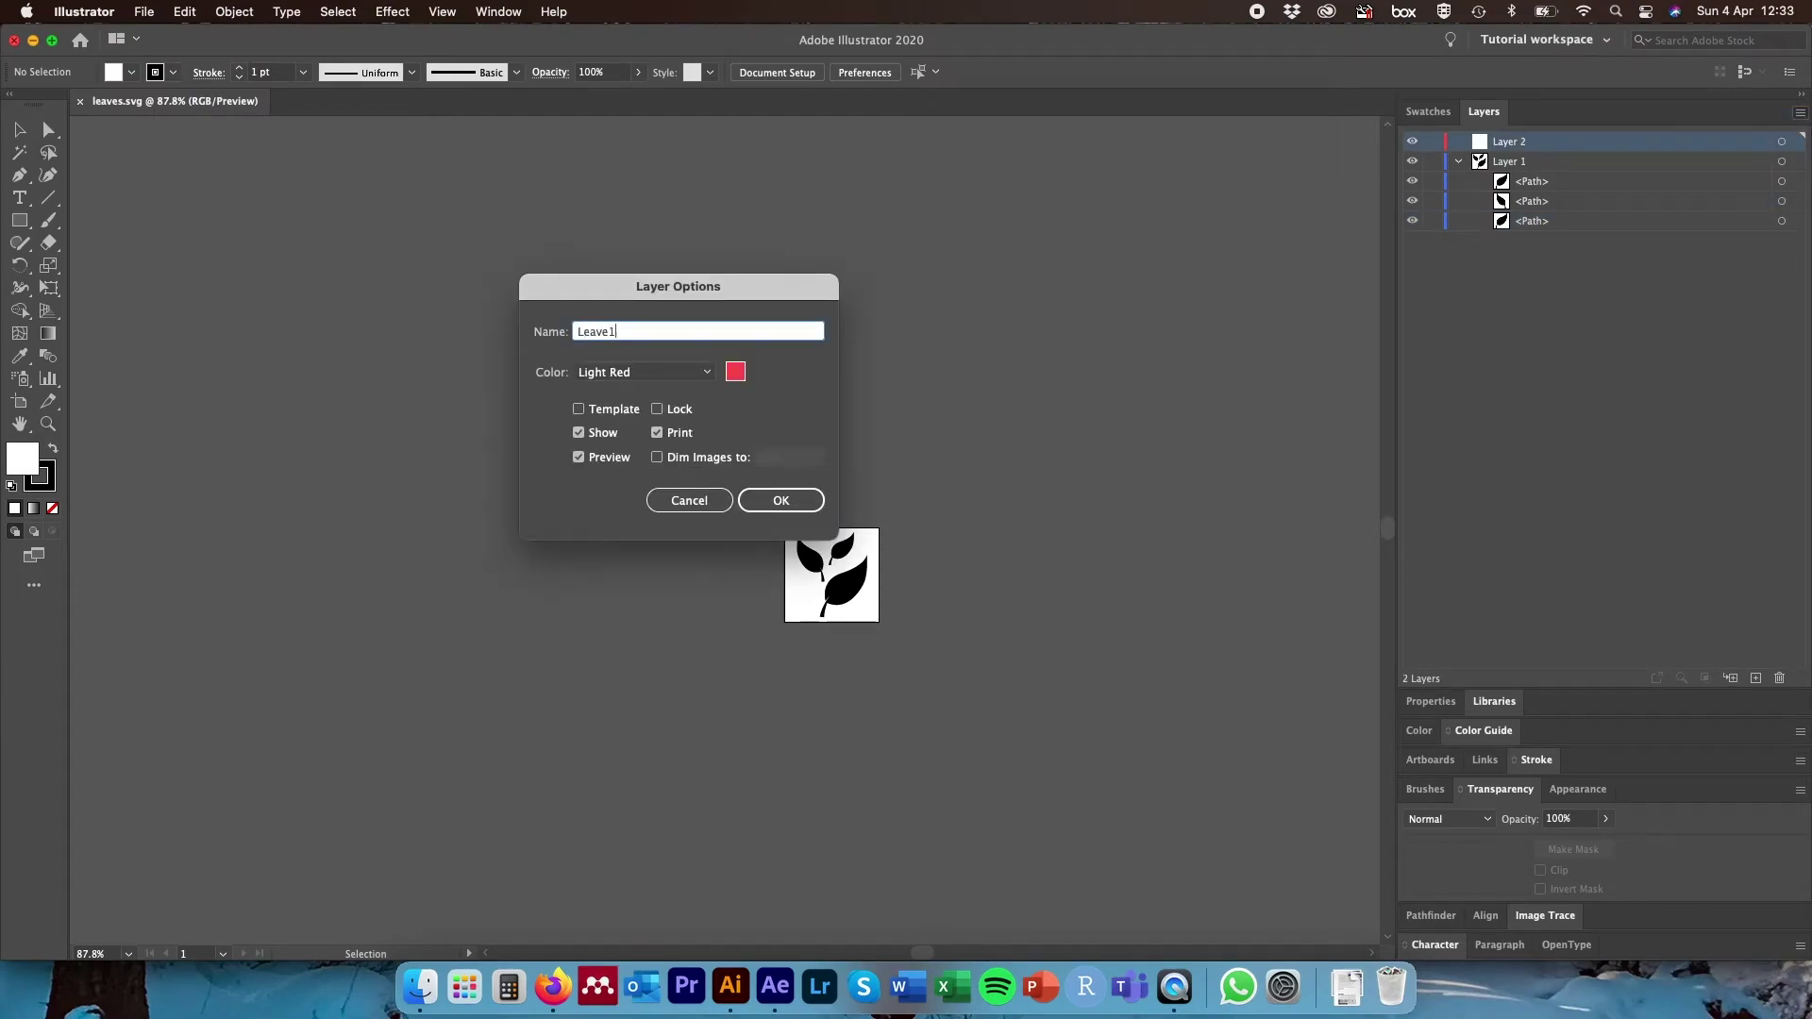
pyautogui.press('Return')
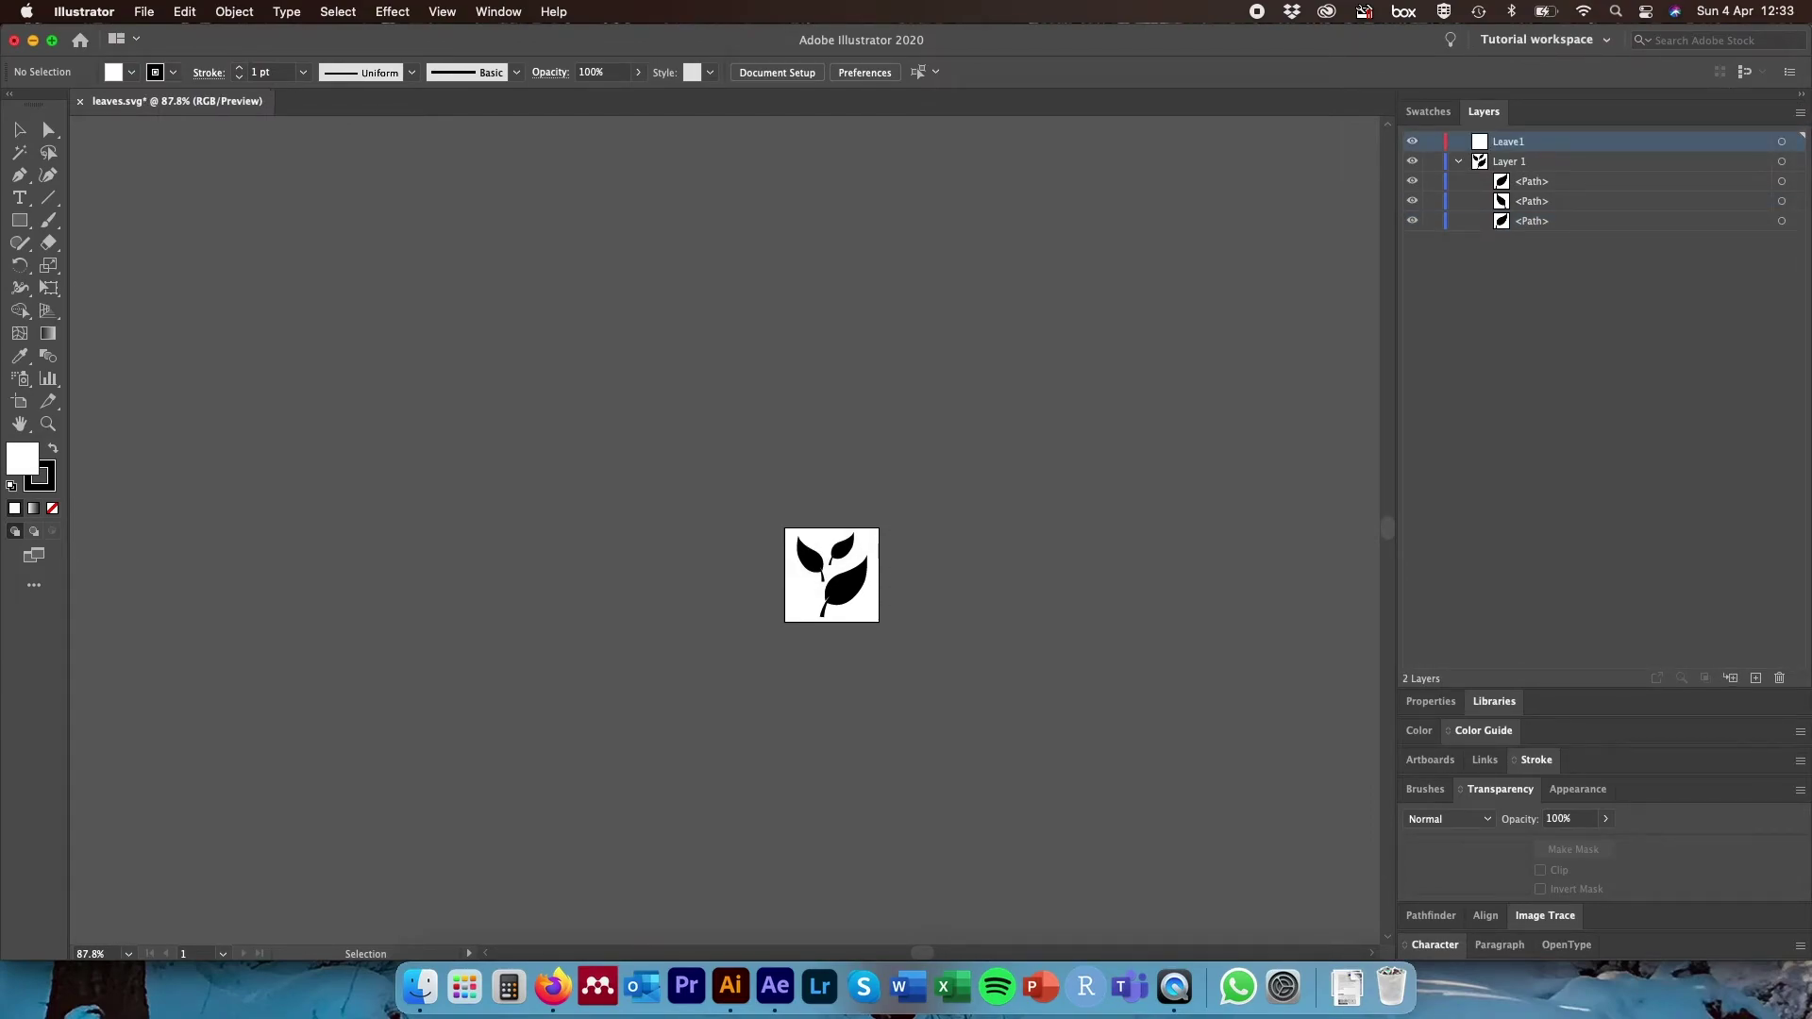
pyautogui.click(1800, 112)
pyautogui.click(1756, 117)
pyautogui.write('Leaves 2')
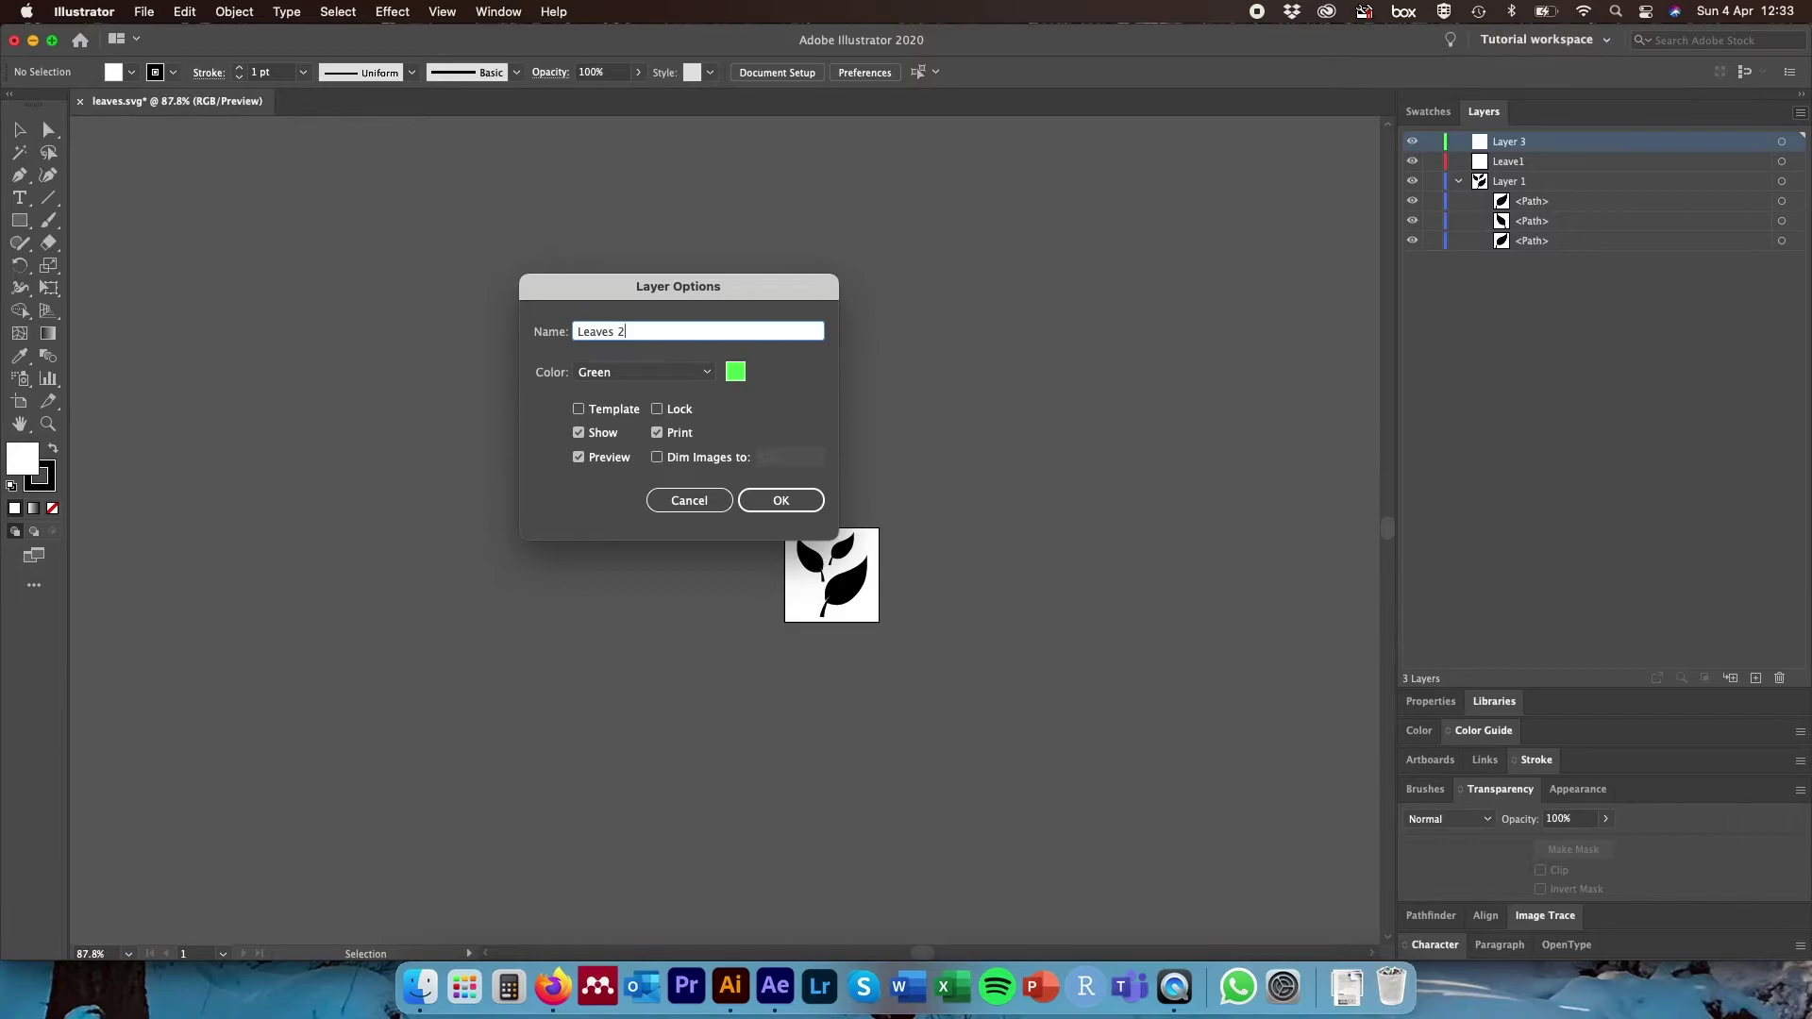
pyautogui.press('Return')
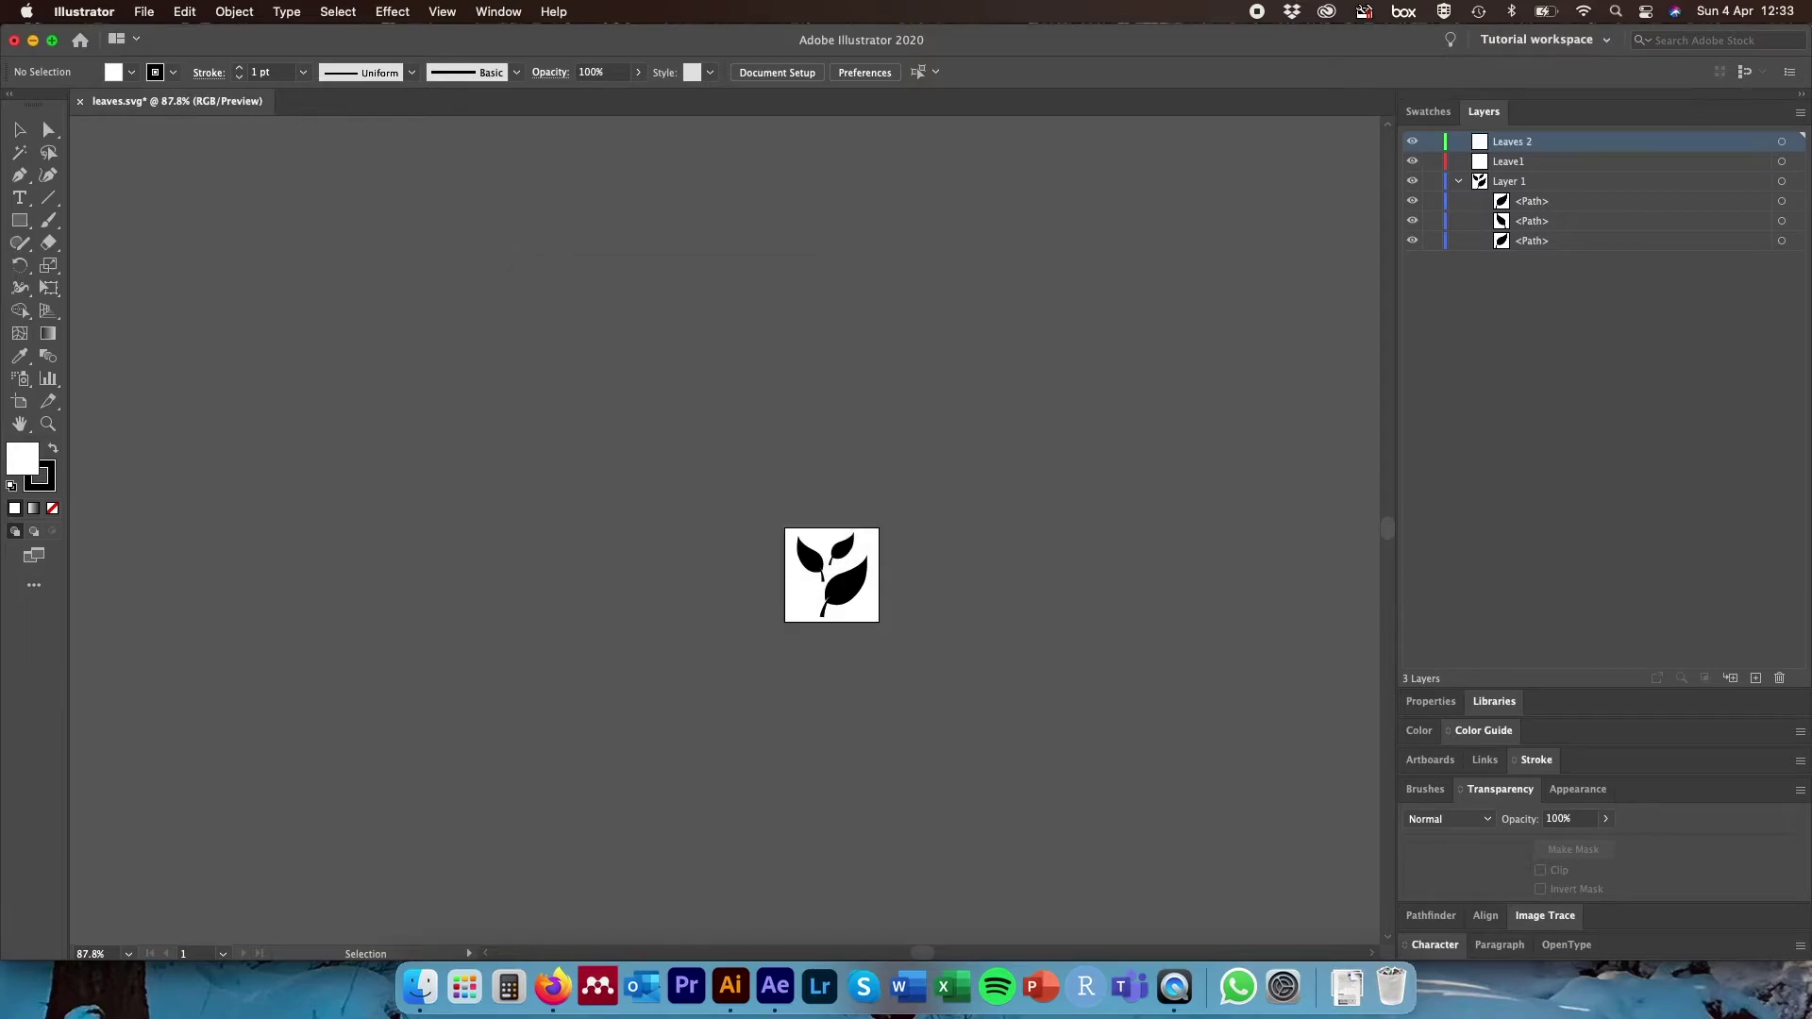
# - Move one leaf path each into Leaves 2 and Leave1, and rename Layer 1 as Leaves 3
pyautogui.moveTo(1529, 200); pyautogui.dragTo(1523, 142)
pyautogui.doubleClick(1510, 181)
pyautogui.write('Leaves 3')
pyautogui.press('Return')
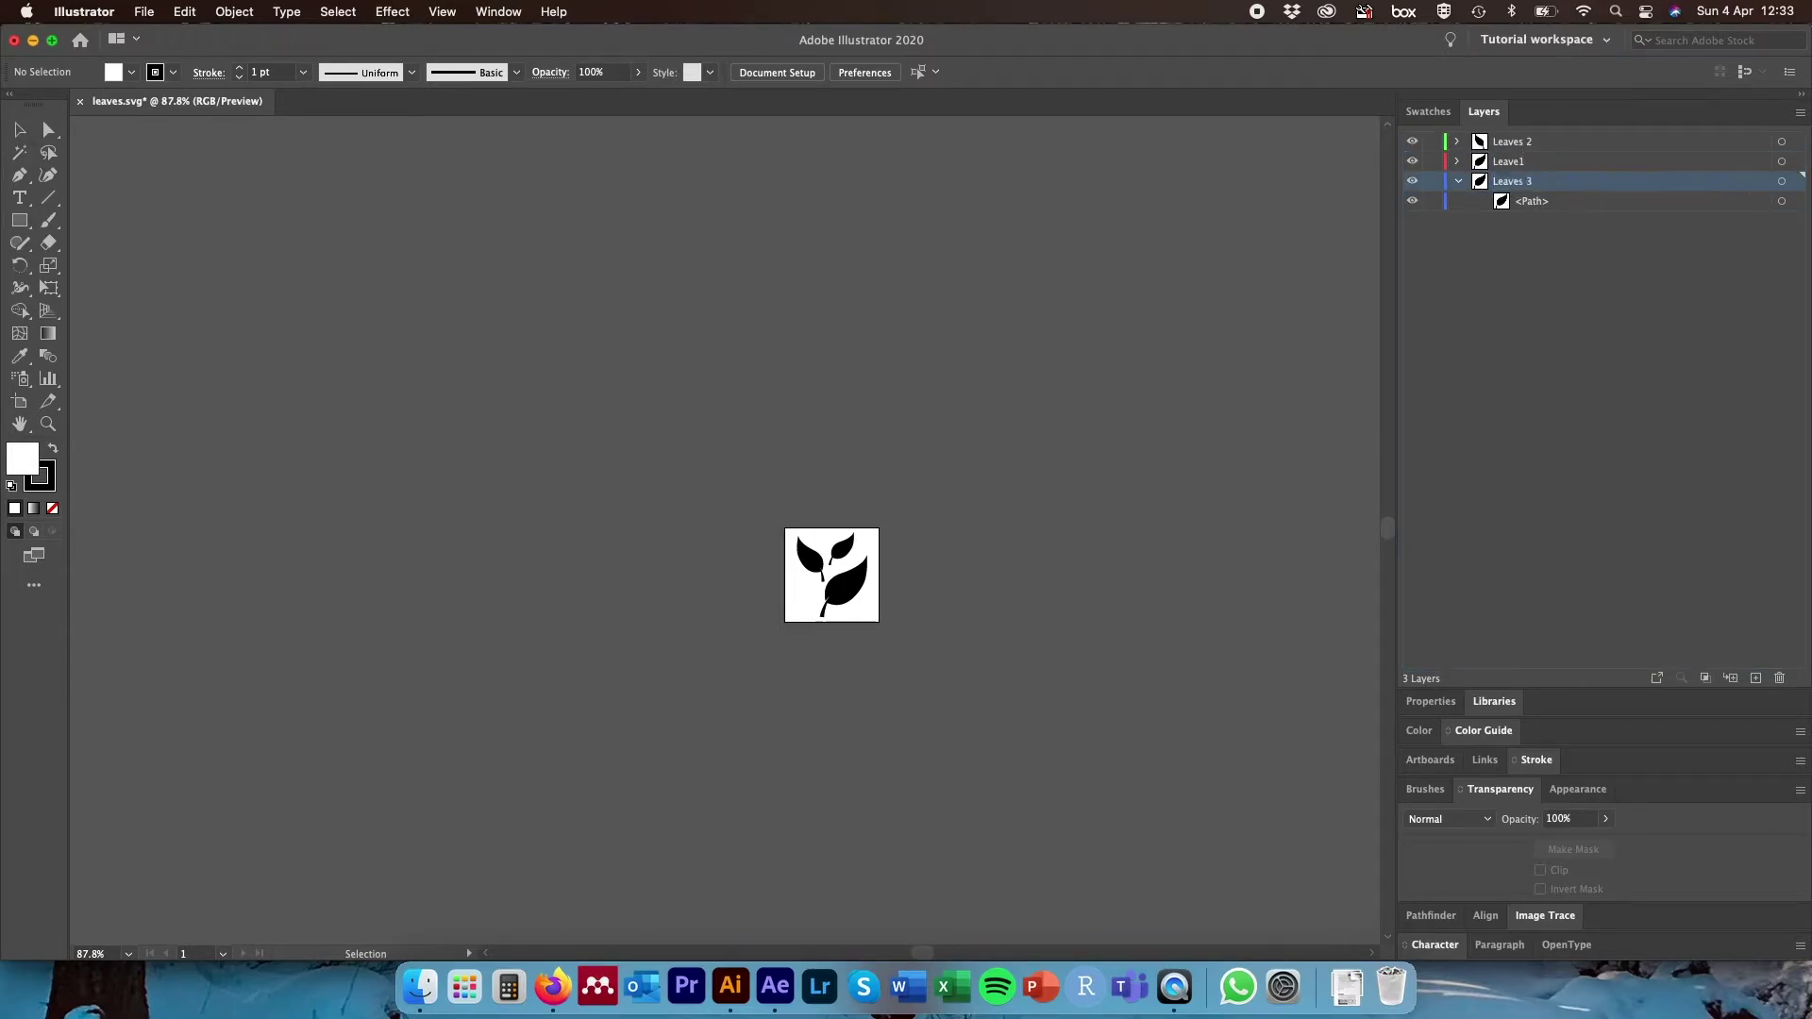
# - Select all three leaves and change their fill colour to white (ffffff)
pyautogui.click(1781, 140)
pyautogui.press('super+a')
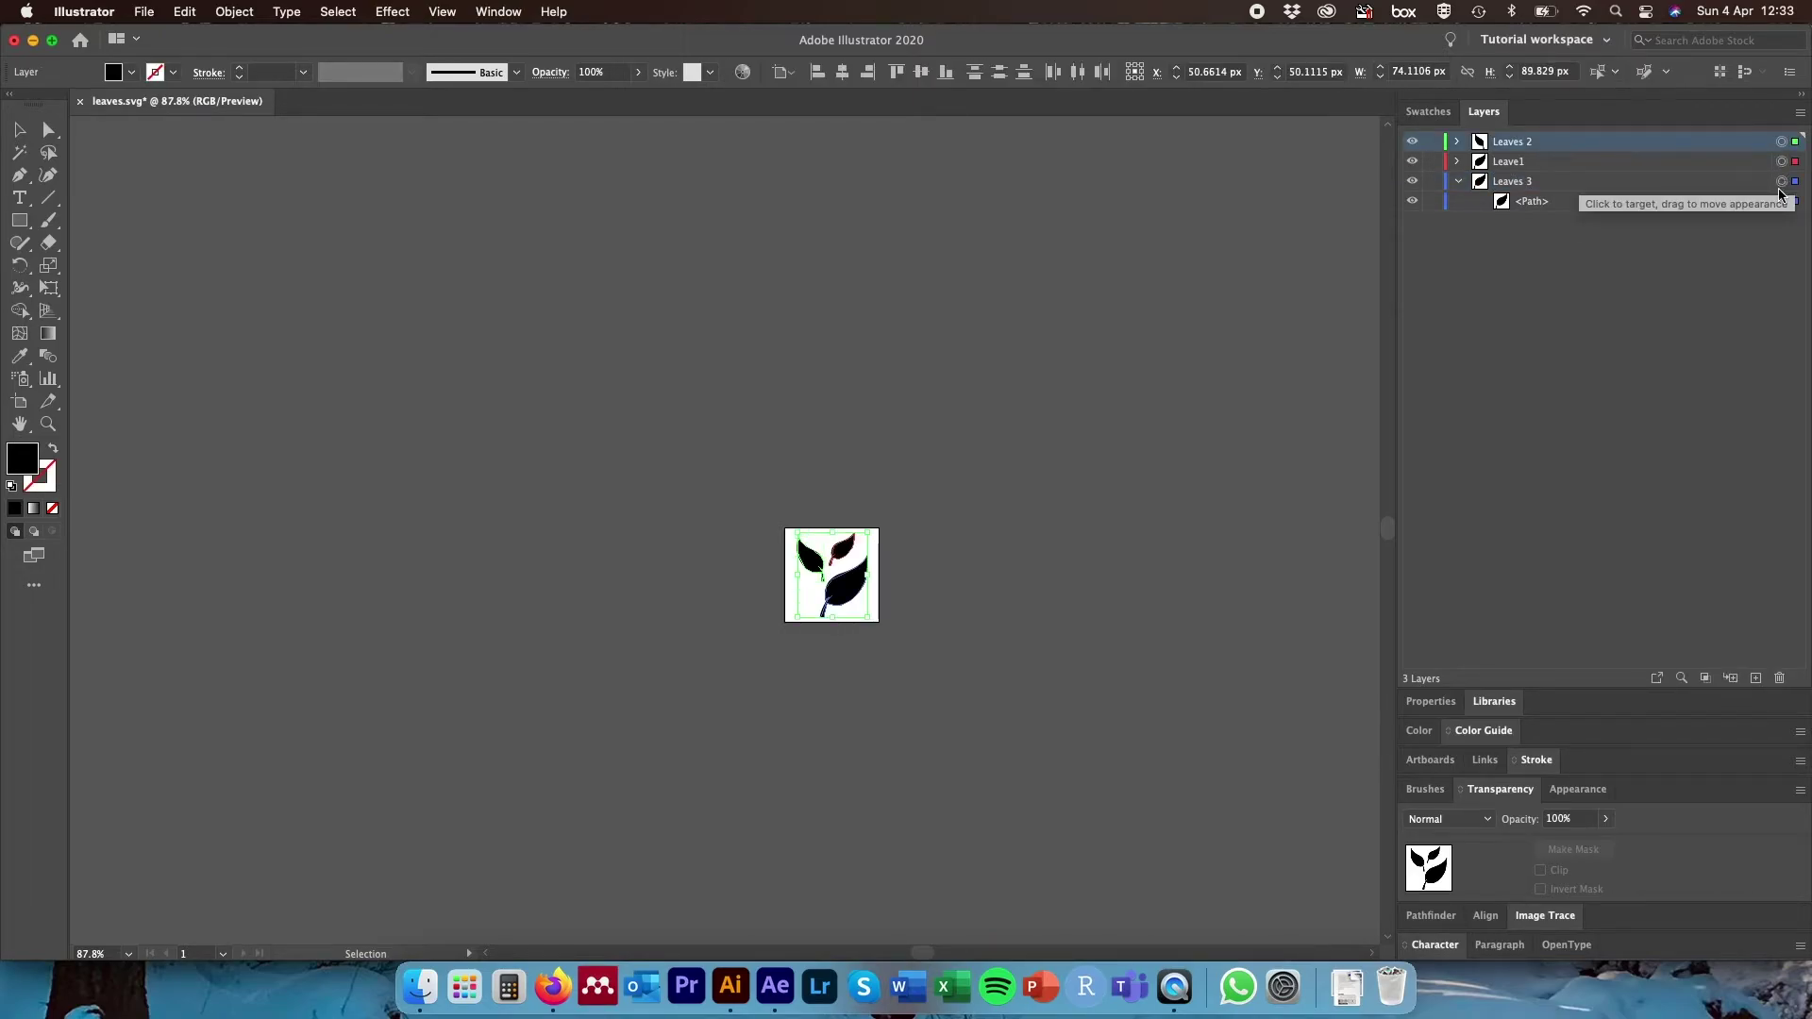
pyautogui.click(1427, 112)
pyautogui.doubleClick(1412, 142)
pyautogui.moveTo(678, 416); pyautogui.dragTo(647, 360)
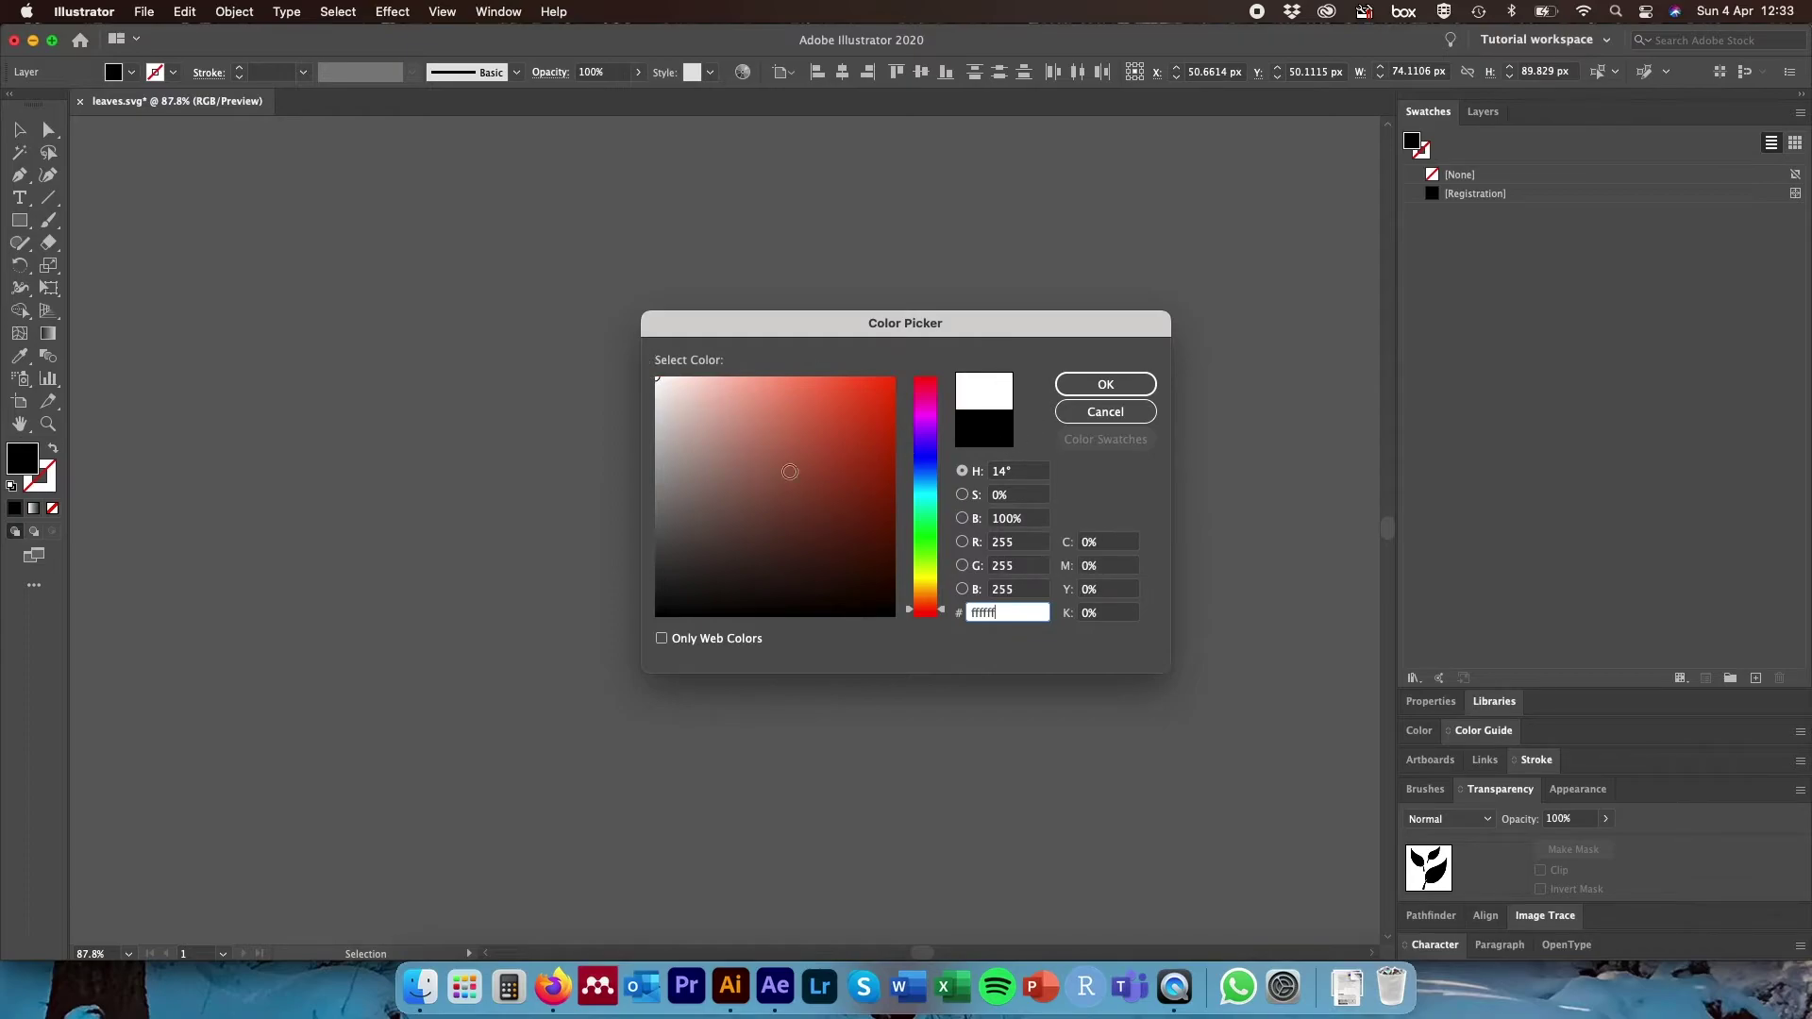
pyautogui.click(1104, 384)
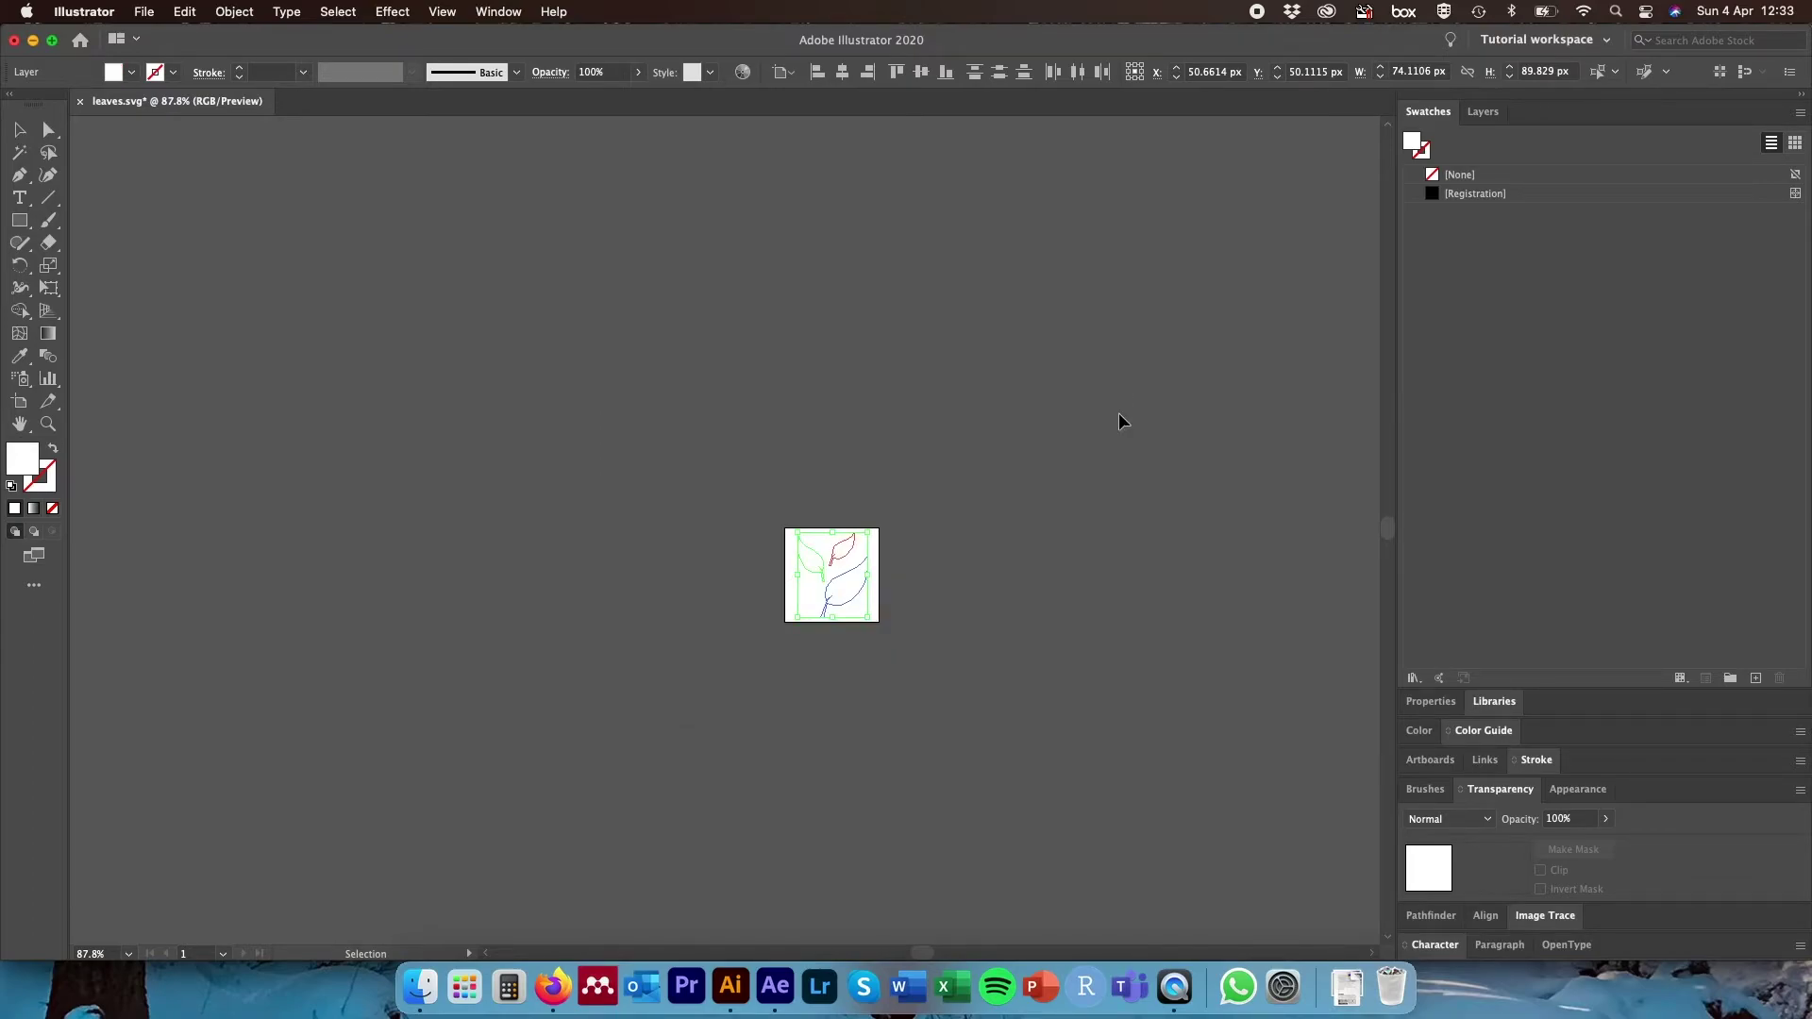
pyautogui.click(150, 9)
pyautogui.click(185, 195)
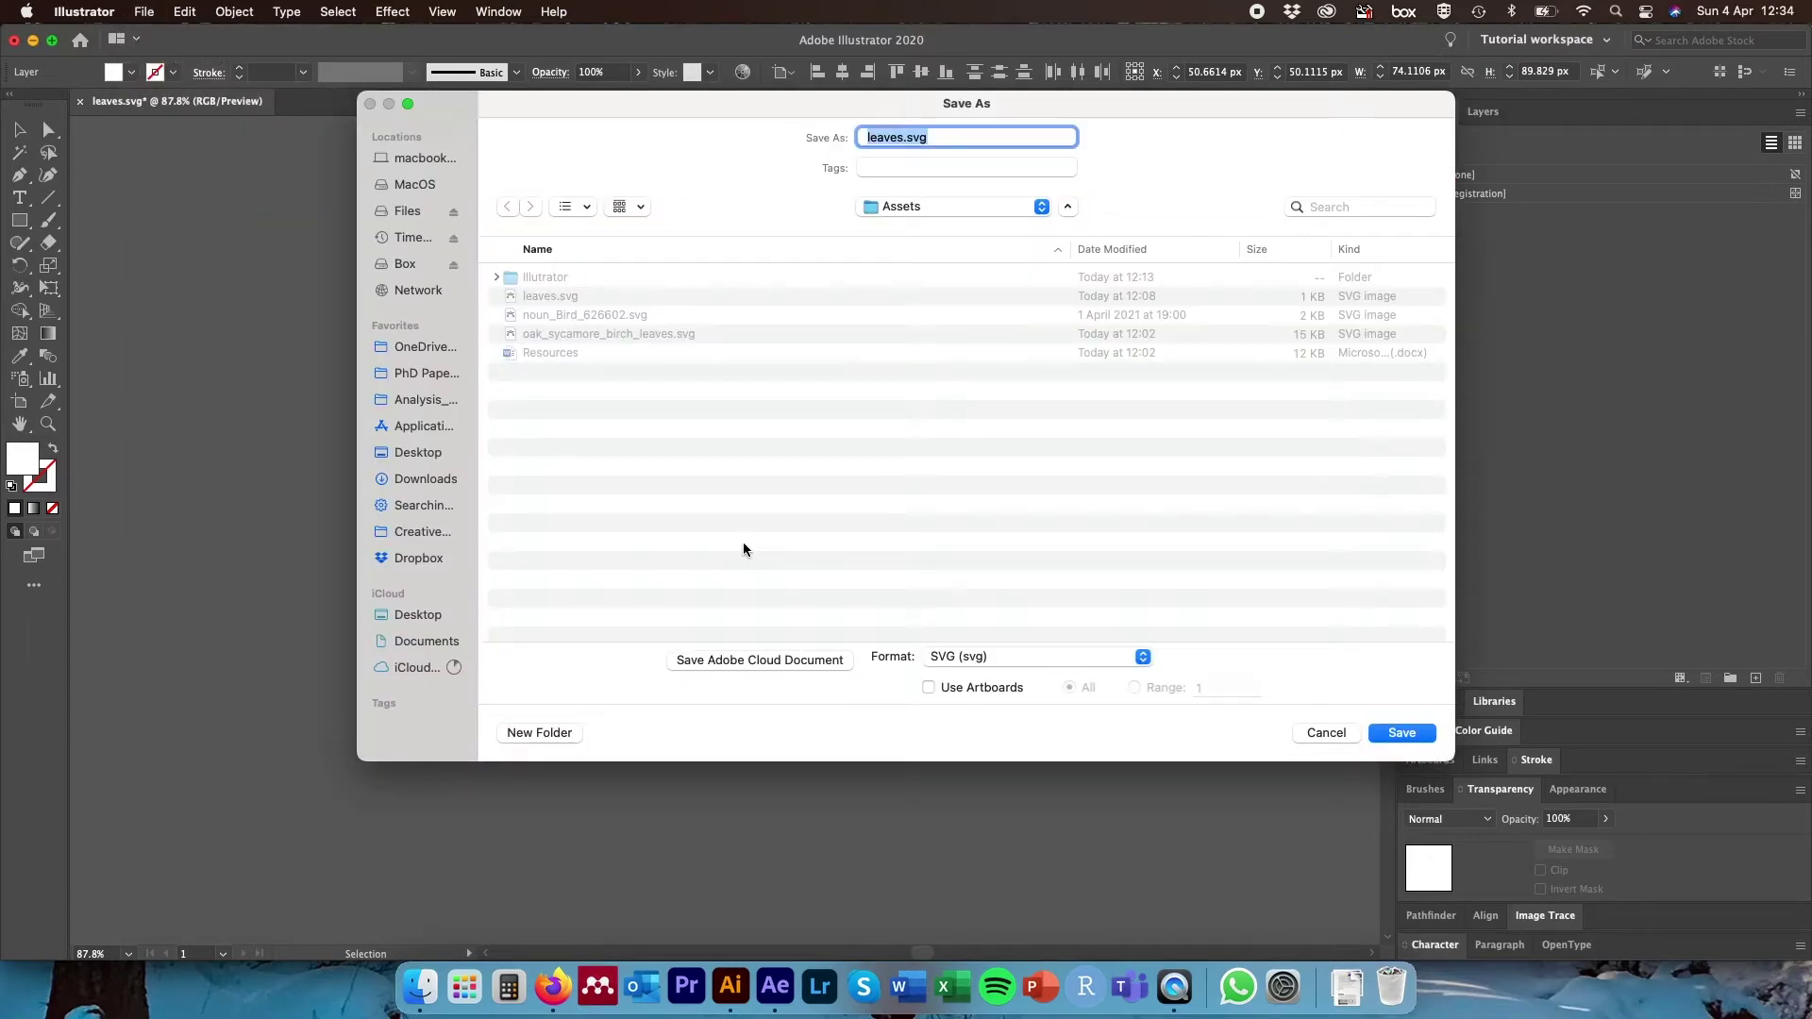
pyautogui.click(585, 278)
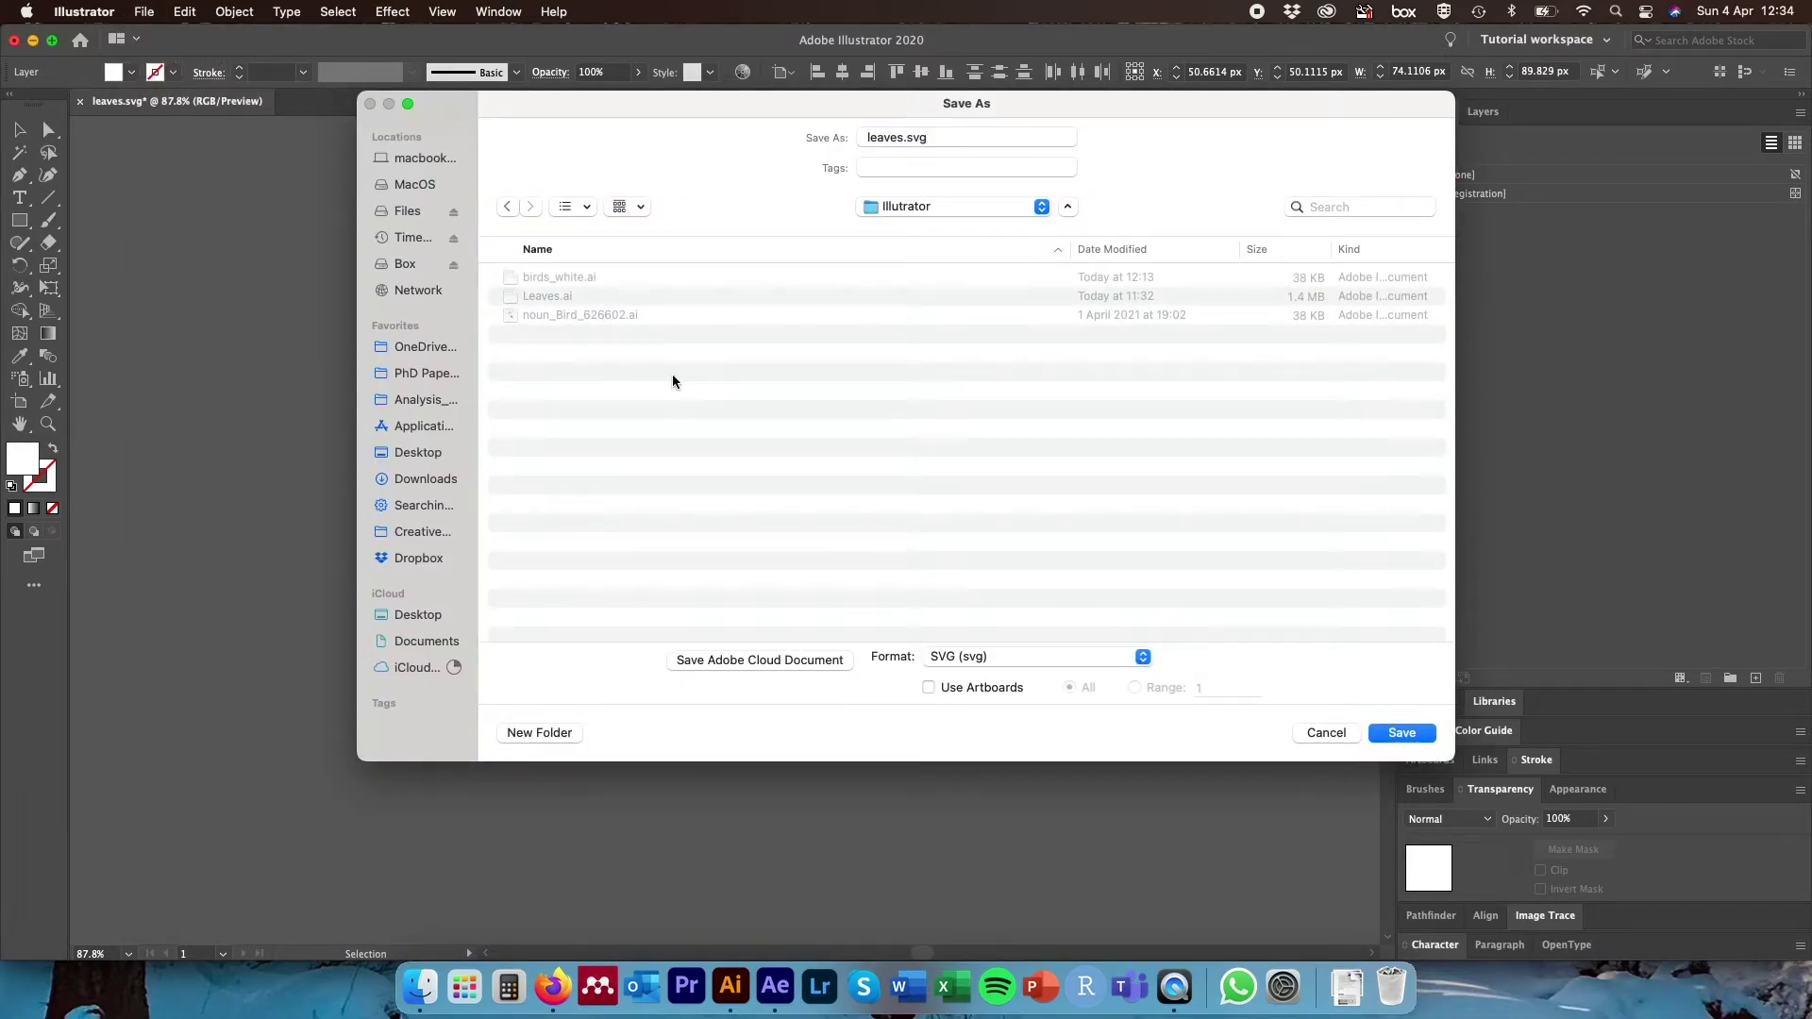
pyautogui.click(1326, 734)
# - Switch to After Effects and create composition Comp 1 with the HDTV 1080 25 preset and a 0:00:21:00 duration
pyautogui.press('super+Tab')
pyautogui.press('super+Tab')
pyautogui.press('super+Tab')
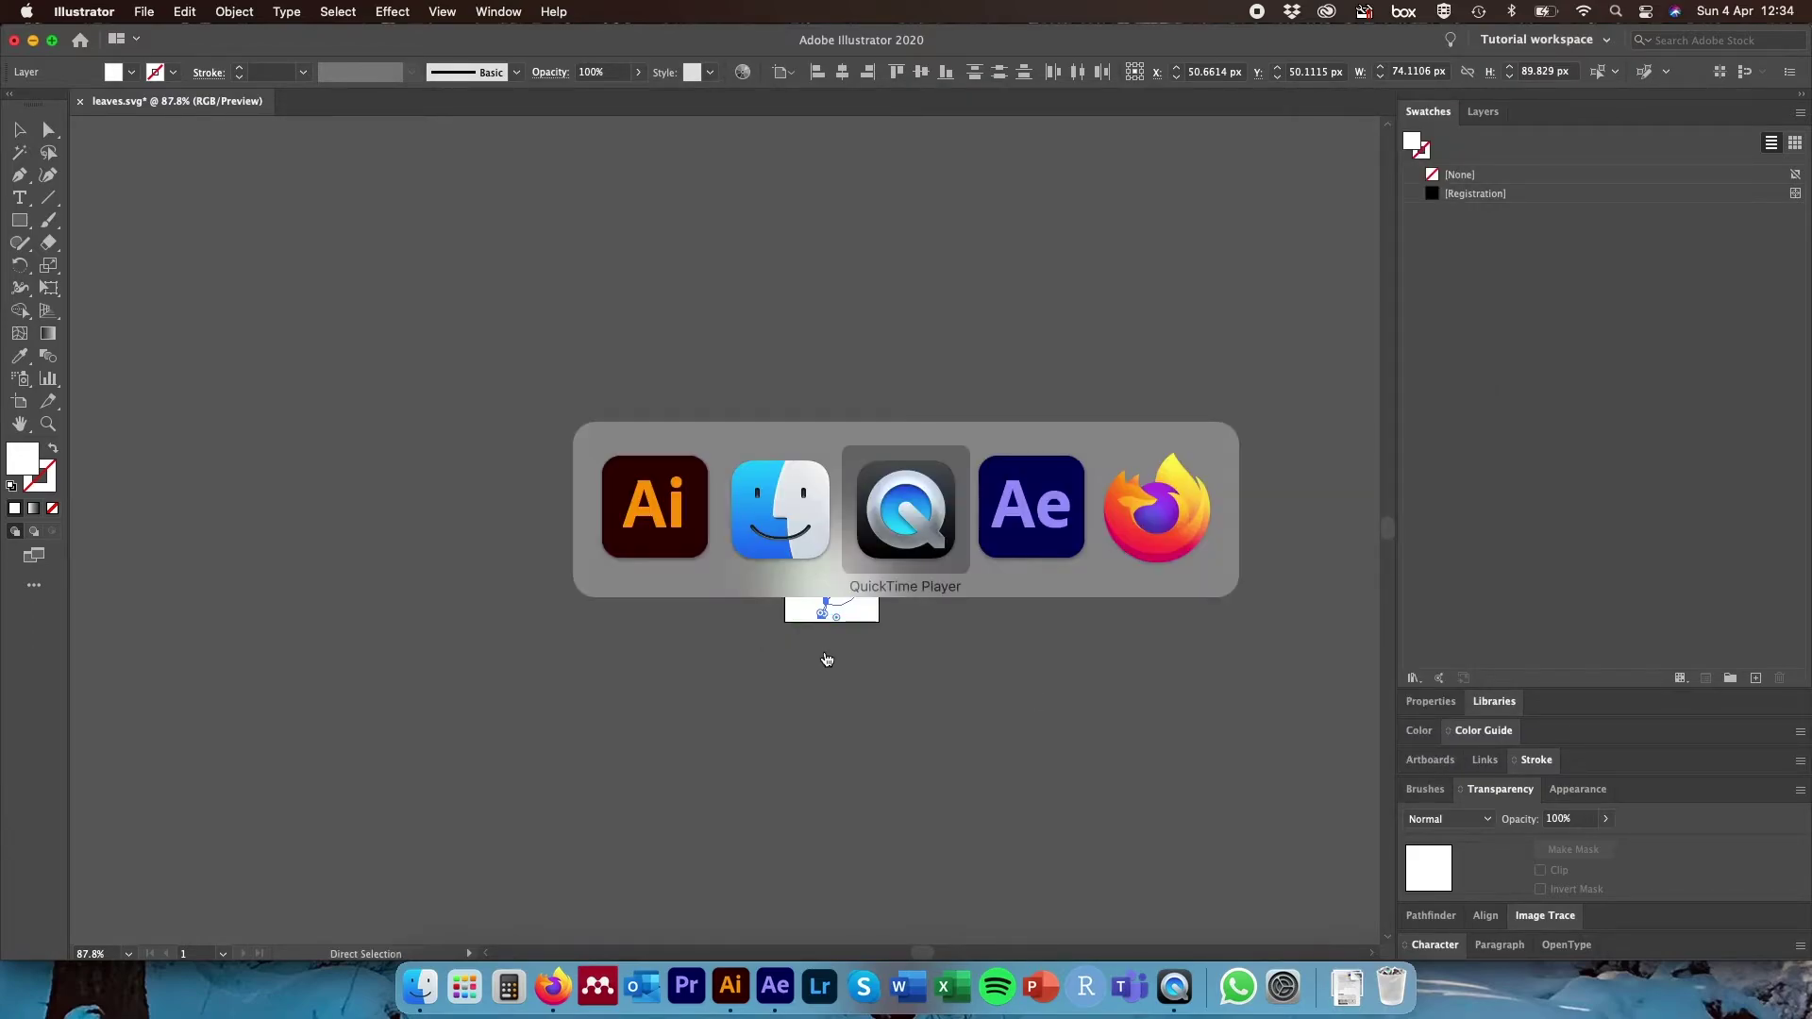
pyautogui.click(857, 319)
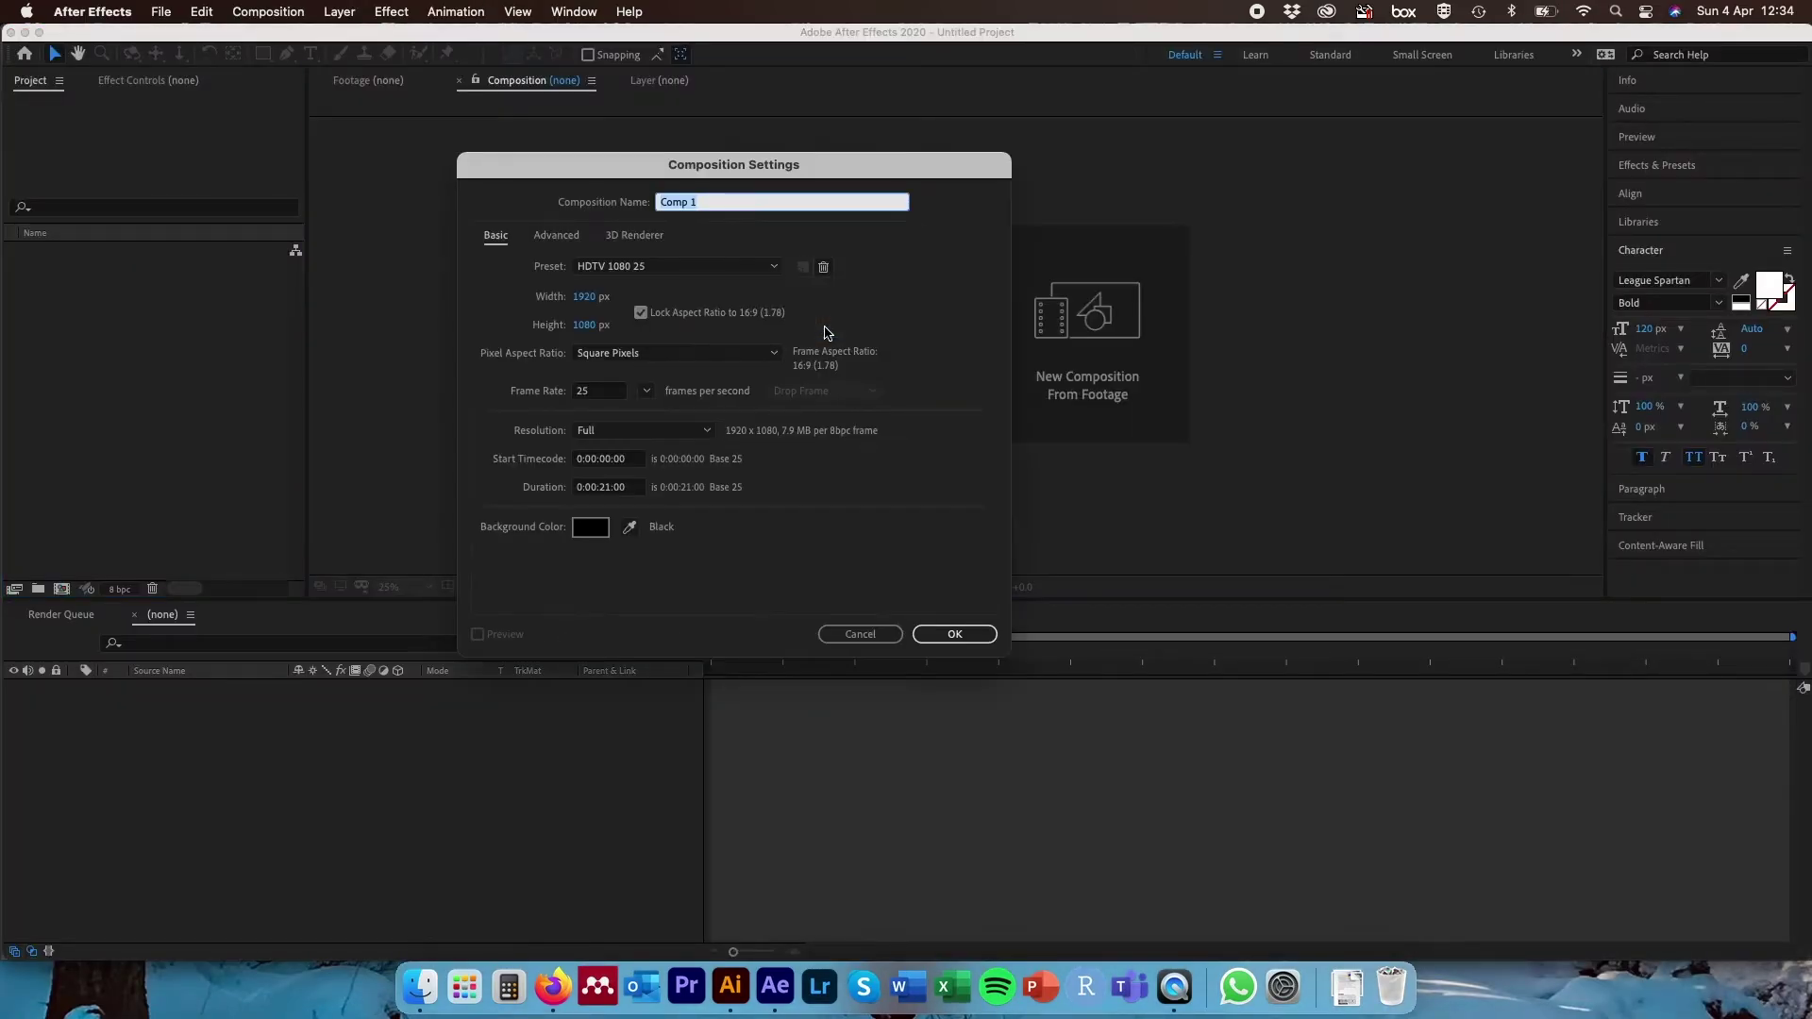
pyautogui.click(979, 635)
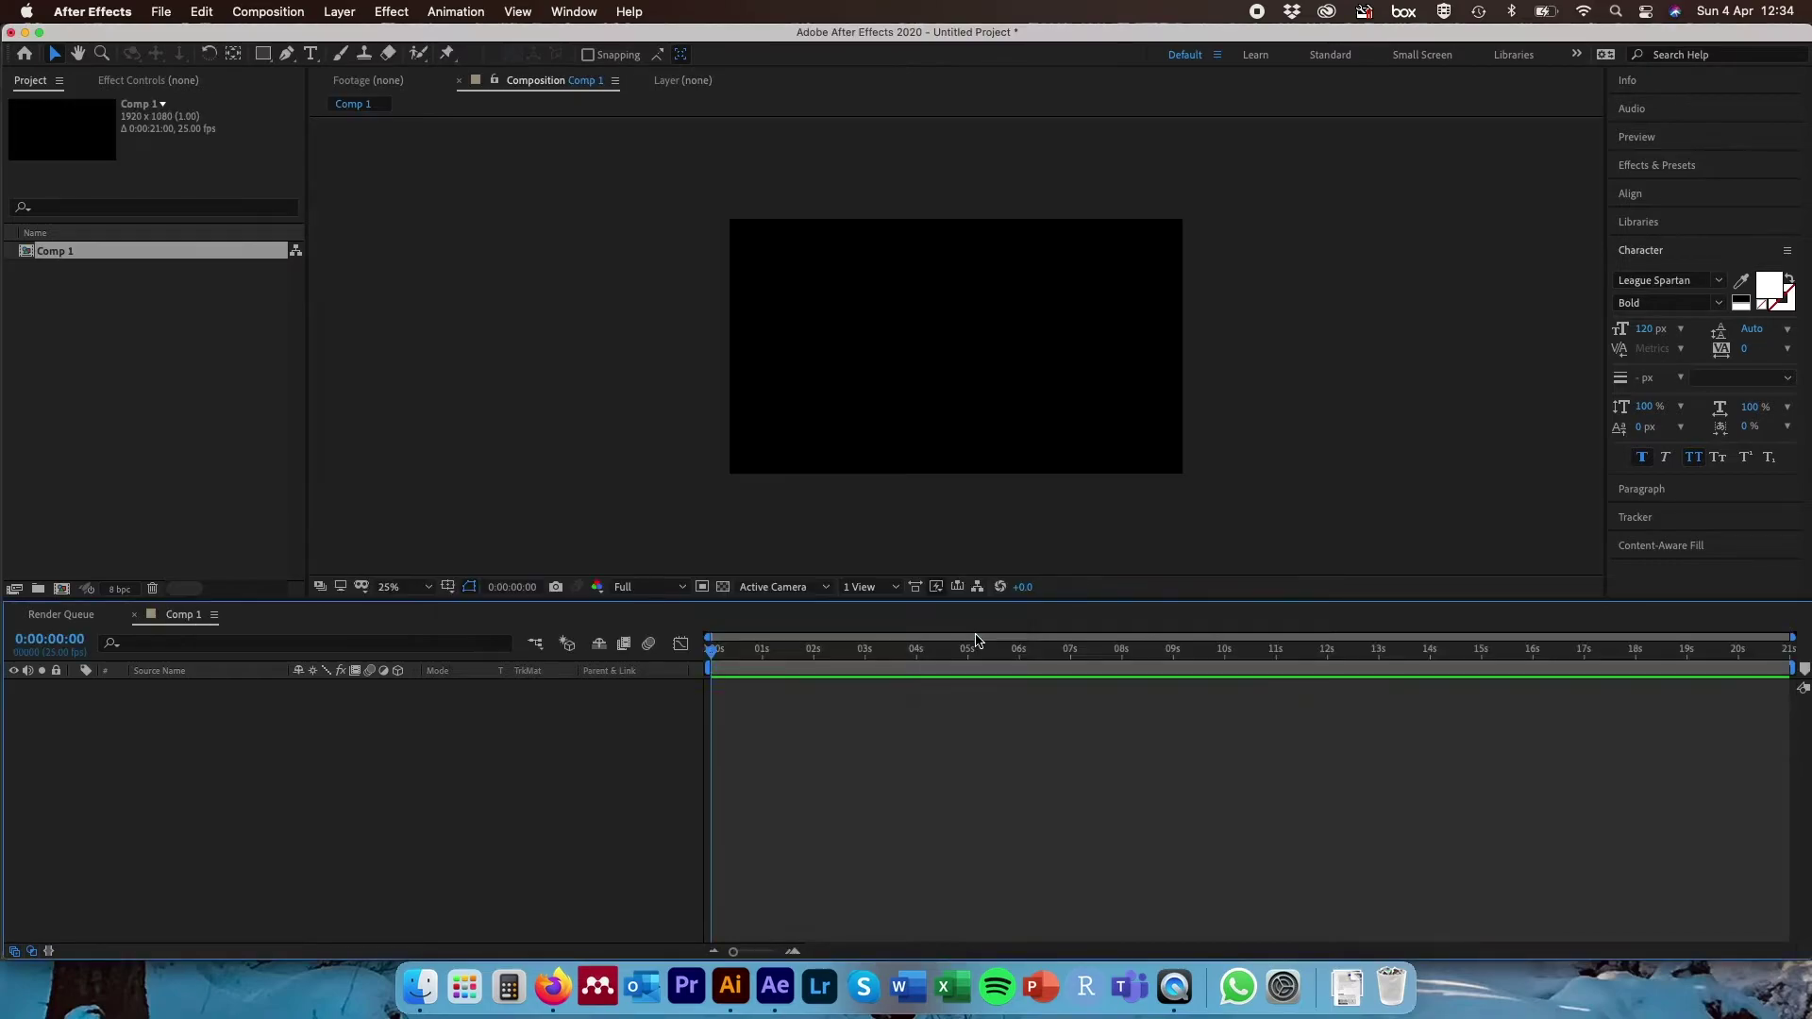
# - Add a 1920 × 1080 px Deep Cyan solid layer to Comp 1 as the background
pyautogui.click(366, 18)
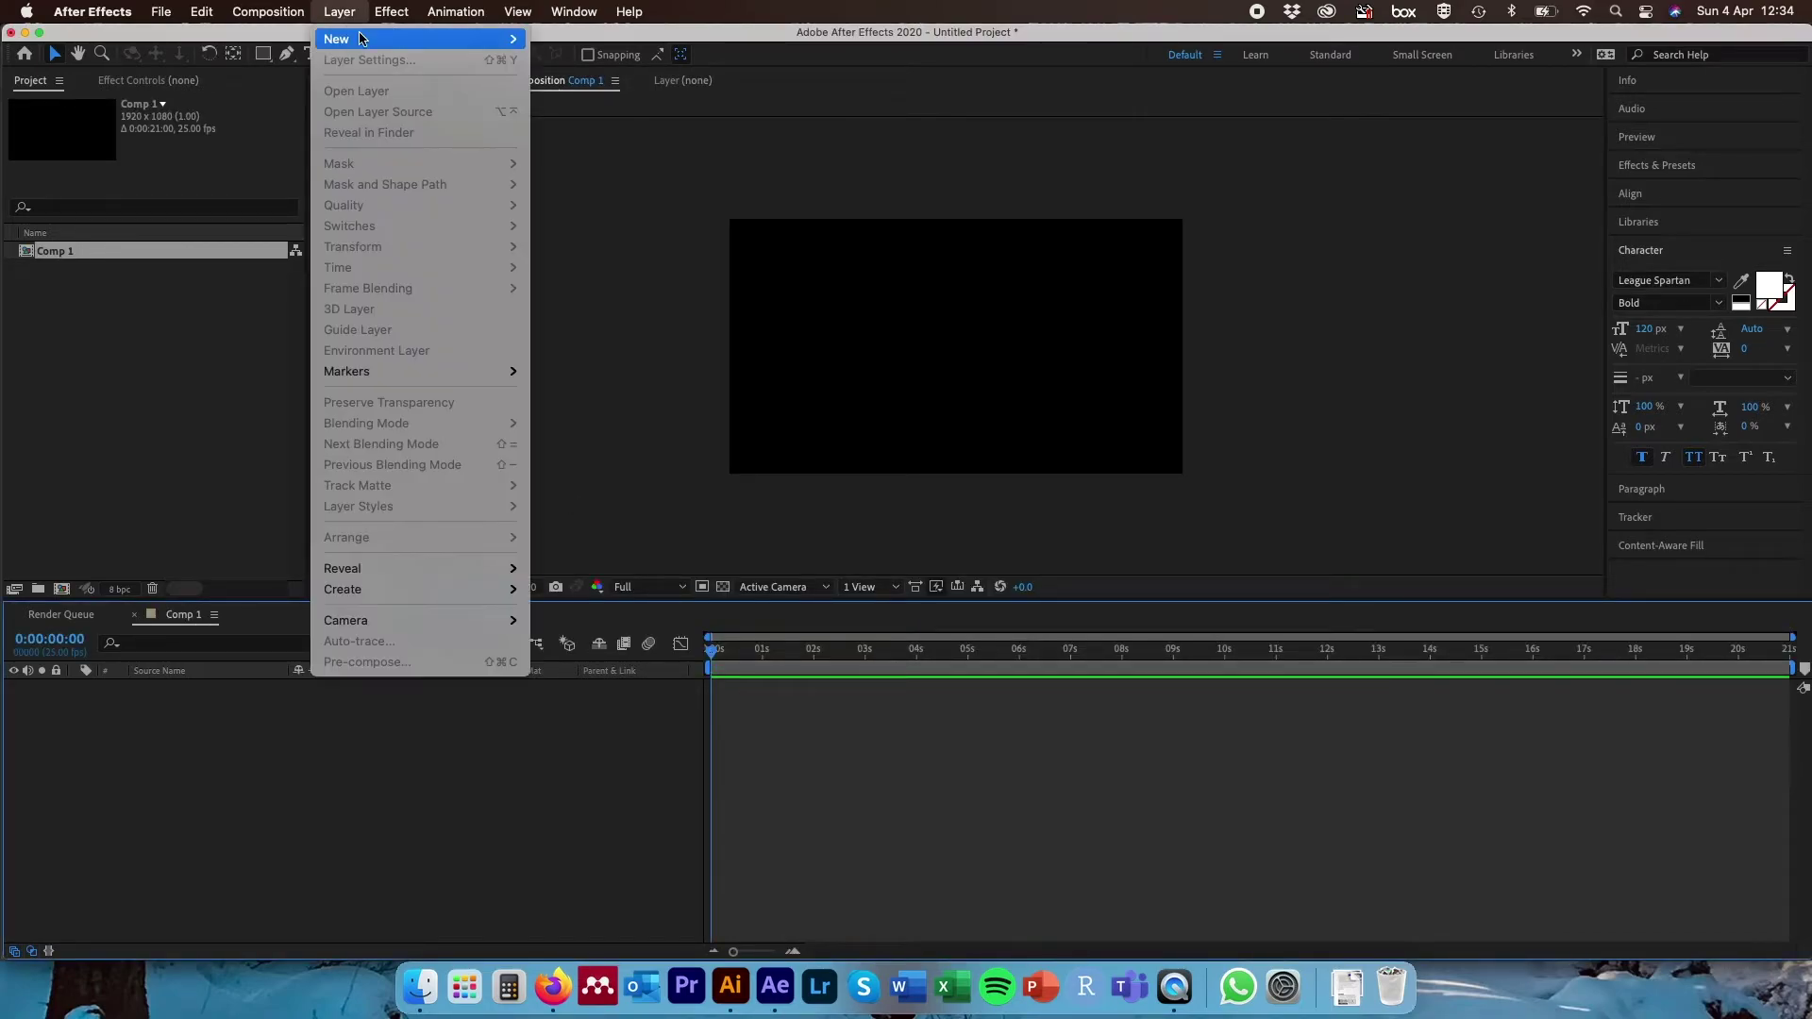
pyautogui.moveTo(392, 13)
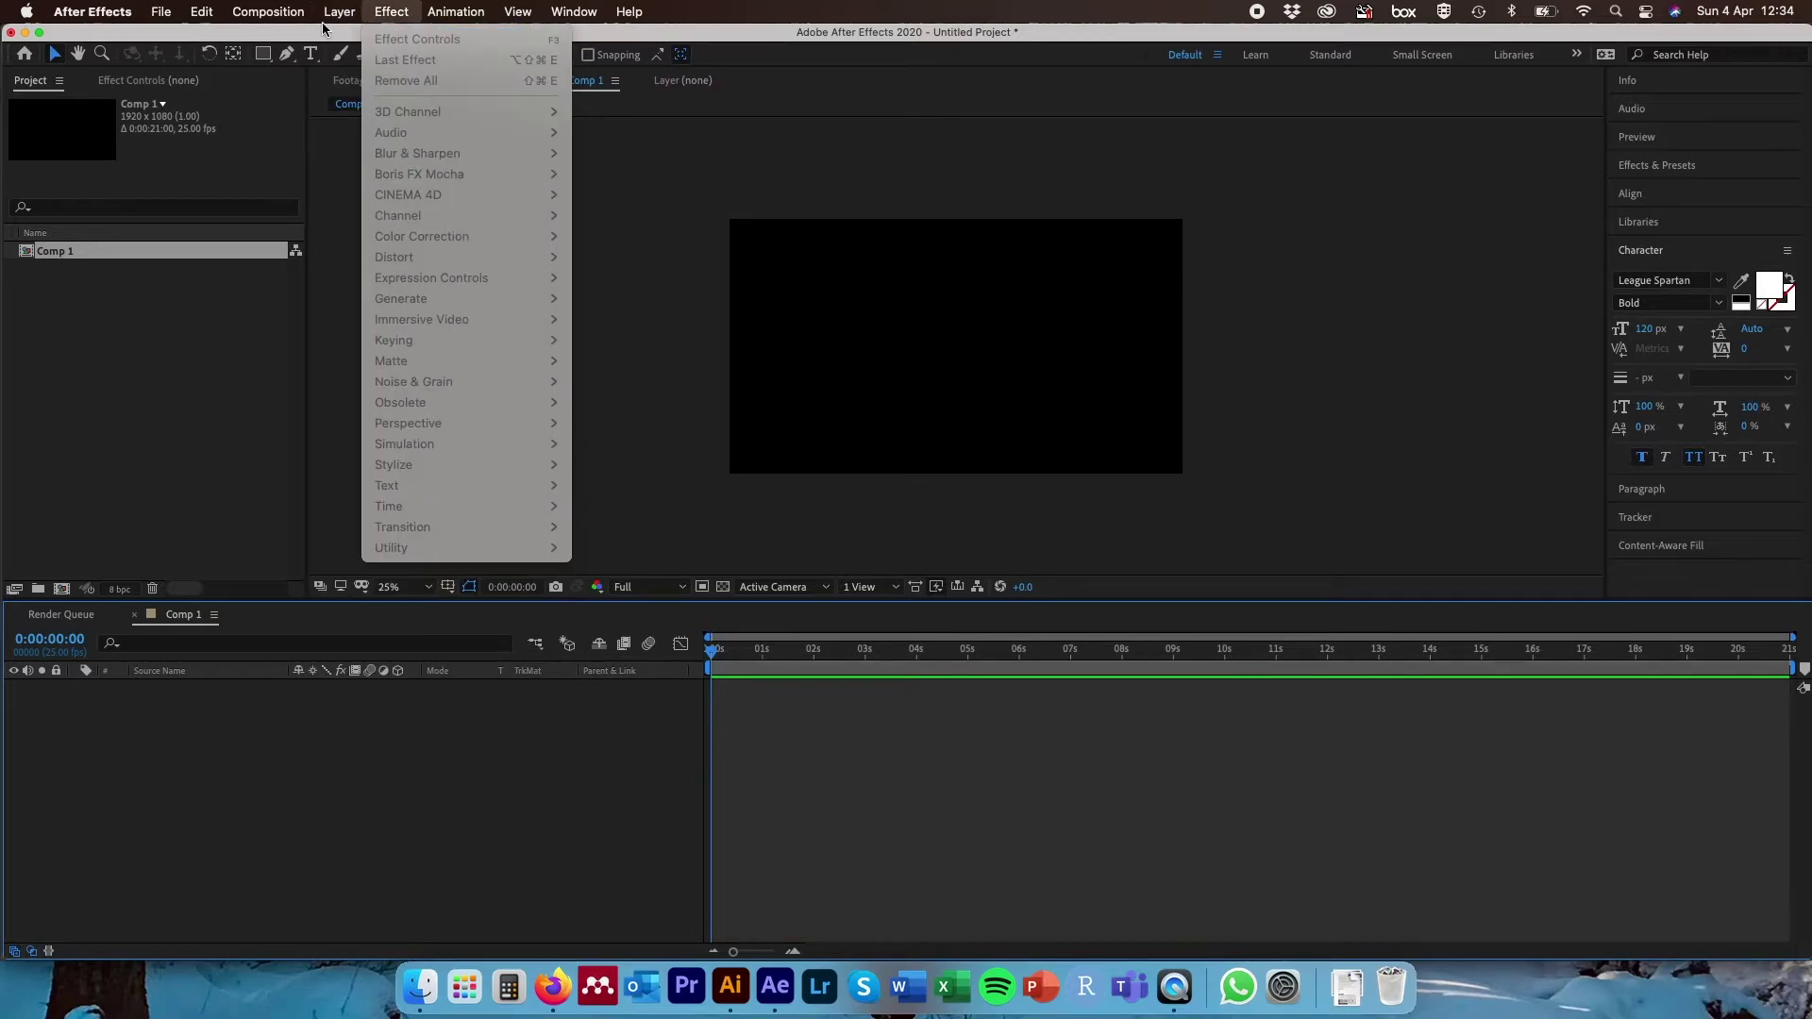
pyautogui.click(622, 59)
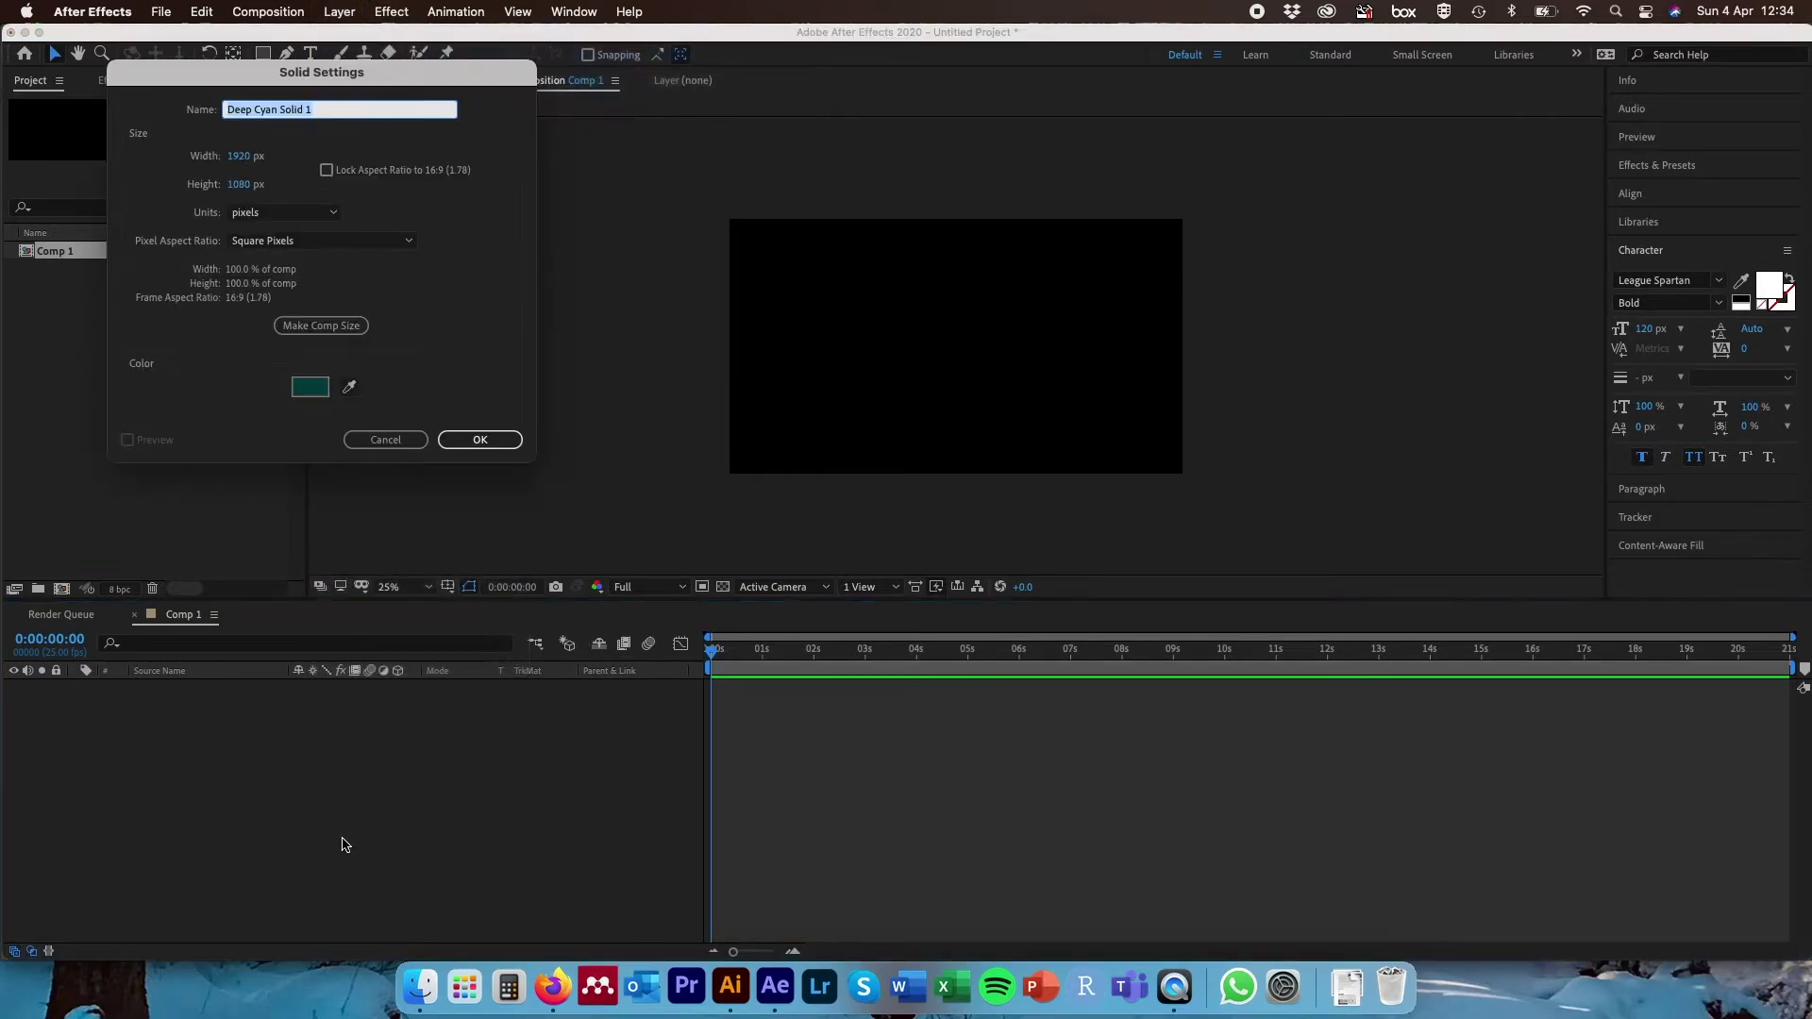
pyautogui.click(506, 439)
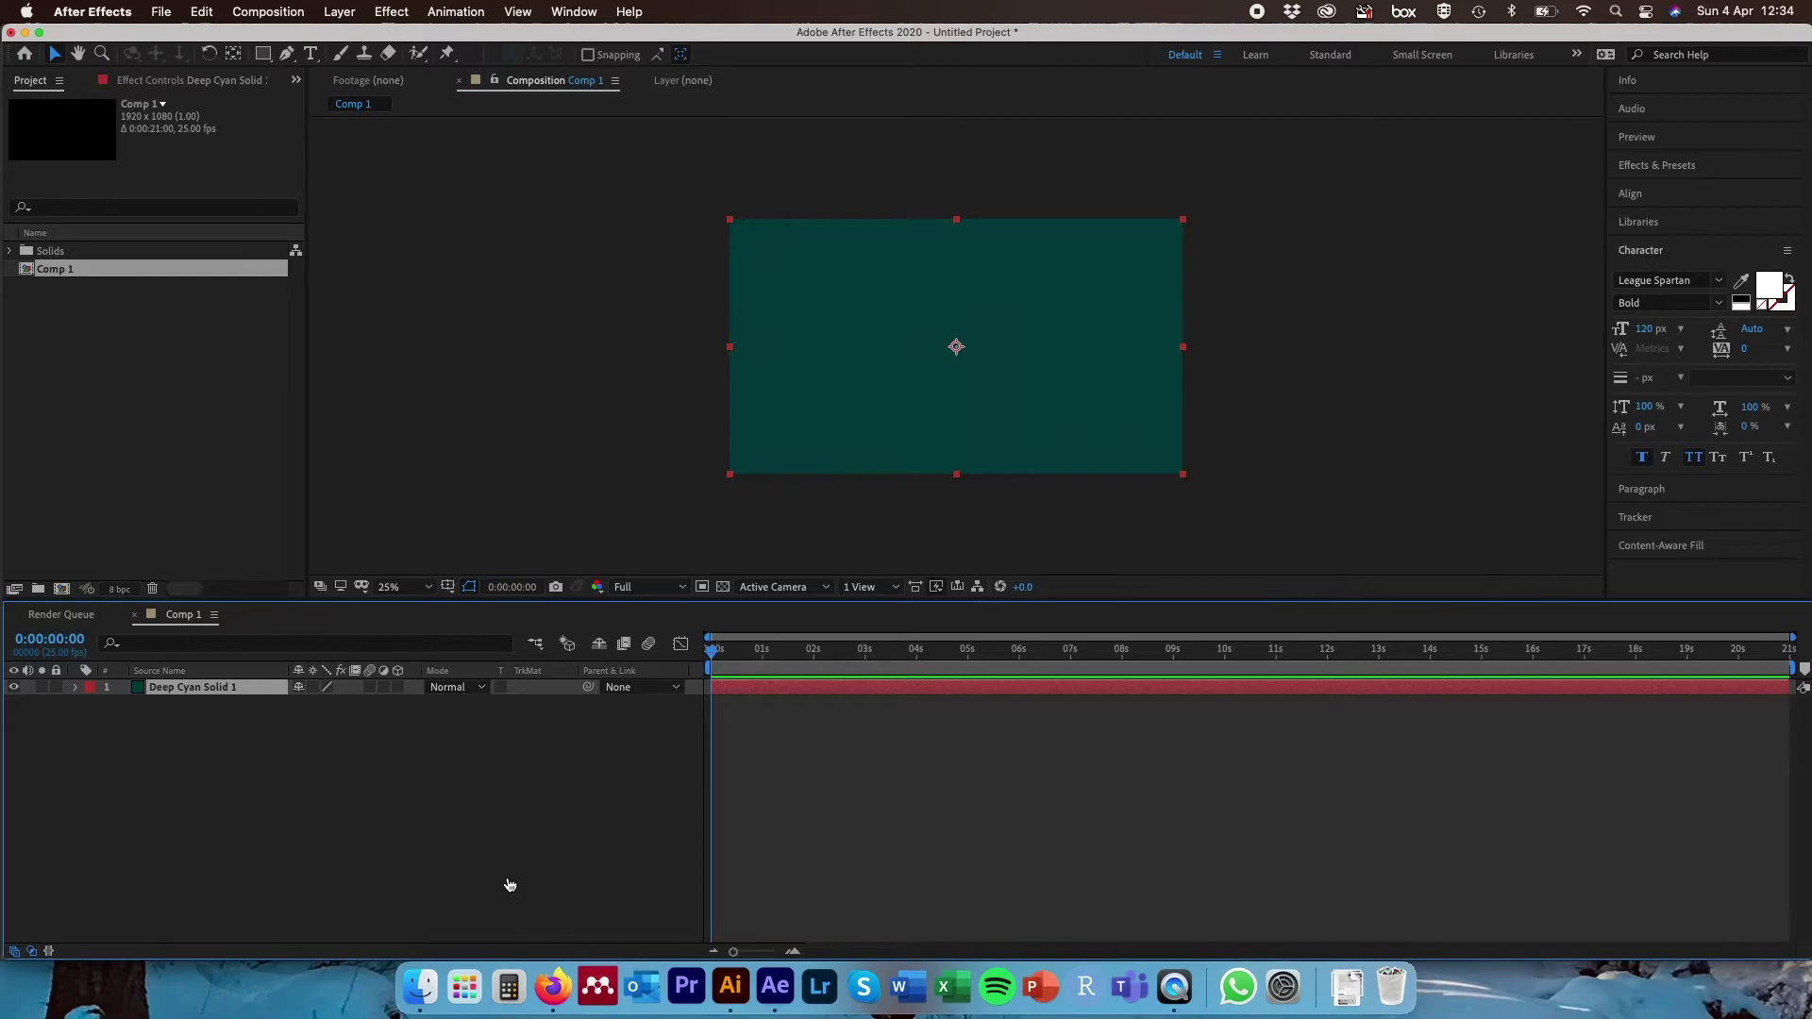
# - Import Leaves.ai from the Illutrator folder as footage with merged layers and place it above the solid in Comp 1
pyautogui.press('super+Tab')
pyautogui.press('super+Tab')
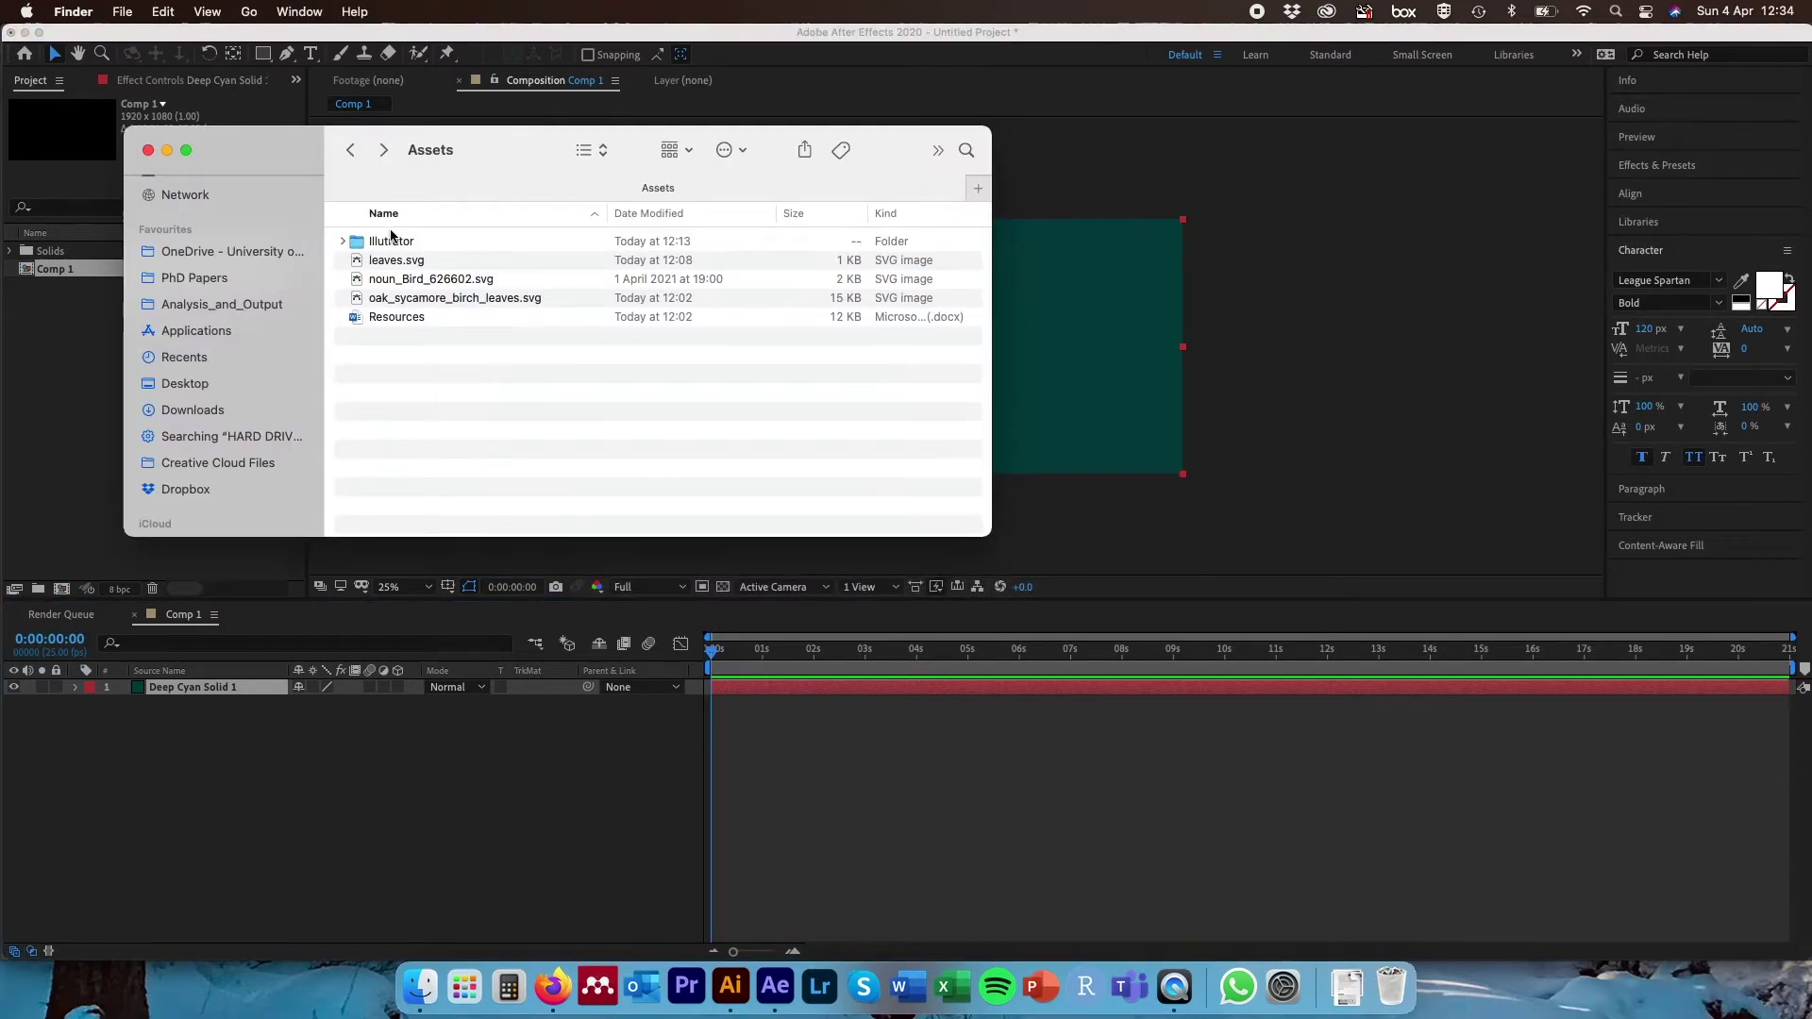
pyautogui.doubleClick(390, 239)
pyautogui.moveTo(420, 264); pyautogui.dragTo(57, 339)
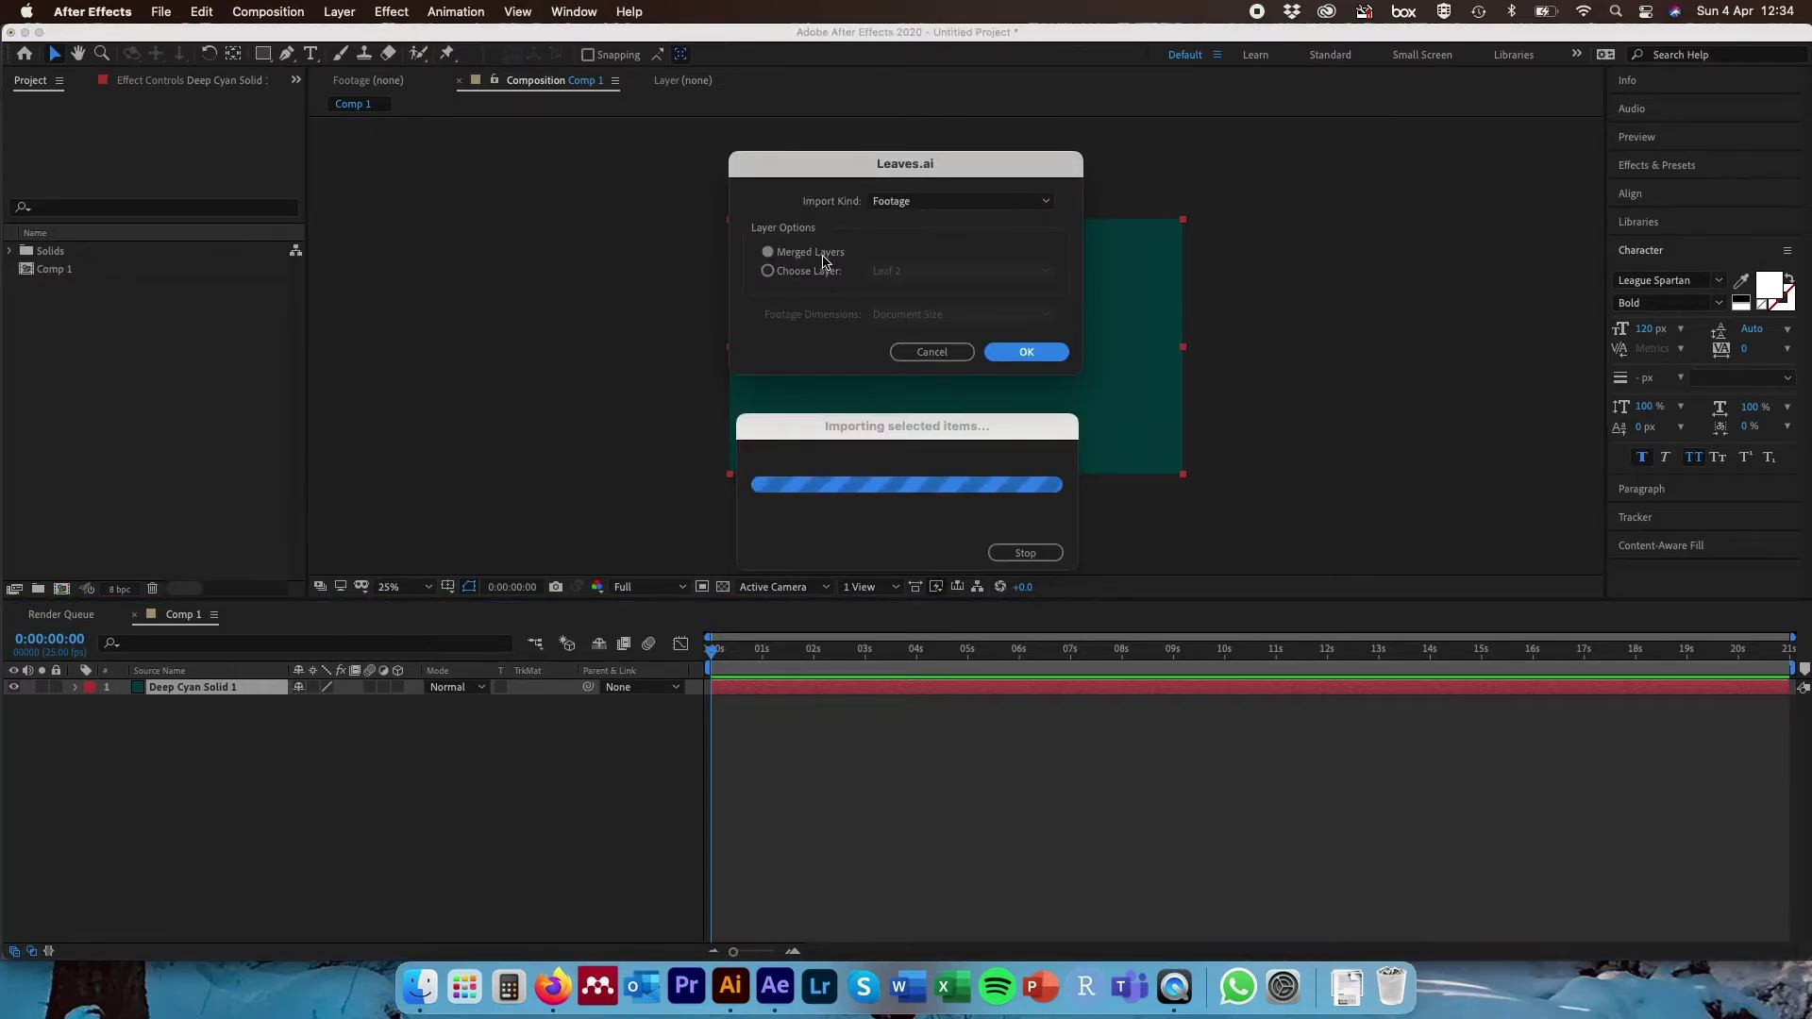
pyautogui.click(1021, 351)
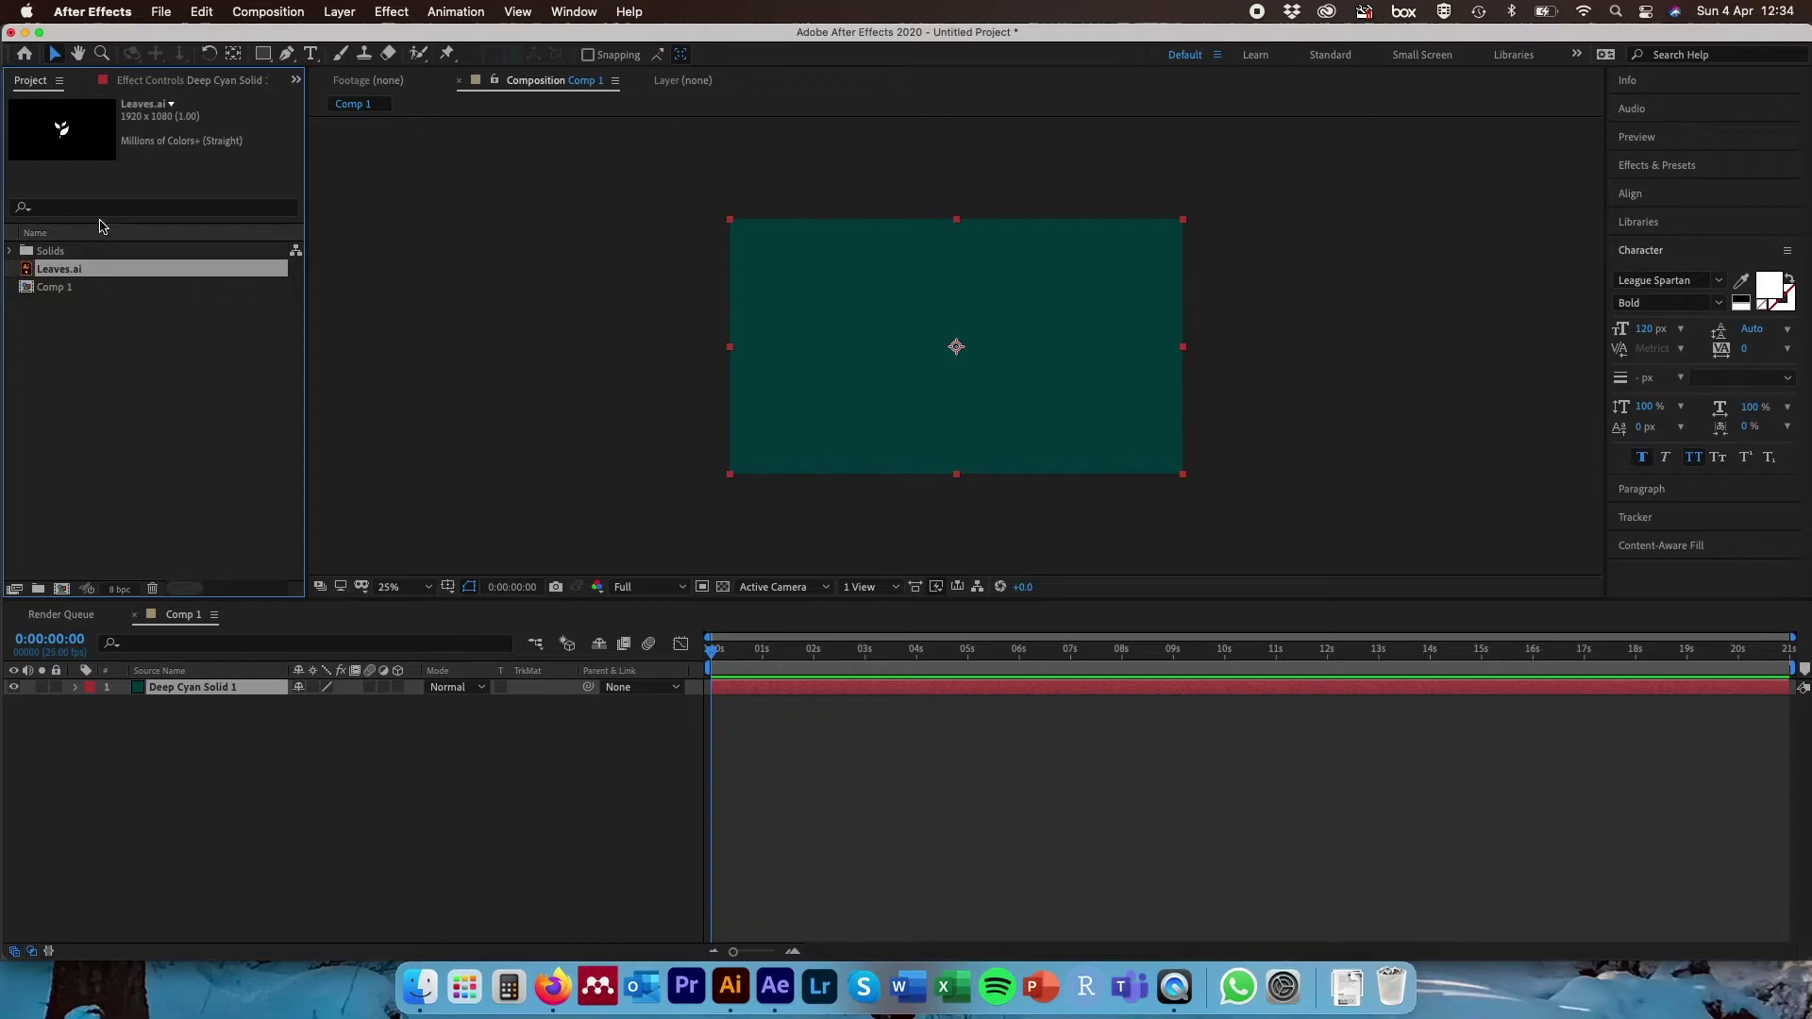
pyautogui.moveTo(111, 269); pyautogui.dragTo(215, 694)
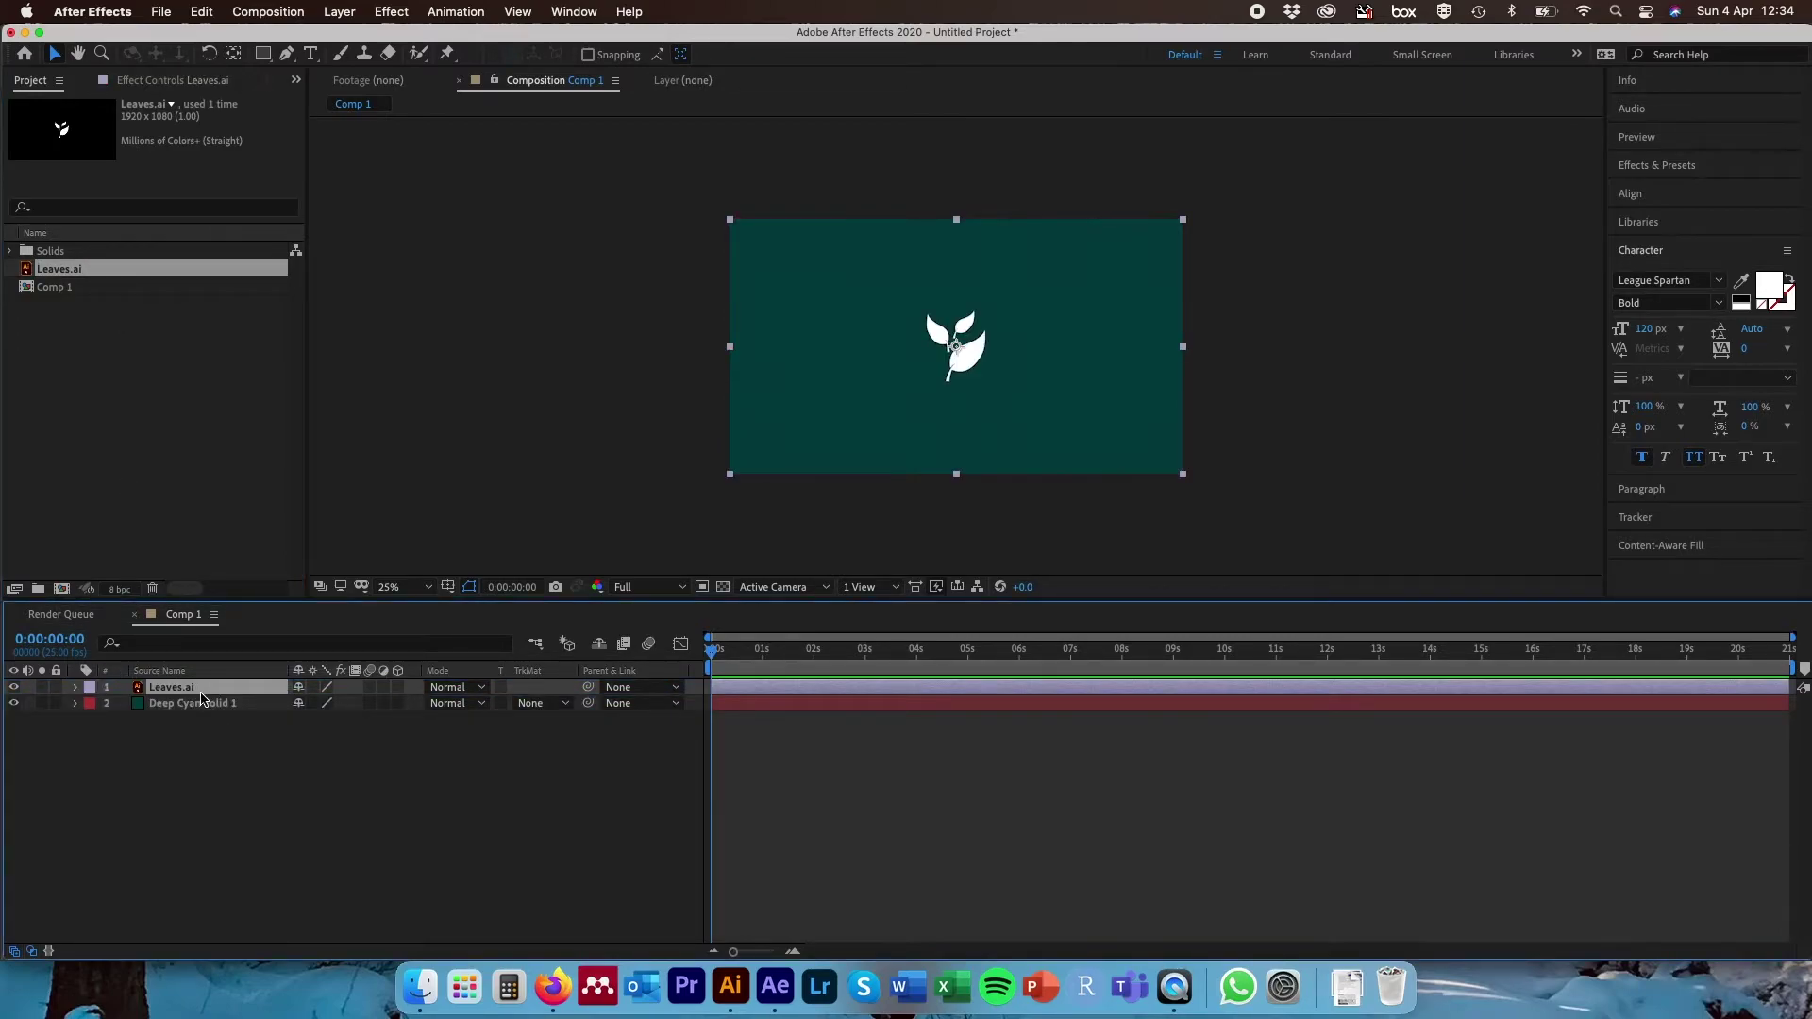
# - Convert the Leaves.ai layer to a layered comp, look at its three leaf layers inside, and return to Comp 1
pyautogui.rightClick(206, 689)
pyautogui.moveTo(271, 805)
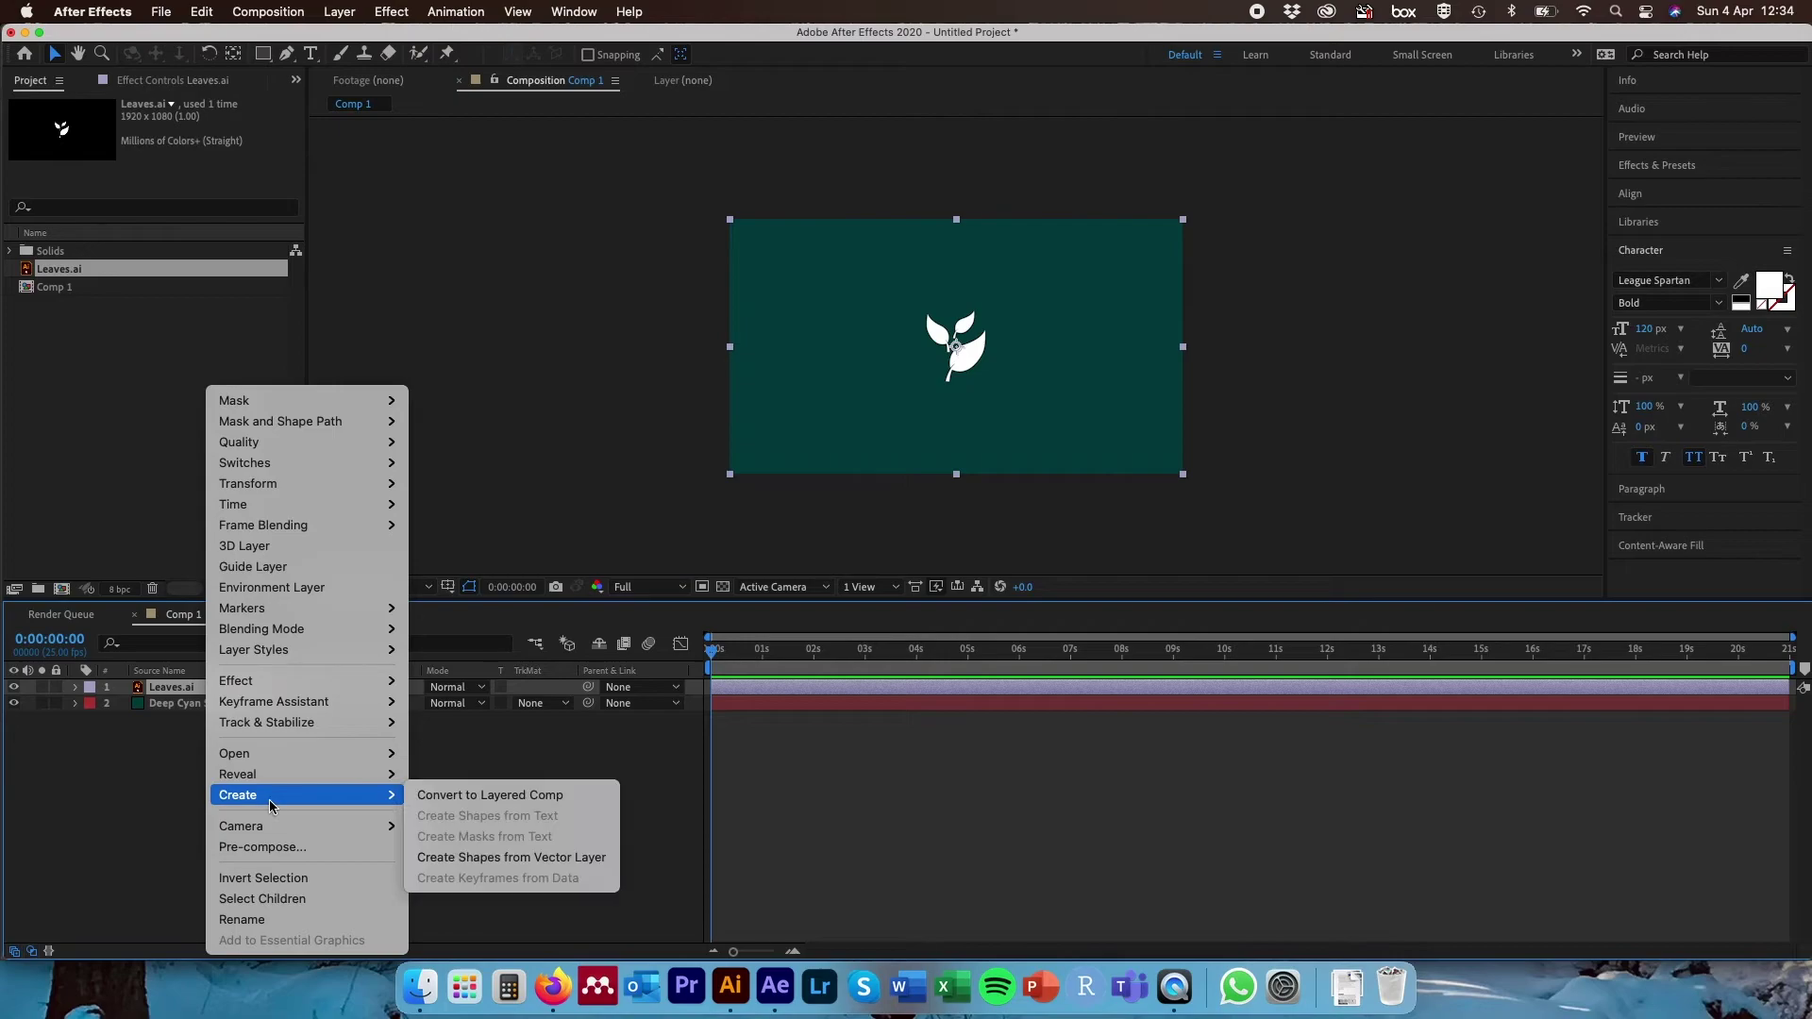
pyautogui.click(459, 800)
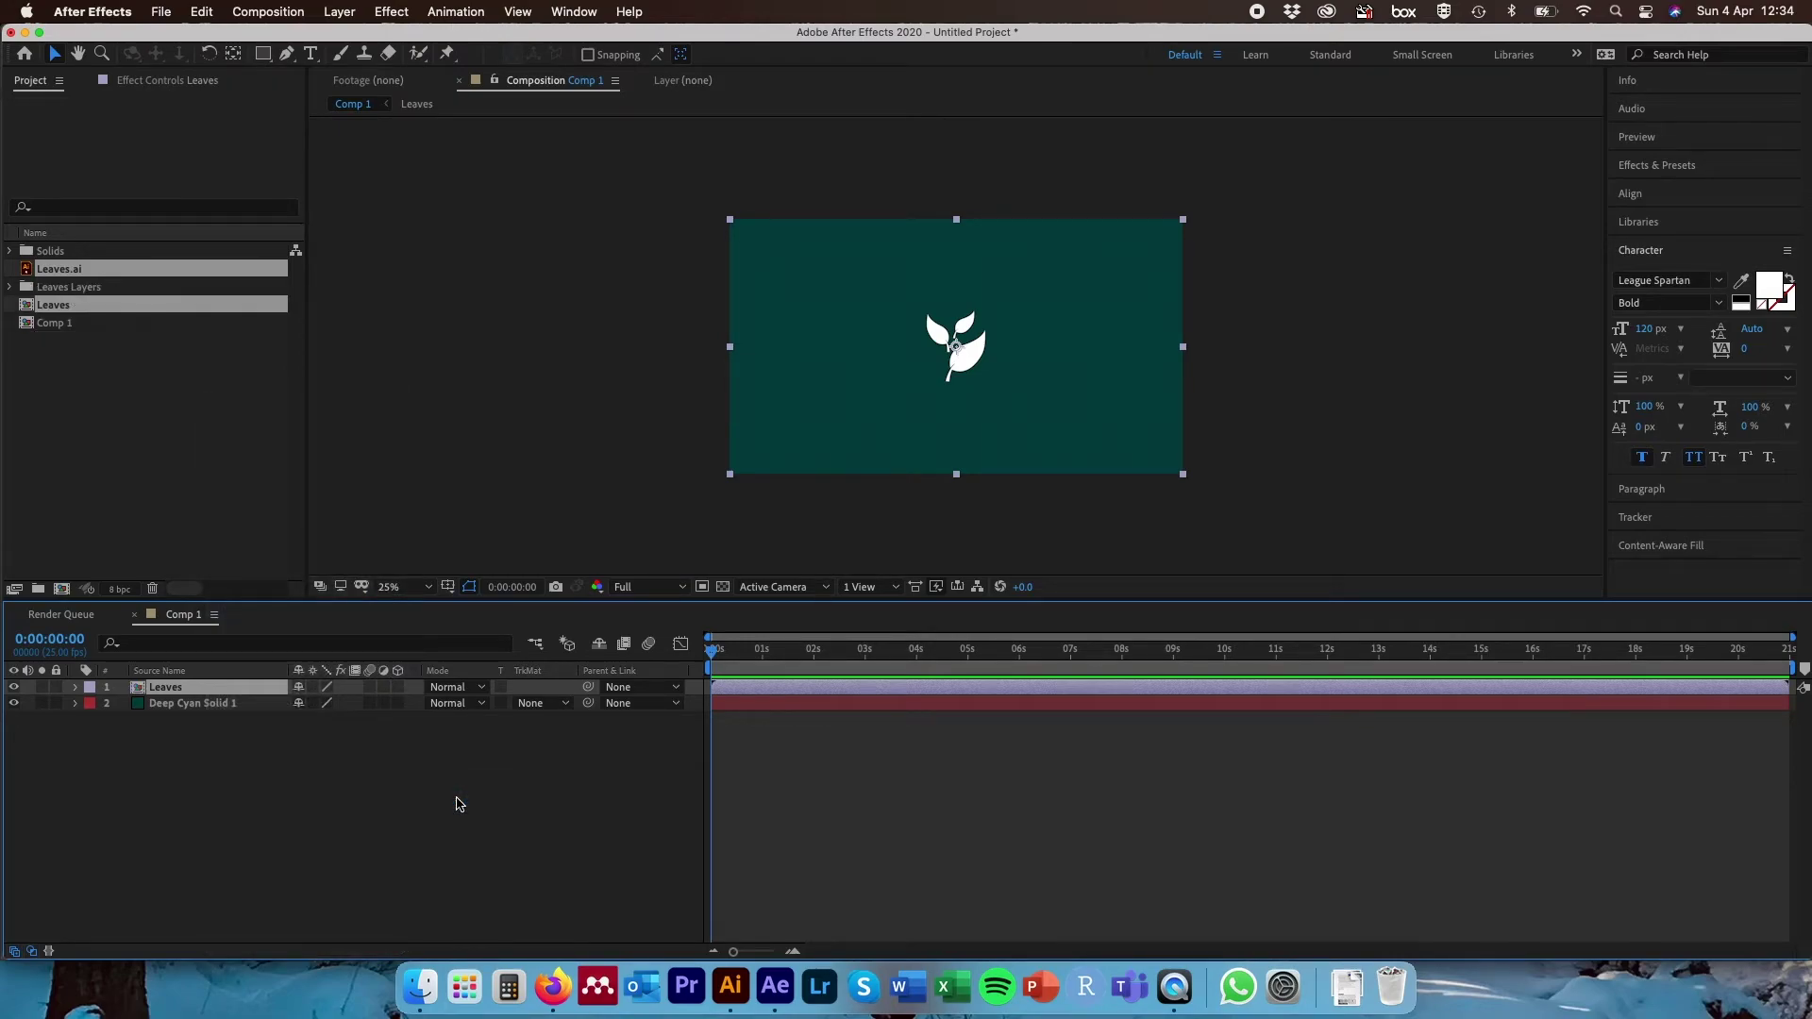
pyautogui.doubleClick(187, 689)
pyautogui.click(187, 690)
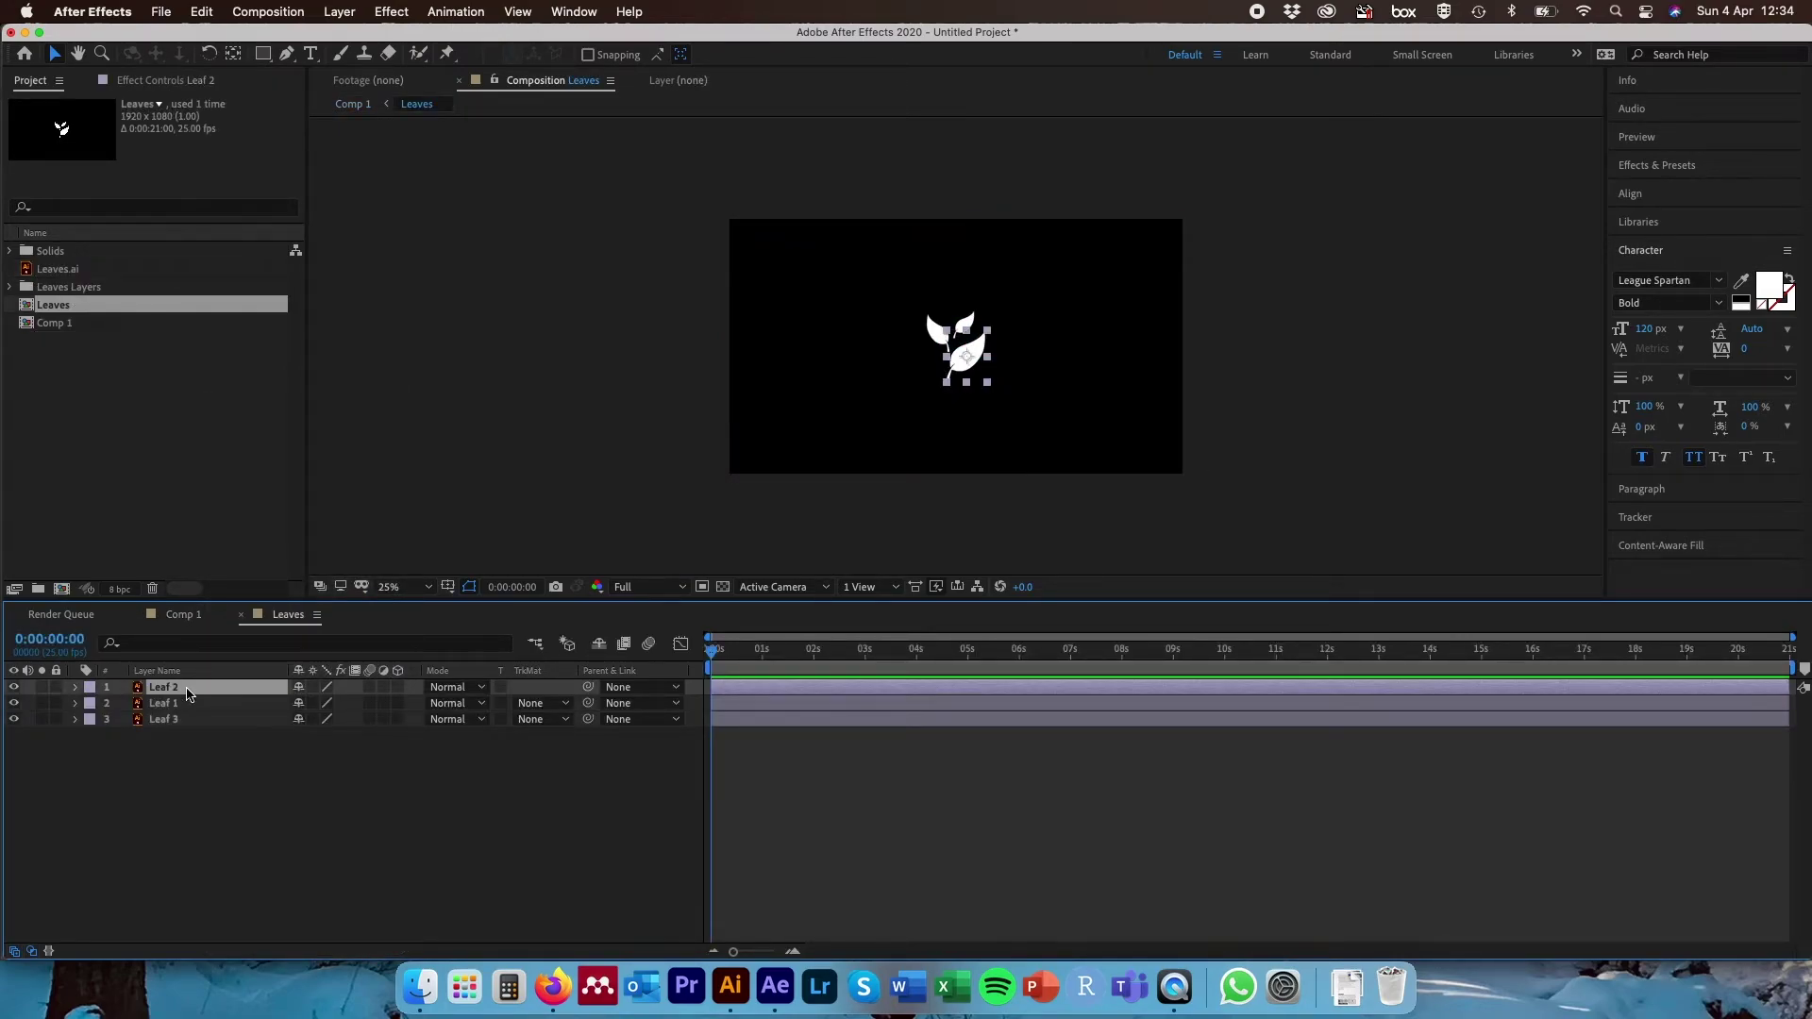
pyautogui.keyDown('shift'); pyautogui.click(190, 719); pyautogui.keyUp('shift')
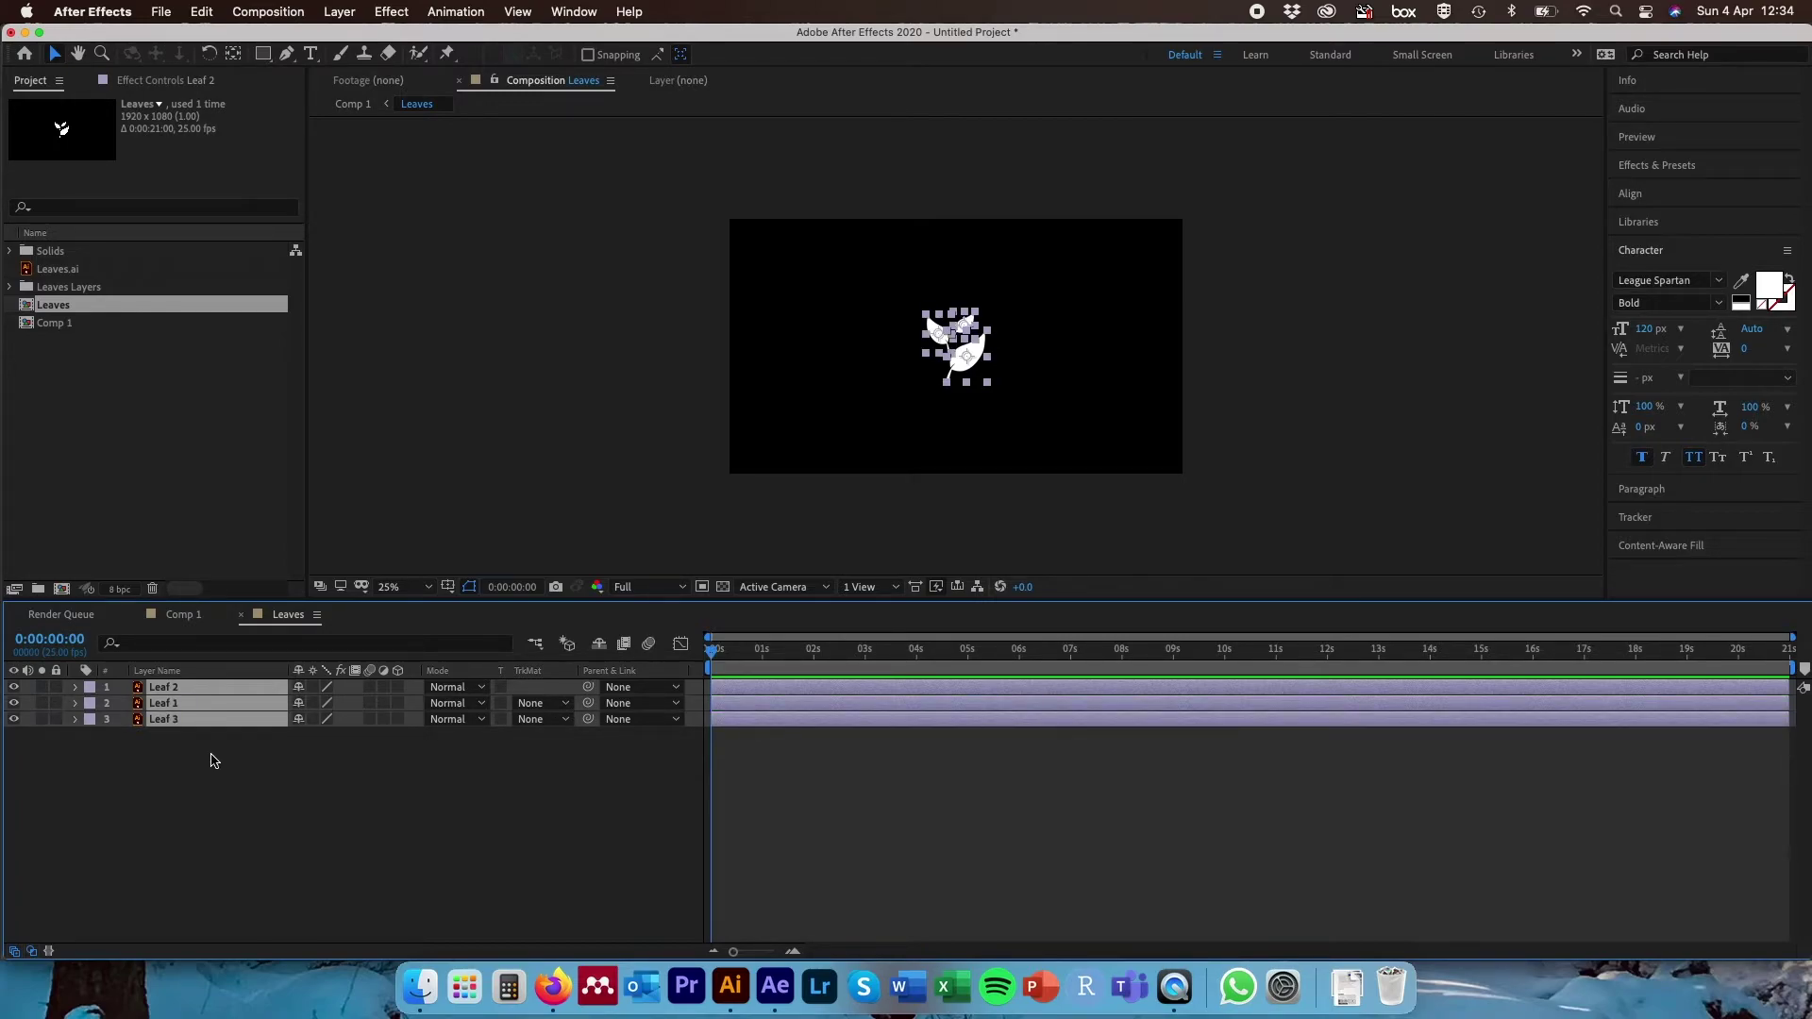
pyautogui.click(182, 615)
pyautogui.click(200, 773)
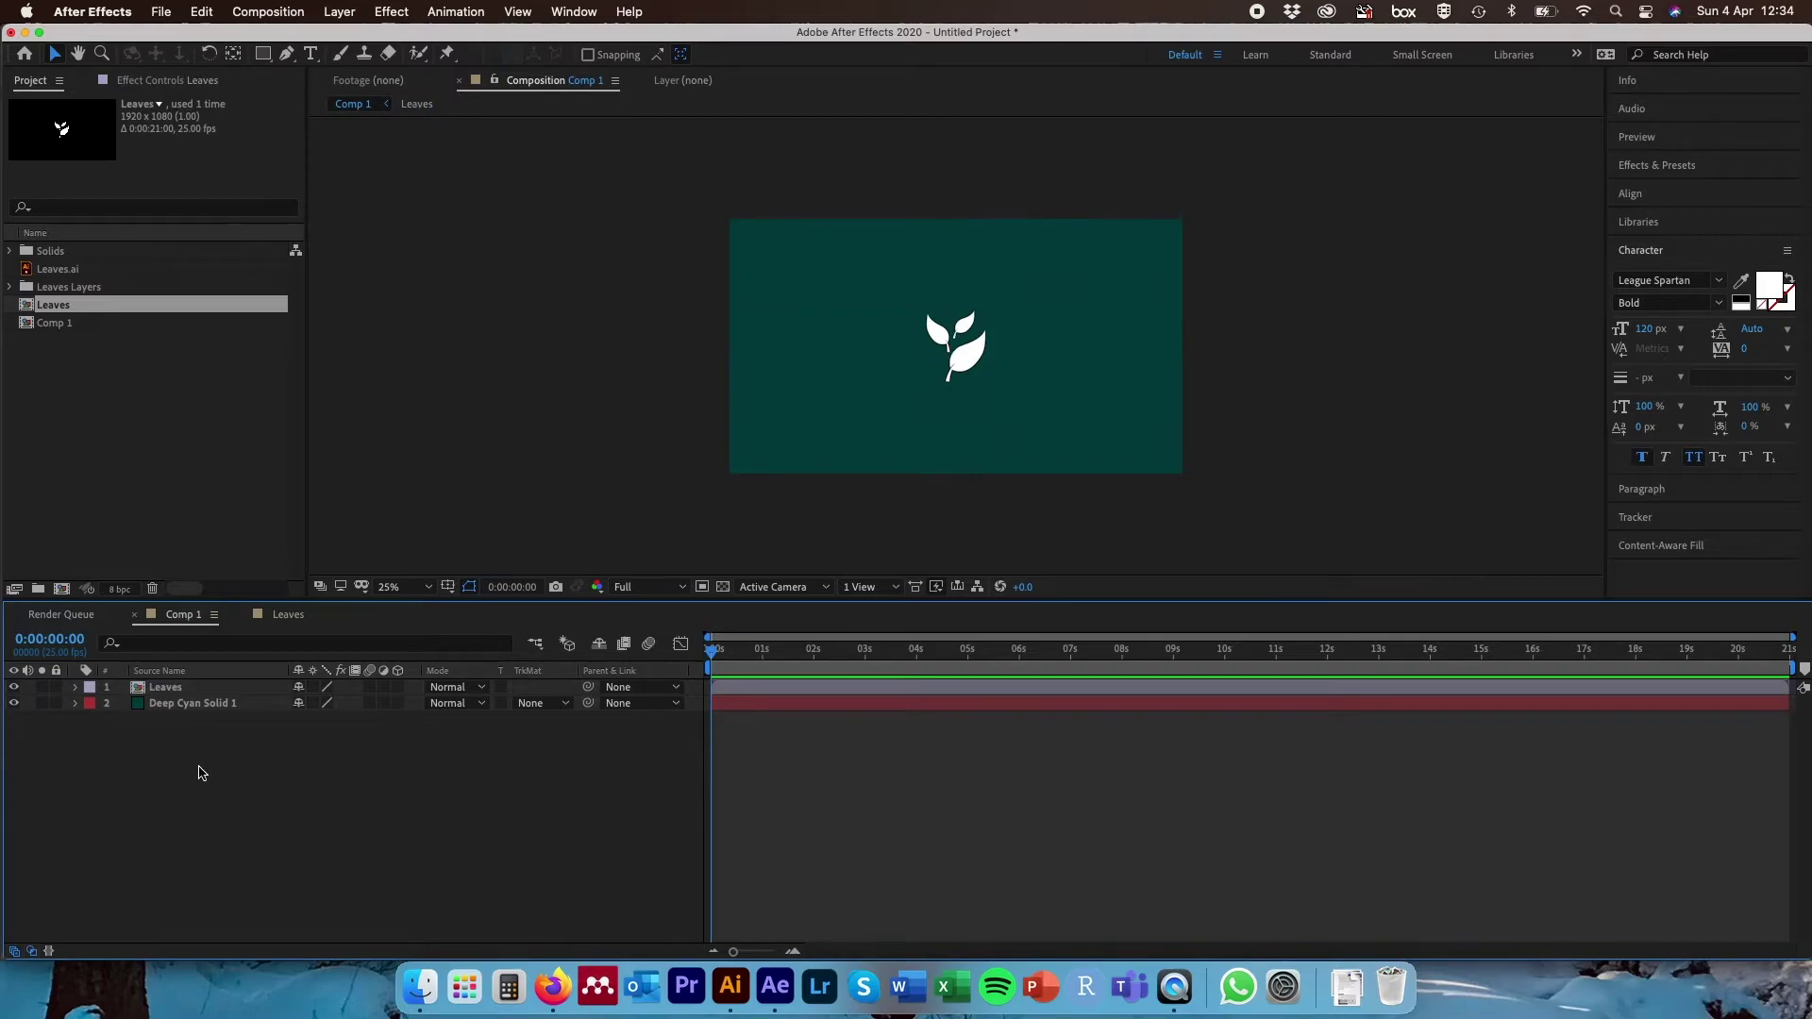
# - Paste the three copied leaf layers into Comp 1 and delete the nested Leaves composition layer
pyautogui.press('super+v')
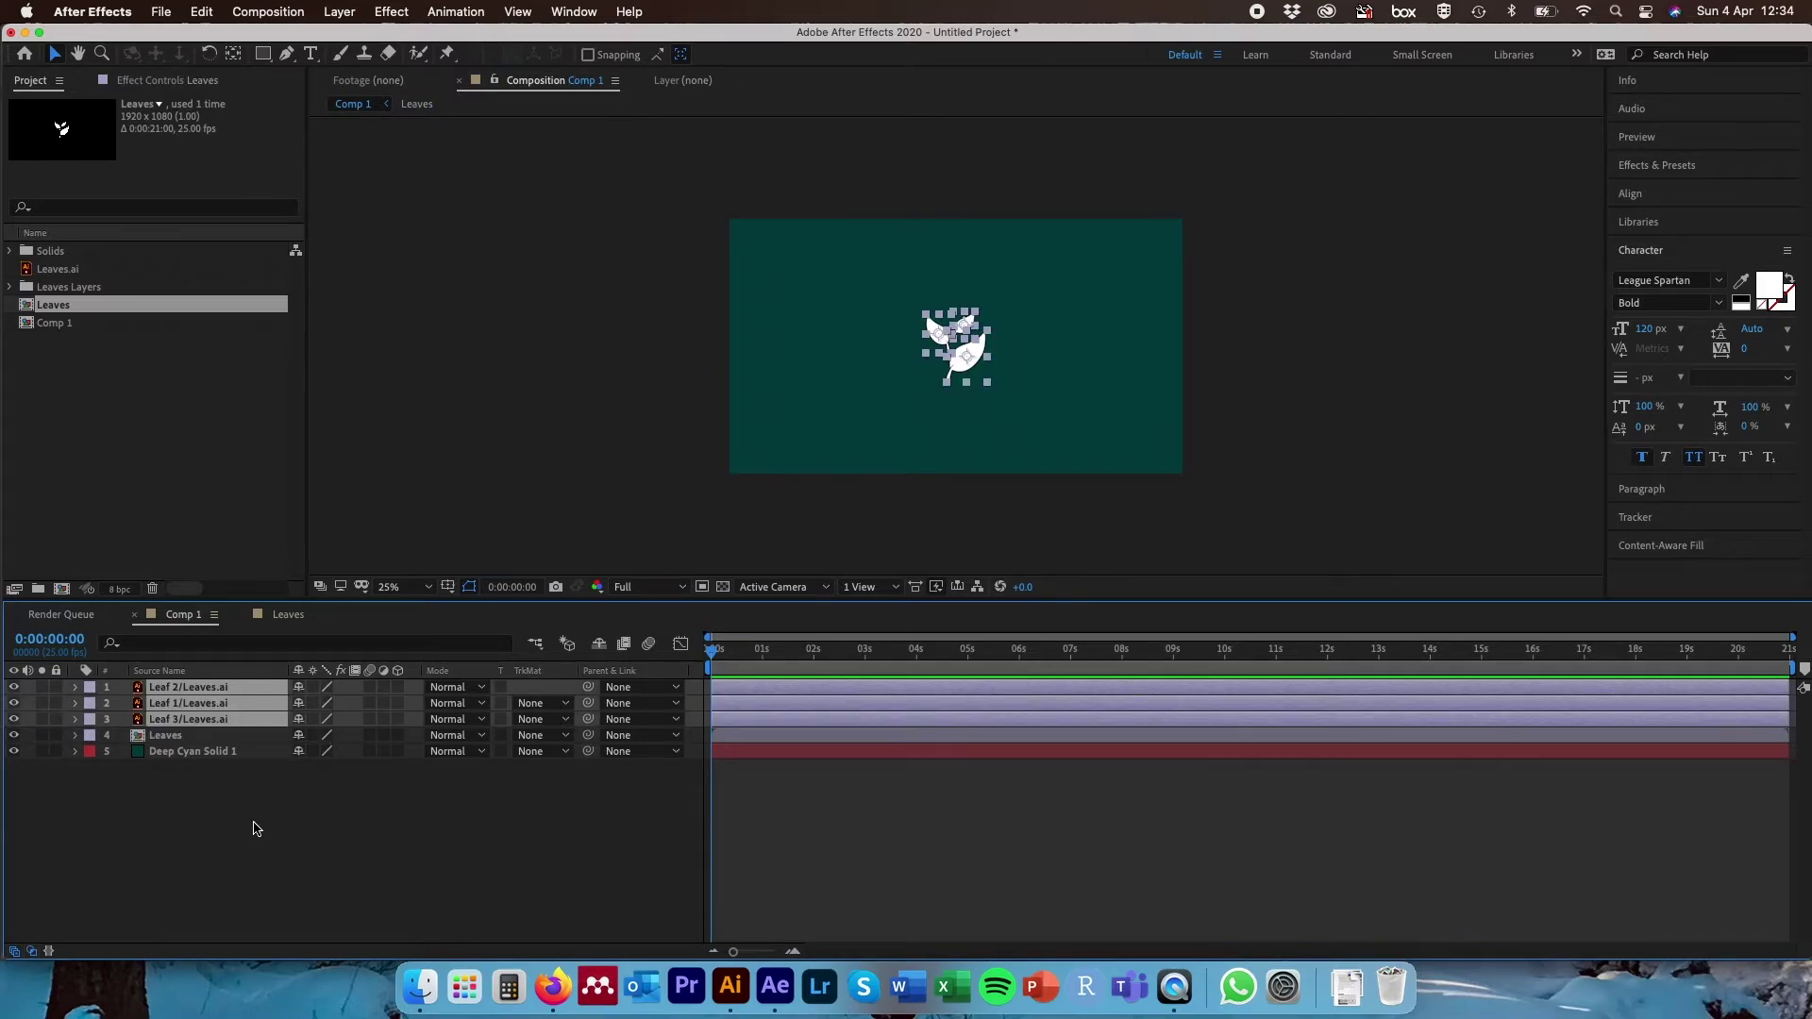
pyautogui.click(189, 735)
pyautogui.press('Delete')
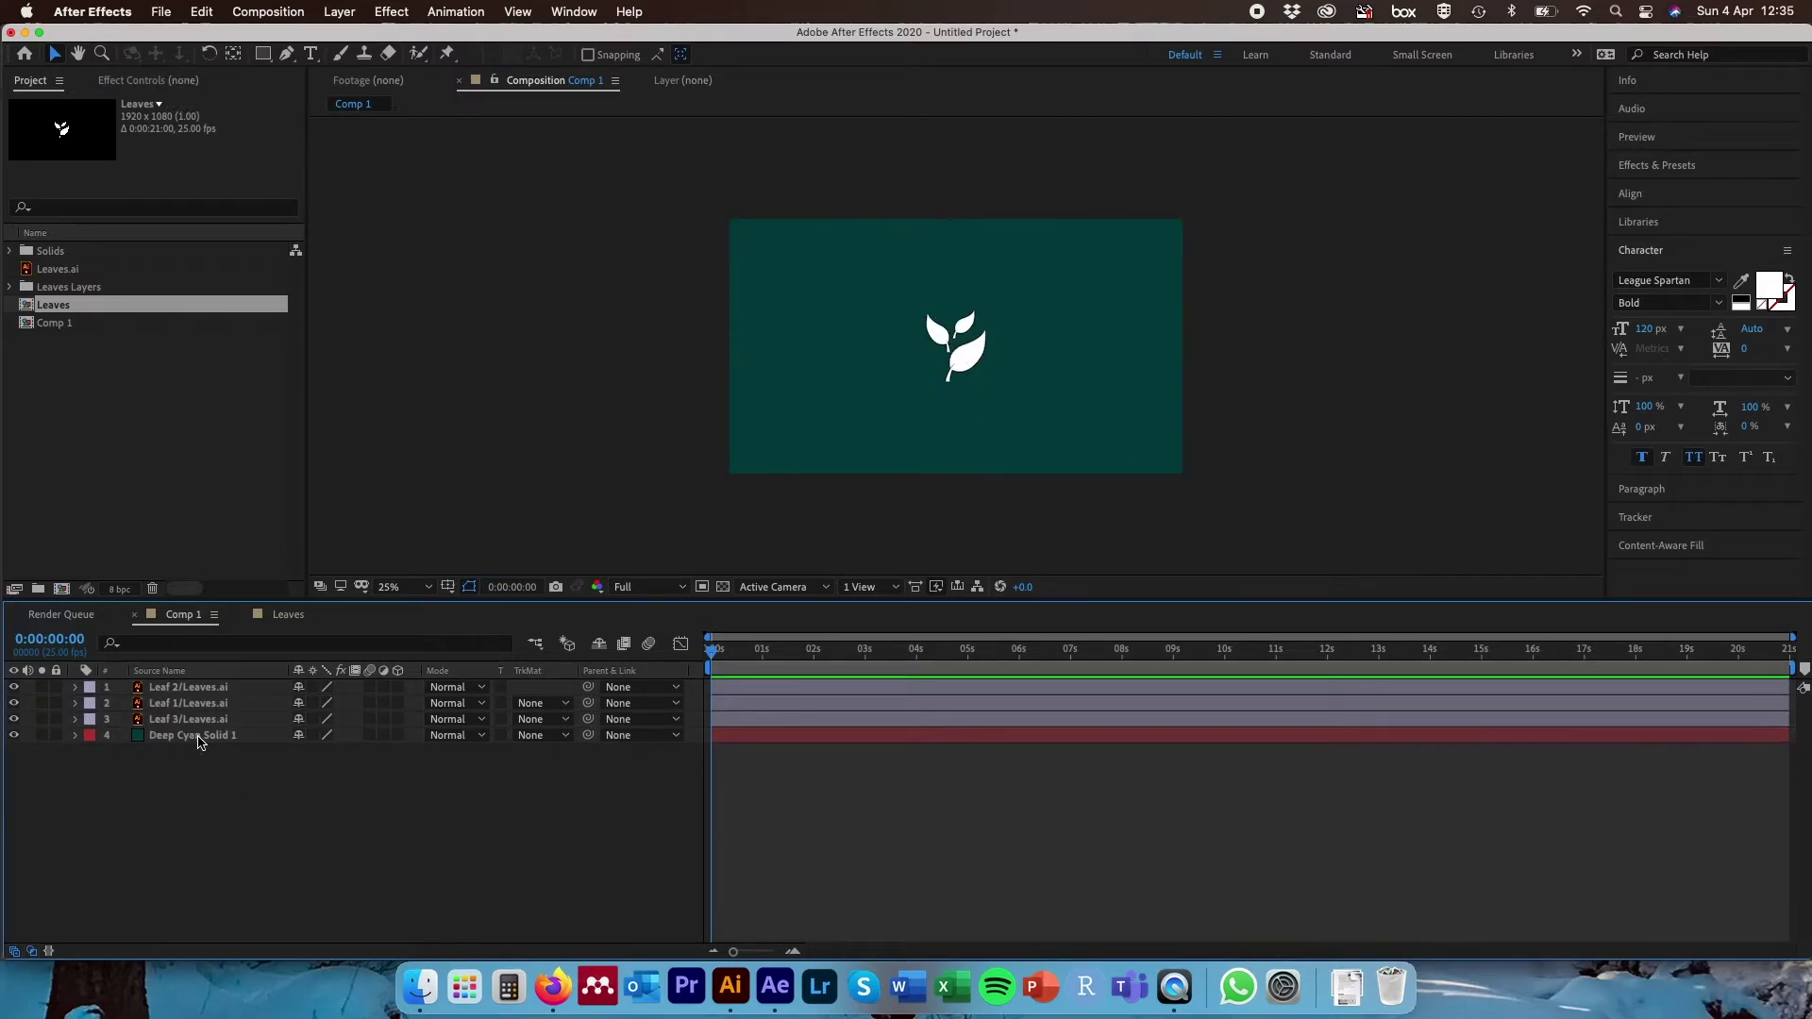
# - Check which leaf each of the three layers holds by hiding and showing them individually
pyautogui.click(13, 687)
pyautogui.click(13, 703)
pyautogui.click(14, 719)
pyautogui.click(13, 703)
pyautogui.click(13, 687)
pyautogui.click(13, 719)
# - Lock the Deep Cyan solid layer and move all three leaves together to the left side of the frame
pyautogui.click(68, 735)
pyautogui.click(55, 735)
pyautogui.moveTo(1064, 529); pyautogui.dragTo(876, 210)
pyautogui.moveTo(969, 356); pyautogui.dragTo(807, 356)
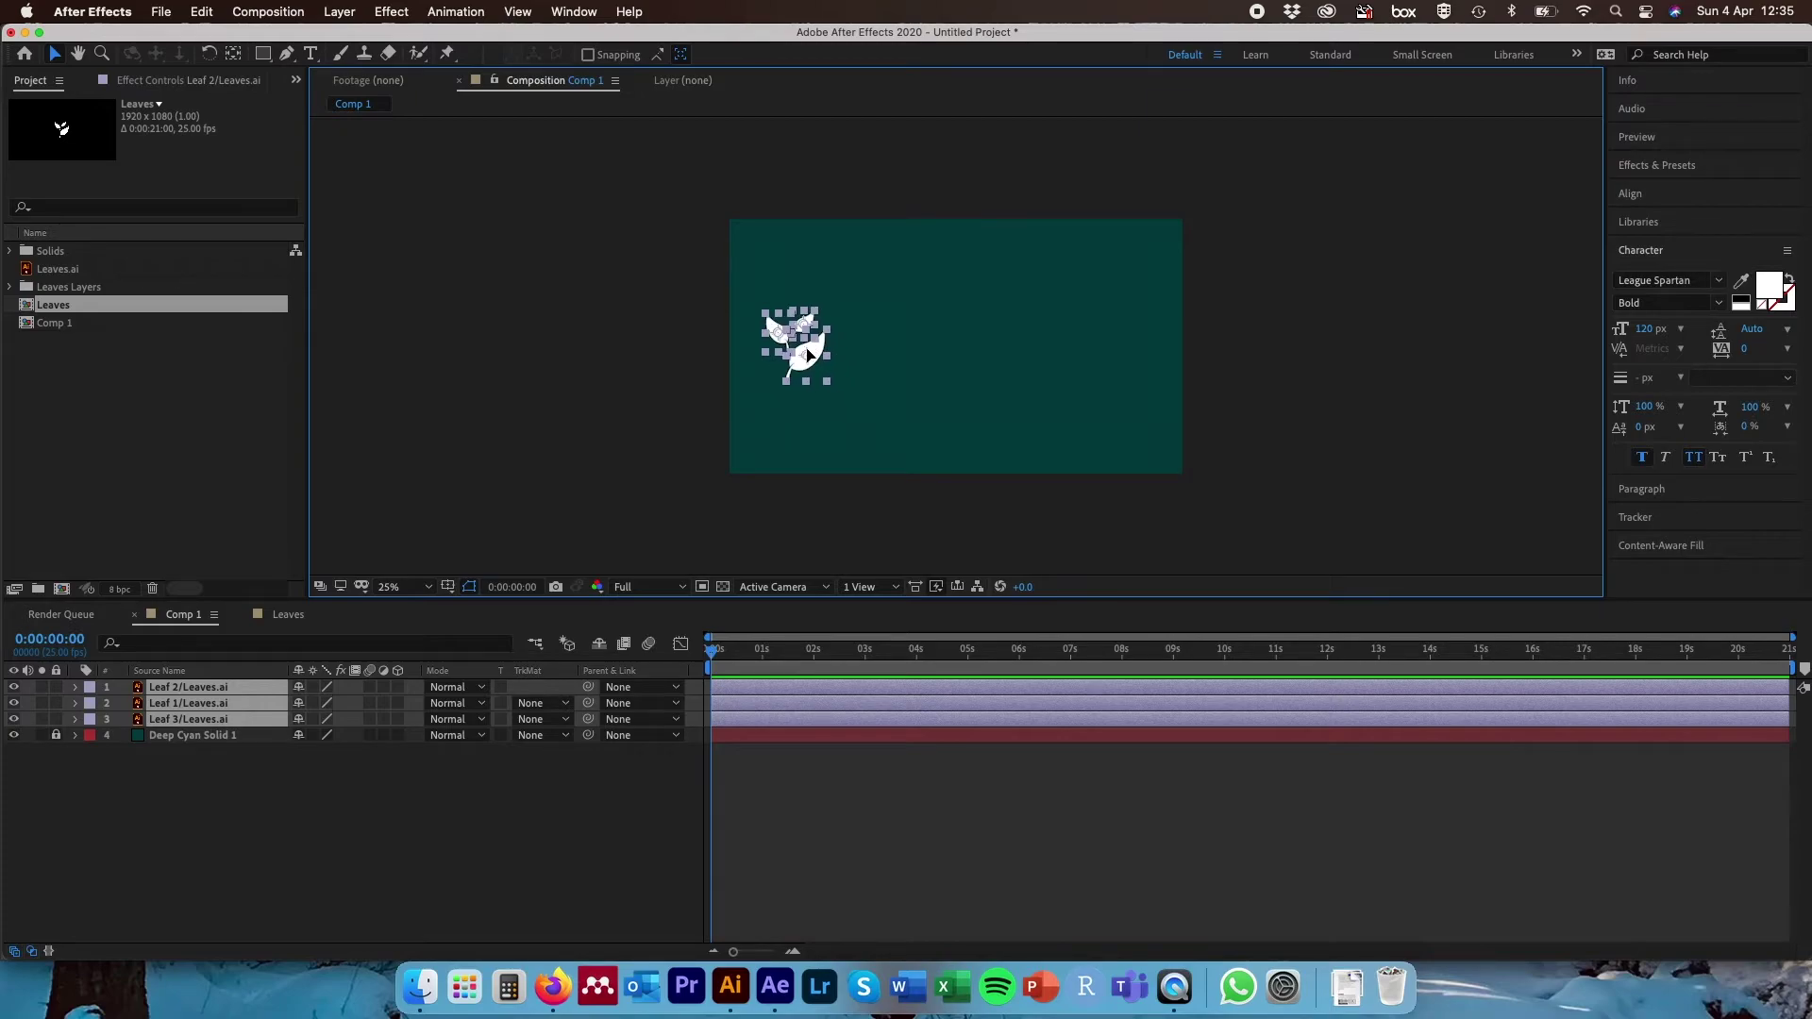
pyautogui.click(439, 462)
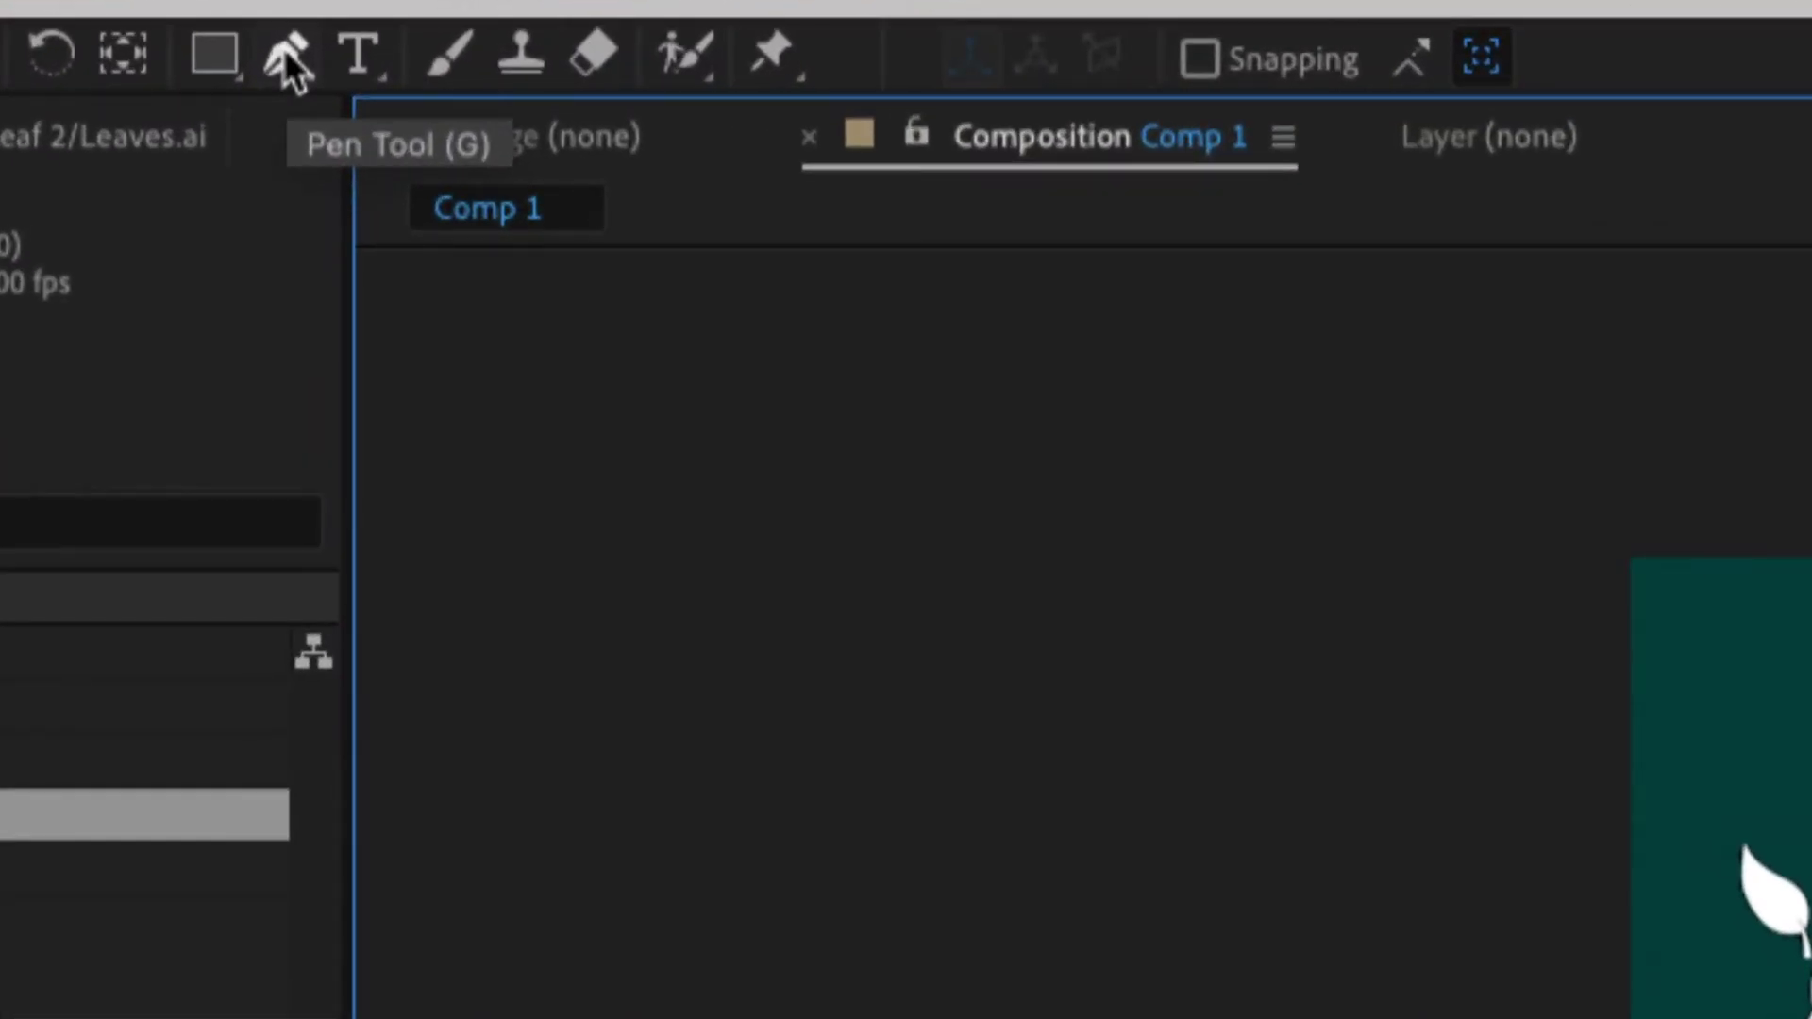
# - Draw a looping open path with the Pen tool from the base of the leaves to beyond the frame's right edge
pyautogui.click(287, 59)
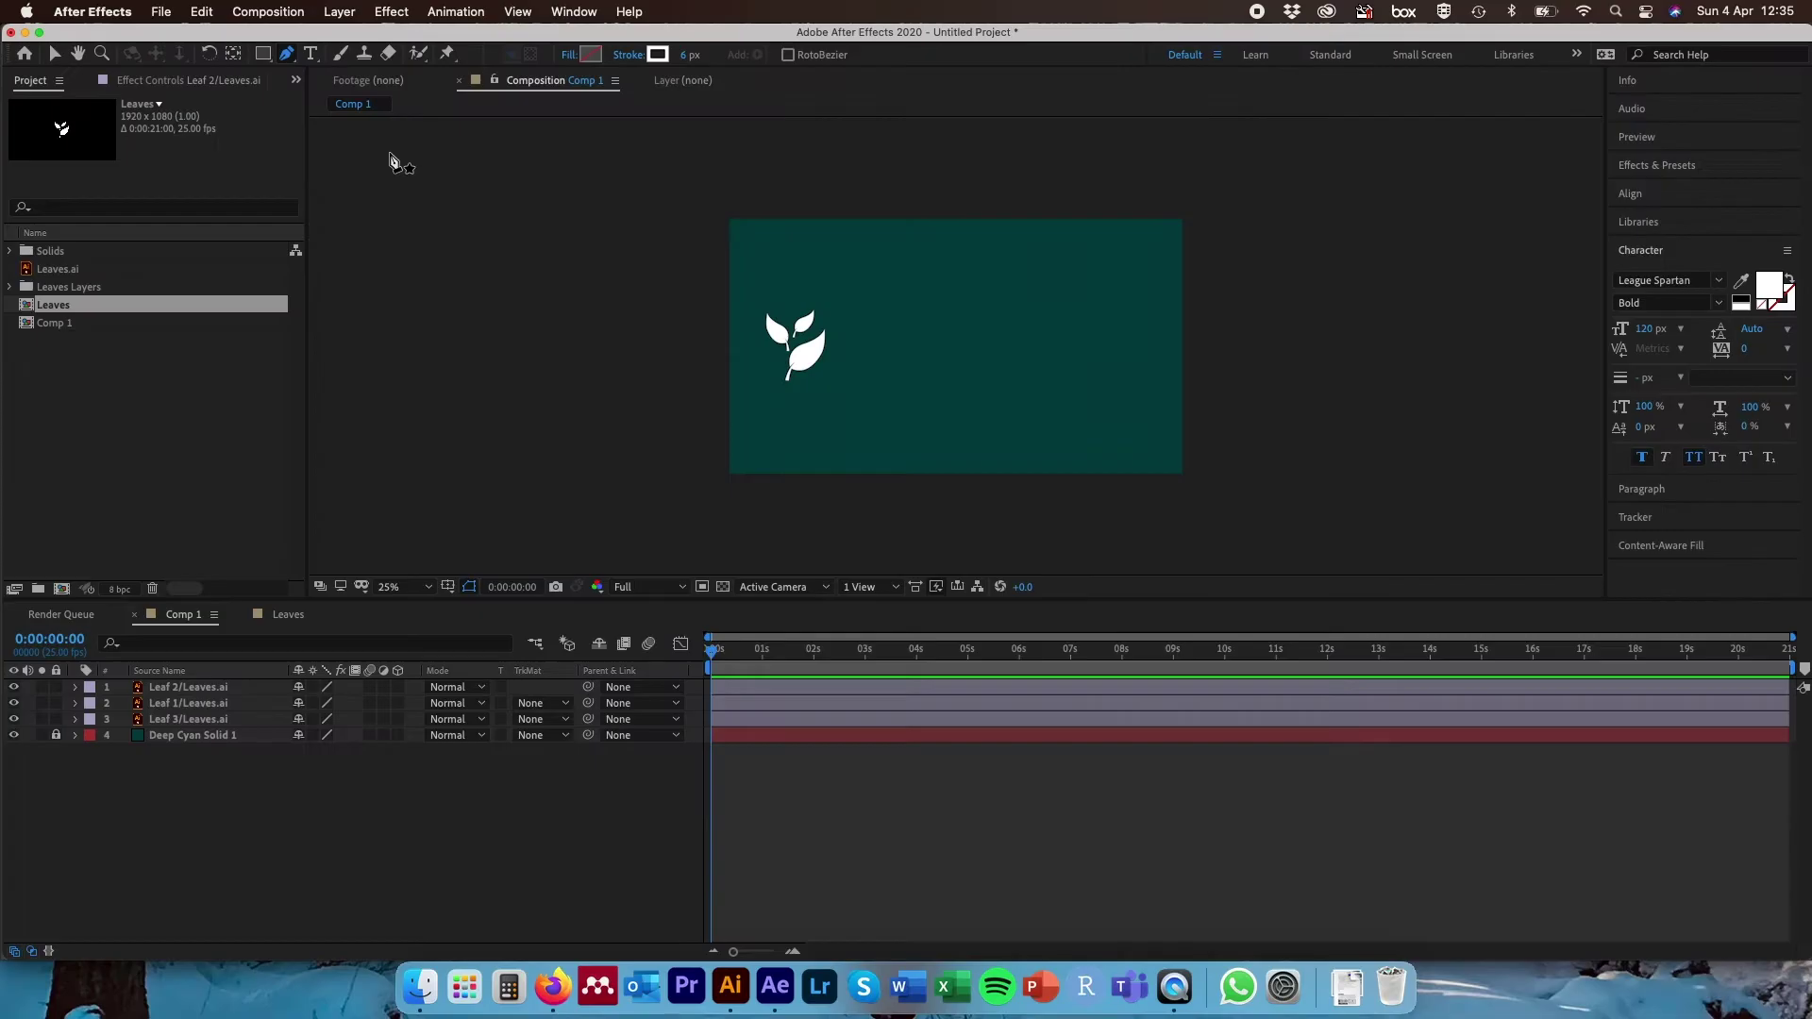
pyautogui.moveTo(783, 369); pyautogui.dragTo(893, 346)
pyautogui.moveTo(887, 284); pyautogui.dragTo(889, 381)
pyautogui.moveTo(1007, 387); pyautogui.dragTo(958, 271)
pyautogui.moveTo(1006, 335); pyautogui.dragTo(1045, 356)
pyautogui.moveTo(1057, 427); pyautogui.dragTo(1062, 437)
pyautogui.moveTo(1121, 372); pyautogui.dragTo(1185, 392)
pyautogui.click(1036, 351)
pyautogui.moveTo(1051, 311); pyautogui.dragTo(1092, 302)
pyautogui.click(1180, 346)
pyautogui.moveTo(1225, 295); pyautogui.dragTo(1236, 276)
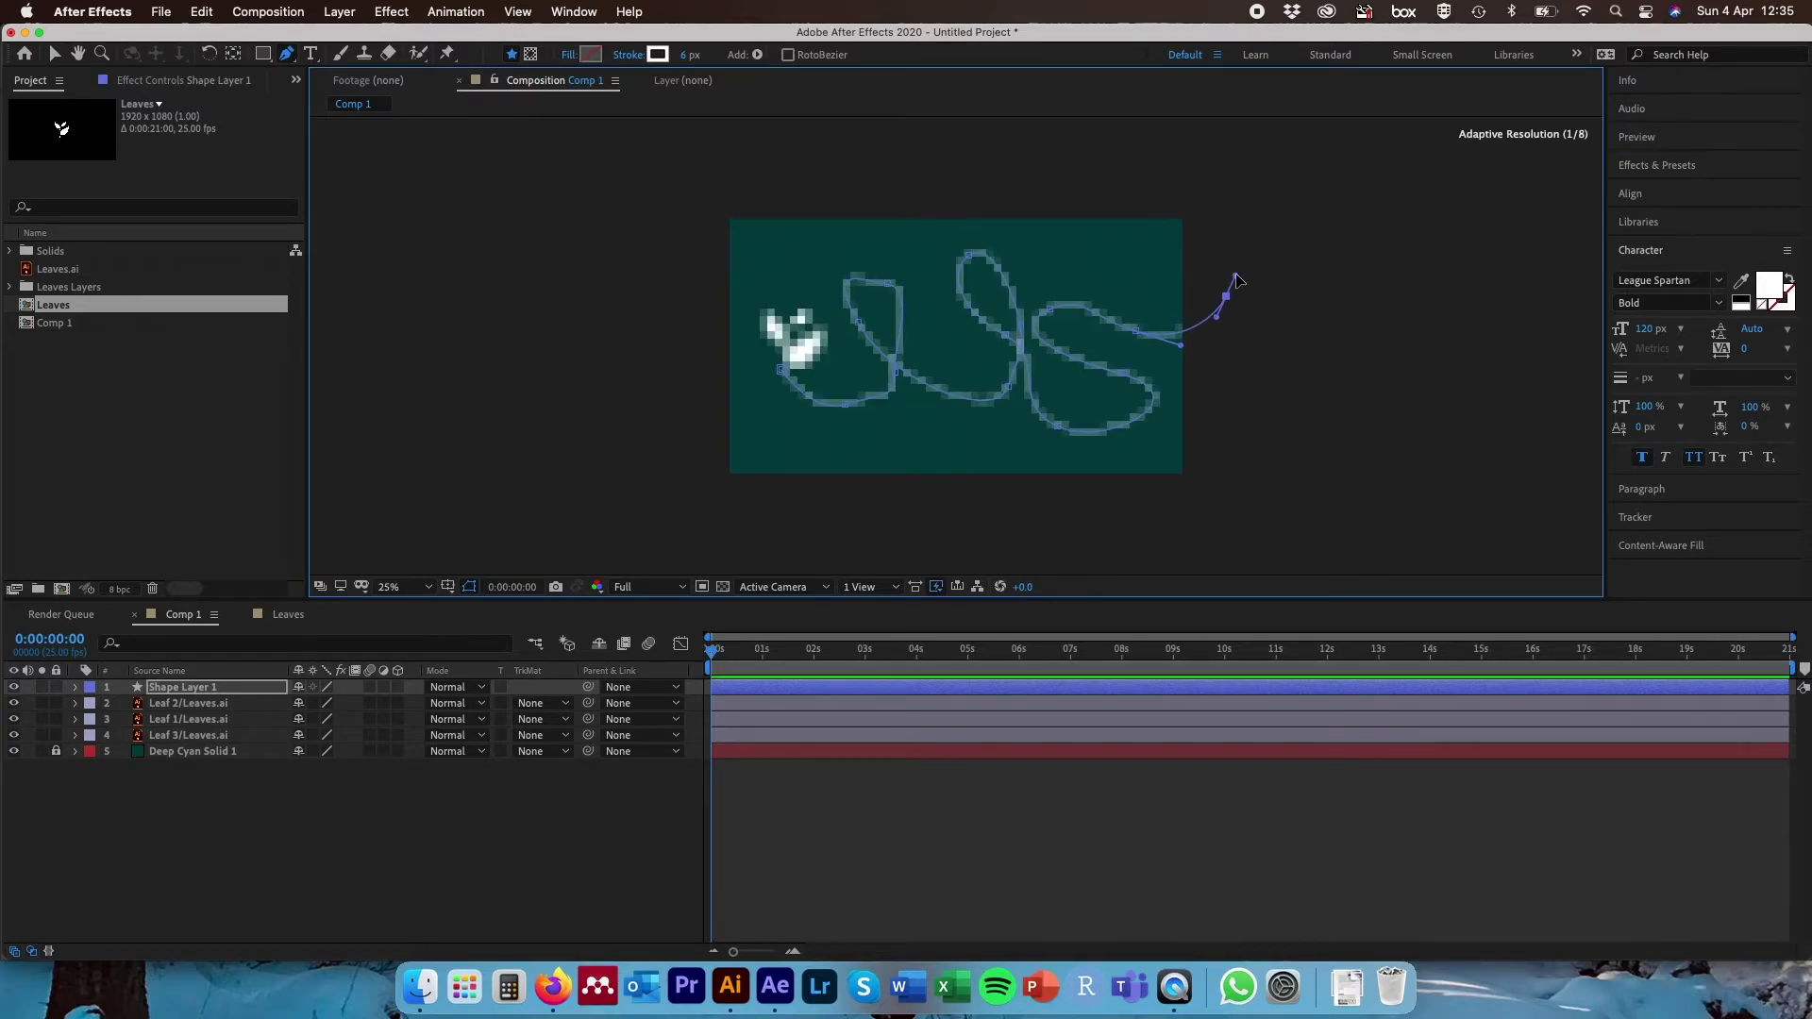
pyautogui.press('v')
pyautogui.click(497, 460)
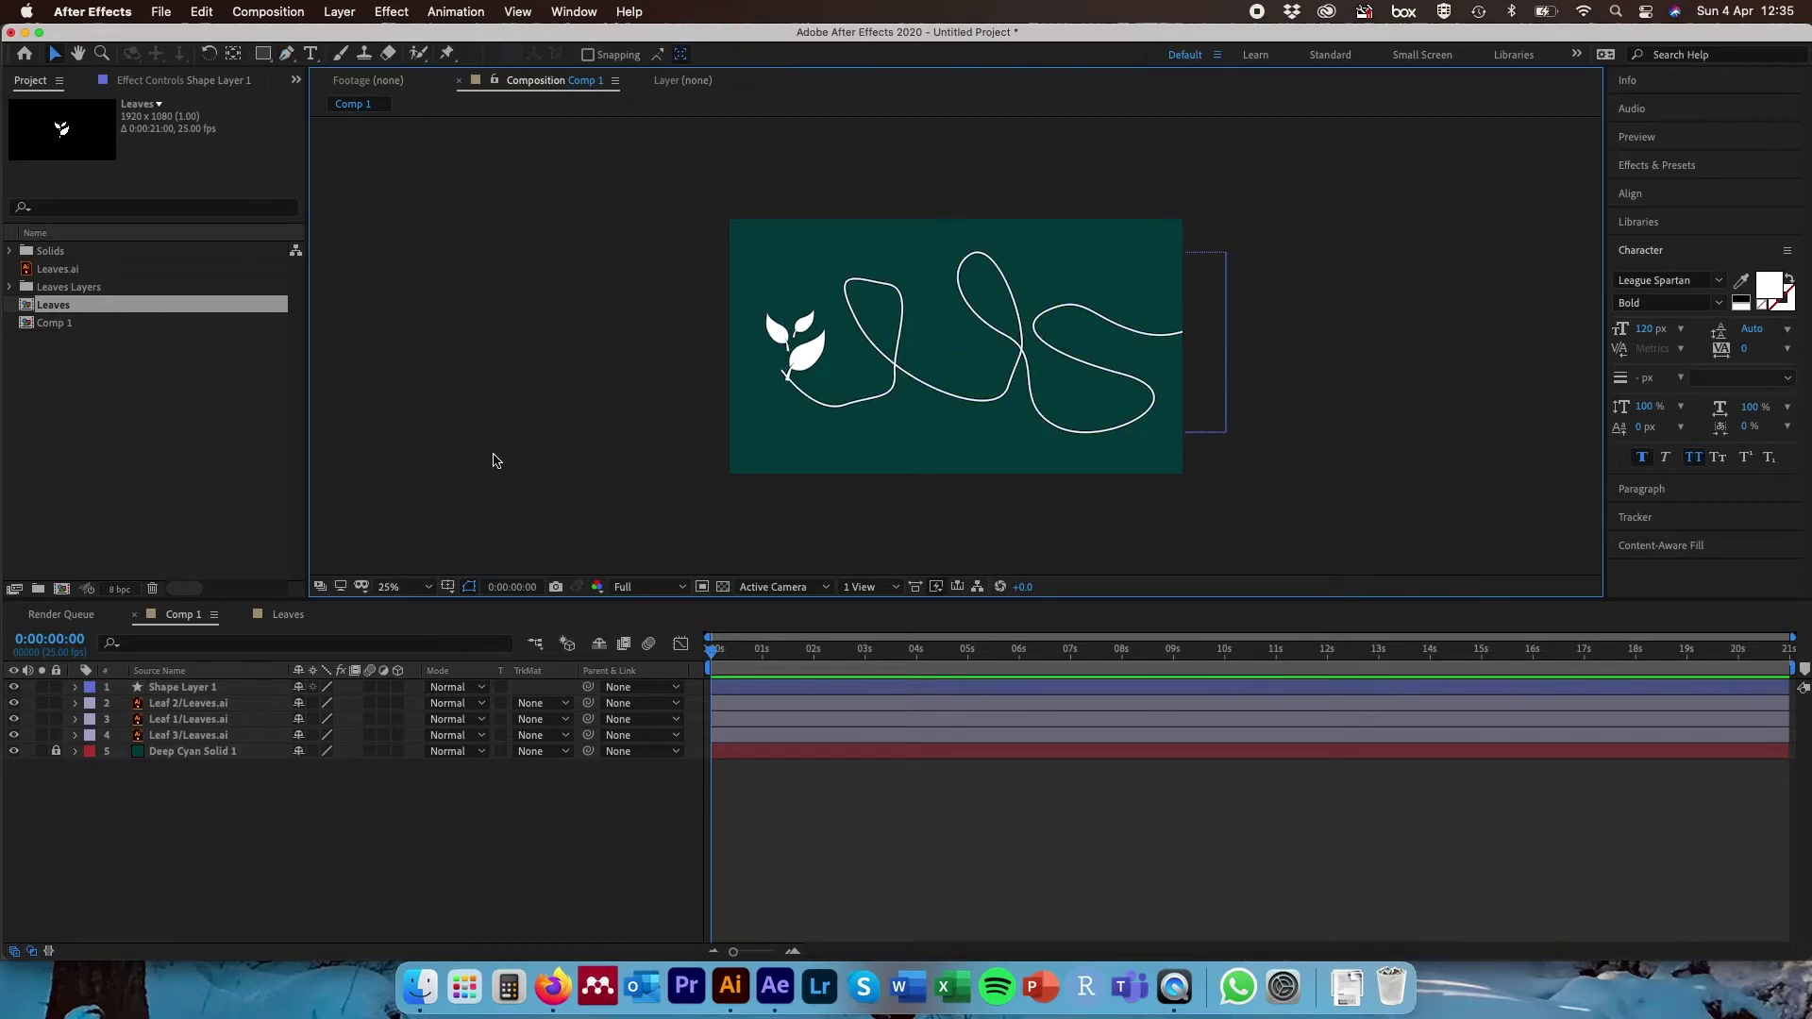
# - Draw a second curvy open path as a separate shape layer, from the large leaf past the frame's upper right edge
pyautogui.click(189, 687)
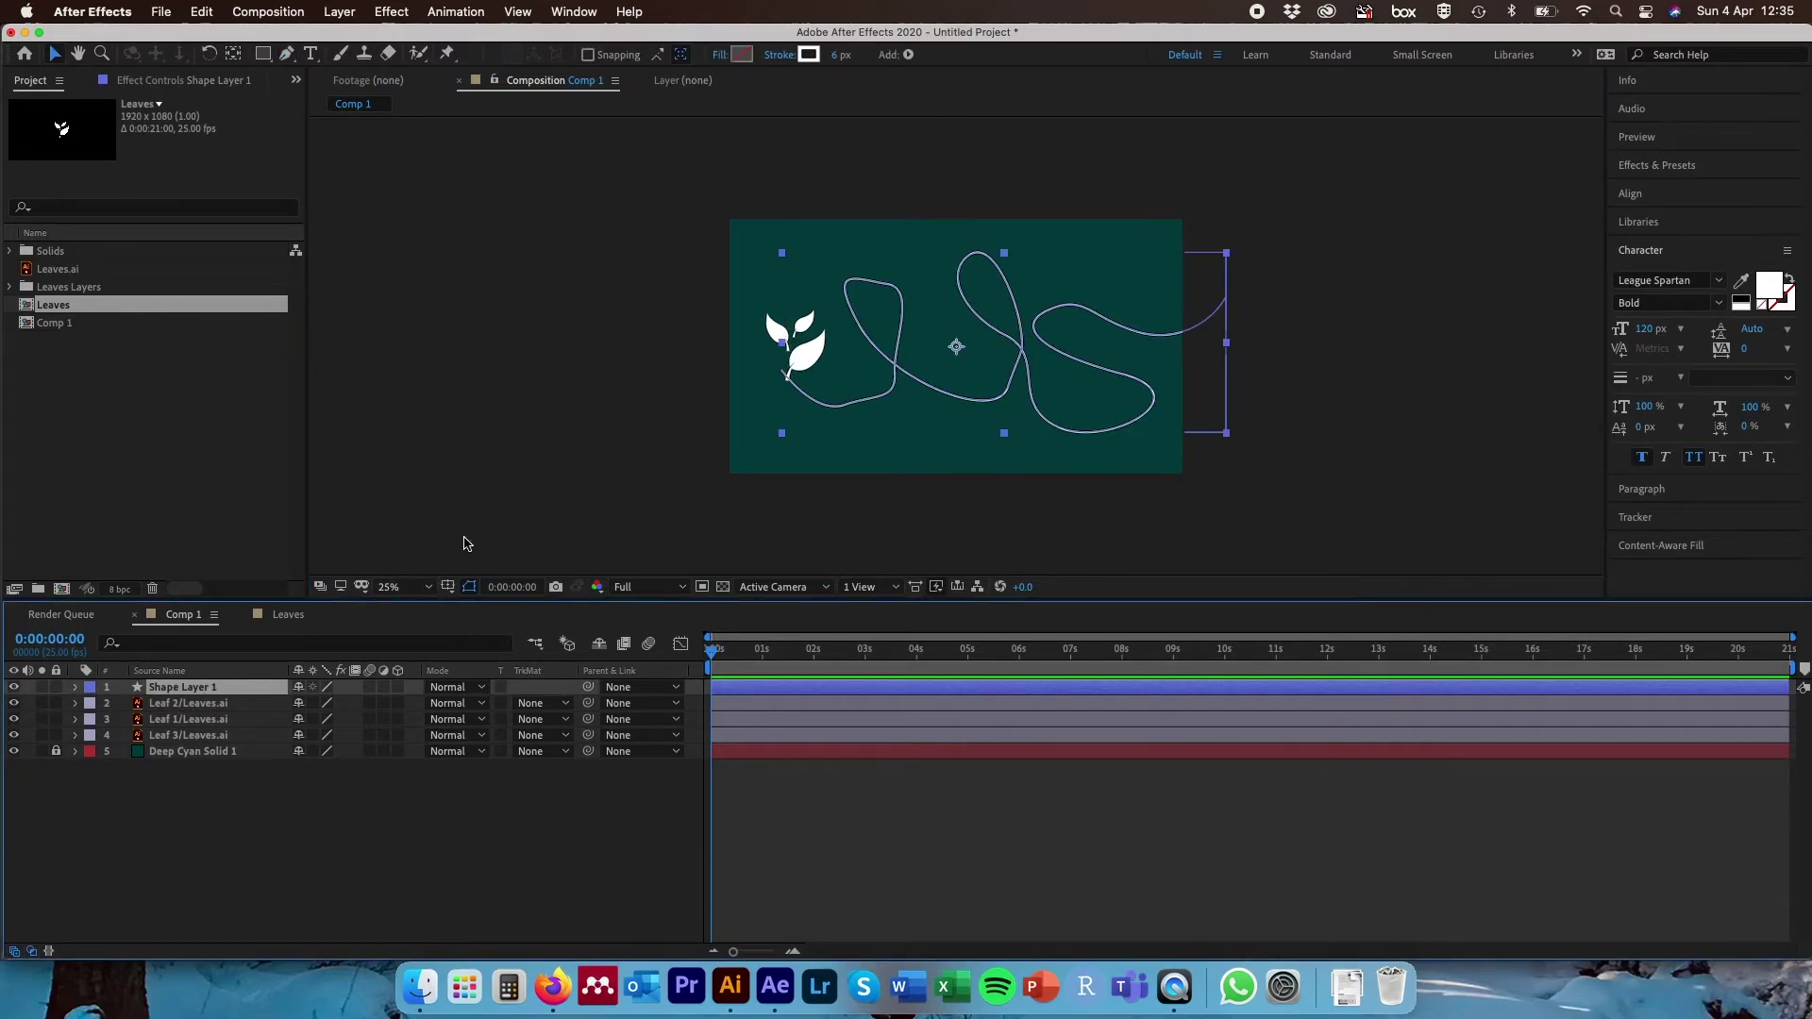
pyautogui.click(456, 506)
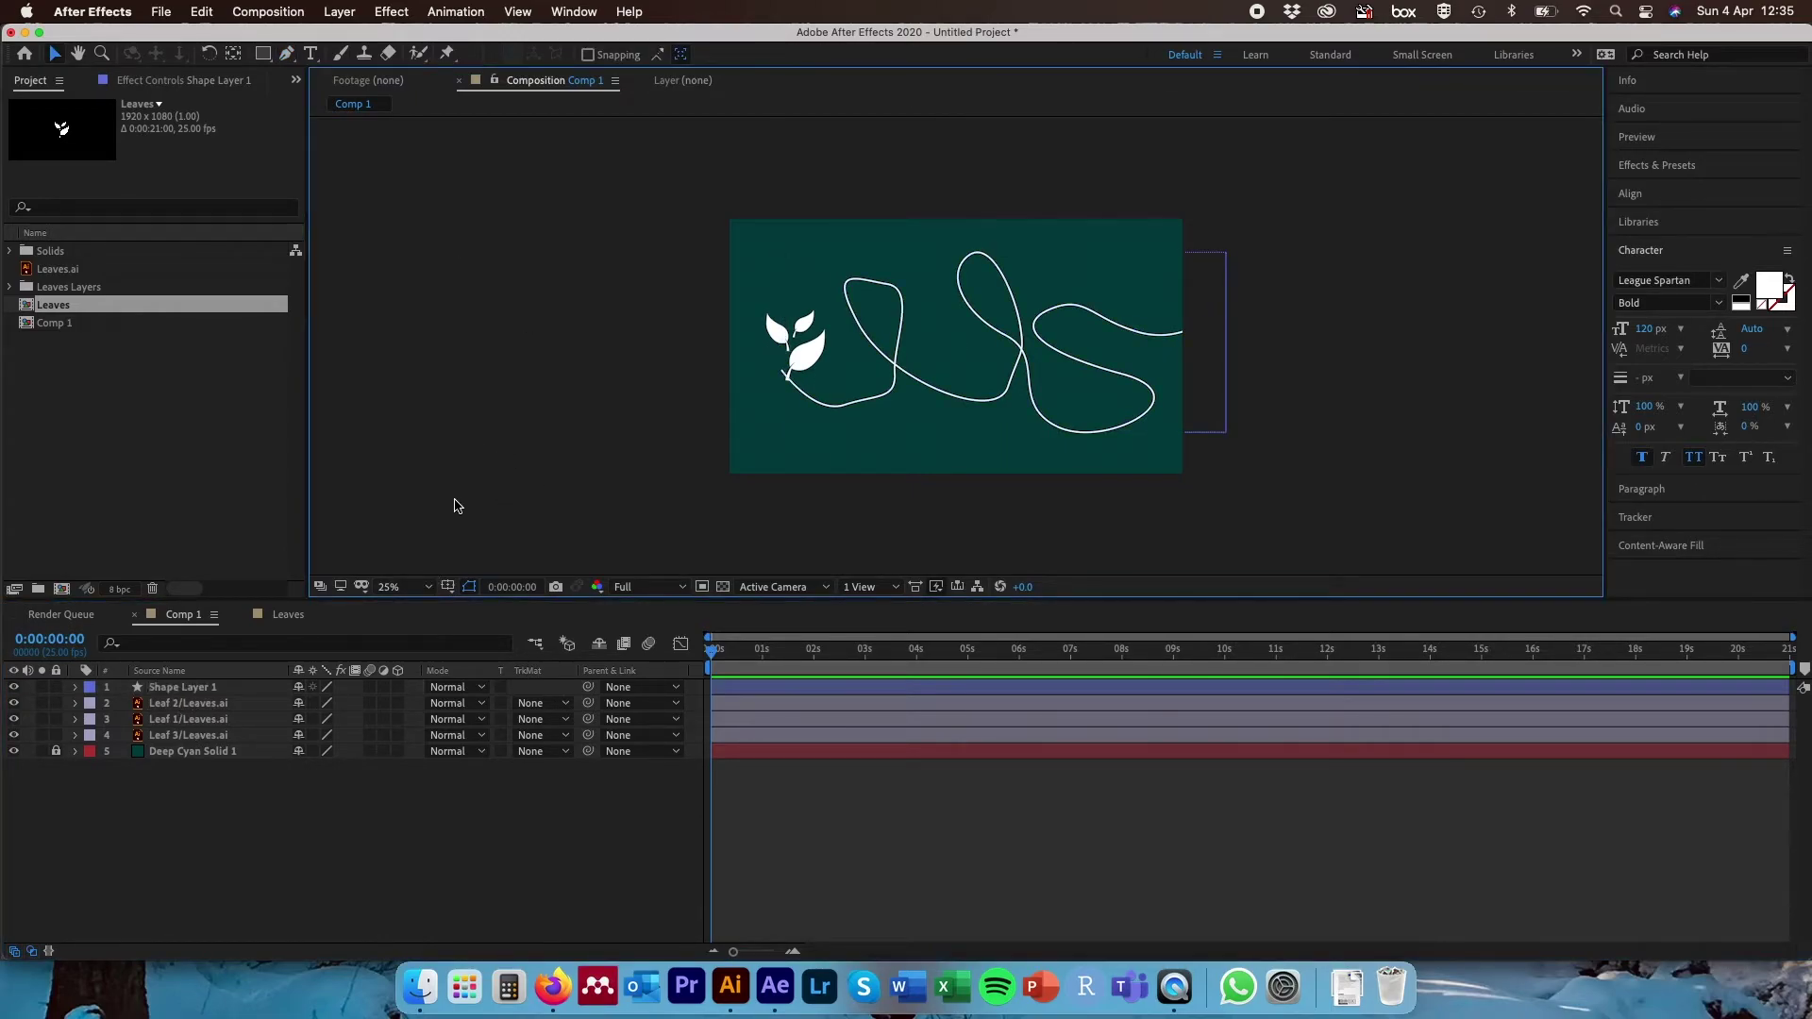
pyautogui.click(287, 54)
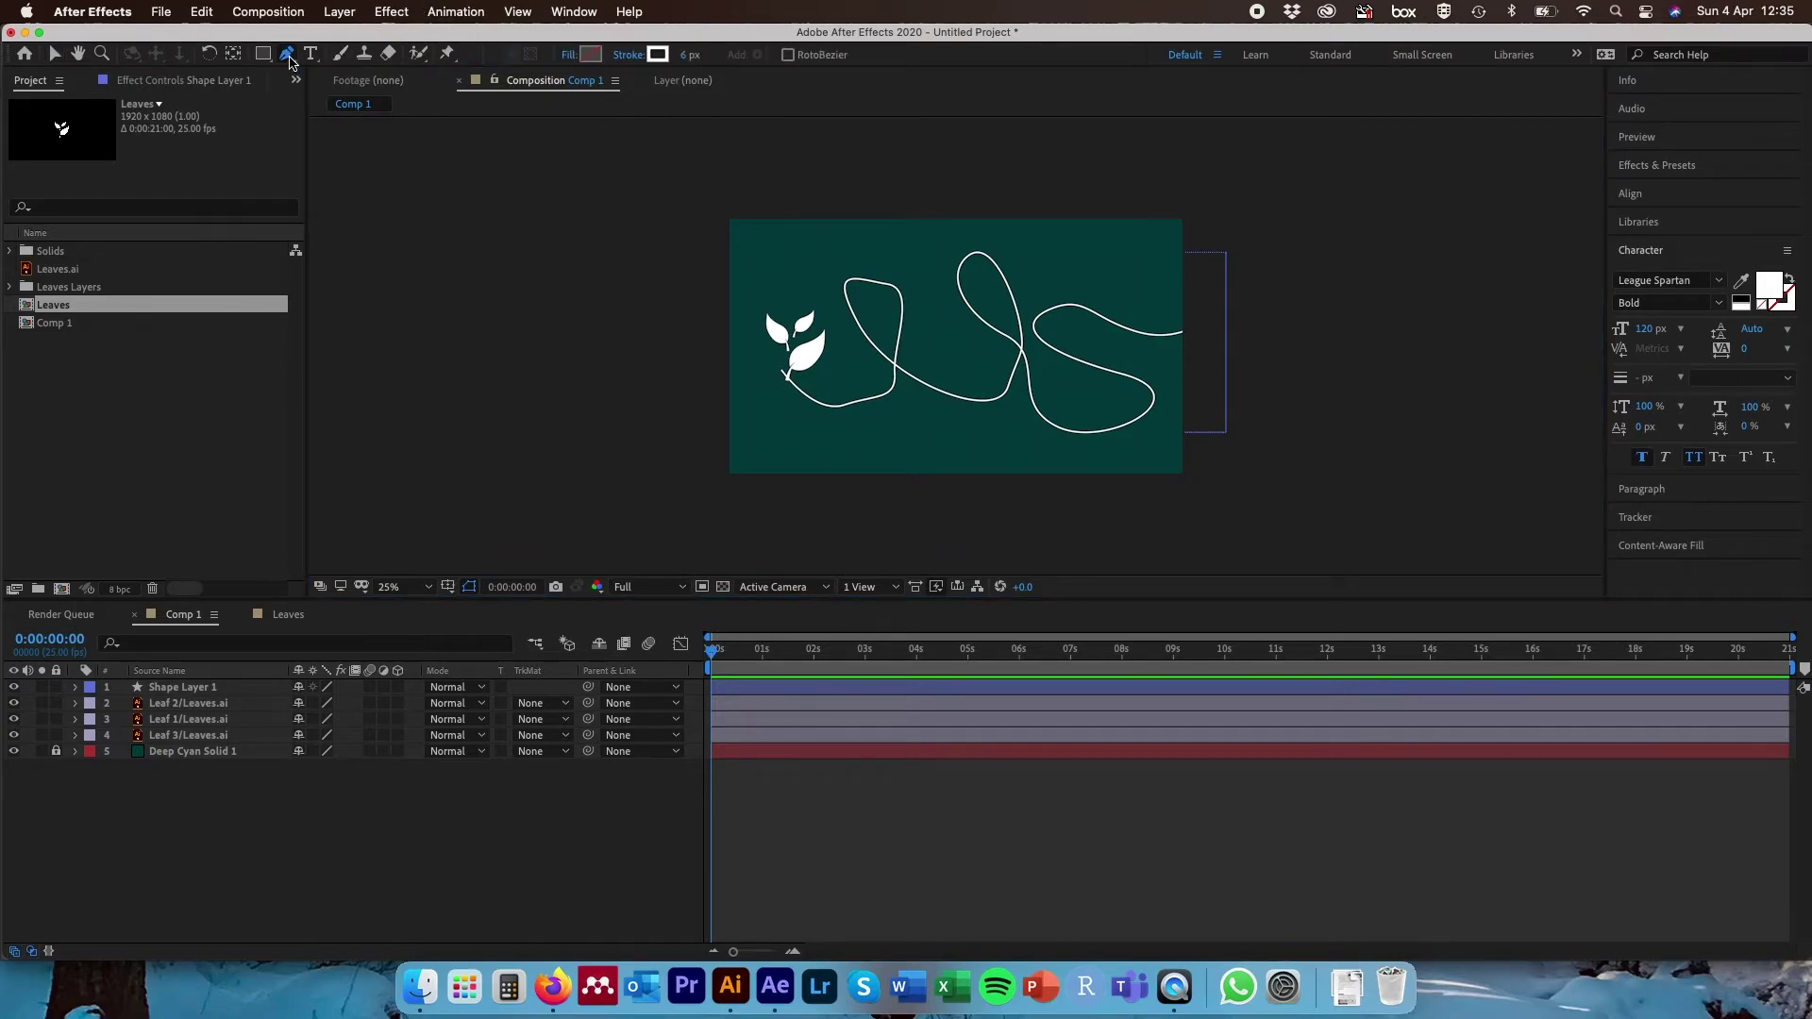
pyautogui.click(793, 353)
pyautogui.moveTo(824, 427); pyautogui.dragTo(856, 362)
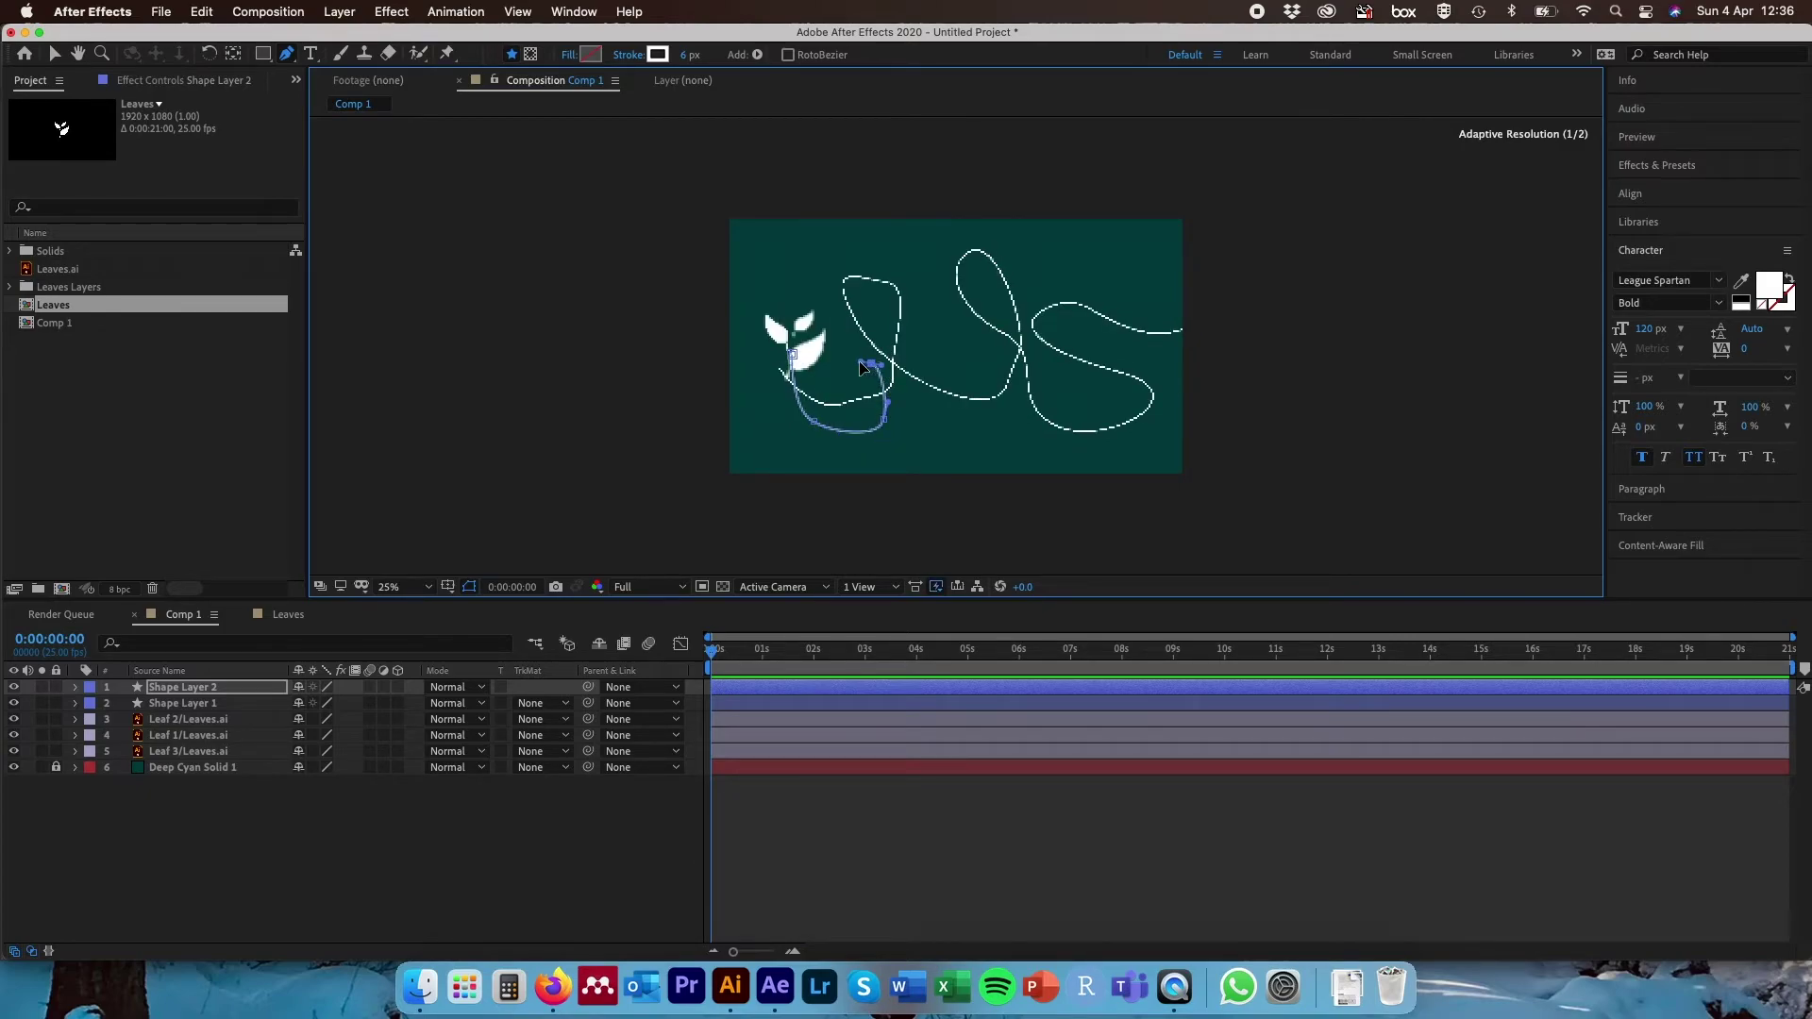
pyautogui.click(915, 429)
pyautogui.click(948, 353)
pyautogui.click(941, 292)
pyautogui.click(1048, 380)
pyautogui.moveTo(1009, 394); pyautogui.dragTo(978, 370)
pyautogui.click(1008, 335)
pyautogui.click(1048, 337)
pyautogui.click(1091, 290)
pyautogui.click(1135, 252)
pyautogui.click(1161, 258)
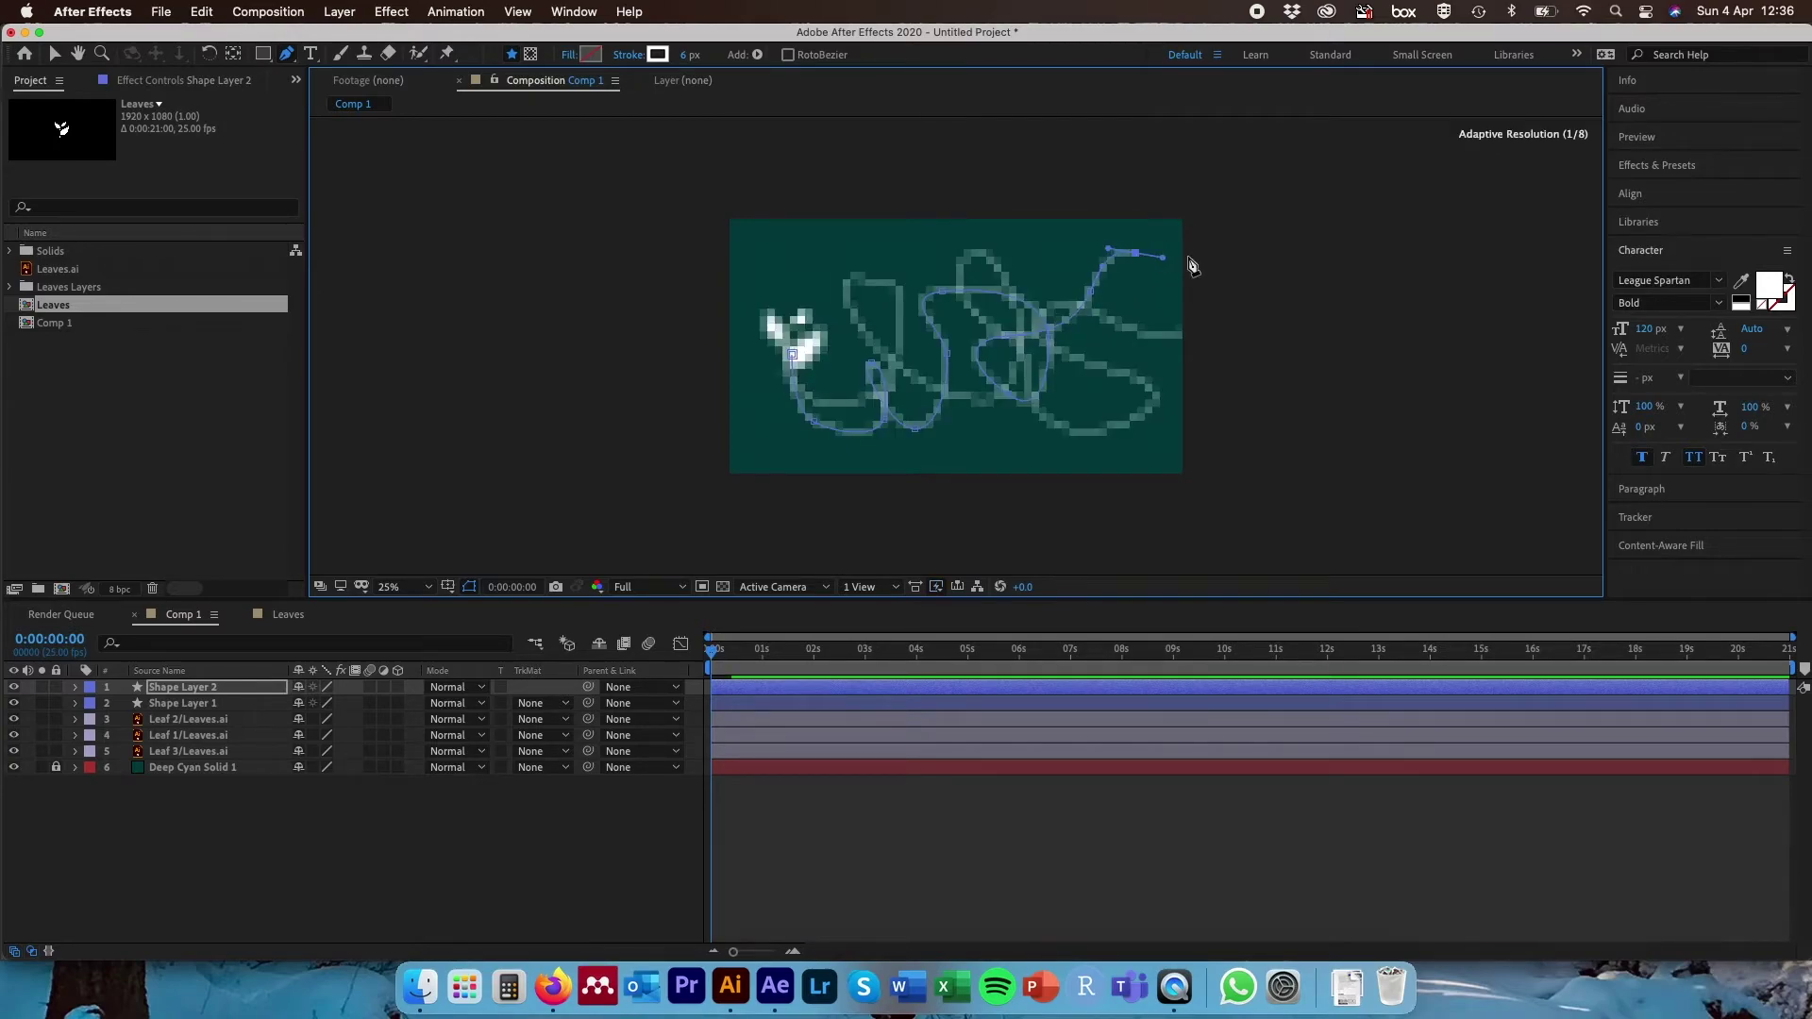
pyautogui.moveTo(1199, 252); pyautogui.dragTo(1222, 231)
pyautogui.press('v')
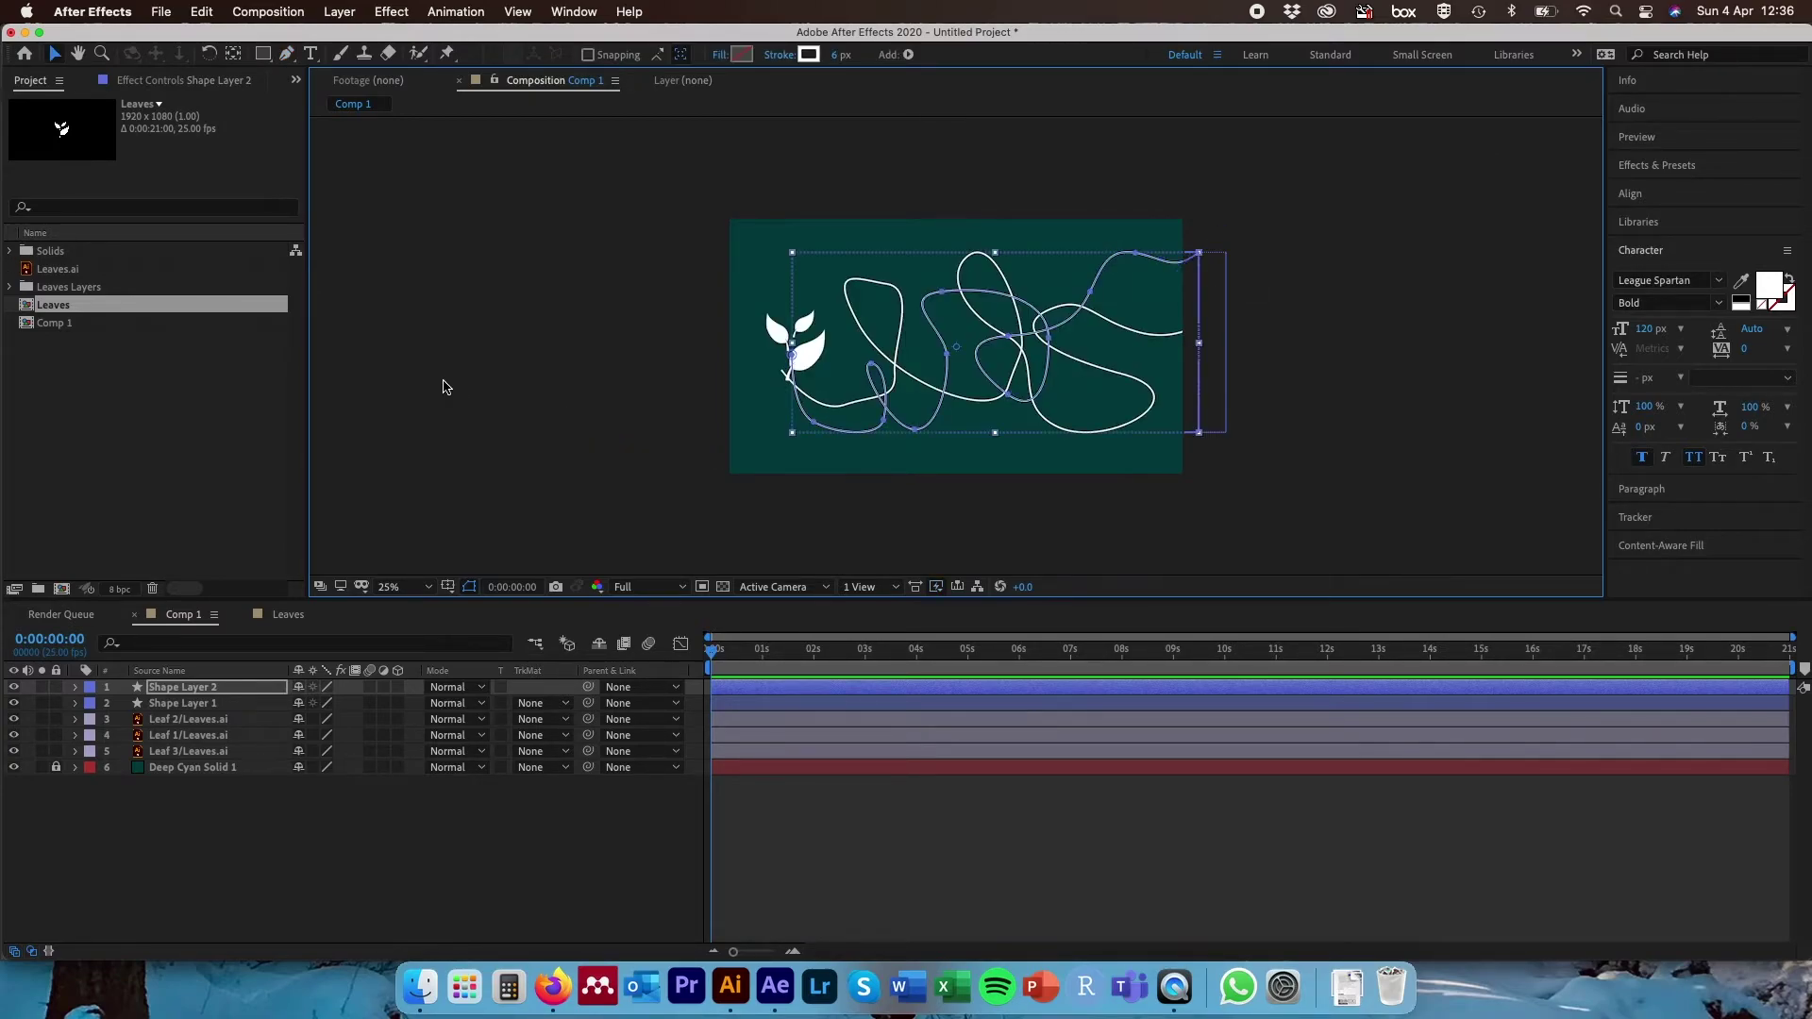
pyautogui.click(427, 445)
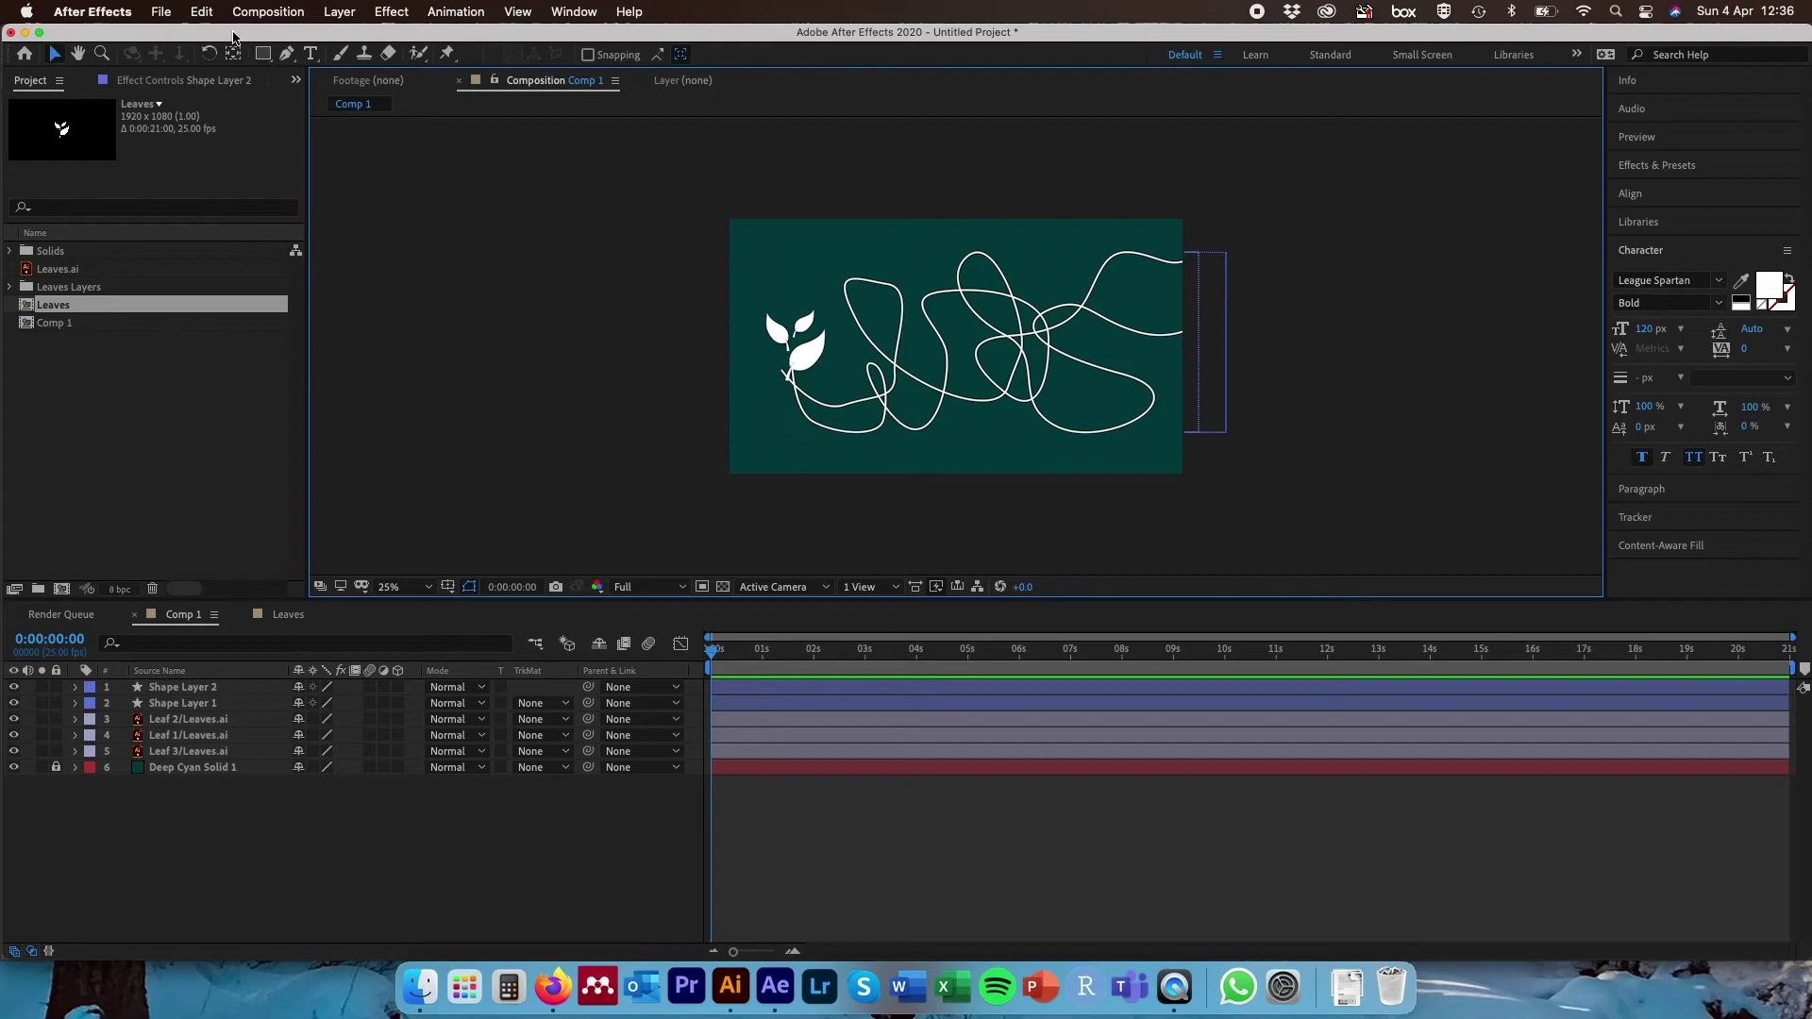
# - Draw a third looping open path as a separate shape layer, from beside the large leaf out over the frame's top edge
pyautogui.click(287, 54)
pyautogui.moveTo(825, 367); pyautogui.dragTo(839, 368)
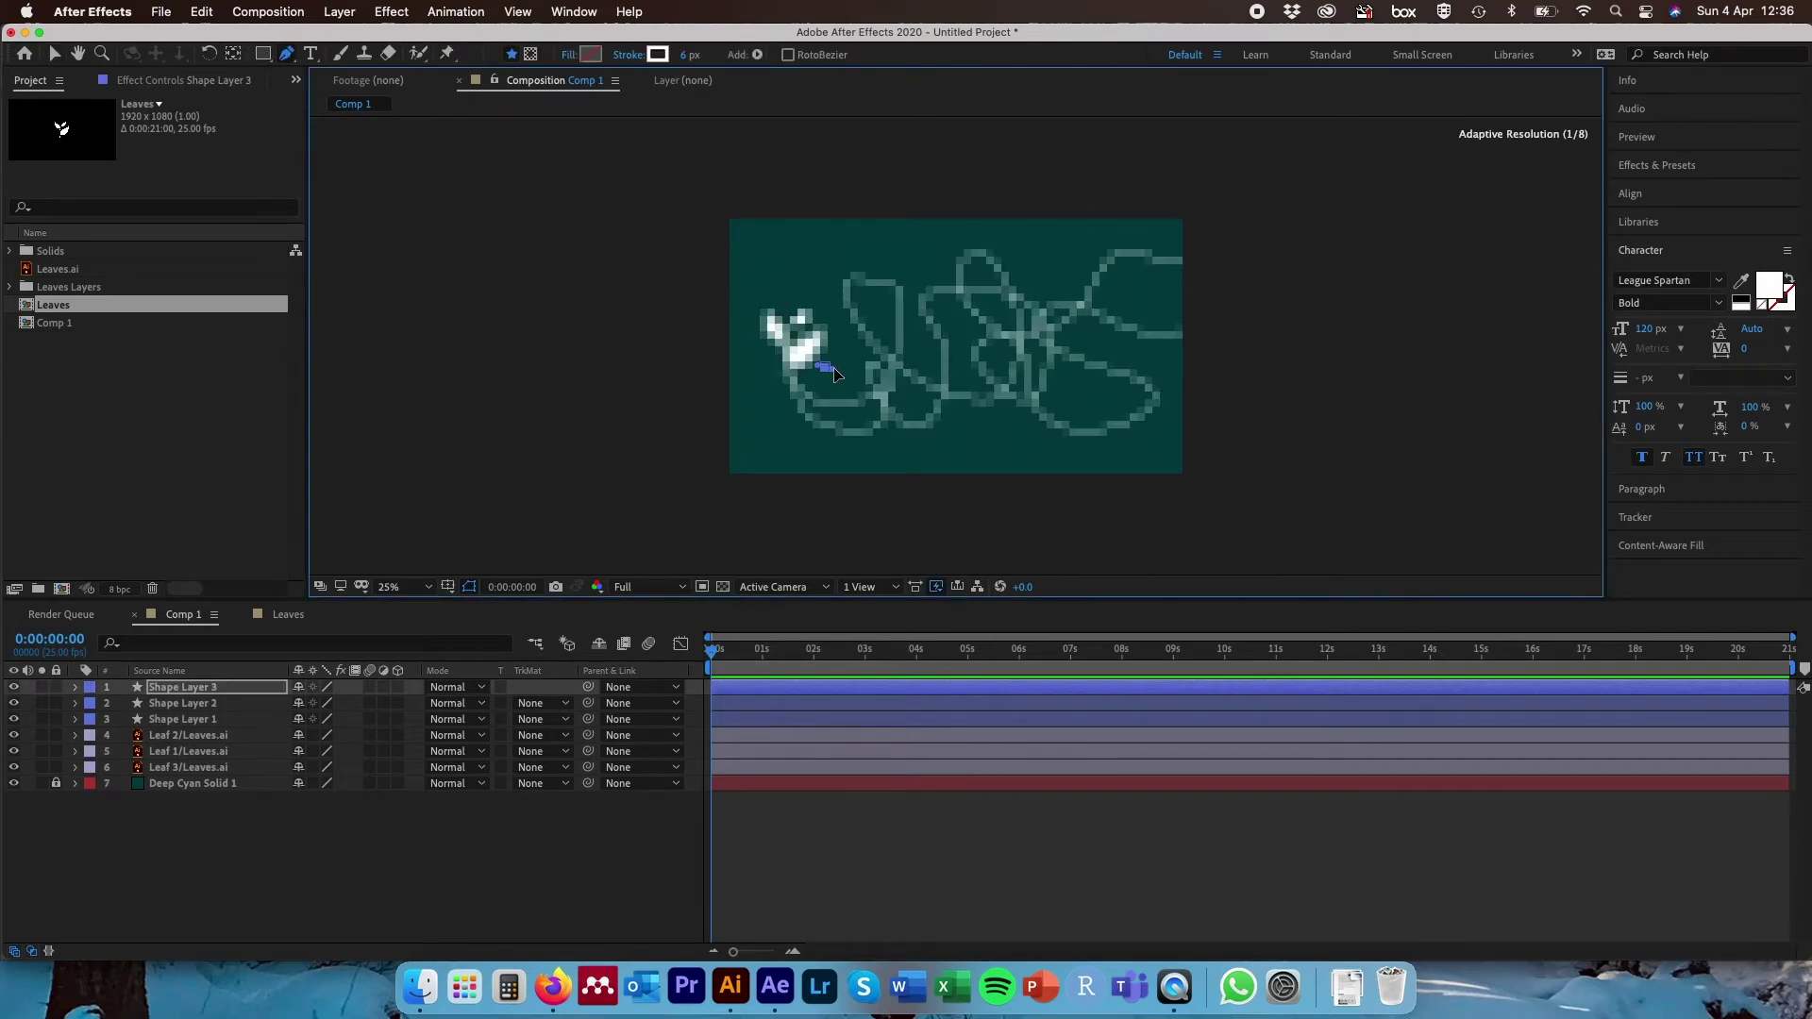
pyautogui.click(922, 367)
pyautogui.moveTo(961, 324); pyautogui.dragTo(962, 311)
pyautogui.click(929, 287)
pyautogui.click(1020, 423)
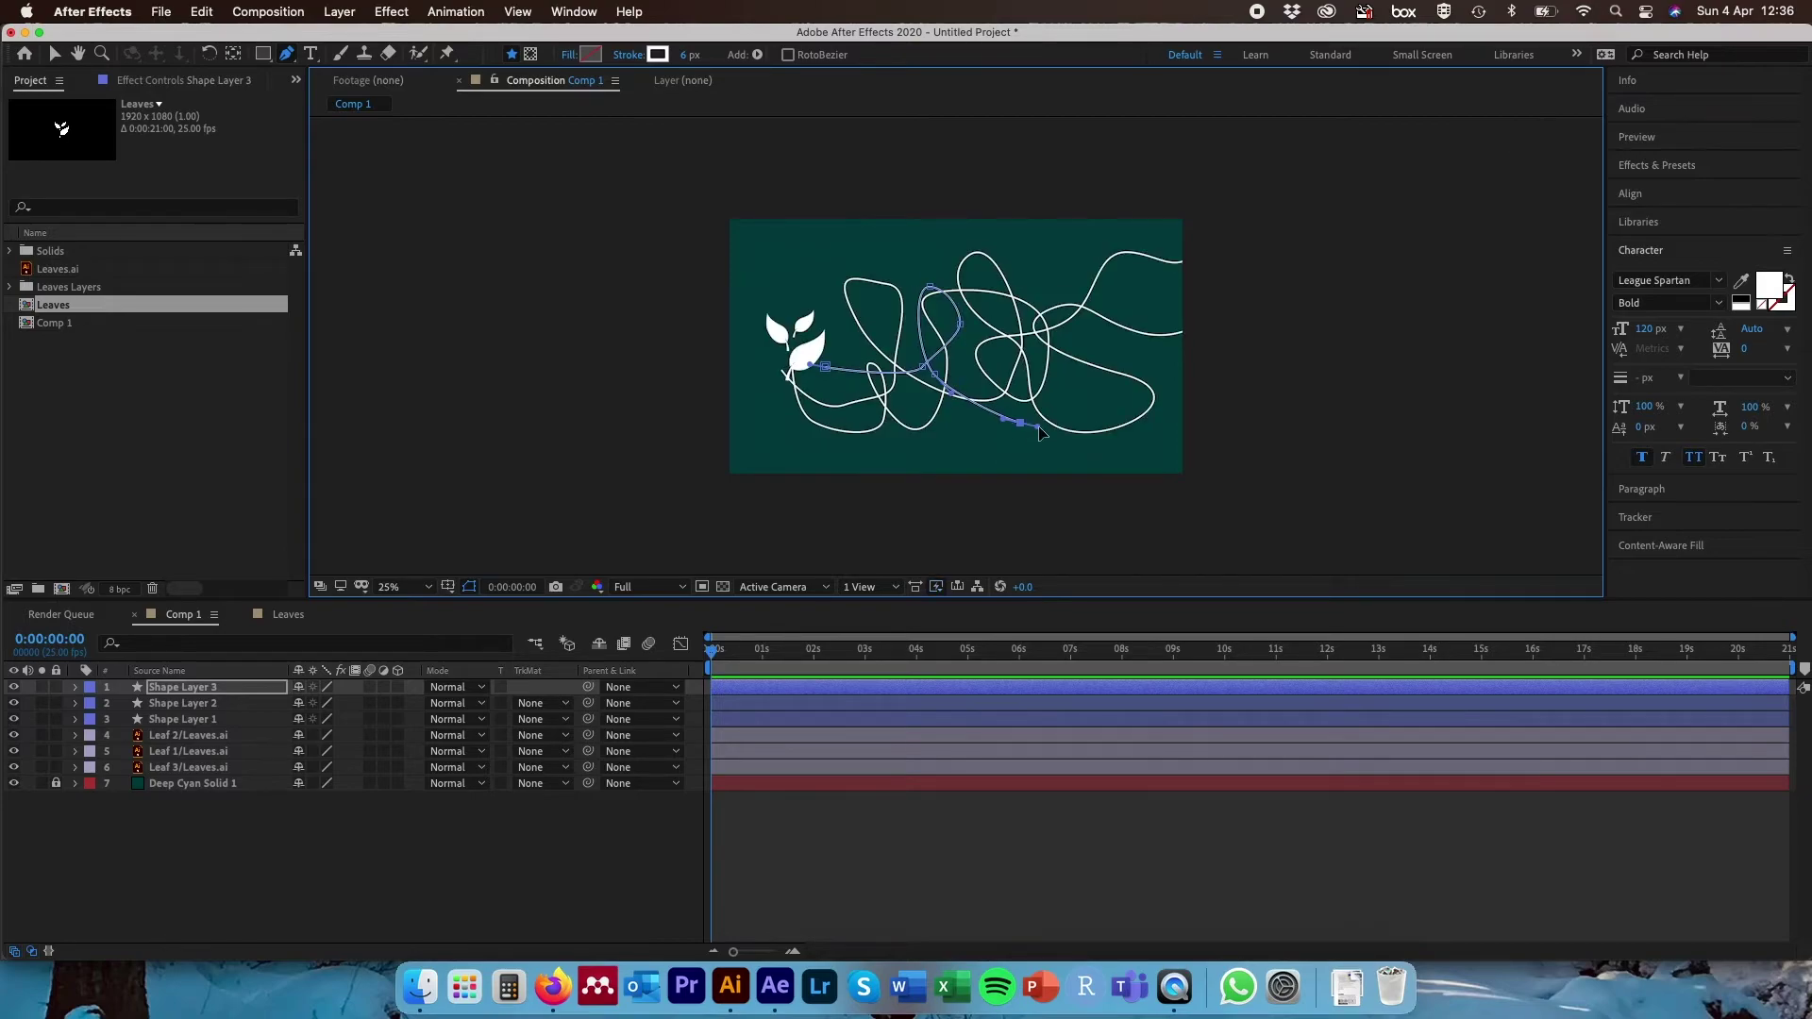
pyautogui.moveTo(1093, 382); pyautogui.dragTo(1086, 294)
pyautogui.click(1096, 220)
pyautogui.click(1065, 240)
pyautogui.click(1139, 293)
pyautogui.click(1168, 268)
pyautogui.click(1103, 187)
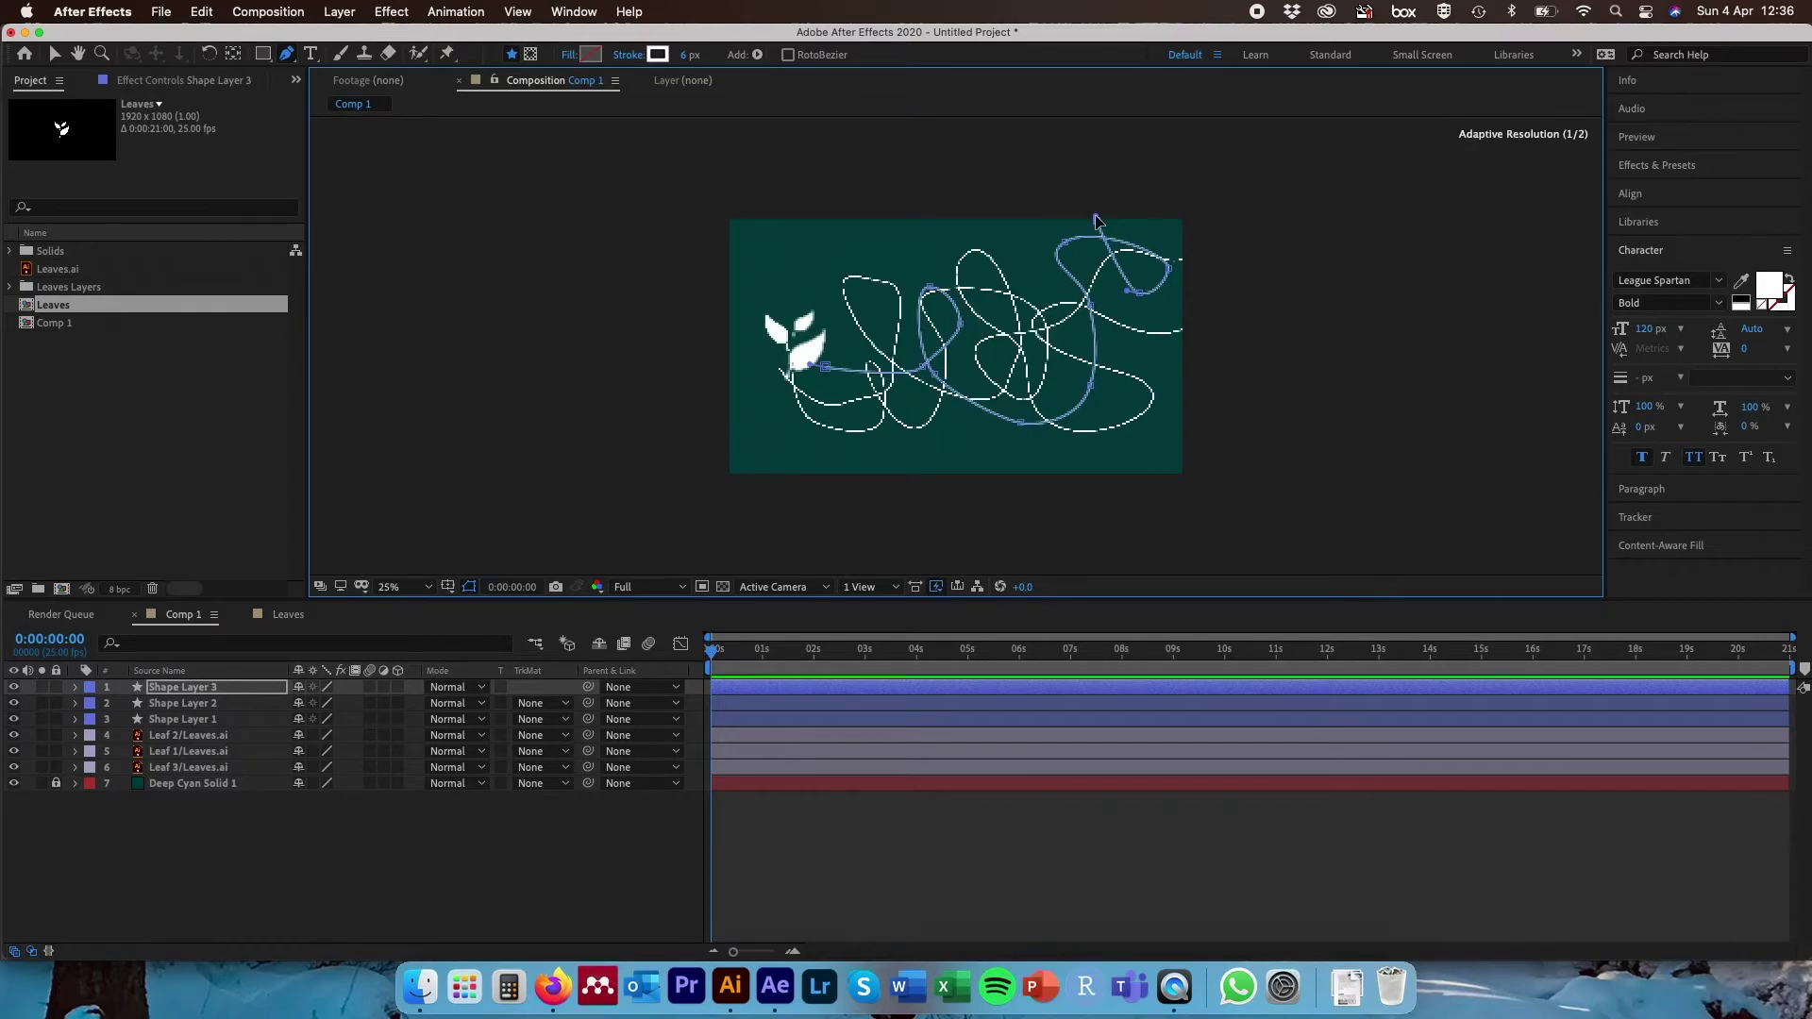
pyautogui.click(1134, 162)
pyautogui.press('v')
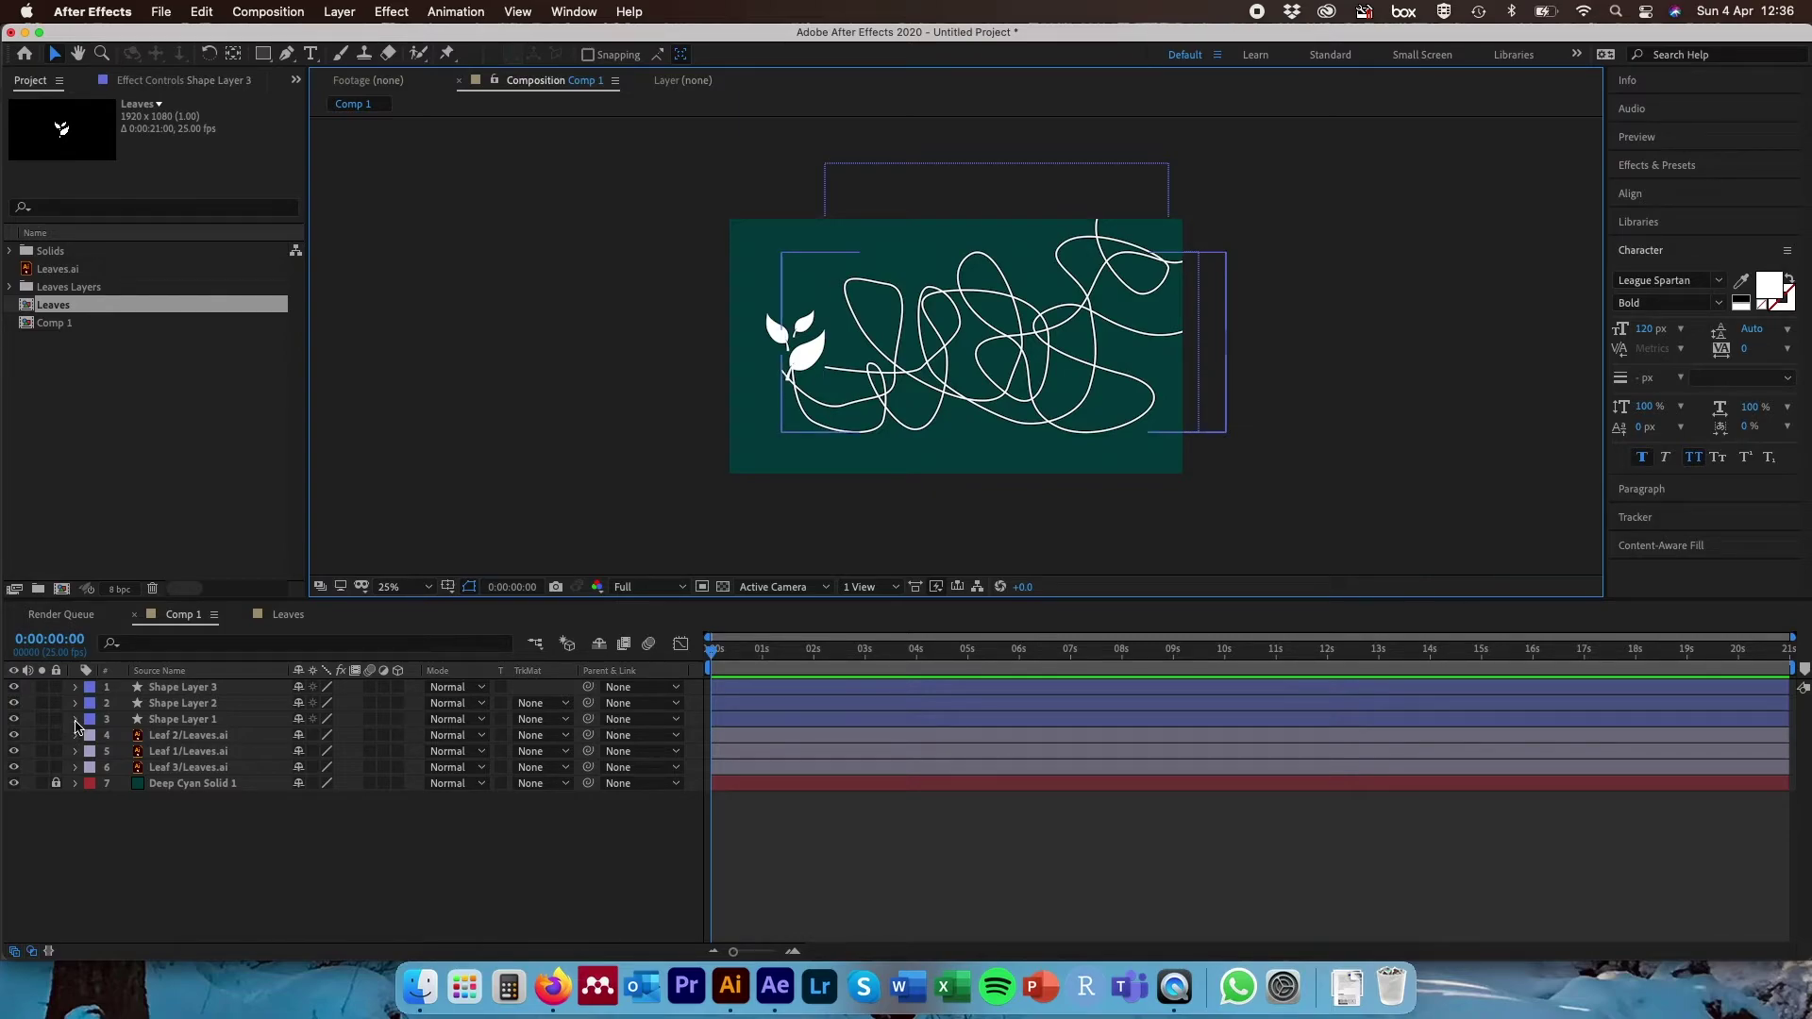
# - Copy the path of Shape Layer 1 and paste it into the Position property of the Leaf 1 layer
pyautogui.click(75, 721)
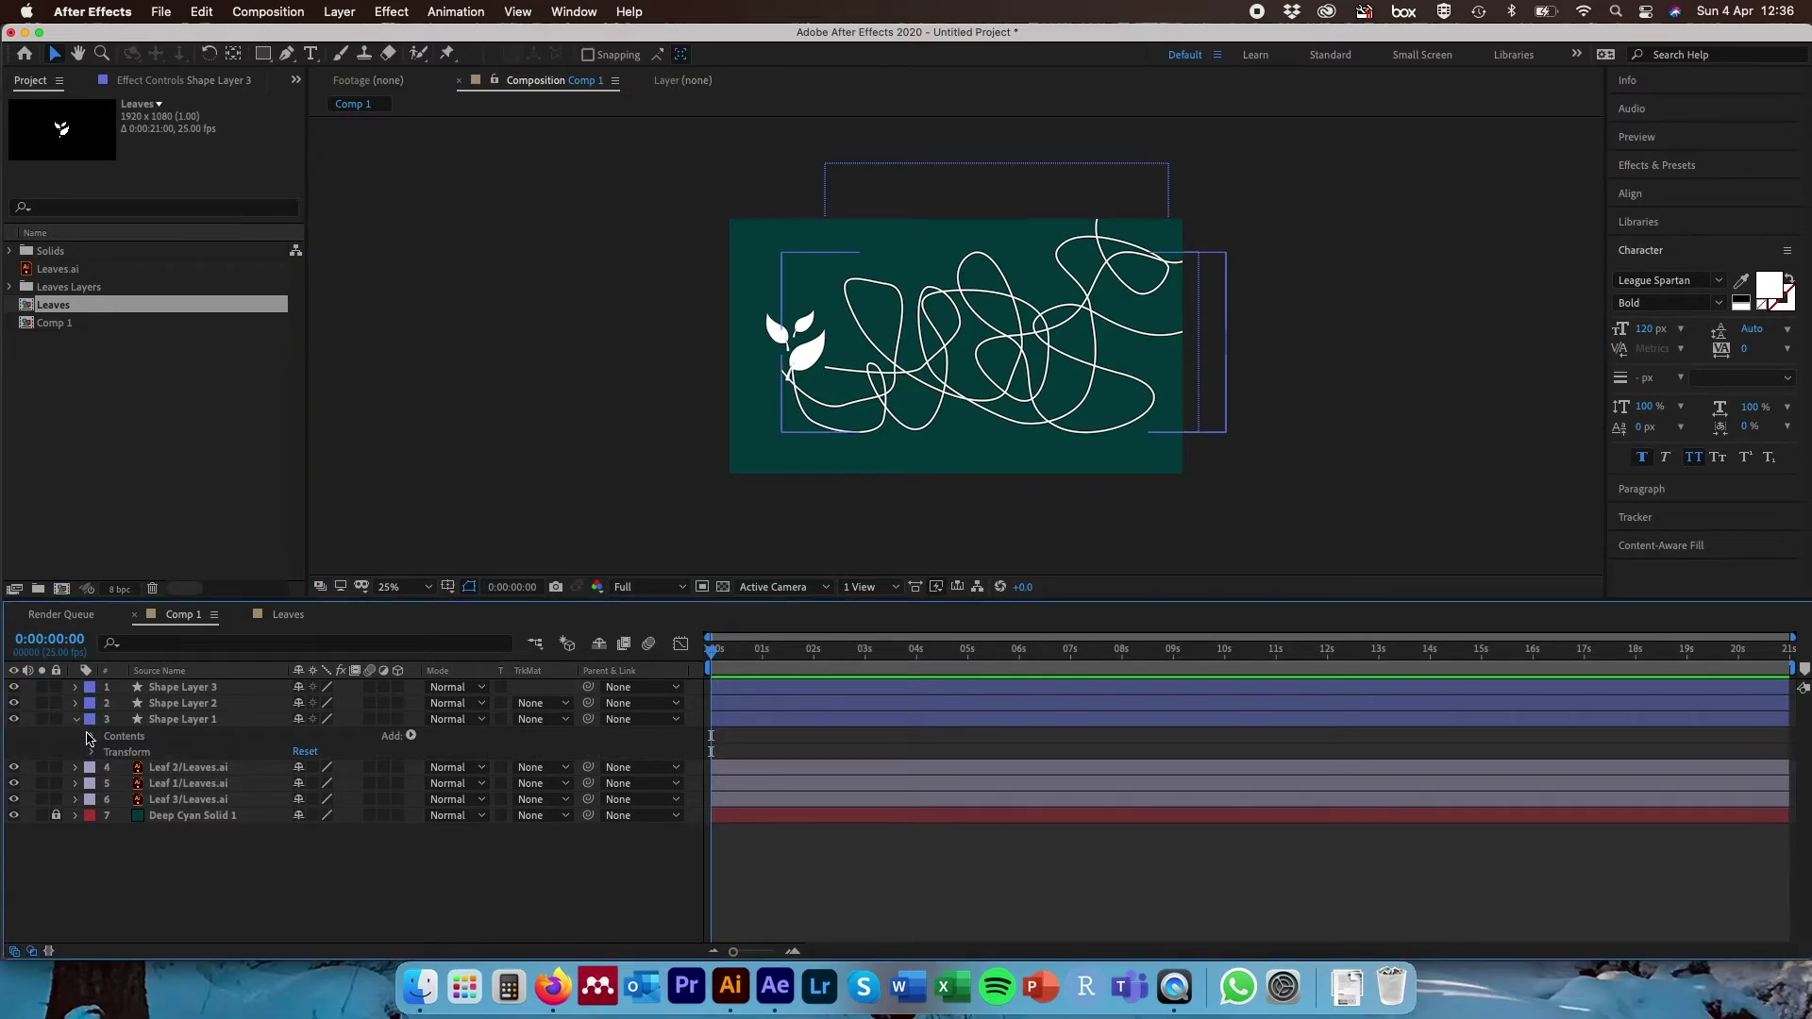
pyautogui.click(90, 737)
pyautogui.click(108, 753)
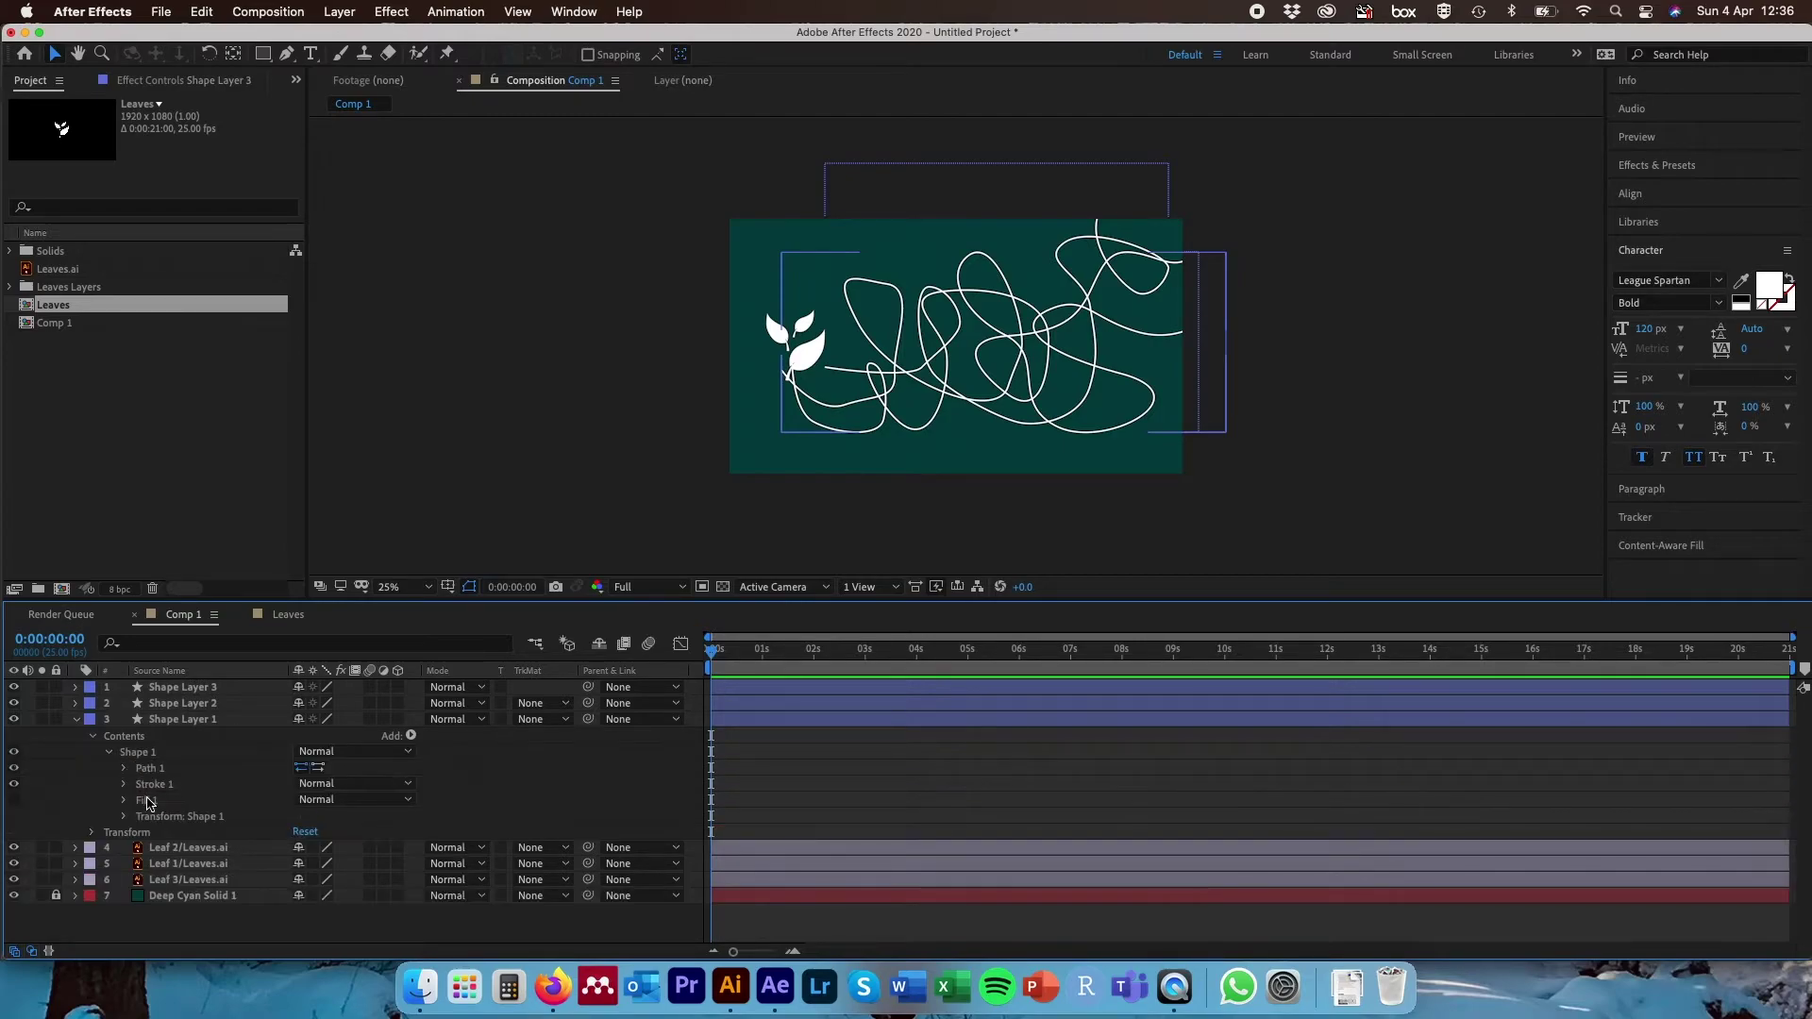
pyautogui.click(124, 770)
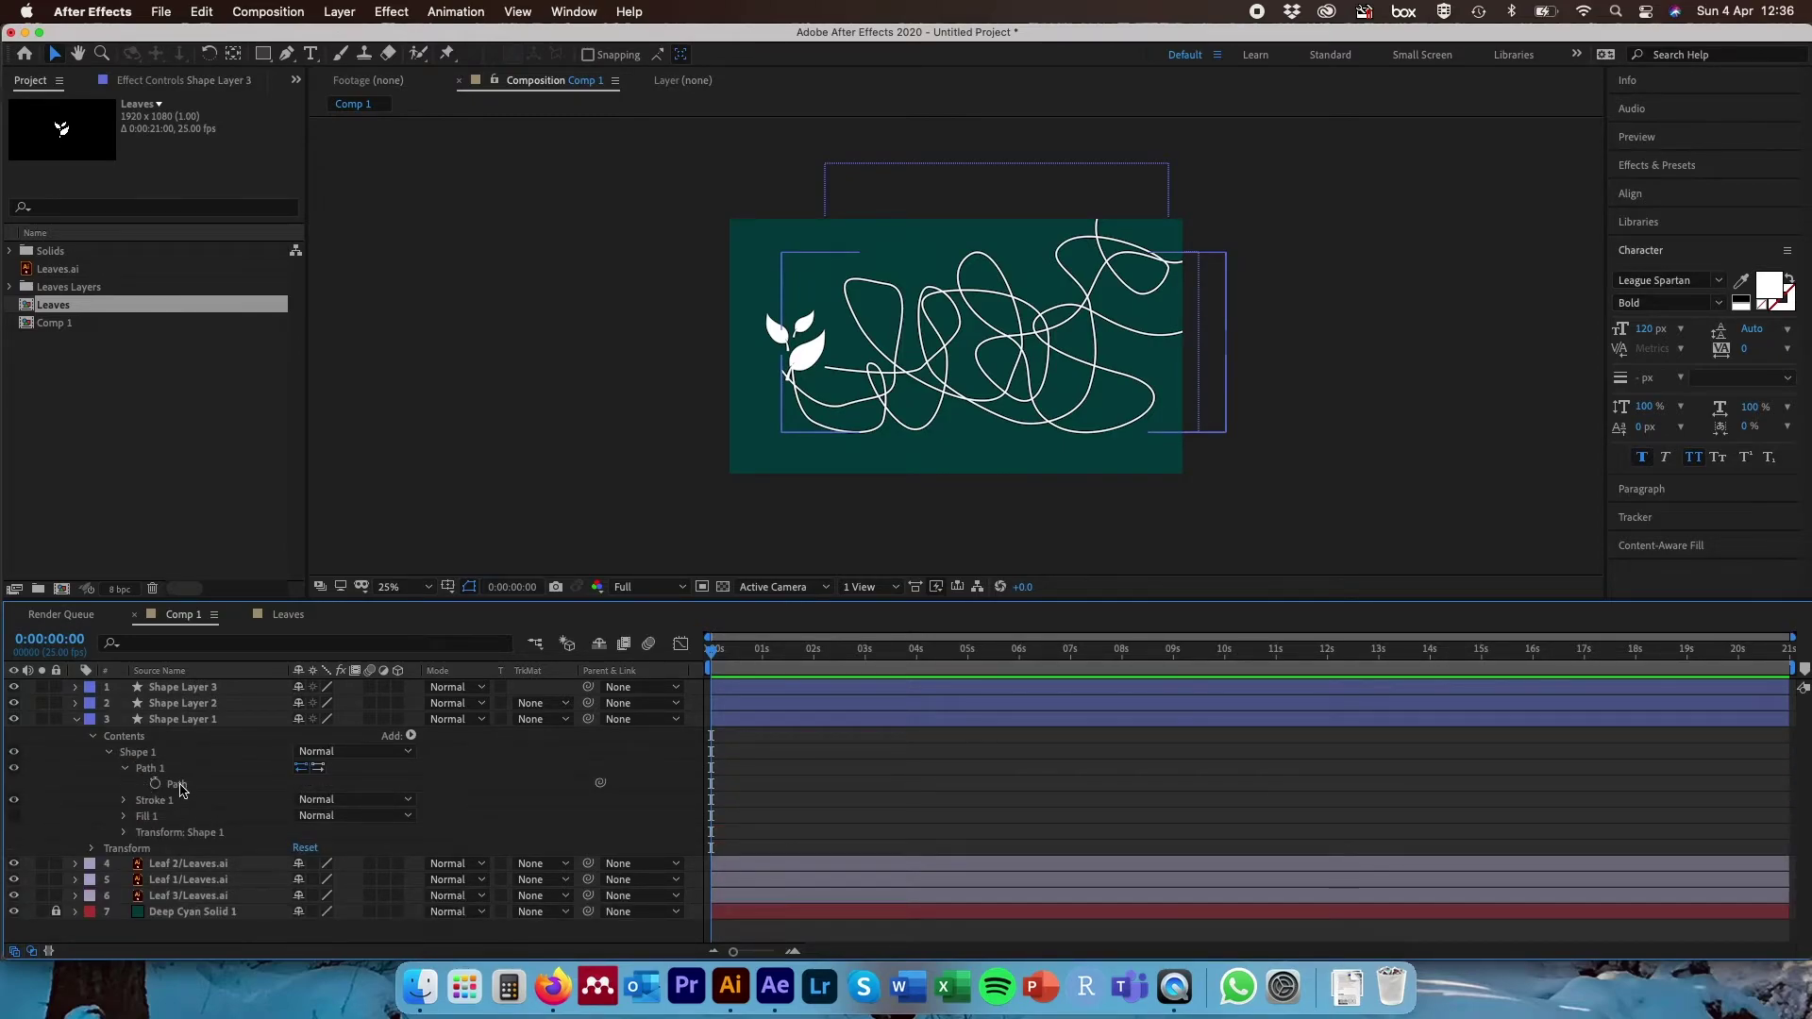
pyautogui.click(179, 785)
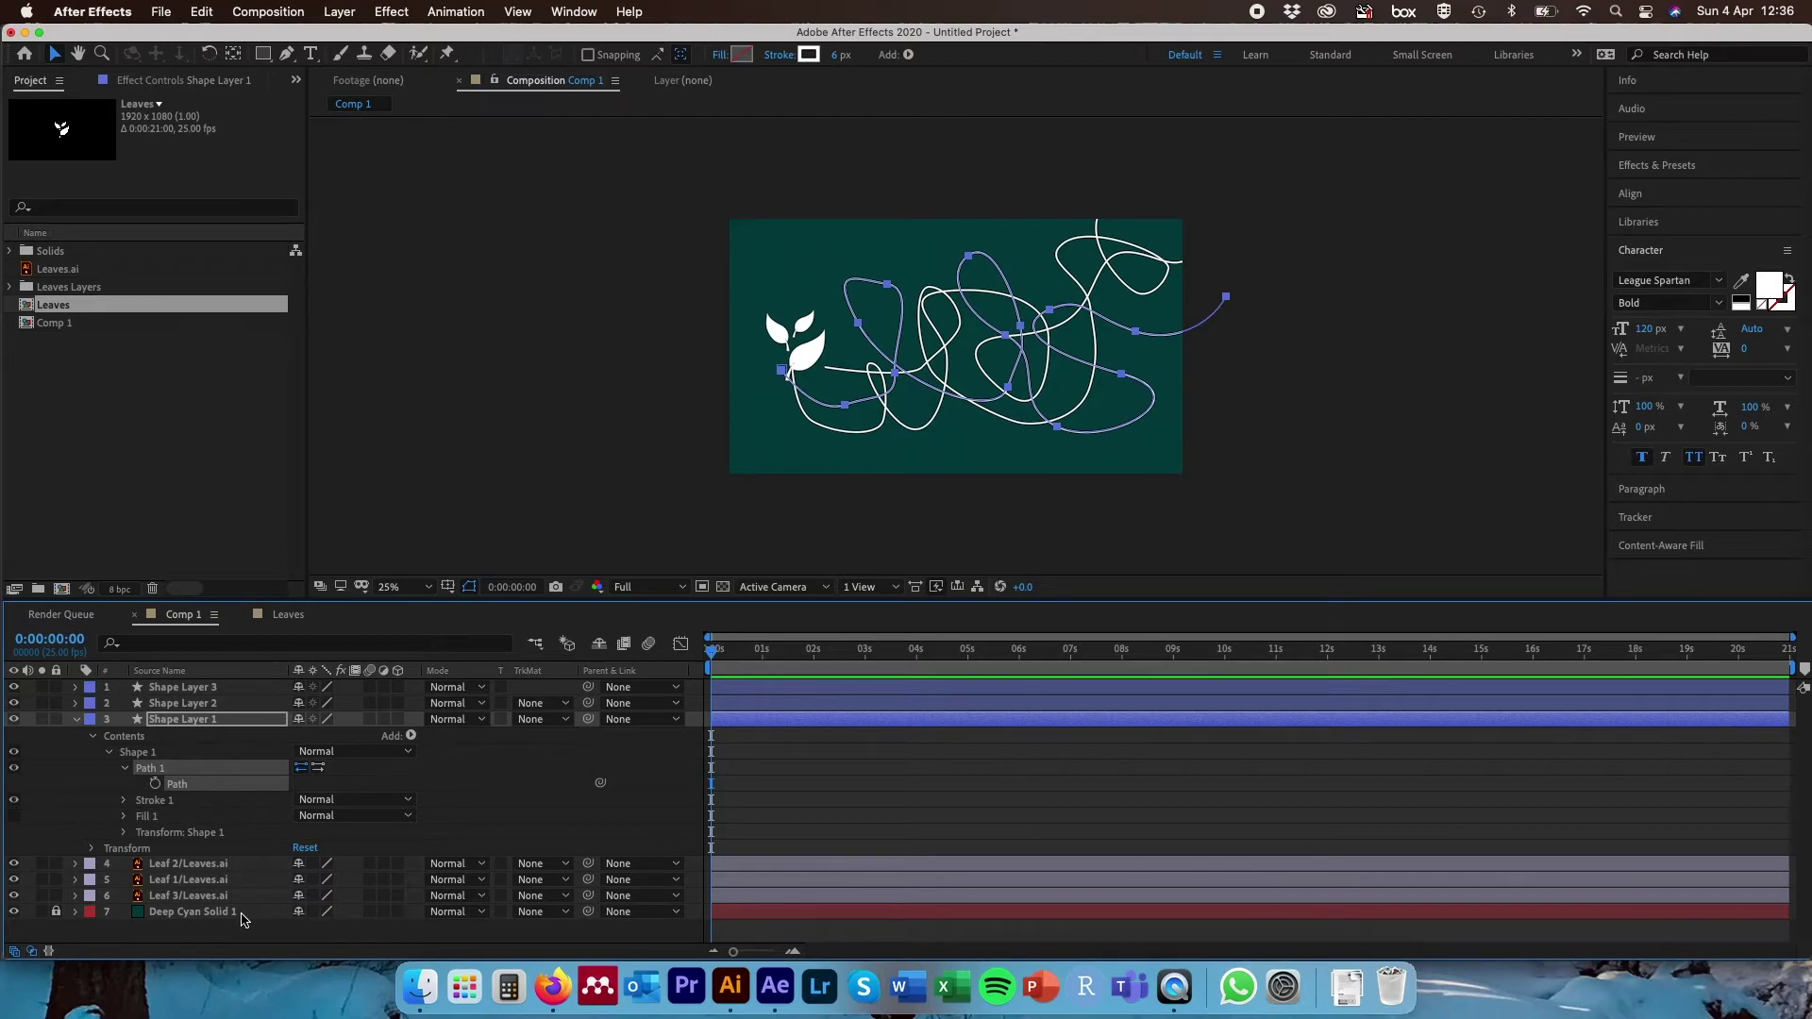
pyautogui.click(159, 881)
pyautogui.click(77, 882)
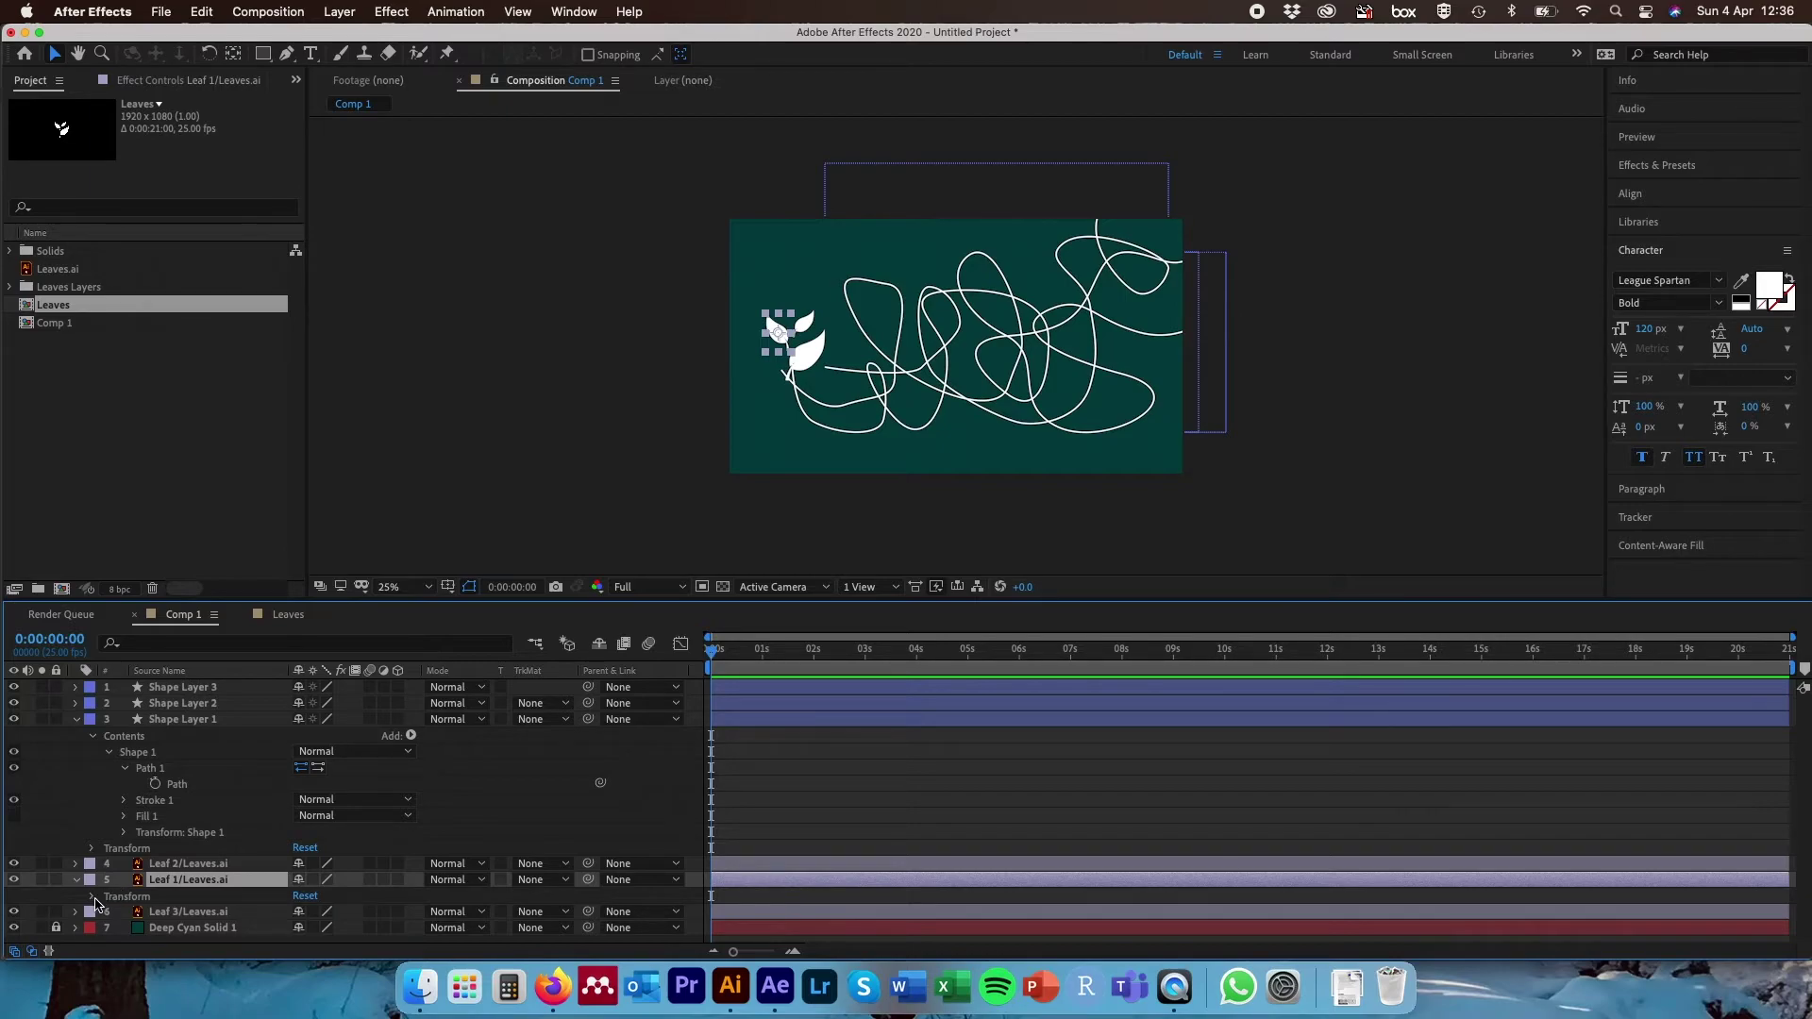
pyautogui.press('p')
pyautogui.click(162, 898)
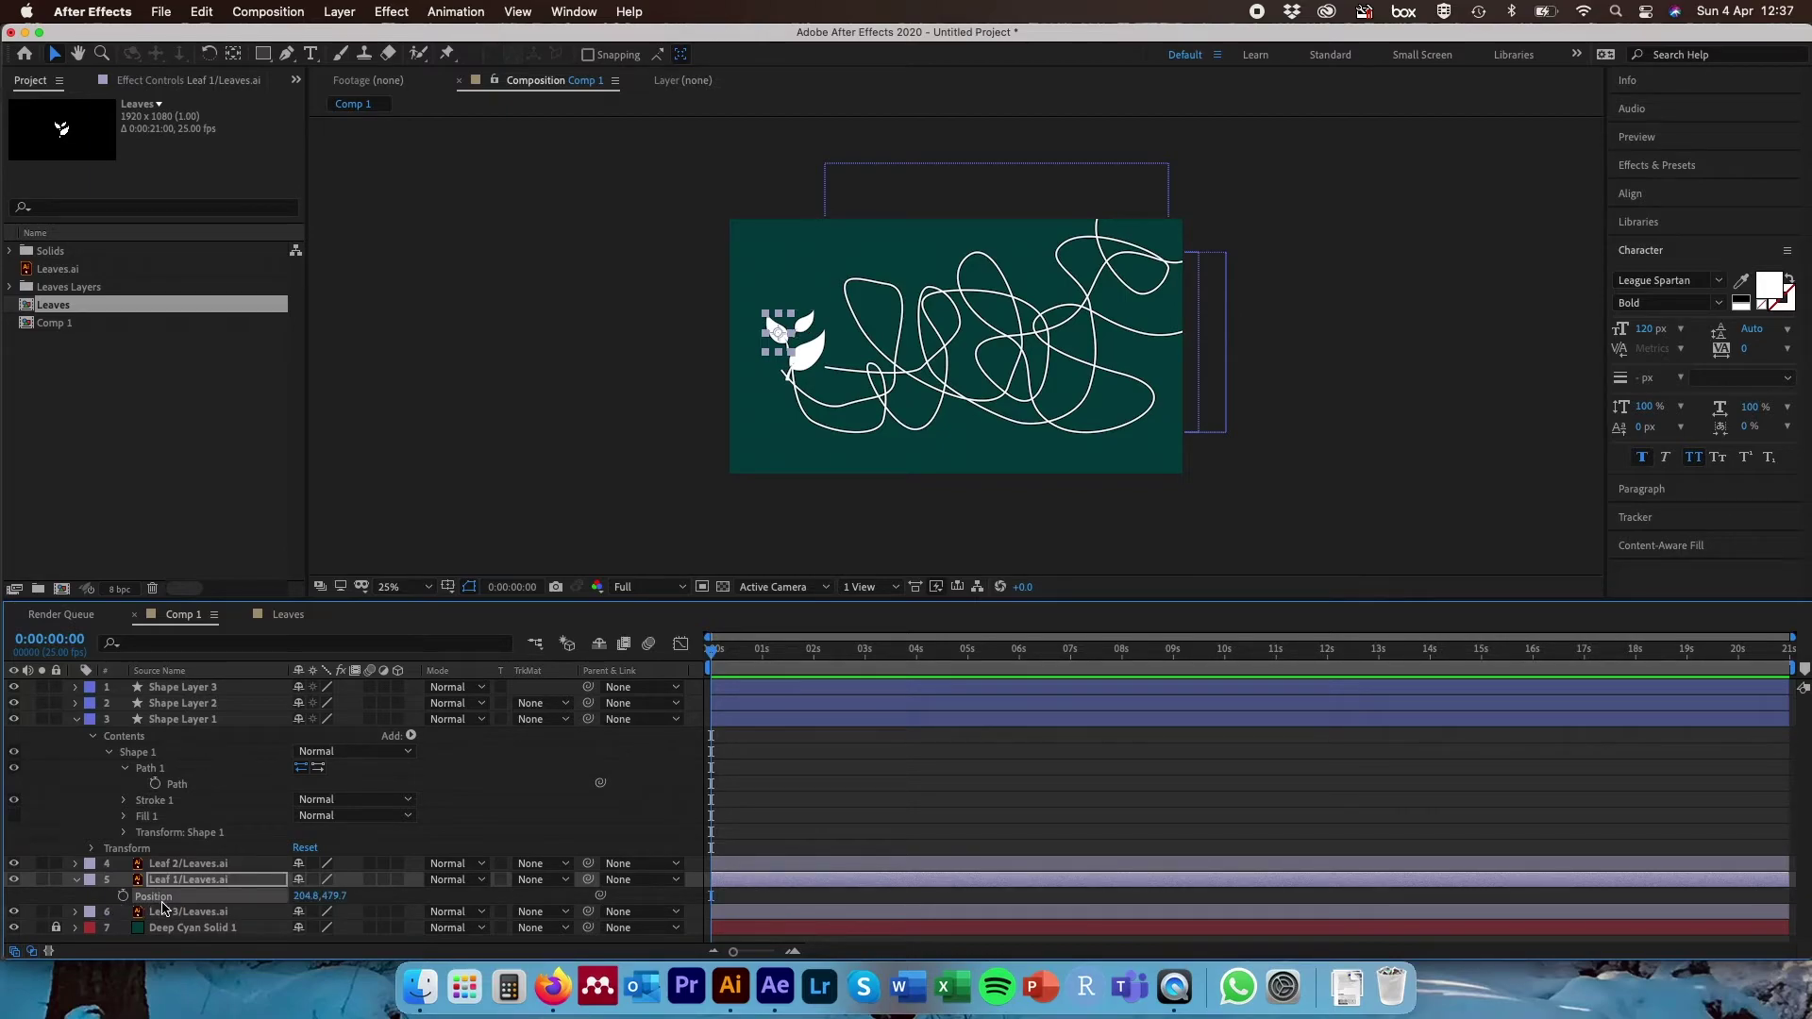
pyautogui.press('super+v')
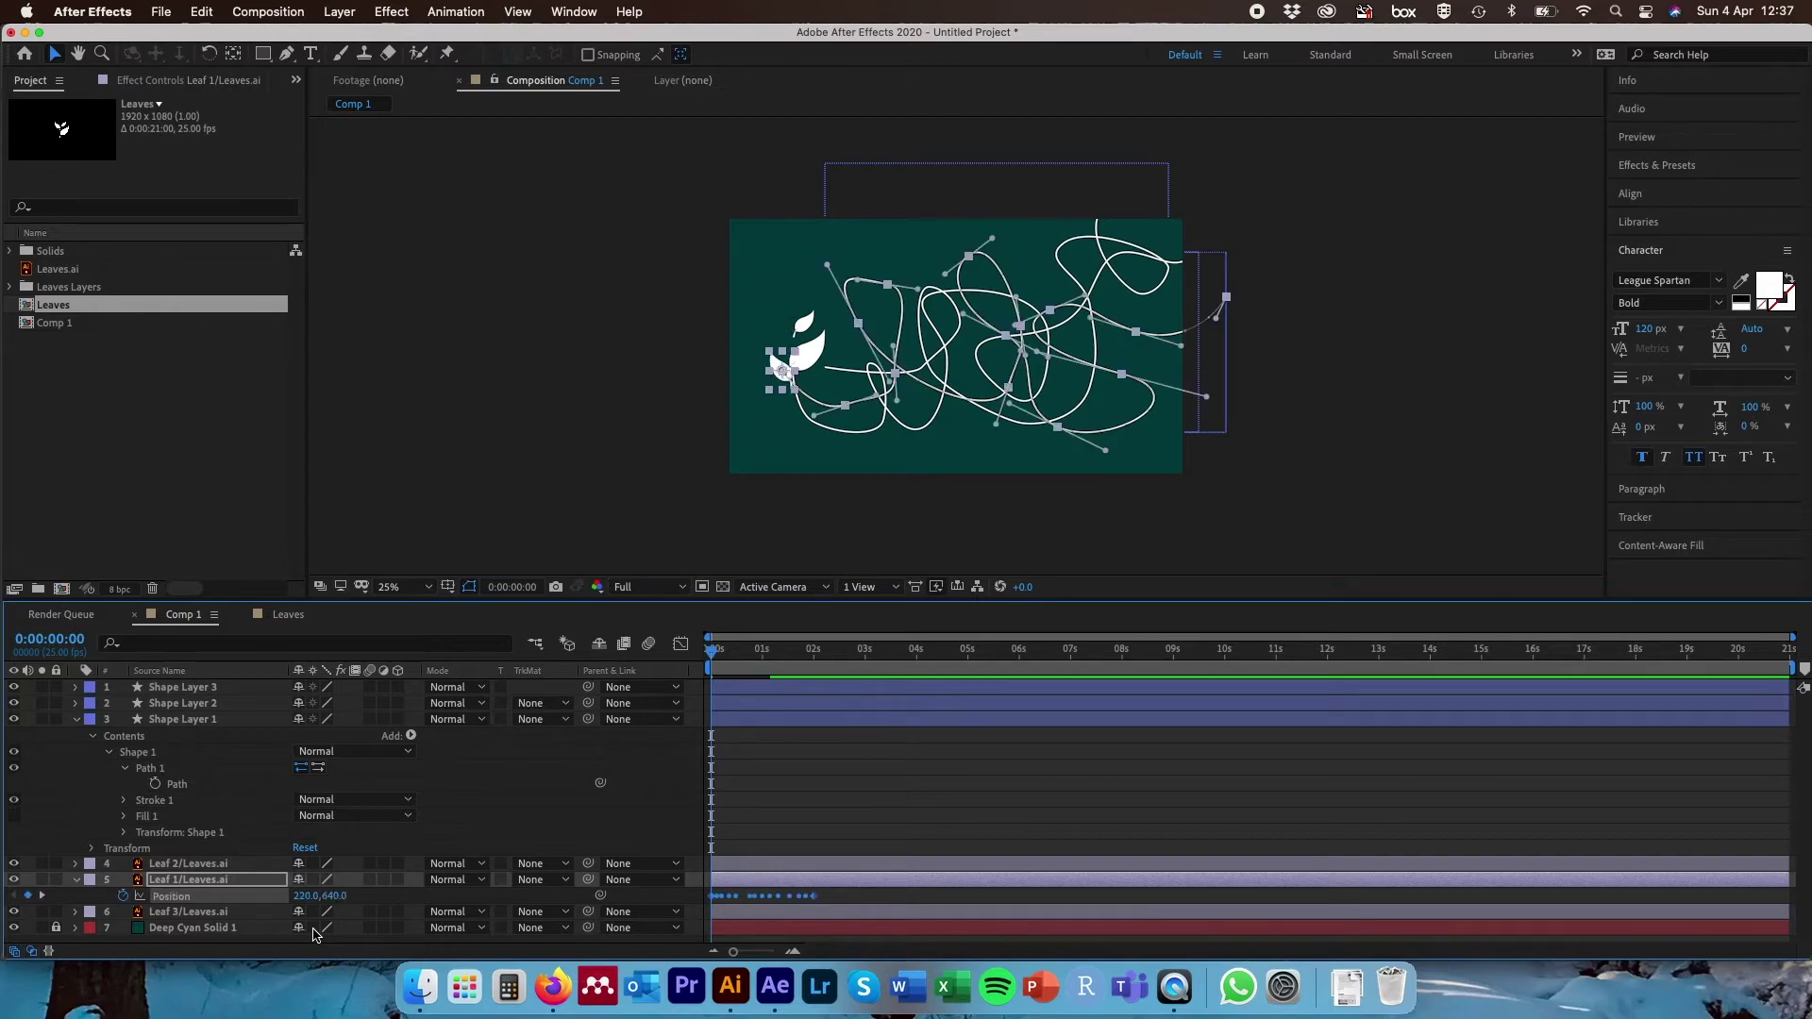
pyautogui.click(500, 347)
# - Copy the path of Shape Layer 2 and paste it into the Position property of the Leaf 2 layer
pyautogui.click(81, 704)
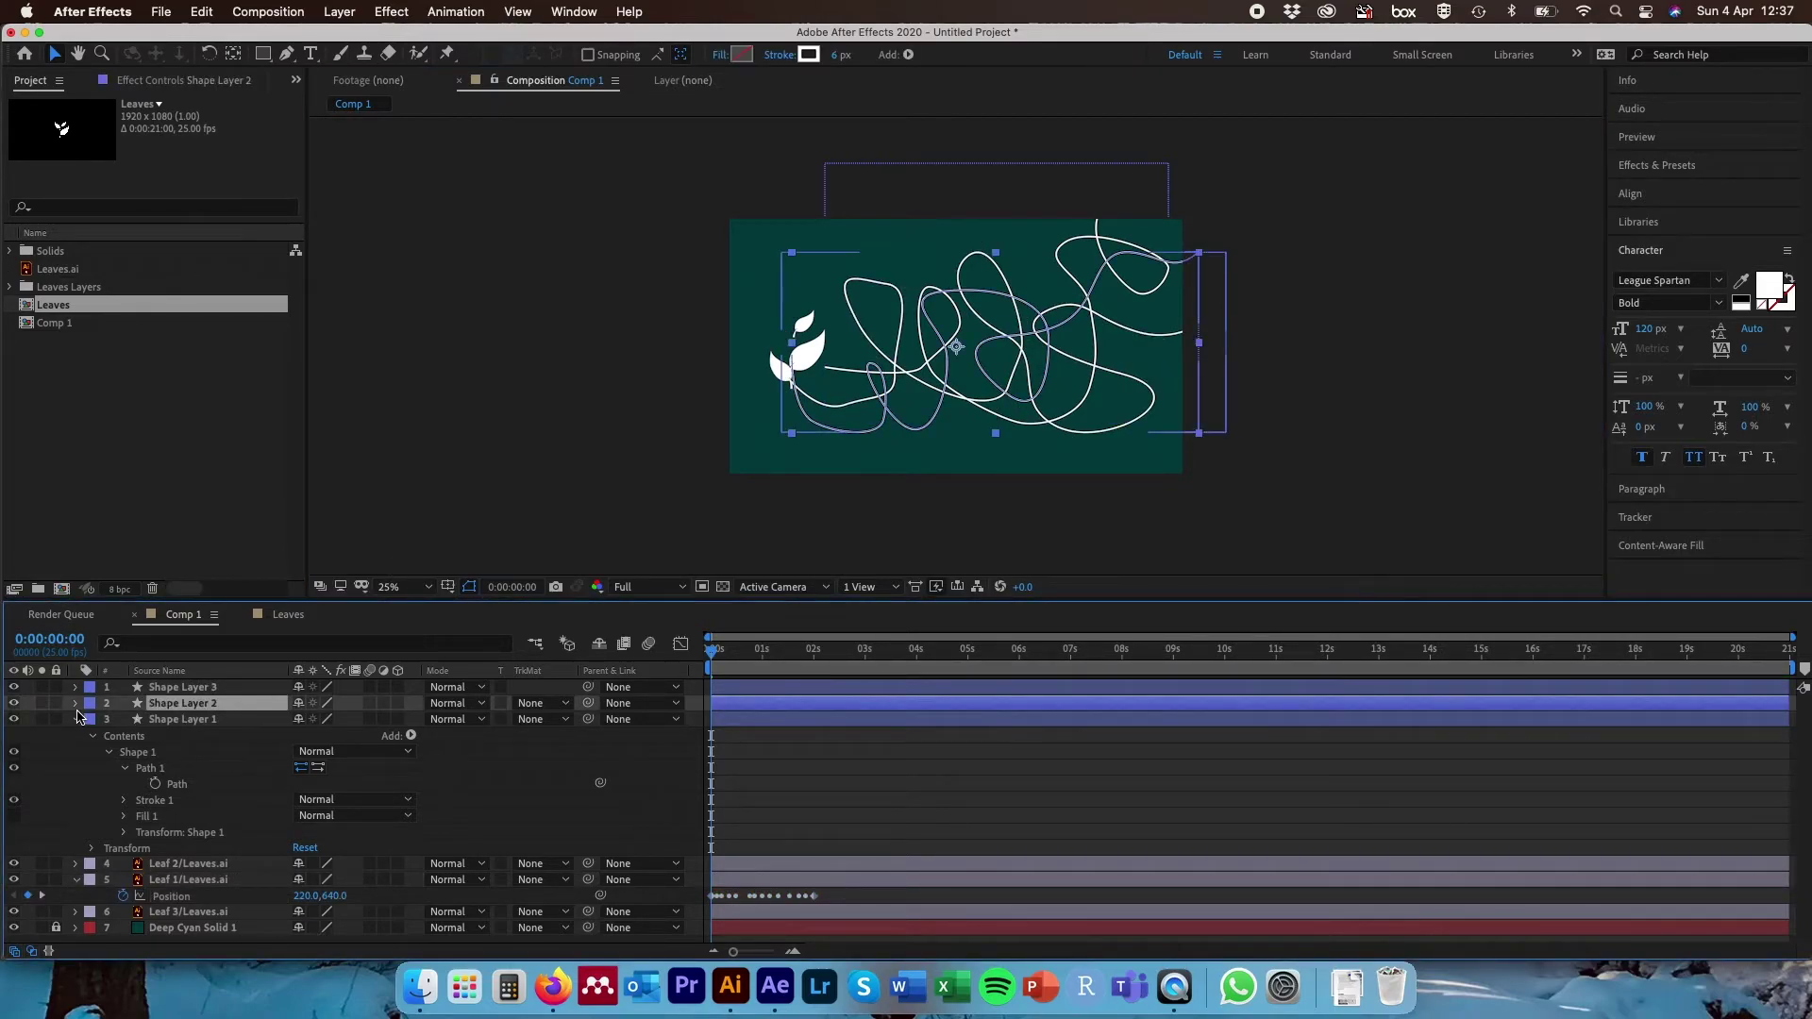
pyautogui.click(77, 705)
pyautogui.click(93, 721)
pyautogui.click(109, 736)
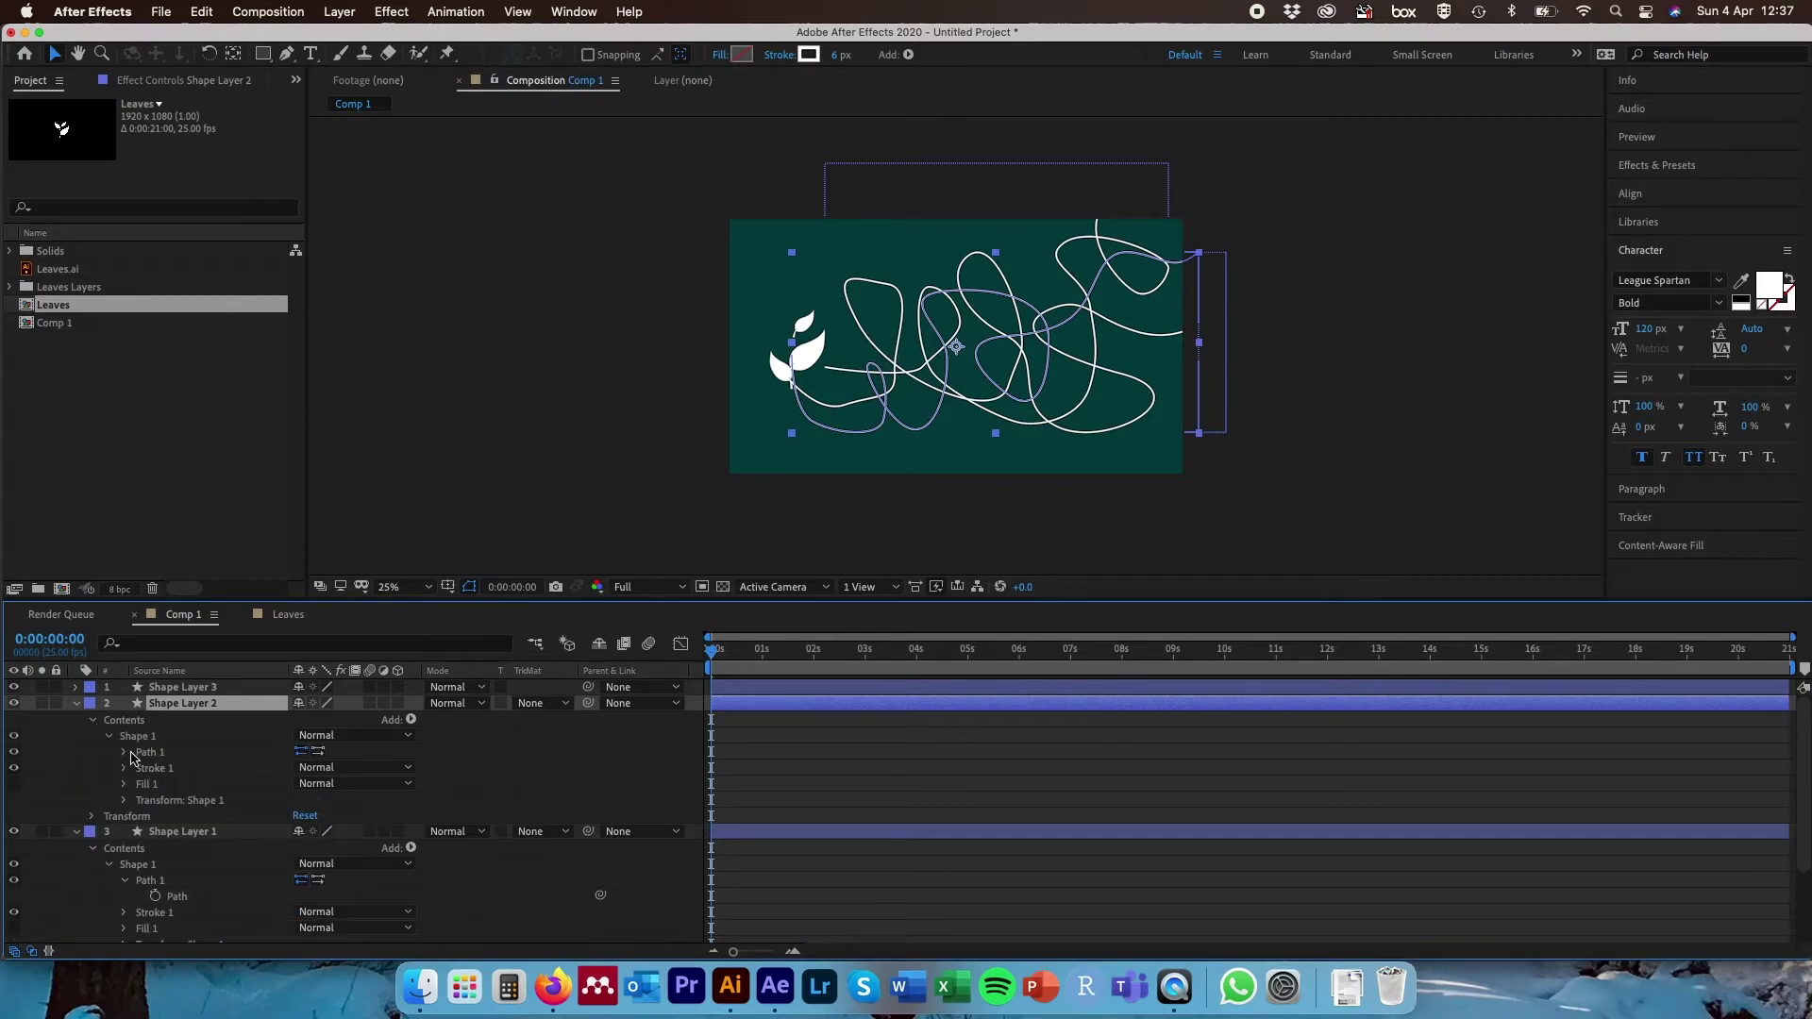
pyautogui.click(125, 752)
pyautogui.click(189, 769)
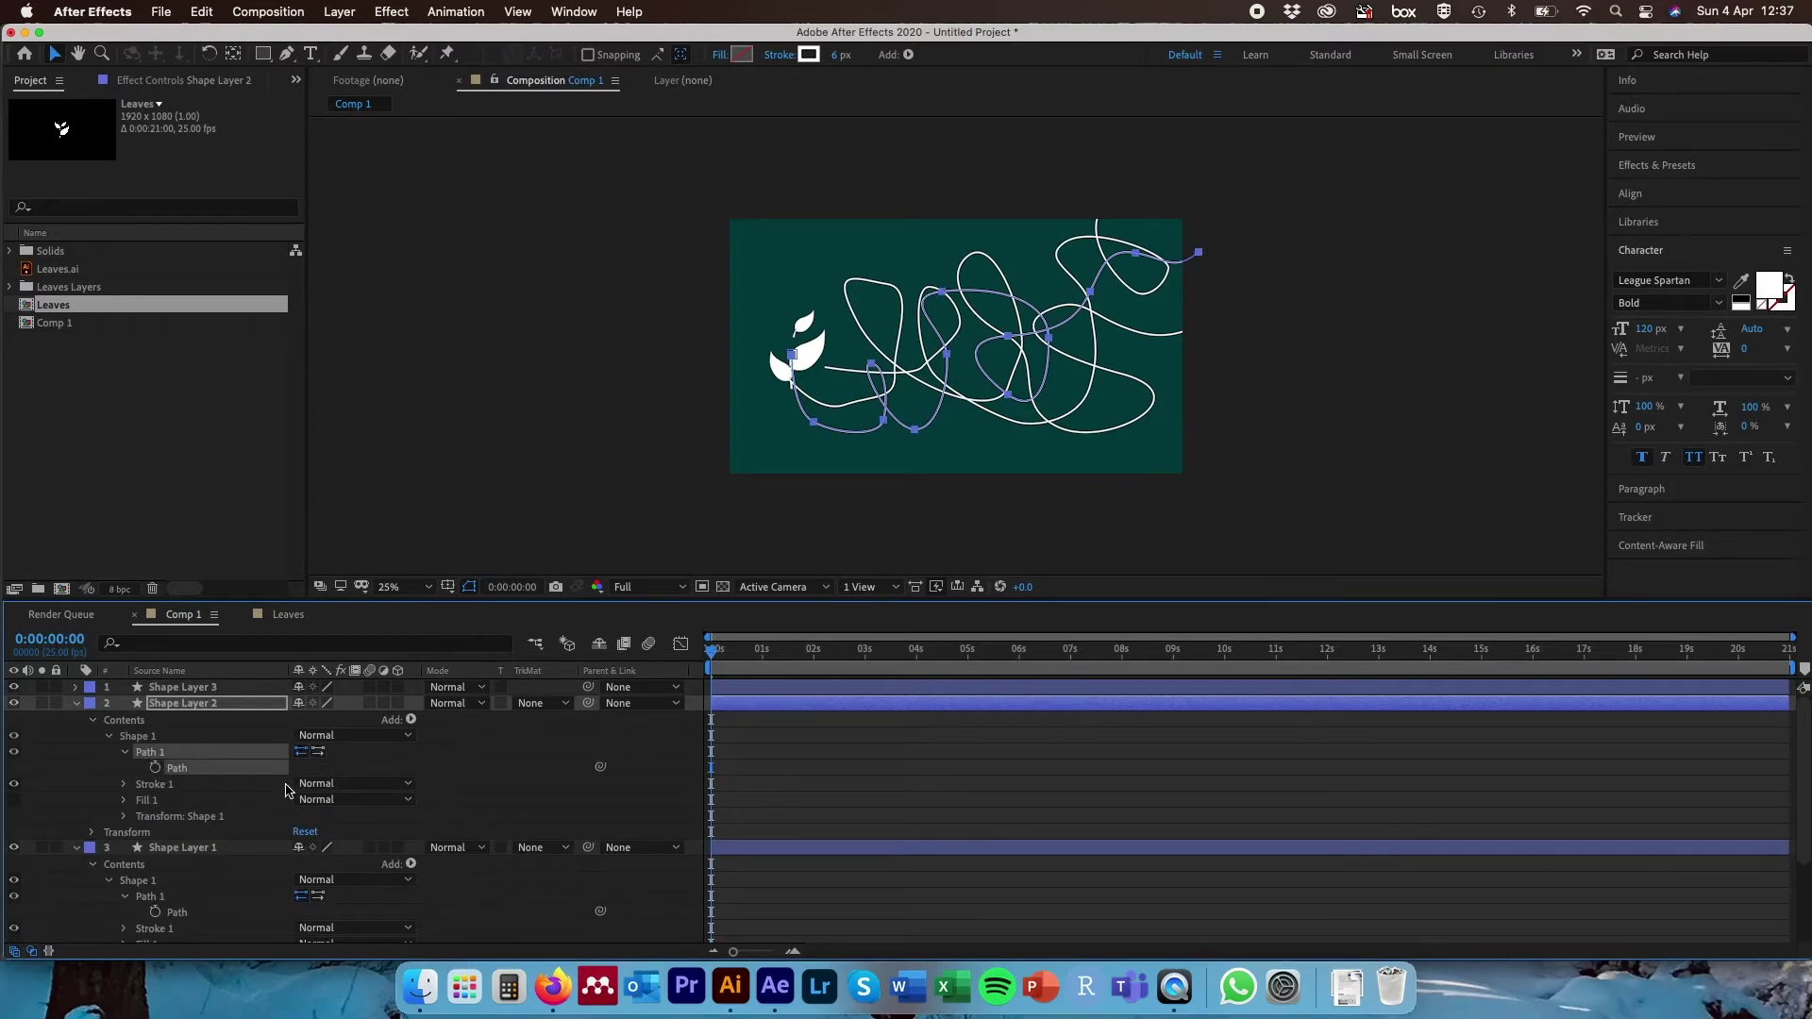
pyautogui.scroll(-5, 283, 808)
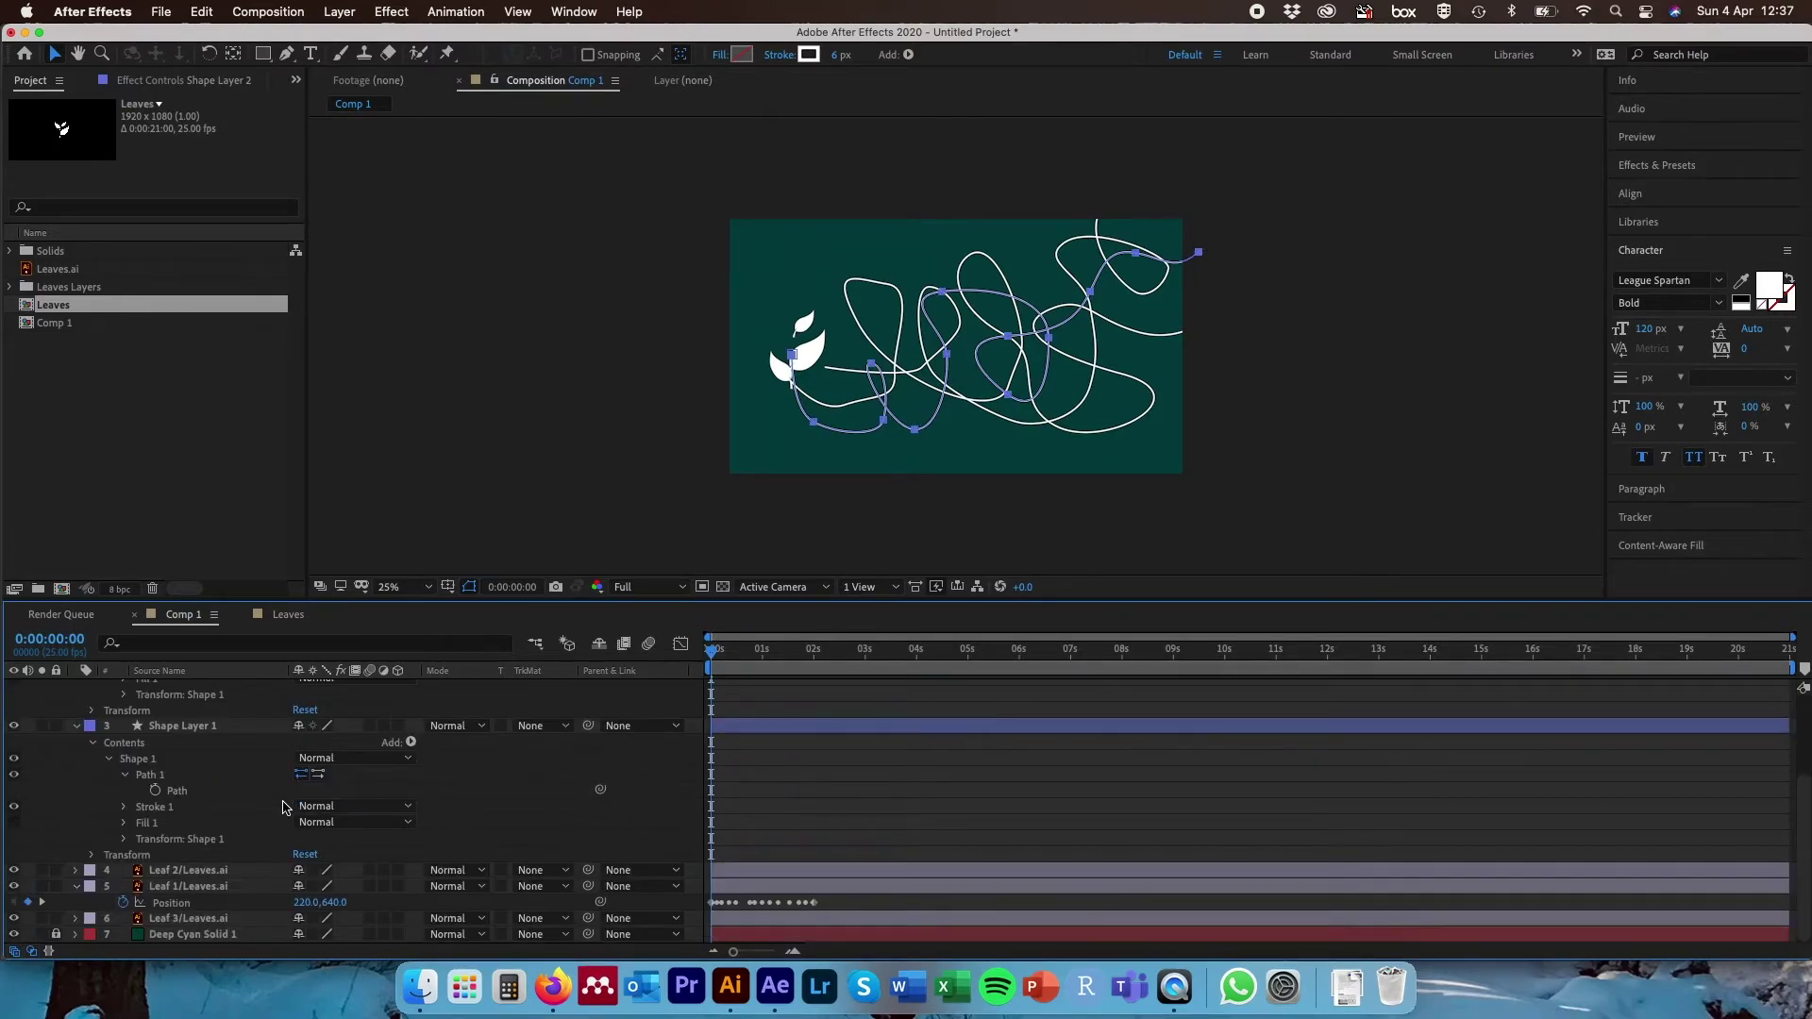
pyautogui.click(217, 870)
pyautogui.press('p')
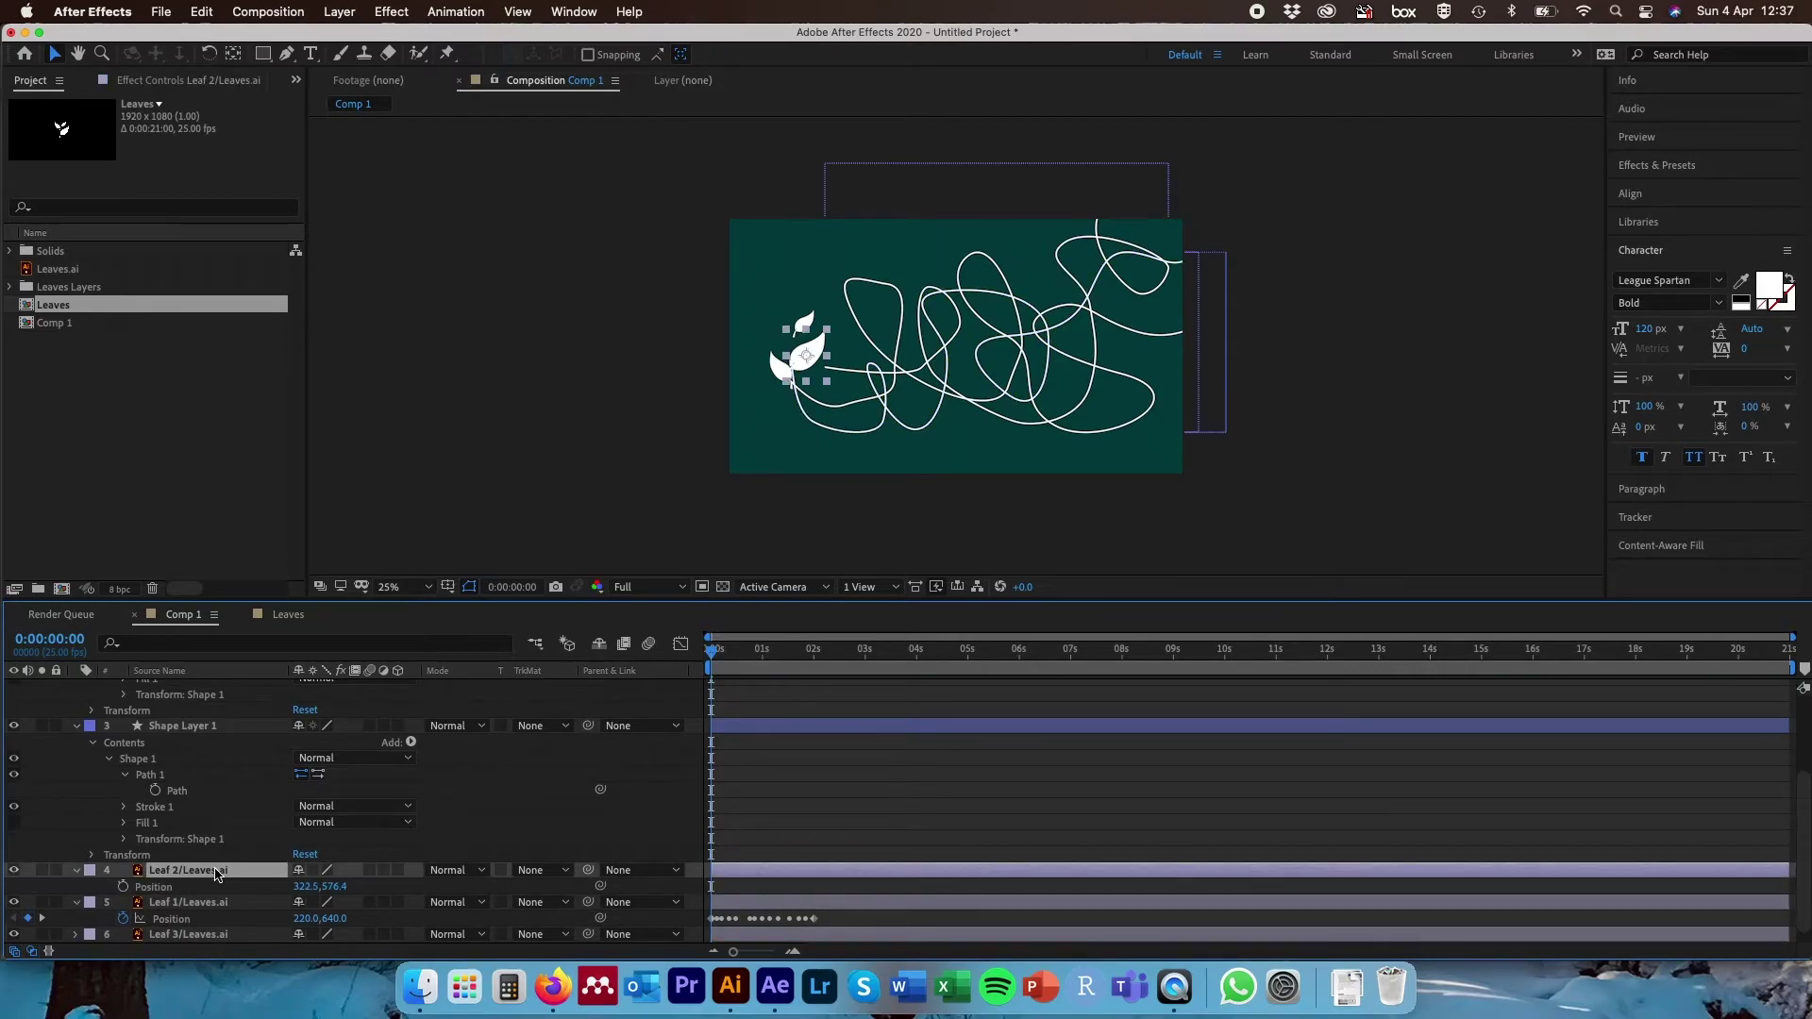
pyautogui.click(170, 889)
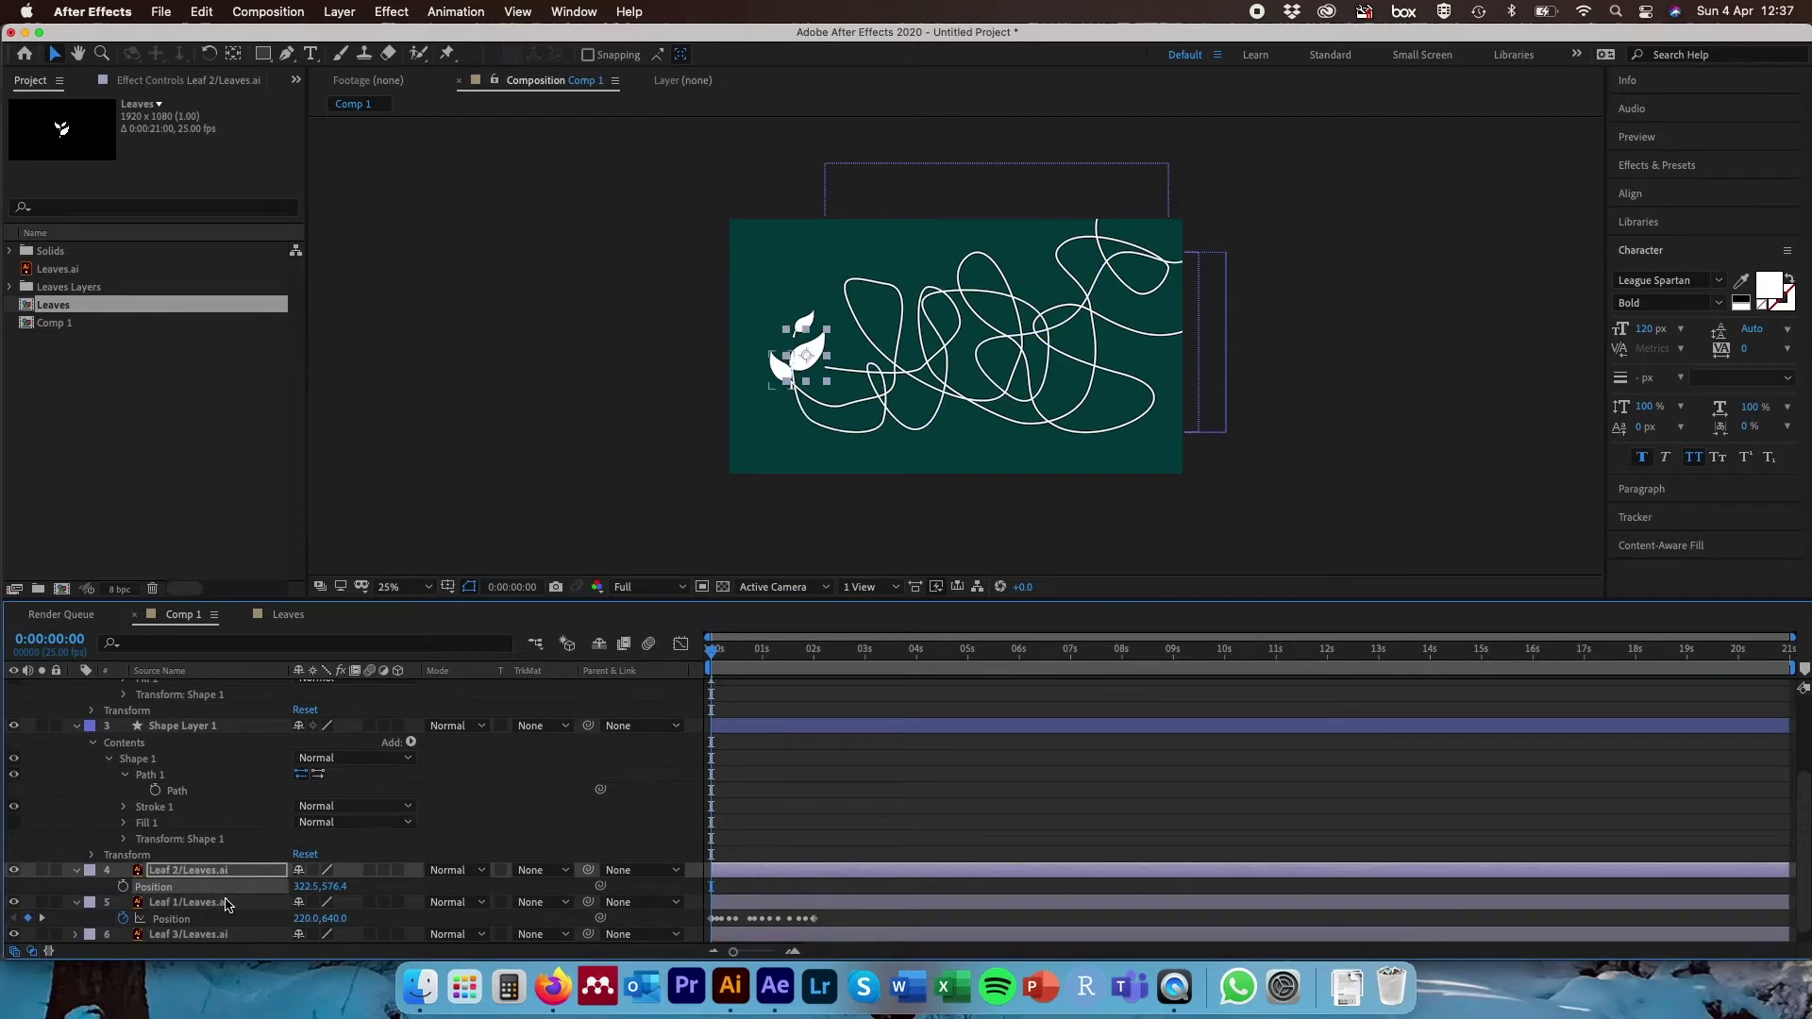
pyautogui.press('super+v')
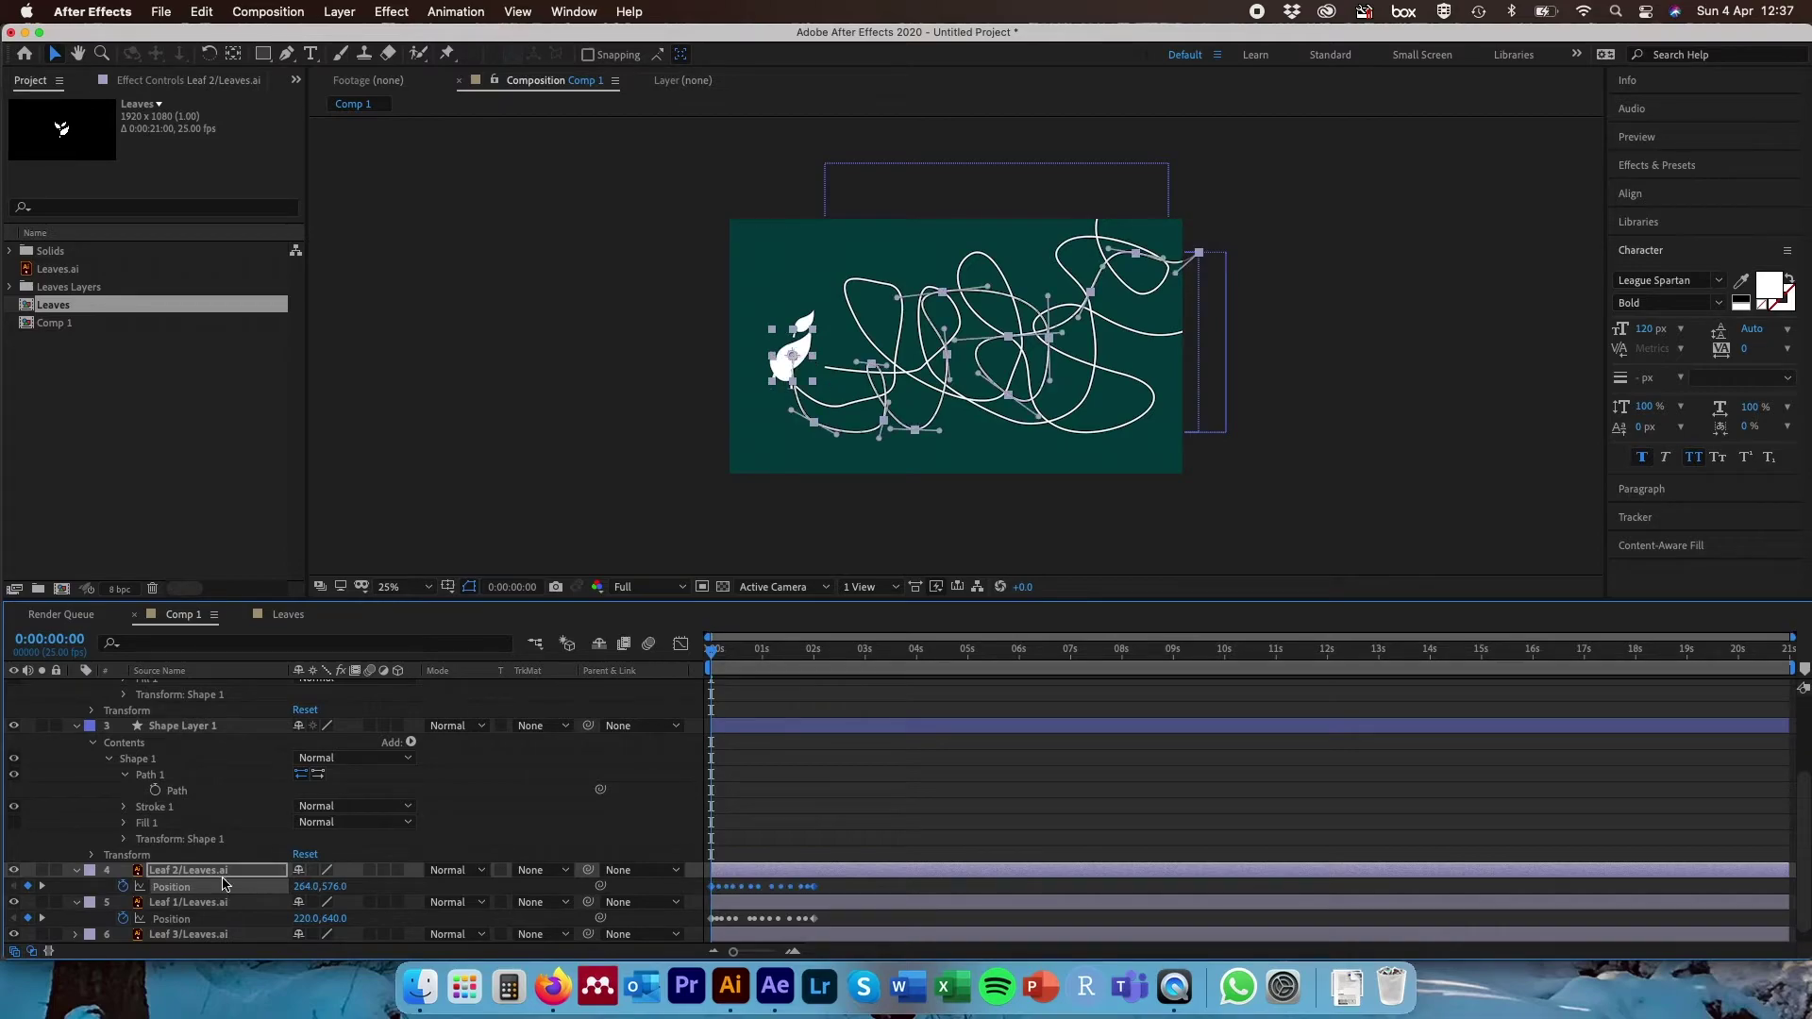
# - Copy the path of Shape Layer 3 and paste it into the Position property of the Leaf 3 layer
pyautogui.press('super+a')
pyautogui.press('u')
pyautogui.click(162, 692)
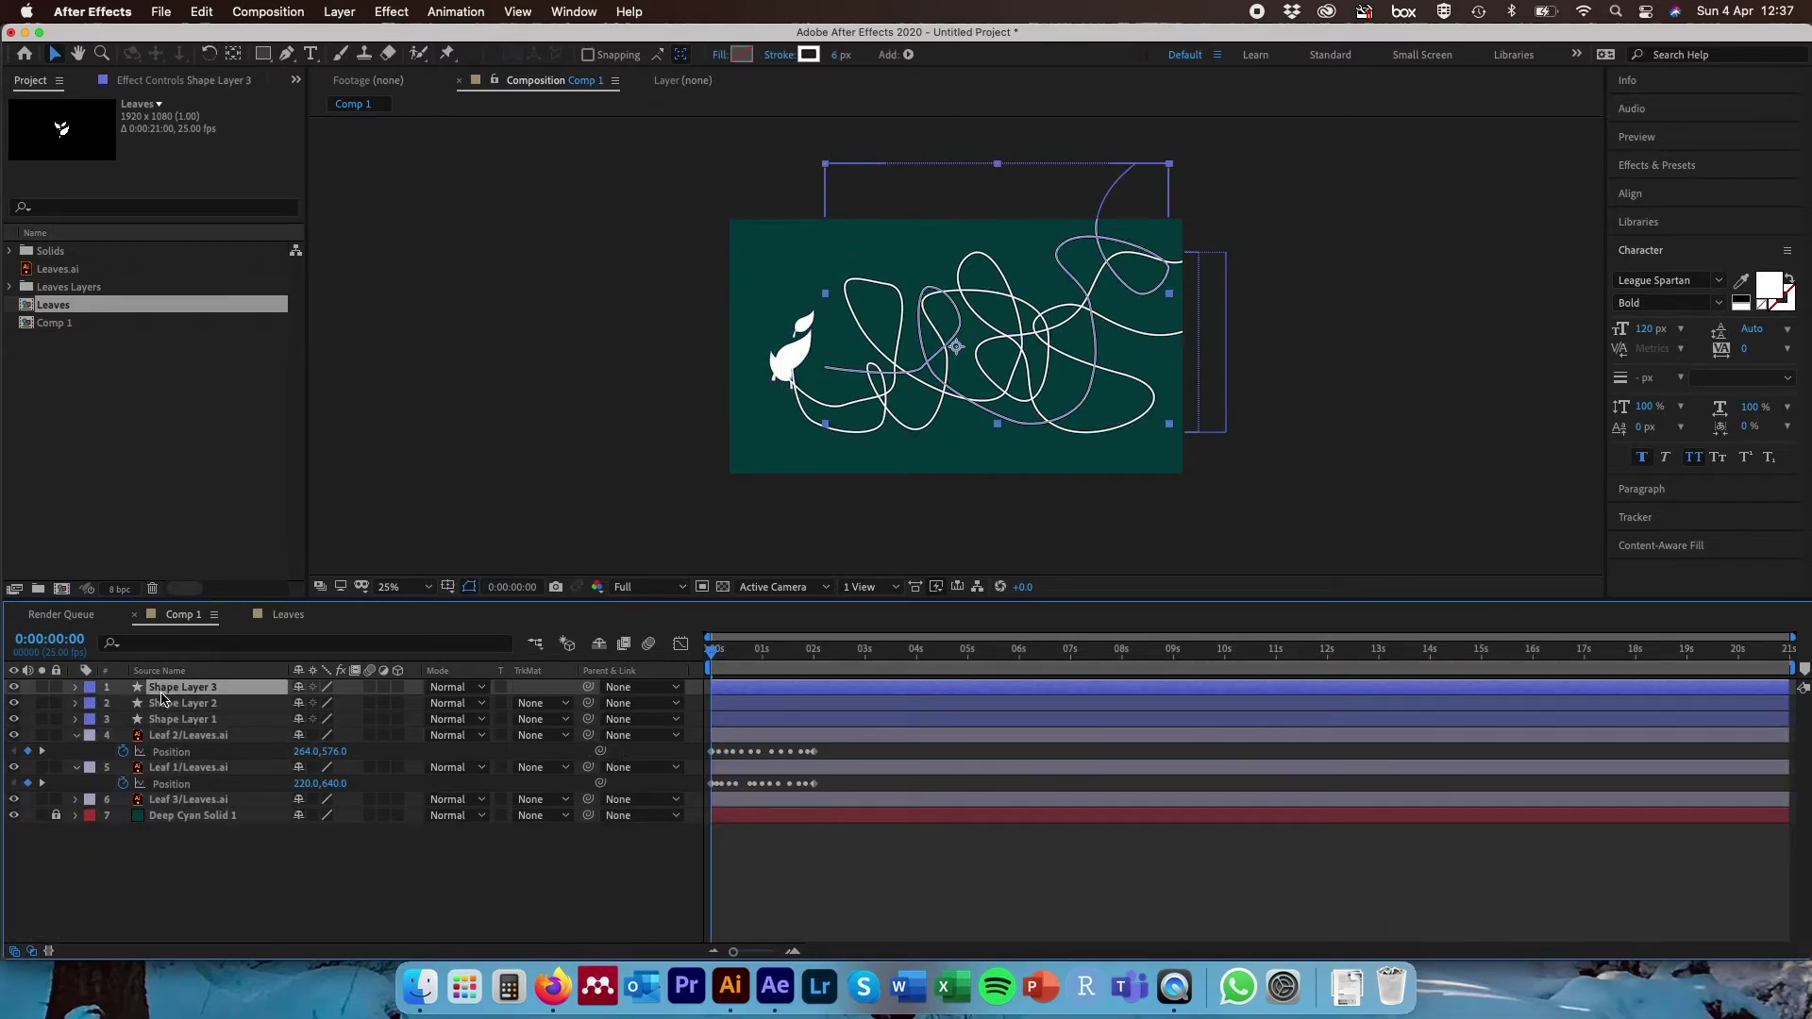
pyautogui.click(75, 689)
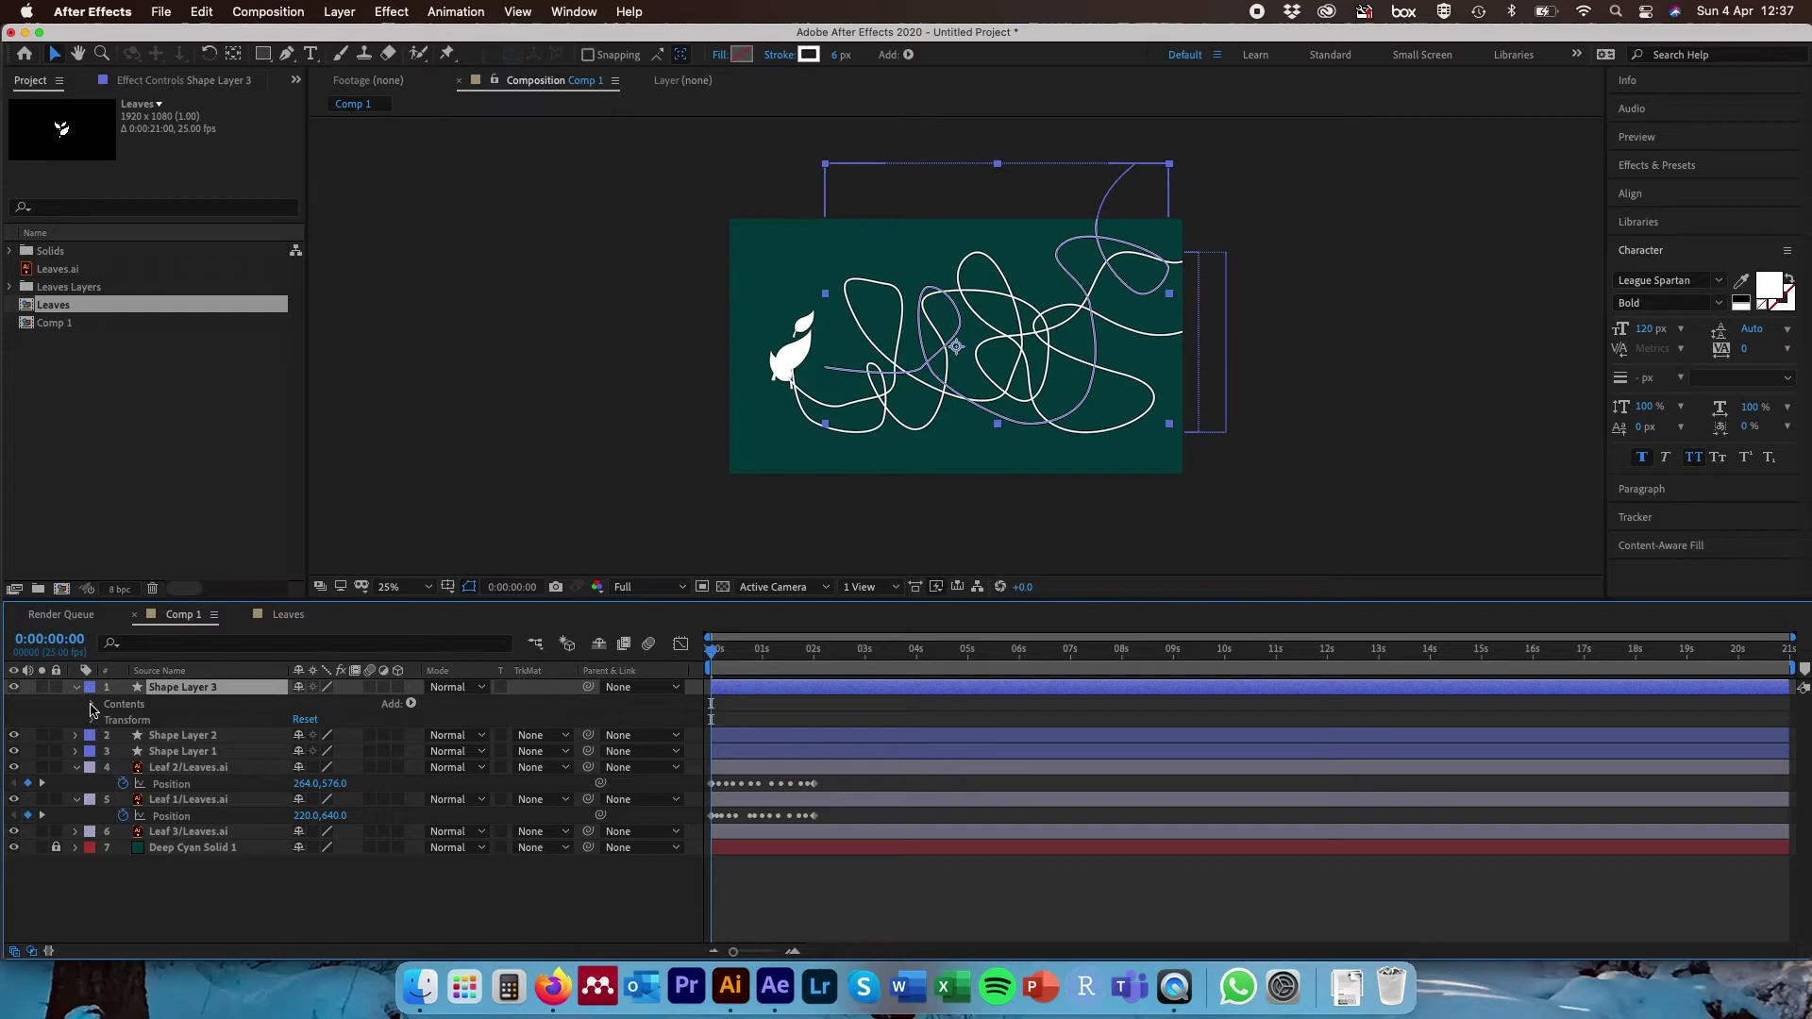
pyautogui.click(92, 705)
pyautogui.click(107, 720)
pyautogui.click(125, 736)
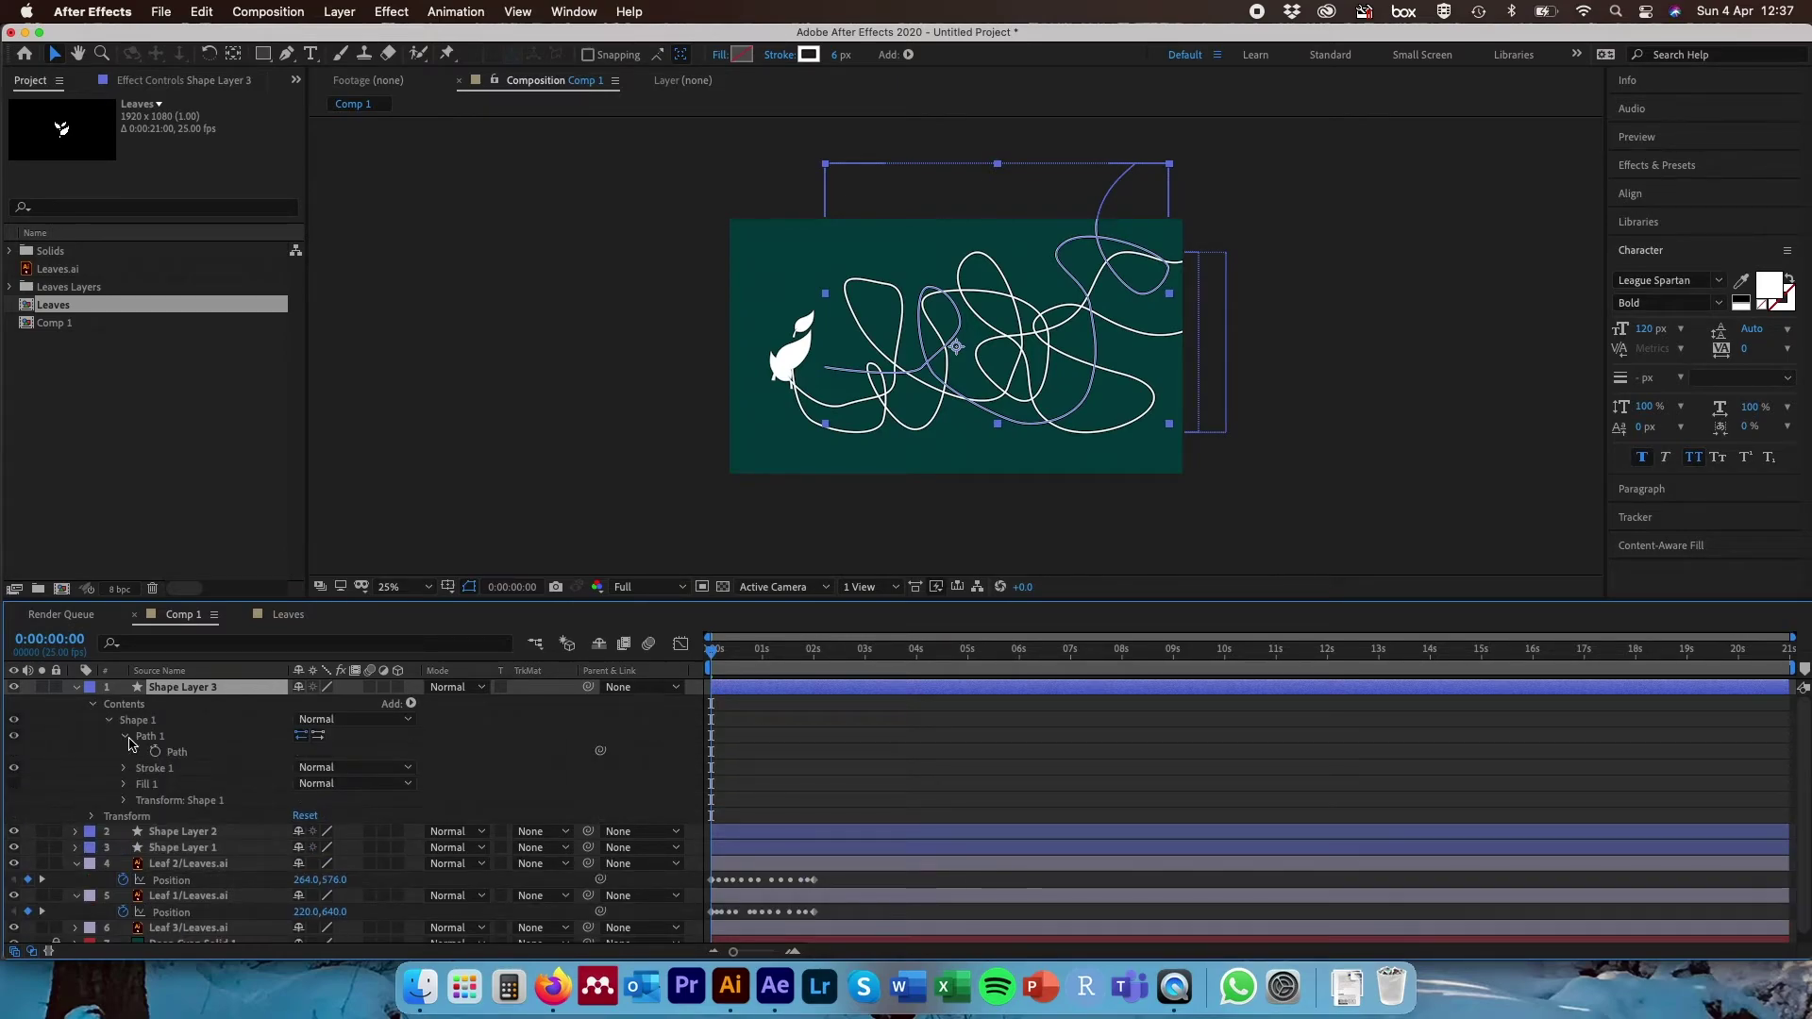
pyautogui.click(177, 750)
pyautogui.scroll(-1, 230, 814)
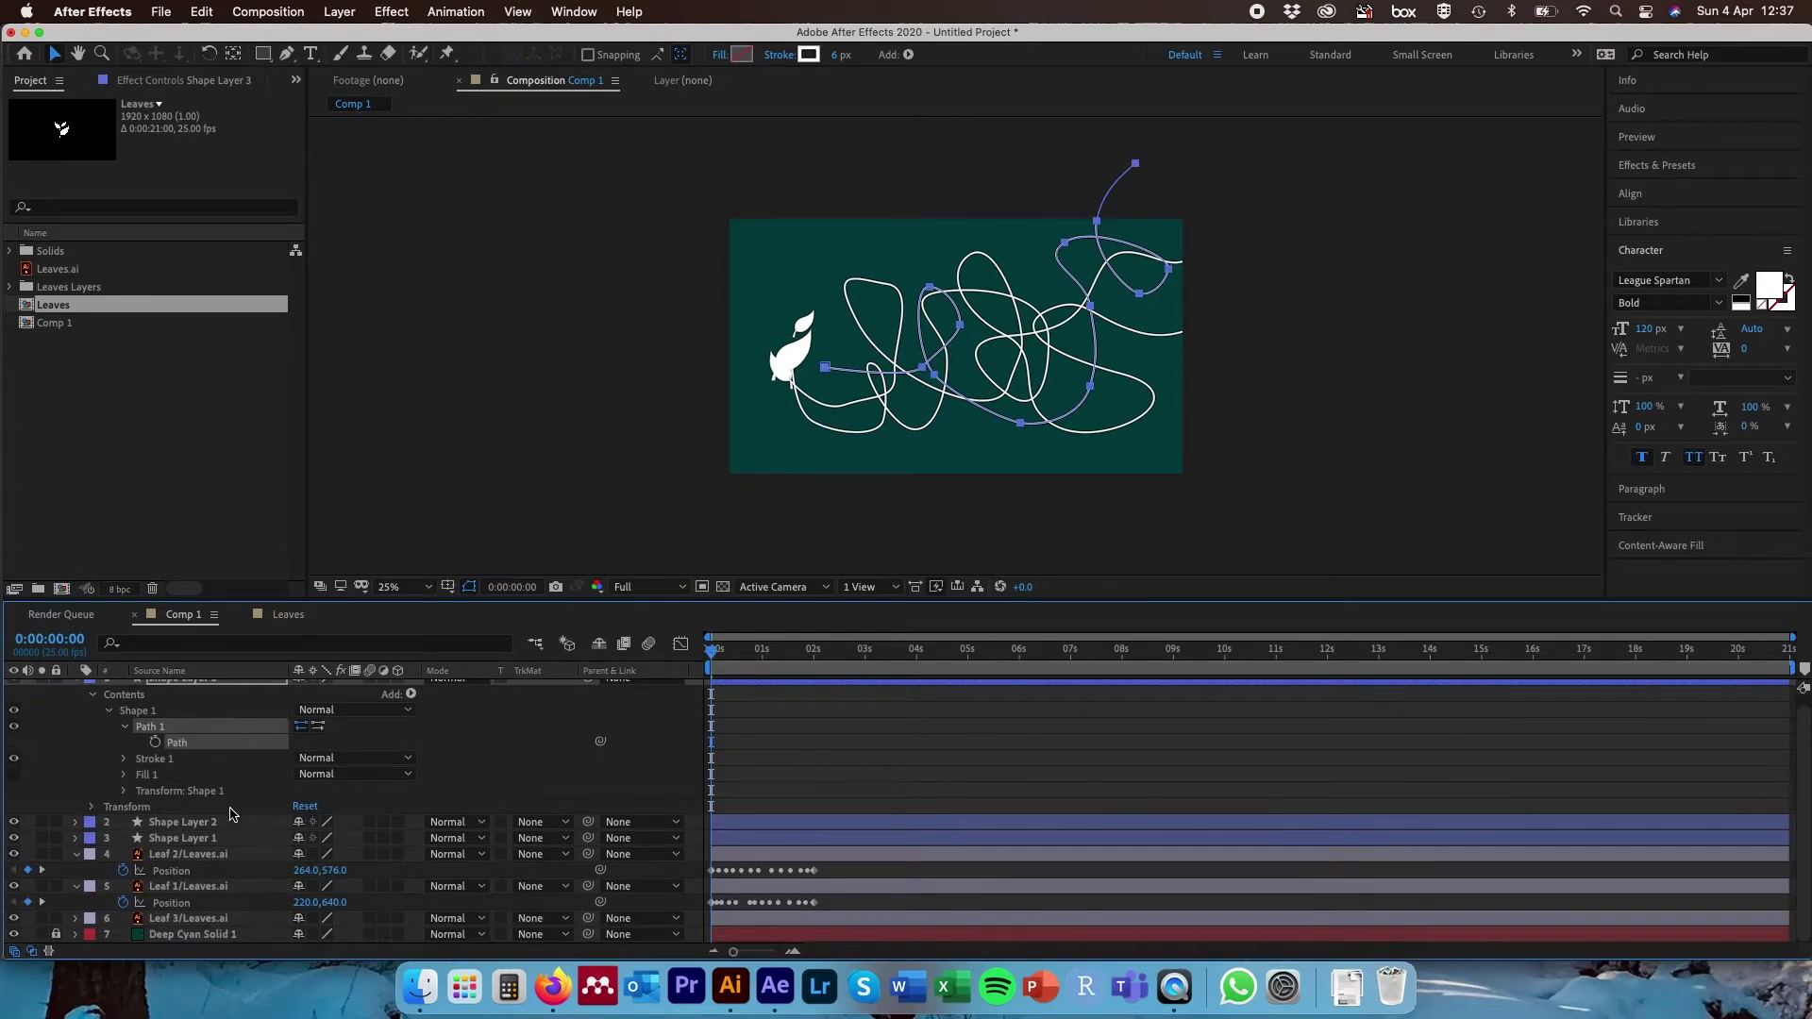
pyautogui.click(209, 918)
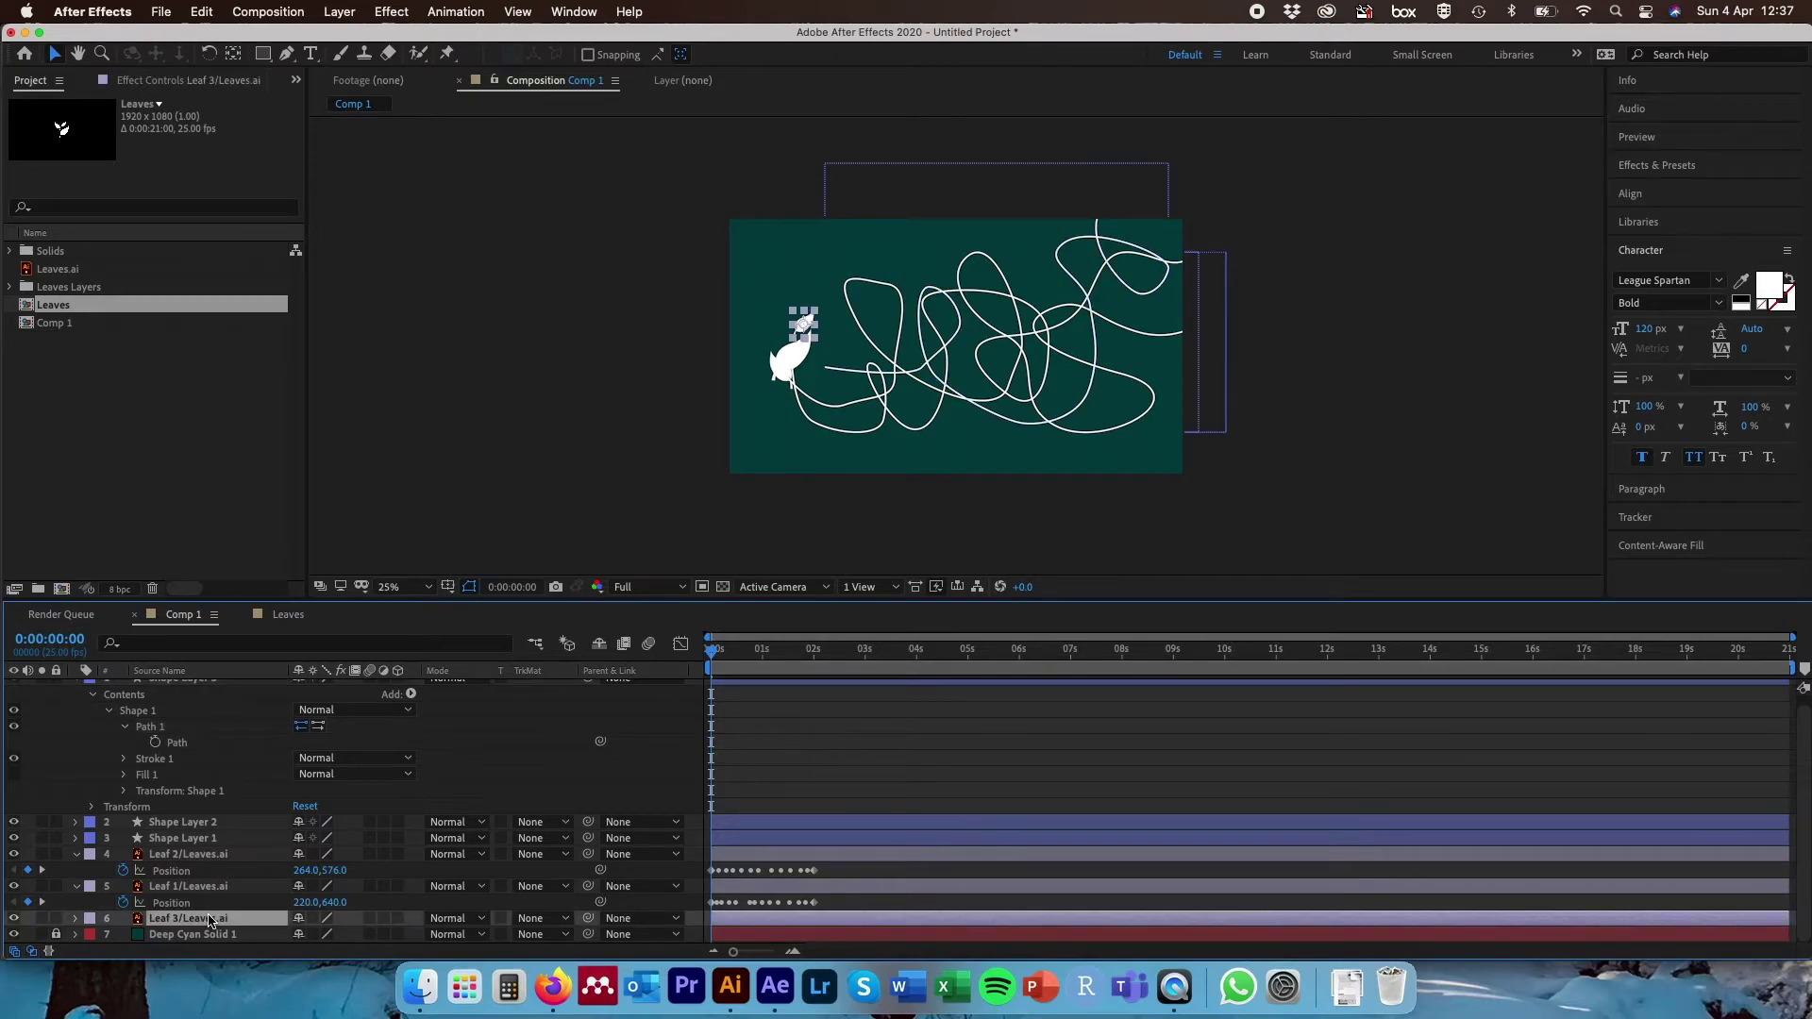
pyautogui.press('p')
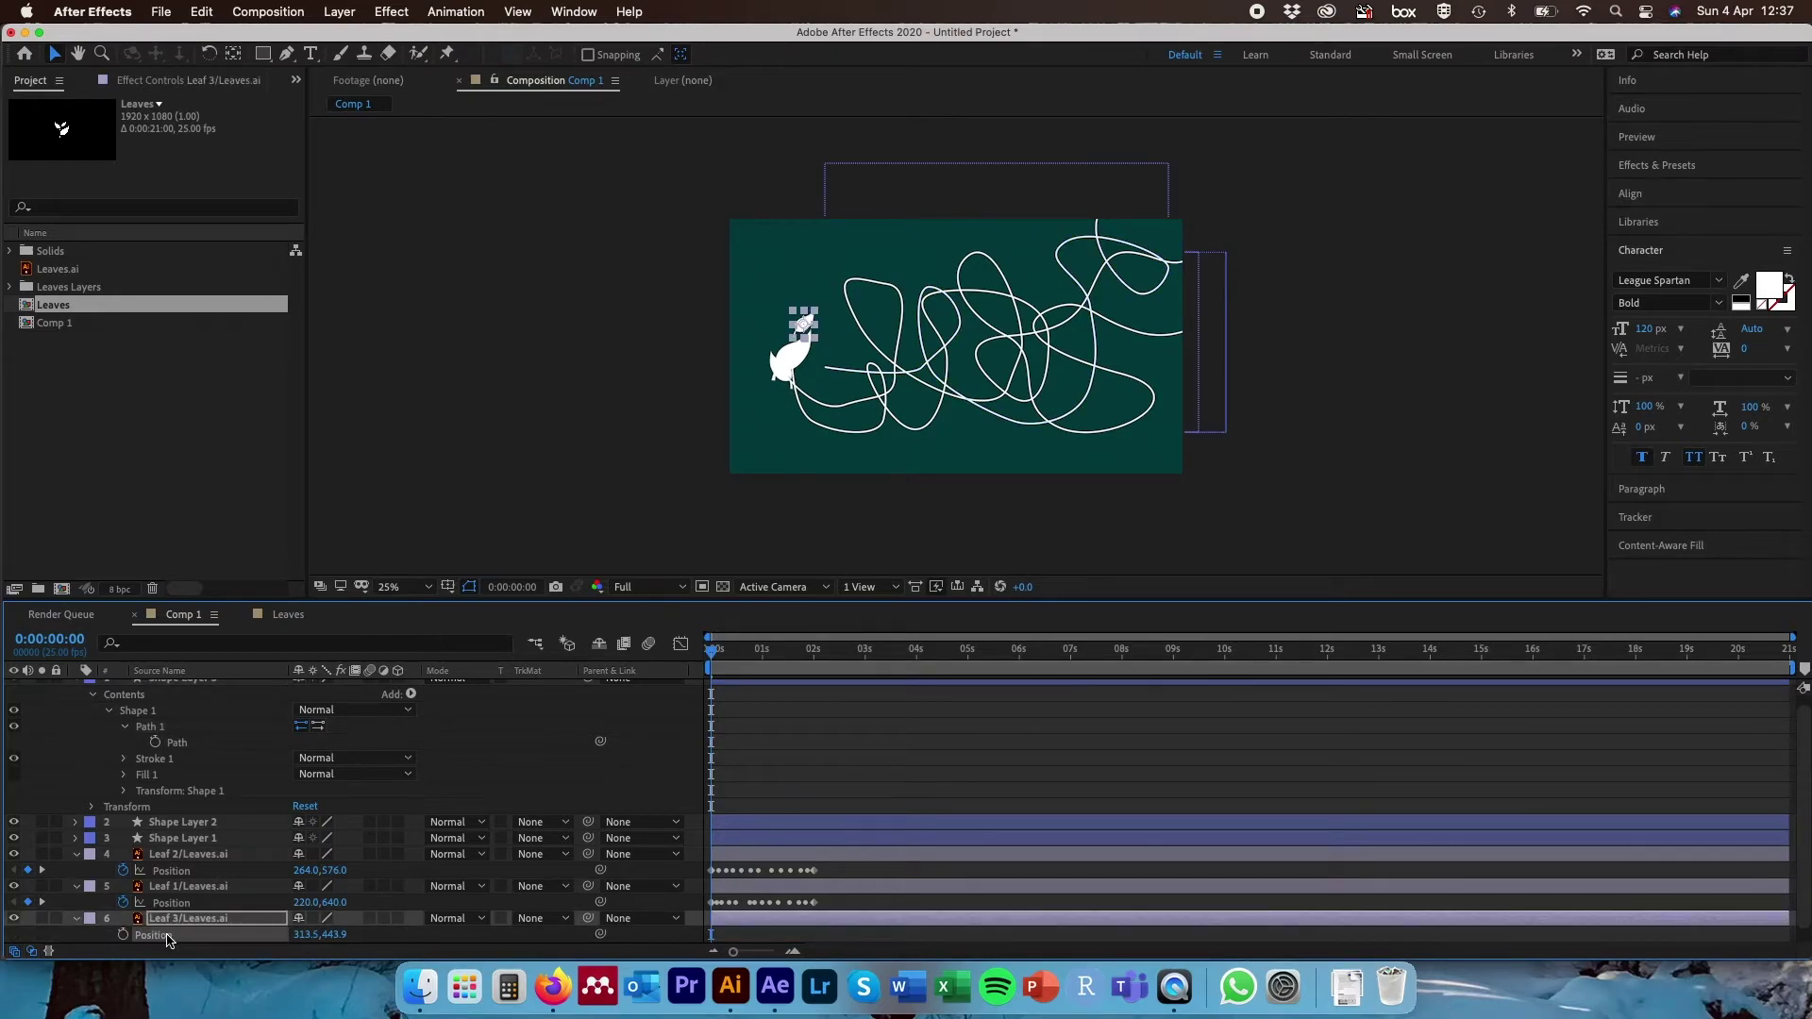
pyautogui.click(168, 936)
pyautogui.press('super+v')
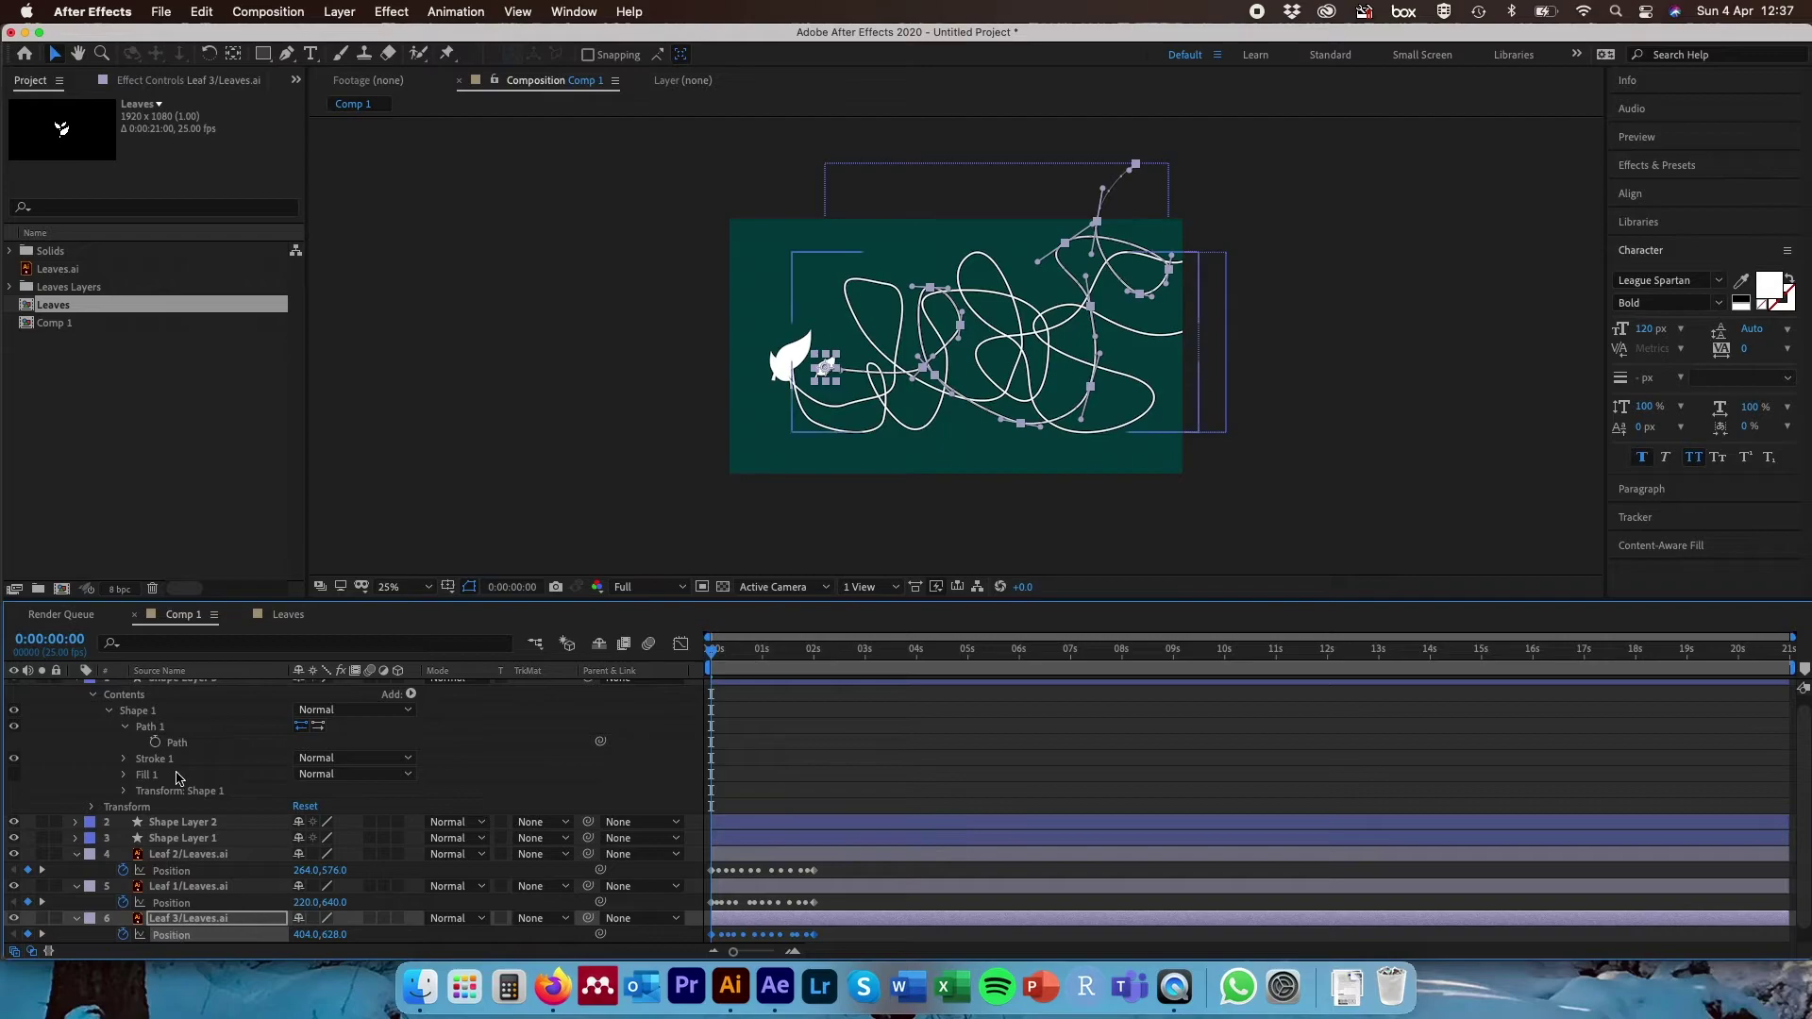
# - Delete Shape Layers 1, 2 and 3, and preview the leaf animation from the start
pyautogui.scroll(1, 194, 703)
pyautogui.click(194, 688)
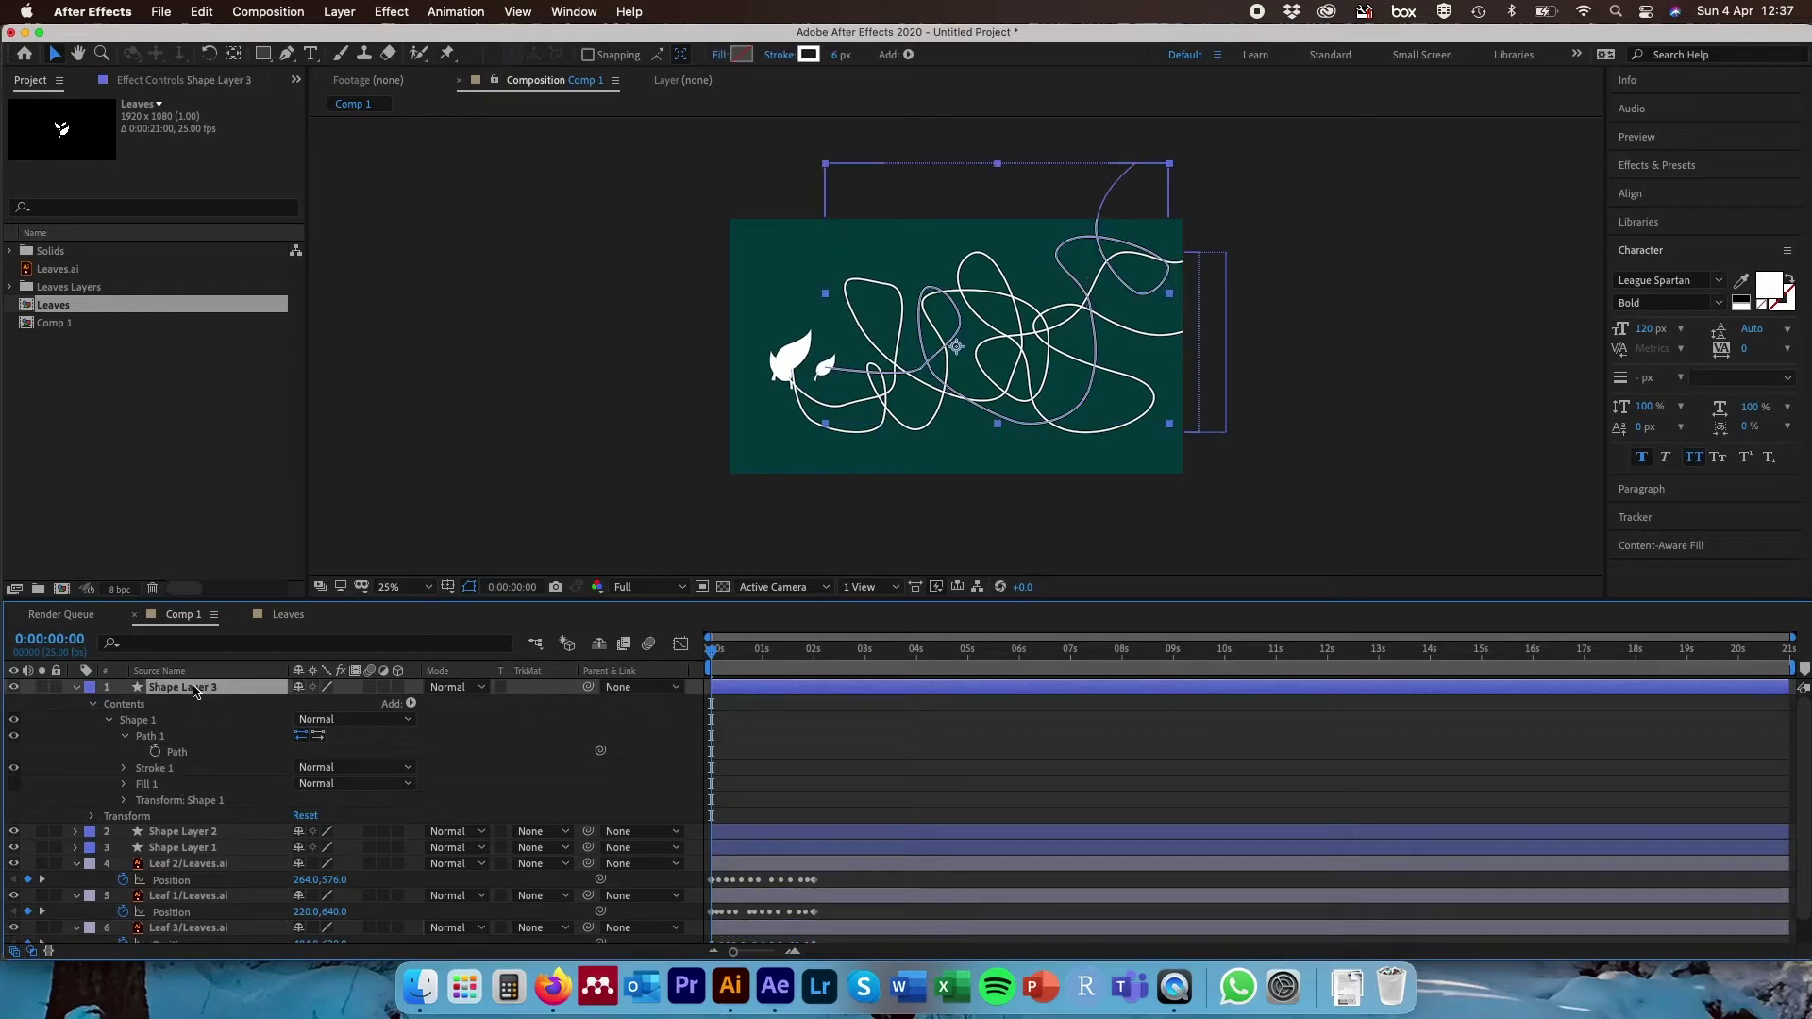
pyautogui.keyDown('shift'); pyautogui.click(198, 848); pyautogui.keyUp('shift')
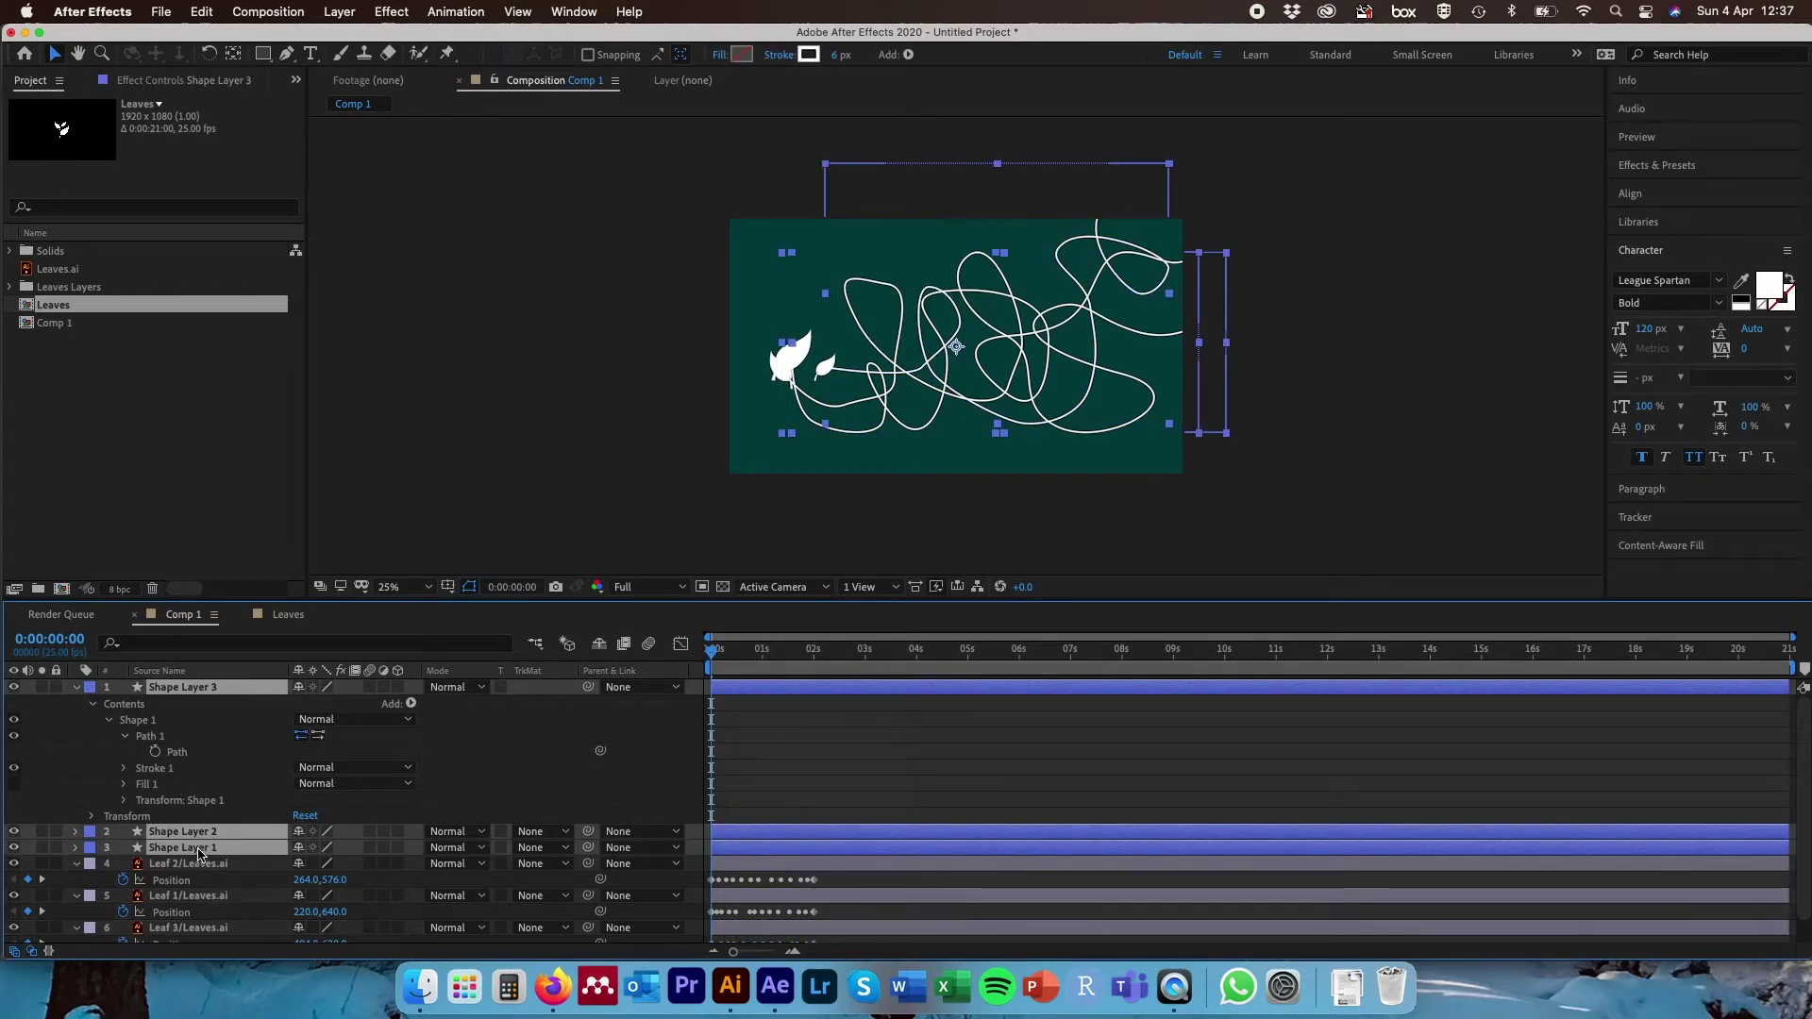
pyautogui.press('Delete')
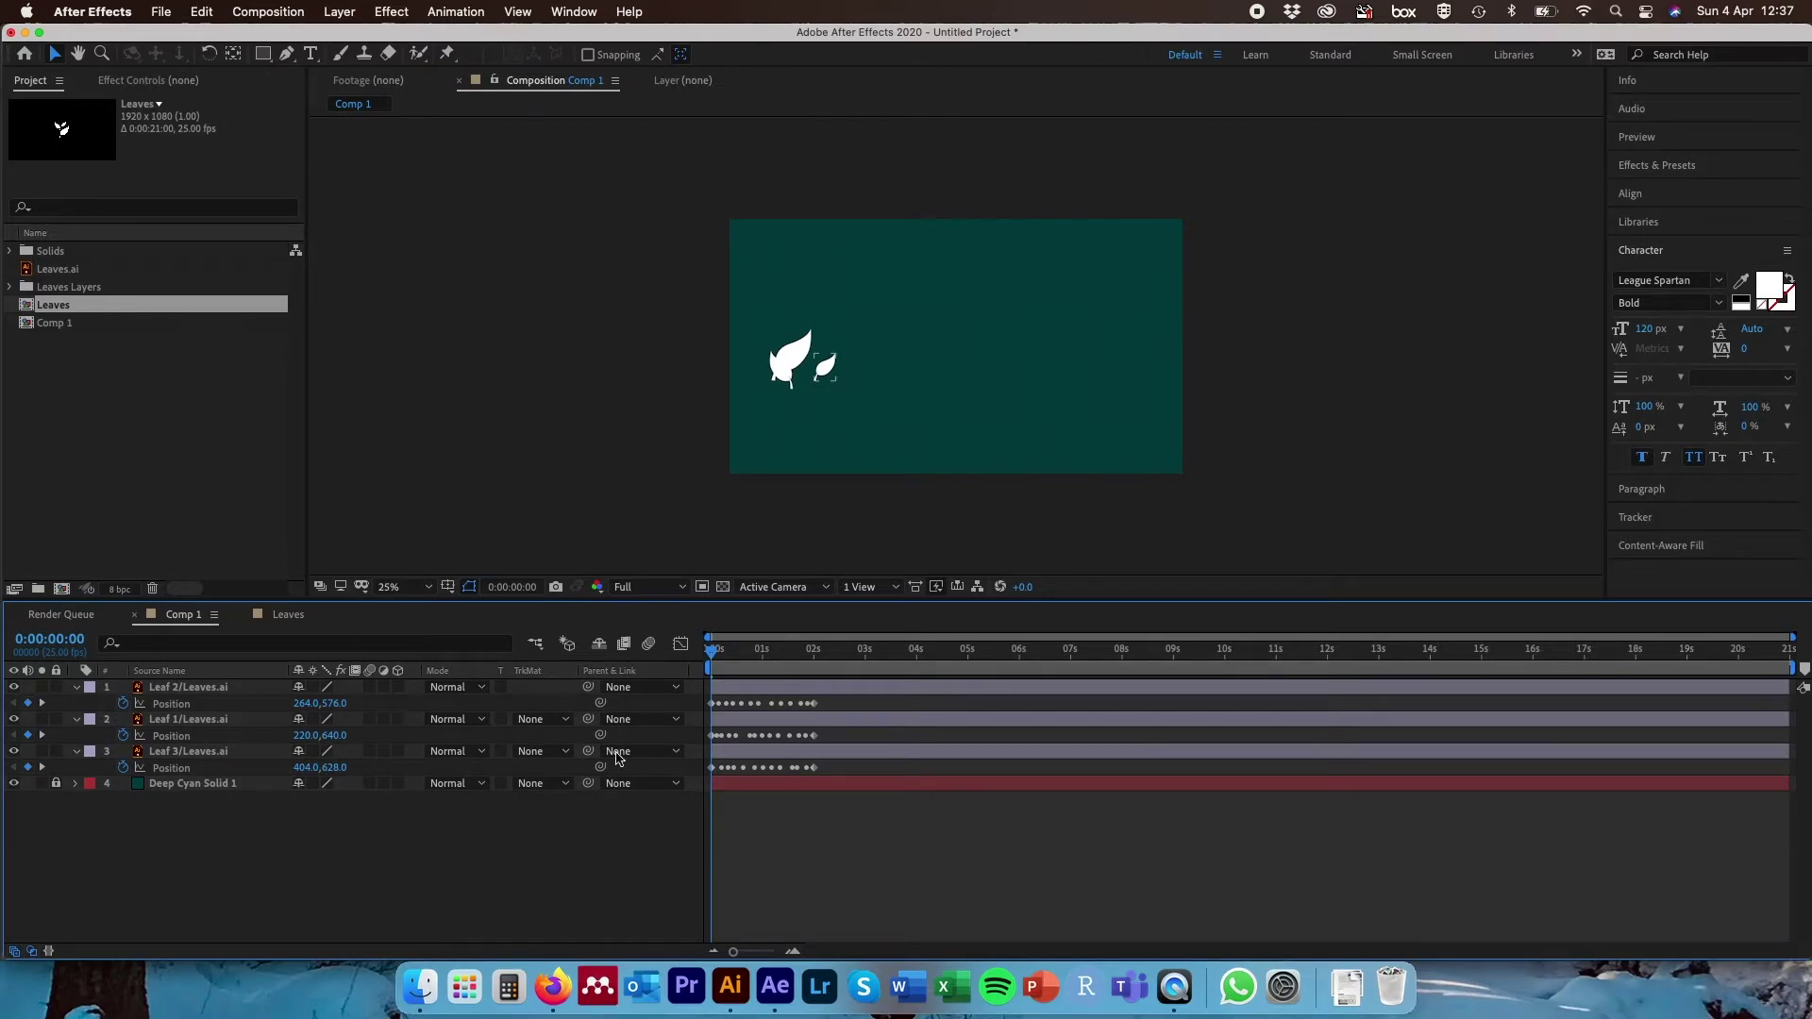
pyautogui.press('space')
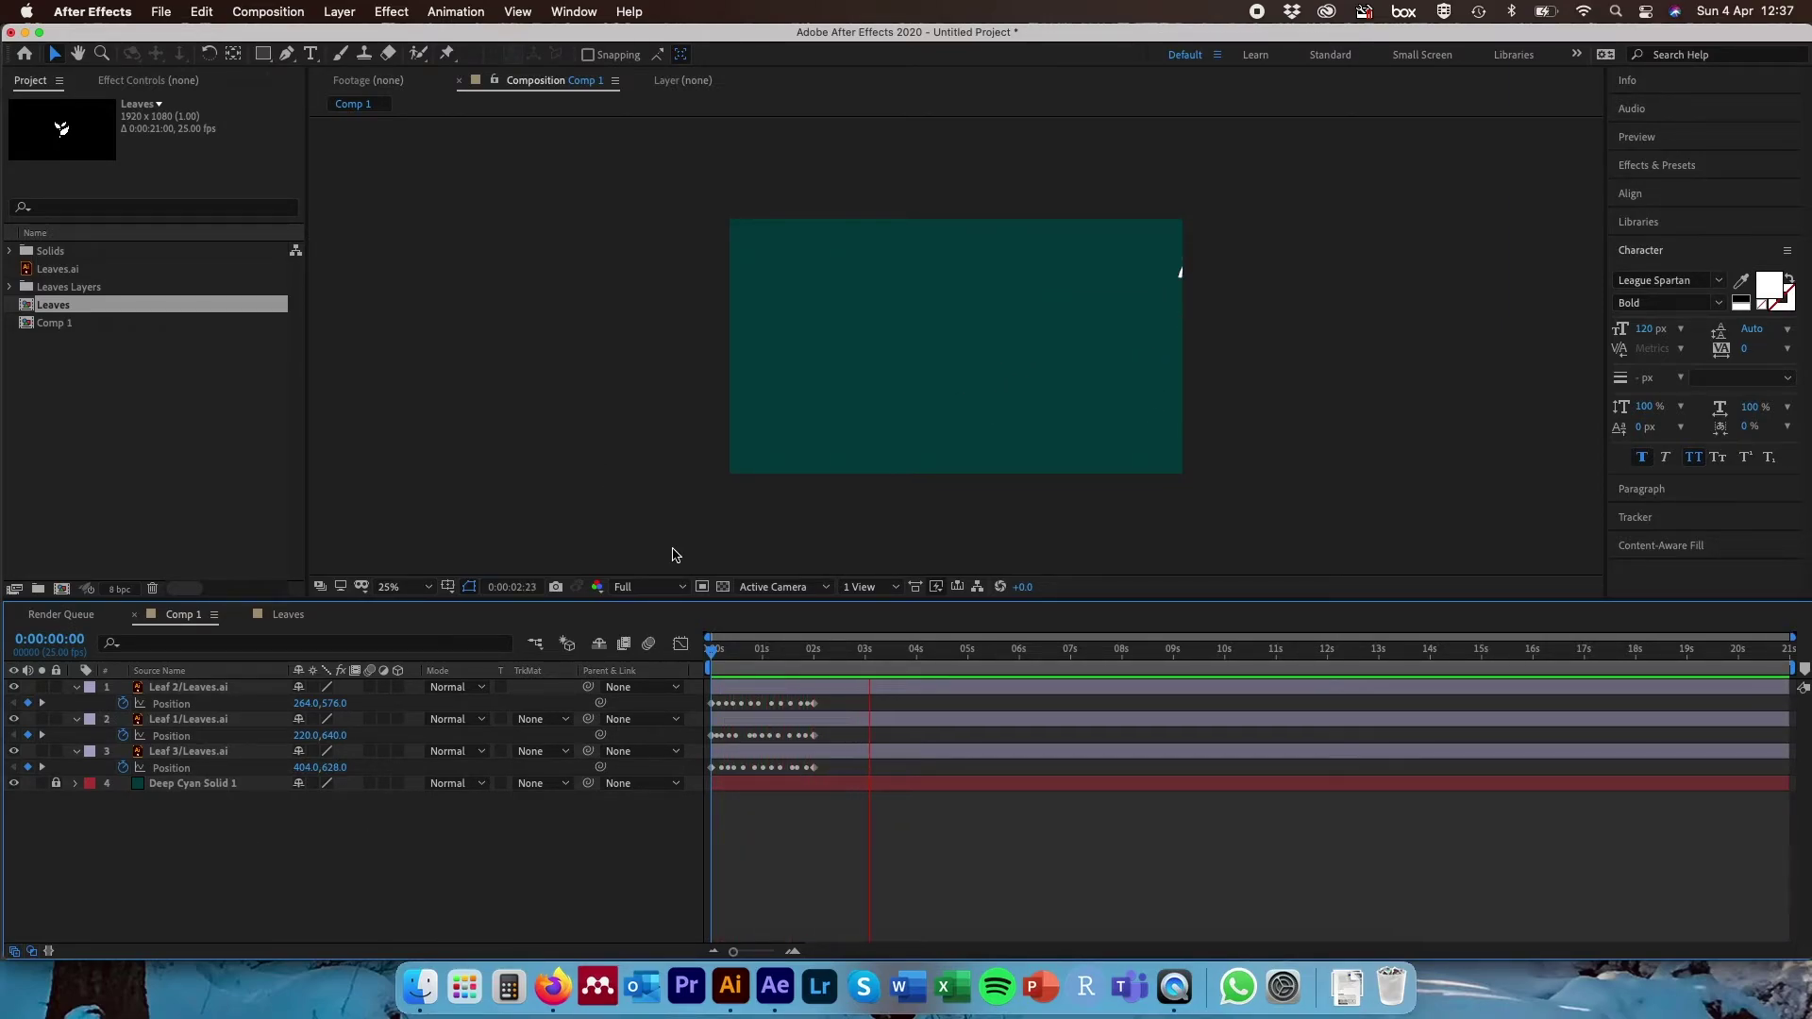
pyautogui.click(714, 661)
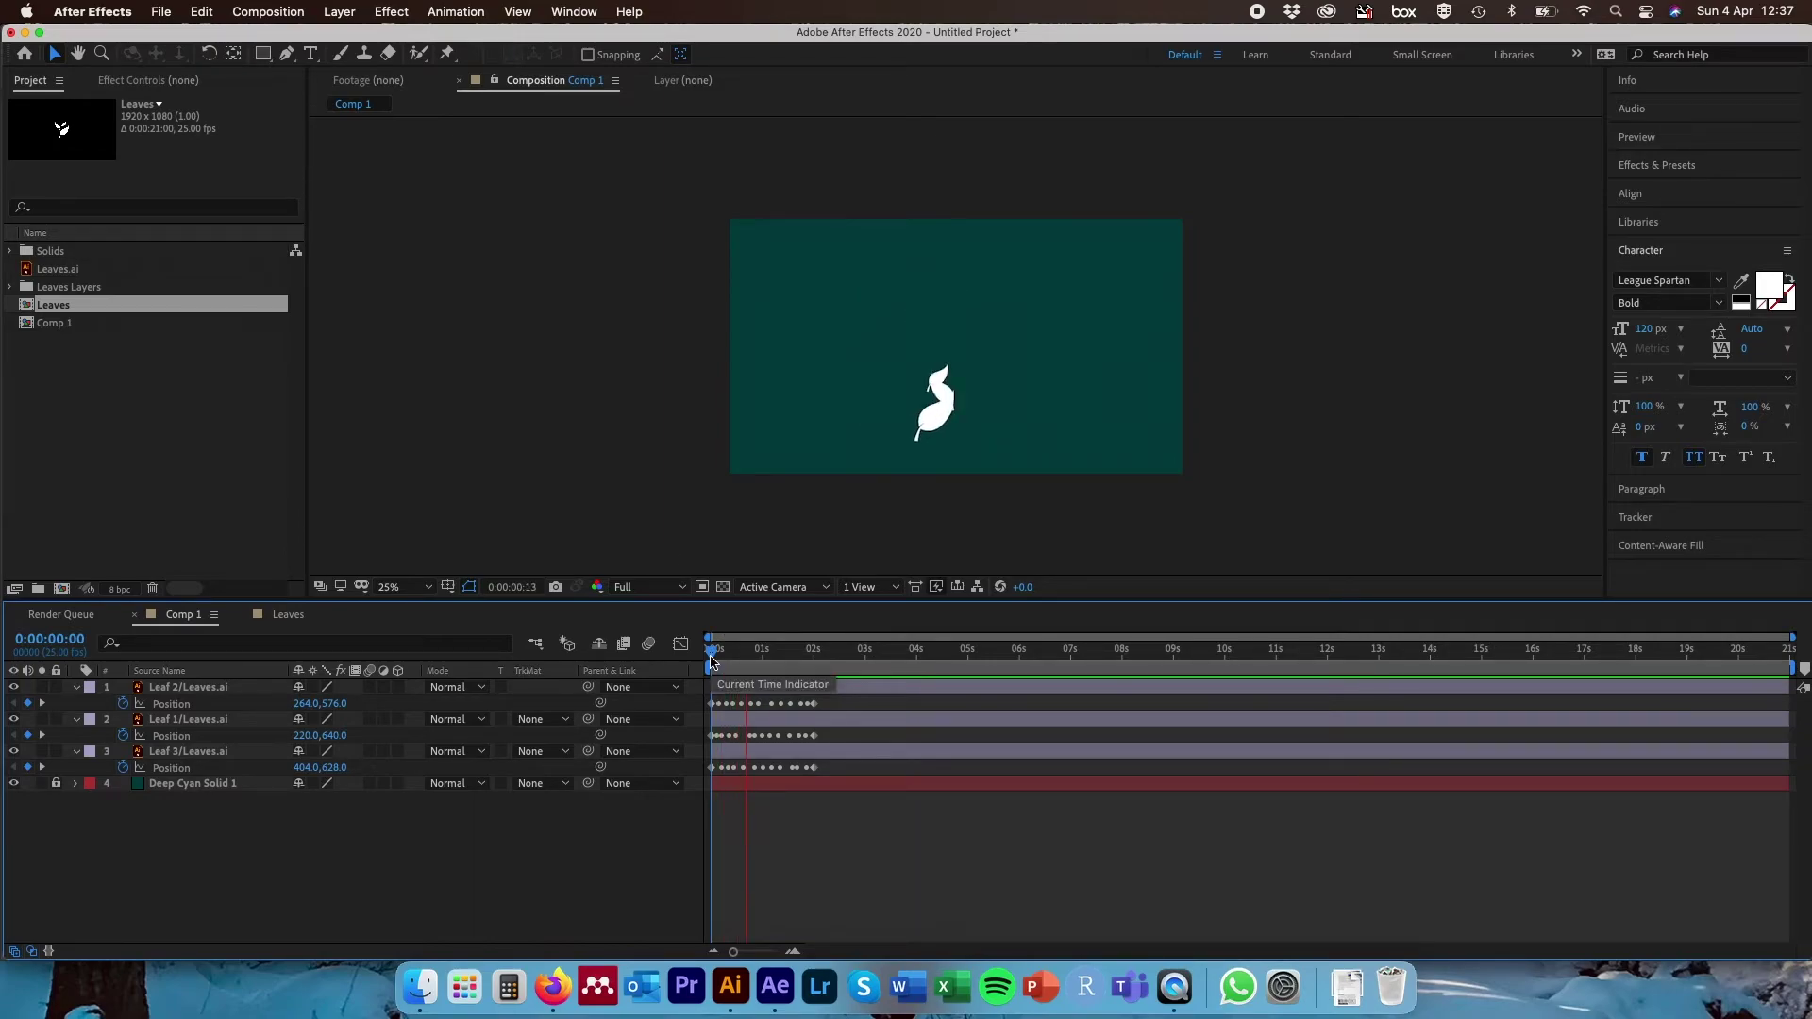
pyautogui.press('space')
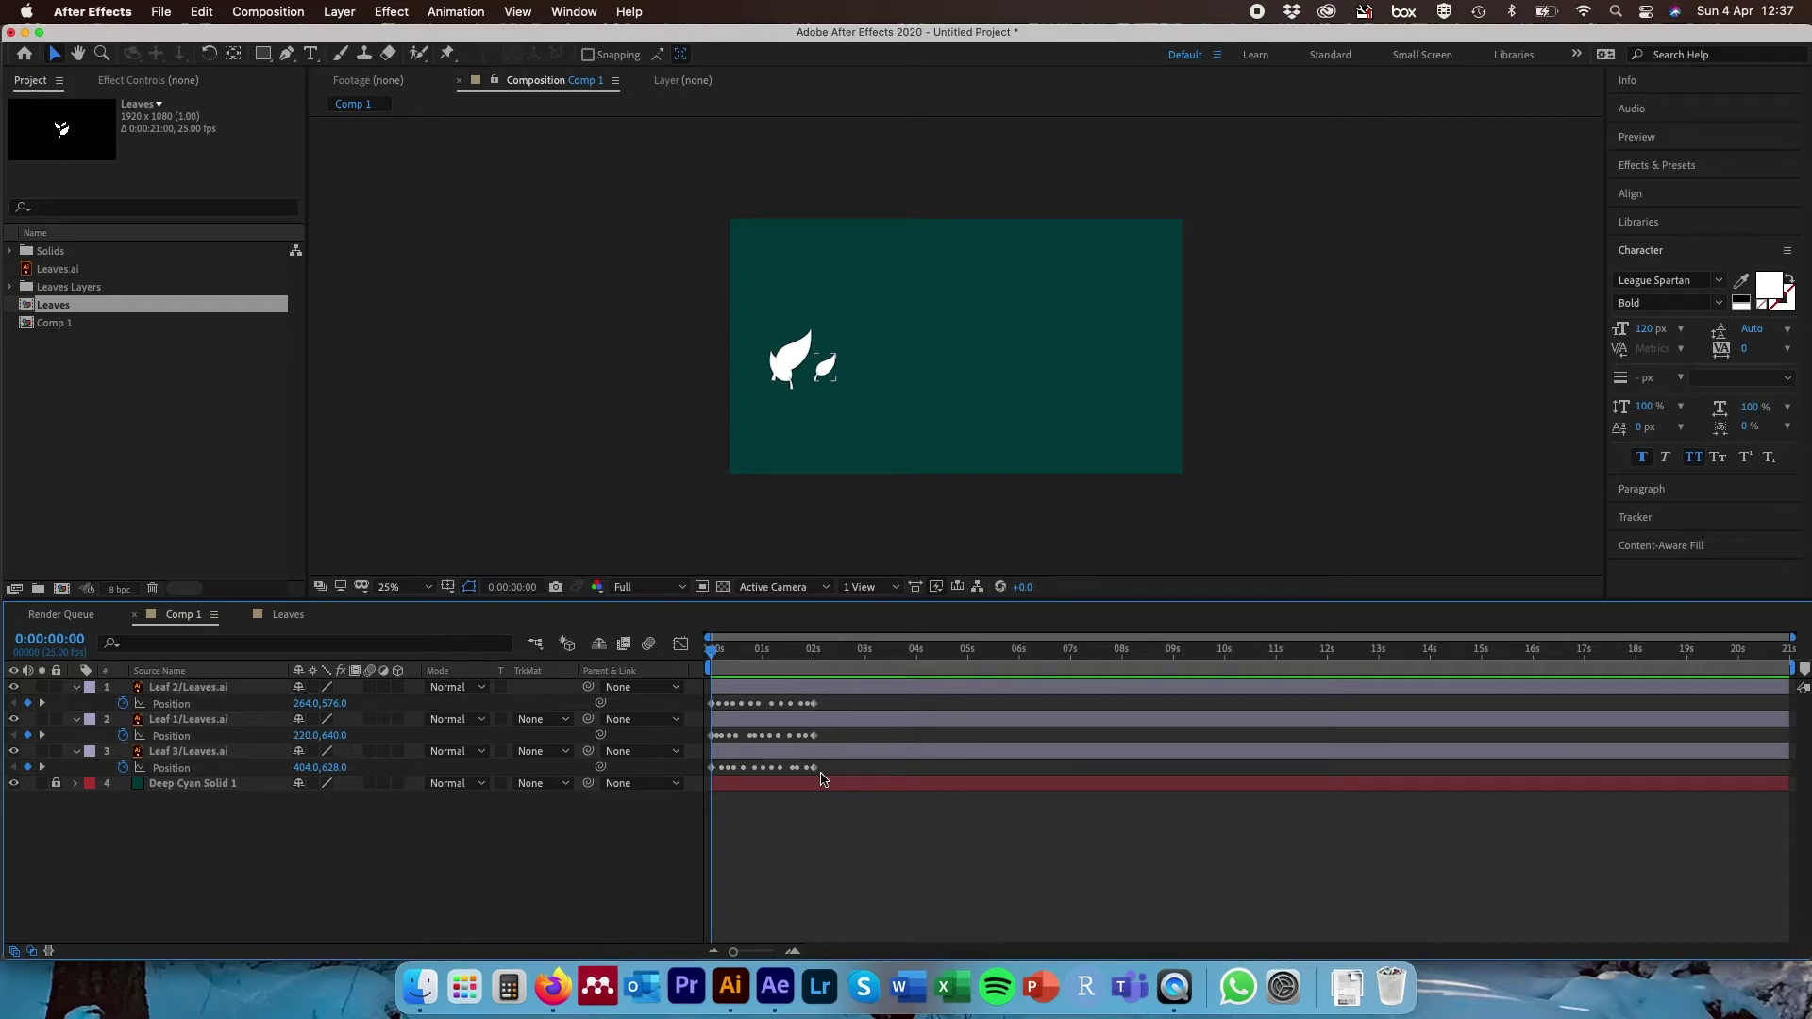
# - Slow the motion by moving the last Position keyframes of all three leaf layers together to 0:00:03:12
pyautogui.click(810, 751)
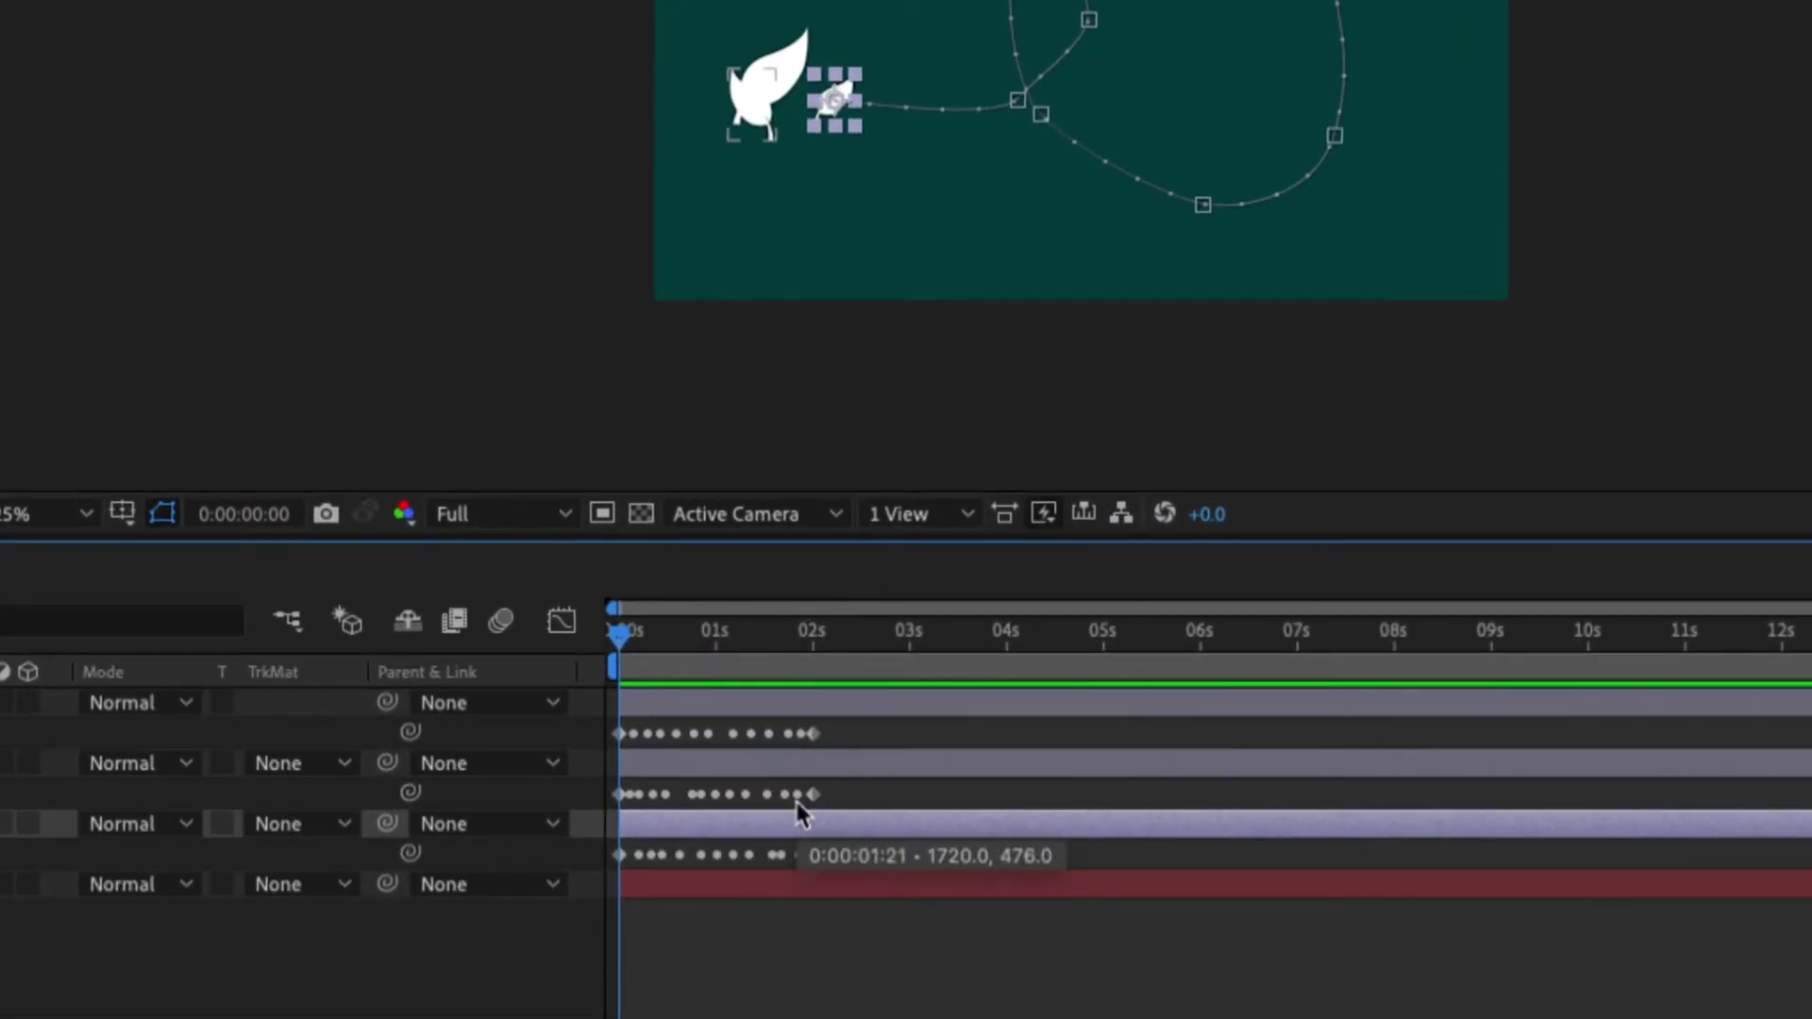
pyautogui.click(839, 859)
pyautogui.moveTo(821, 851); pyautogui.dragTo(1060, 729)
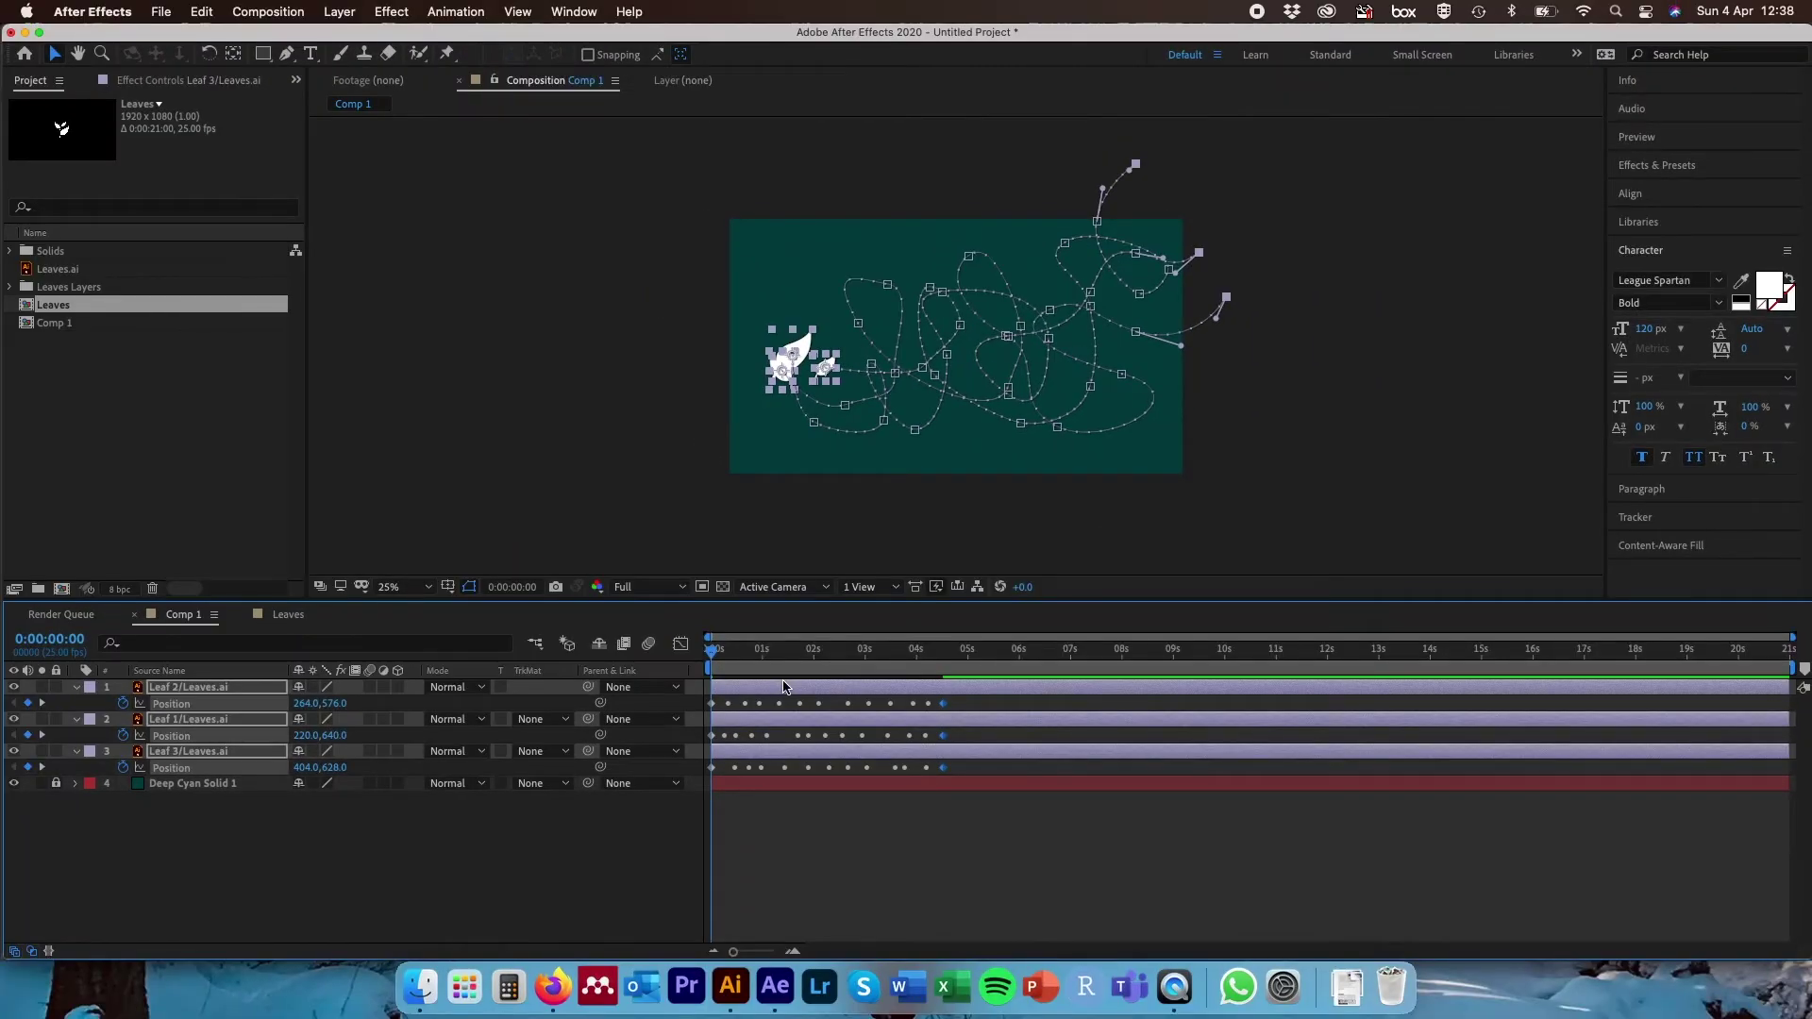
pyautogui.click(392, 73)
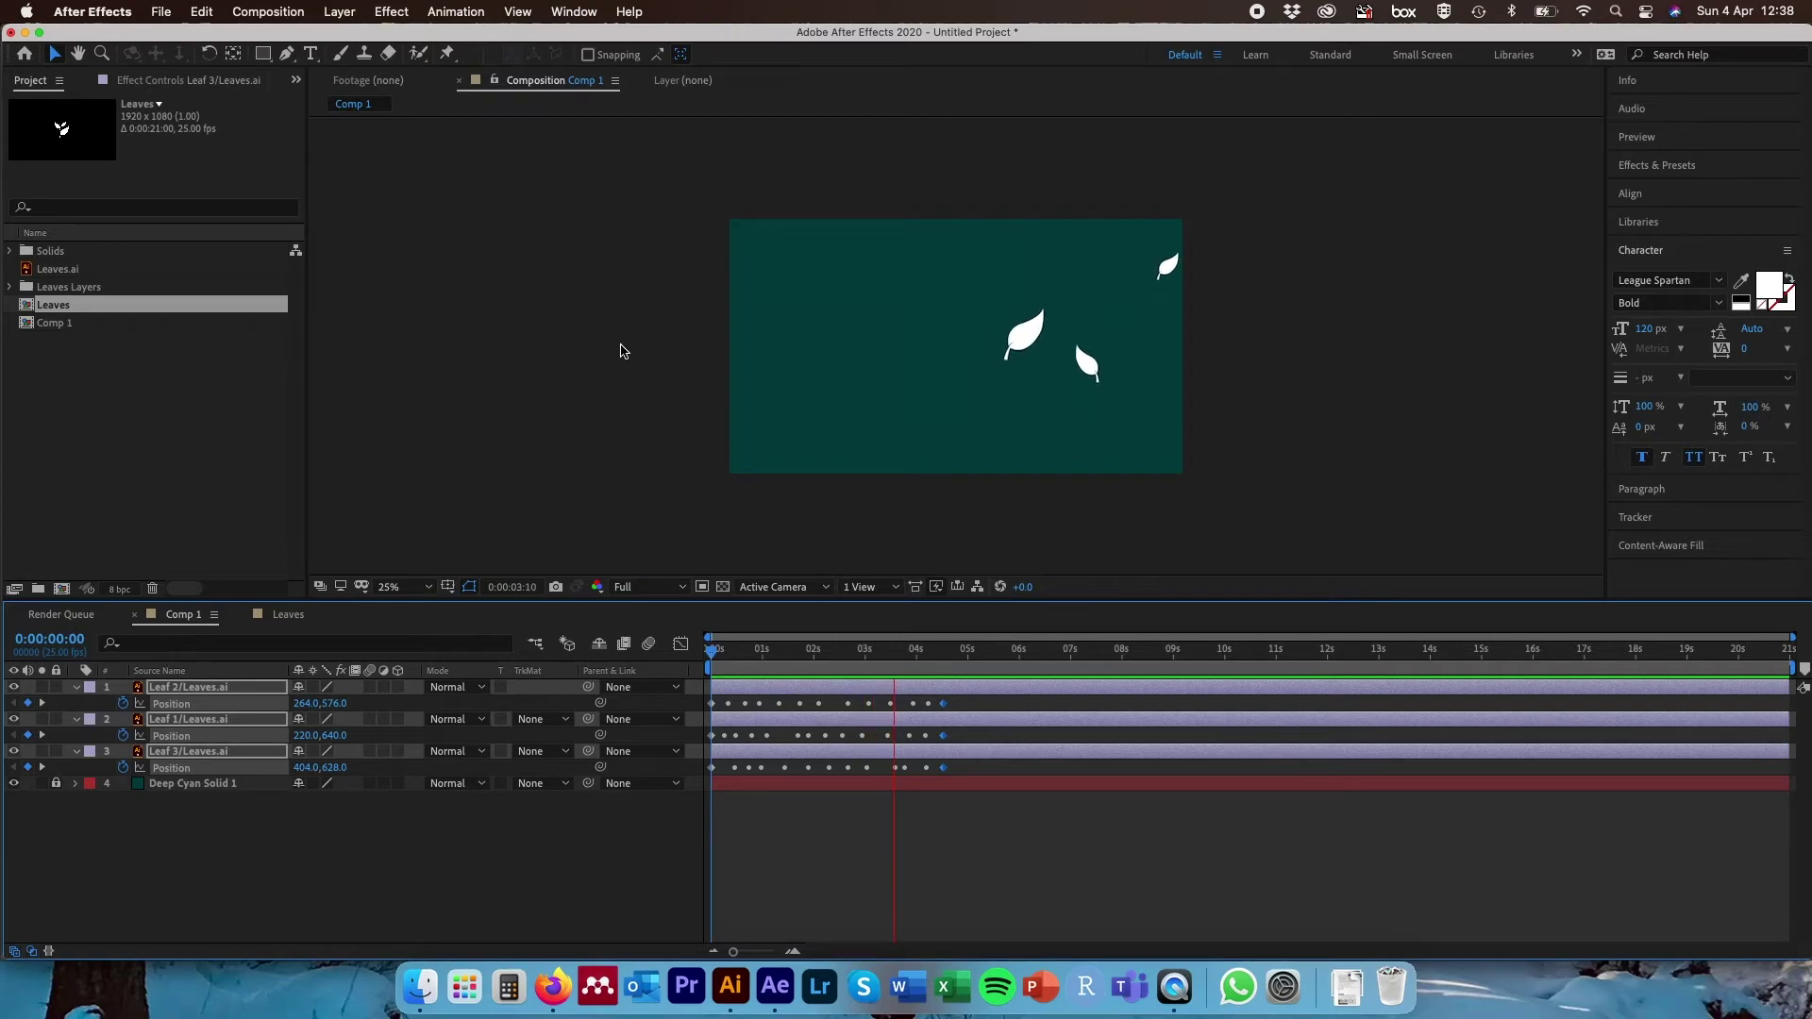
pyautogui.moveTo(945, 768); pyautogui.dragTo(709, 676)
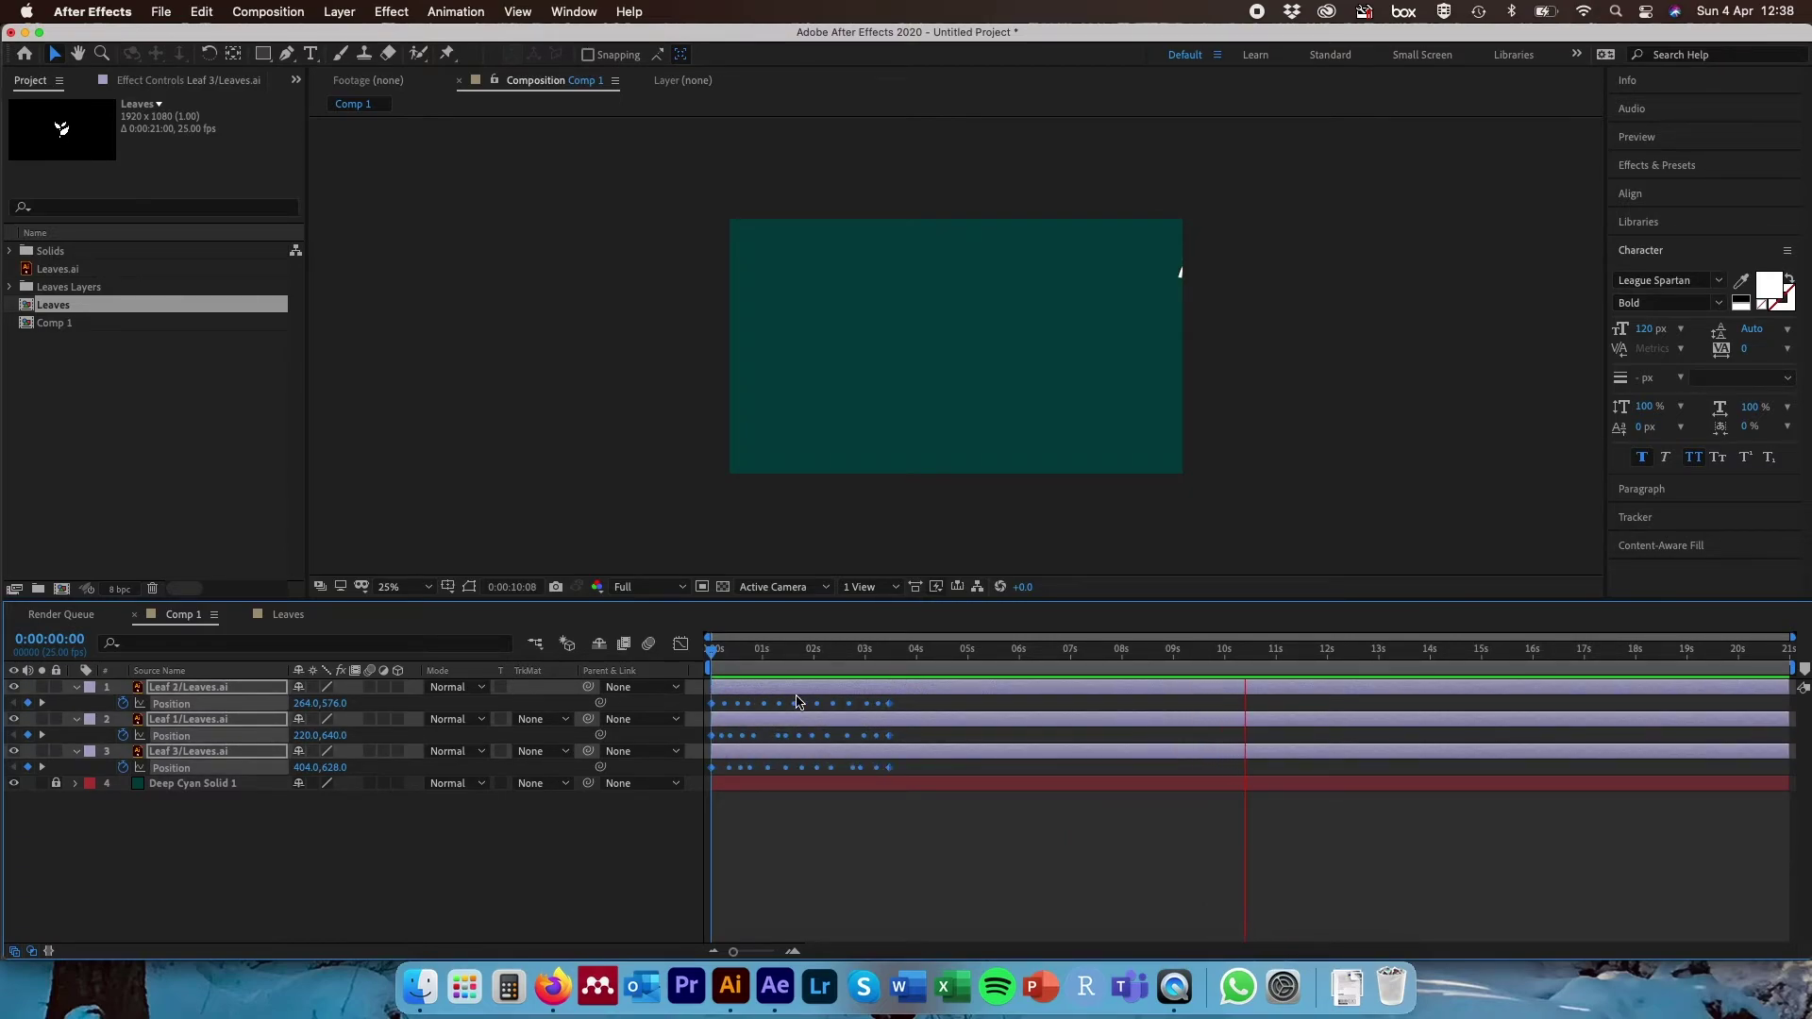
# - Apply Easy Ease to all the selected Position keyframes of the three leaf layers
pyautogui.rightClick(891, 709)
pyautogui.moveTo(962, 940)
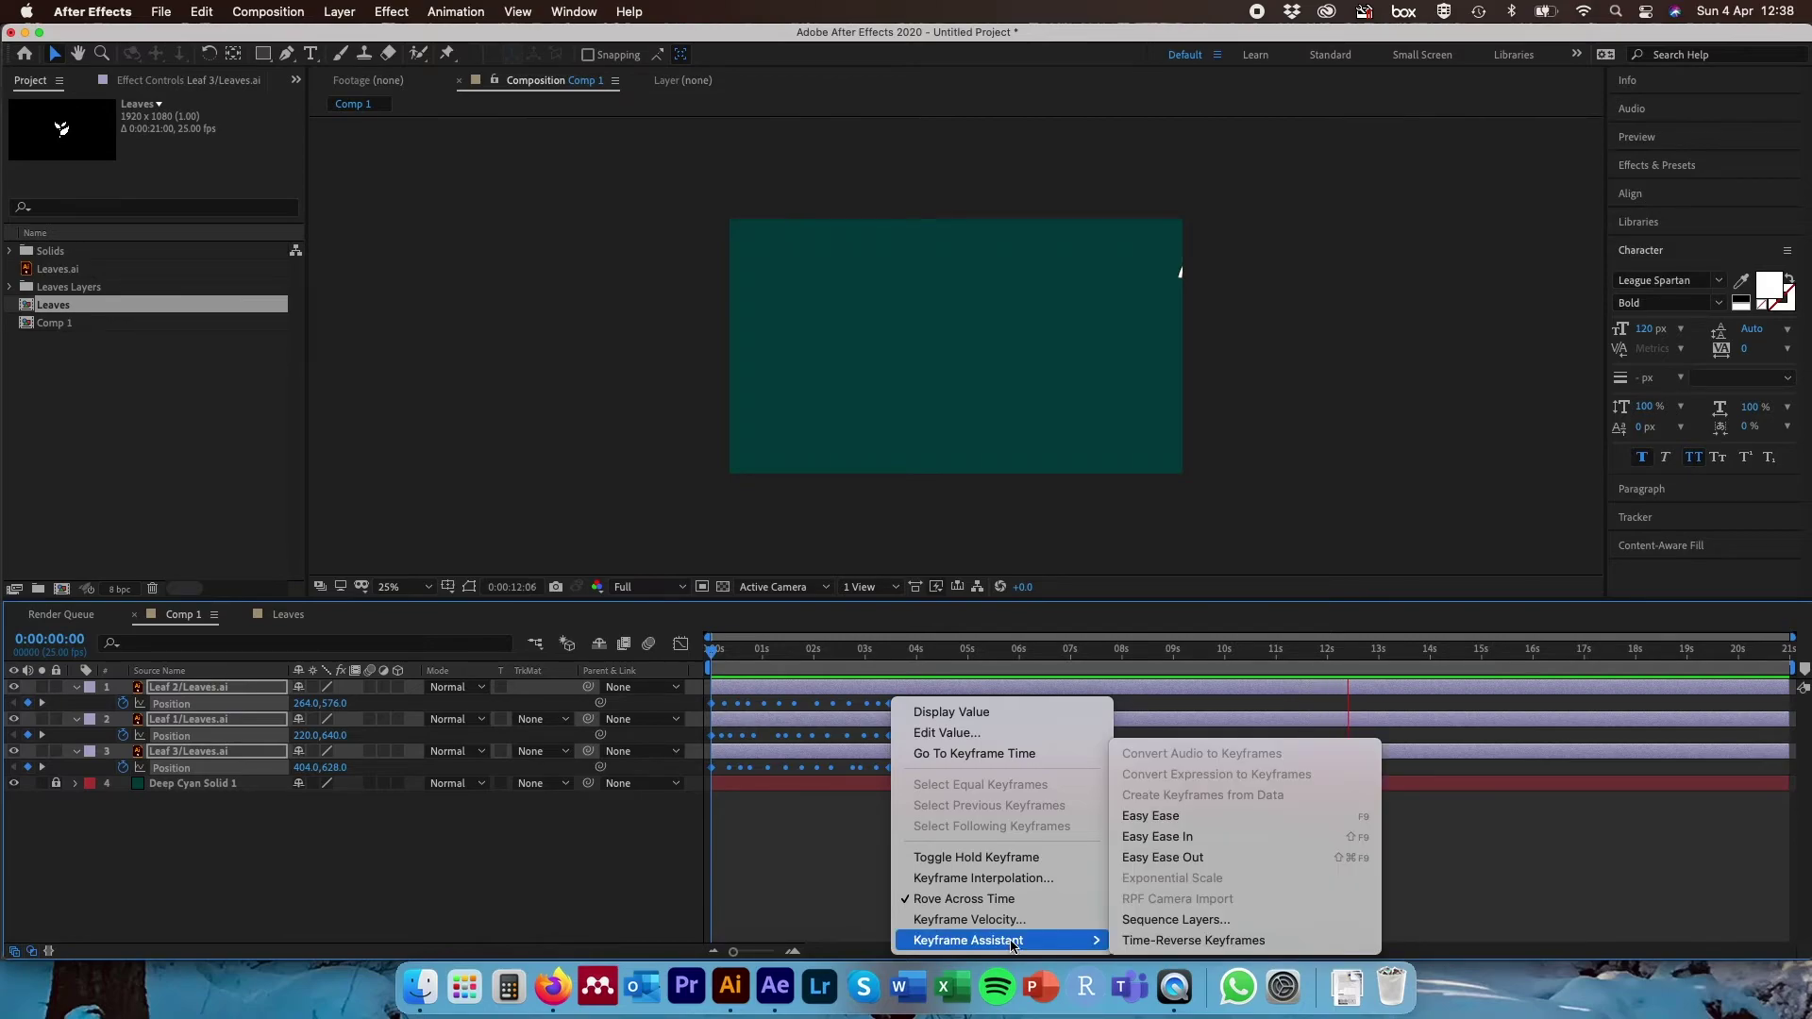
pyautogui.click(1174, 817)
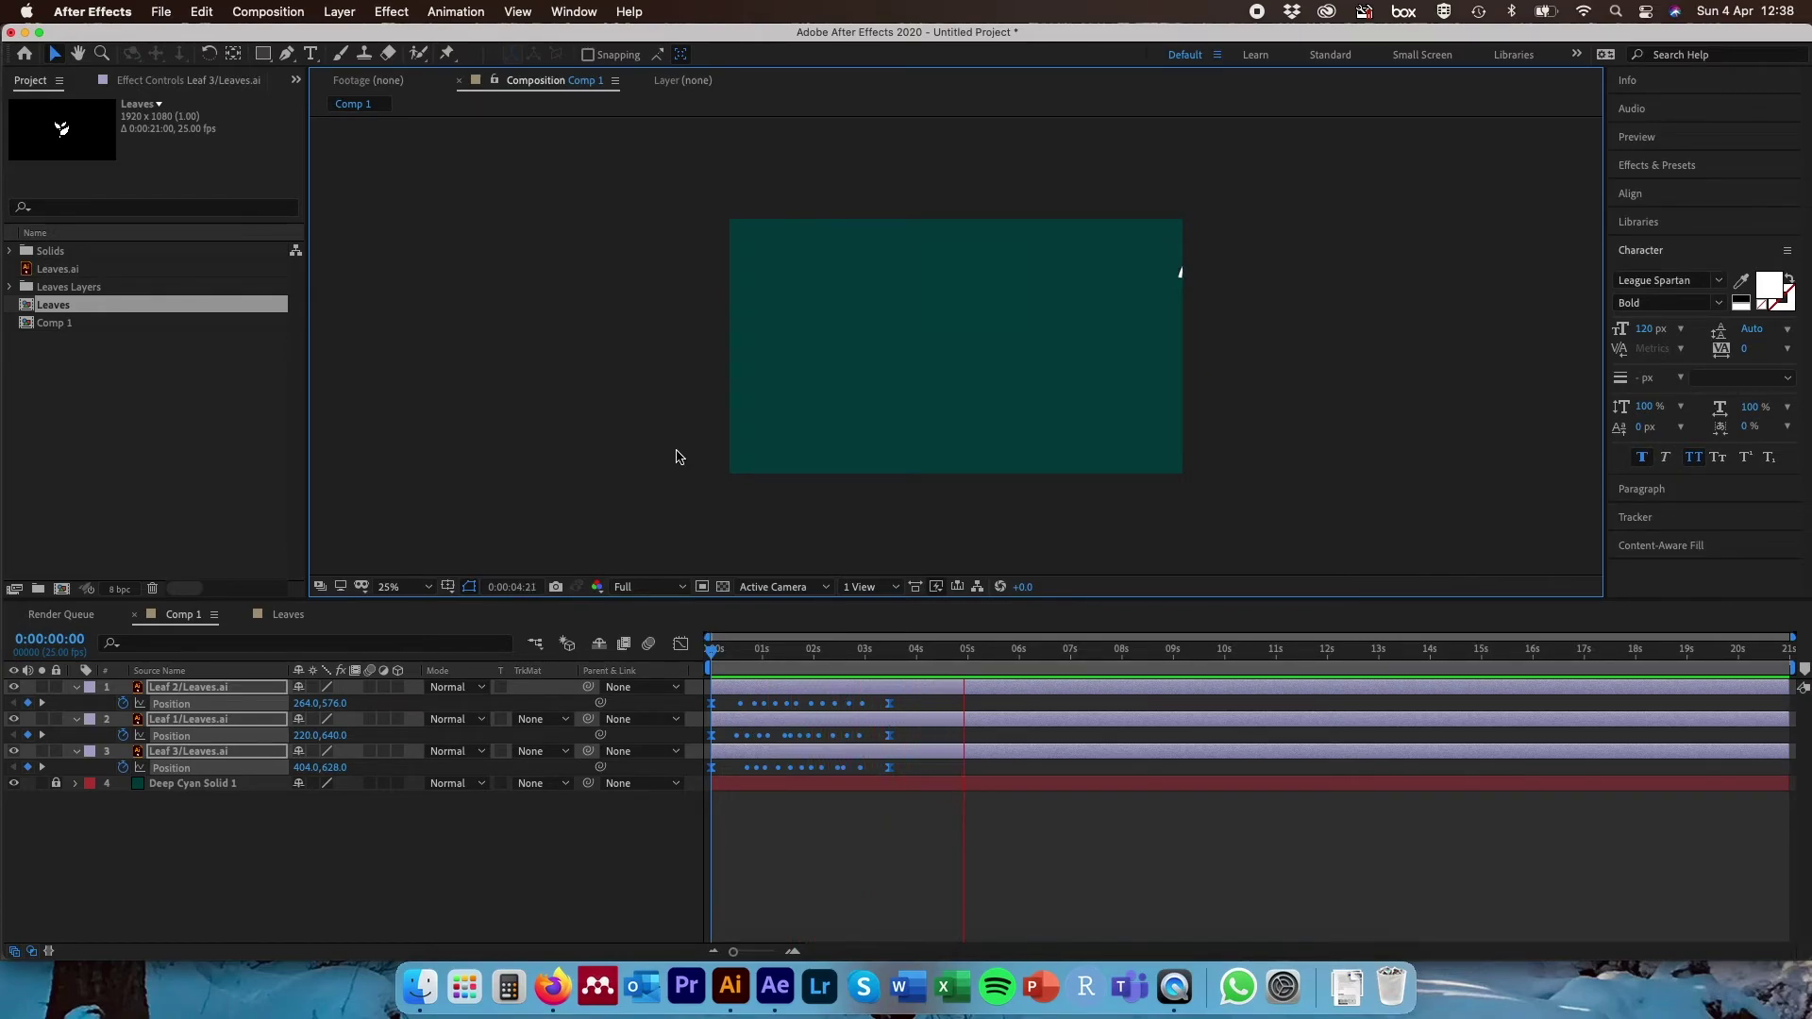
pyautogui.press('space')
# - Move Leaf 2's final Position keyframe at 0:00:03:12 farther outside the frame, to about 2100, 132, and preview the animation
pyautogui.moveTo(710, 659); pyautogui.dragTo(904, 662)
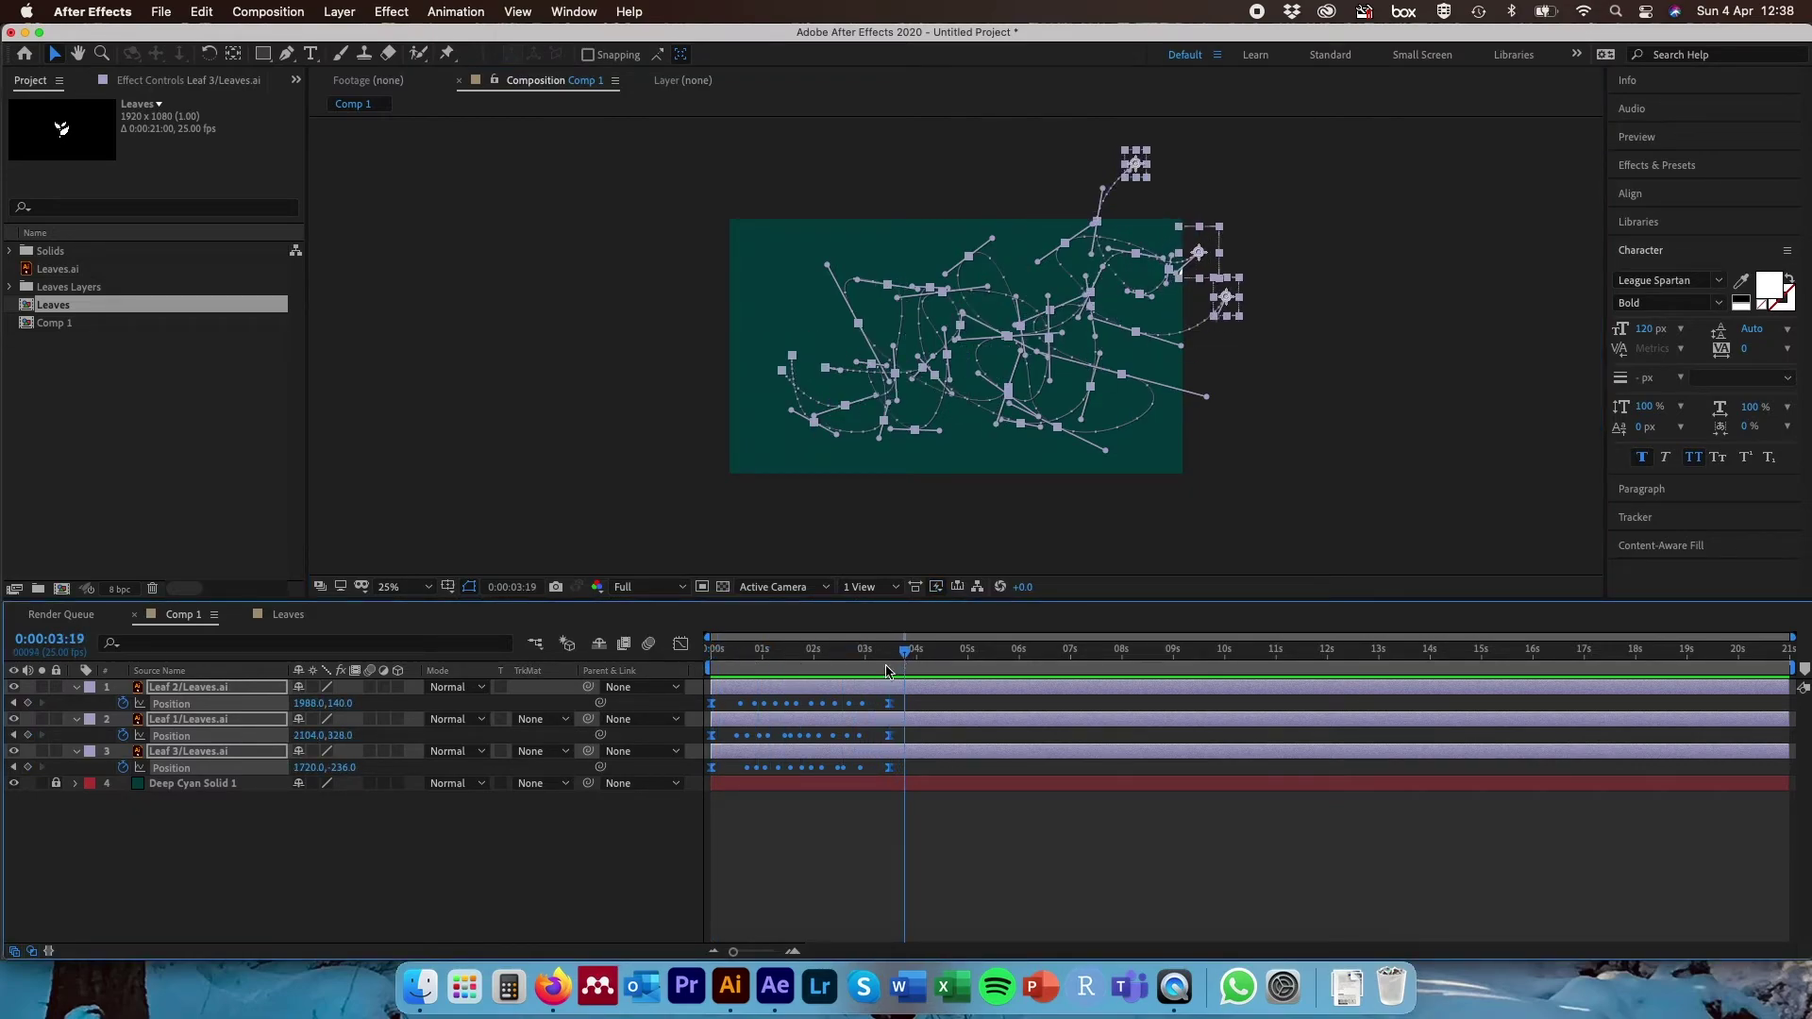
pyautogui.click(192, 854)
pyautogui.click(201, 724)
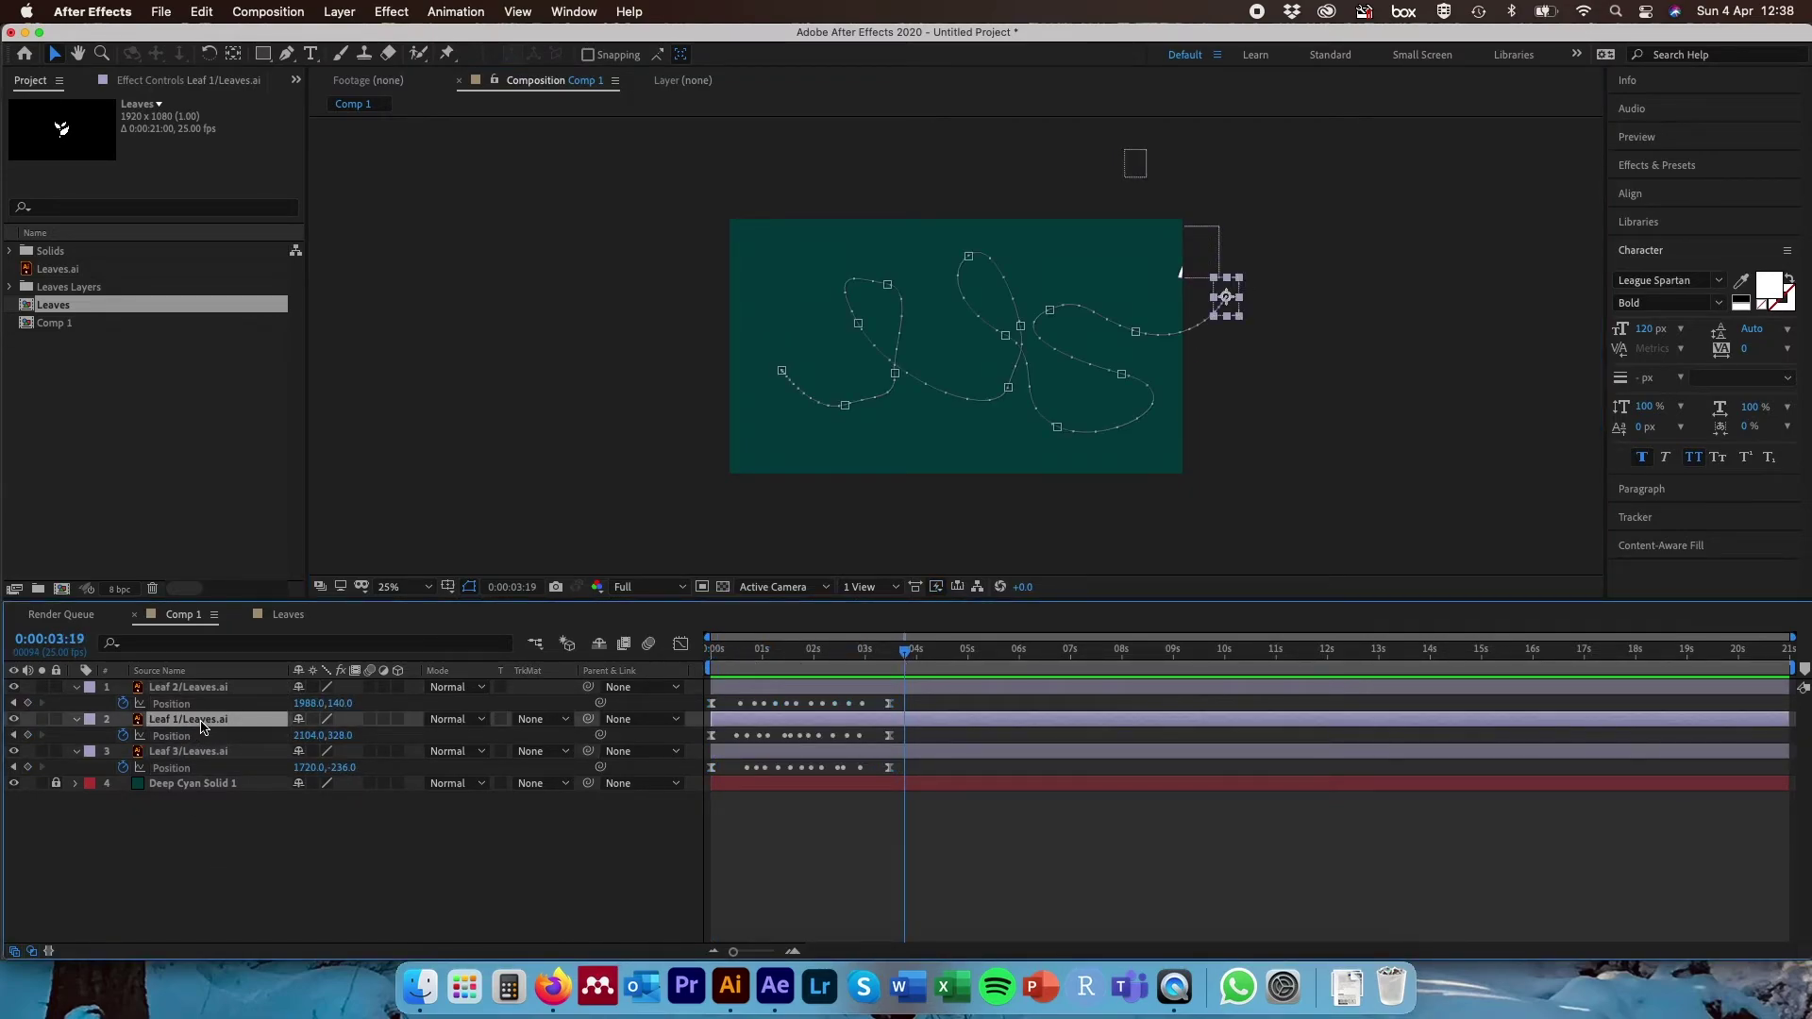
pyautogui.click(193, 755)
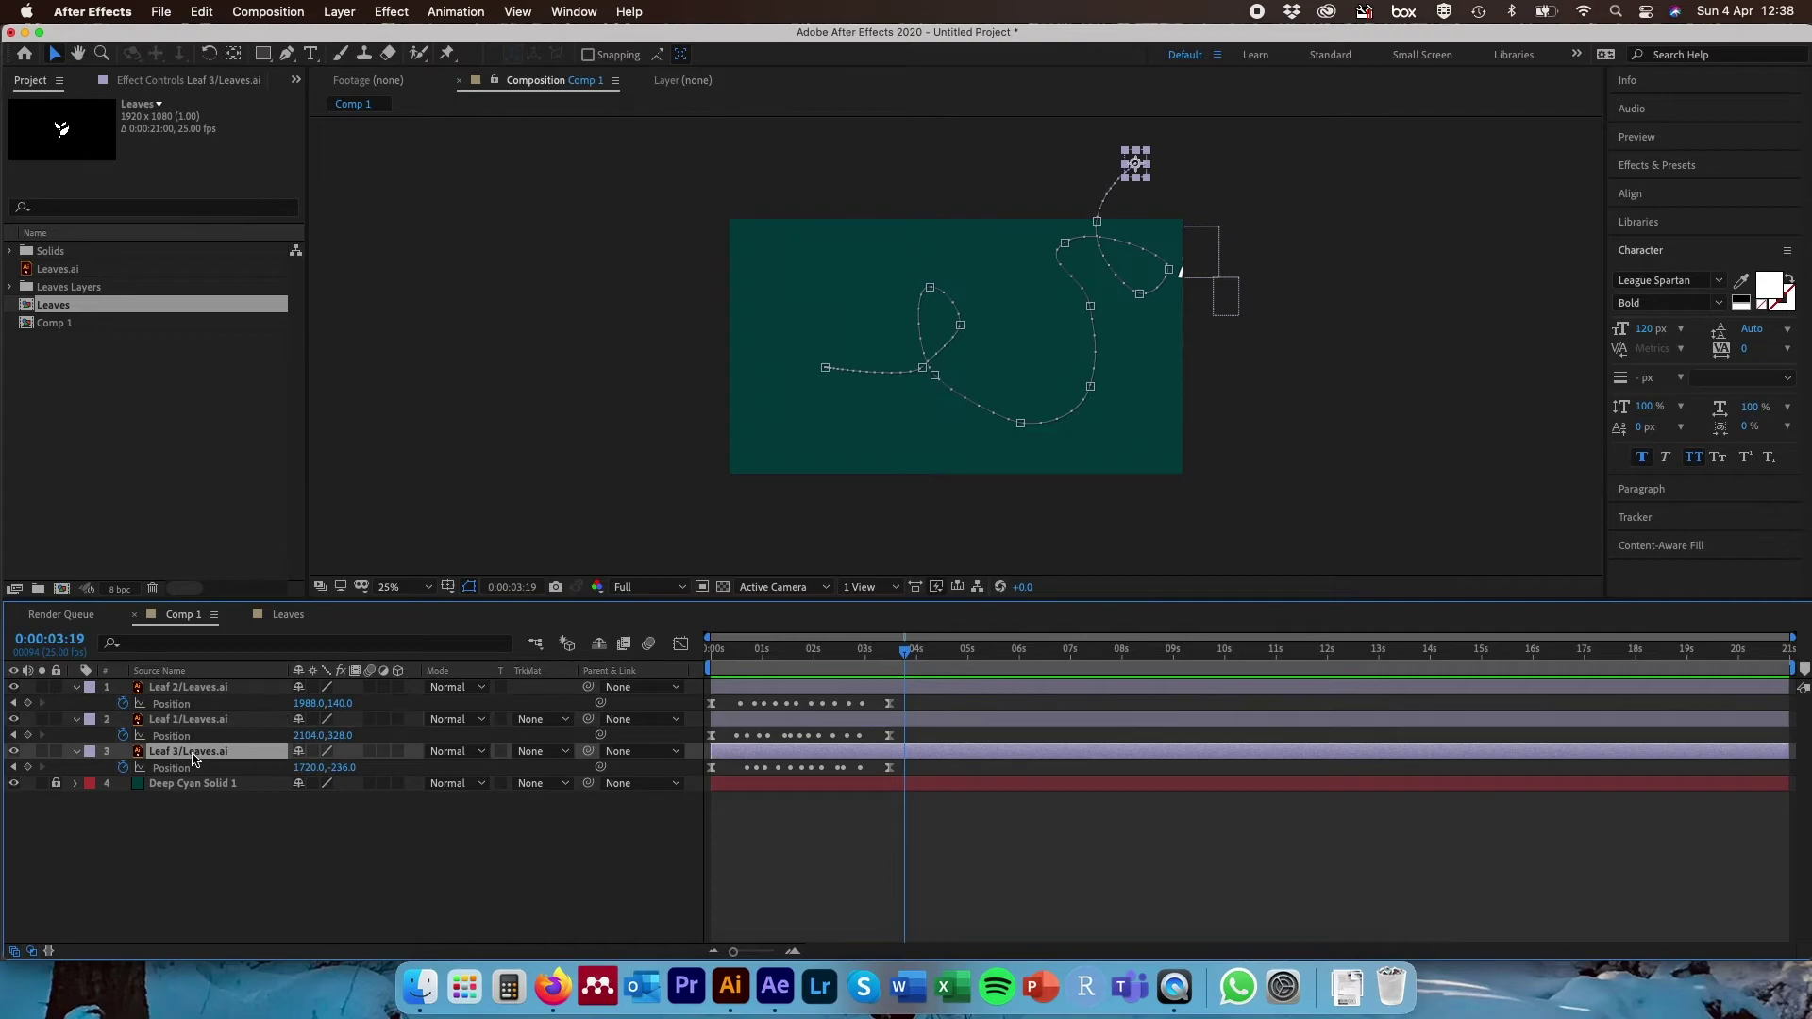
pyautogui.click(203, 691)
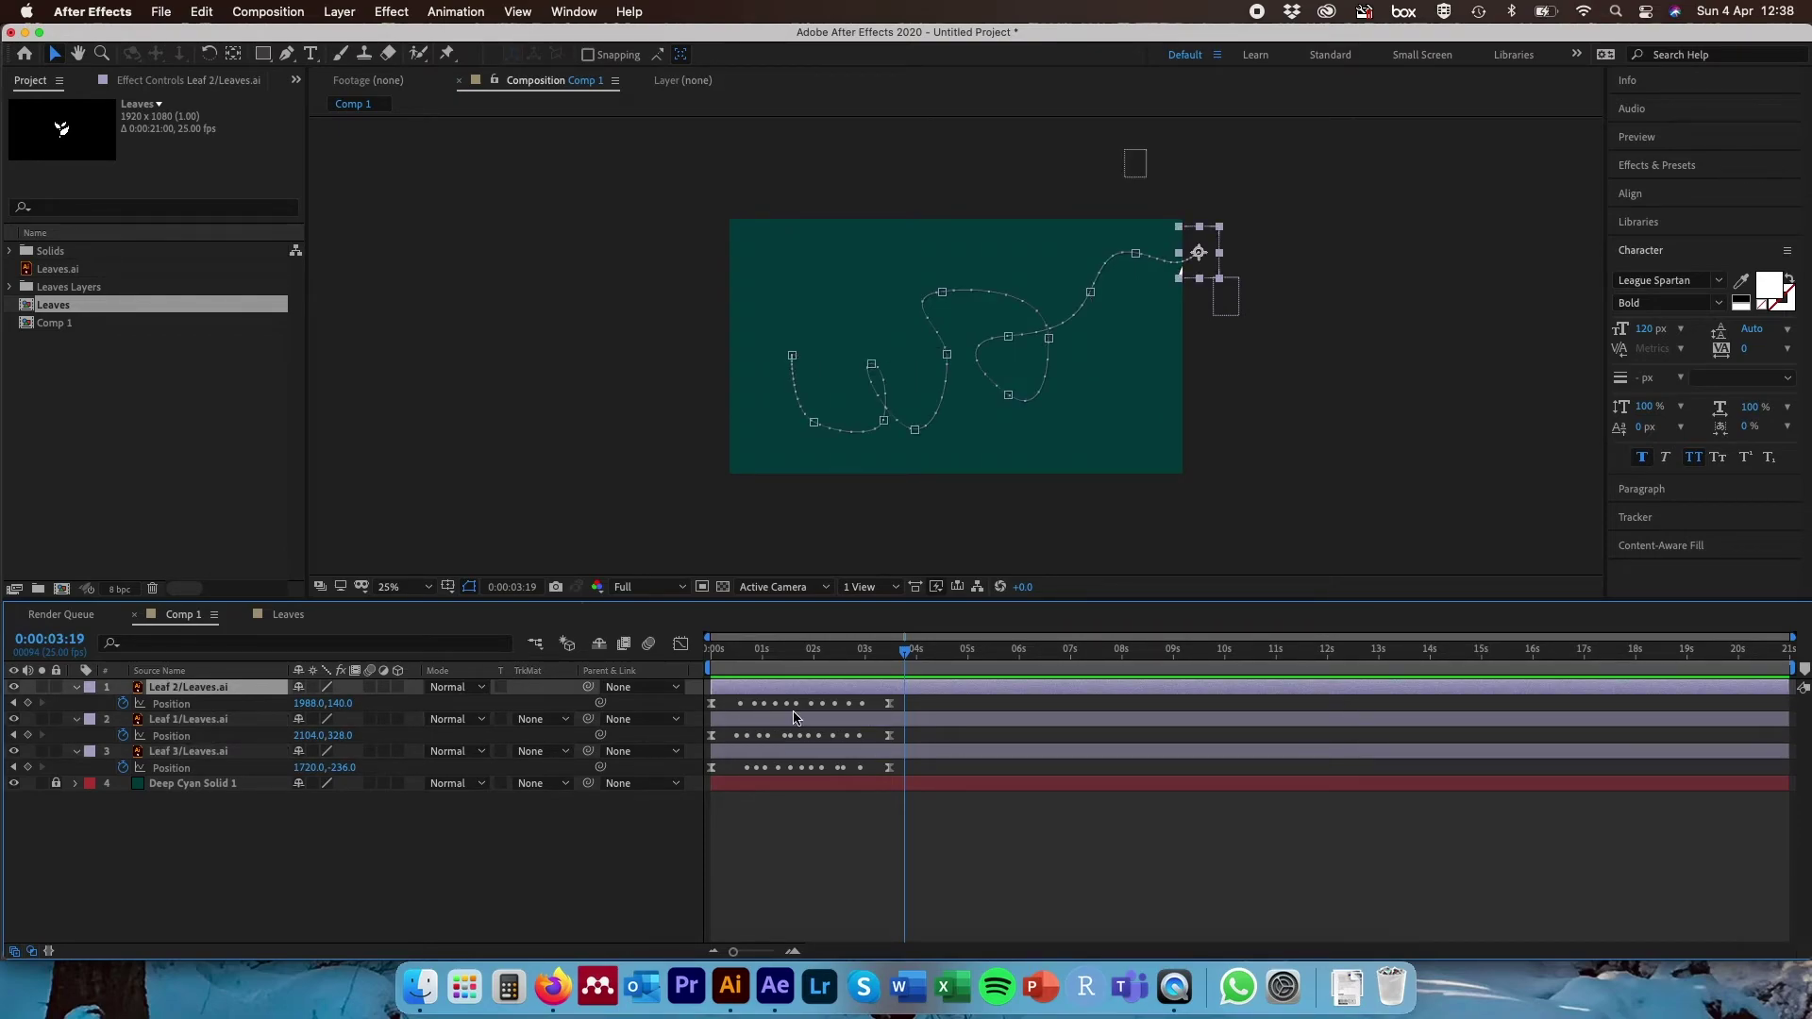
pyautogui.click(890, 704)
pyautogui.moveTo(906, 657); pyautogui.dragTo(893, 658)
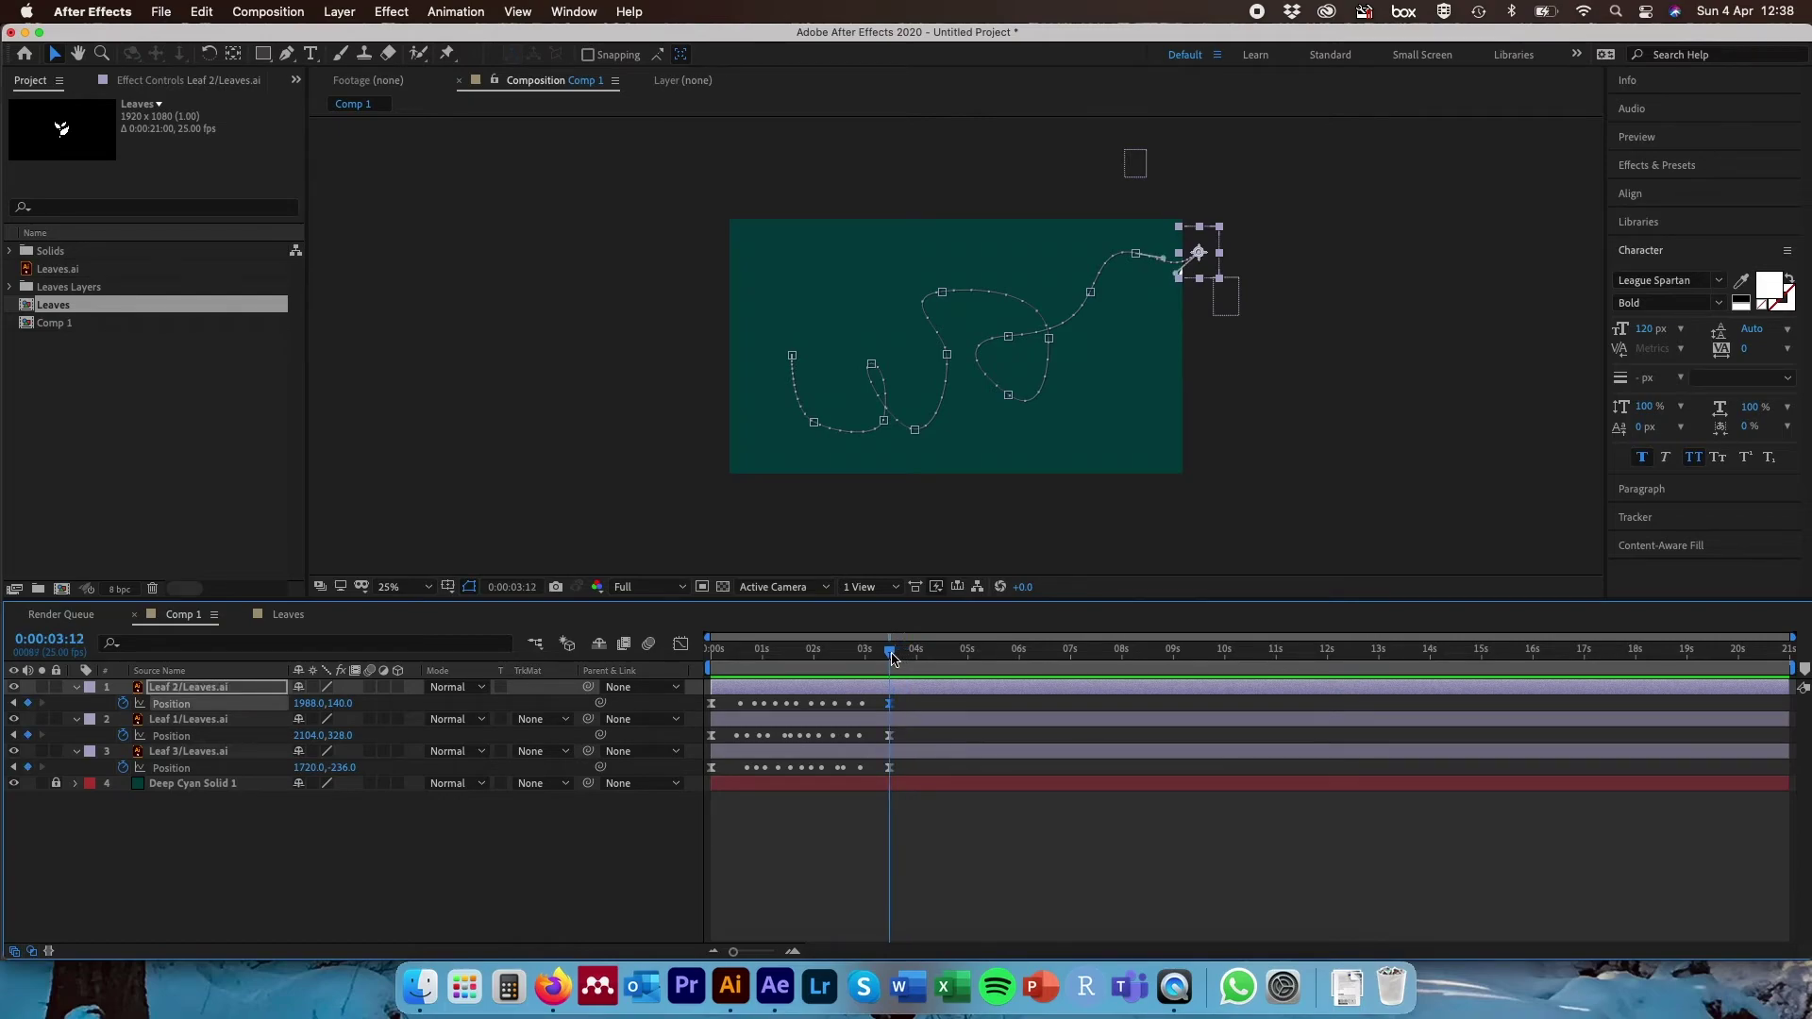
pyautogui.moveTo(1199, 254); pyautogui.dragTo(1225, 251)
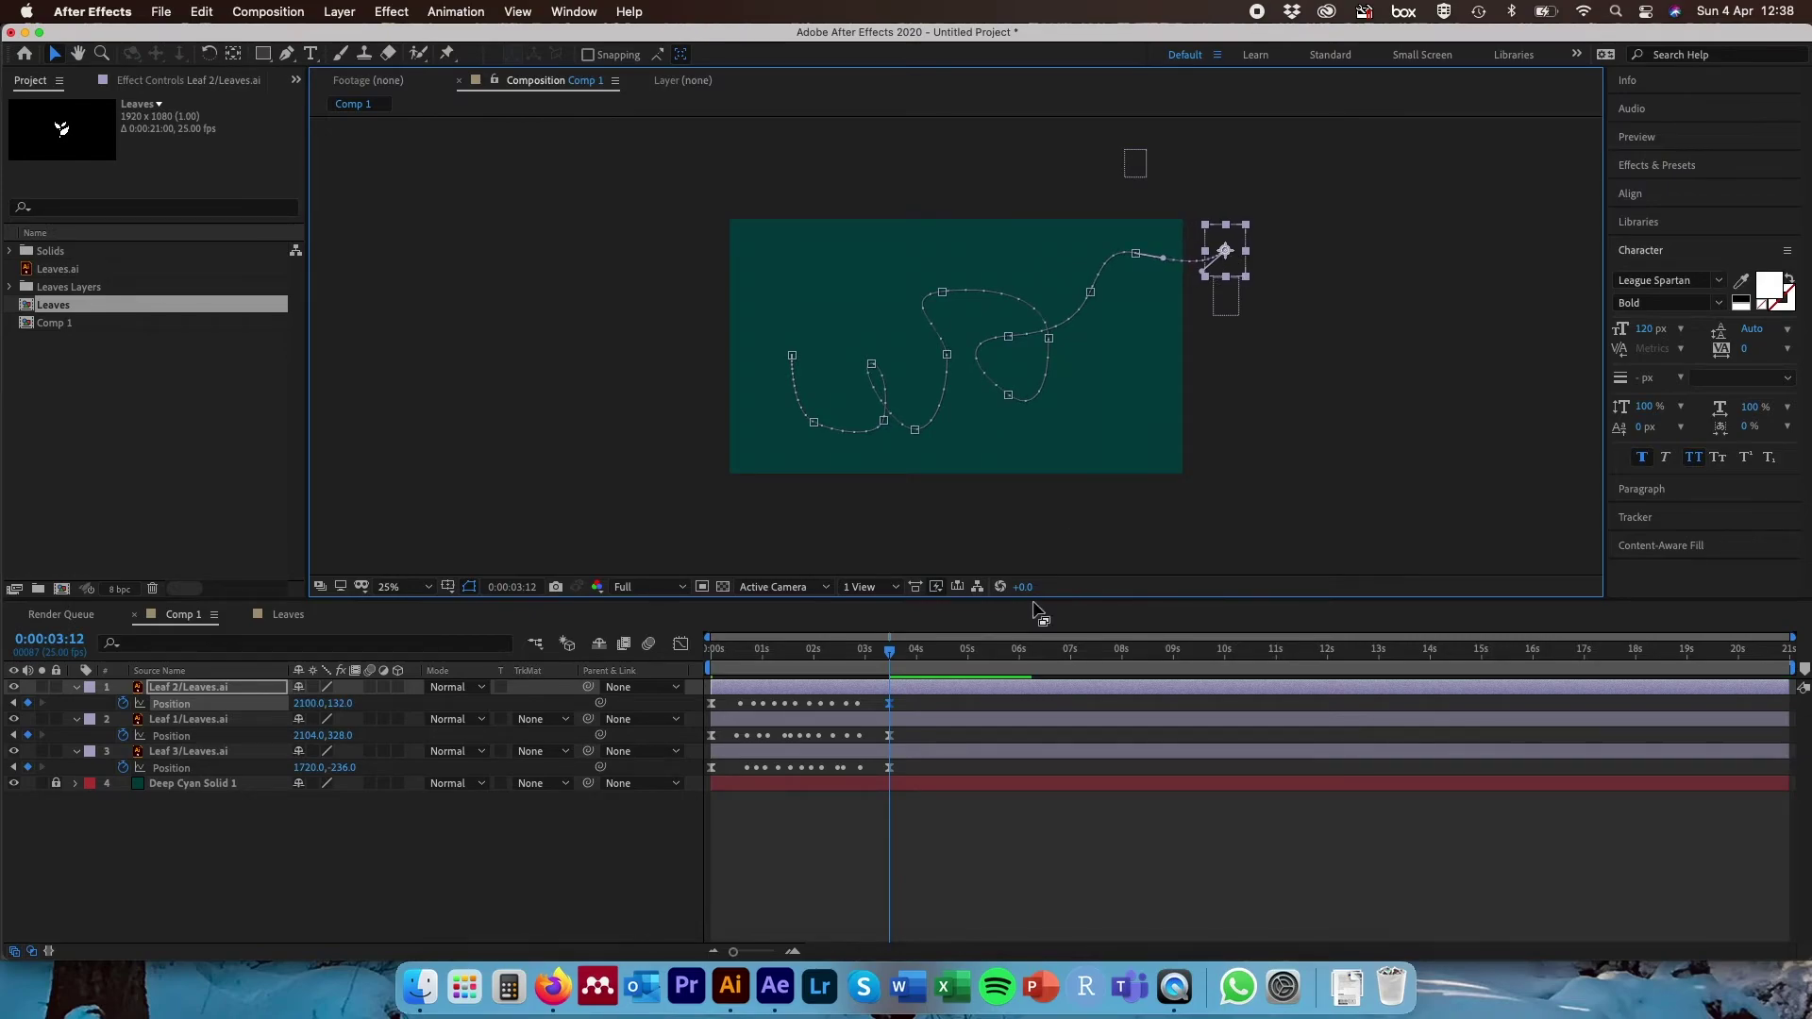
pyautogui.moveTo(889, 651); pyautogui.dragTo(711, 650)
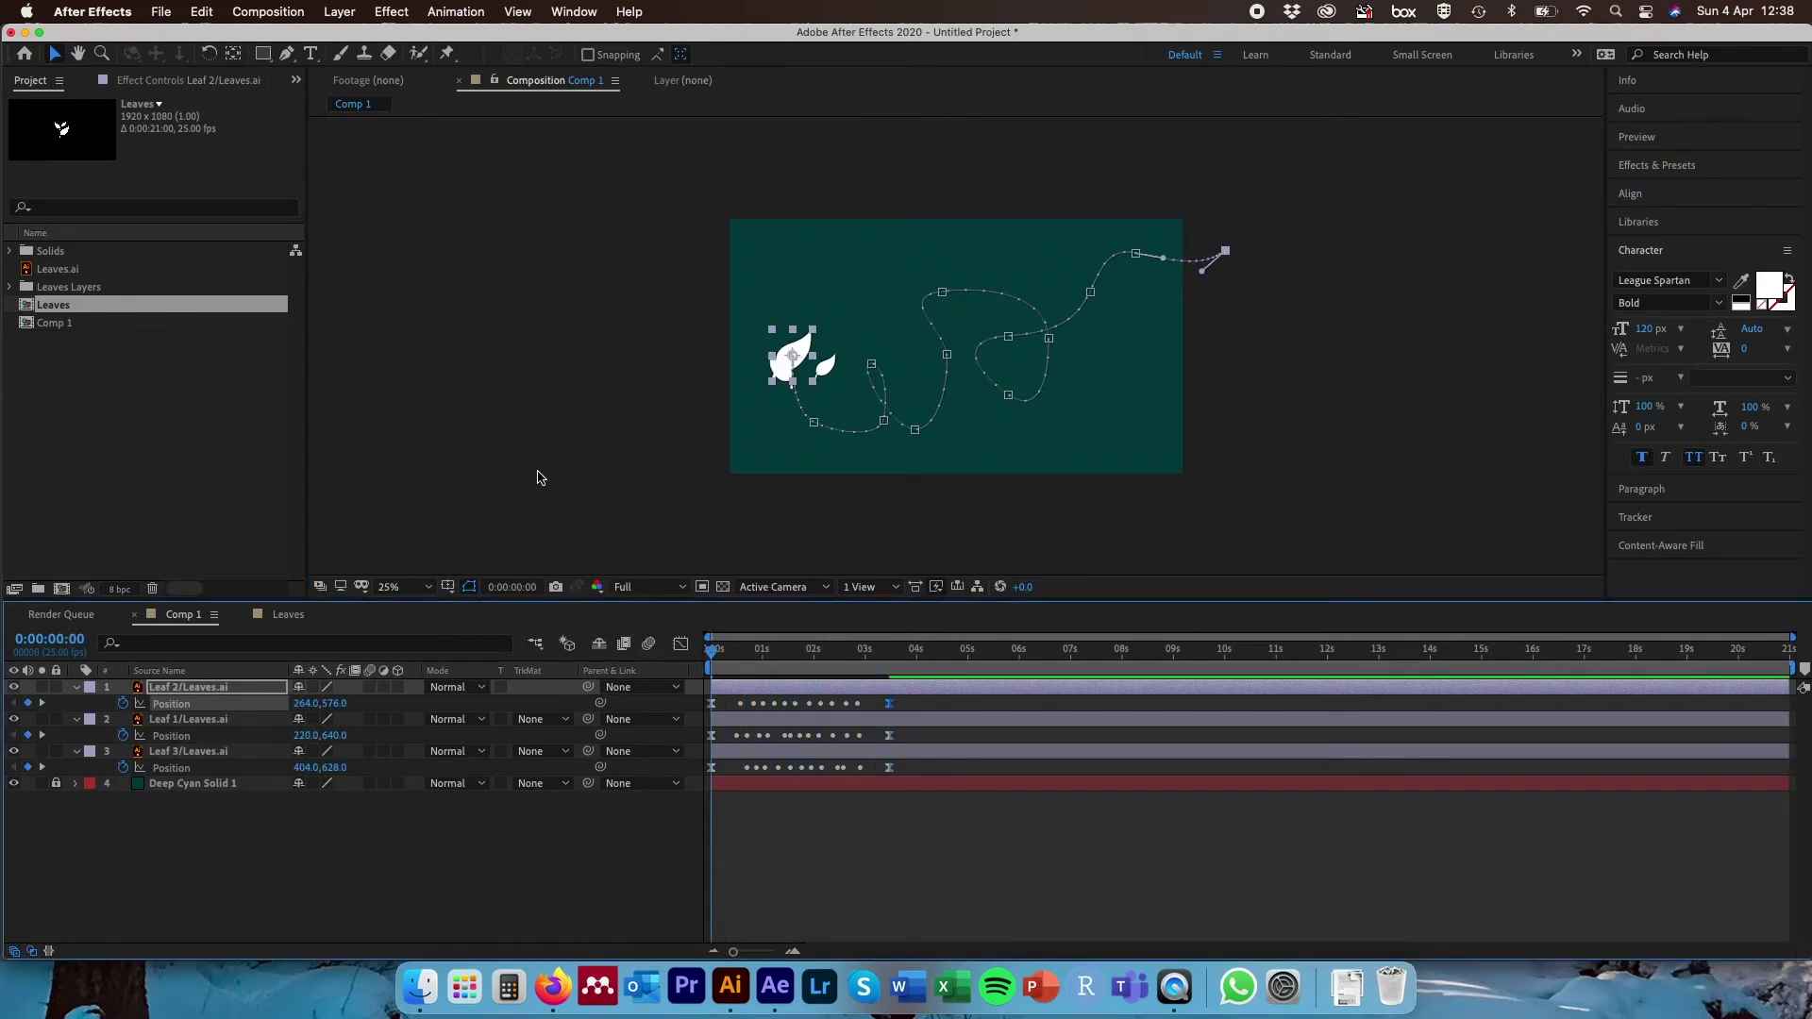
pyautogui.press('space')
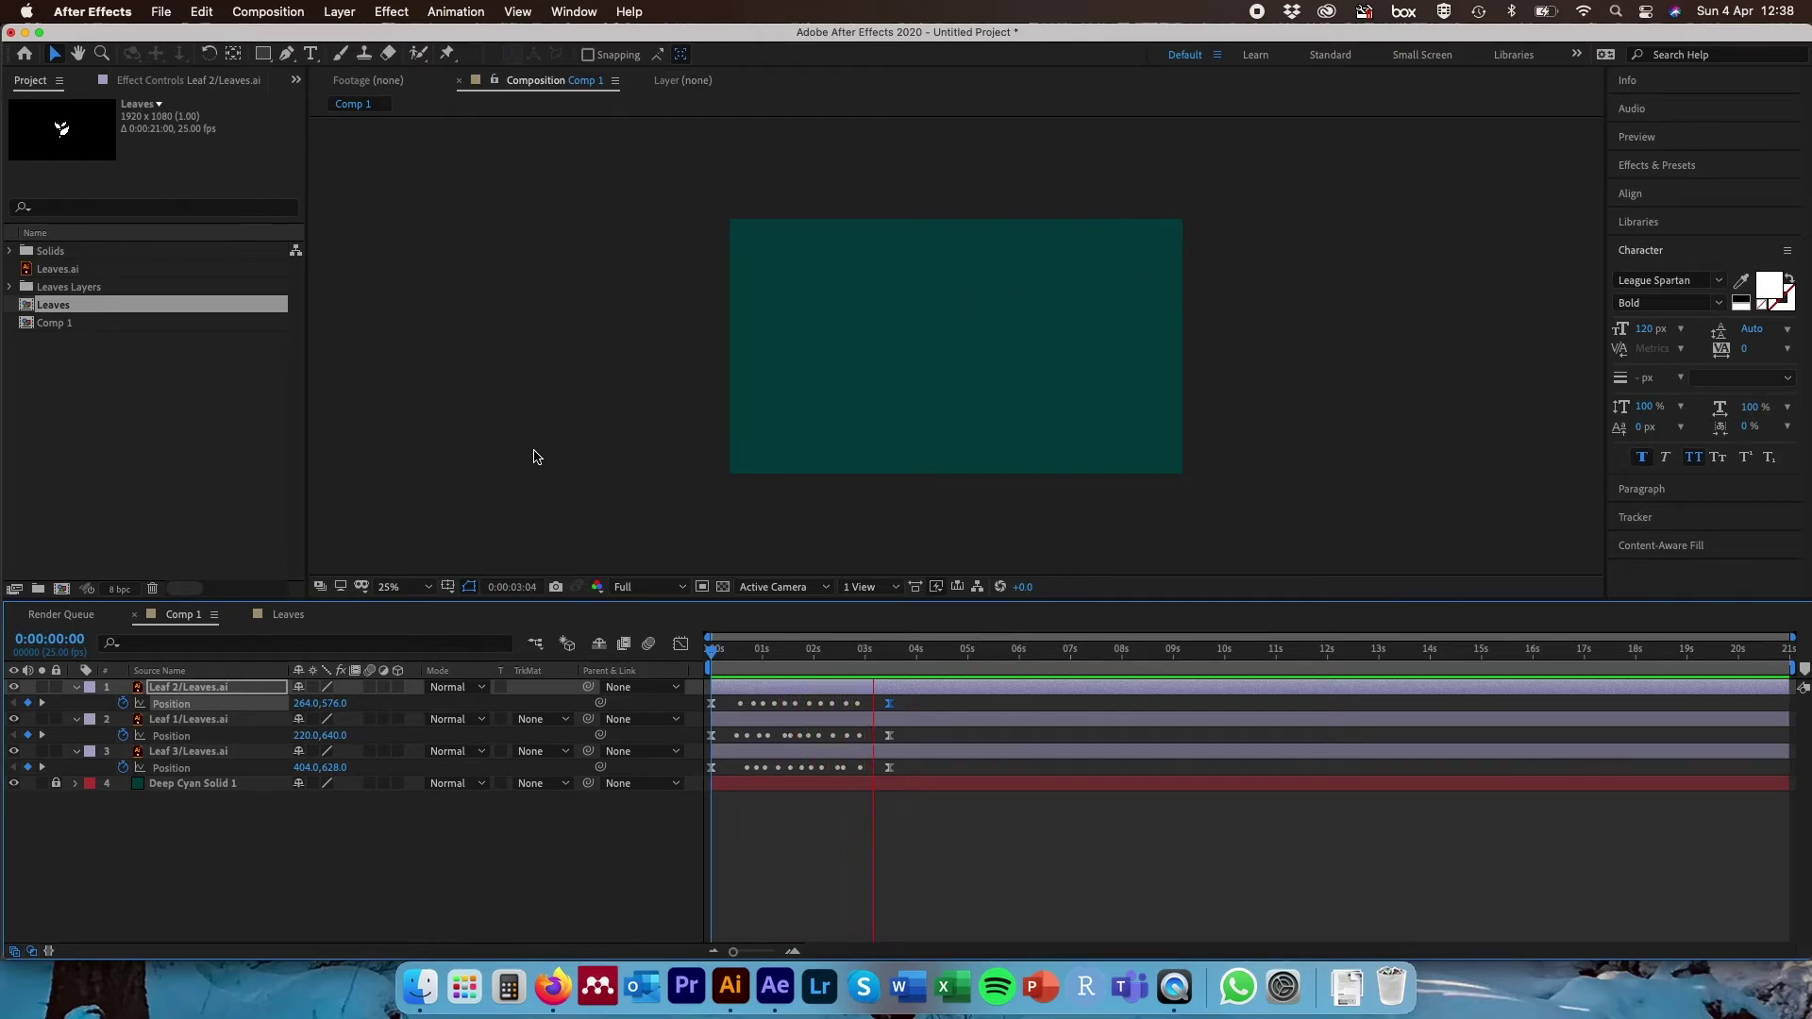
# - Reveal the Rotation property of all three leaf layers and give Leaf 2's Rotation the expression time*100
pyautogui.moveTo(716, 659); pyautogui.dragTo(788, 669)
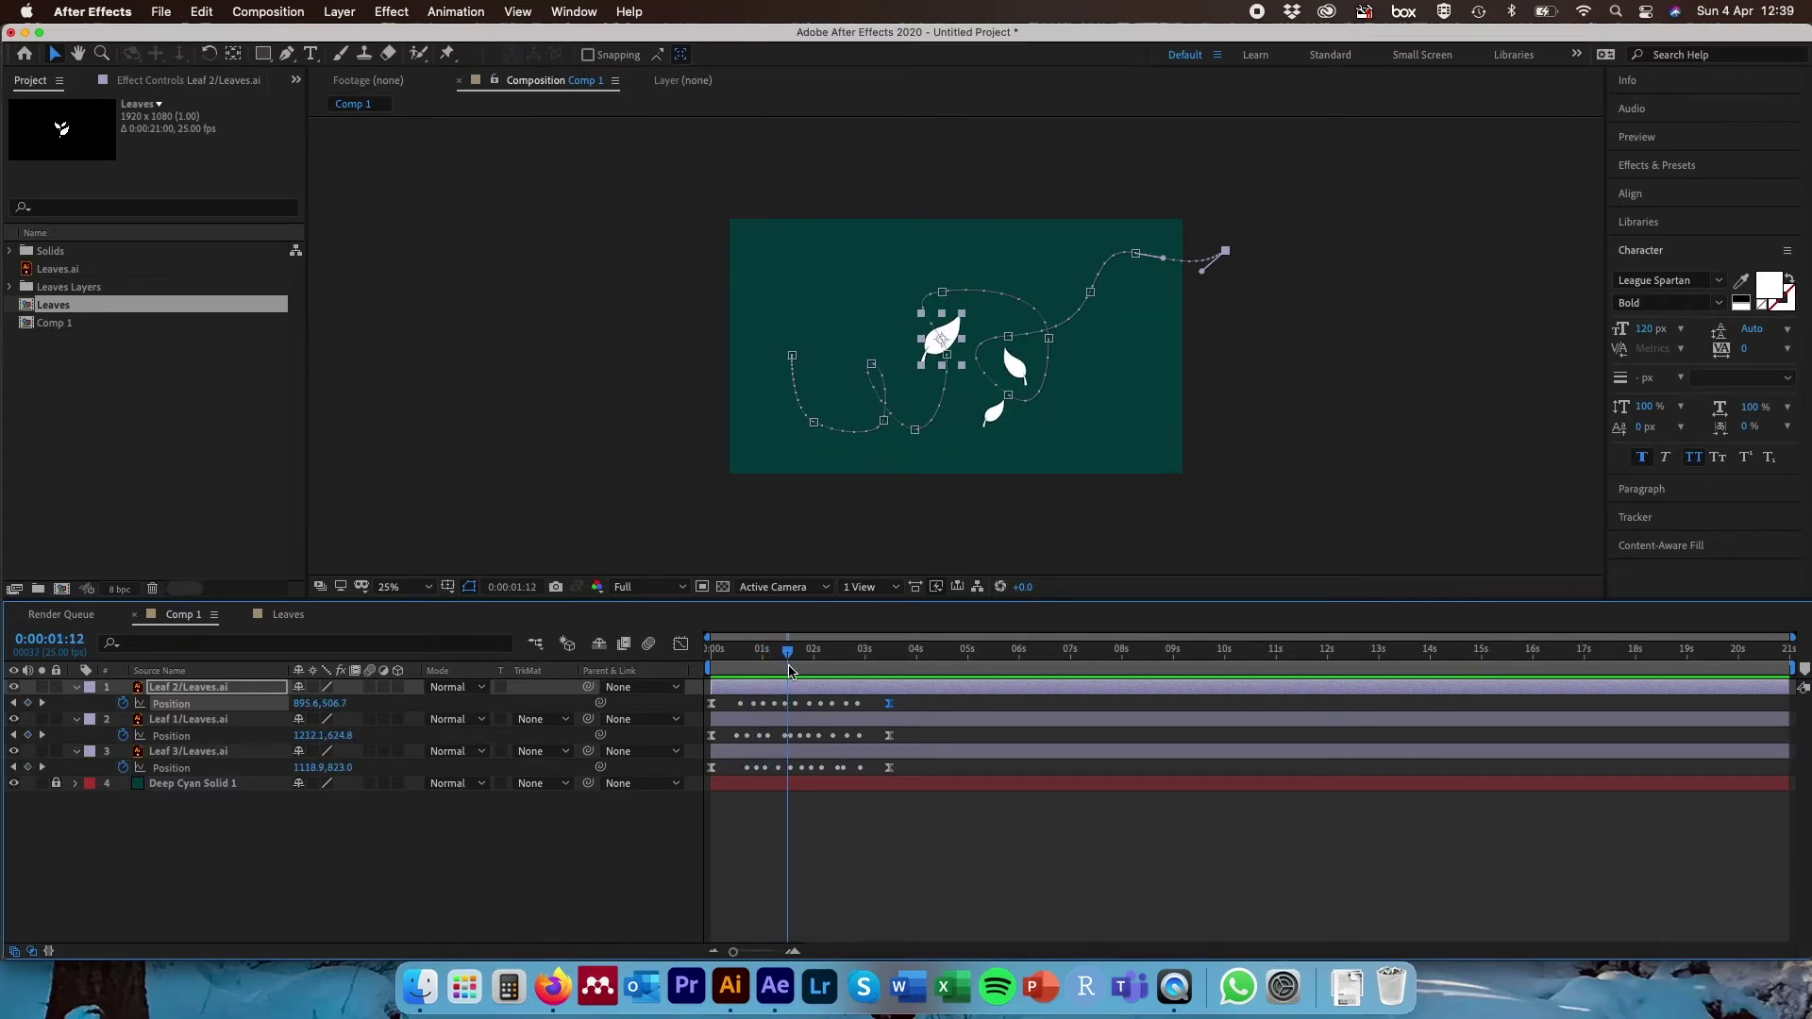
pyautogui.keyDown('shift'); pyautogui.click(205, 753); pyautogui.keyUp('shift')
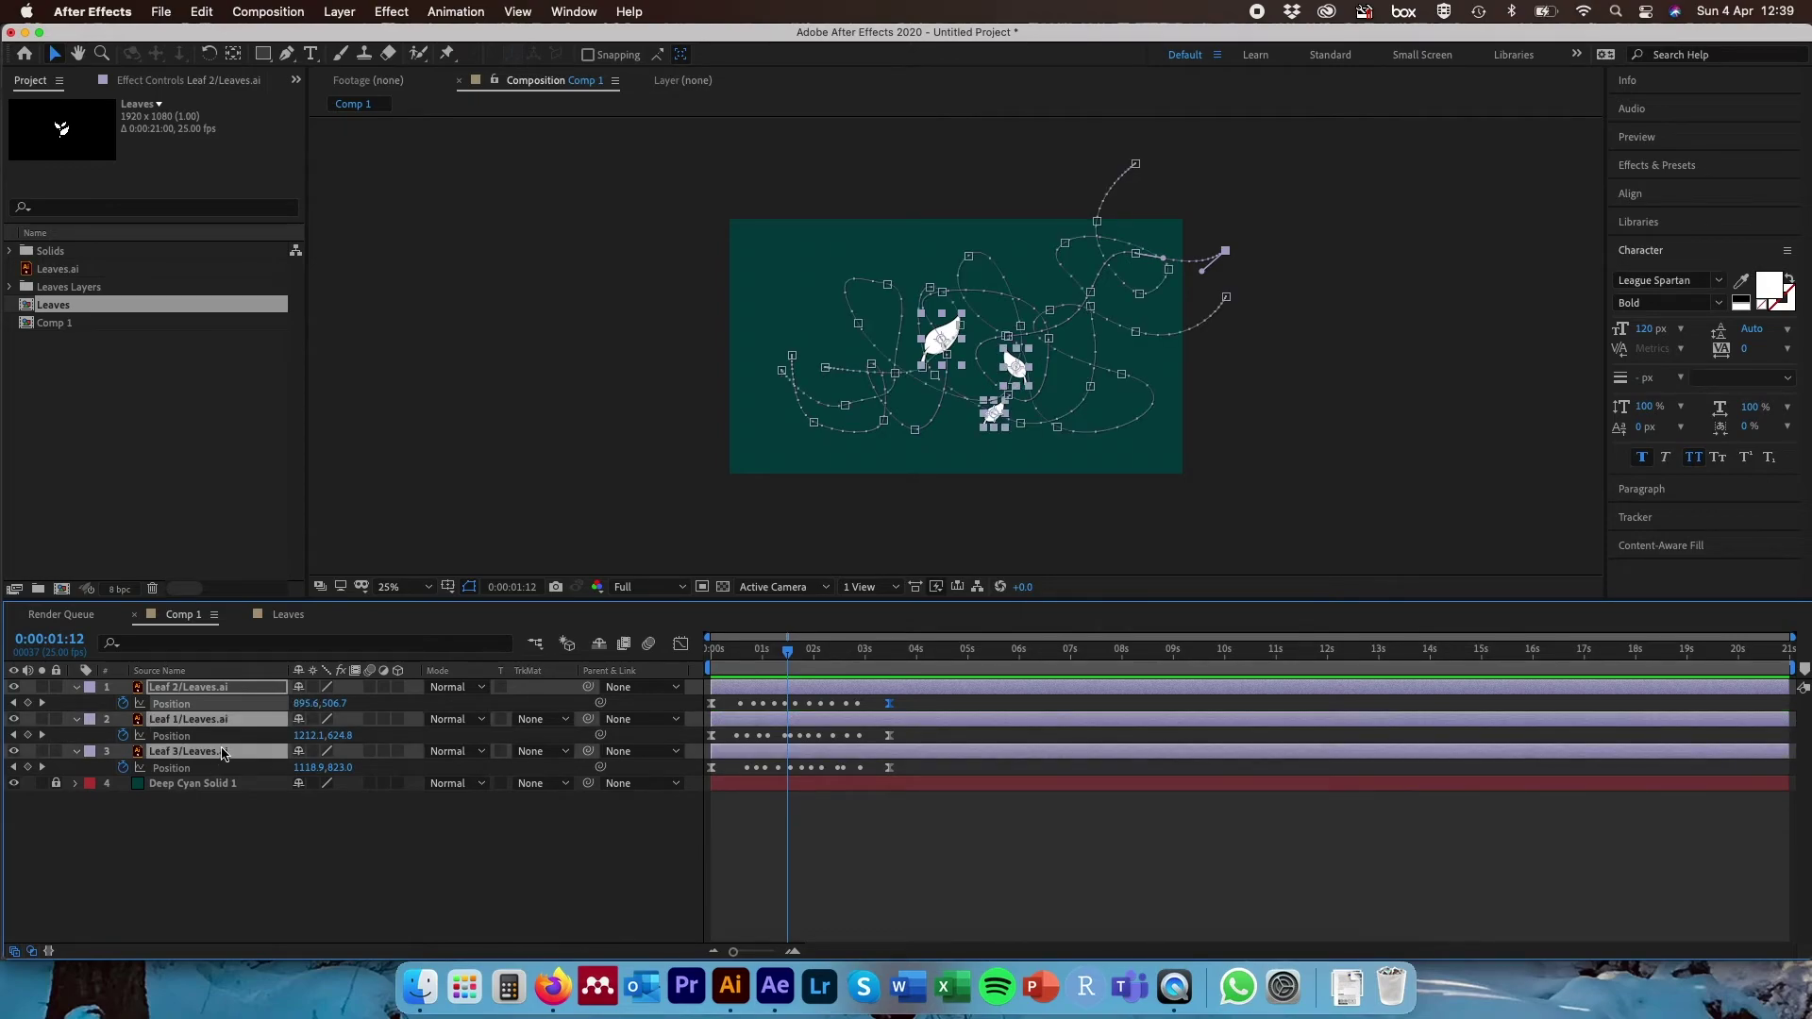
pyautogui.press('r')
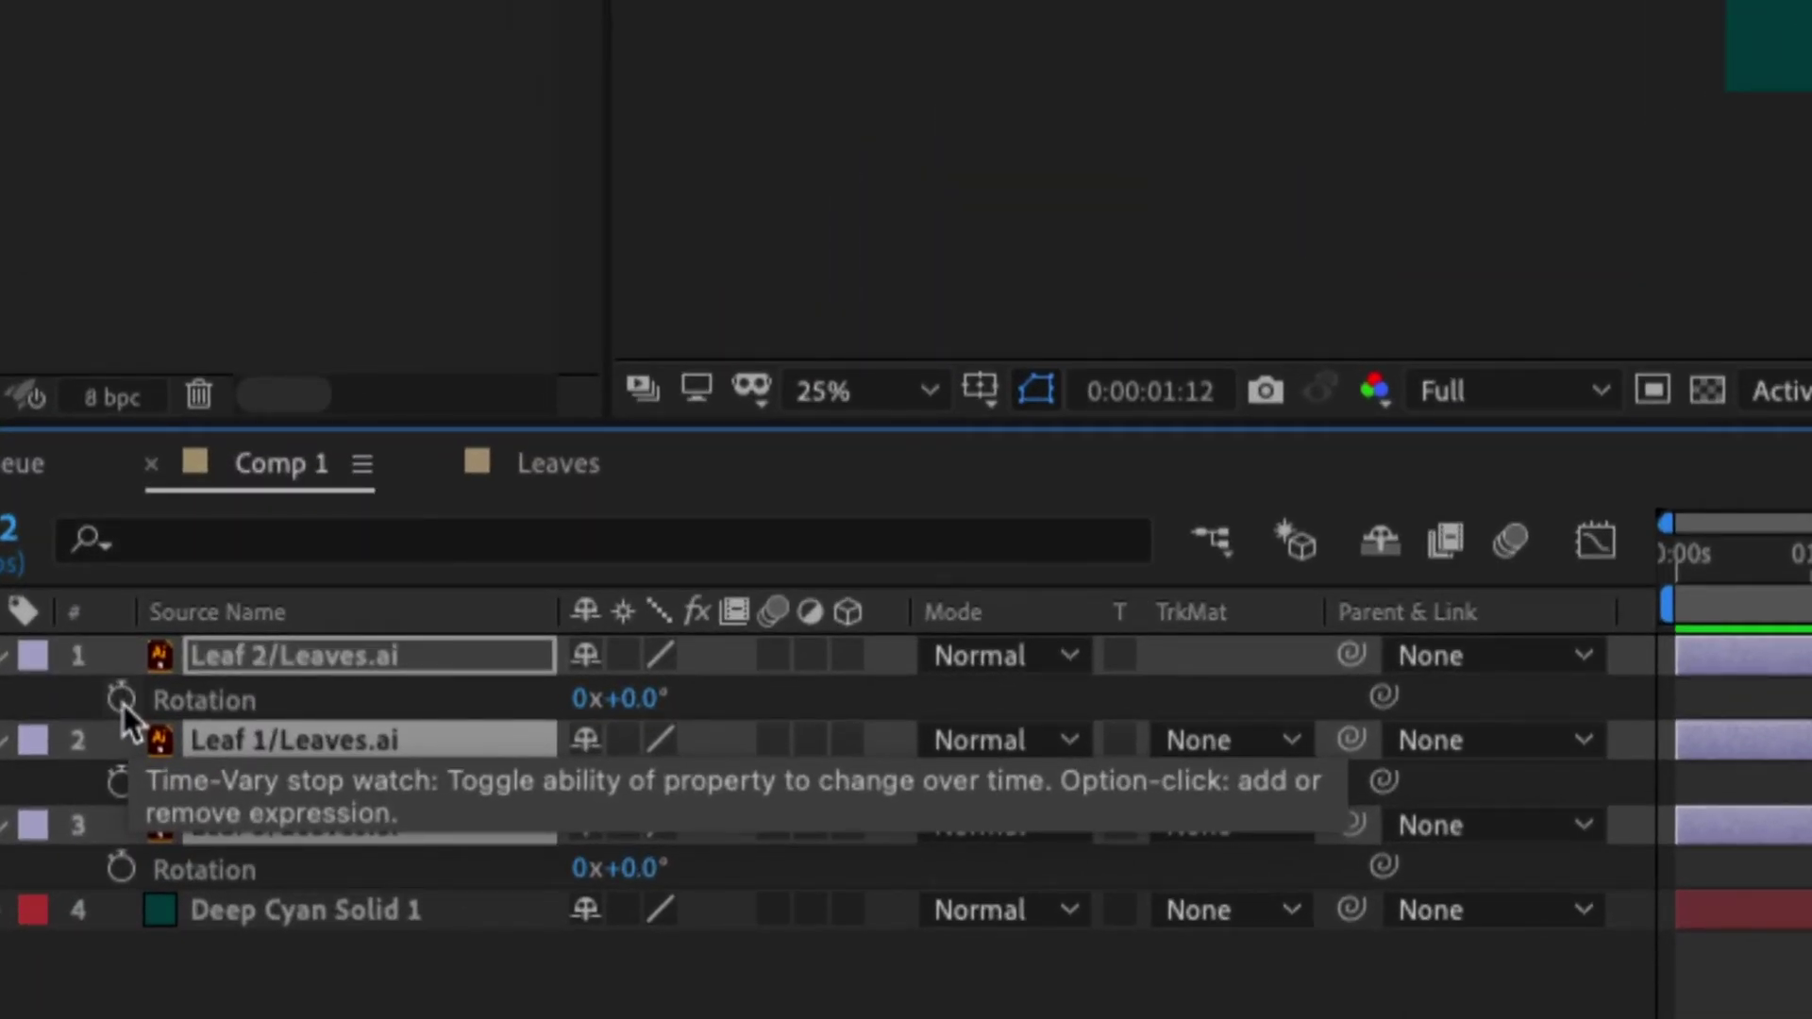
pyautogui.keyDown('alt'); pyautogui.click(122, 703); pyautogui.keyUp('alt')
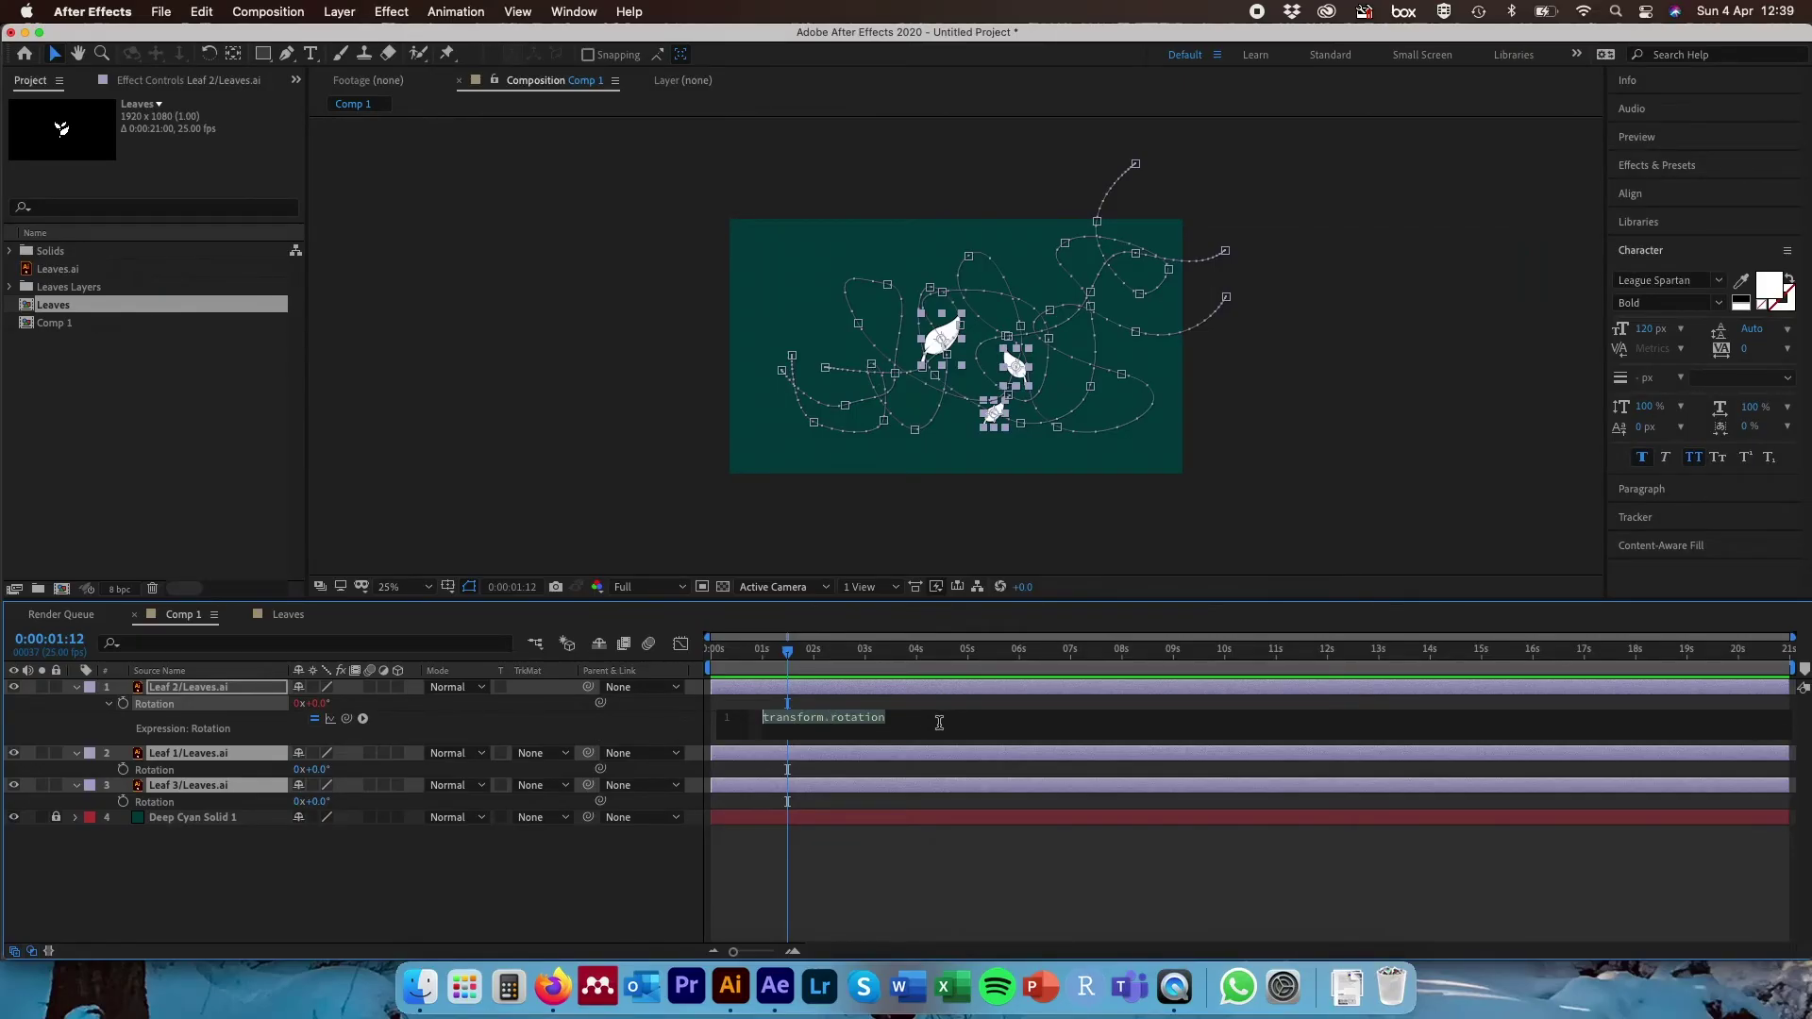
pyautogui.click(940, 722)
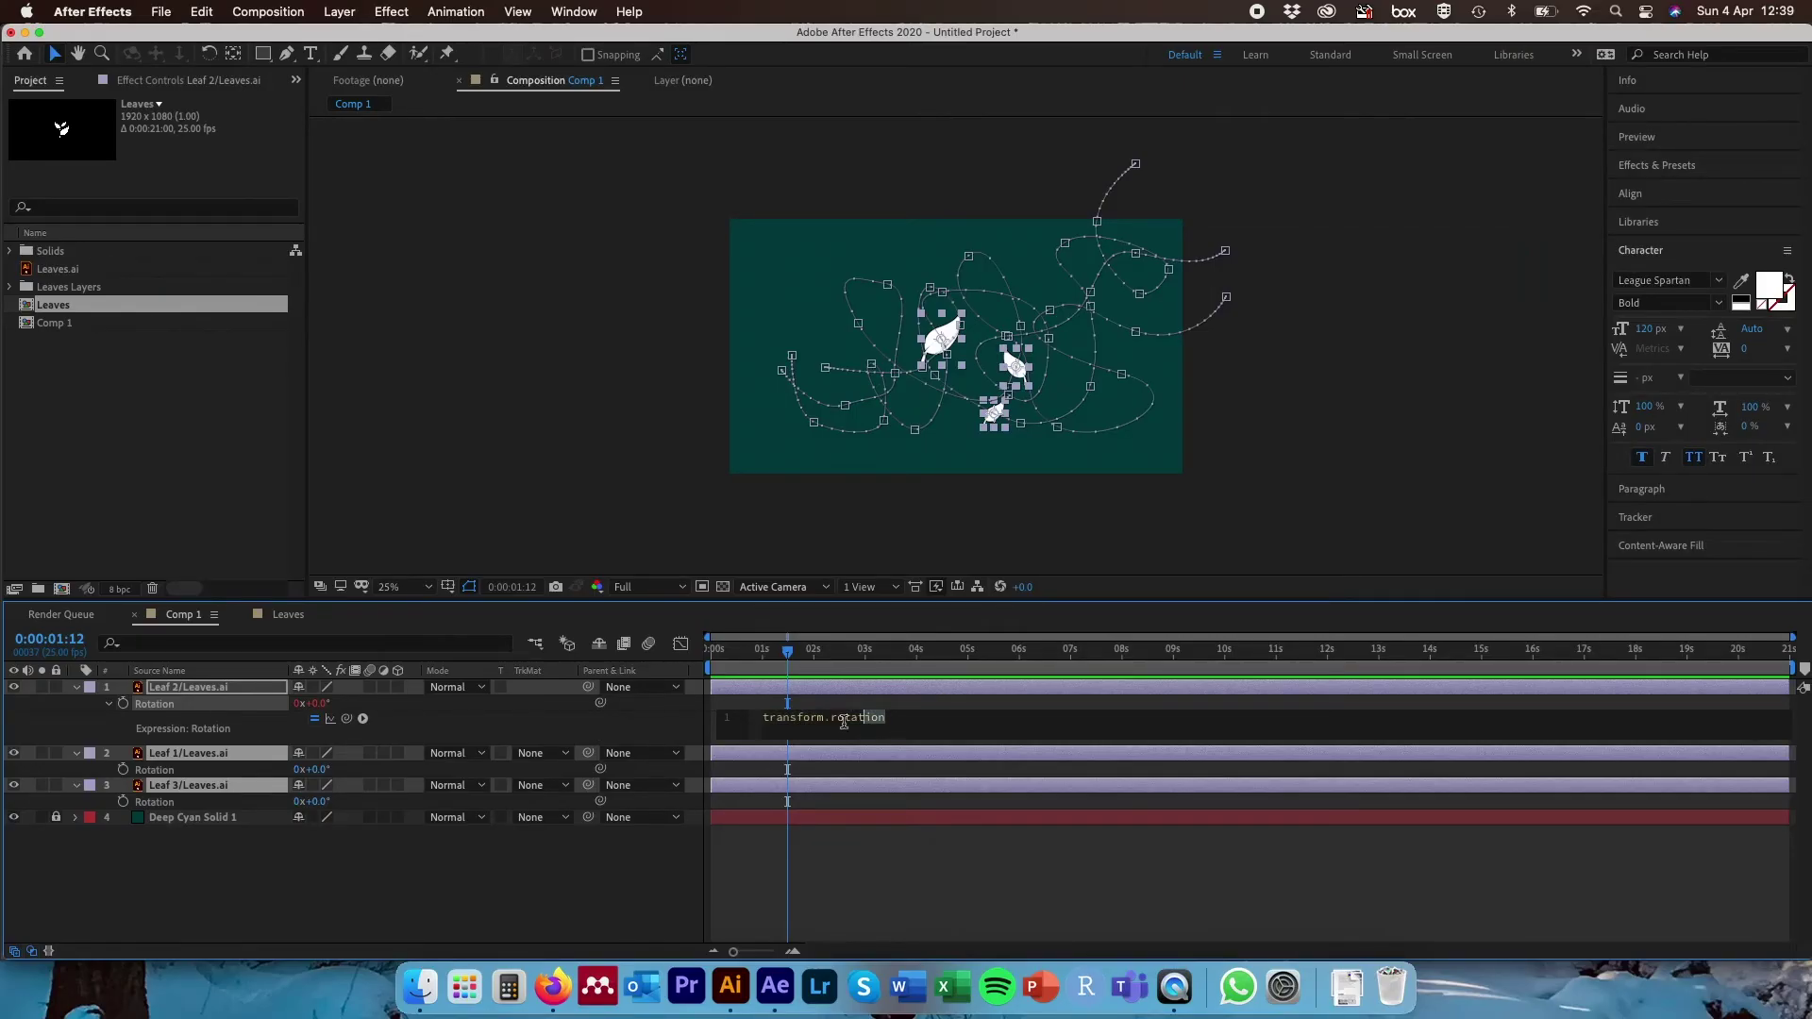
pyautogui.write('tim')
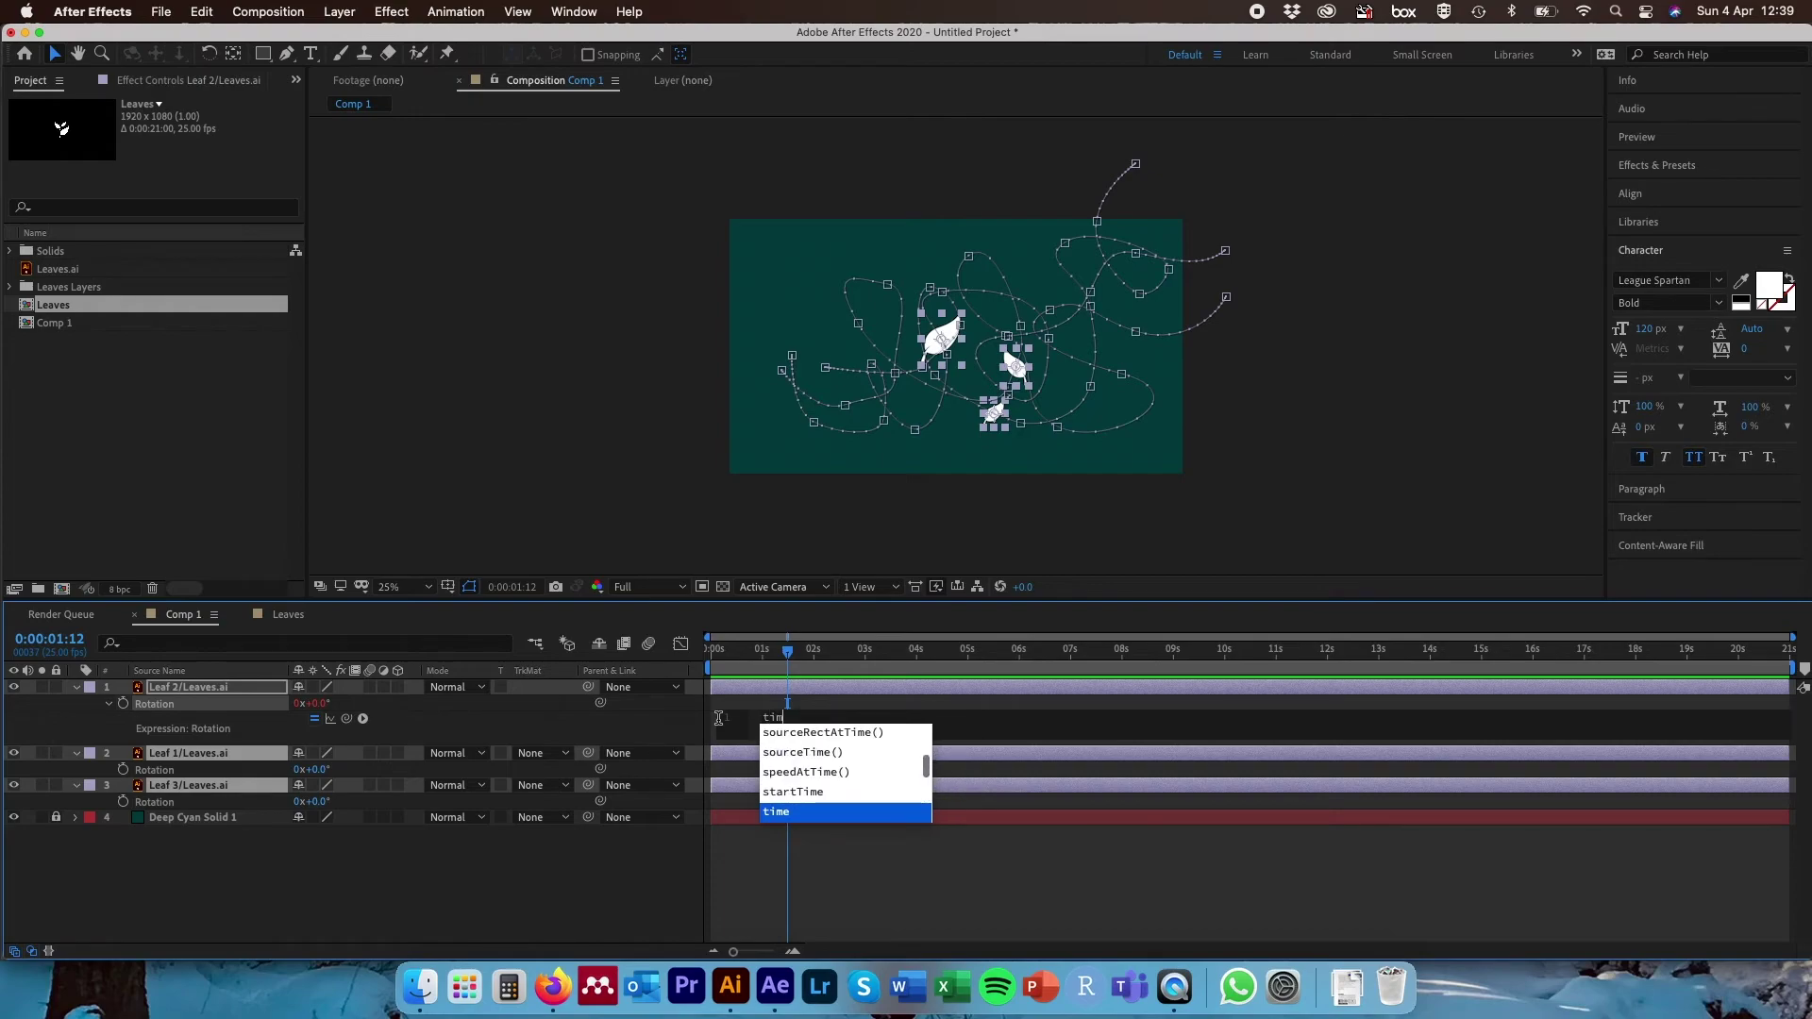
pyautogui.write('e*100')
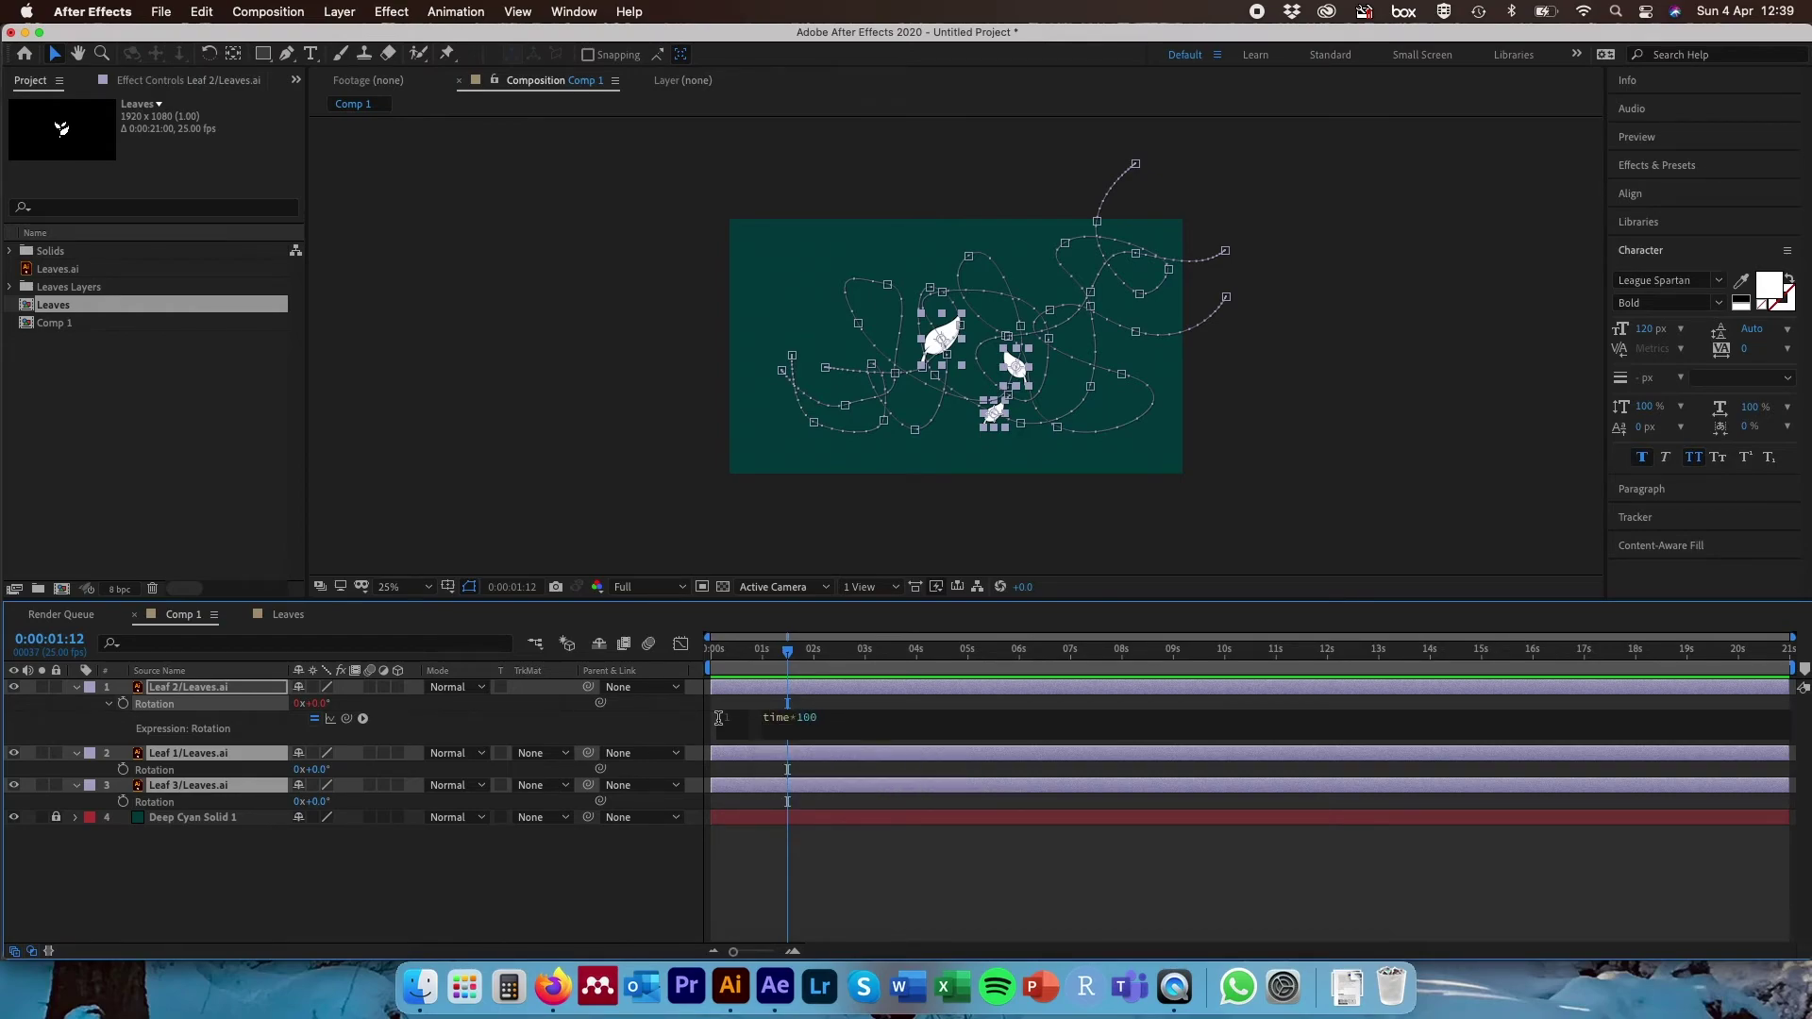
pyautogui.click(648, 510)
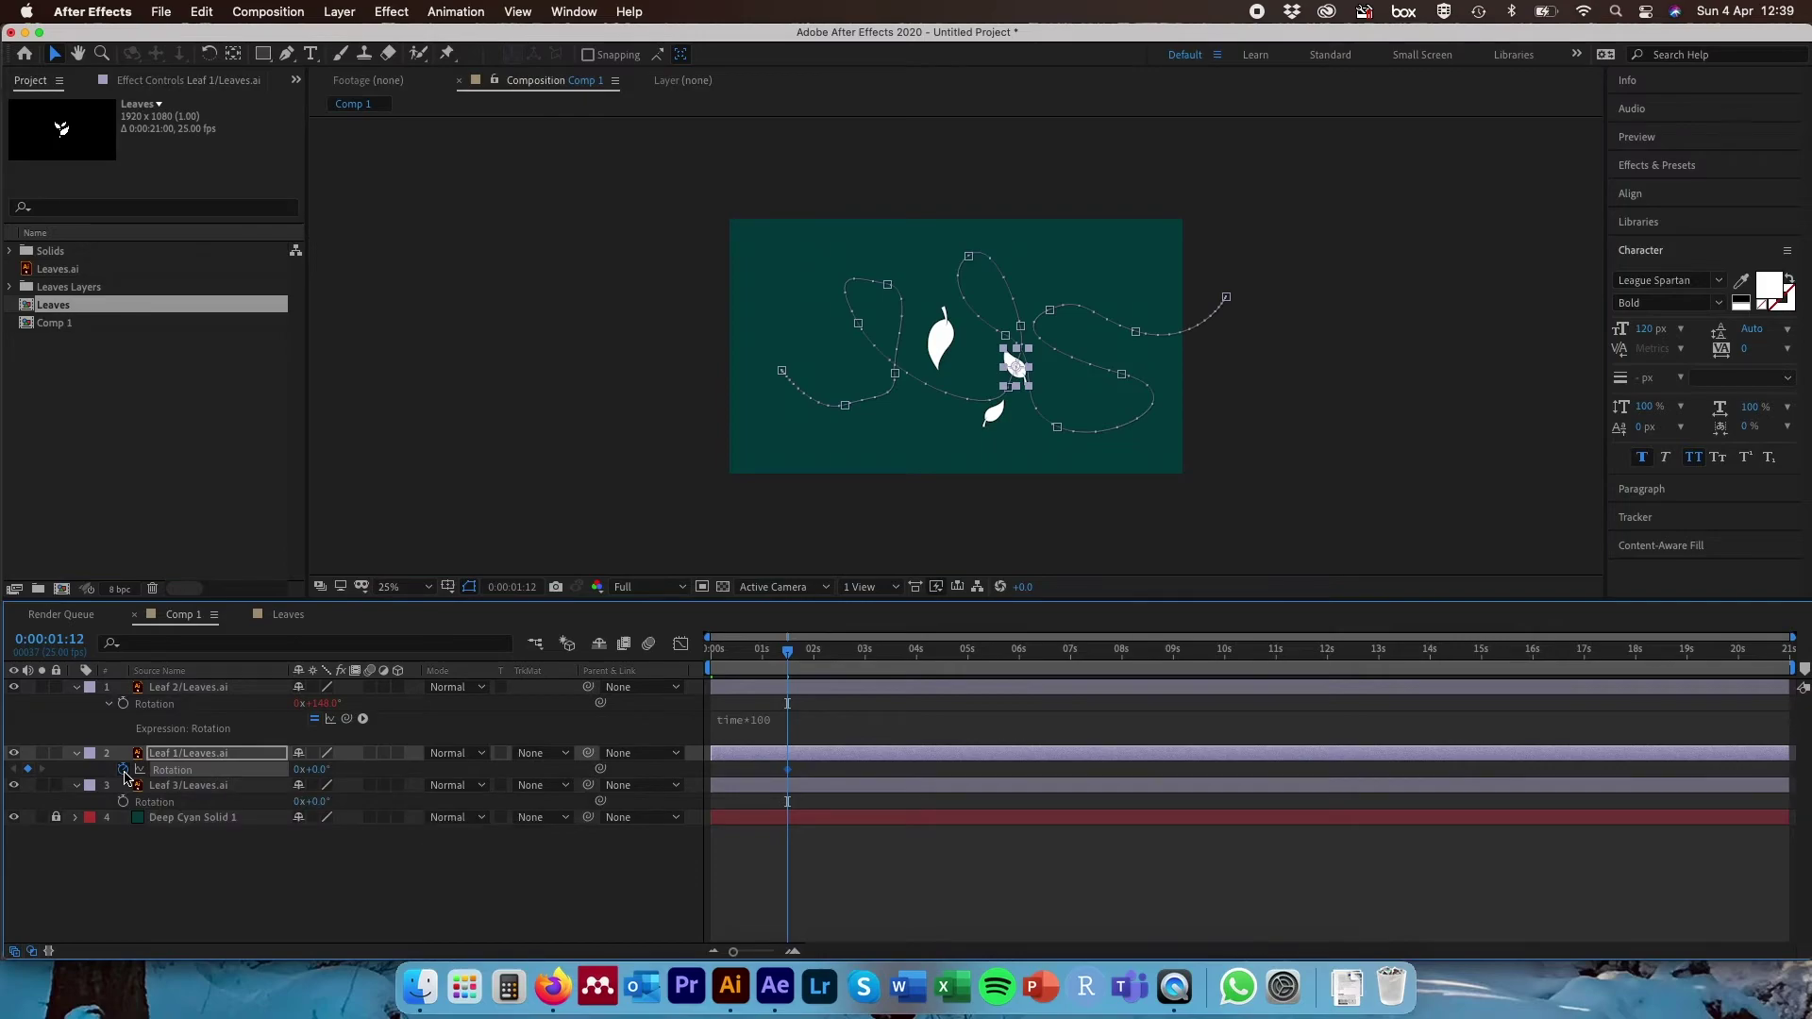
# - Give Leaf 1's Rotation property the expression time*250
pyautogui.keyDown('alt'); pyautogui.click(124, 771); pyautogui.keyUp('alt')
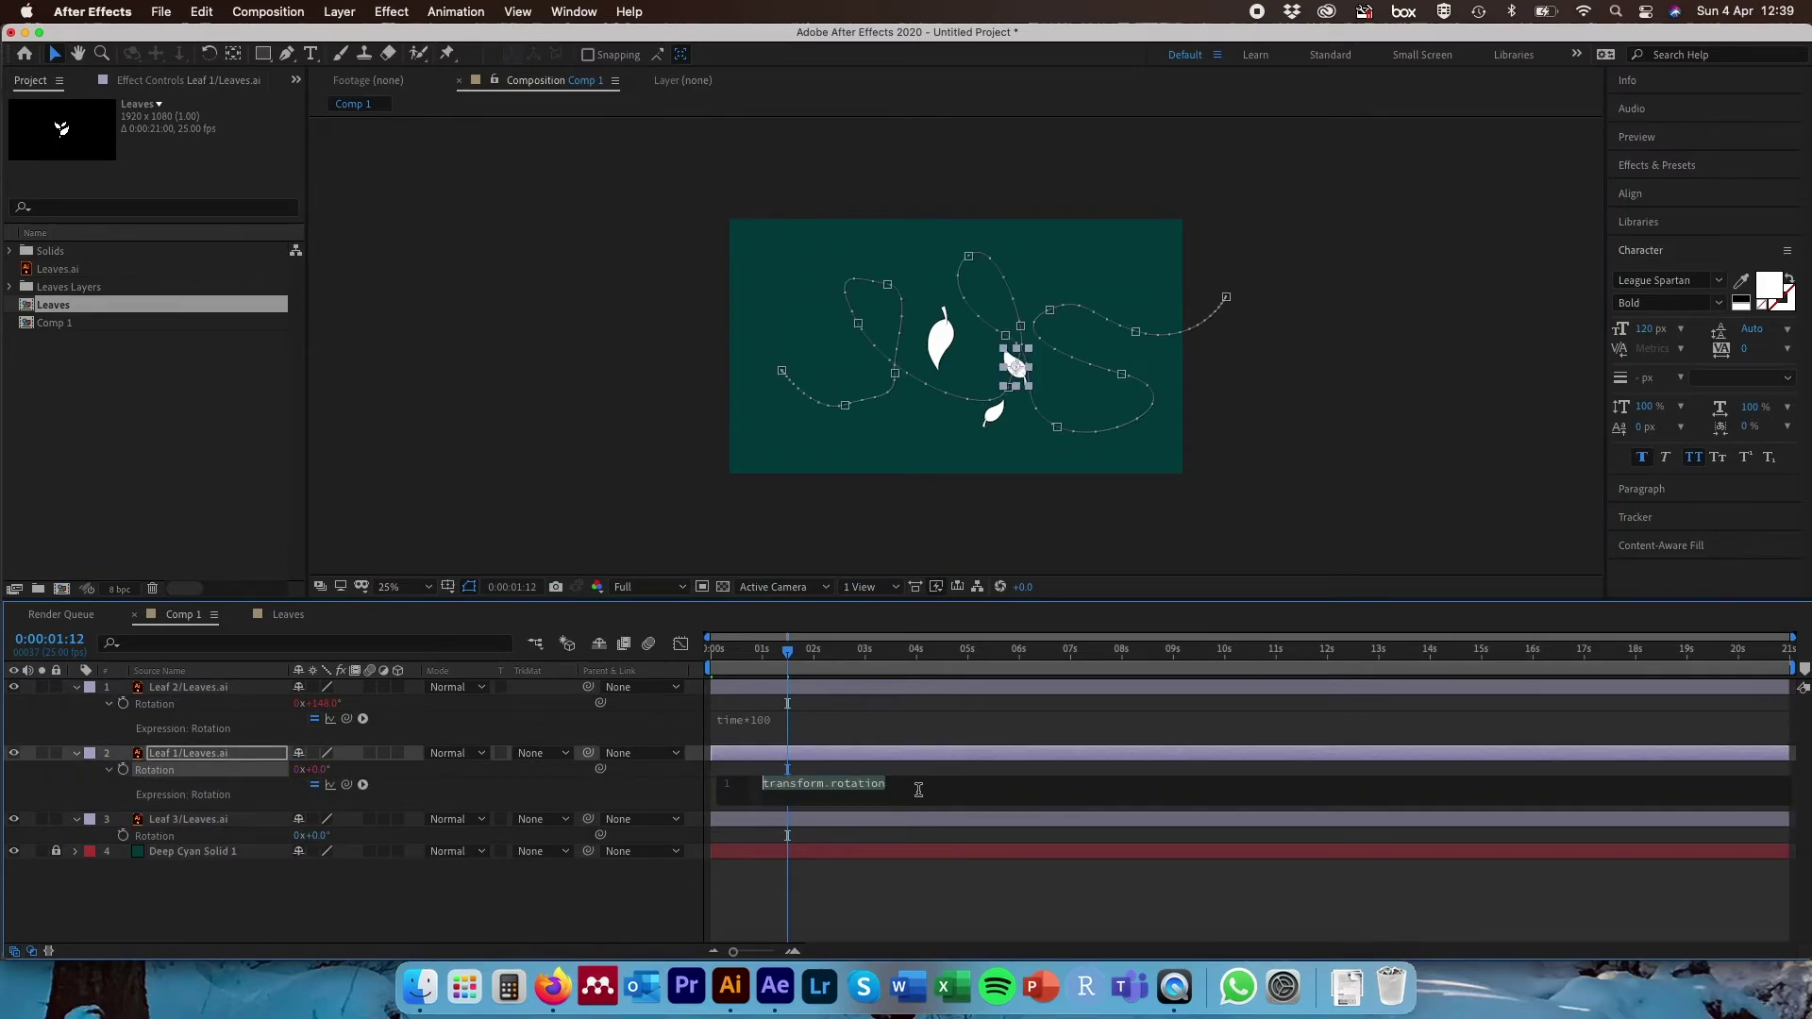
pyautogui.write('tim')
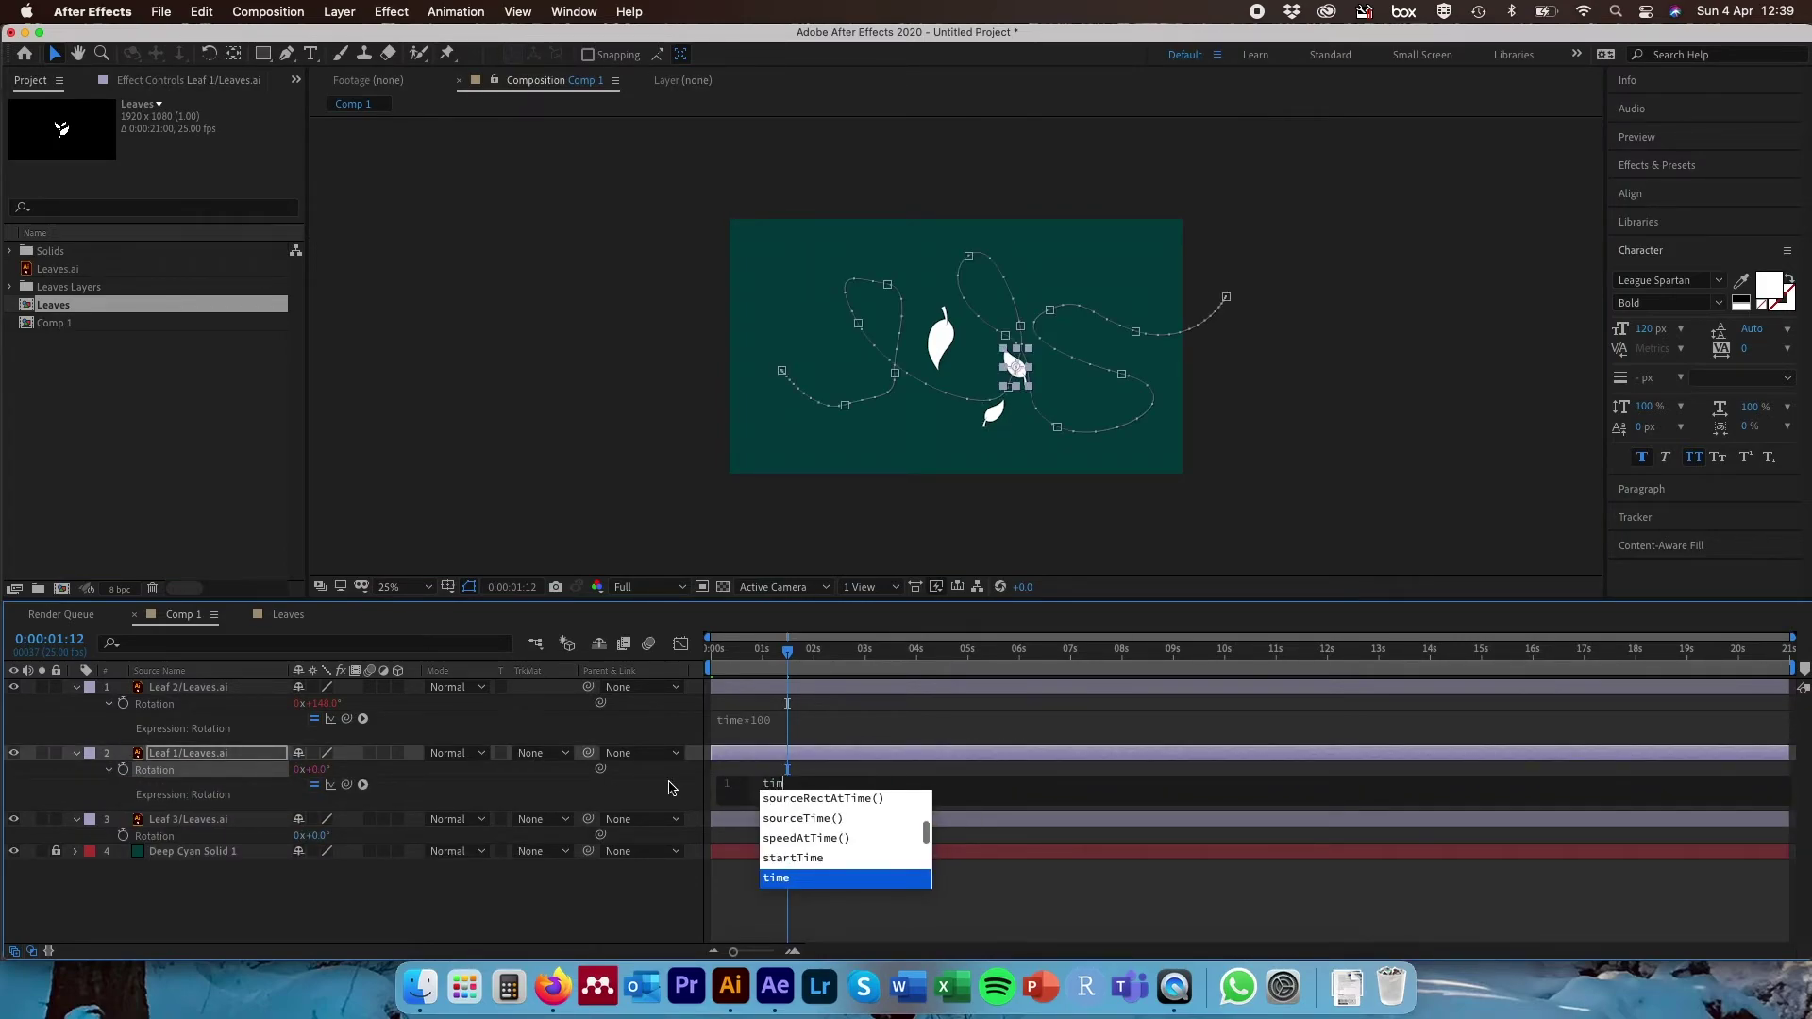
pyautogui.write('e*250')
pyautogui.click(783, 783)
pyautogui.write('e')
pyautogui.click(658, 517)
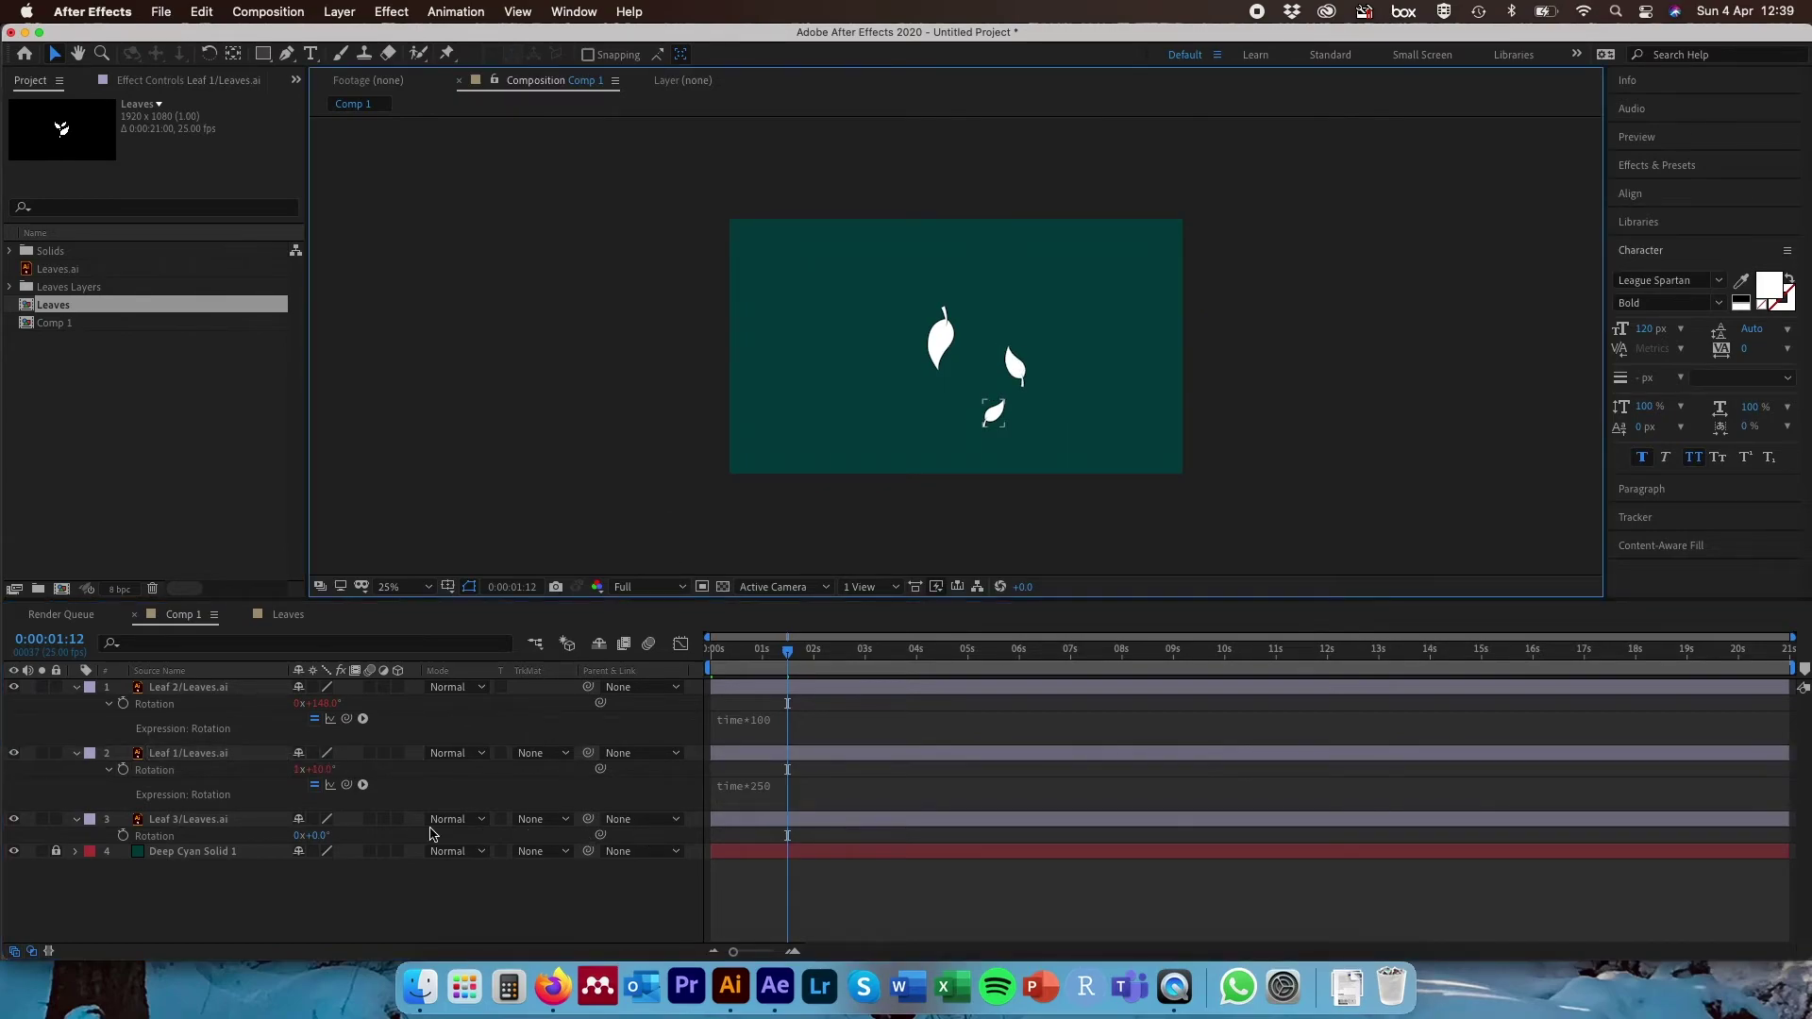
# - Give Leaf 3's Rotation property the expression time*150
pyautogui.click(125, 840)
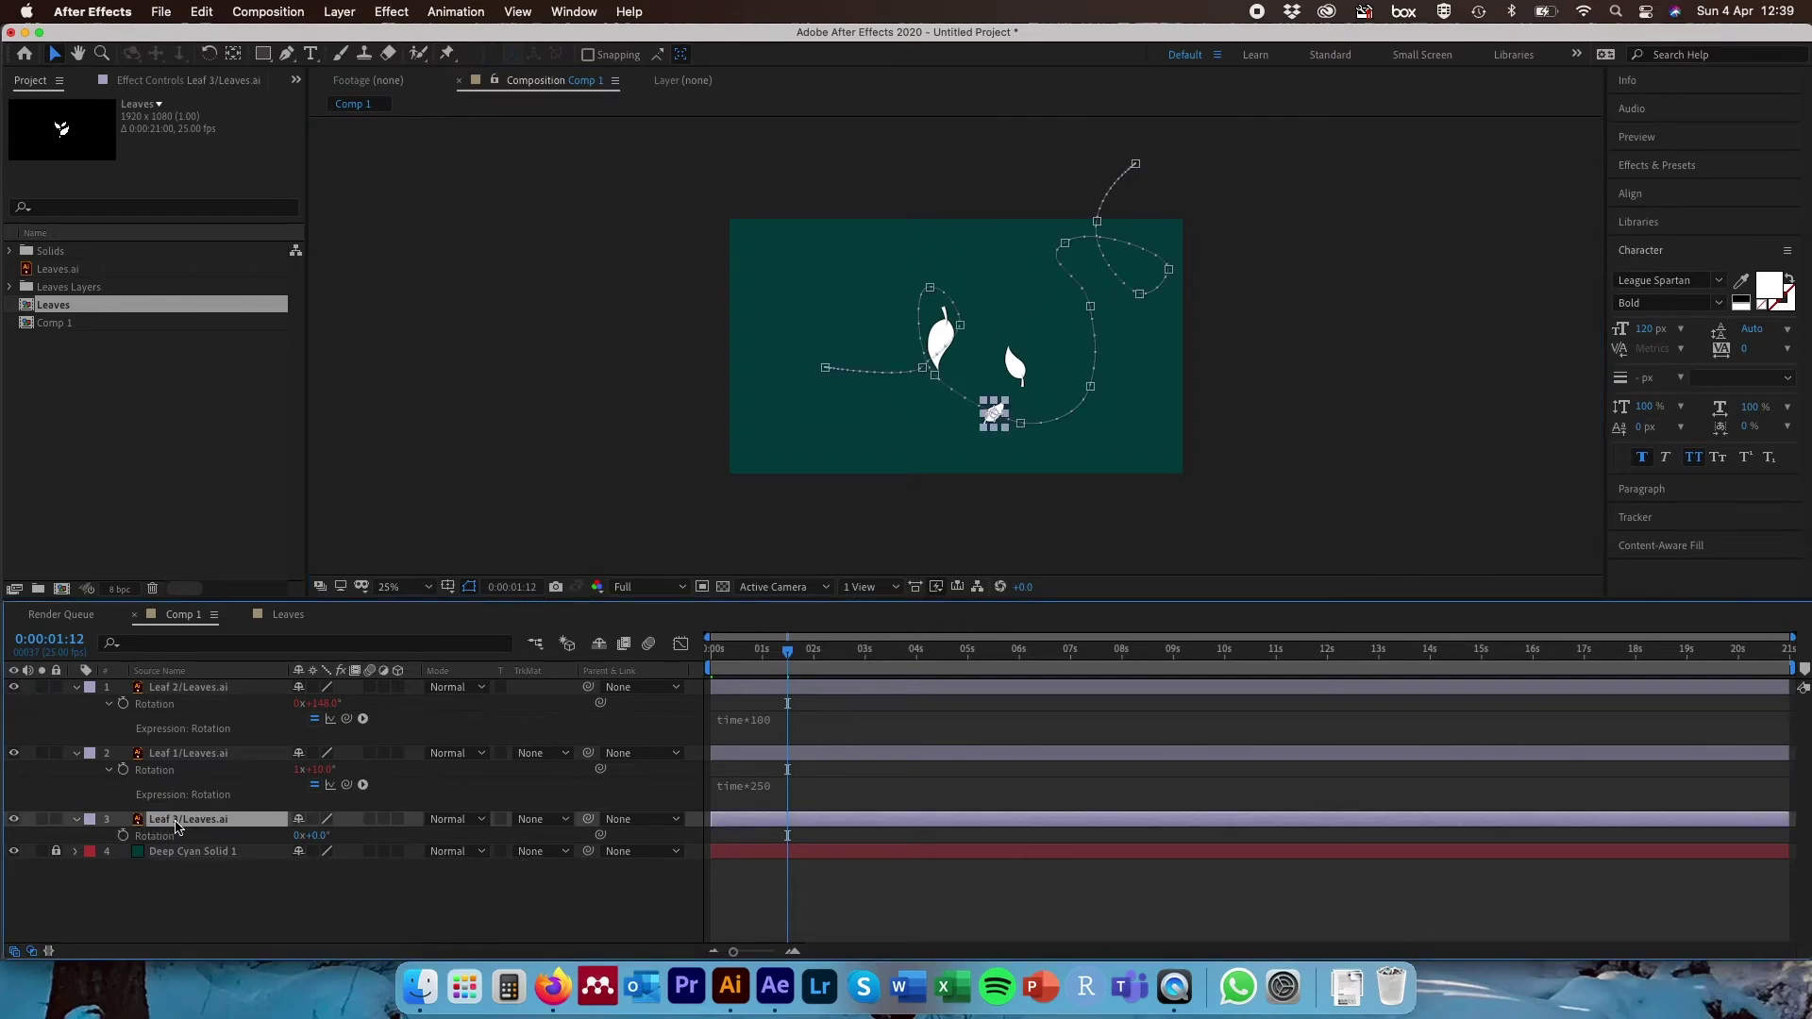
pyautogui.keyDown('alt'); pyautogui.click(124, 837); pyautogui.keyUp('alt')
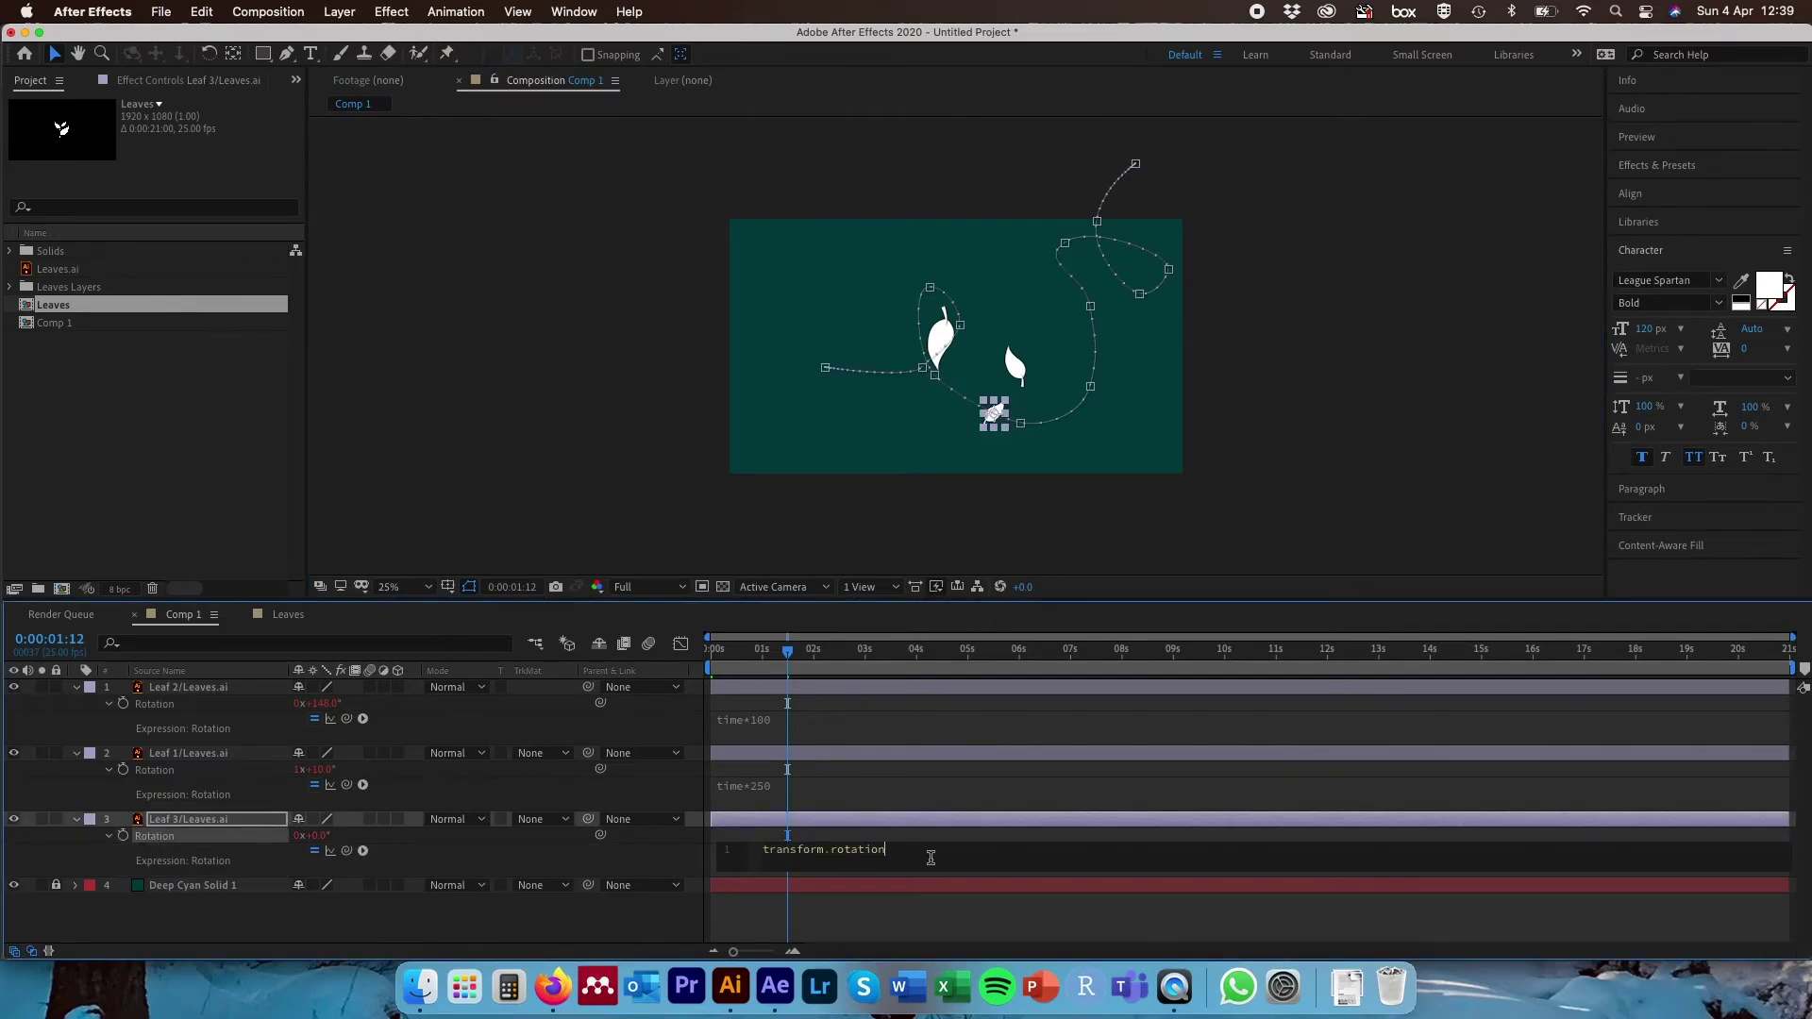
pyautogui.write('time*150')
pyautogui.click(807, 672)
# - Preview the animation from 0:00:00:00 to check the rotation of all three leaves
pyautogui.press(',')
pyautogui.moveTo(788, 667); pyautogui.dragTo(684, 661)
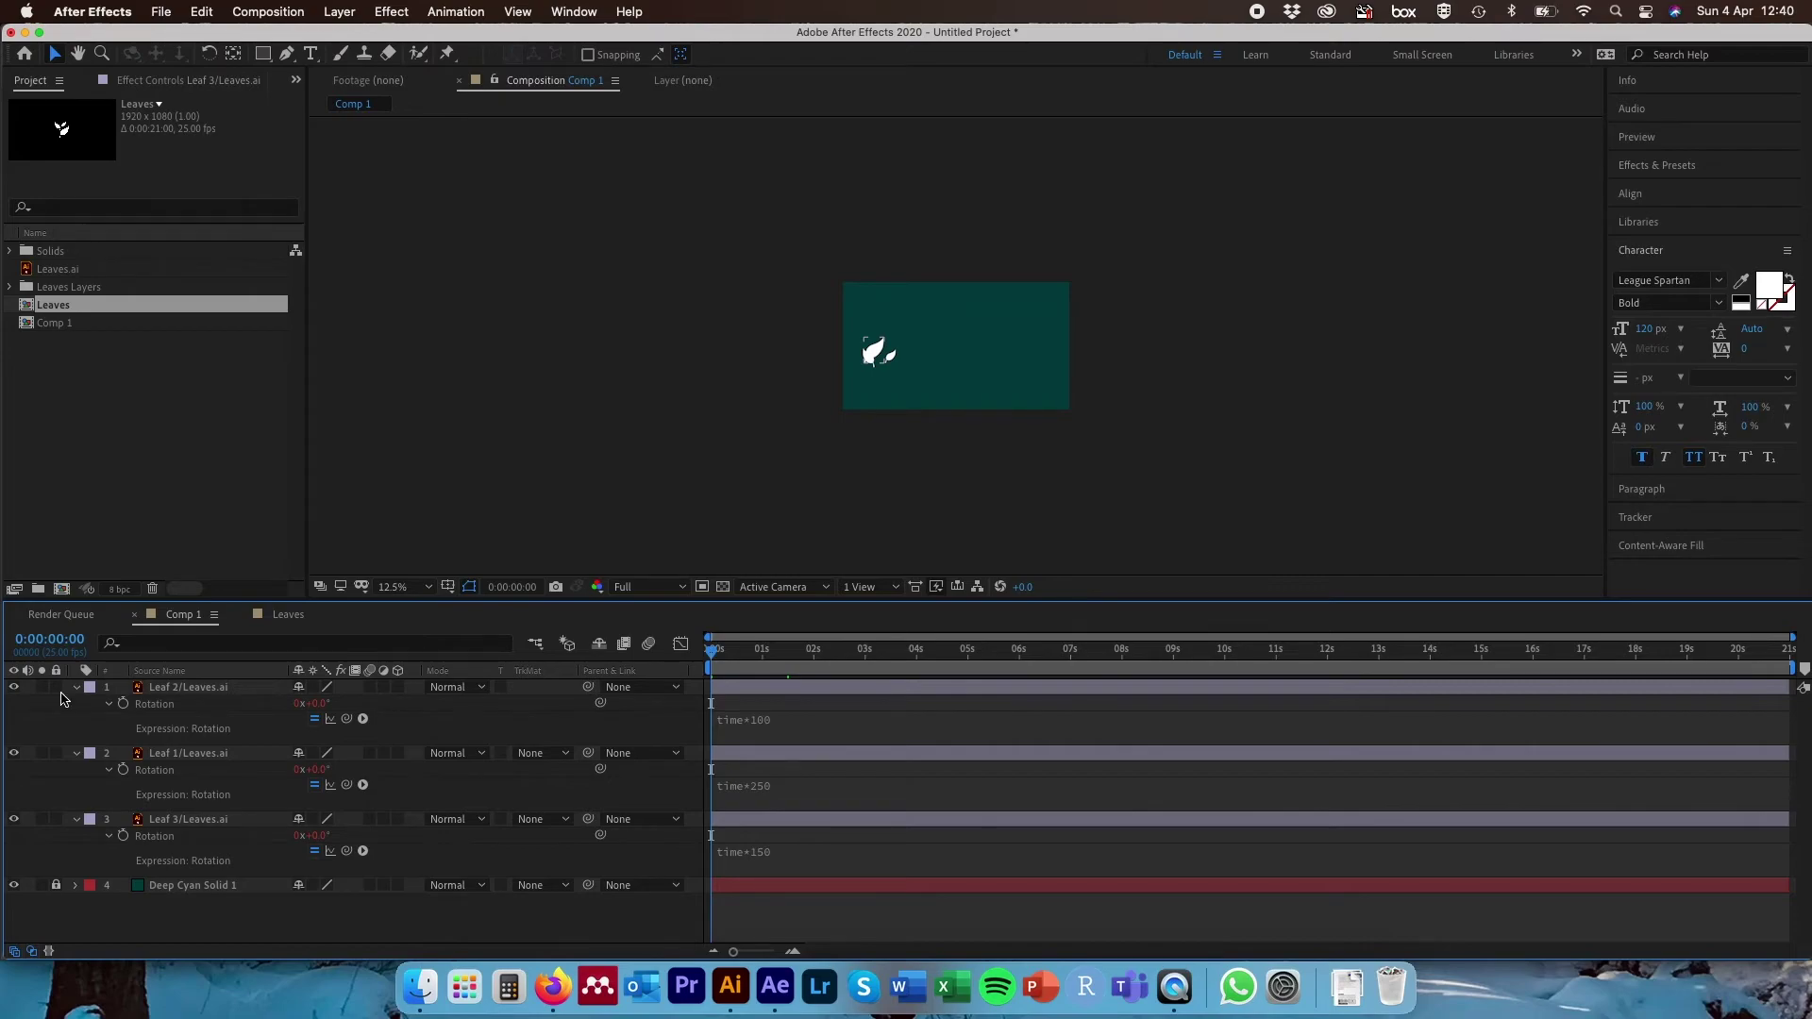
pyautogui.press('space')
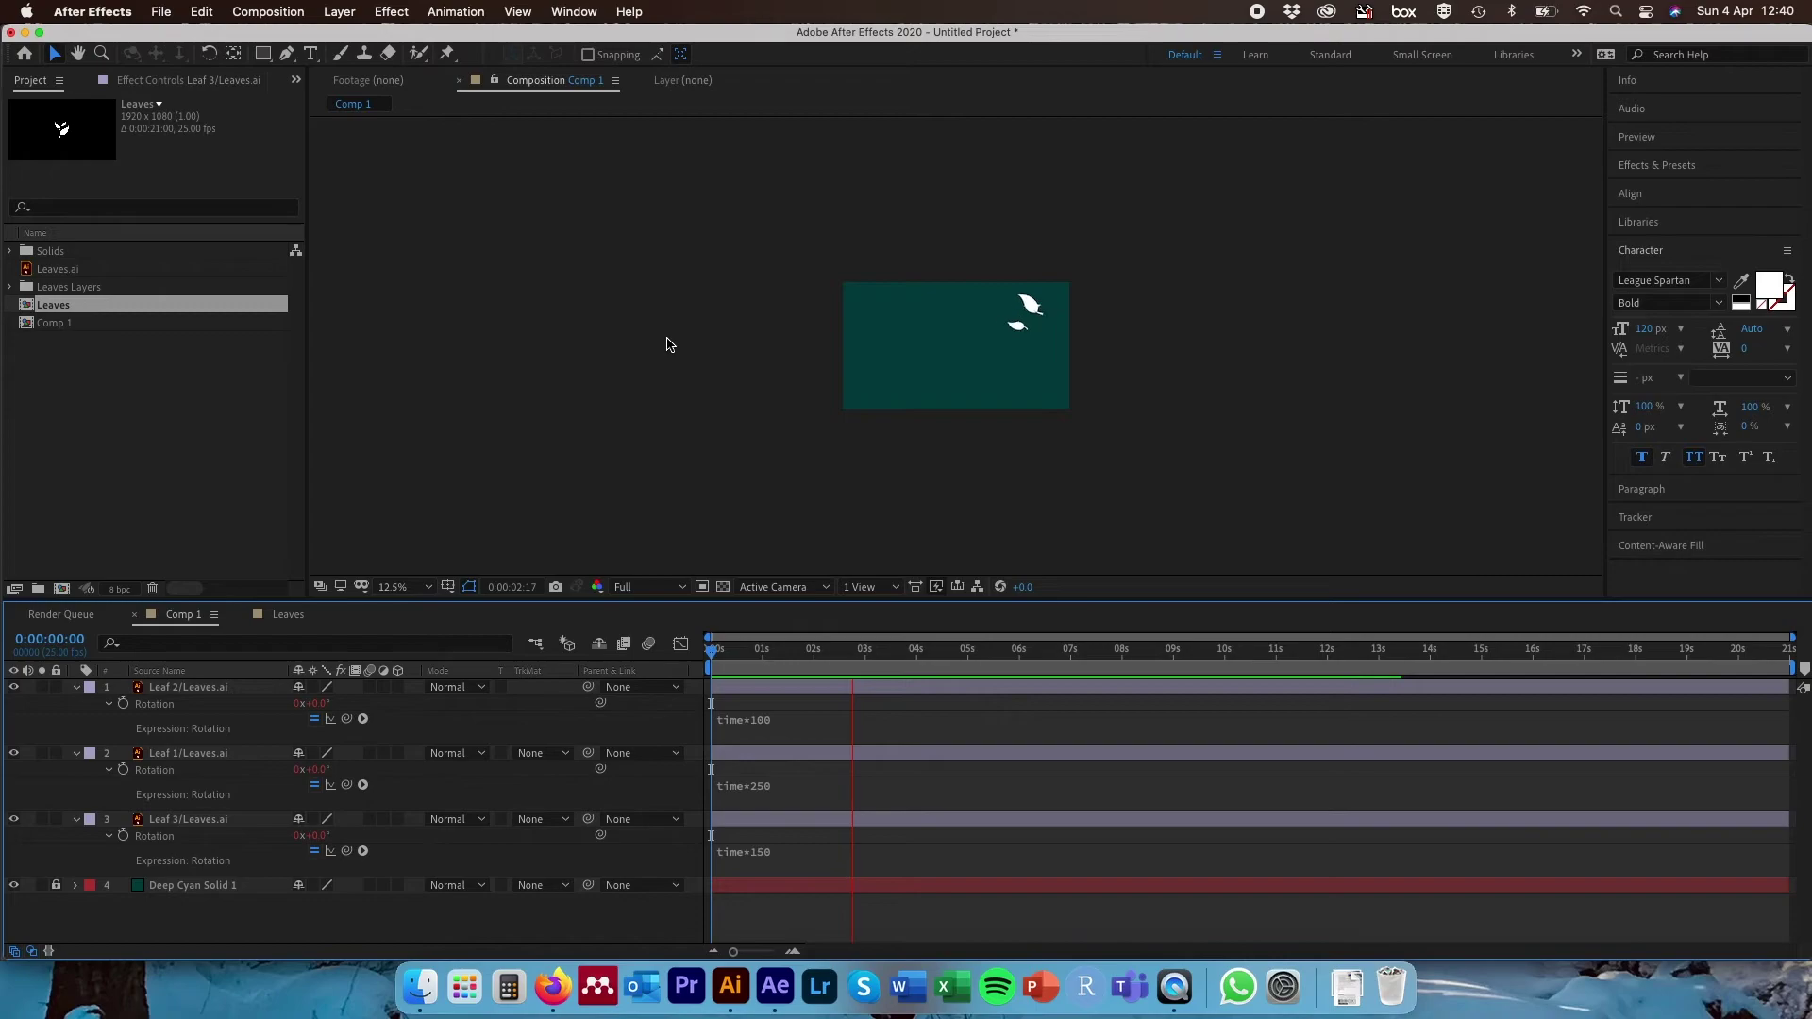
pyautogui.press('space')
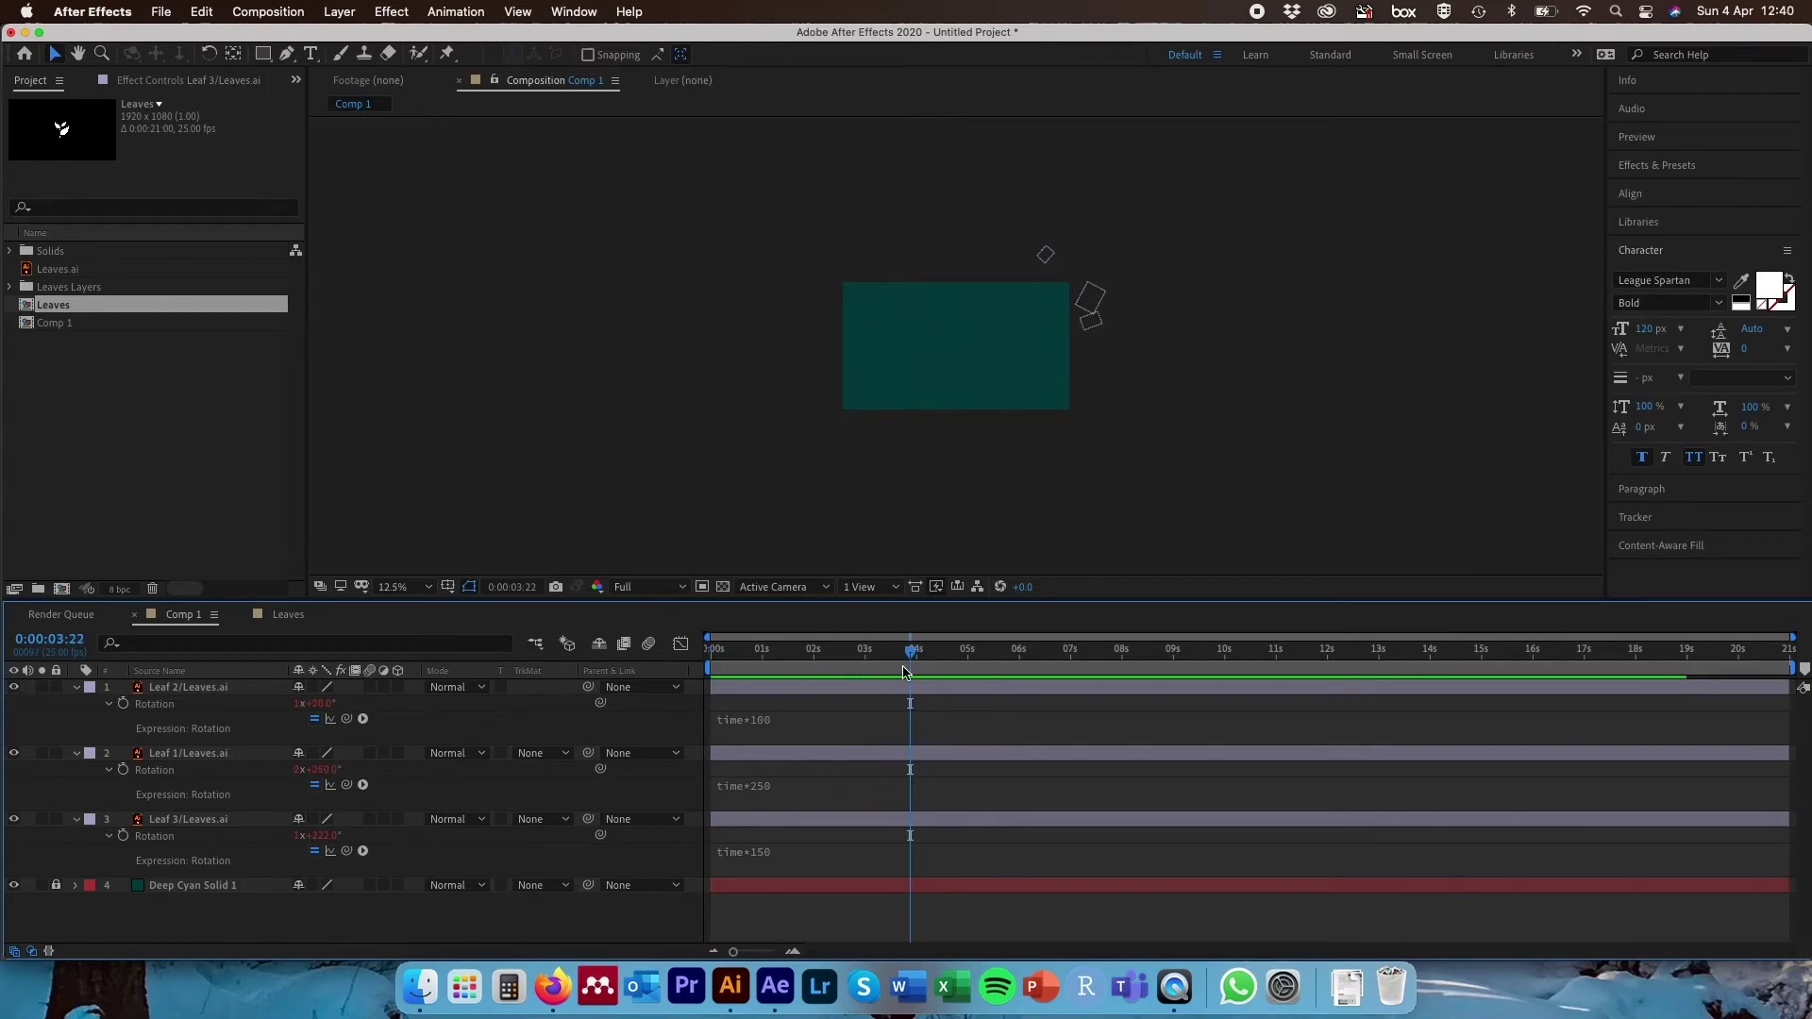
pyautogui.moveTo(912, 661); pyautogui.dragTo(710, 651)
pyautogui.press('space')
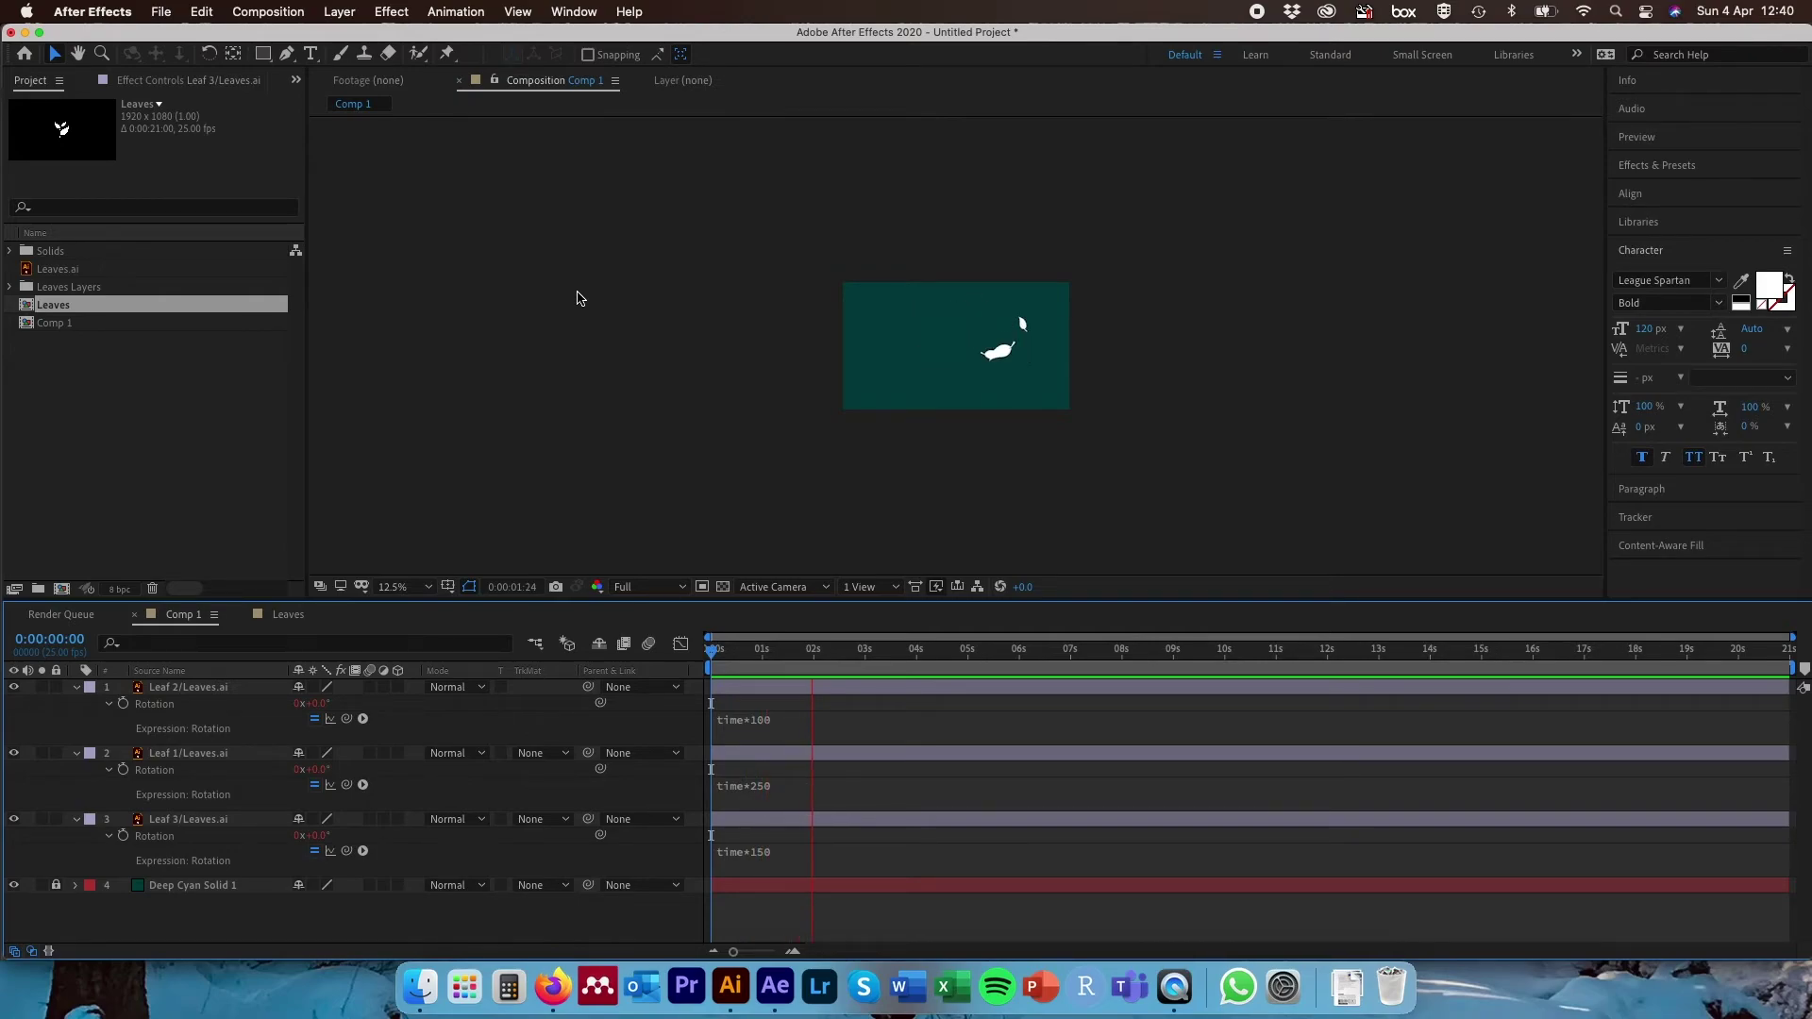
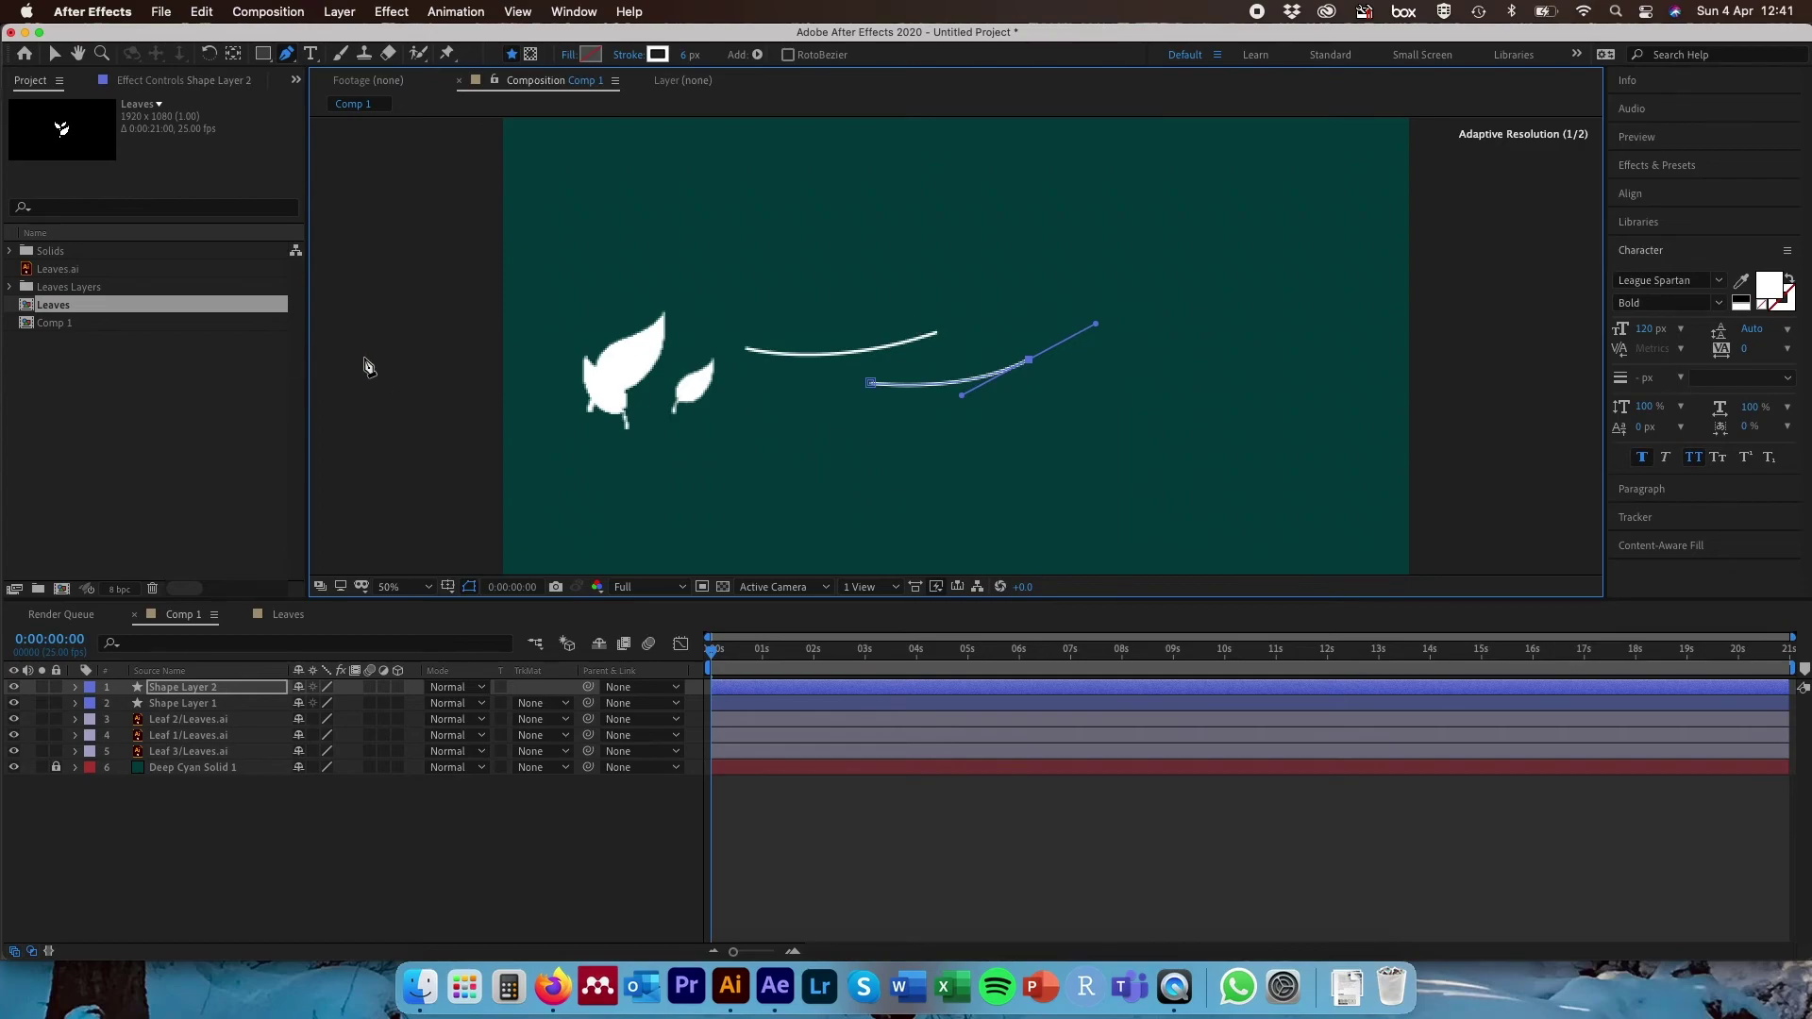
# - Finish the second curved stroke and draw a third, shorter upward-curving one between the first two strokes as its own shape layer with the Pen tool
pyautogui.press('v')
pyautogui.click(412, 357)
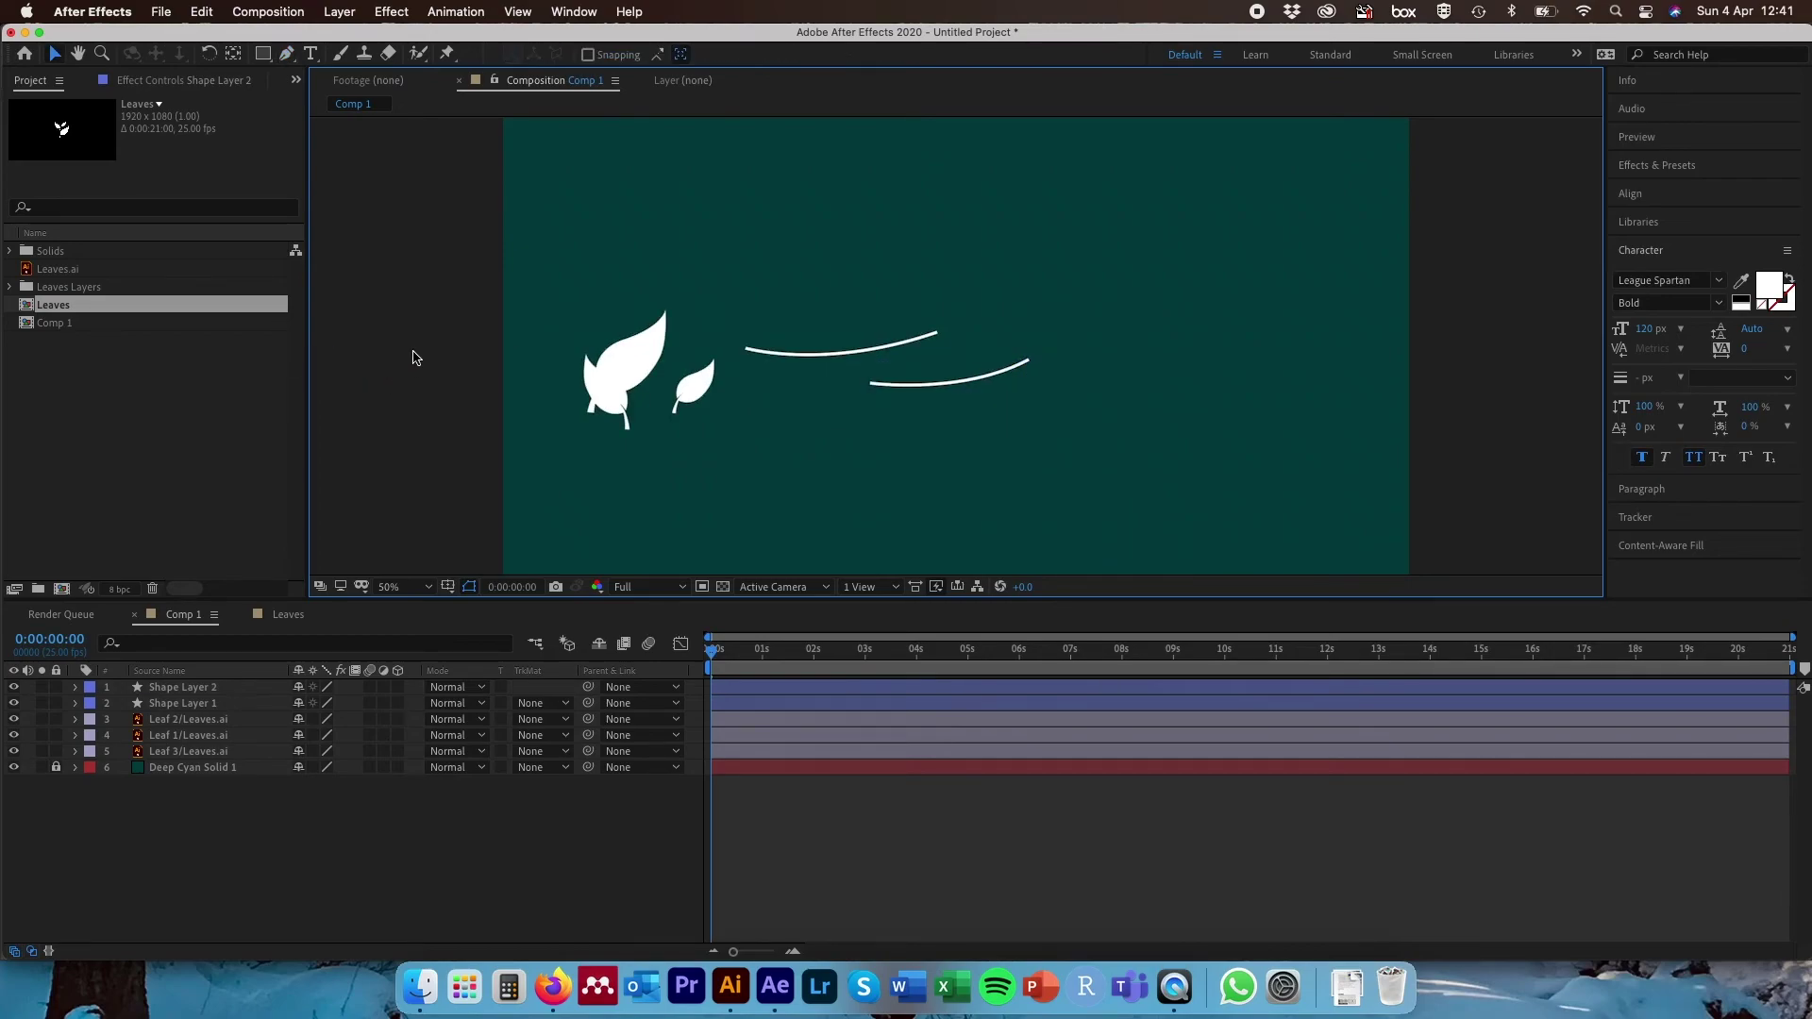
pyautogui.click(286, 54)
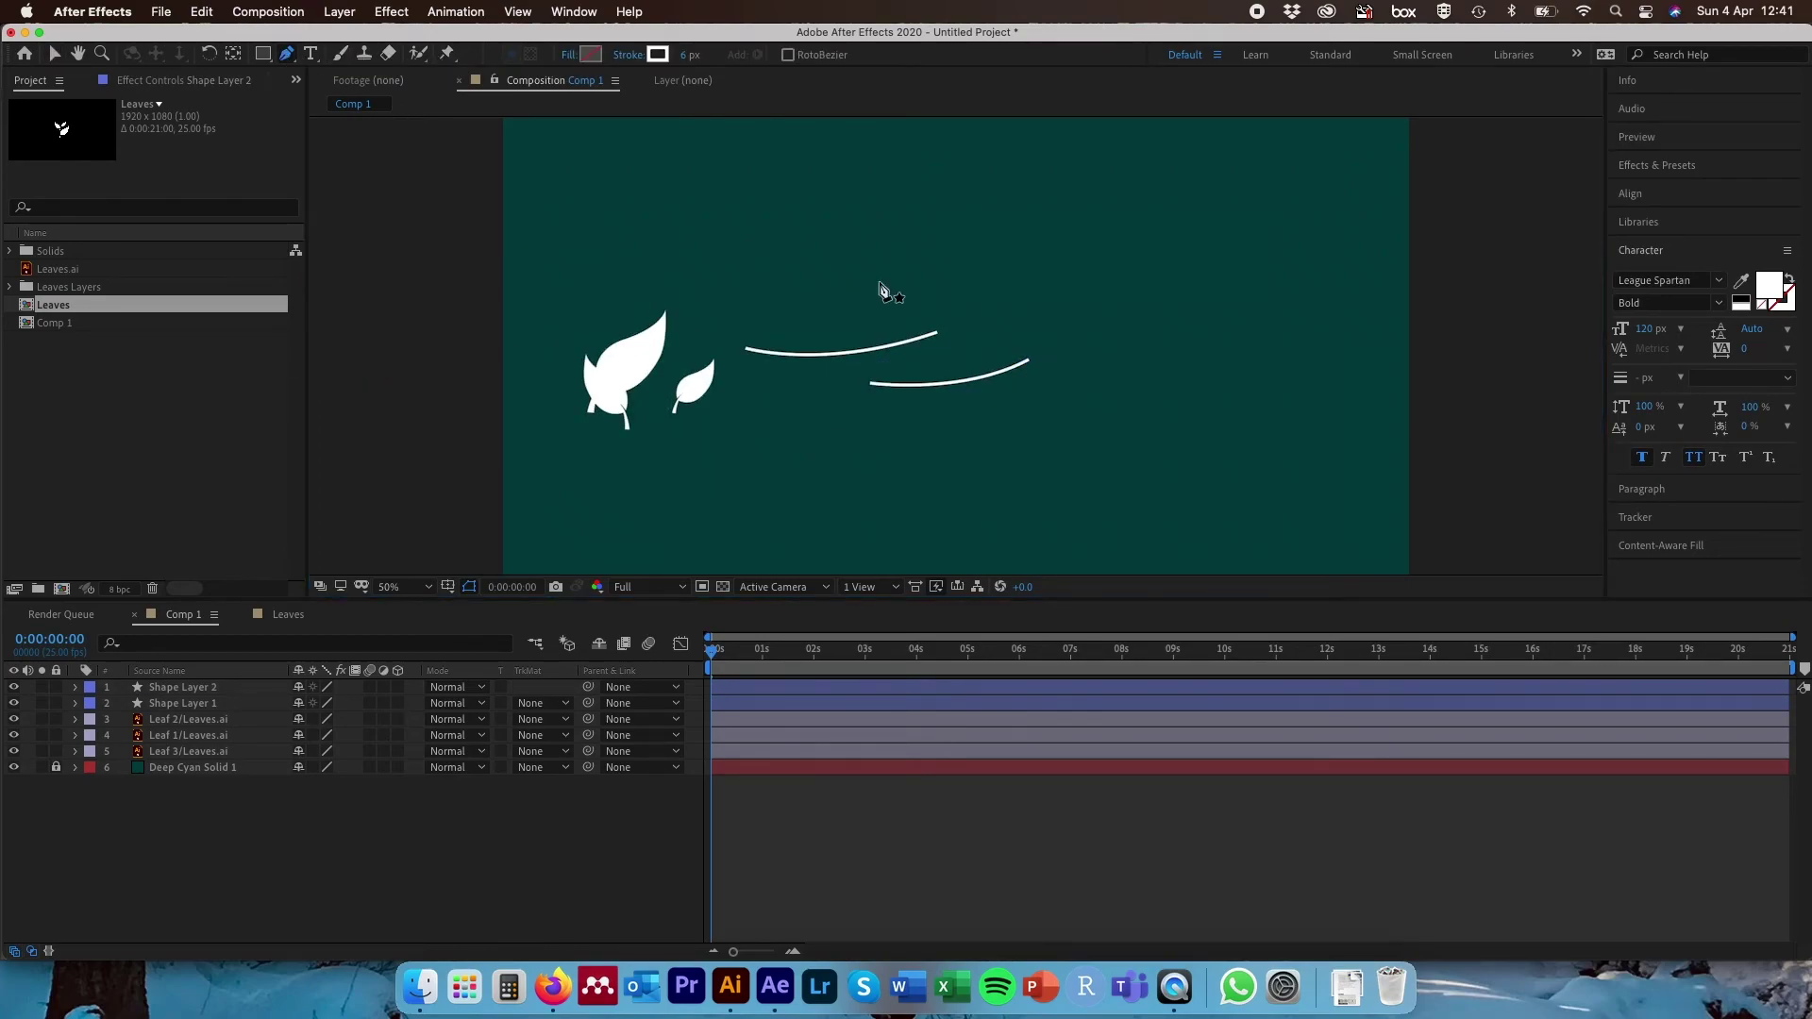
pyautogui.click(935, 358)
pyautogui.moveTo(1038, 327); pyautogui.dragTo(1077, 301)
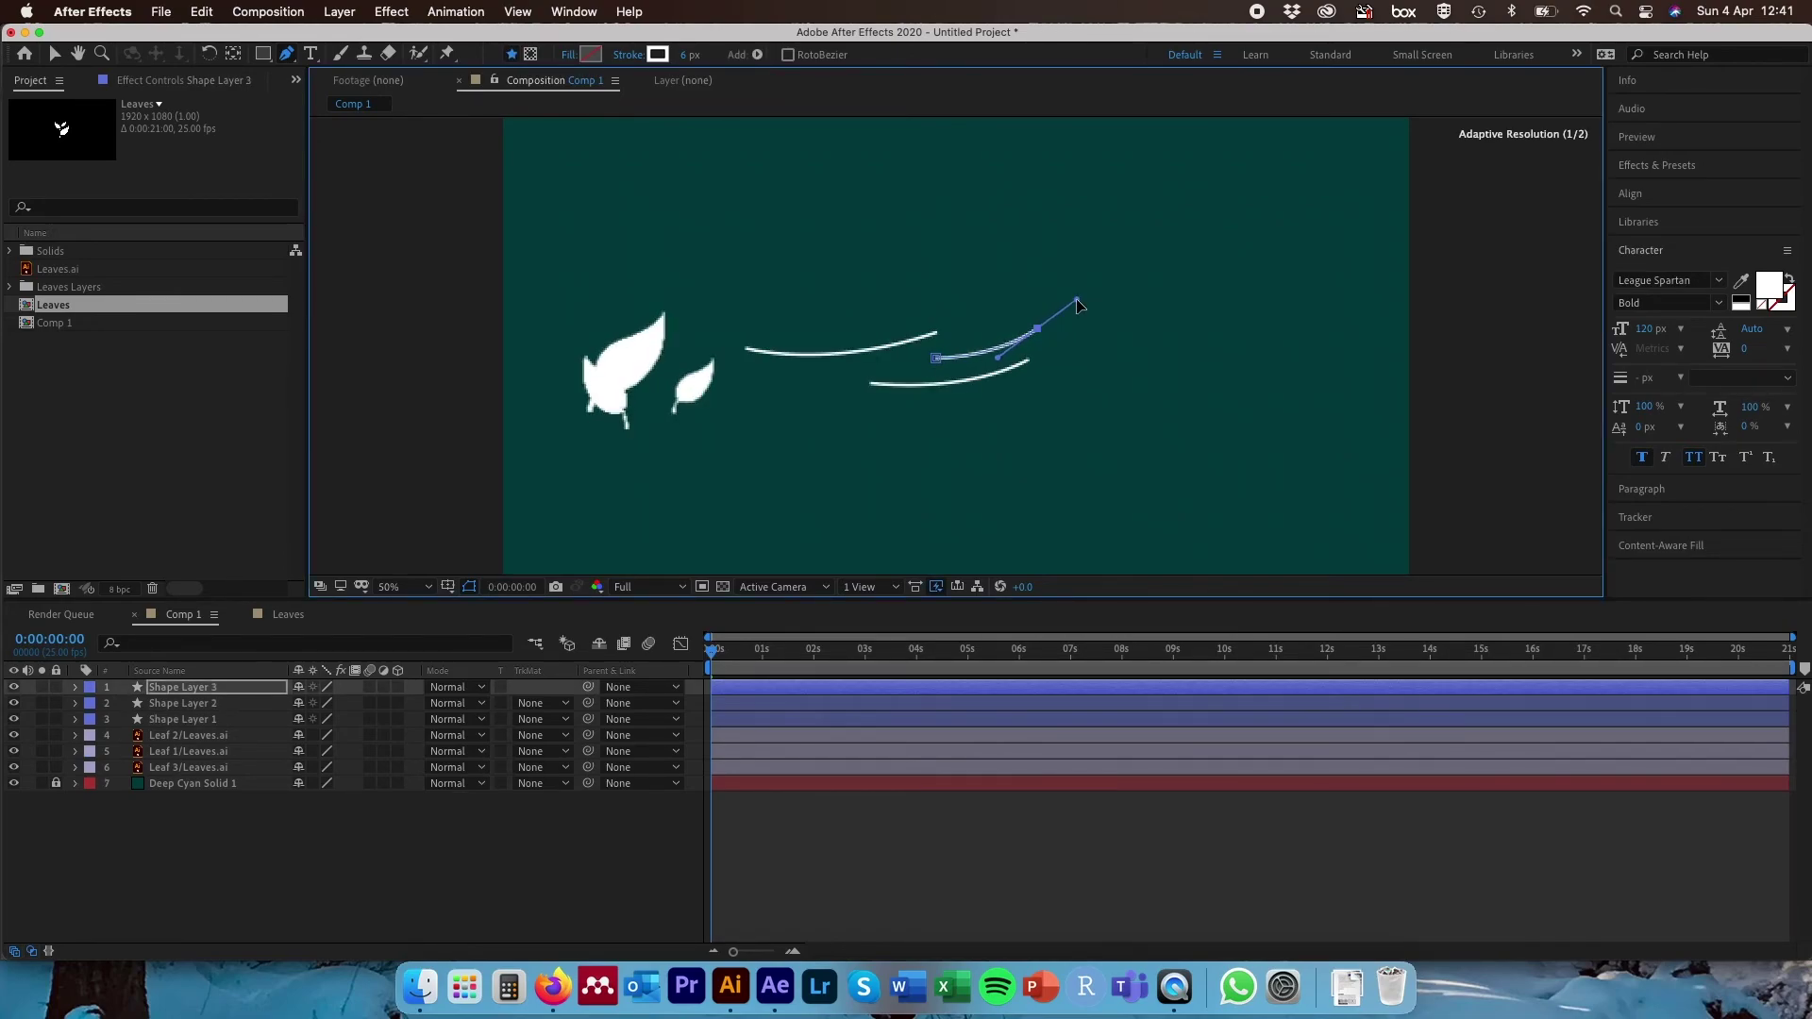
pyautogui.press('v')
pyautogui.click(416, 387)
pyautogui.click(406, 491)
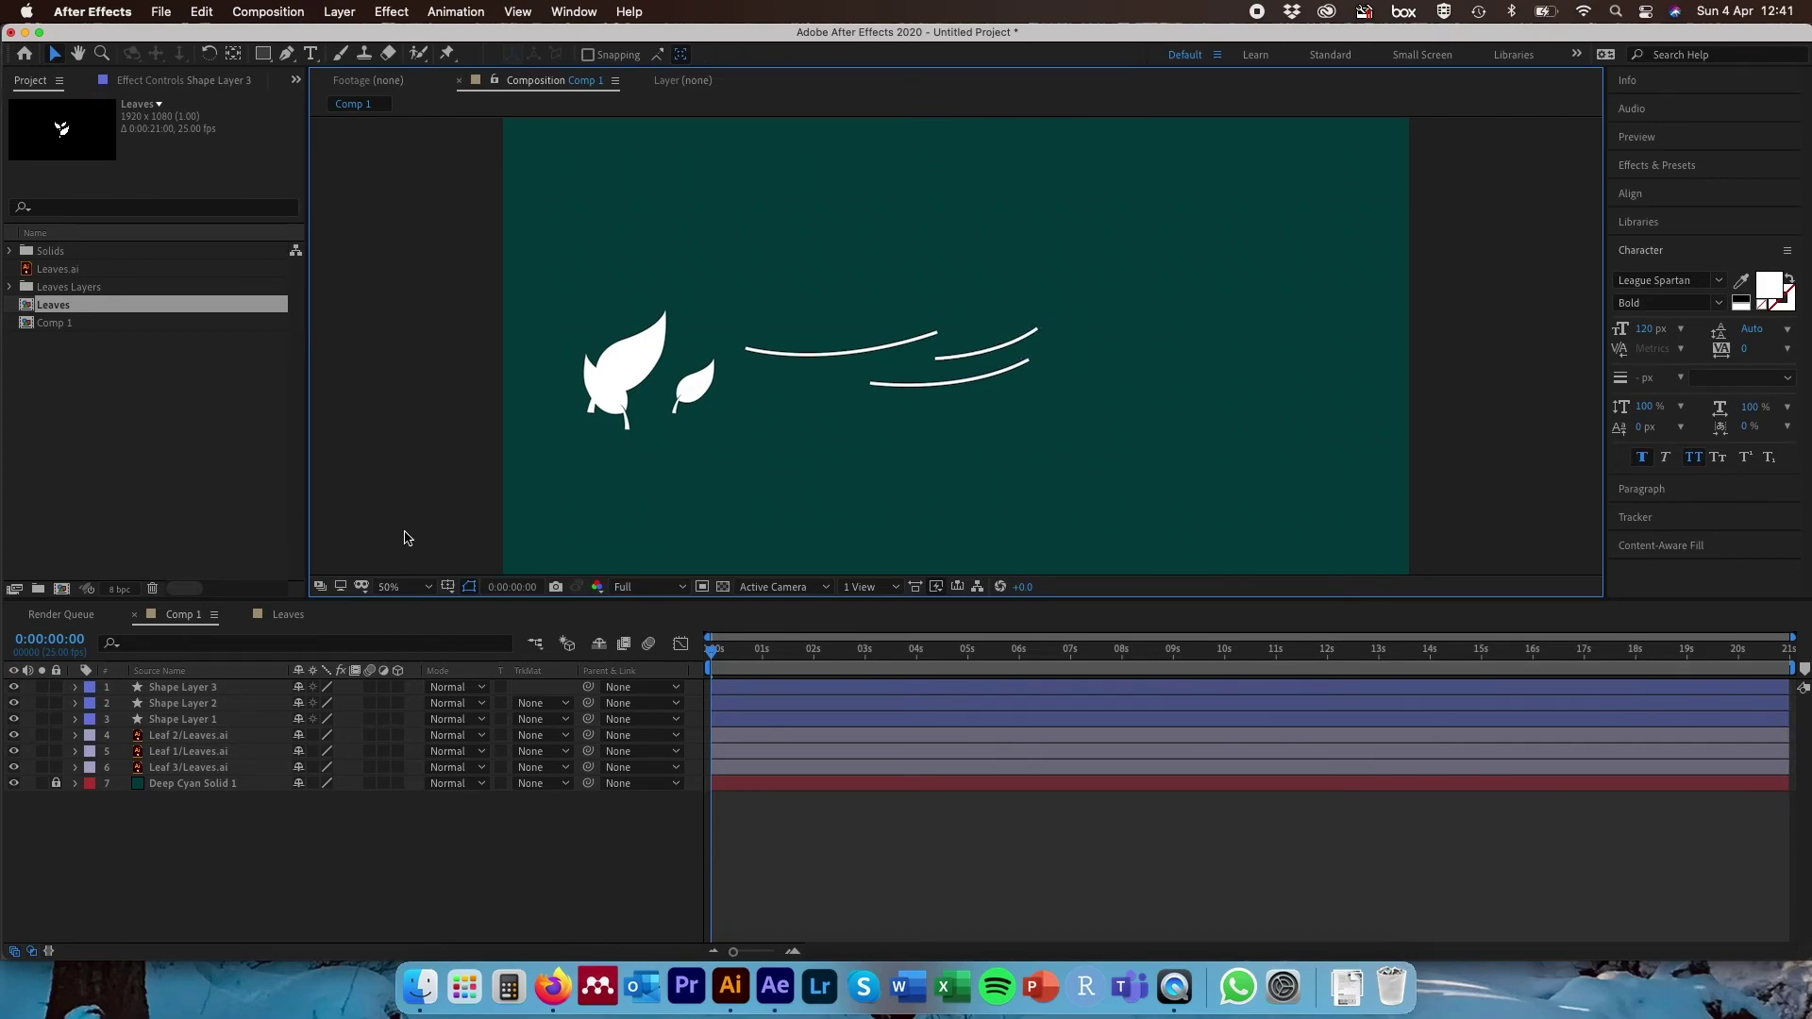
# - Add Trim Paths to Shape Layer 3 and expand its properties
pyautogui.click(194, 687)
pyautogui.keyDown('shift'); pyautogui.click(222, 720); pyautogui.keyUp('shift')
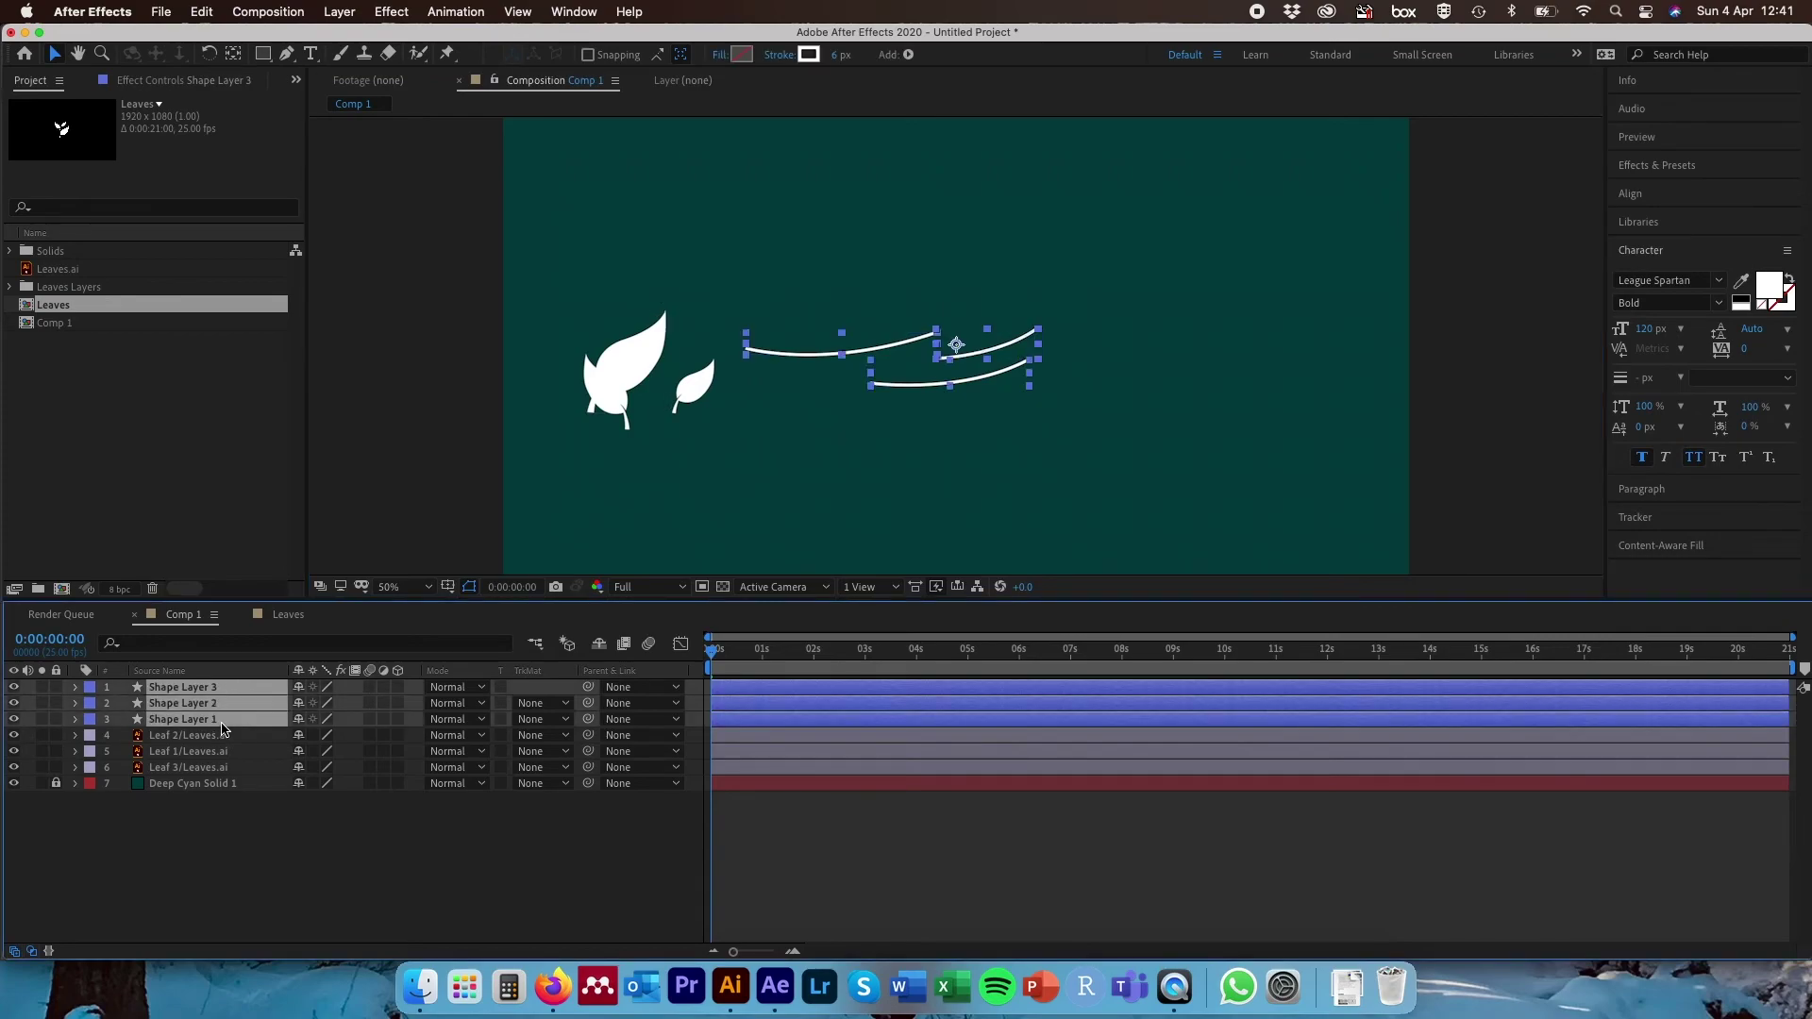
pyautogui.click(76, 689)
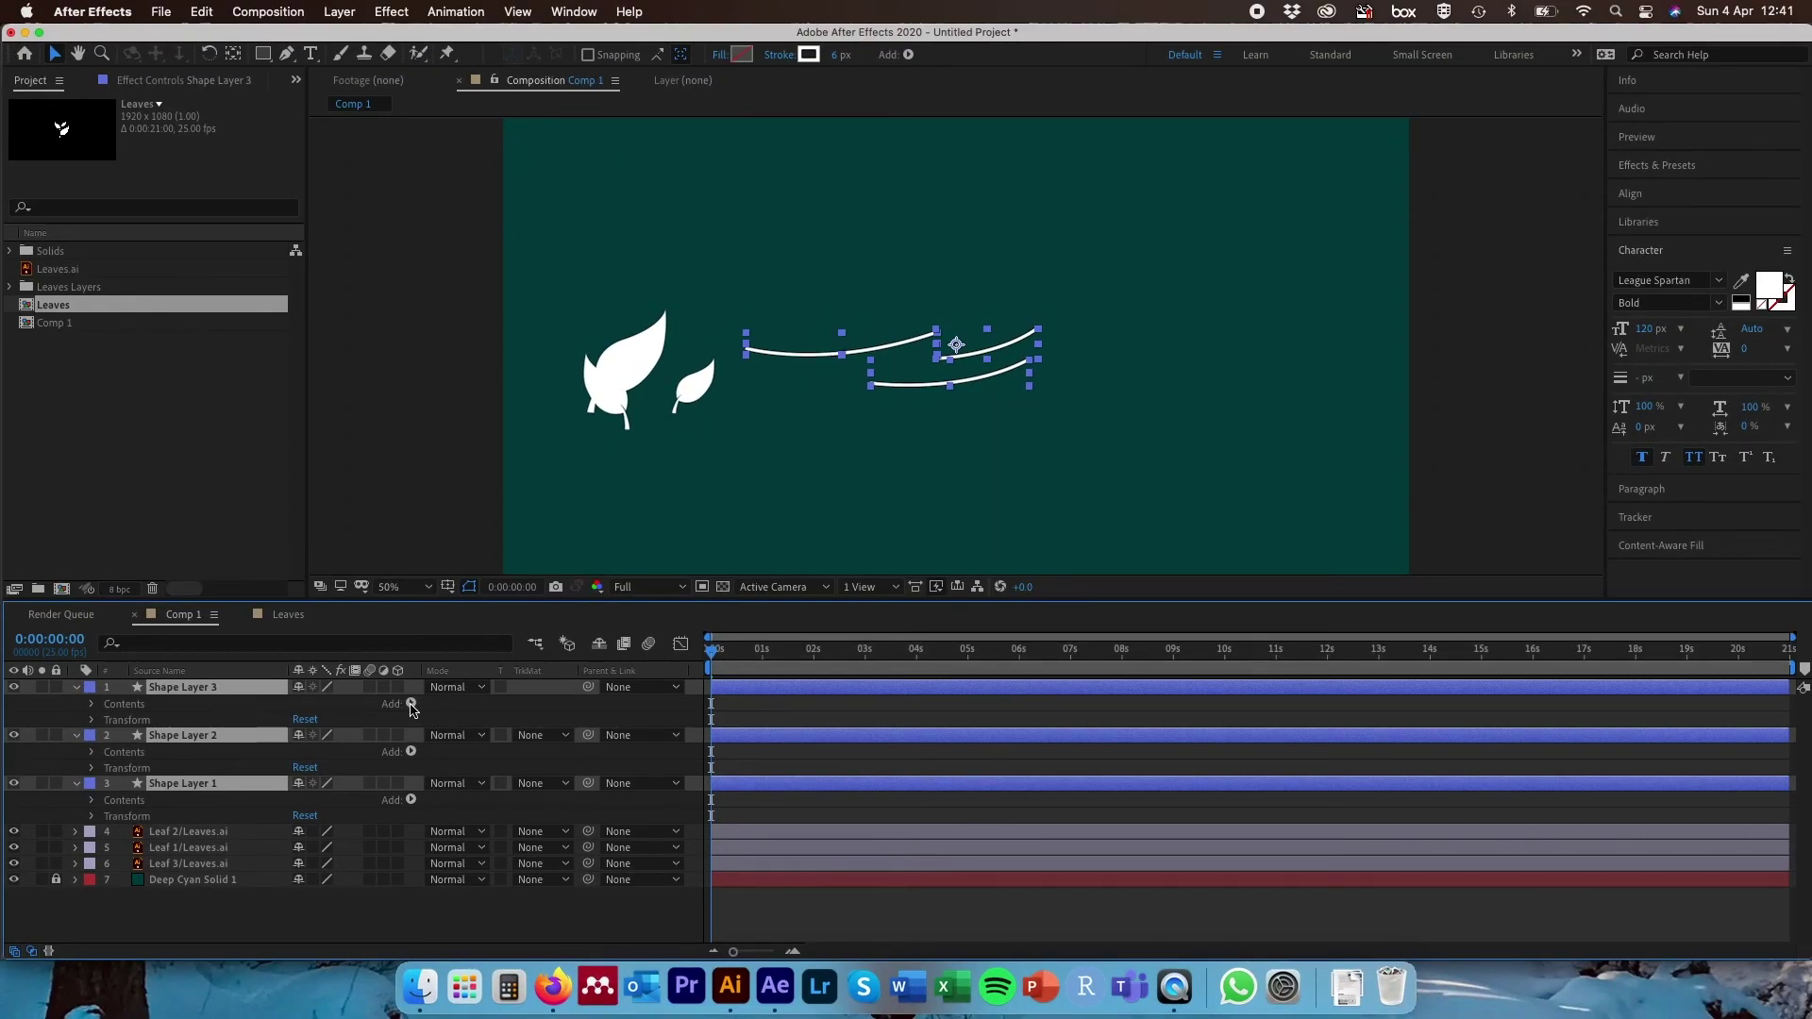
pyautogui.click(411, 705)
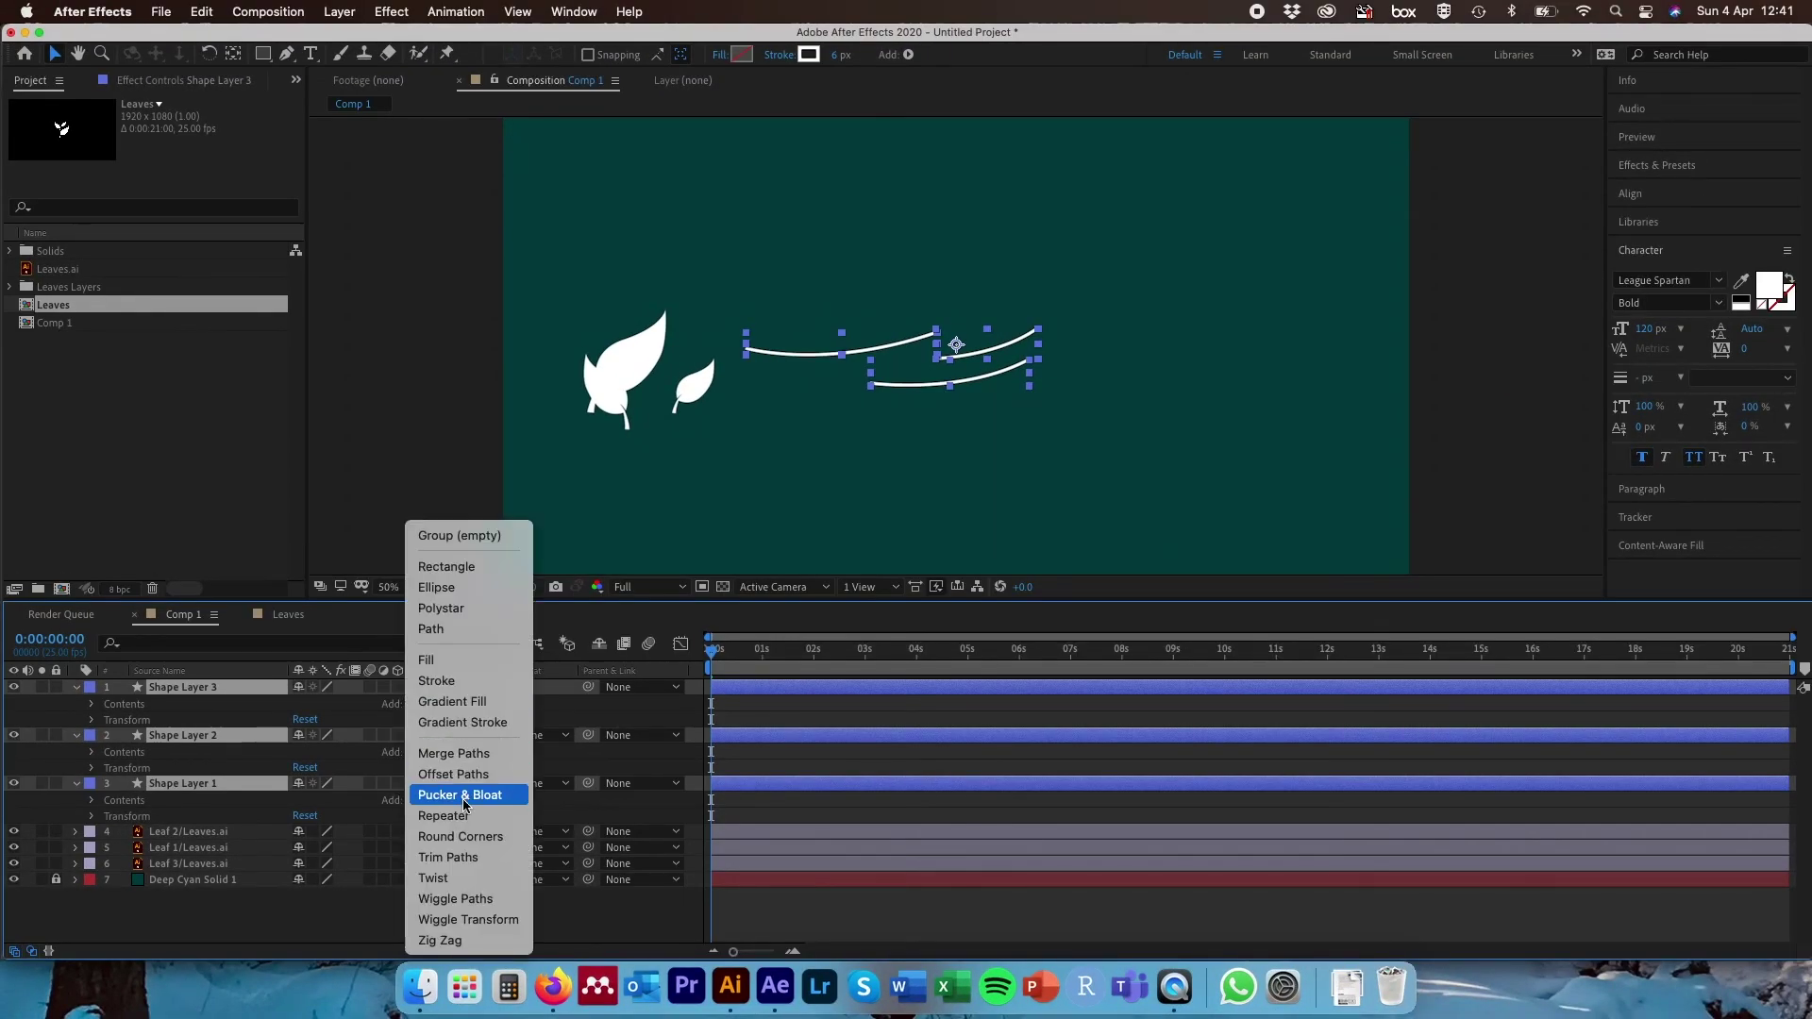
pyautogui.click(472, 866)
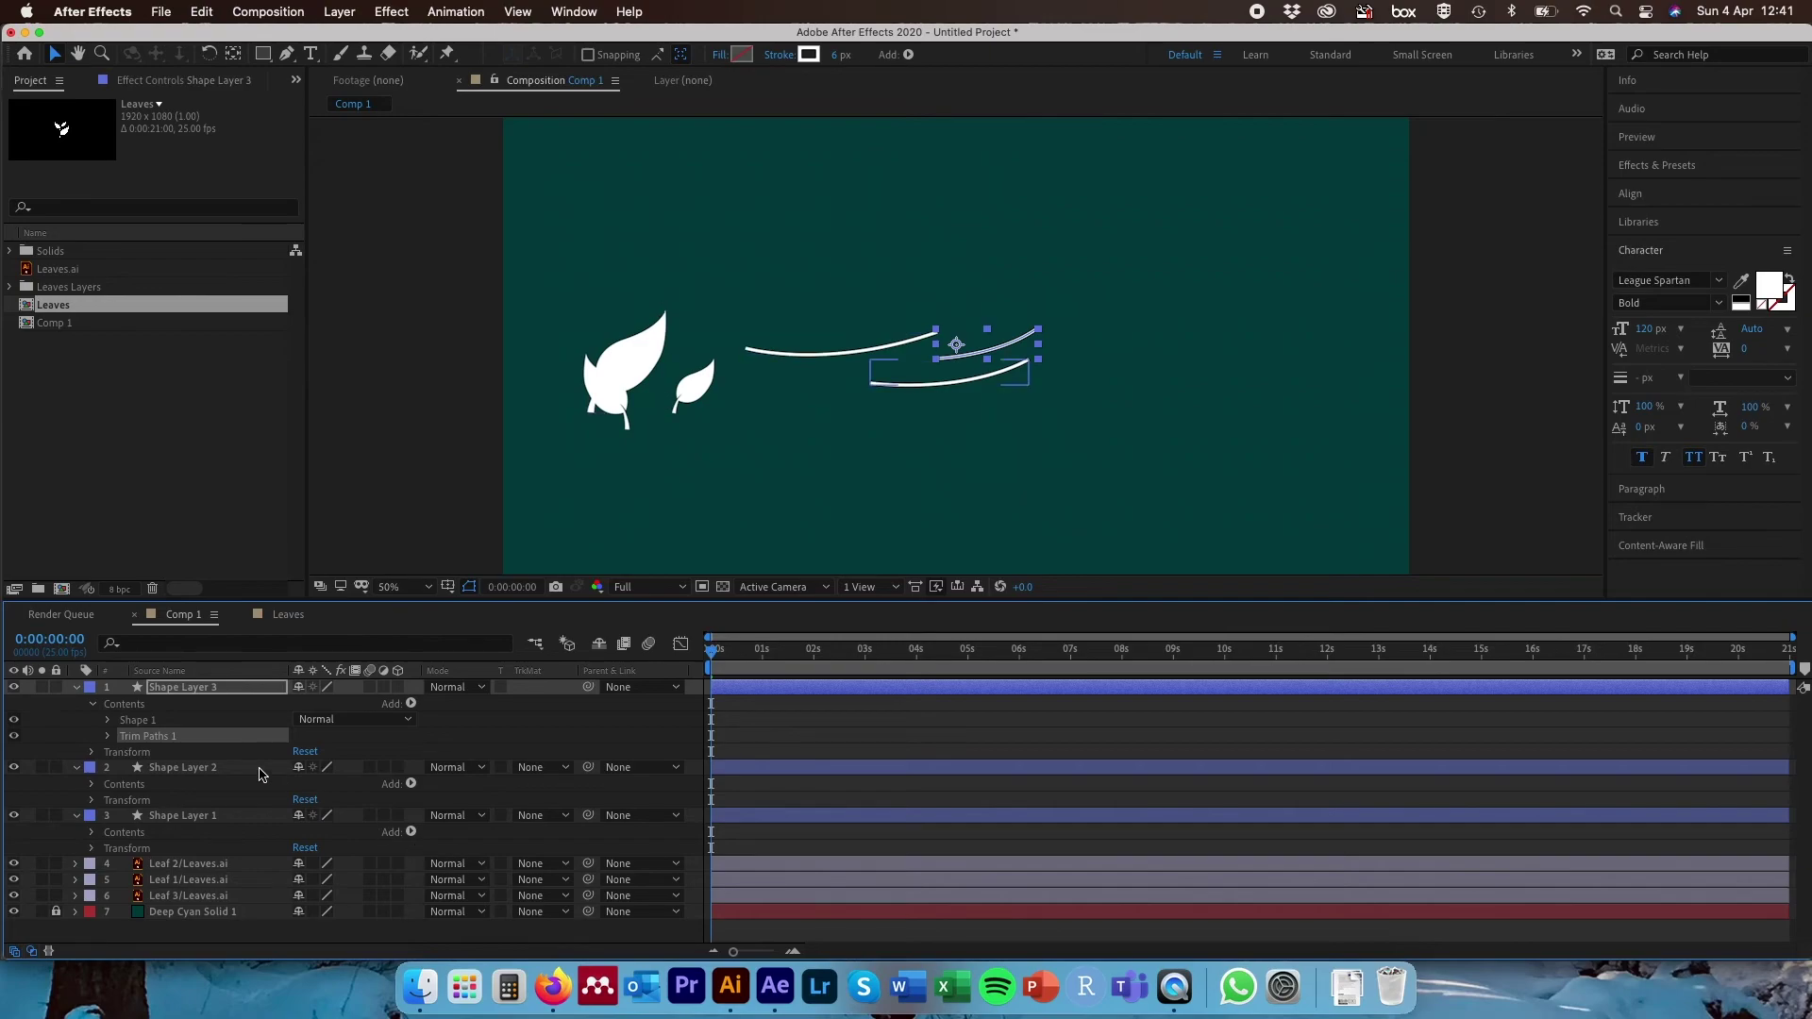
pyautogui.click(109, 736)
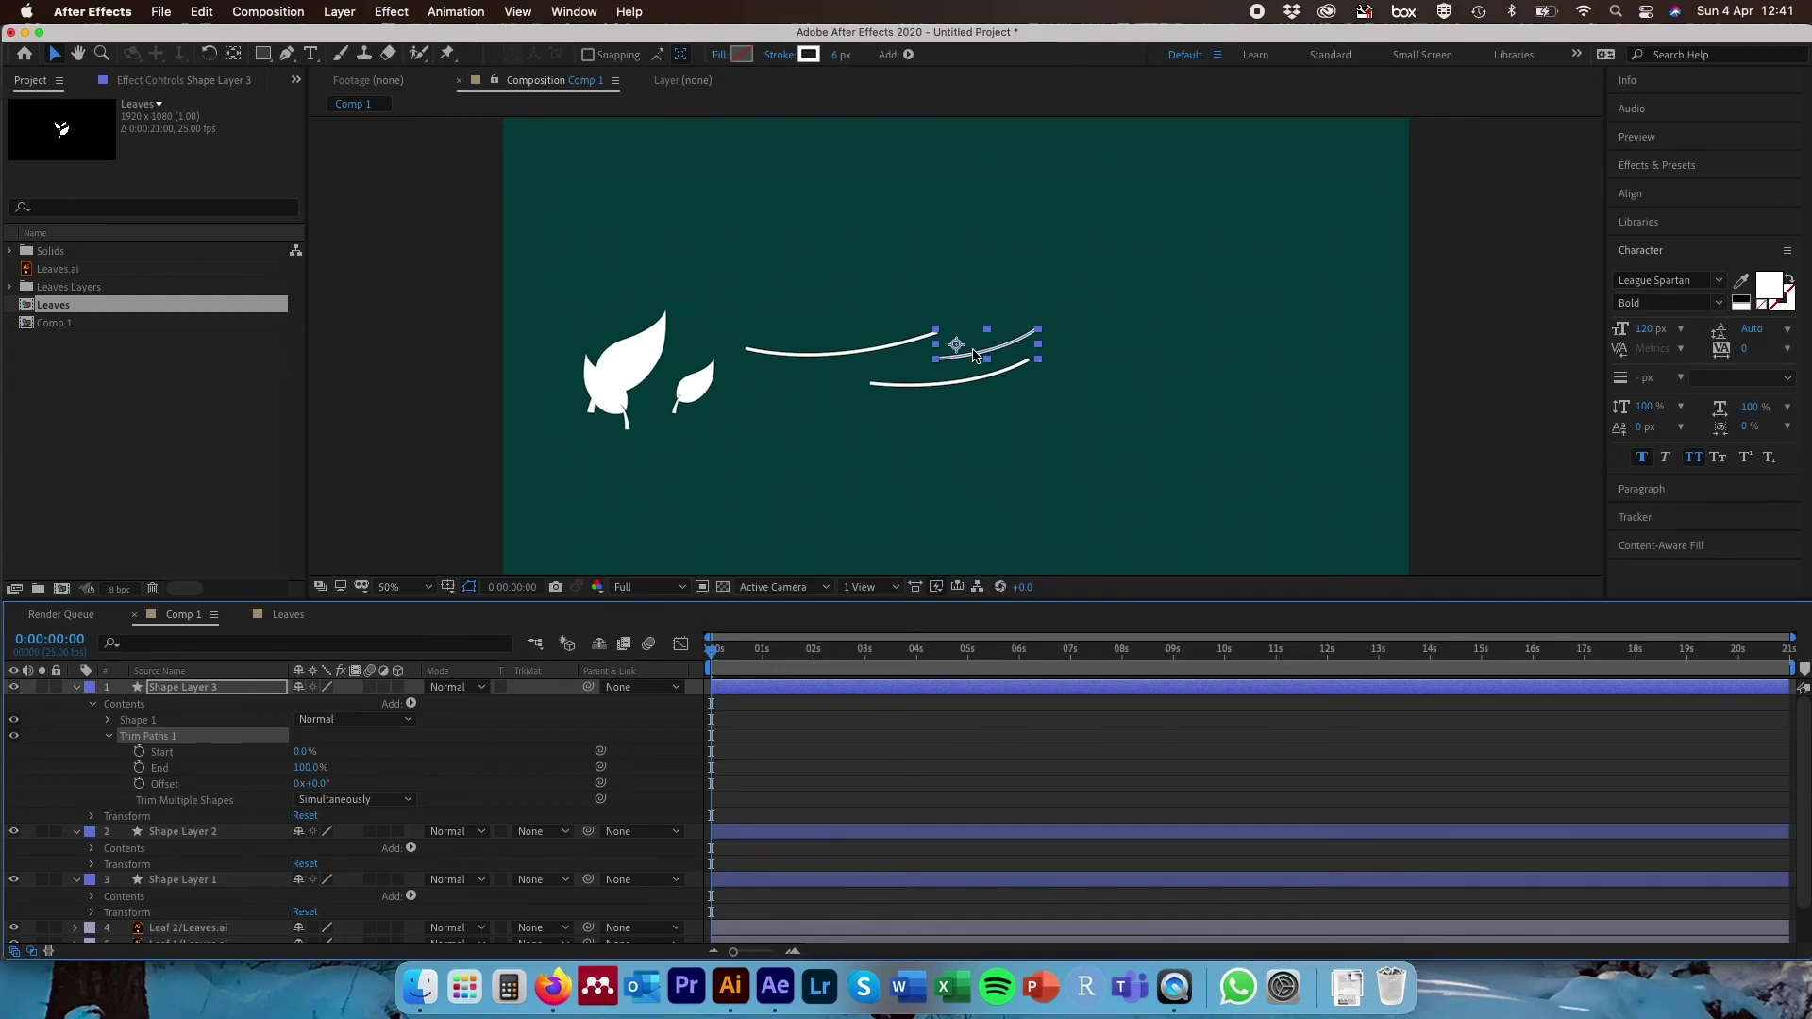
# - Keyframe Shape Layer 3's Trim Paths End at 0% at 0:00:00:00 and 0:00:01:15, and at 100% at 0:00:02:06
pyautogui.moveTo(307, 767)
pyautogui.mouseDown()
pyautogui.moveTo(273, 770)
pyautogui.moveTo(422, 761)
pyautogui.moveTo(139, 768)
pyautogui.mouseUp()
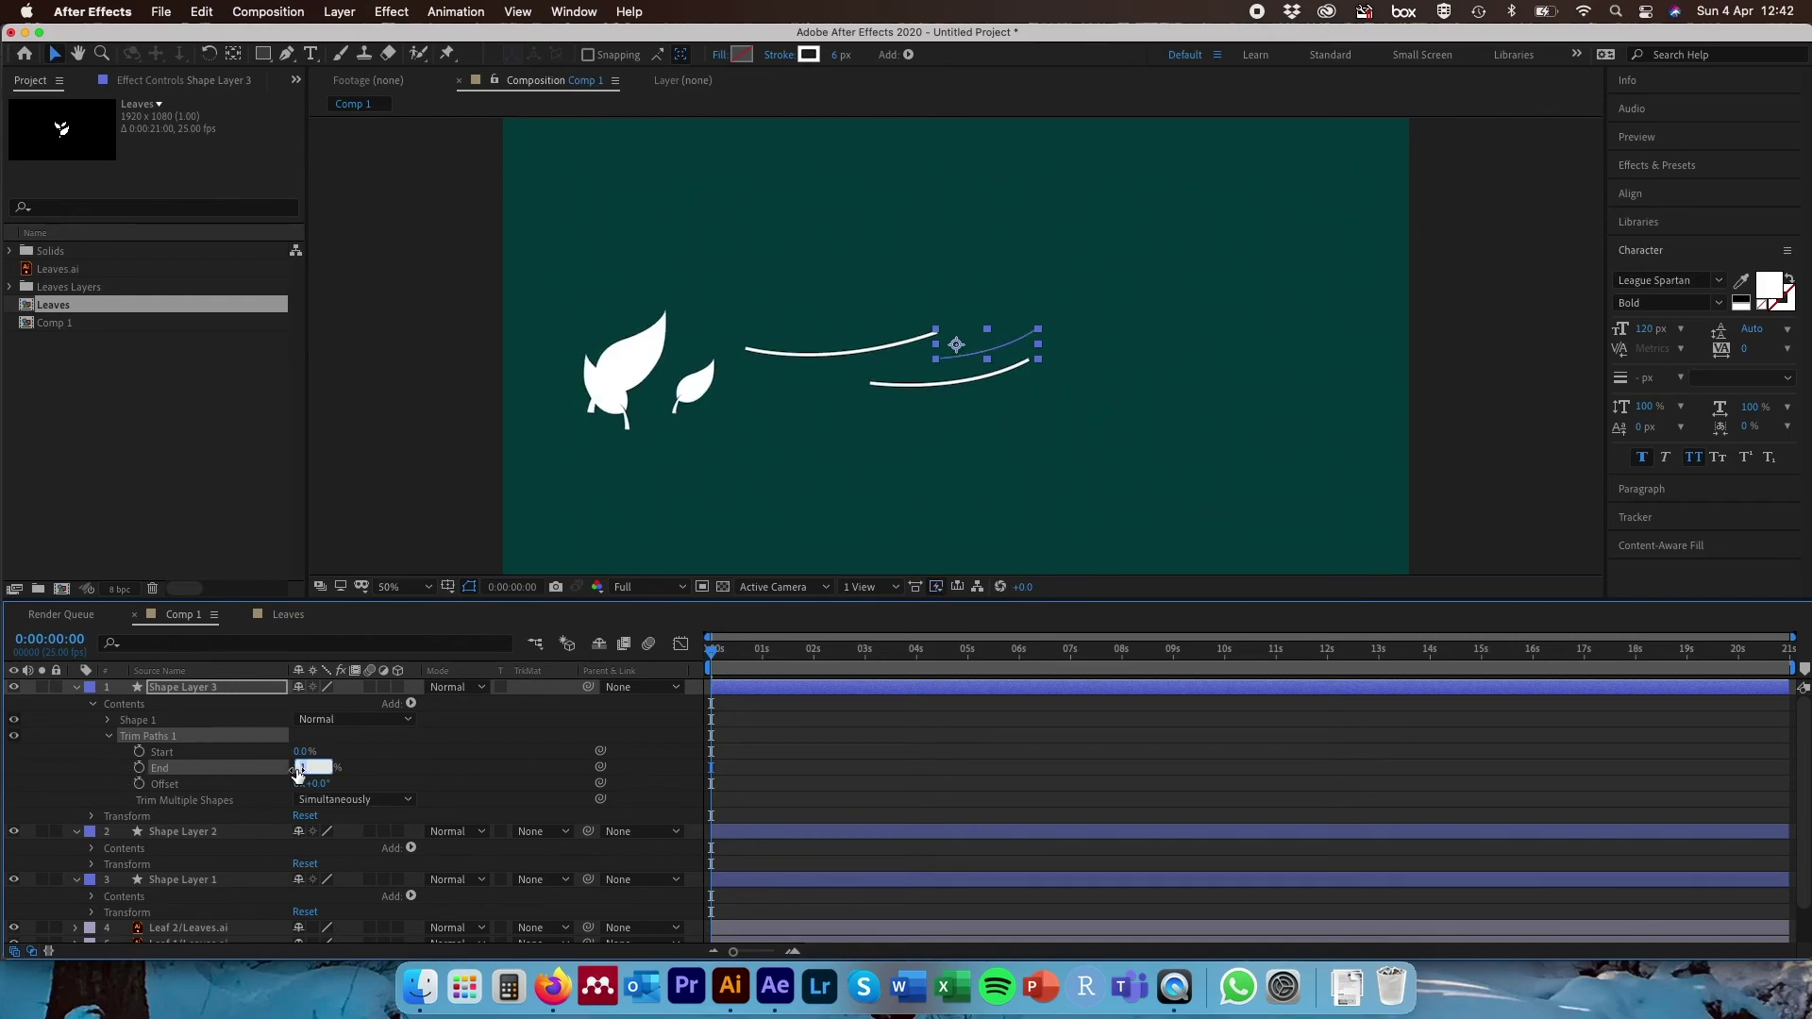
pyautogui.click(140, 767)
pyautogui.moveTo(711, 658); pyautogui.dragTo(794, 666)
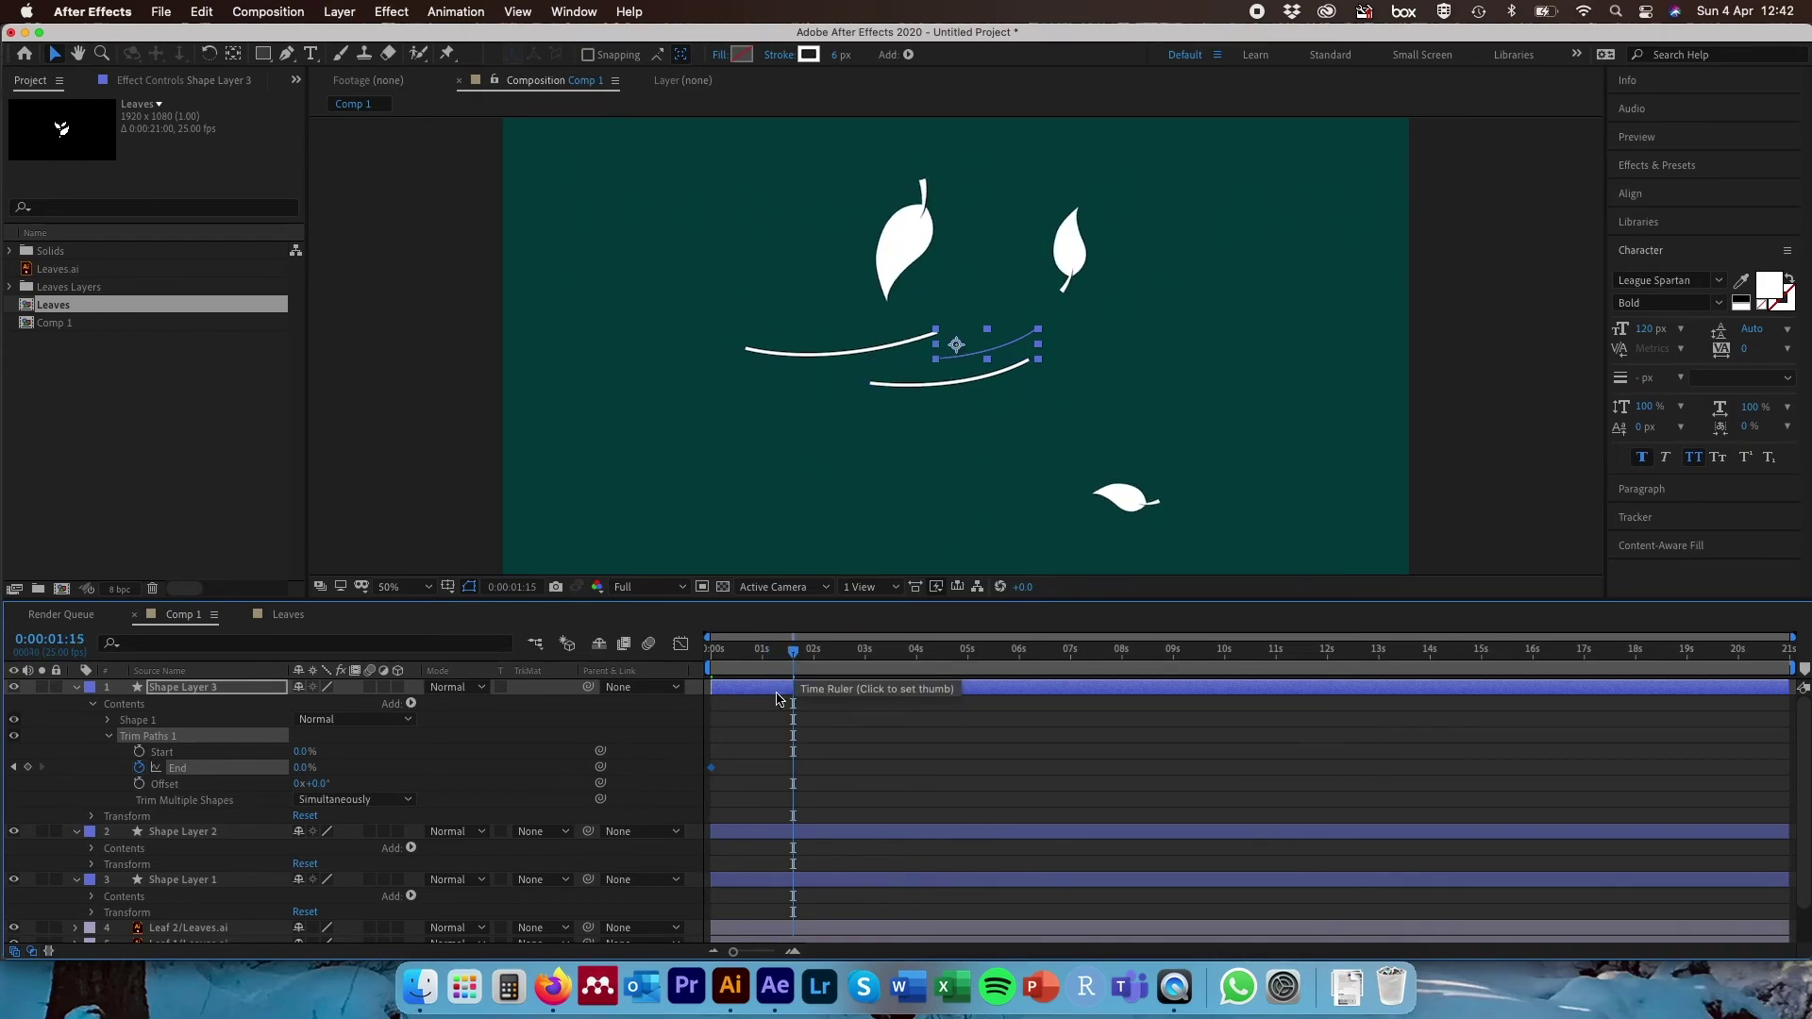
pyautogui.click(29, 769)
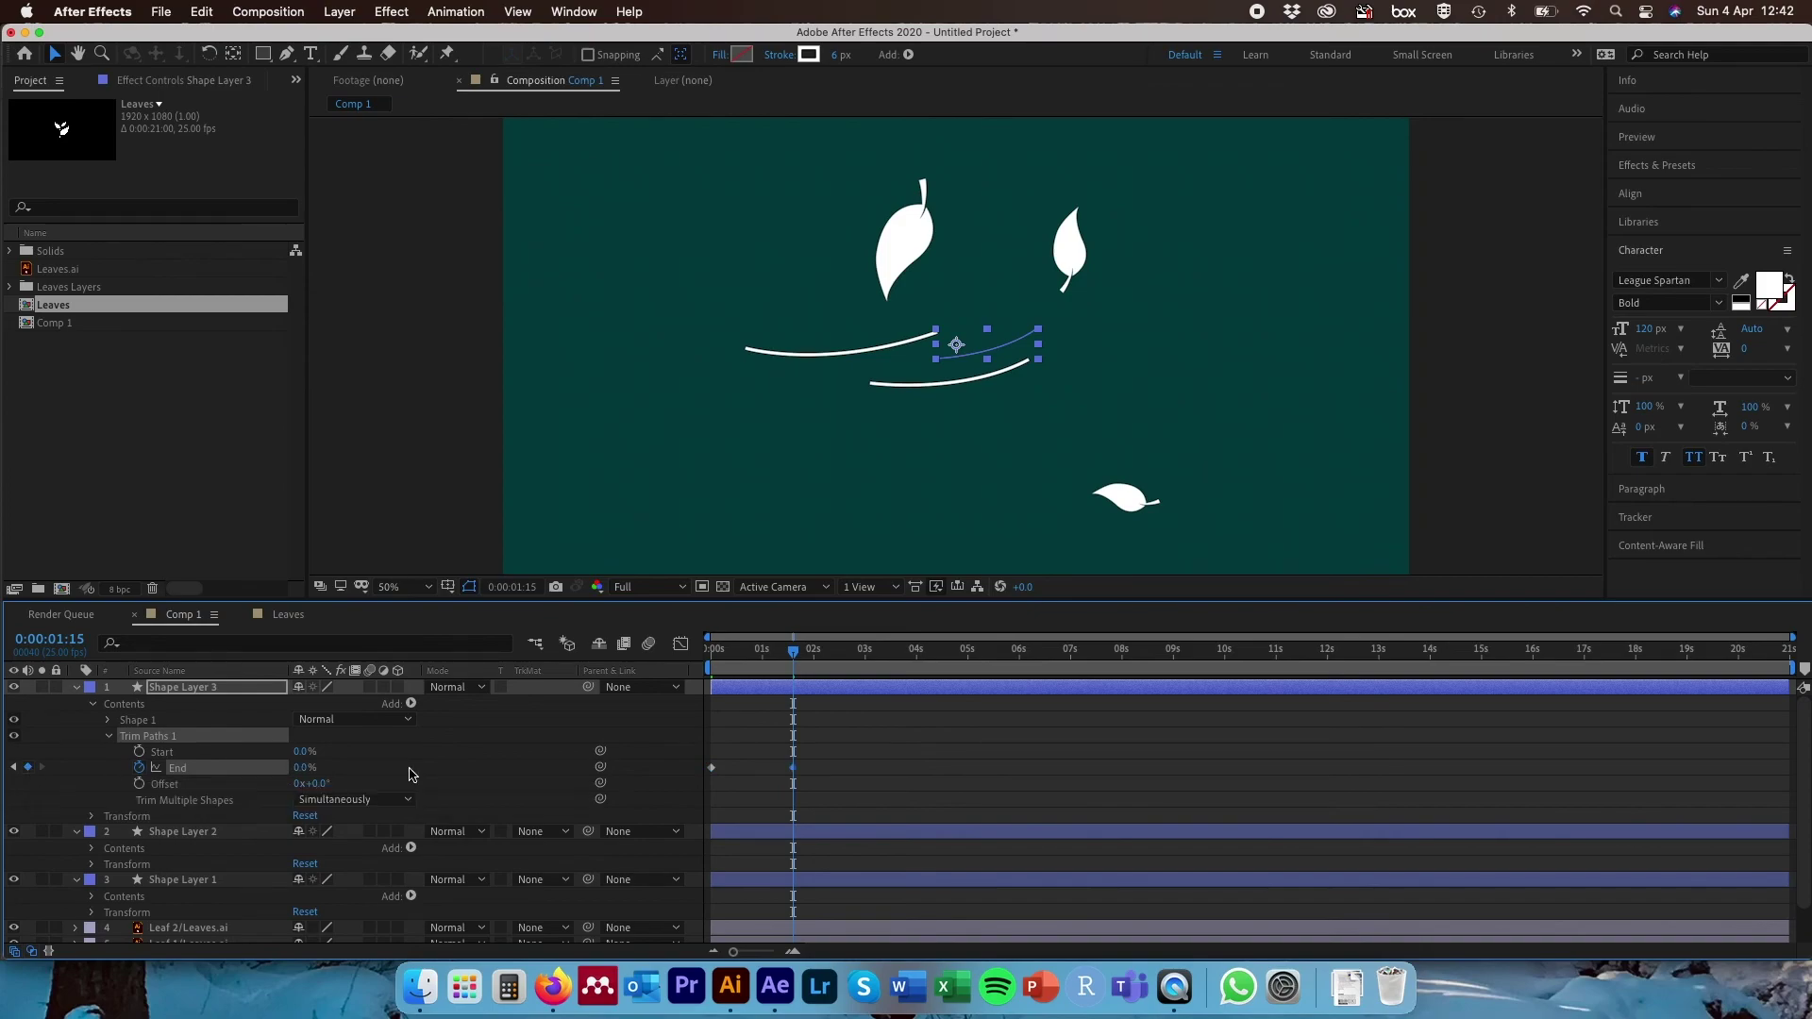
pyautogui.moveTo(794, 651)
pyautogui.mouseDown()
pyautogui.moveTo(859, 659)
pyautogui.moveTo(826, 660)
pyautogui.mouseUp()
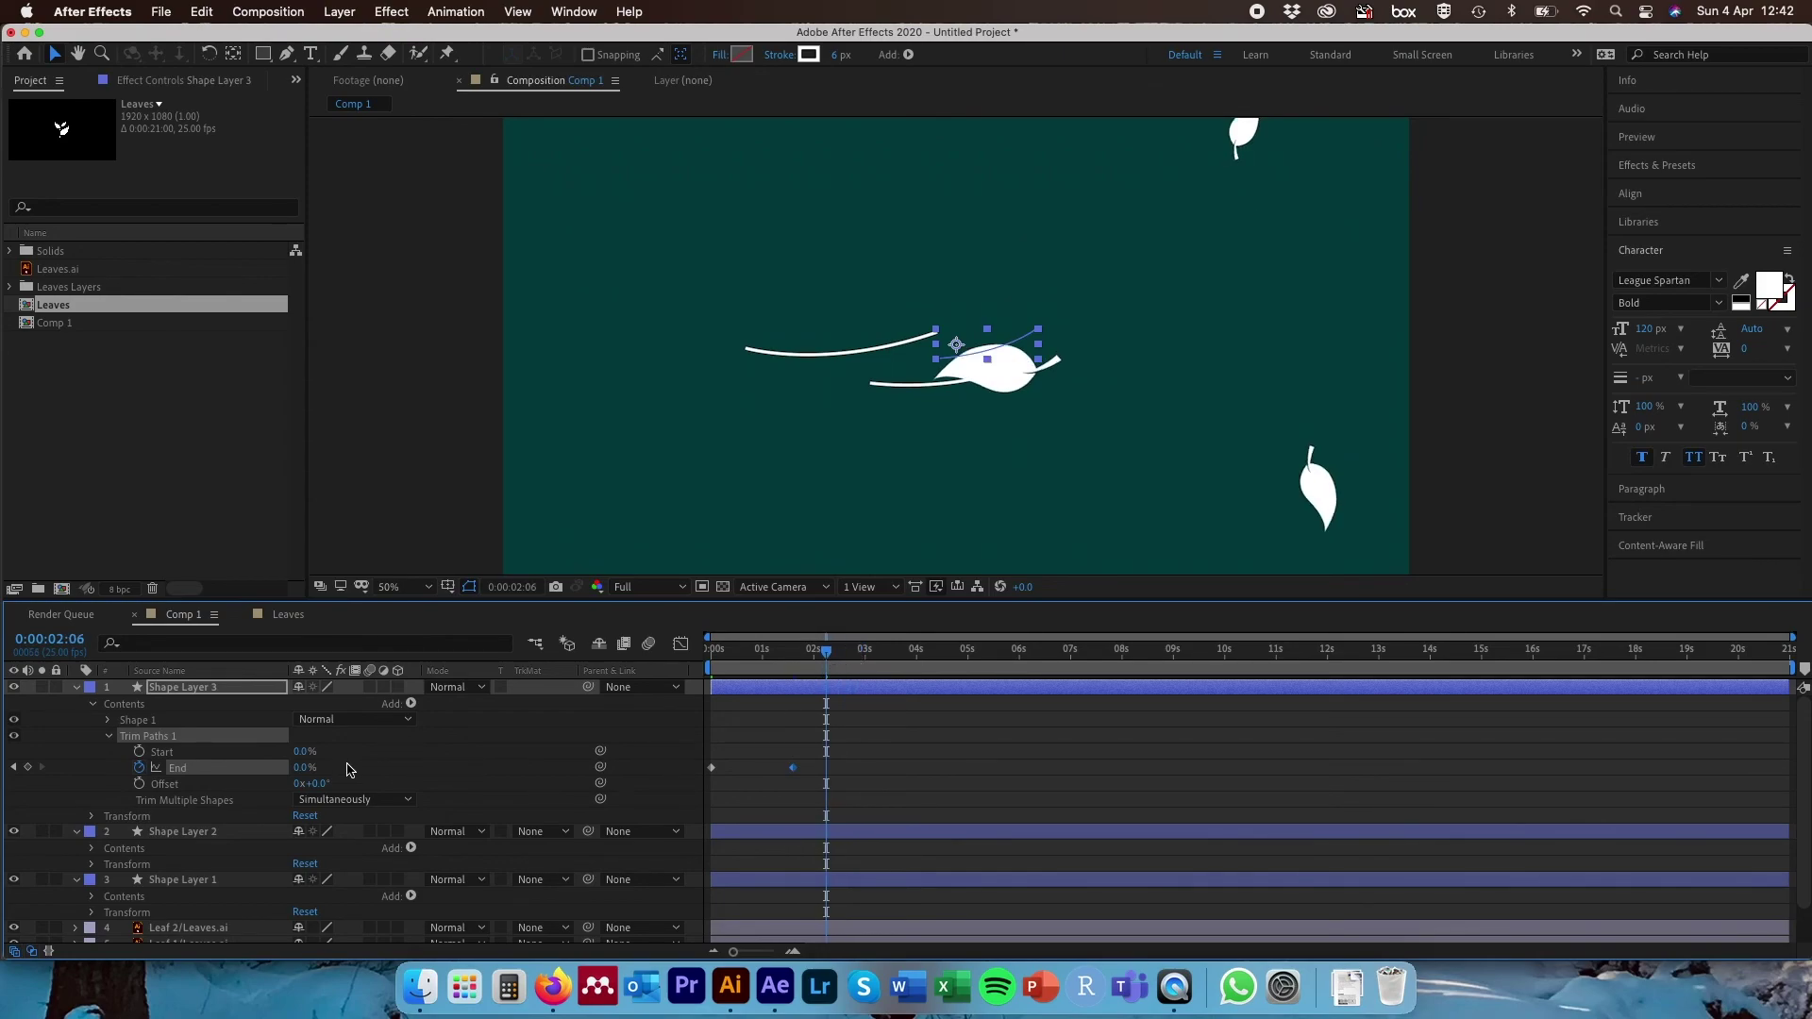
pyautogui.moveTo(299, 767); pyautogui.dragTo(453, 769)
# - Keyframe Shape Layer 3's Trim Paths Start at 0% at 0:00:02:06 and at 100% at 0:00:02:20
pyautogui.moveTo(828, 658)
pyautogui.mouseDown()
pyautogui.moveTo(802, 657)
pyautogui.moveTo(845, 657)
pyautogui.moveTo(826, 657)
pyautogui.mouseUp()
pyautogui.click(139, 752)
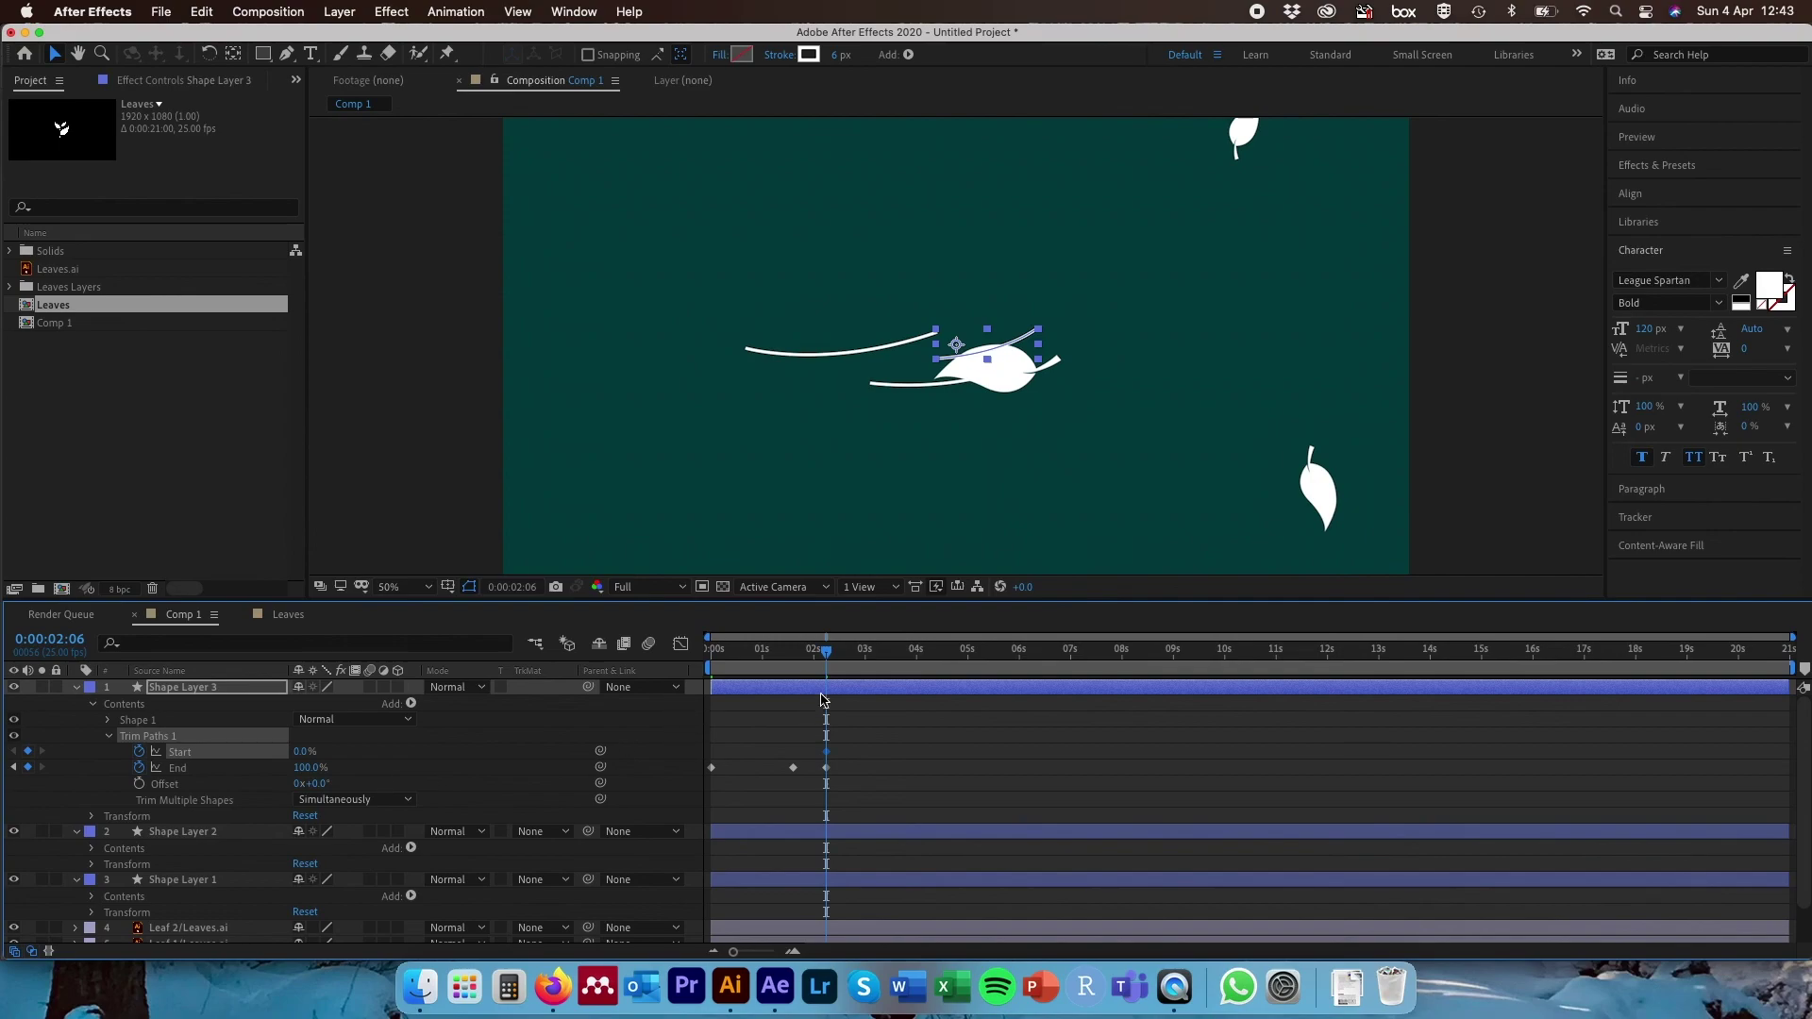
pyautogui.press('space')
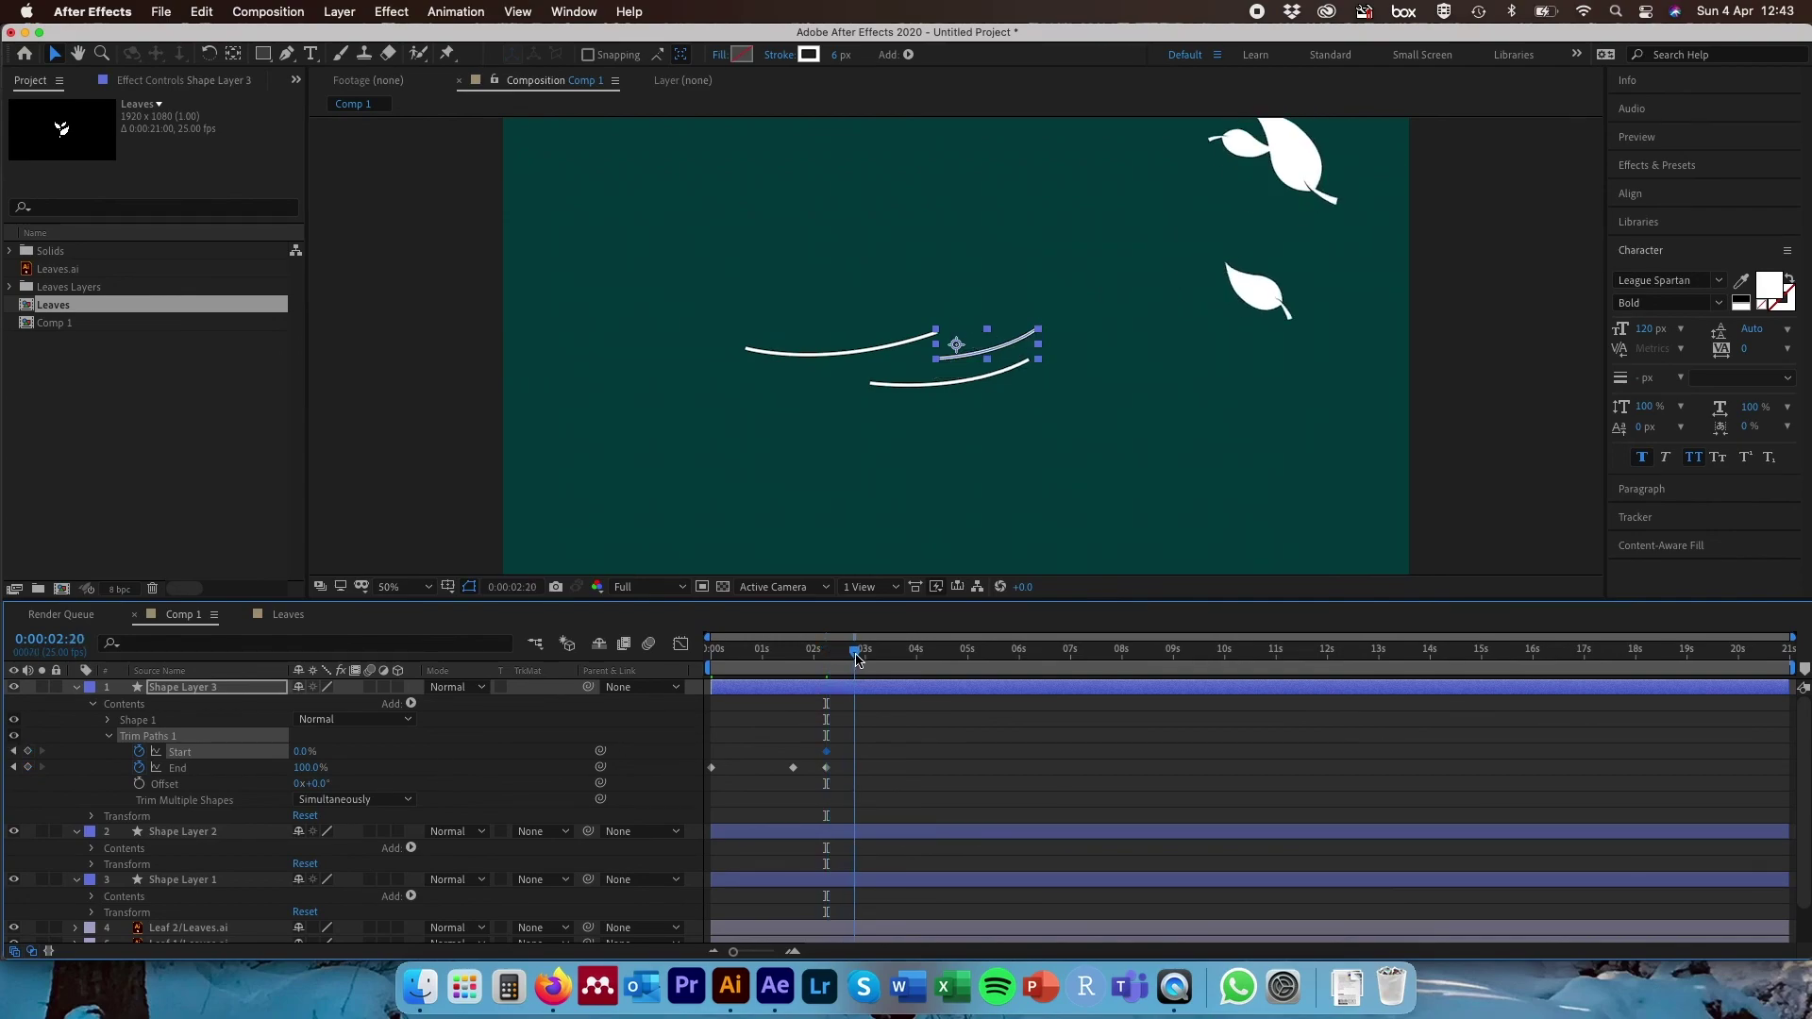
pyautogui.moveTo(328, 752); pyautogui.dragTo(510, 757)
pyautogui.moveTo(857, 656)
pyautogui.mouseDown()
pyautogui.moveTo(821, 661)
pyautogui.moveTo(859, 655)
pyautogui.mouseUp()
# - Apply Easy Ease to Shape Layer 3's Start and End keyframes from 0:00:01:15 onward, and preview the animation from the beginning
pyautogui.moveTo(866, 719); pyautogui.dragTo(770, 790)
pyautogui.rightClick(827, 751)
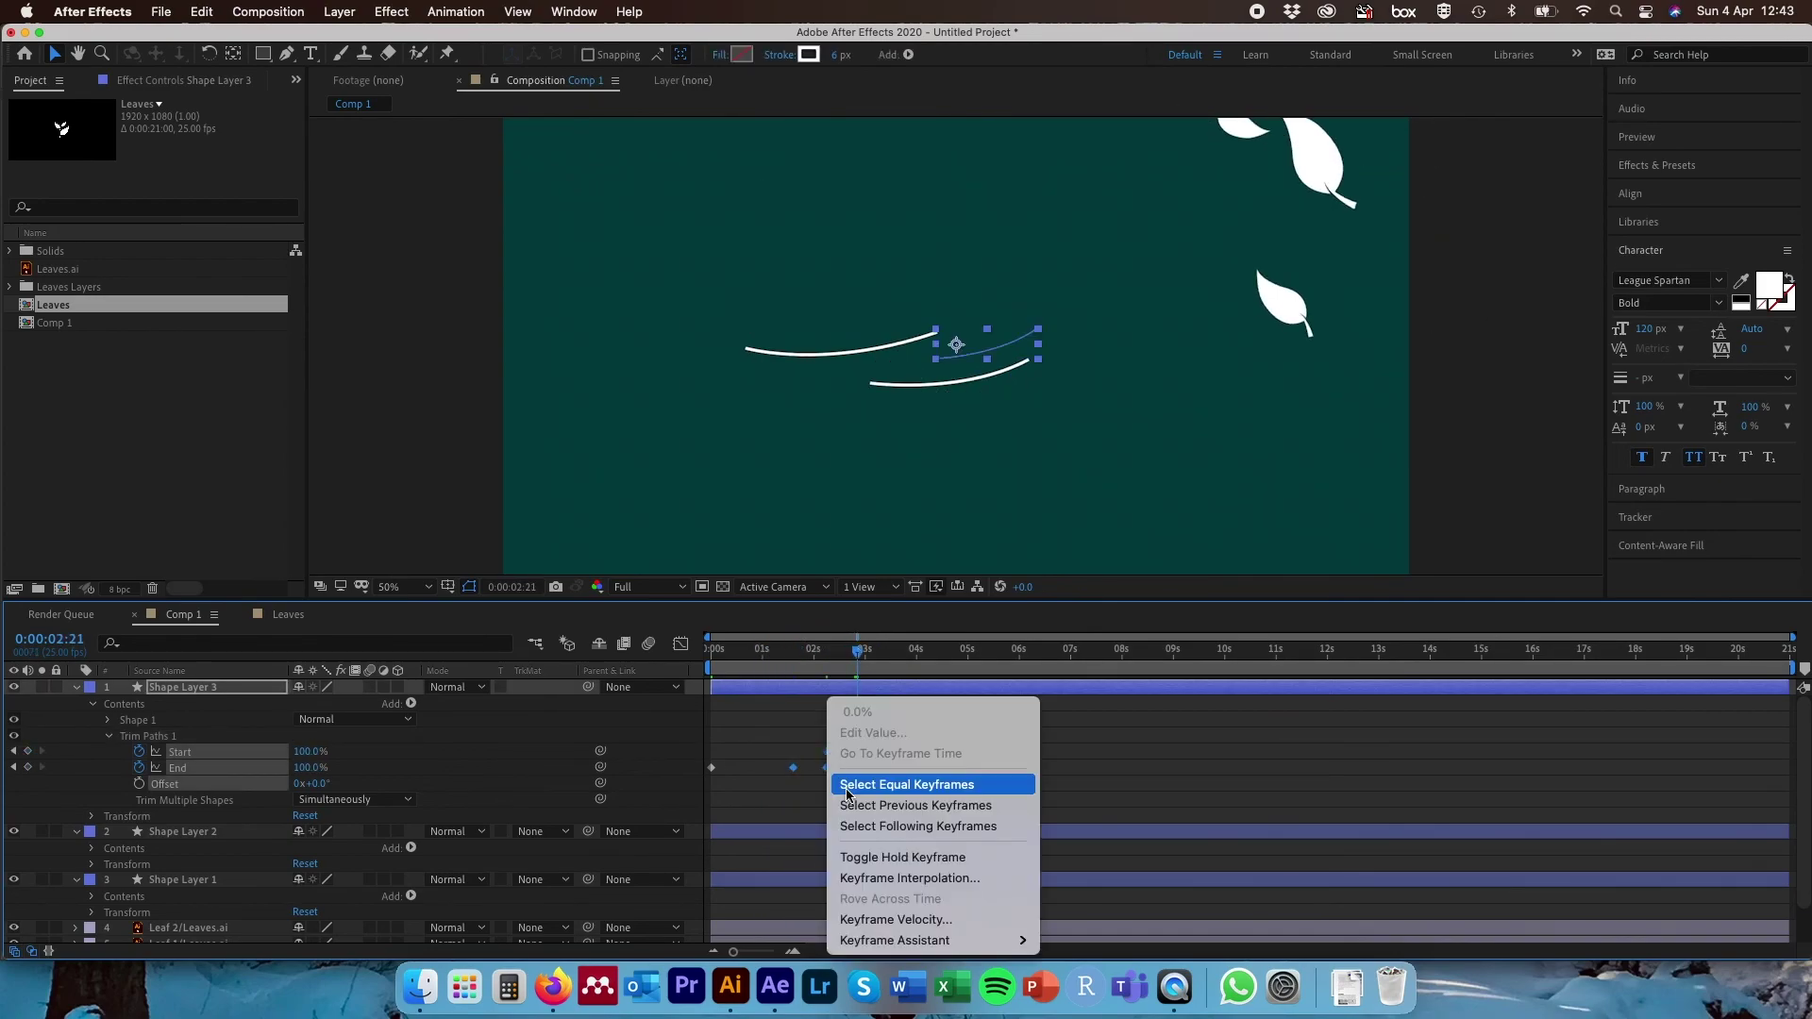
pyautogui.moveTo(1000, 940)
pyautogui.click(1118, 816)
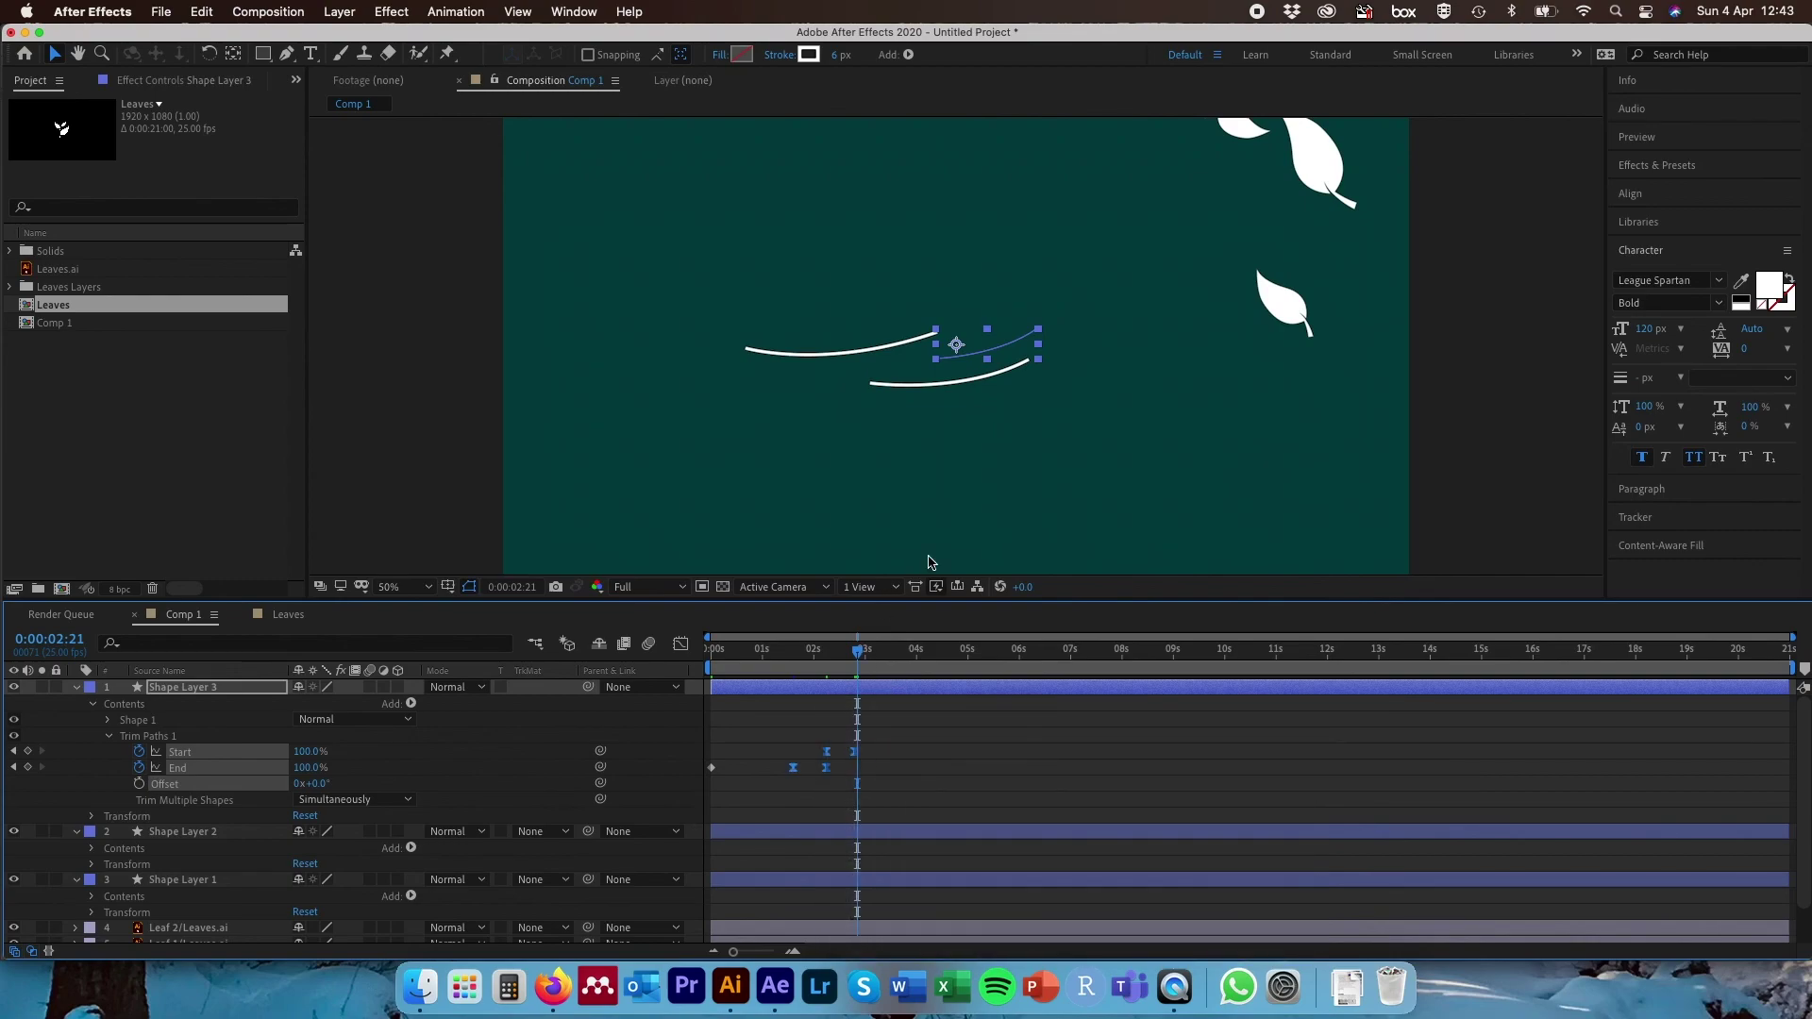
pyautogui.scroll(-1, 928, 562)
pyautogui.press('Home')
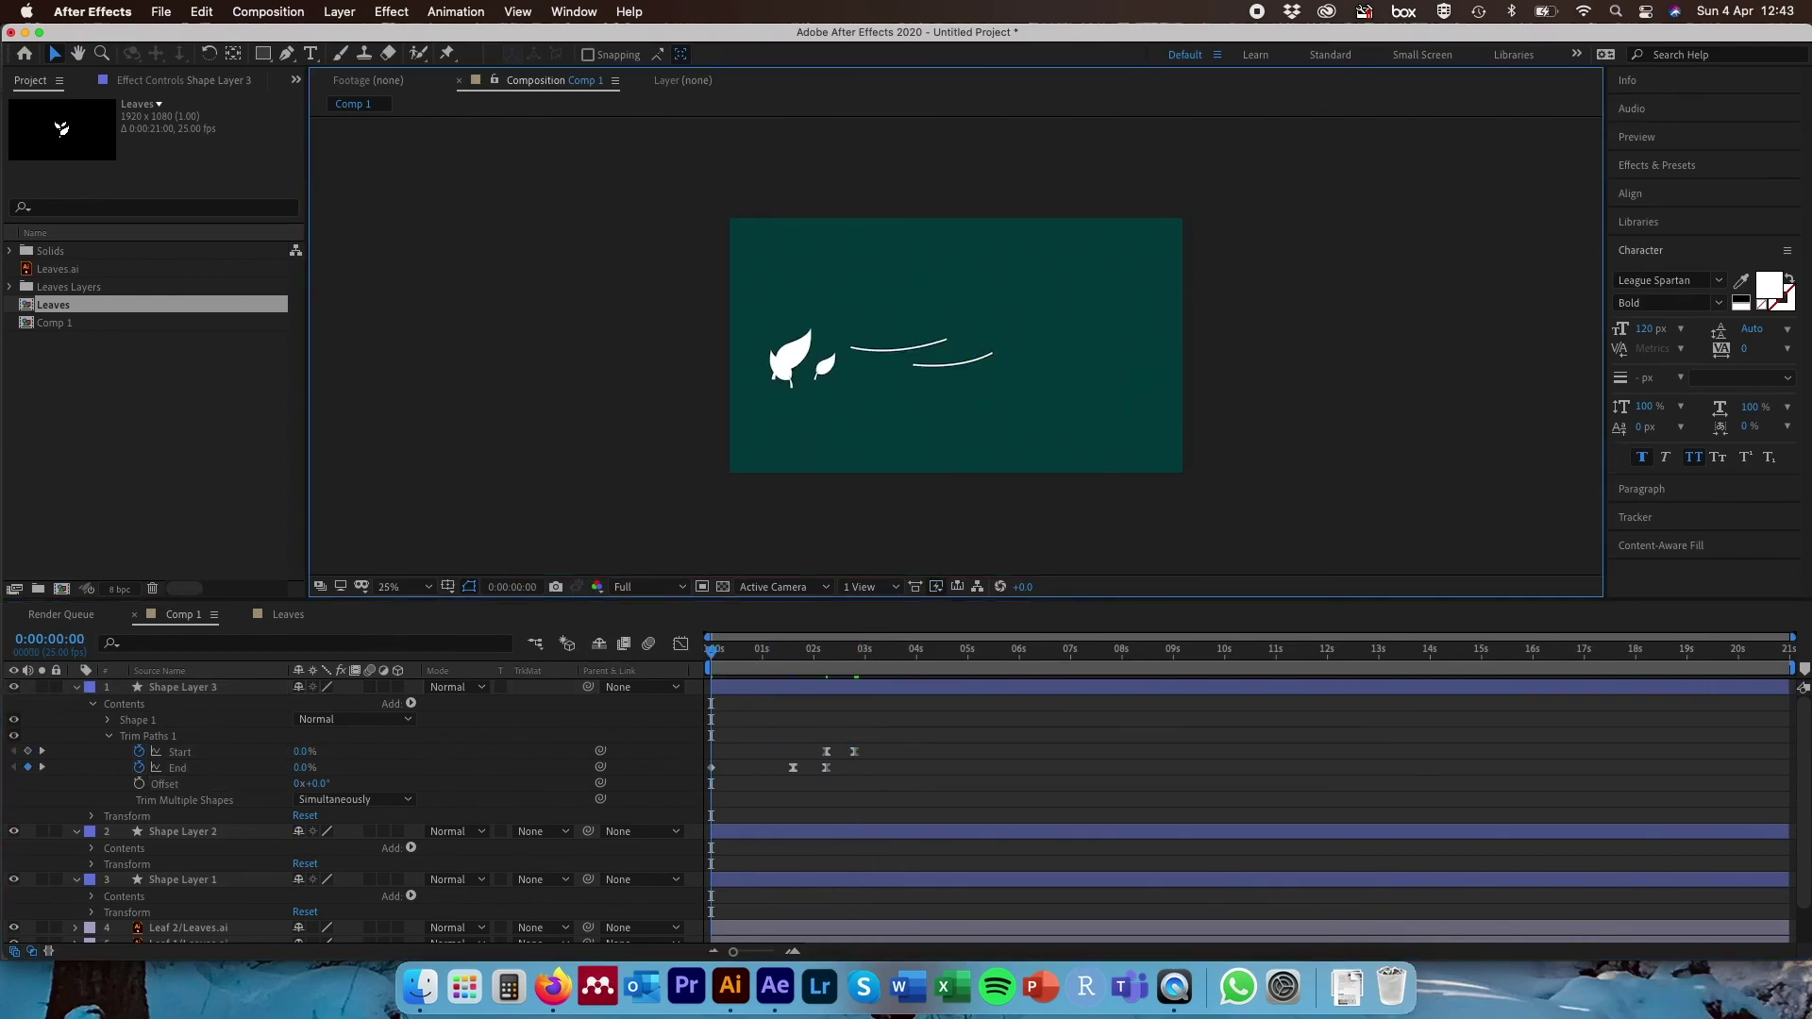
pyautogui.press('space')
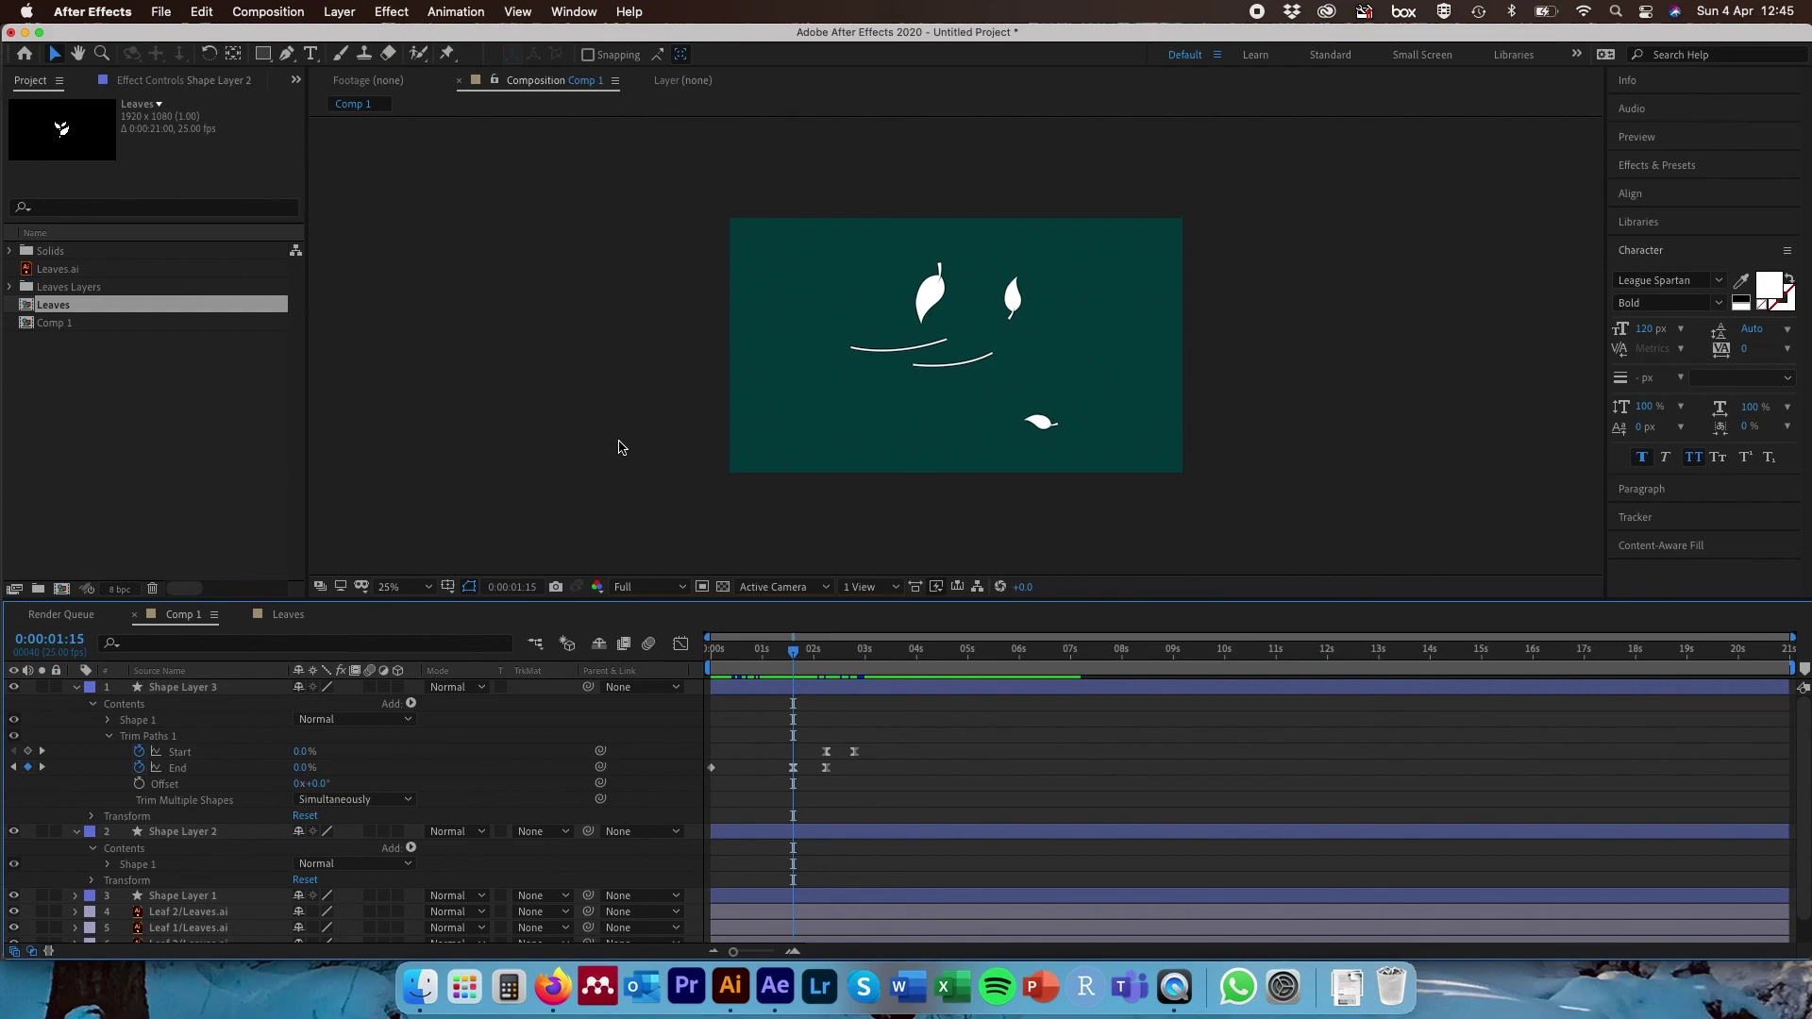
# - Copy Shape Layer 3's animated Trim Paths and paste it at 0:00:00:00 onto Shape Layer 2 and Shape Layer 1
pyautogui.click(75, 837)
pyautogui.click(146, 746)
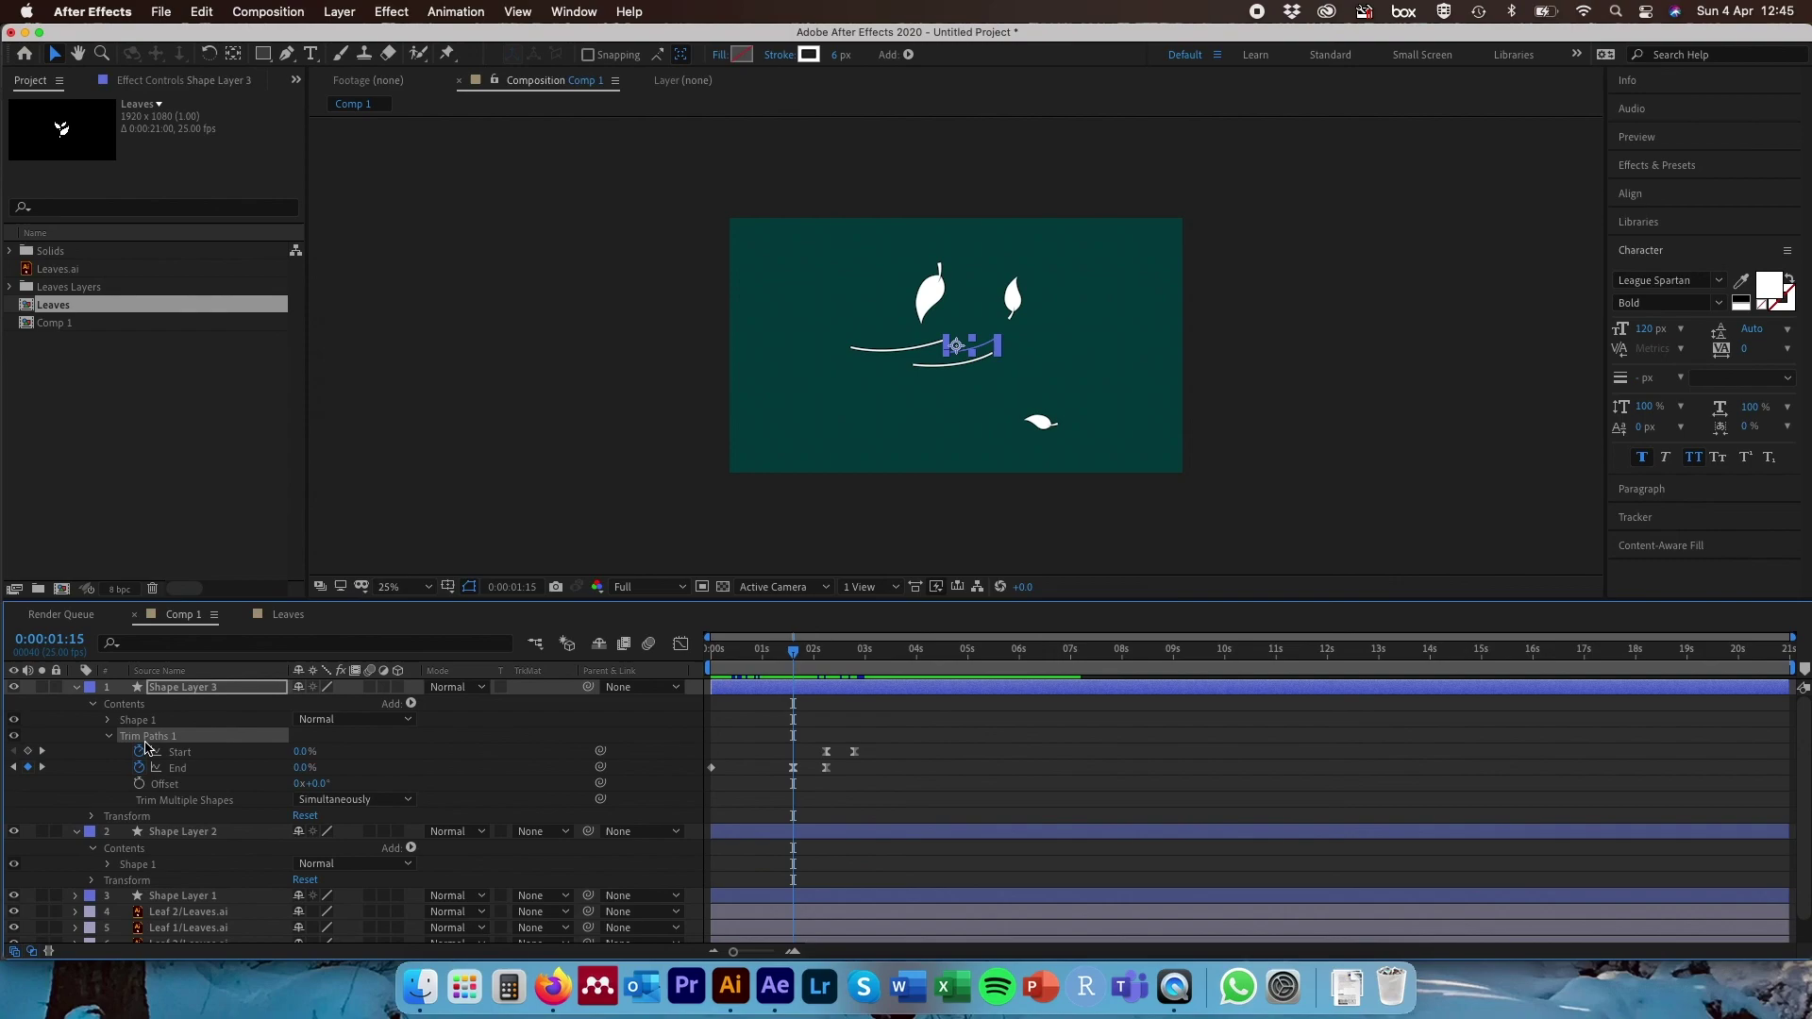
pyautogui.moveTo(795, 653); pyautogui.dragTo(634, 659)
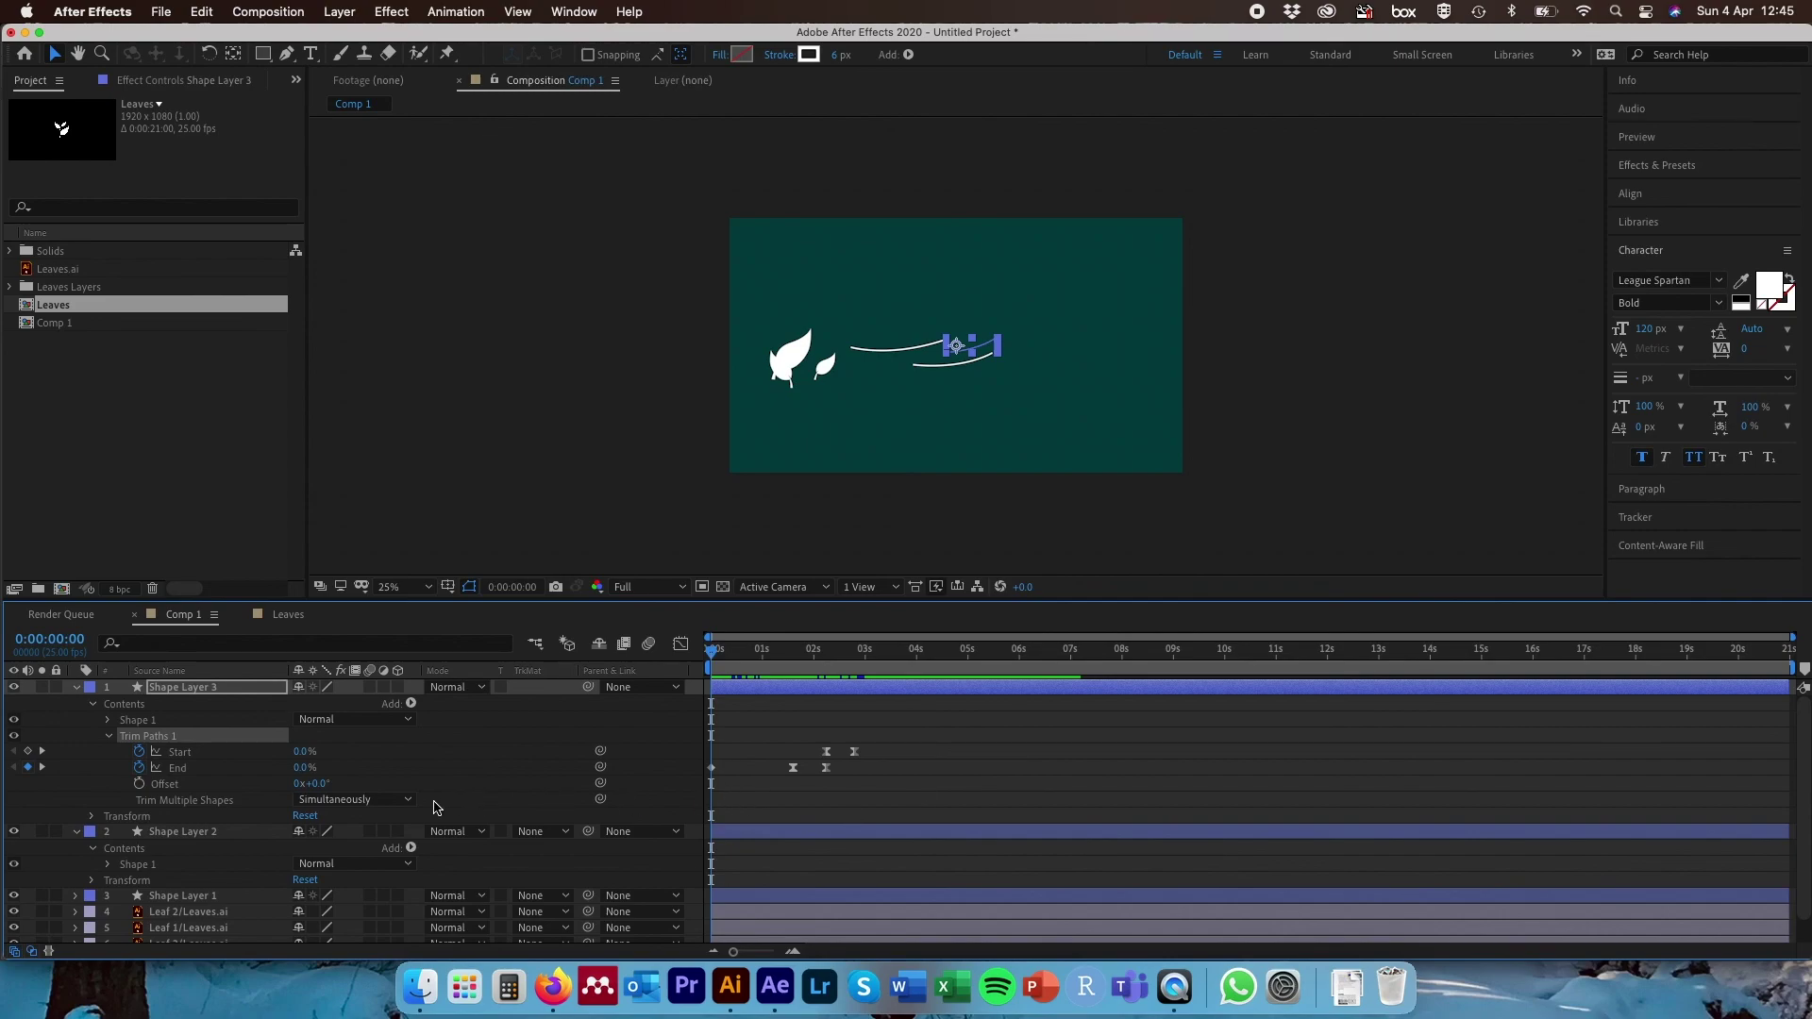
pyautogui.click(203, 831)
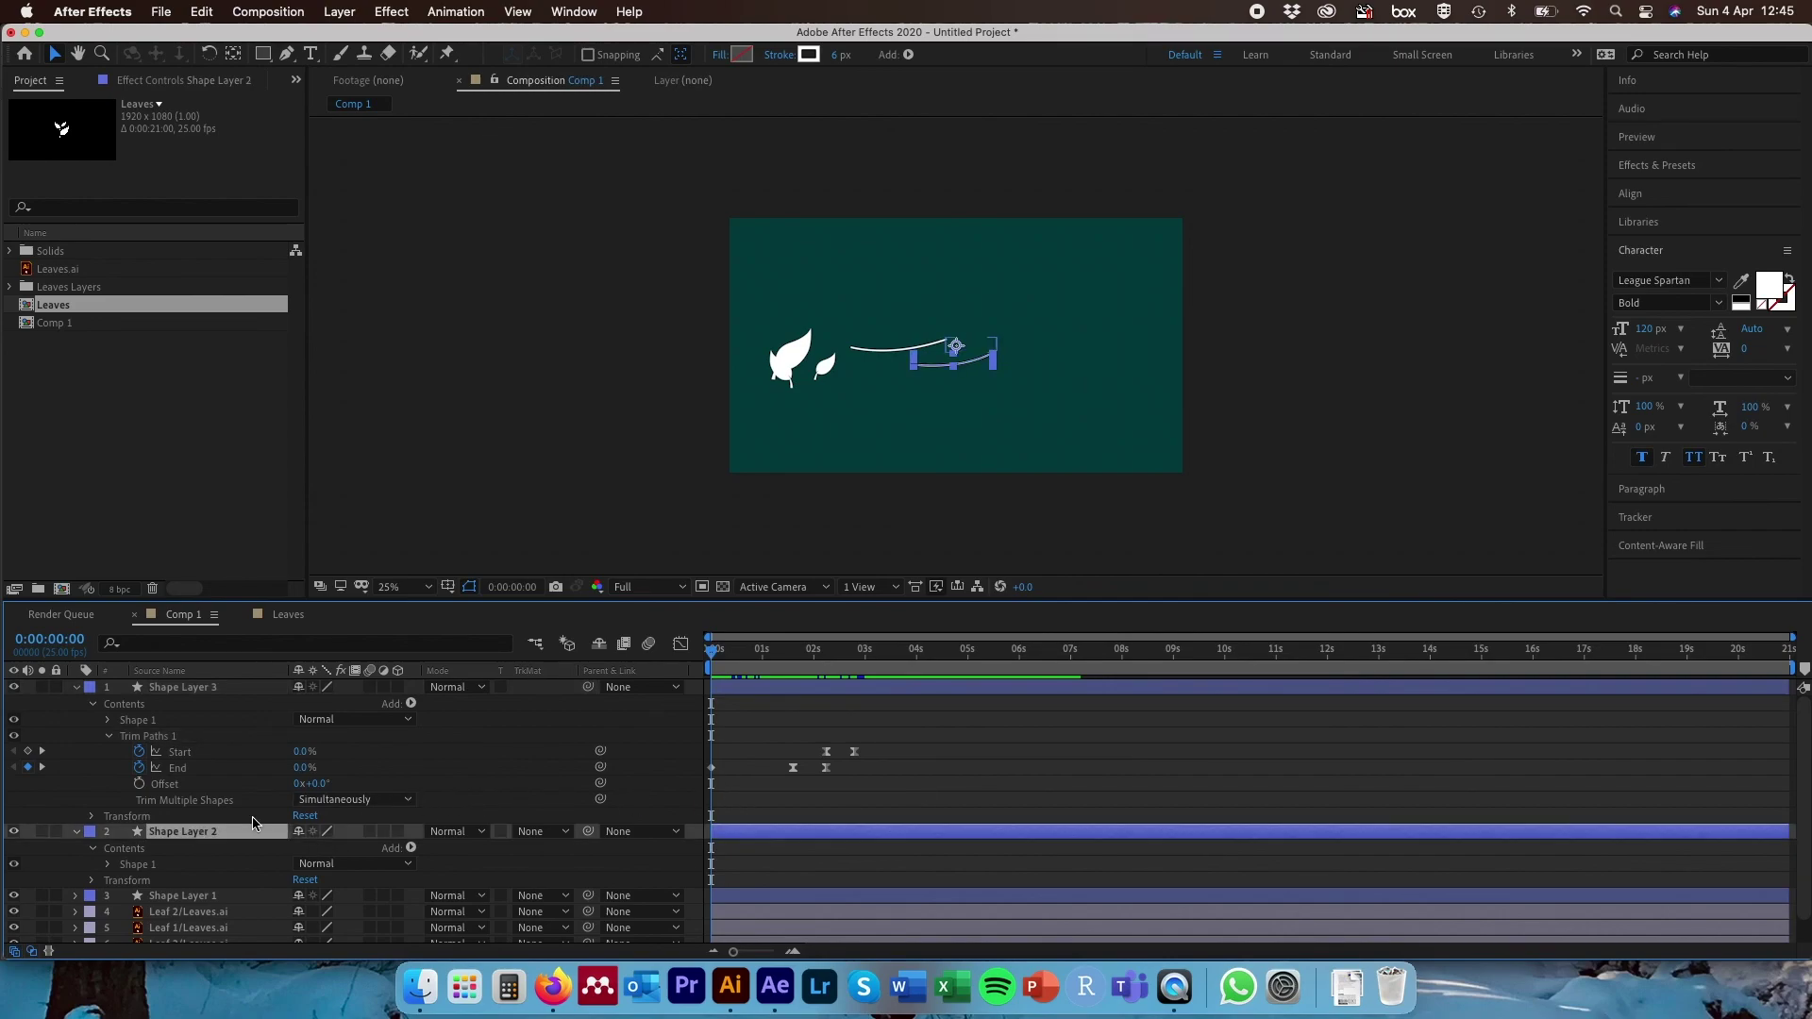
pyautogui.press('super+v')
pyautogui.scroll(-2, 236, 864)
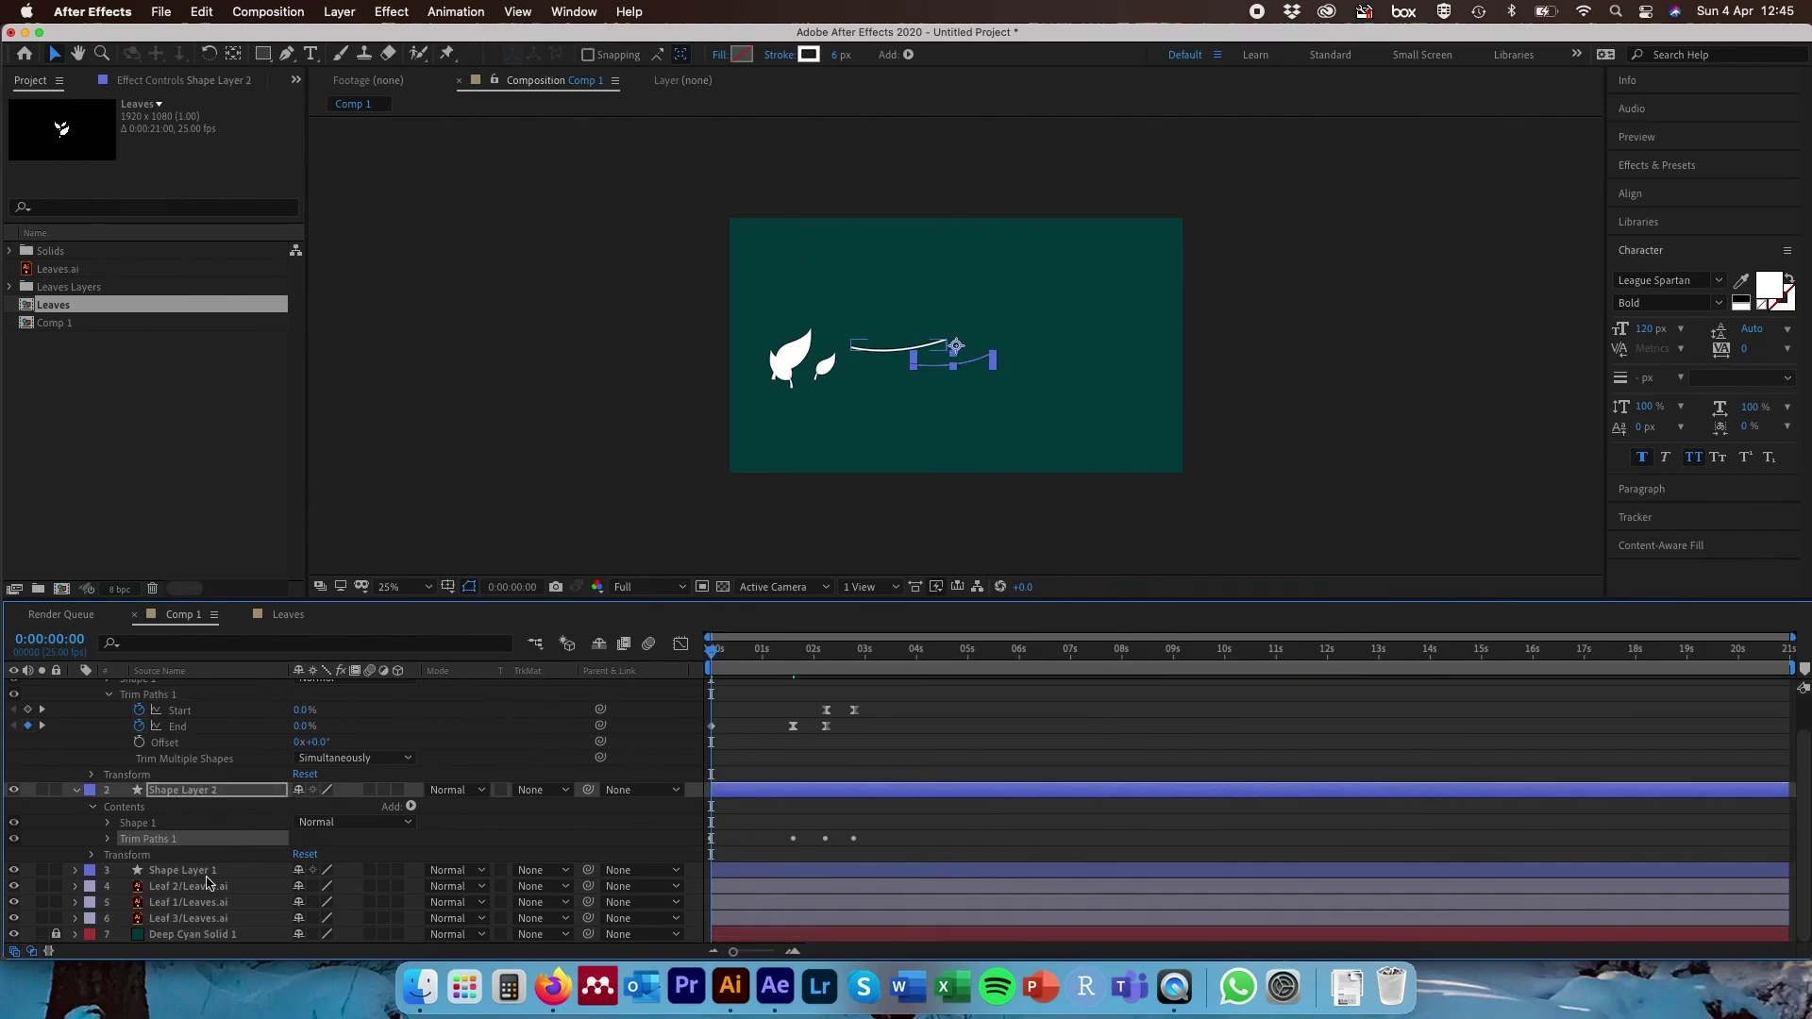
pyautogui.click(207, 873)
pyautogui.press('Return')
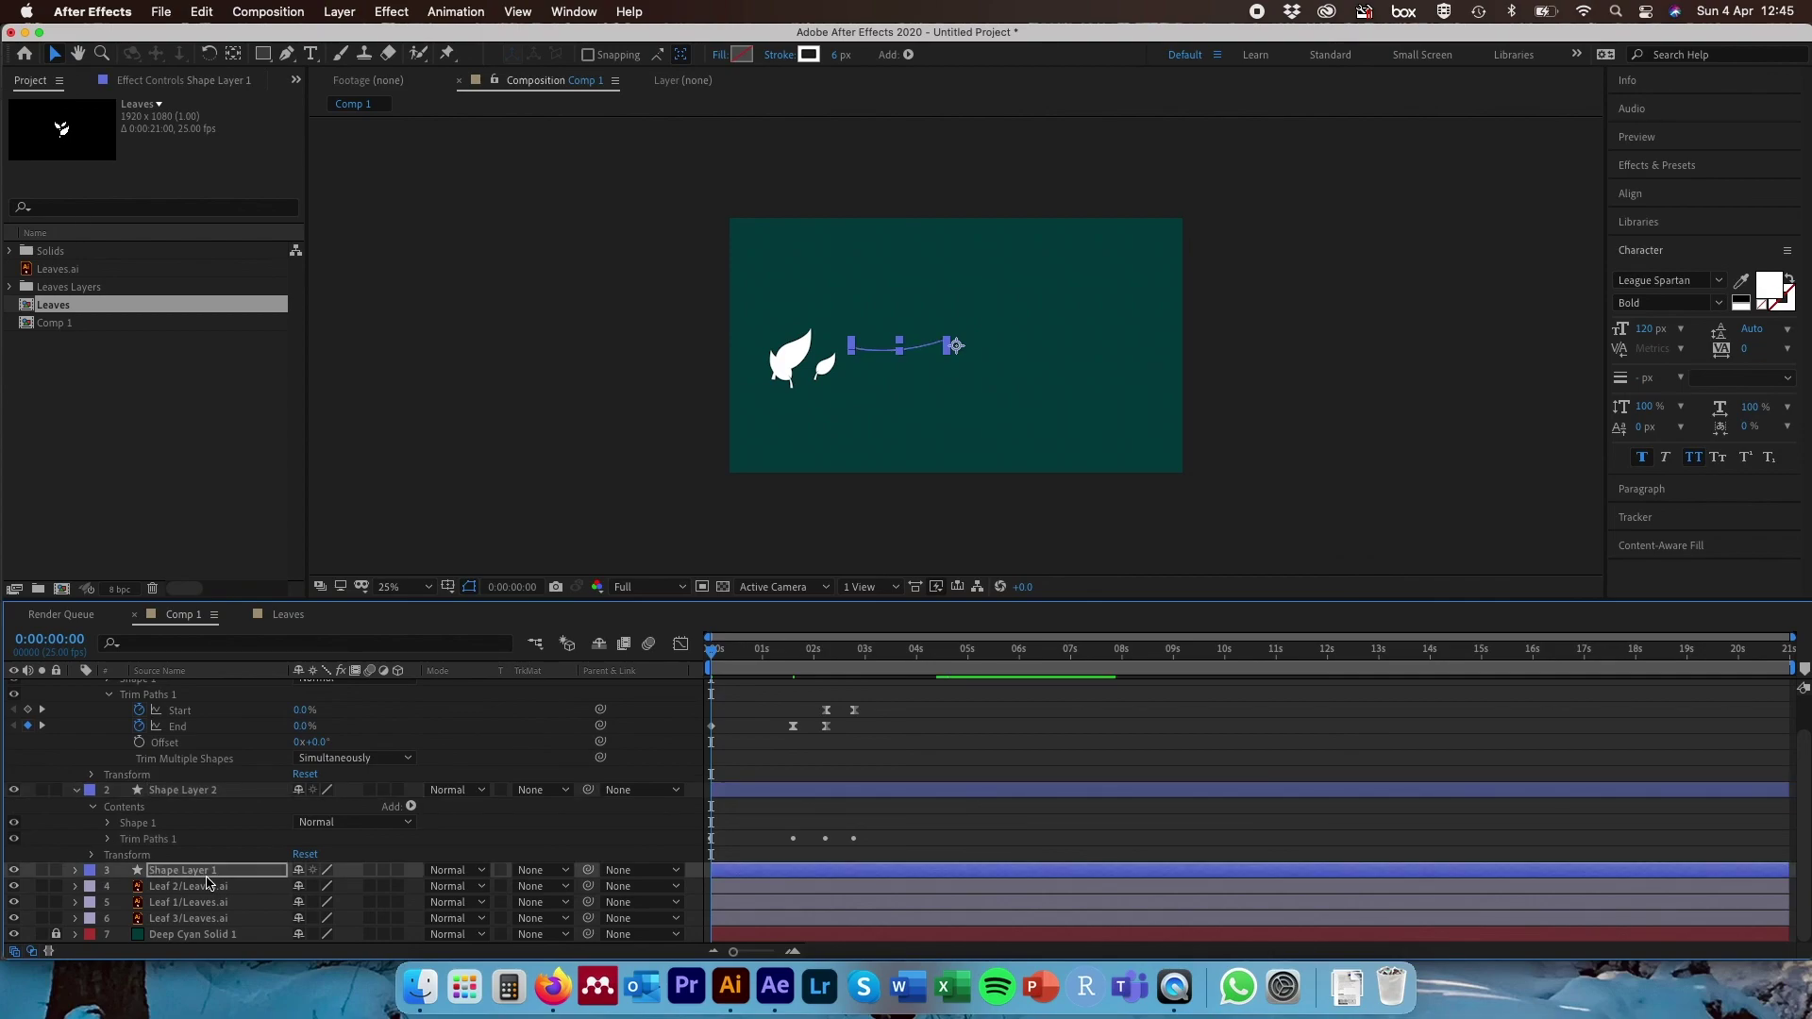
# - Preview the animation with the leaves and all three trimmed wind strokes
pyautogui.click(620, 438)
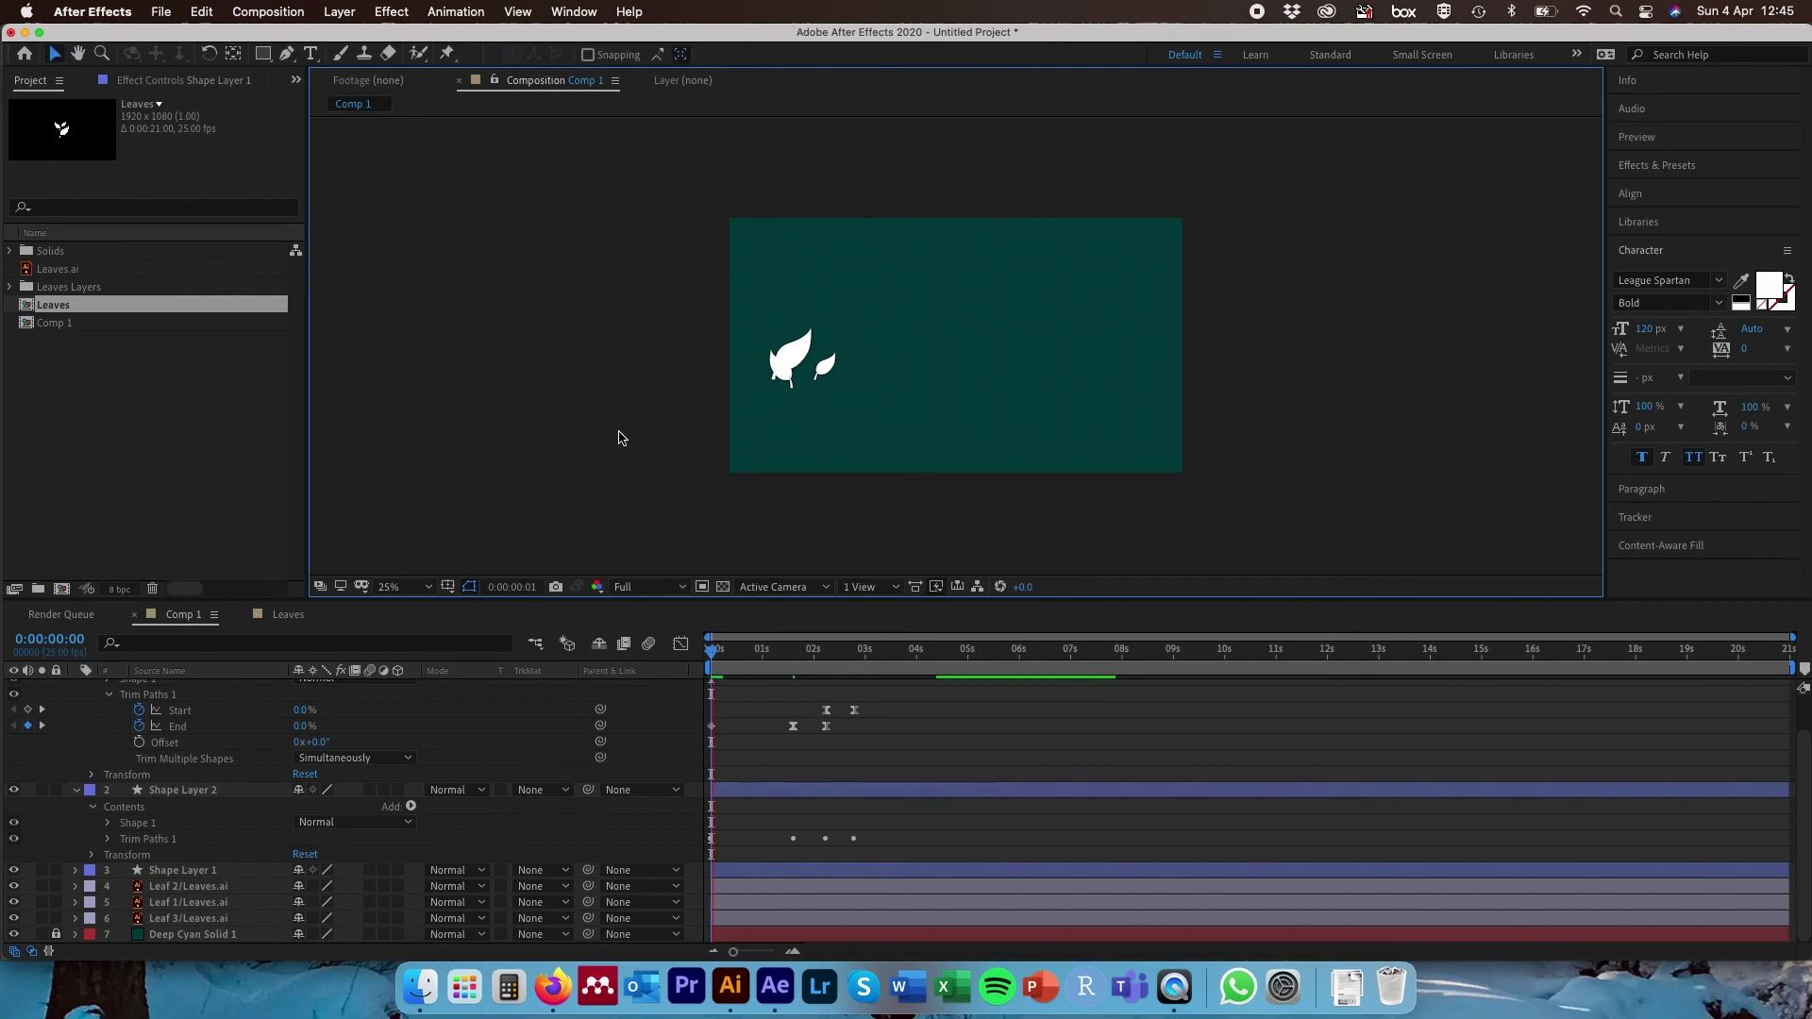
pyautogui.press('space')
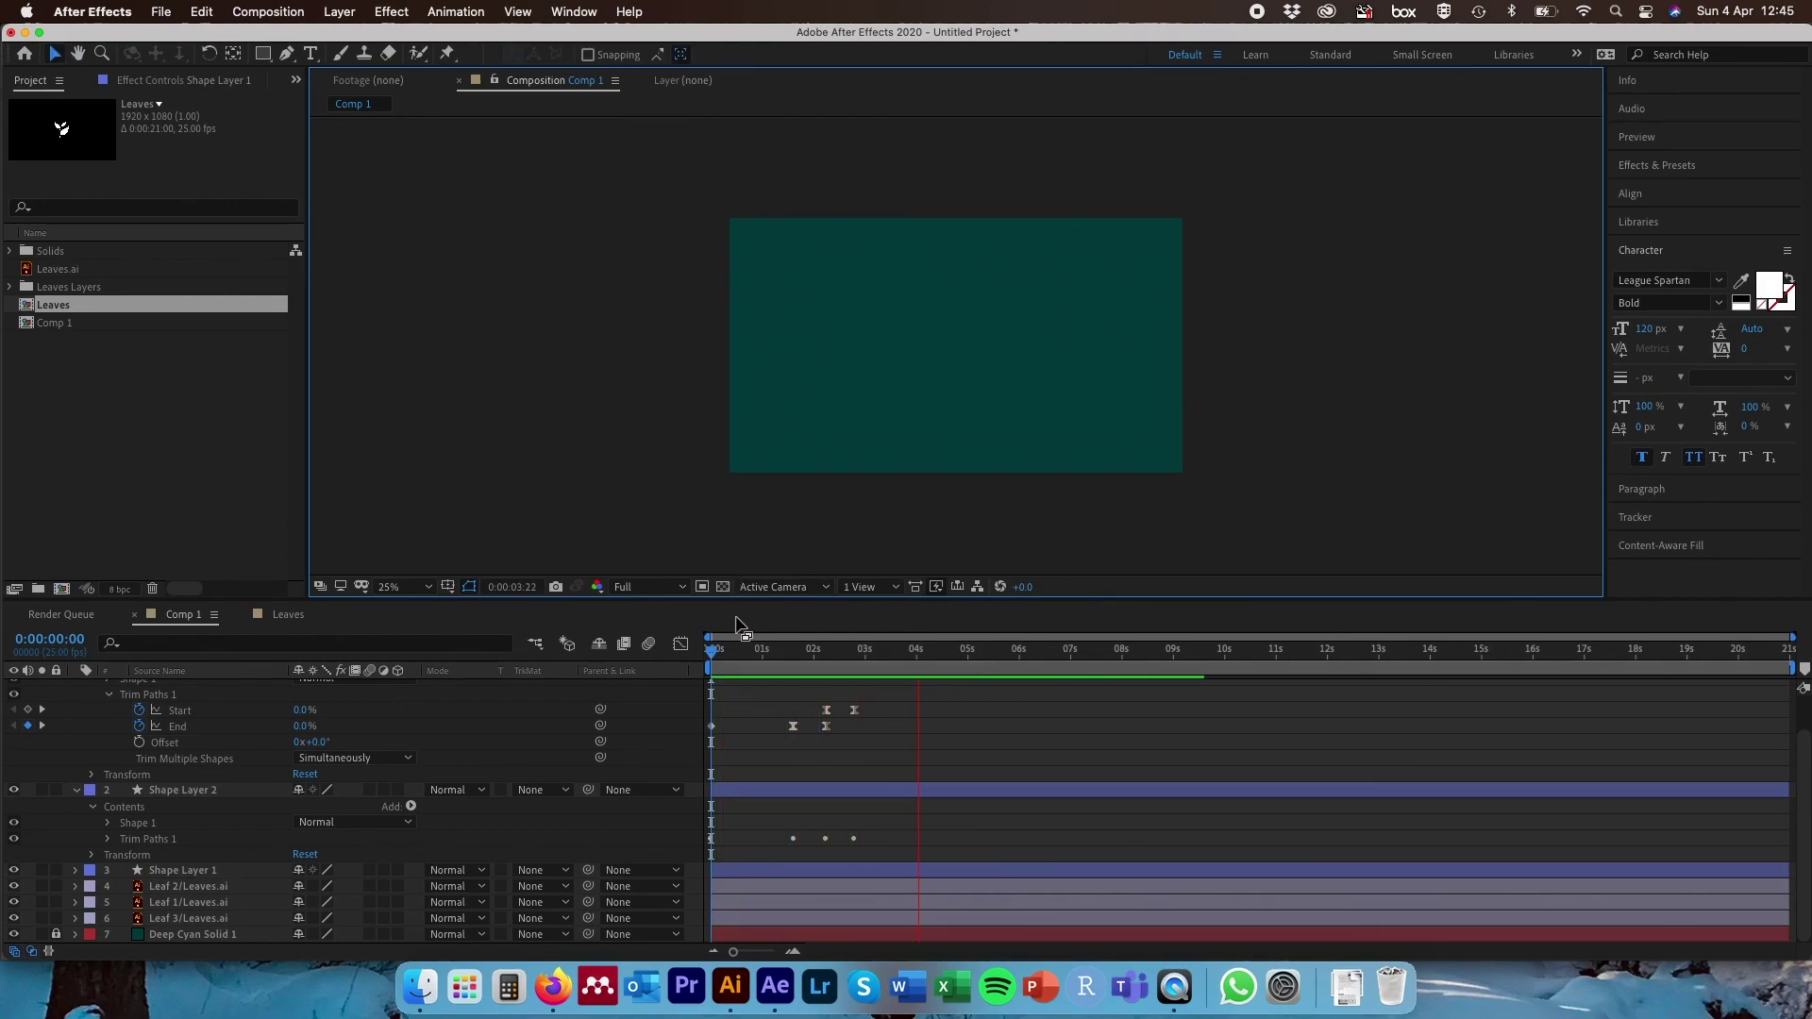
pyautogui.click(714, 658)
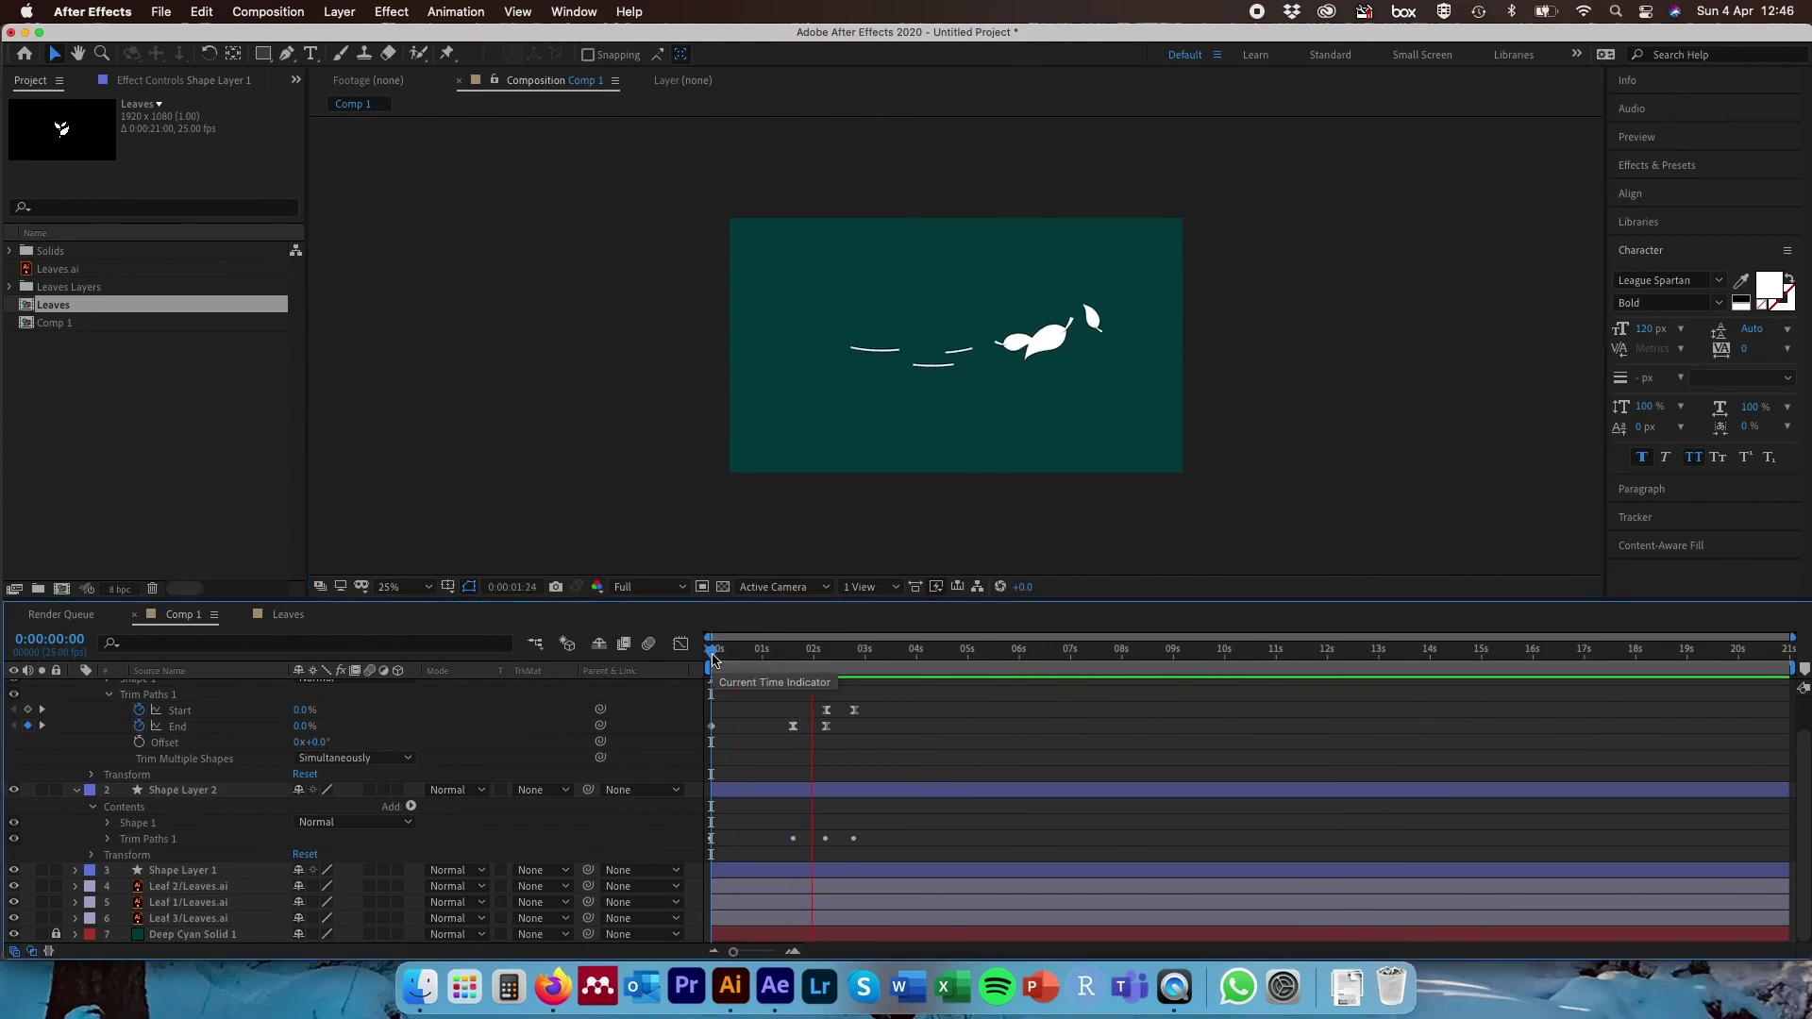